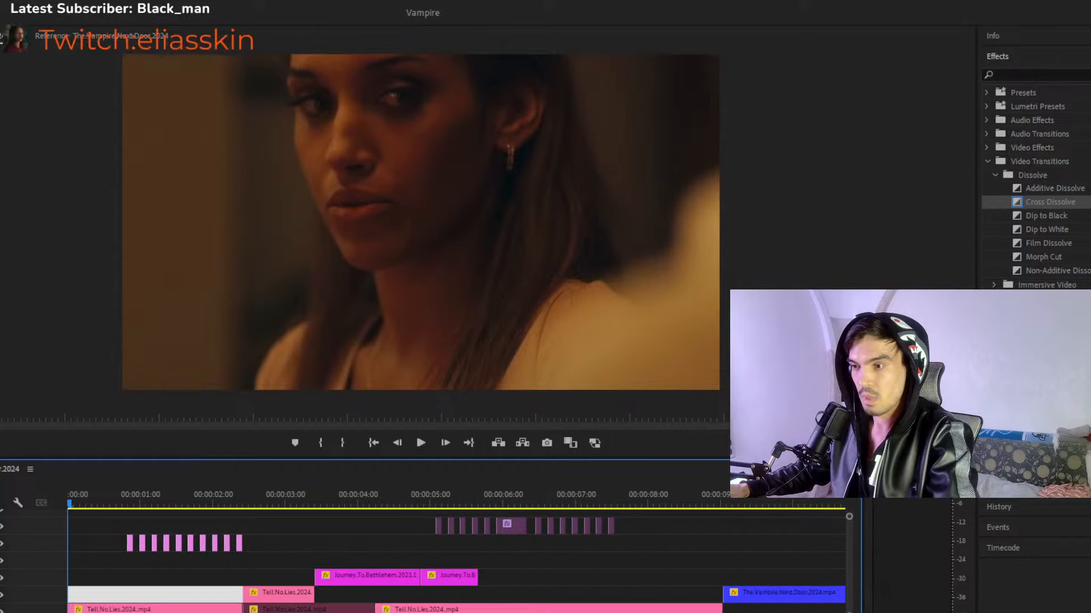
pyautogui.moveTo(151, 595); pyautogui.dragTo(304, 563)
pyautogui.moveTo(361, 524); pyautogui.dragTo(348, 532)
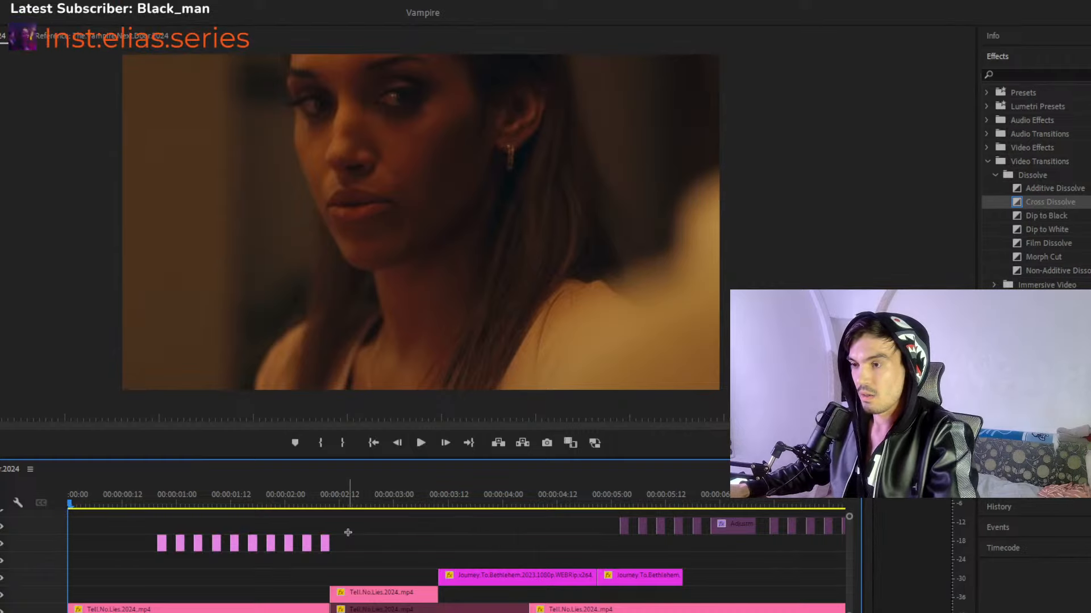
pyautogui.click(158, 510)
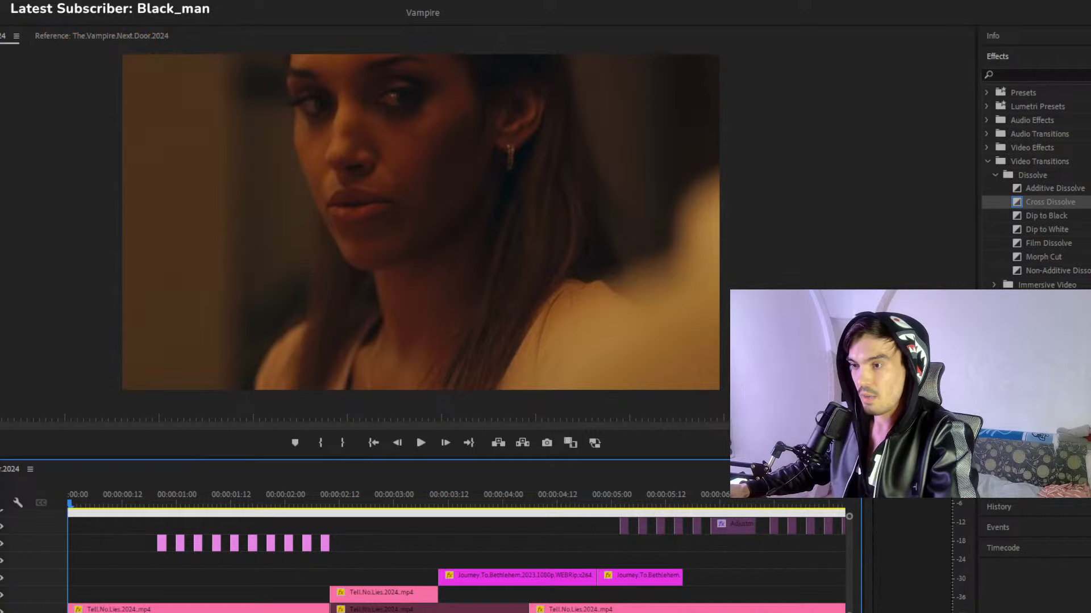
pyautogui.press('=')
pyautogui.press('=')
pyautogui.press('=')
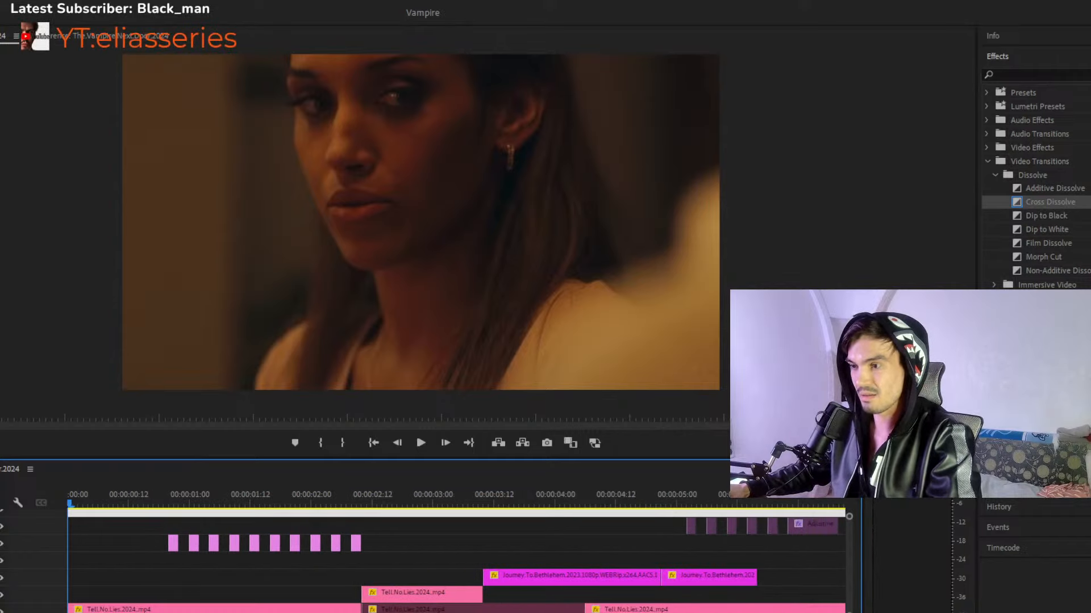
pyautogui.press('-')
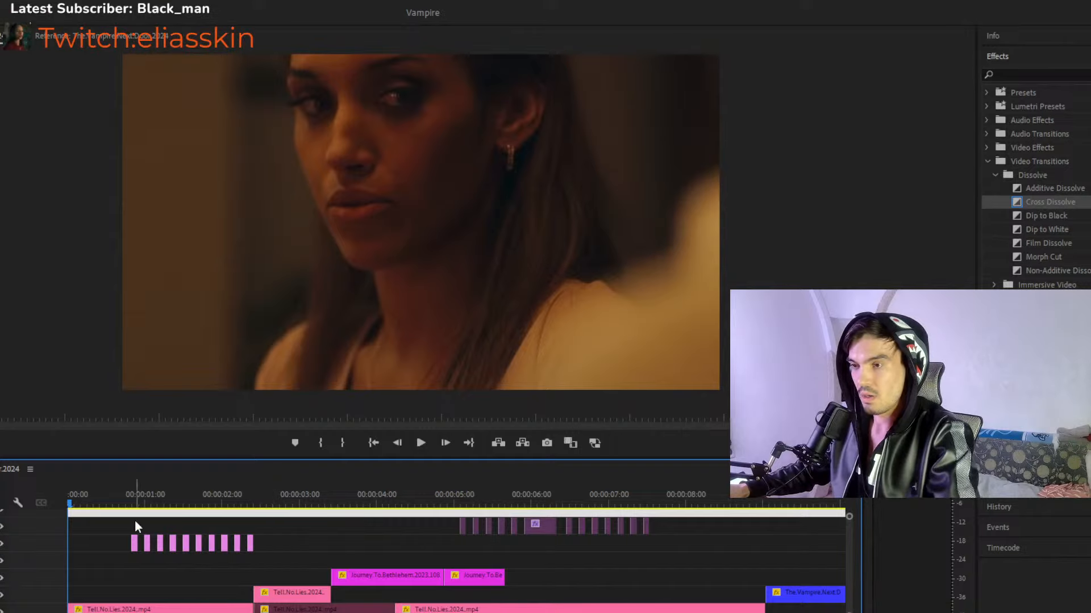
pyautogui.click(117, 525)
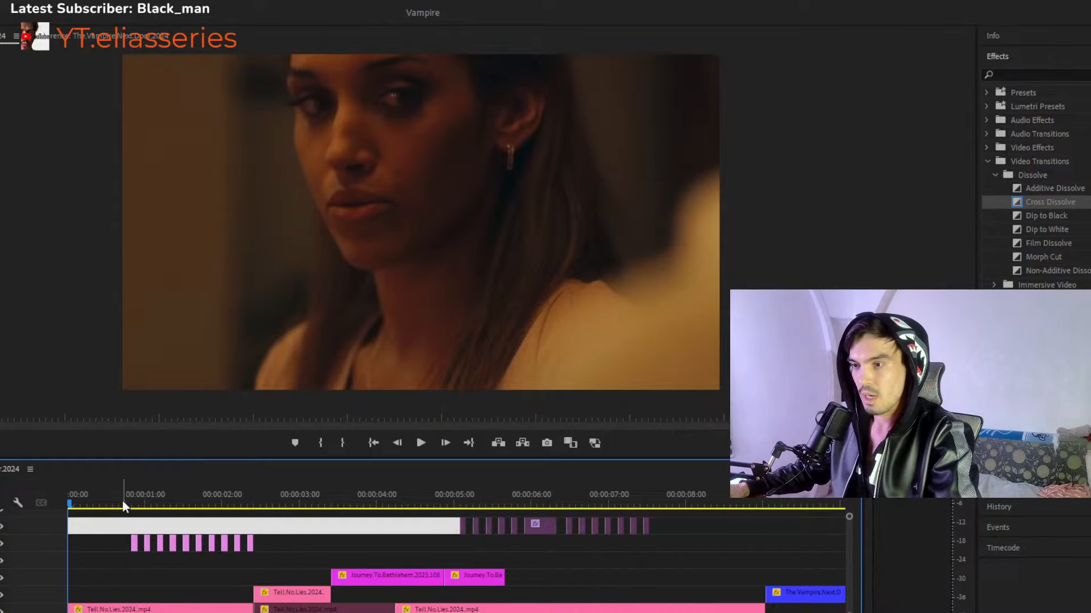
# Play the sequence from near its beginning through the first two groups of short adjustment layers, then stop playback.
pyautogui.scroll(3, 238, 585)
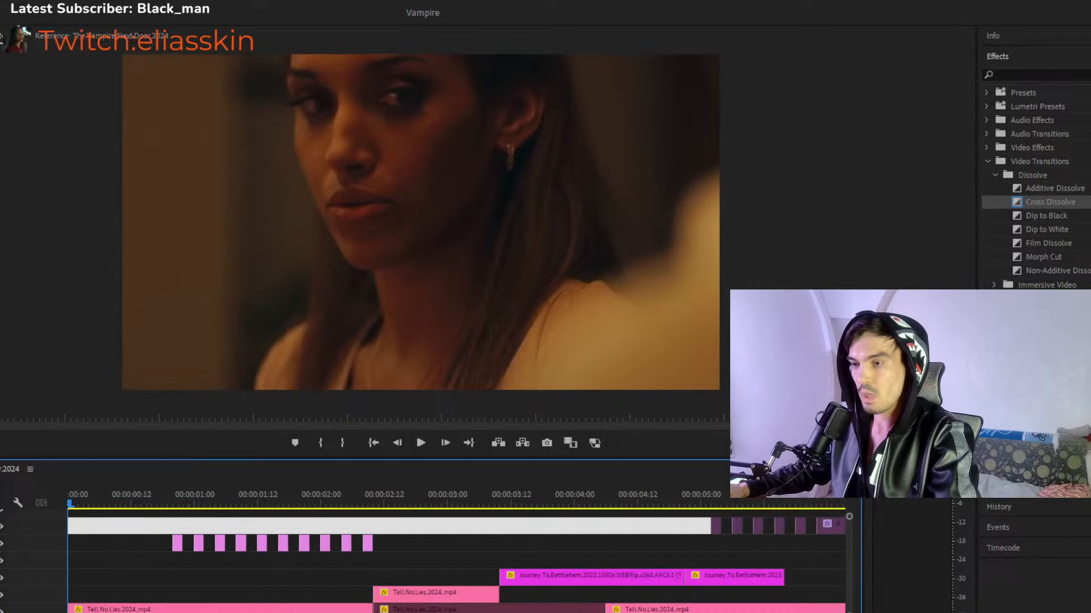
pyautogui.moveTo(193, 504)
pyautogui.mouseDown()
pyautogui.moveTo(233, 505)
pyautogui.moveTo(204, 509)
pyautogui.mouseUp()
pyautogui.click(91, 503)
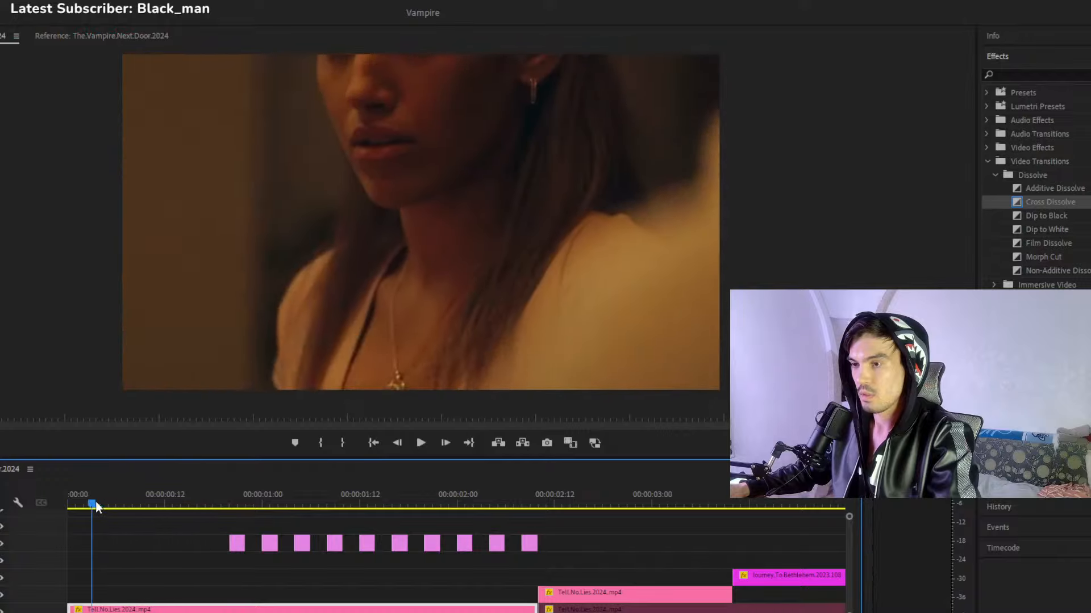
pyautogui.press('space')
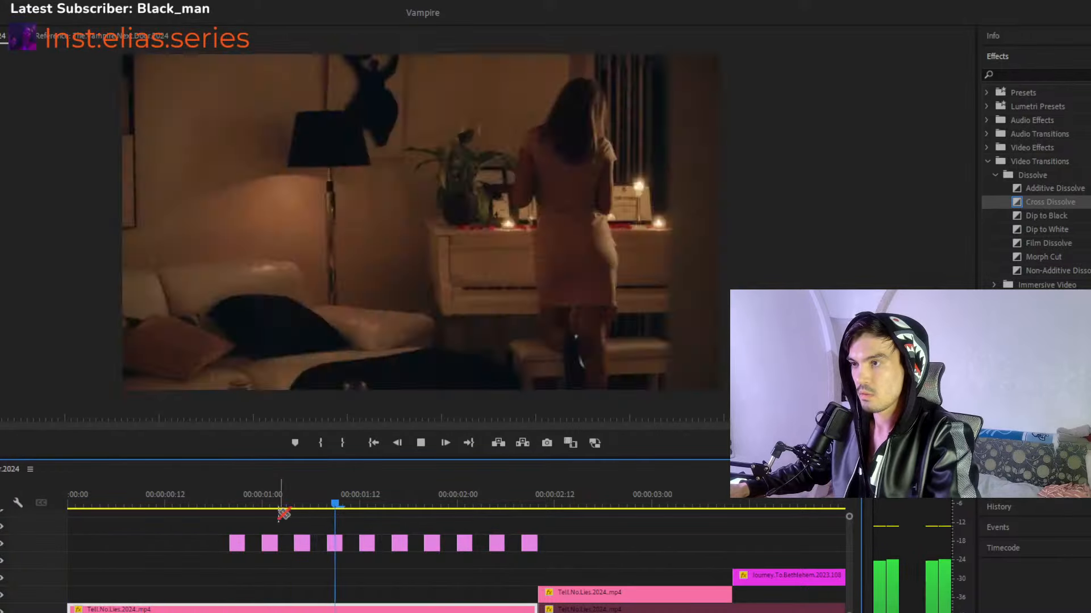
pyautogui.press('\\')
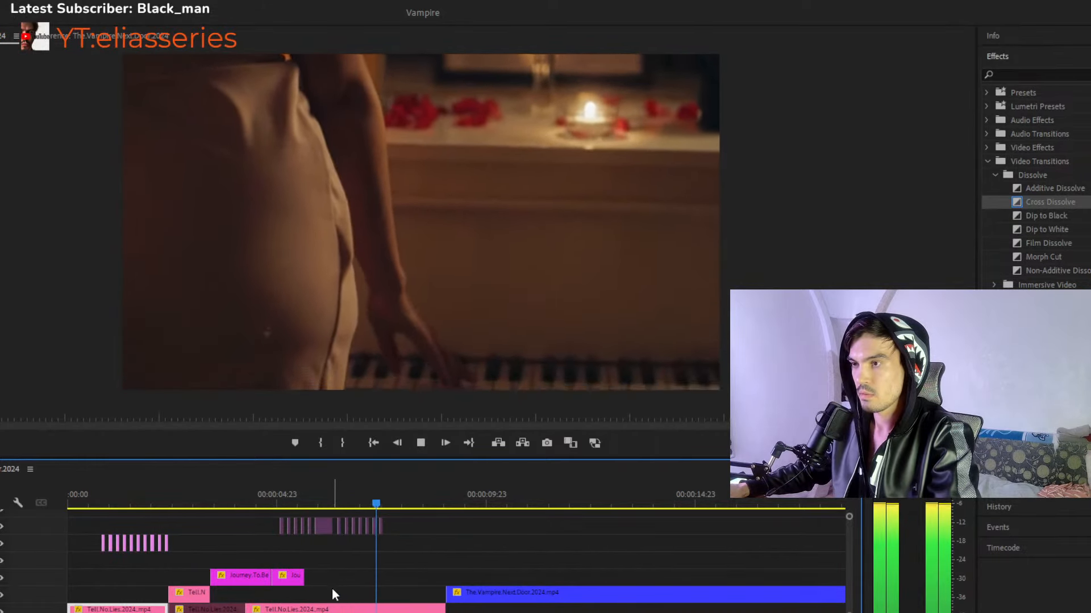
pyautogui.press('space')
# Move the playhead to the start of the adjustment-layer group near 00:00:19 and inspect its layer spacing up close.
pyautogui.press('-')
pyautogui.press('-')
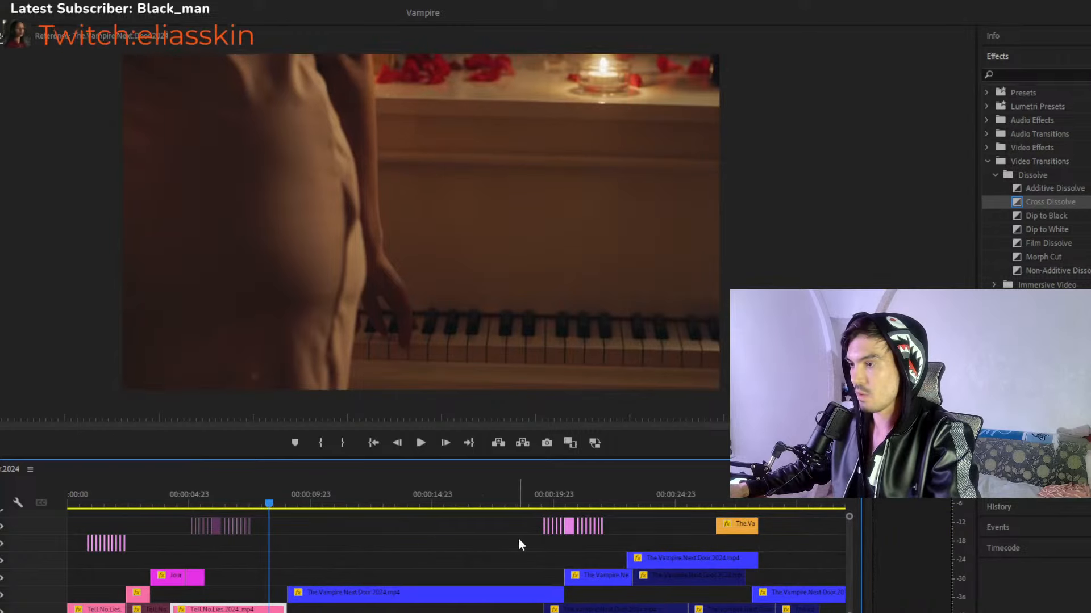
pyautogui.moveTo(519, 539); pyautogui.dragTo(541, 513)
pyautogui.click(547, 504)
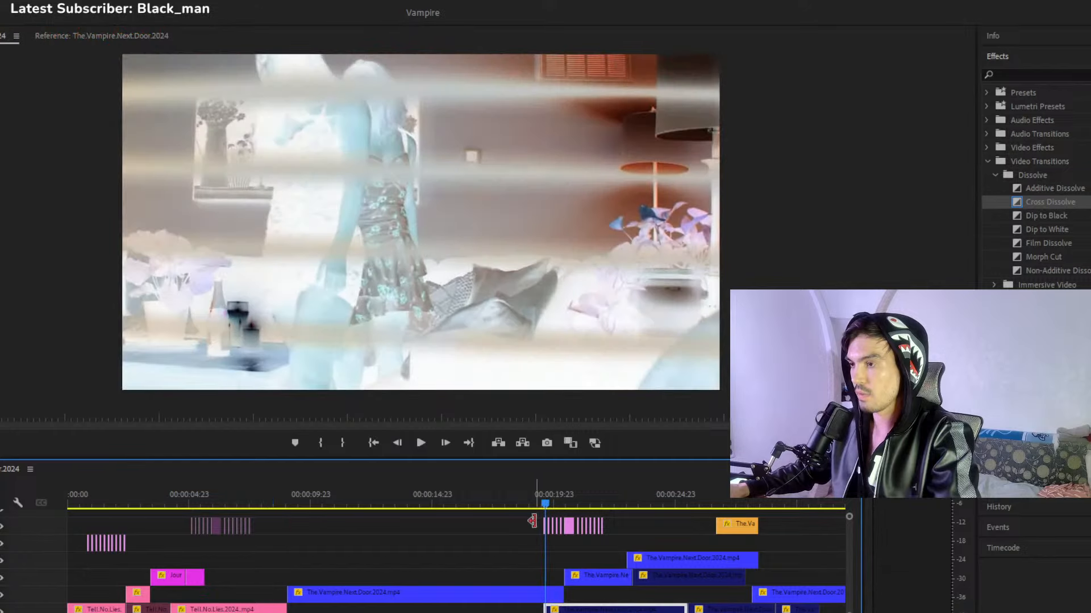
pyautogui.press('=')
pyautogui.press('=')
pyautogui.press('=')
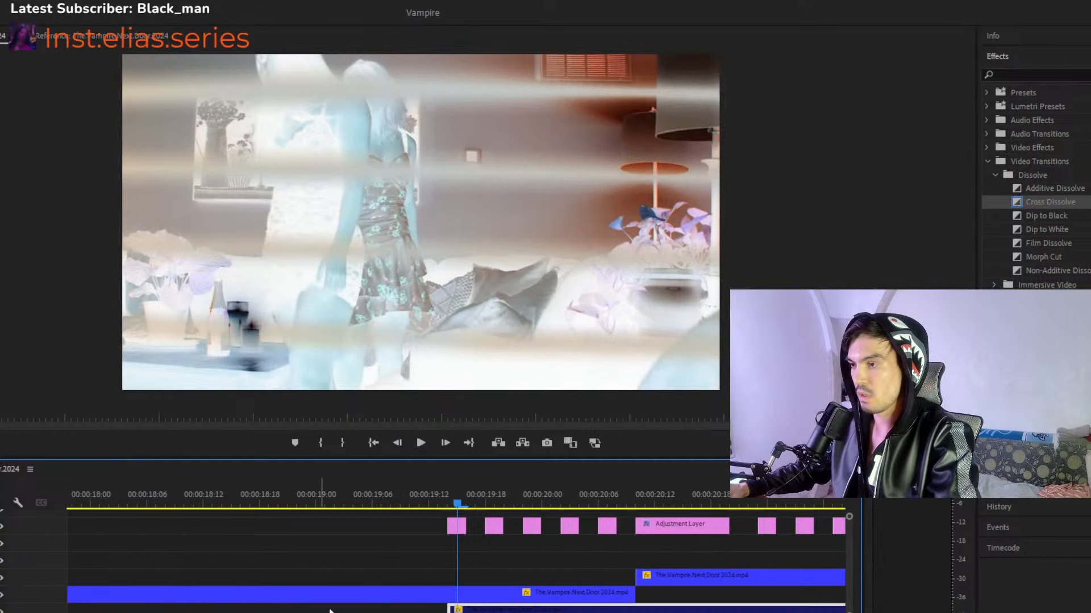
pyautogui.press('-')
pyautogui.press('-')
pyautogui.press('-')
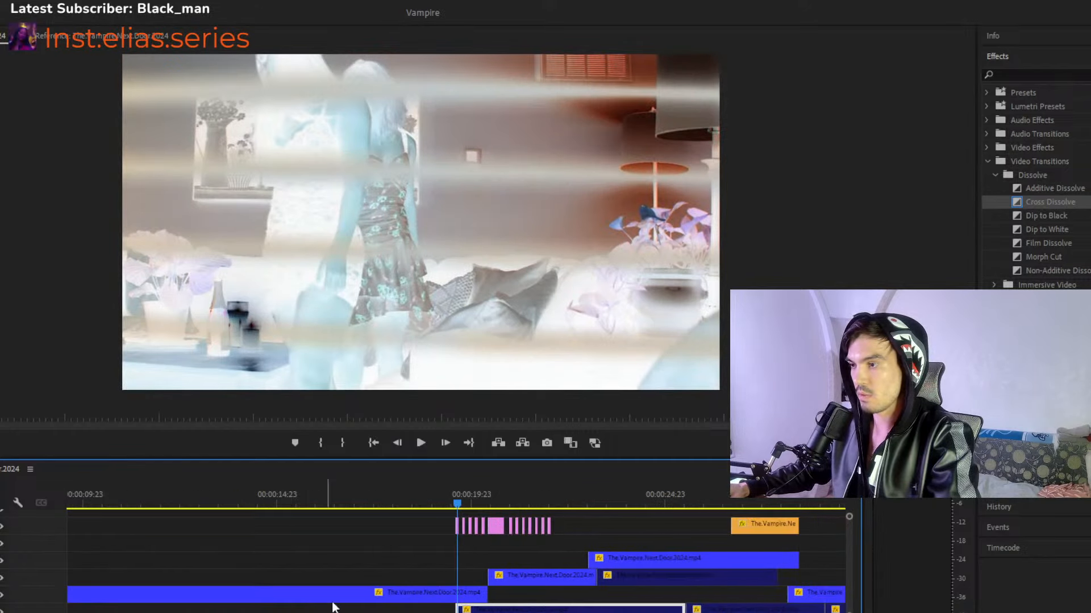
pyautogui.press('-')
pyautogui.press('-')
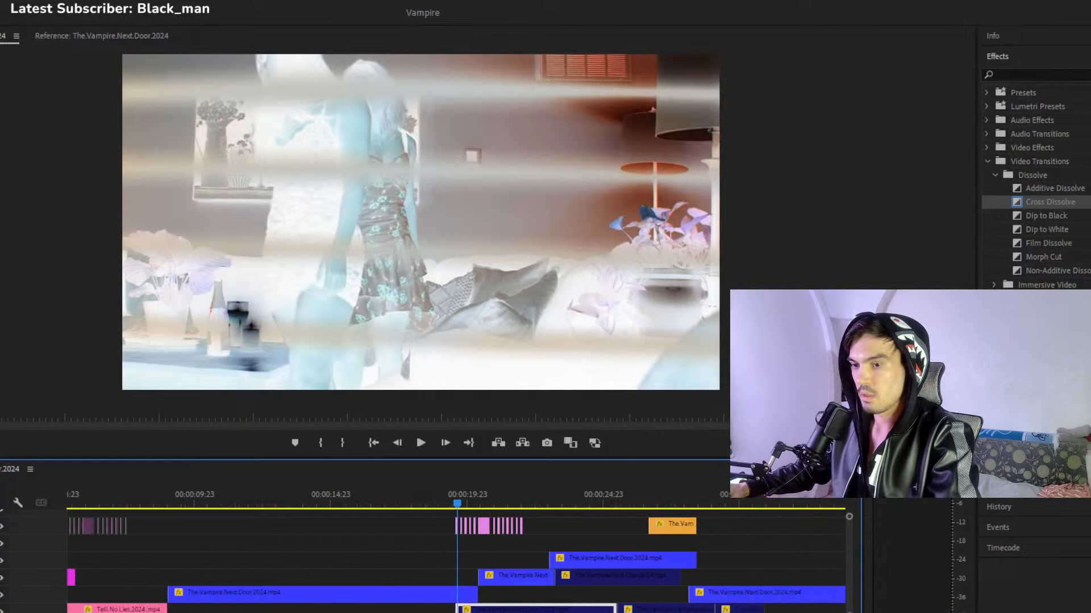
pyautogui.press('=')
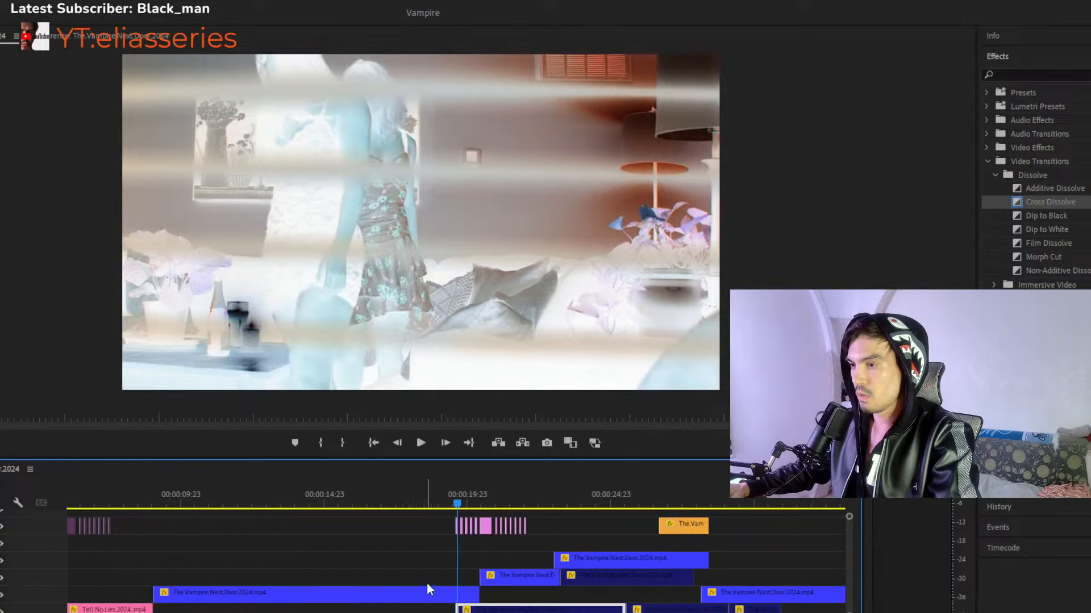
pyautogui.press('-')
pyautogui.press('-')
pyautogui.press('-')
pyautogui.press('-')
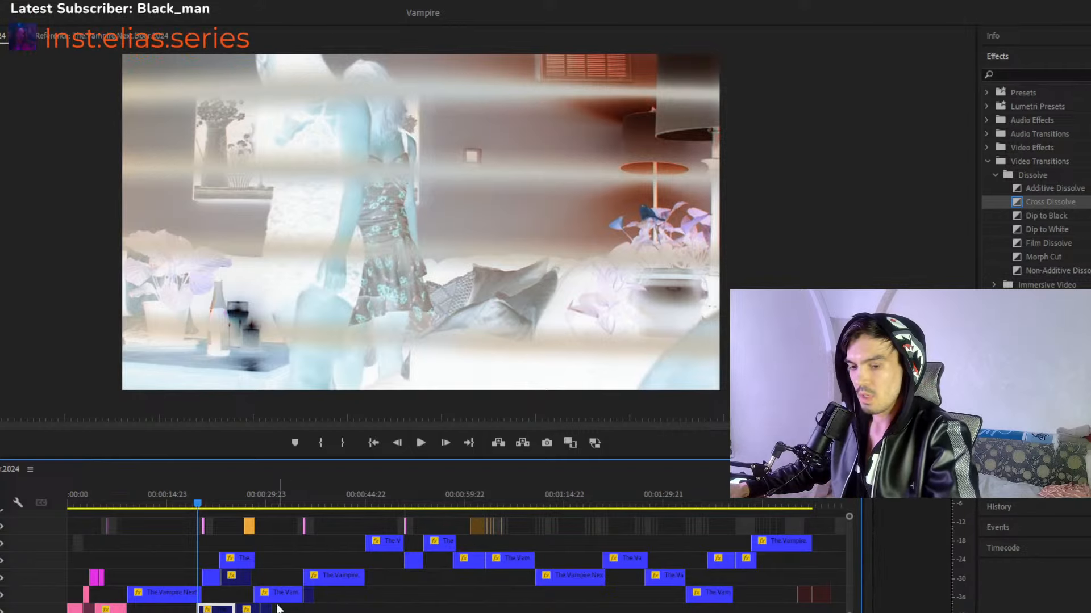
pyautogui.press('=')
pyautogui.press('=')
pyautogui.press('=')
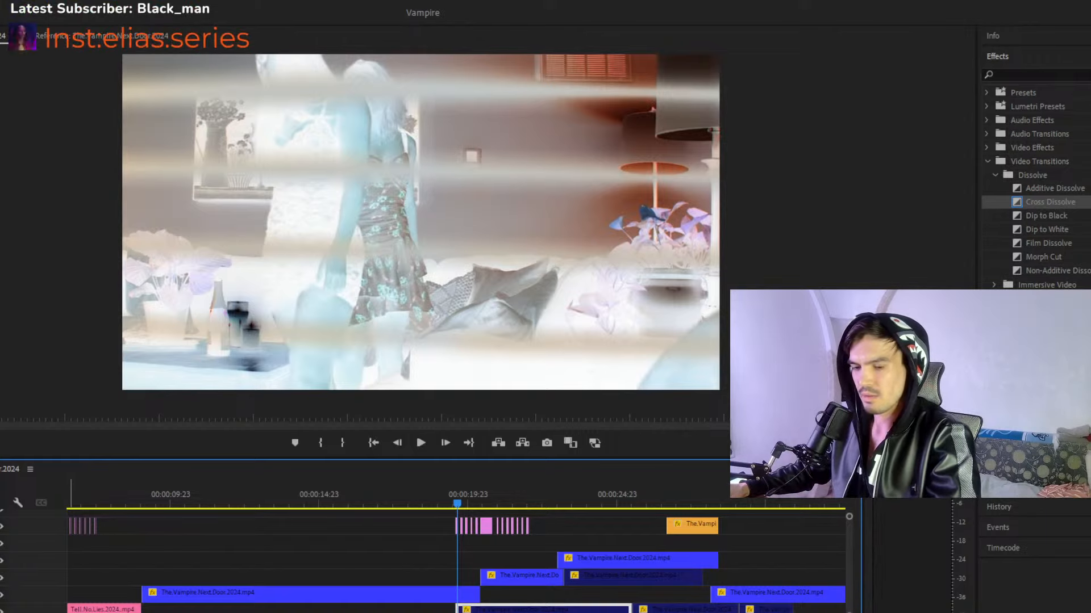
# Play the sequence from about 00:00:19 through the following group of short adjustment layers and stop after it.
pyautogui.scroll(3, 211, 609)
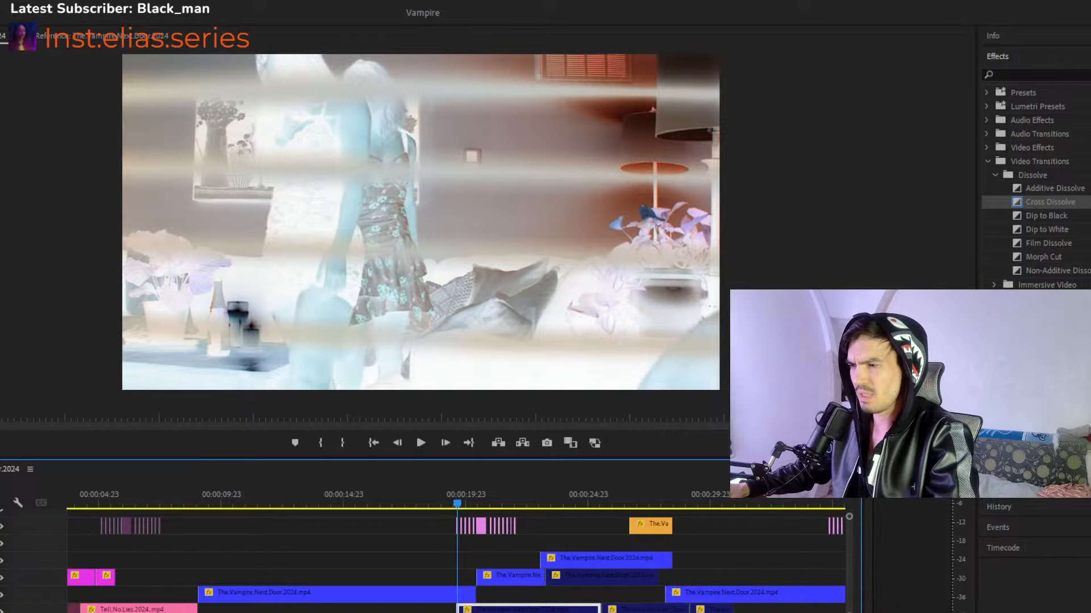
pyautogui.click(433, 492)
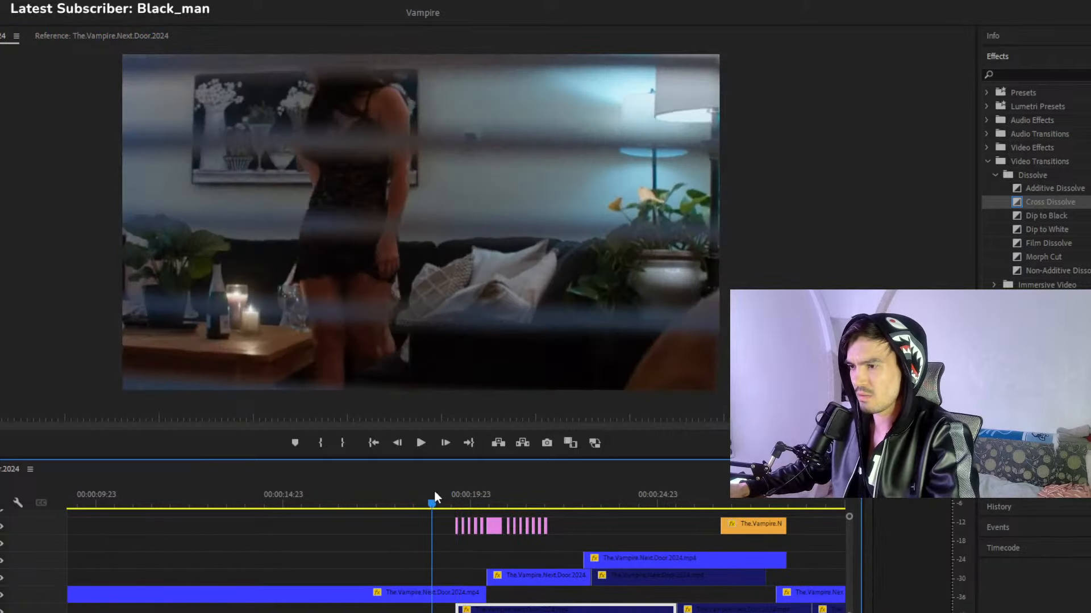
pyautogui.press('space')
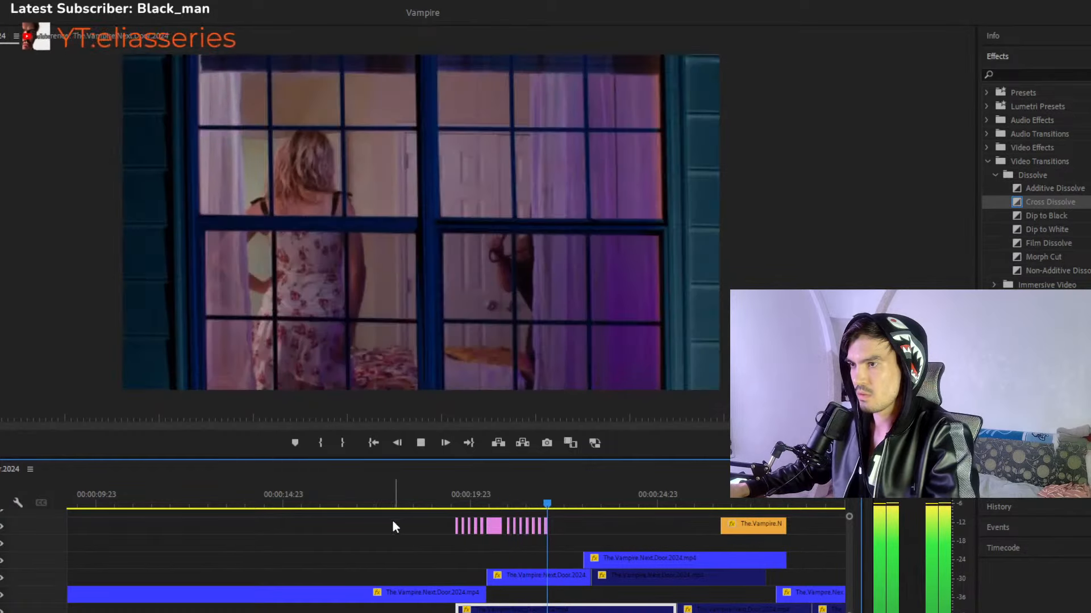
pyautogui.press('-')
pyautogui.press('space')
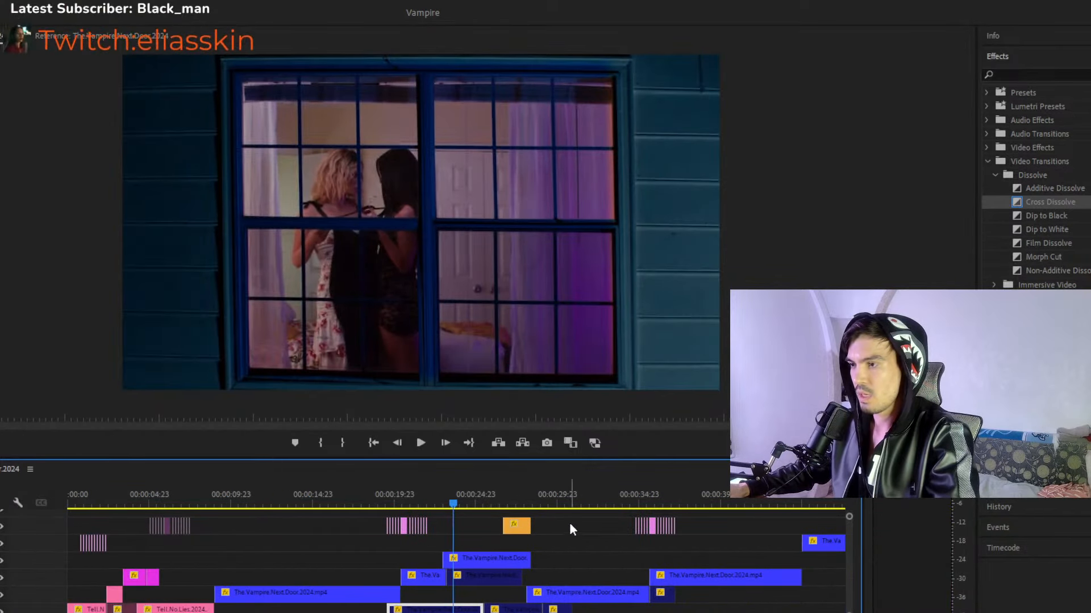
# Check the frame under the orange clip, and play the adjustment-layer group from about 00:00:34.
pyautogui.click(514, 500)
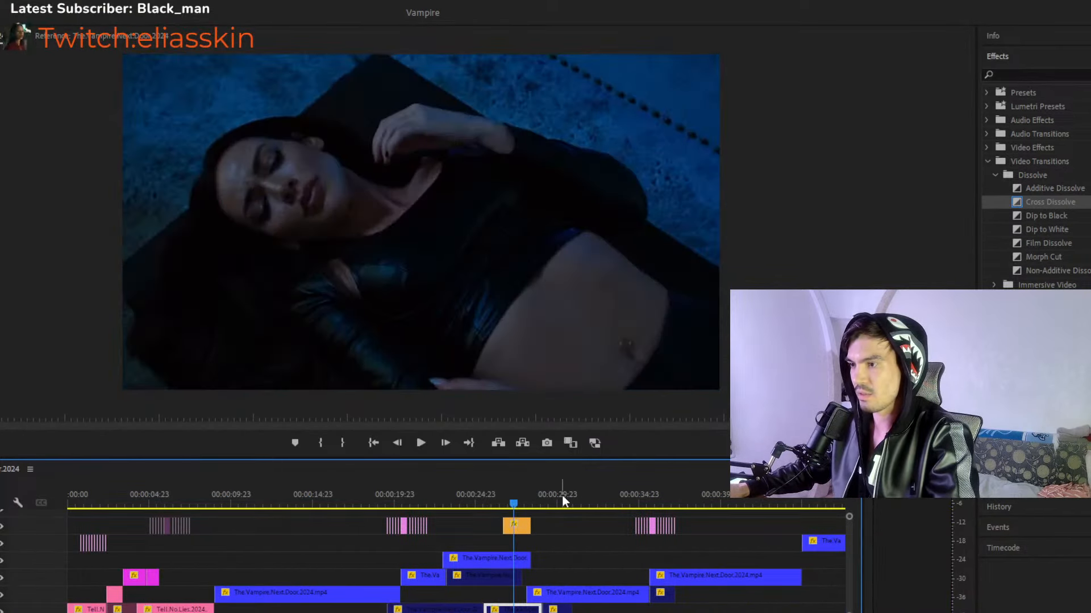
pyautogui.click(621, 500)
pyautogui.click(629, 499)
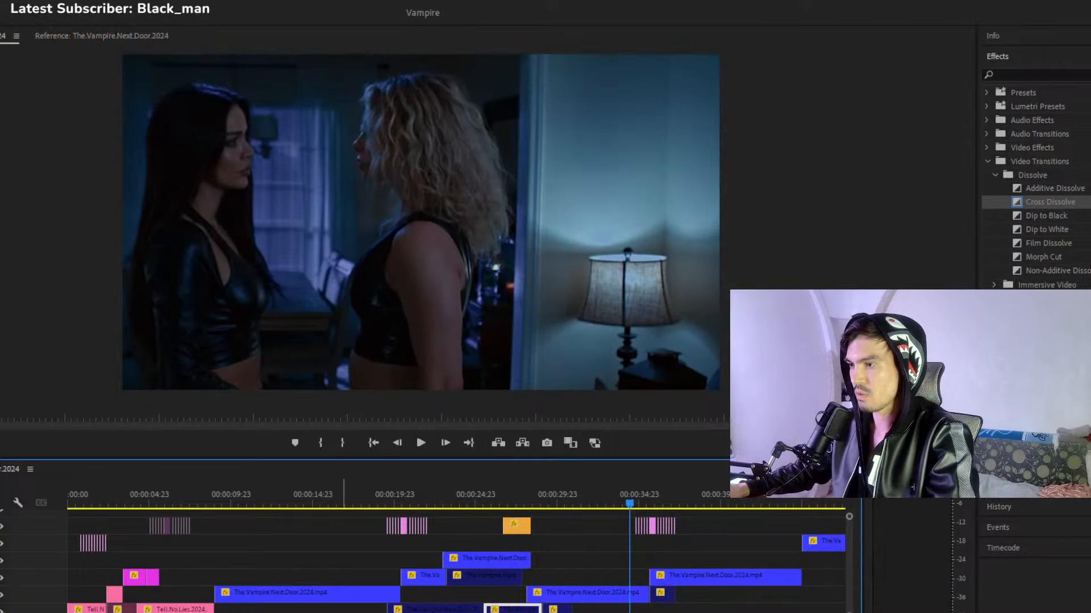
pyautogui.press('=')
pyautogui.press('space')
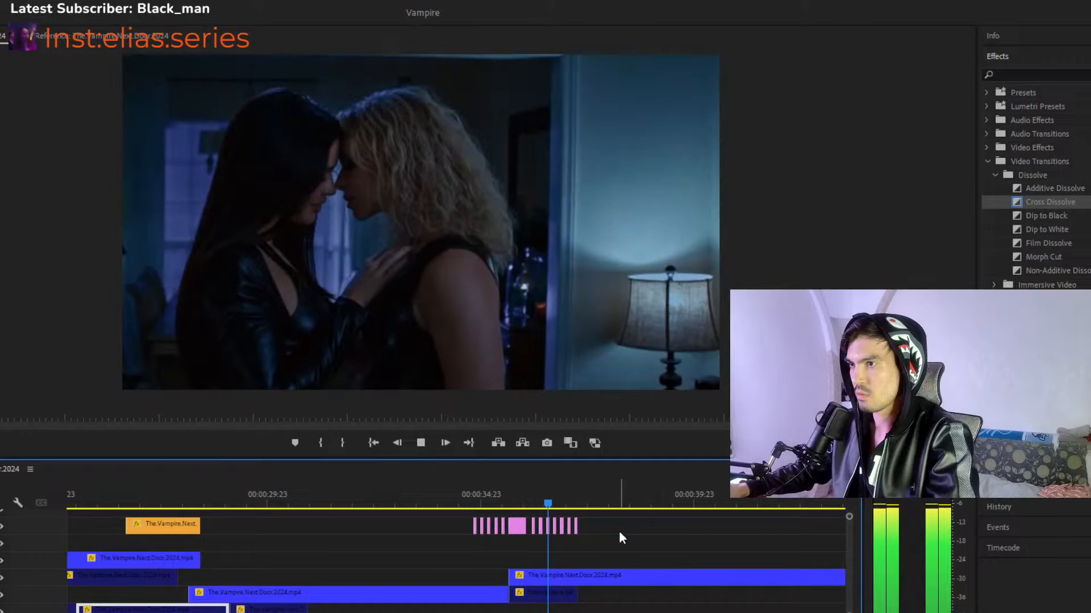
pyautogui.press('space')
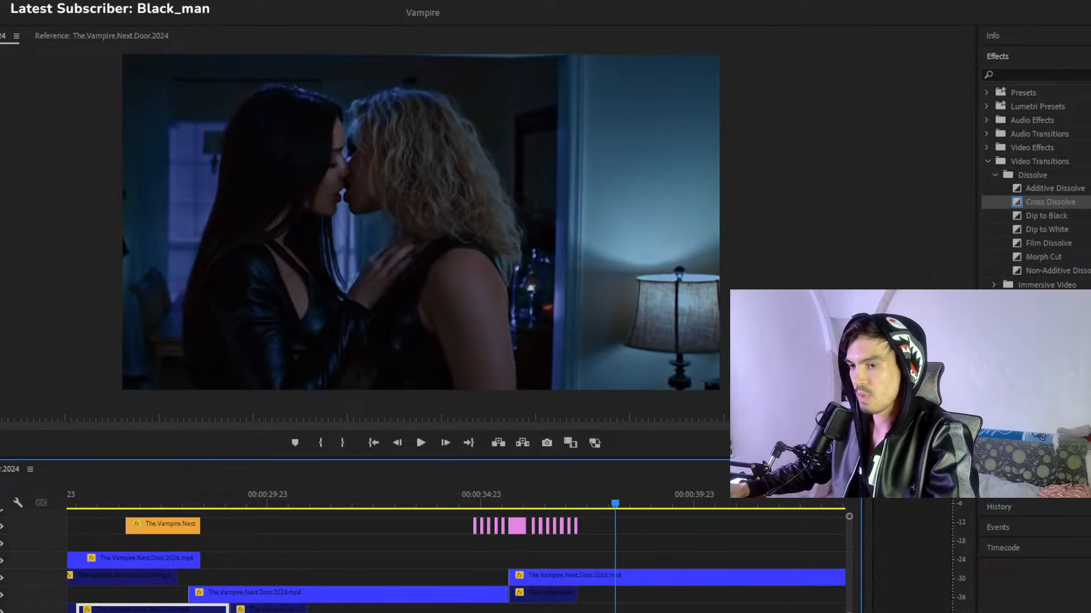
# Play the sequence from about 00:00:49 to review the flicker made by the adjustment-layer group there.
pyautogui.press('-')
pyautogui.press('-')
pyautogui.click(679, 503)
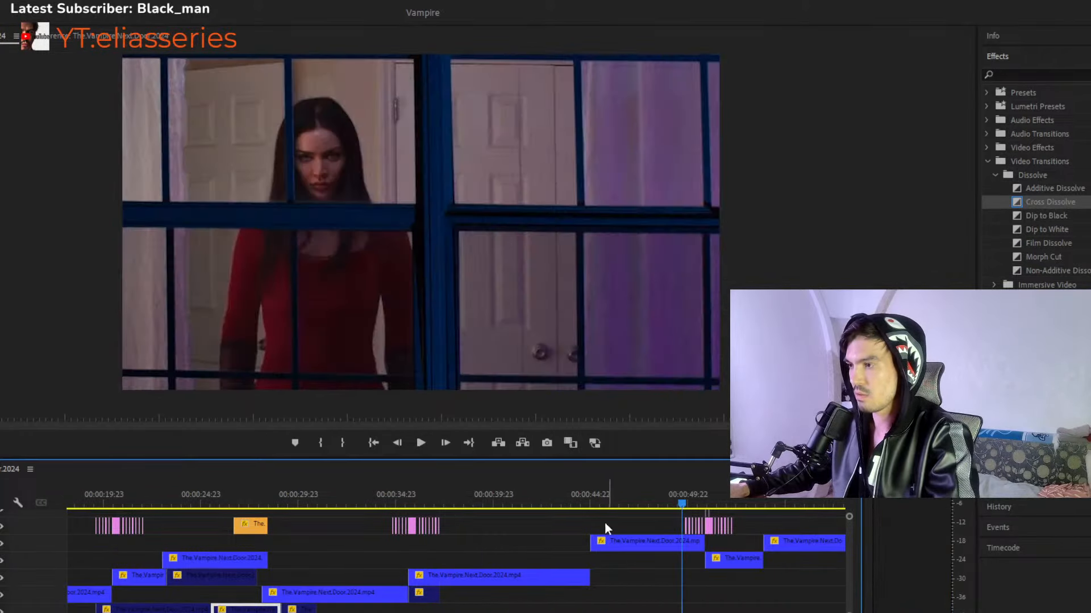
pyautogui.press('=')
pyautogui.press('=')
pyautogui.press('=')
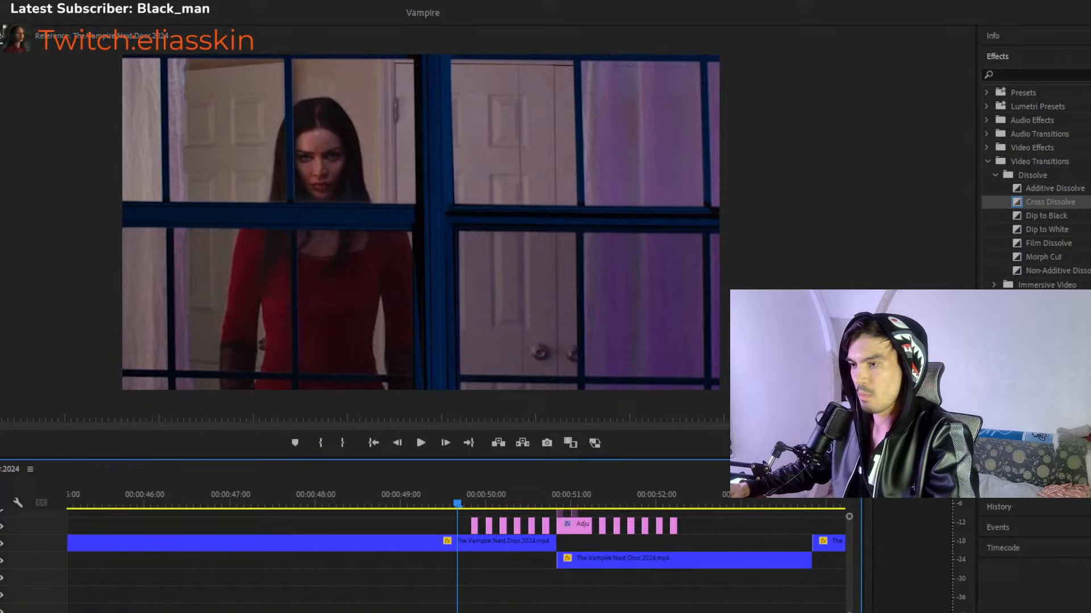
pyautogui.press('-')
pyautogui.click(451, 575)
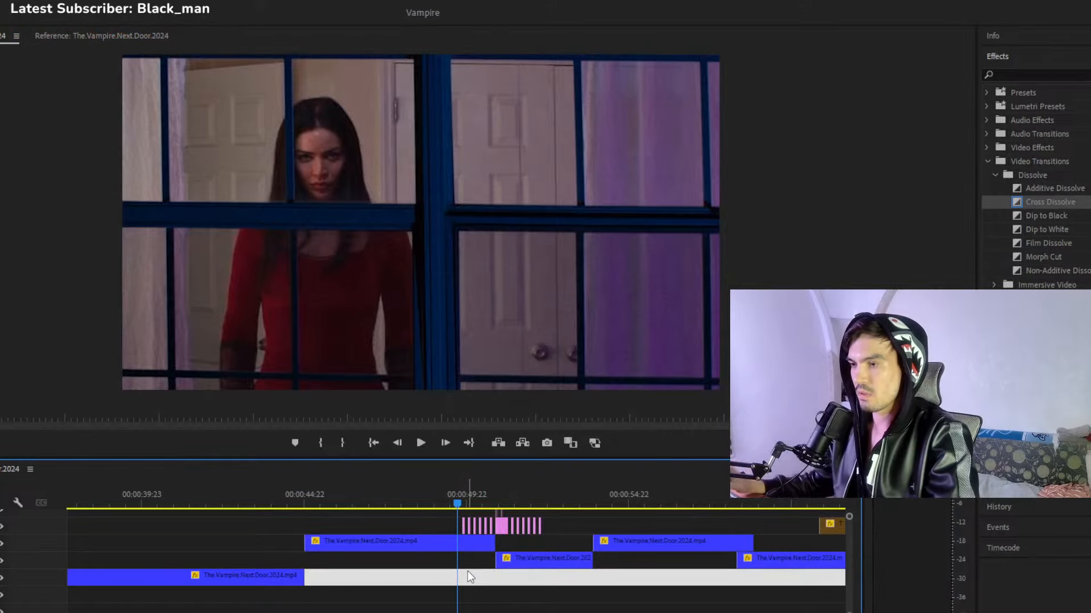
pyautogui.press('space')
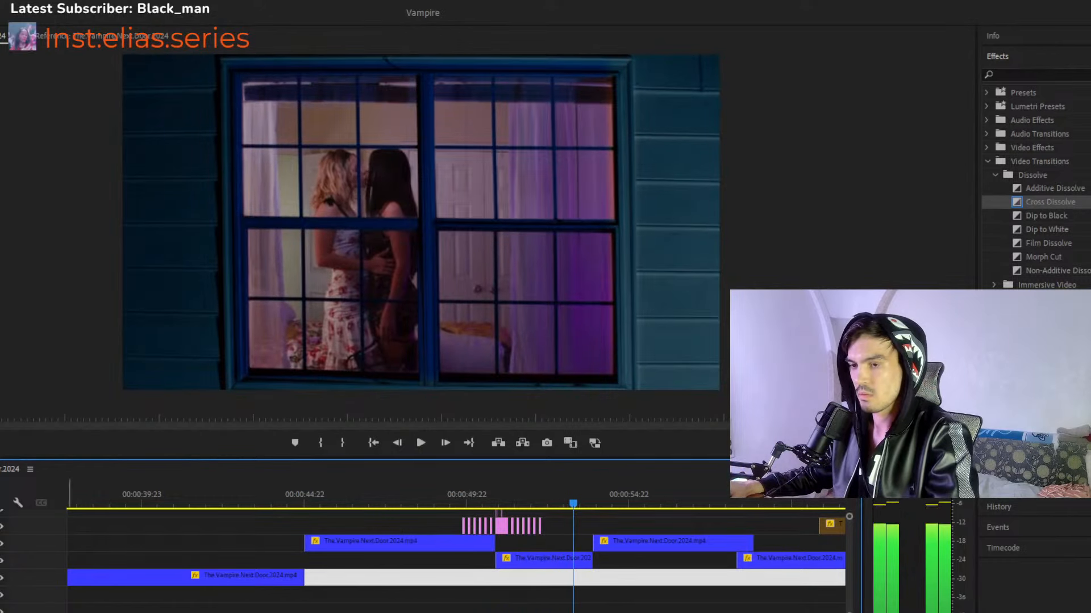
pyautogui.press('space')
# Play the sequence from about 00:01:02 through the adjustment-layer group there and stop after it.
pyautogui.press('-')
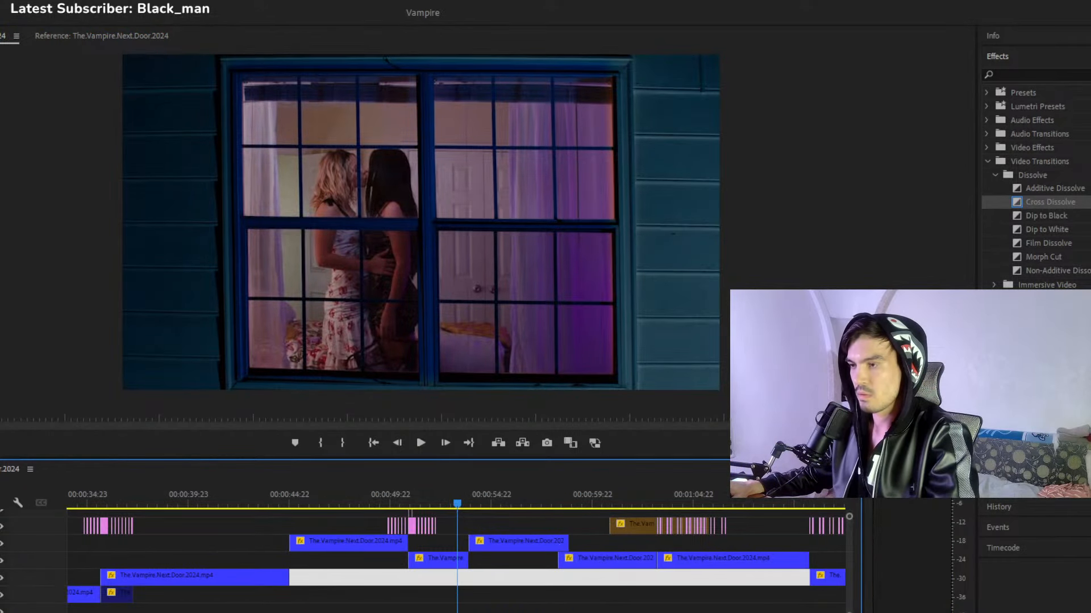
pyautogui.click(650, 503)
pyautogui.press('space')
pyautogui.press('-')
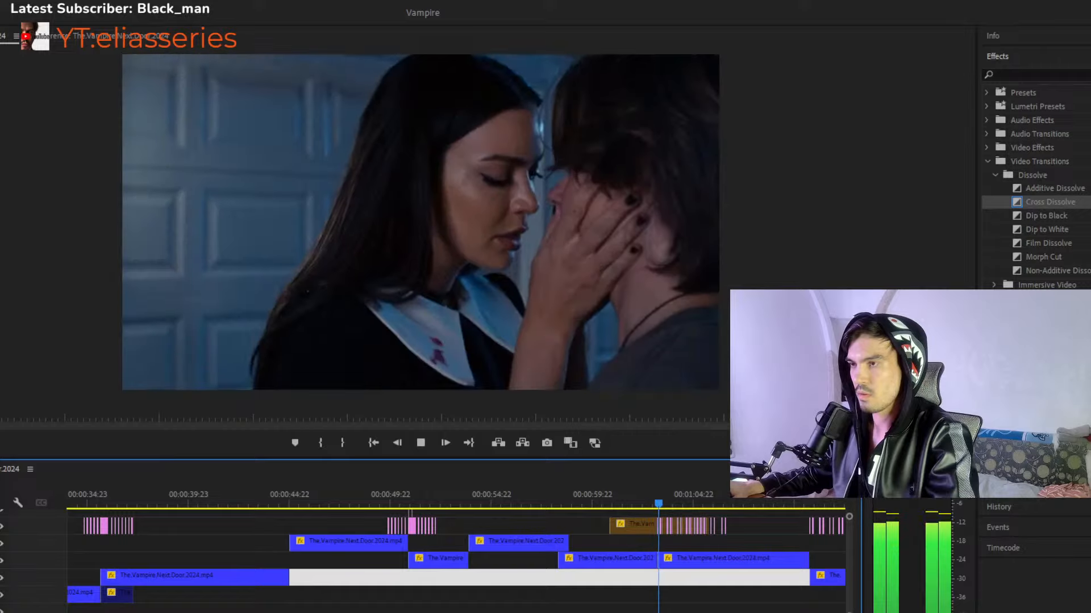
pyautogui.press('=')
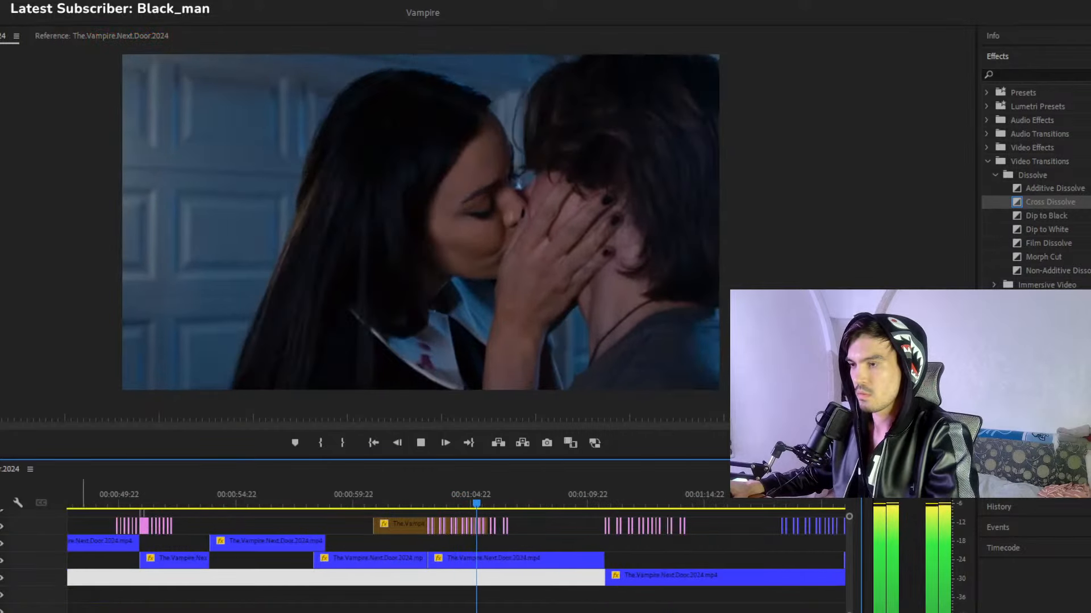
pyautogui.press('space')
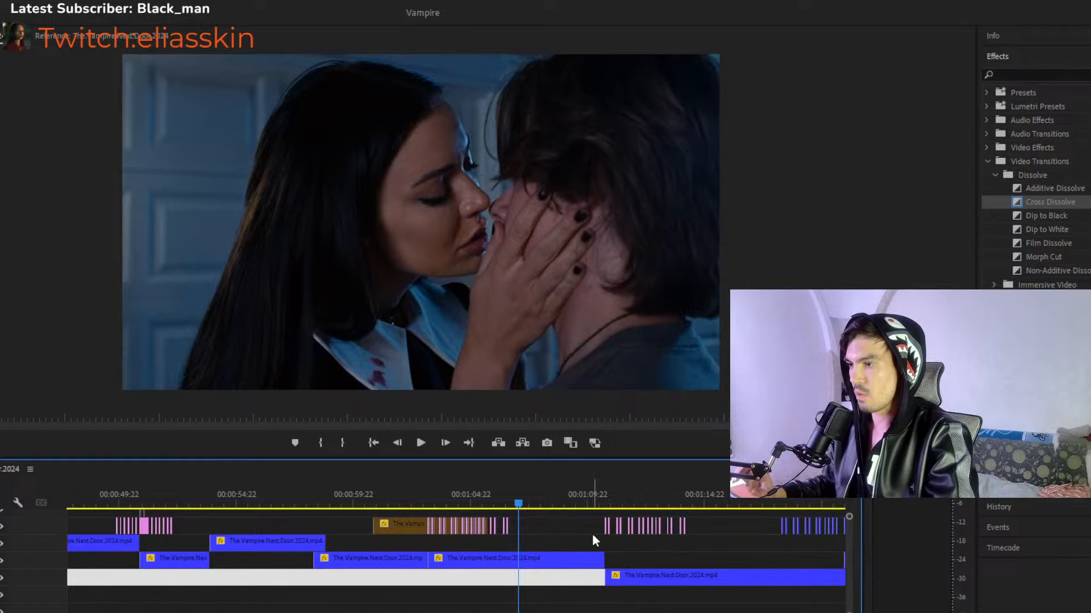
# Play the adjustment-layer group from about 00:01:10 and stop once it has passed.
pyautogui.click(593, 503)
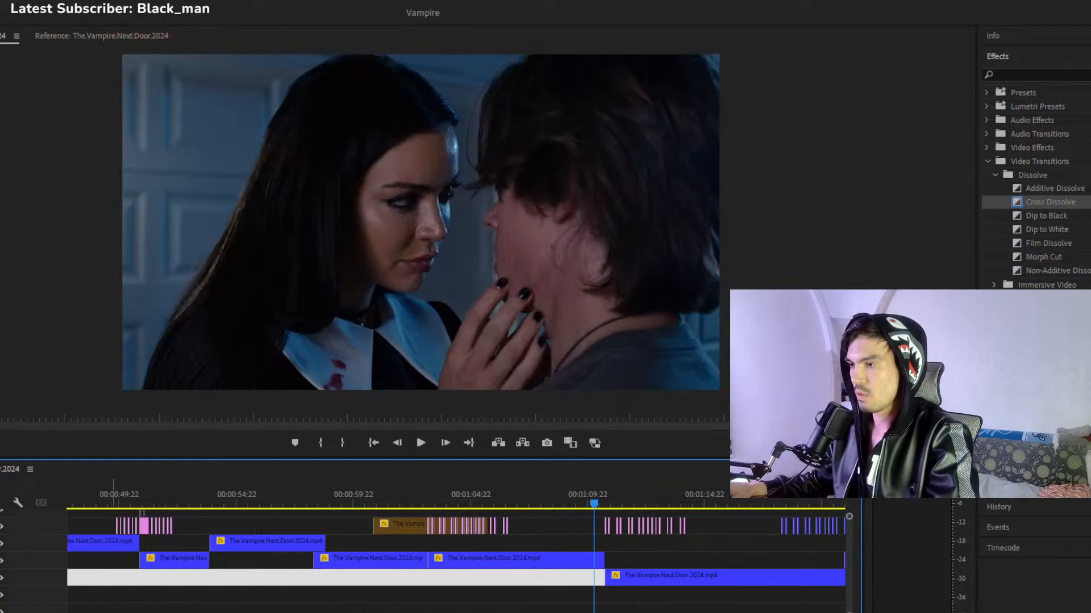
pyautogui.press('space')
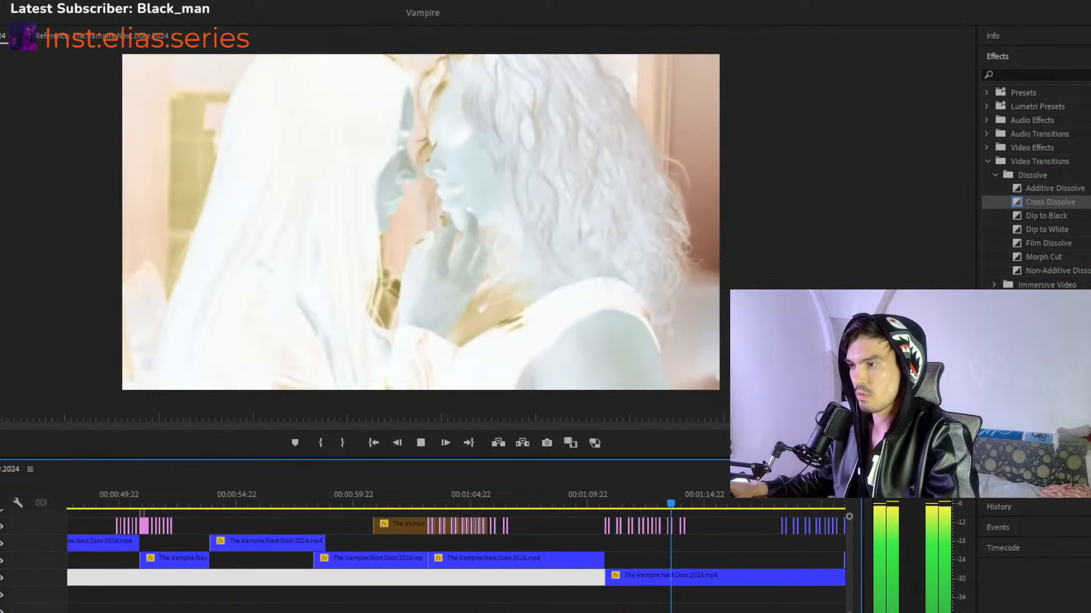
pyautogui.press('space')
pyautogui.press('-')
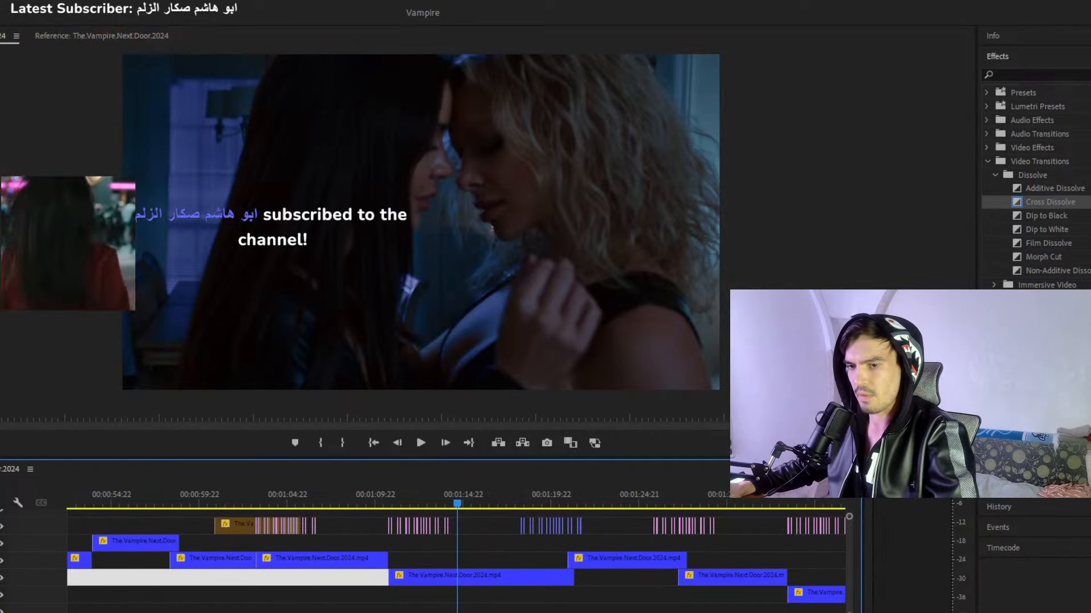
# Play from about 00:01:17 through the blue adjustment-layer group and the pink group after it, stopping before the next clip.
pyautogui.press('=')
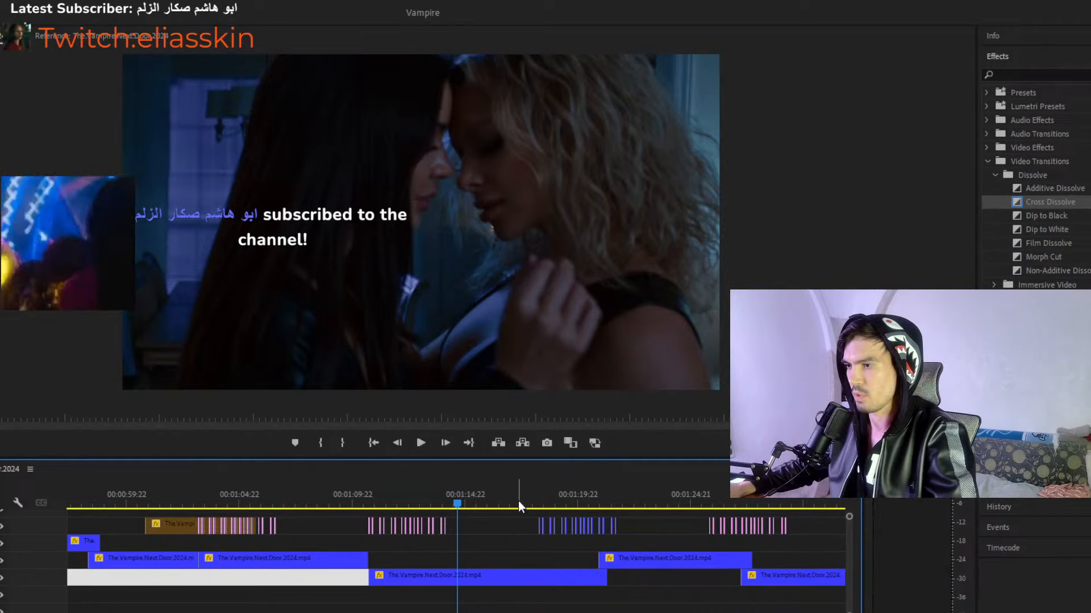
pyautogui.click(535, 499)
pyautogui.press('space')
pyautogui.press('space')
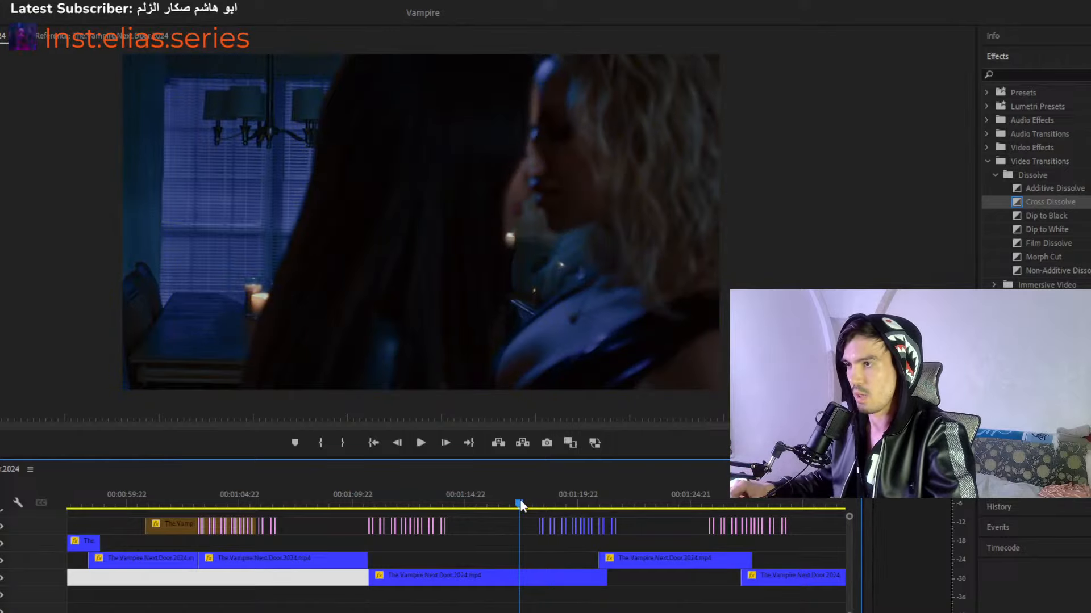
pyautogui.press('space')
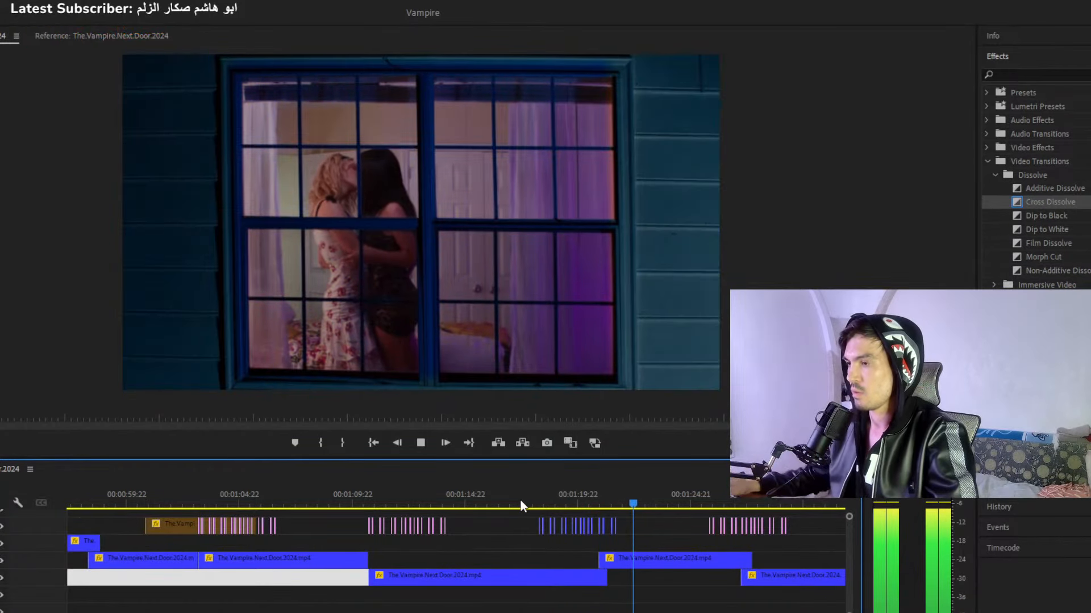
pyautogui.press('-')
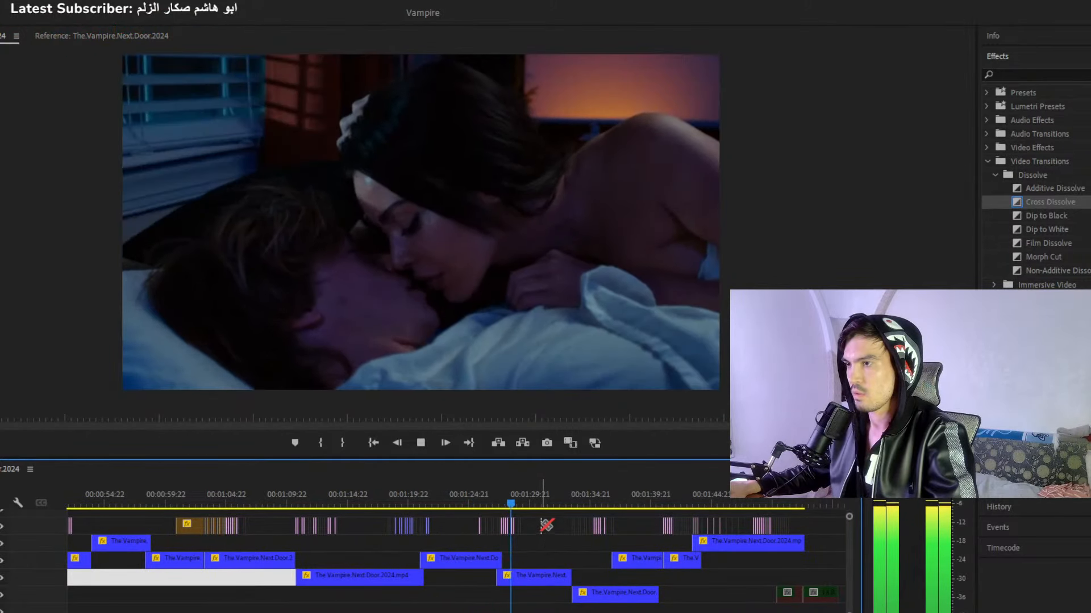
pyautogui.press('space')
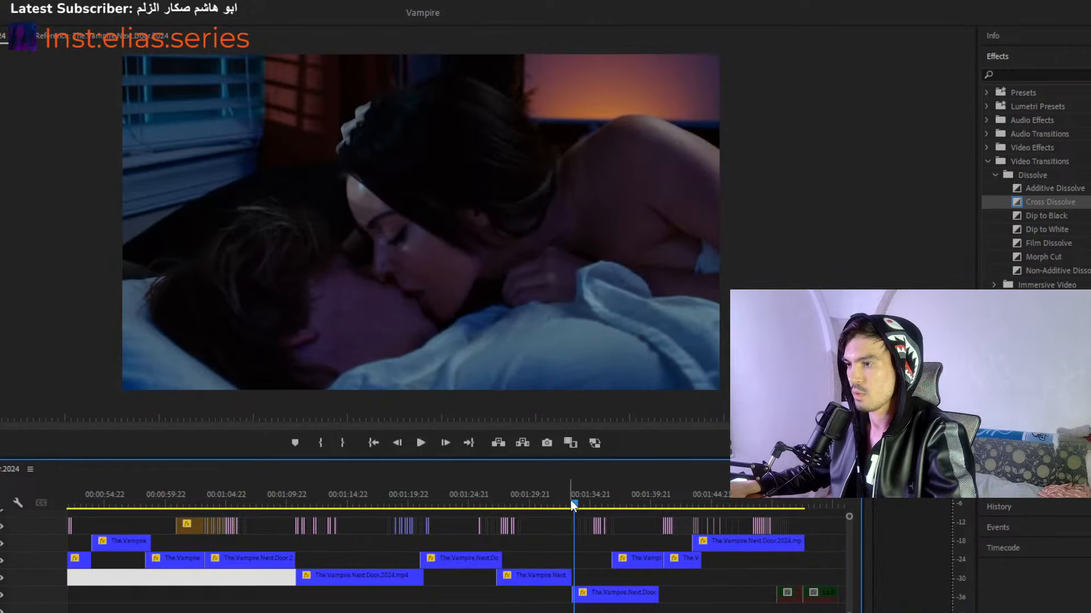
# Play the adjustment-layer group from about 00:01:33, stop at about 00:01:40, and inspect the following group's layer spacing up close.
pyautogui.moveTo(307, 608); pyautogui.dragTo(381, 607)
pyautogui.press('space')
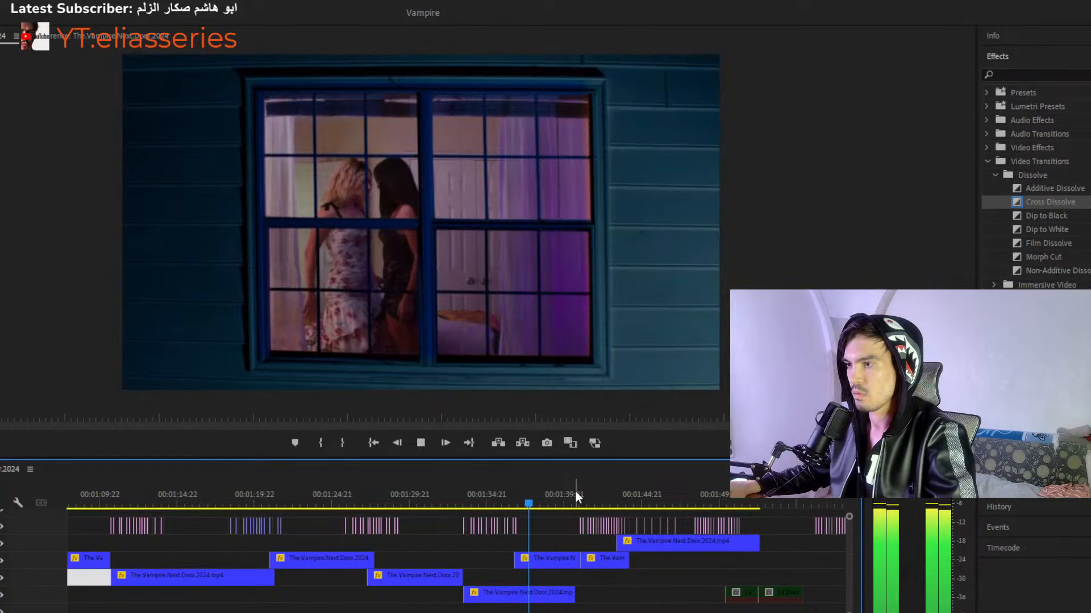
pyautogui.click(573, 496)
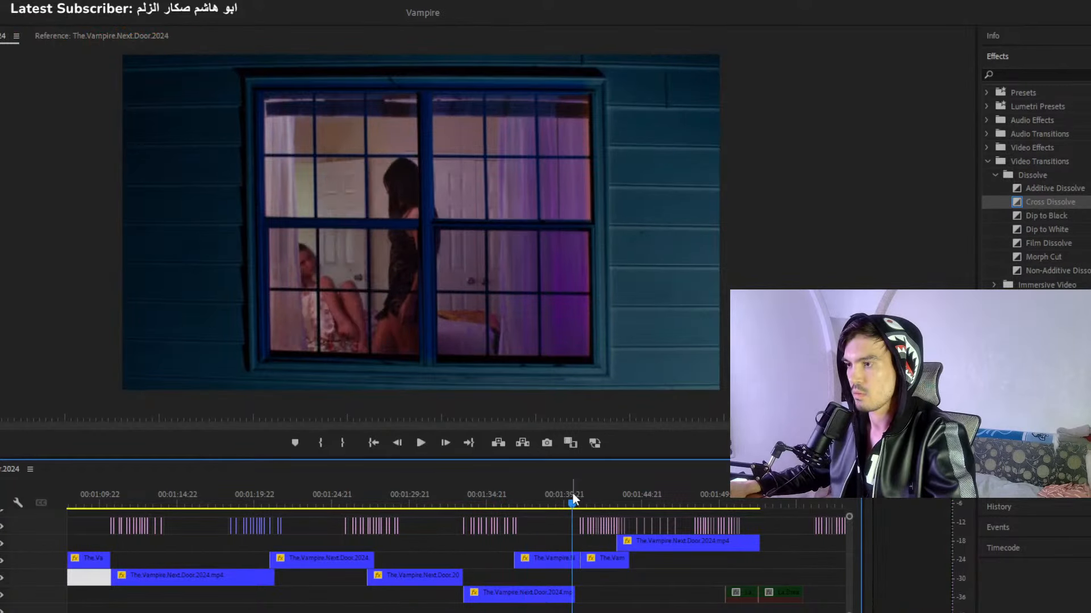
pyautogui.press('=')
pyautogui.press('=')
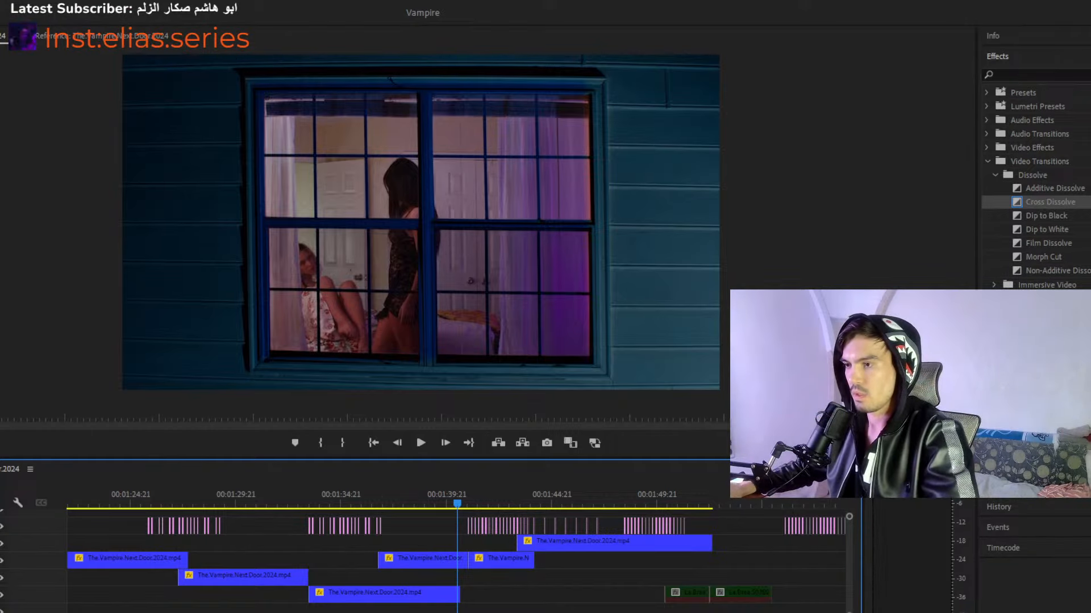
pyautogui.press('=')
pyautogui.press('=')
pyautogui.press('=')
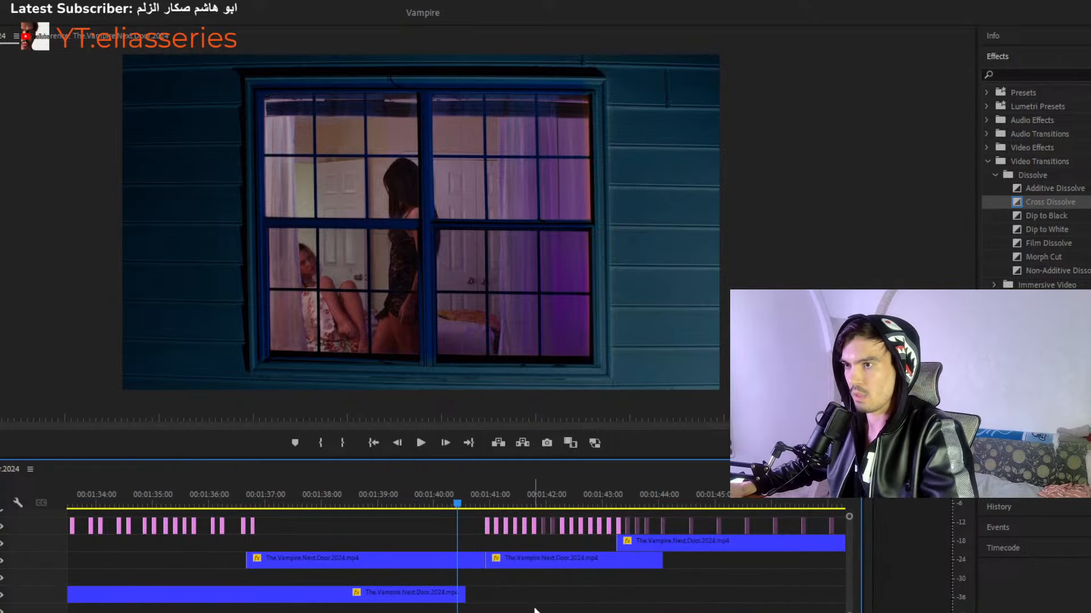
# Play the adjustment-layer group from about 00:01:40 several times to check its flicker against the window shots.
pyautogui.press('space')
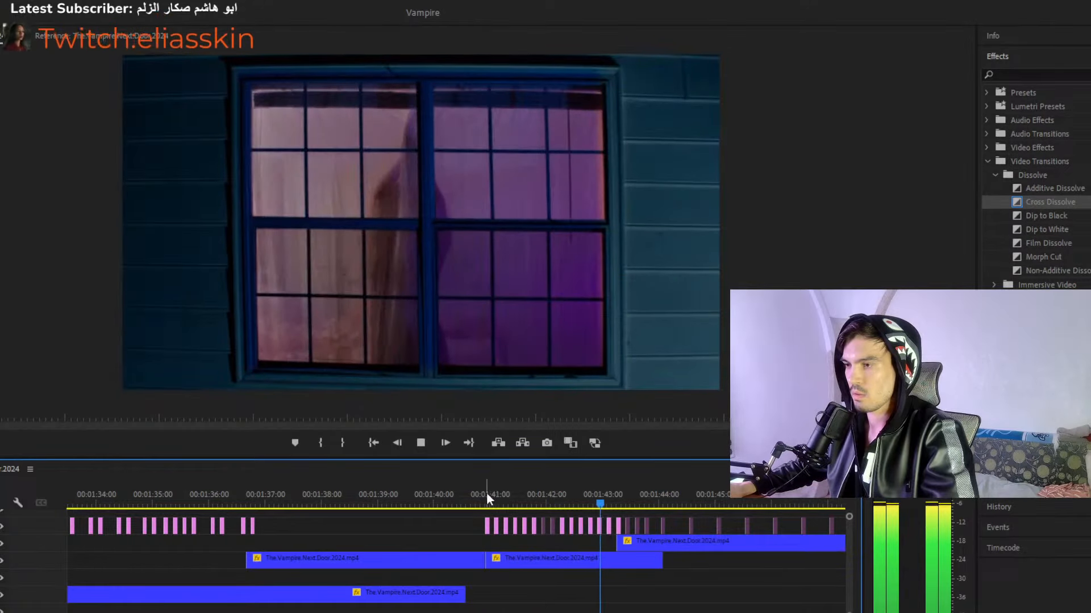
pyautogui.click(477, 502)
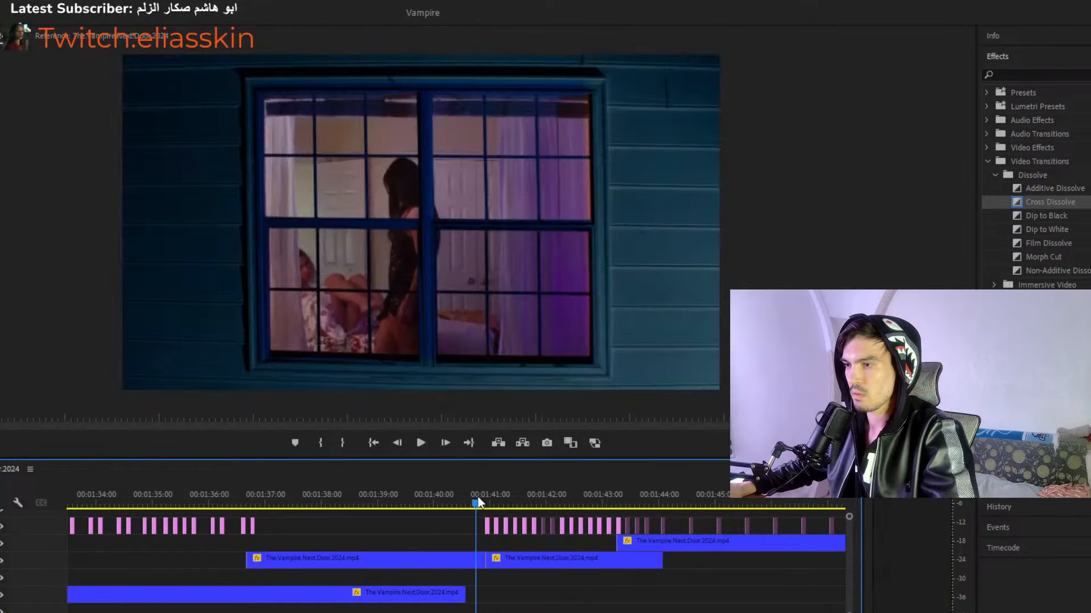
pyautogui.press('space')
pyautogui.press('space')
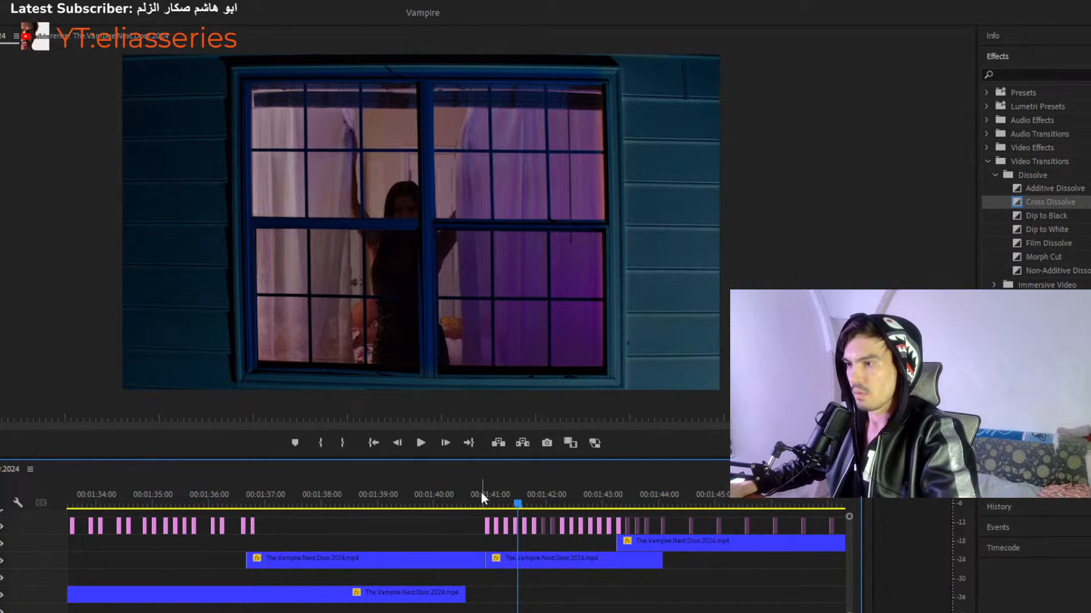
pyautogui.click(481, 492)
pyautogui.press('space')
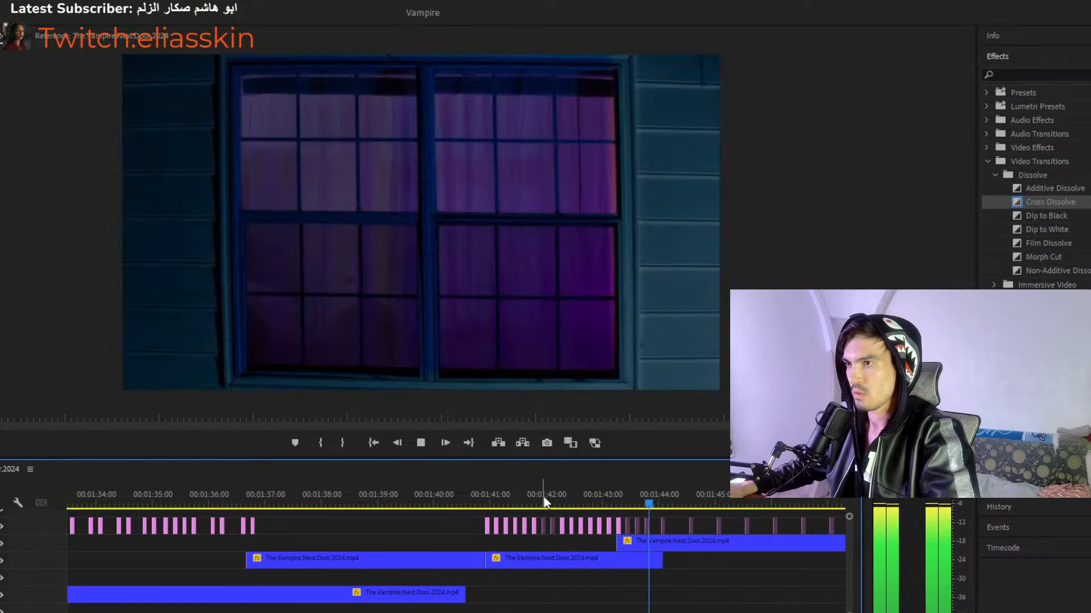
pyautogui.press('space')
# Play the adjustment-layer group from about 00:01:48 and stop at its end.
pyautogui.press('=')
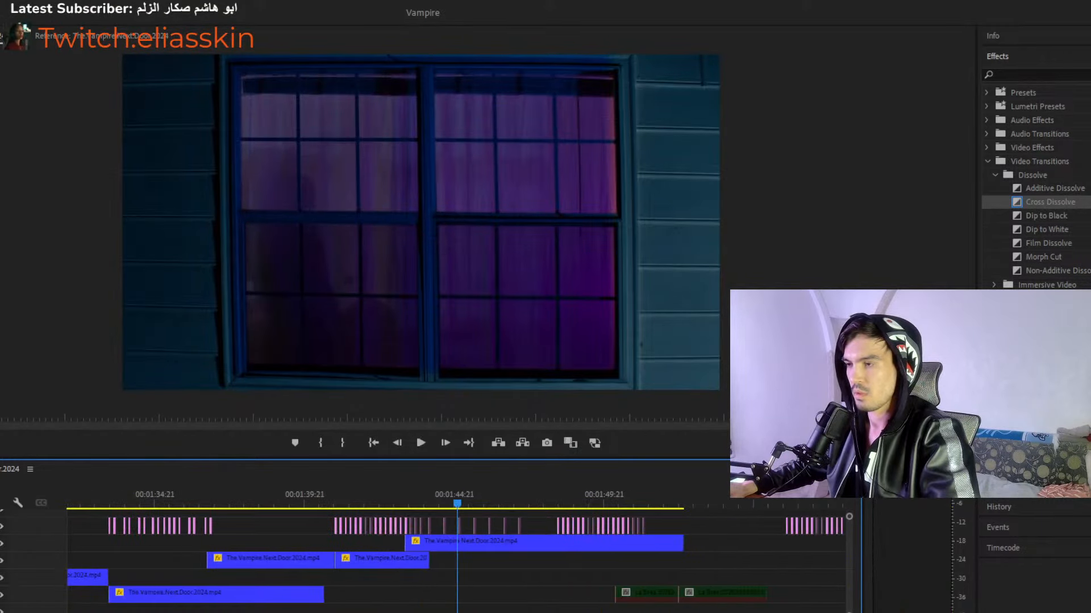
pyautogui.press('-')
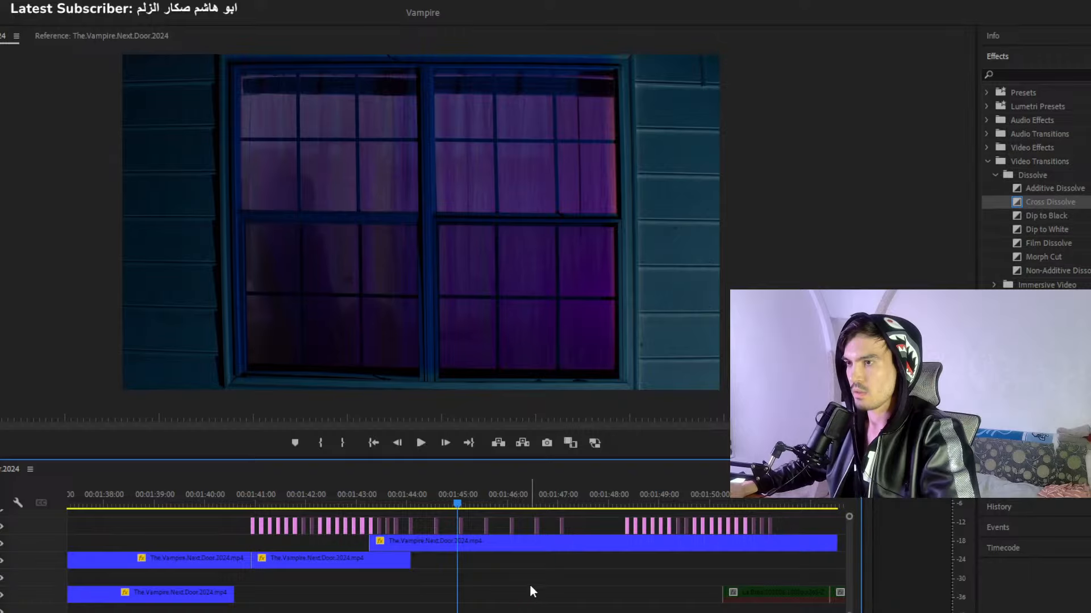
pyautogui.click(625, 494)
pyautogui.press('space')
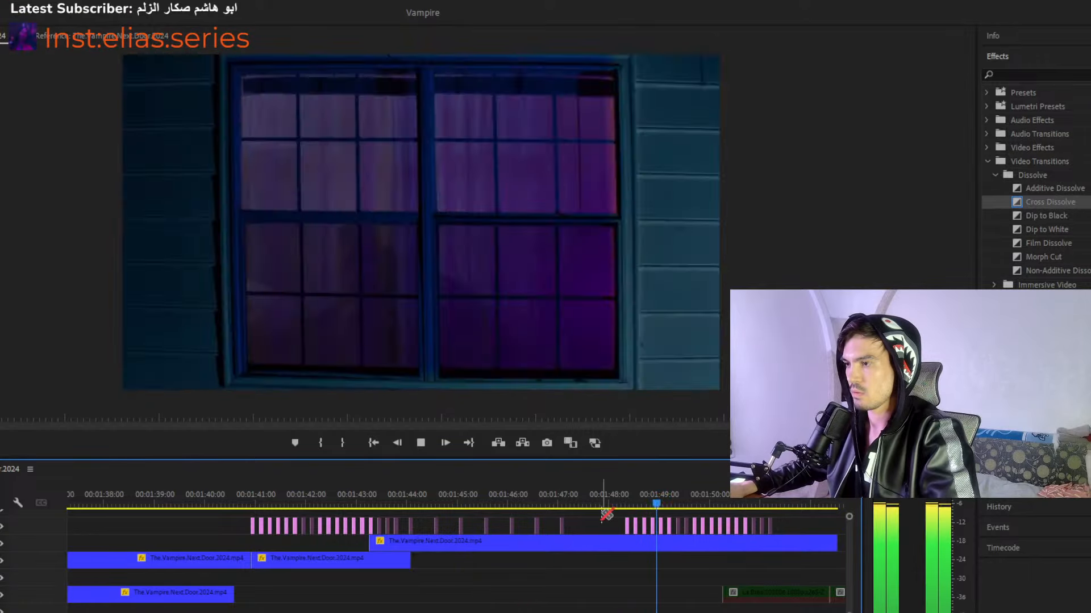
pyautogui.press('-')
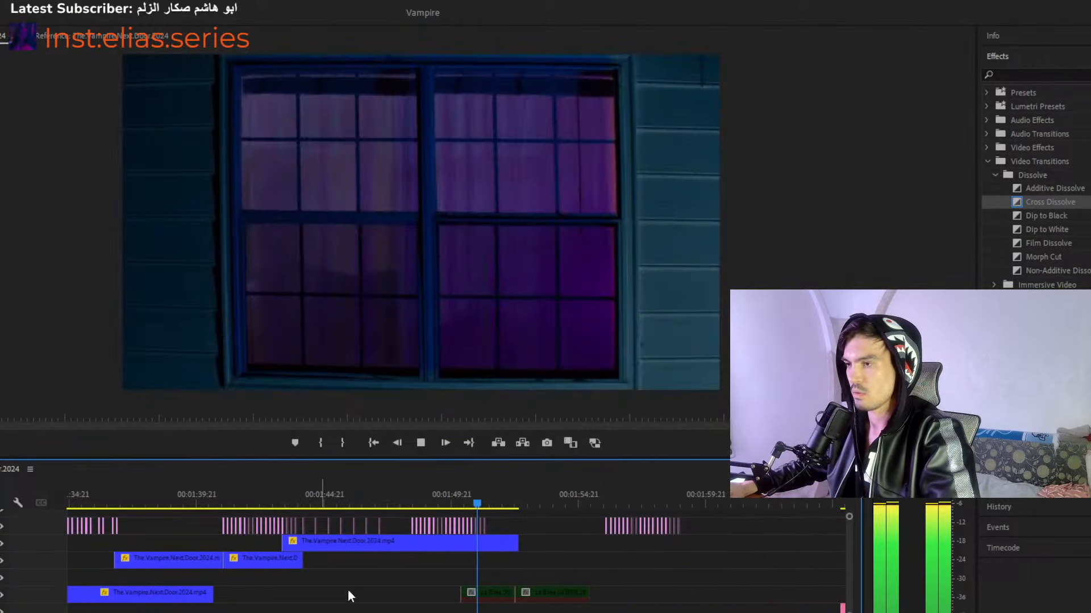
pyautogui.moveTo(602, 496); pyautogui.dragTo(480, 511)
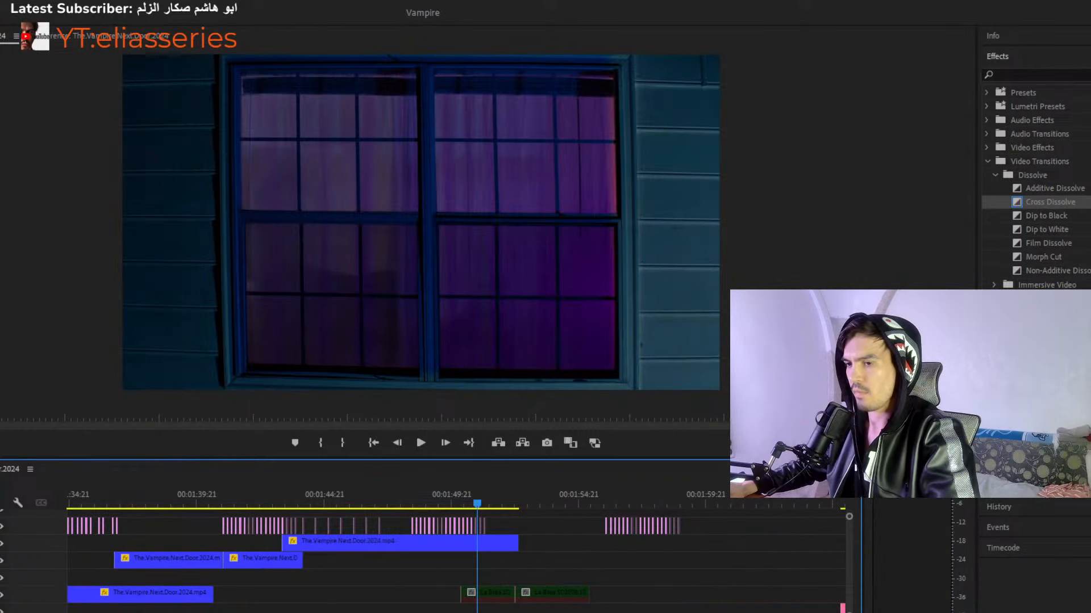
# Check frames in the pink Tell.No.Lies clips around 00:02:25 to 00:02:30, and return the playhead to the gap before them.
pyautogui.press('-')
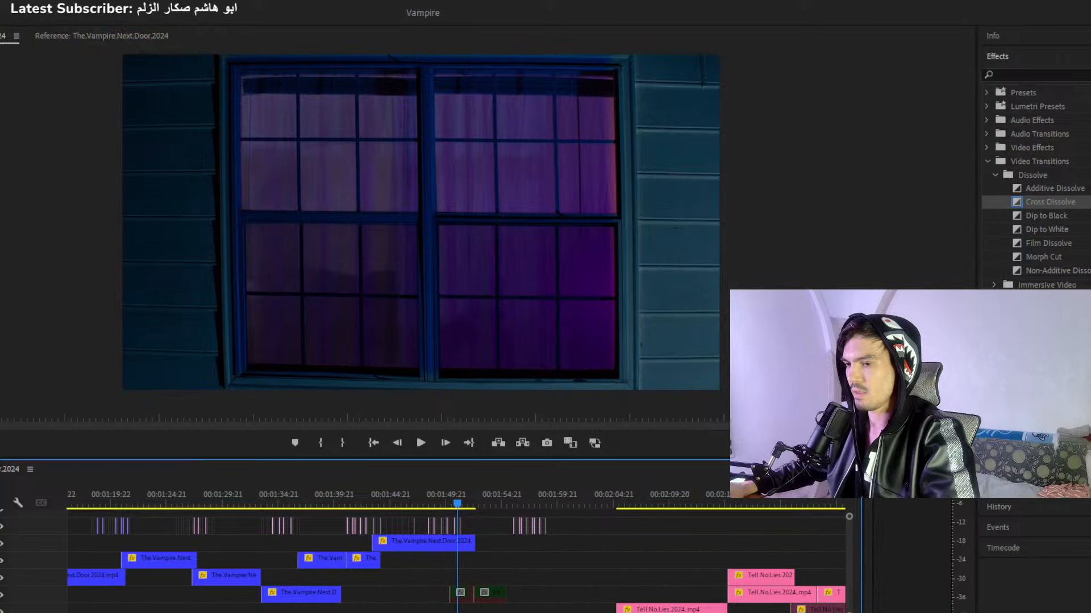
pyautogui.press('-')
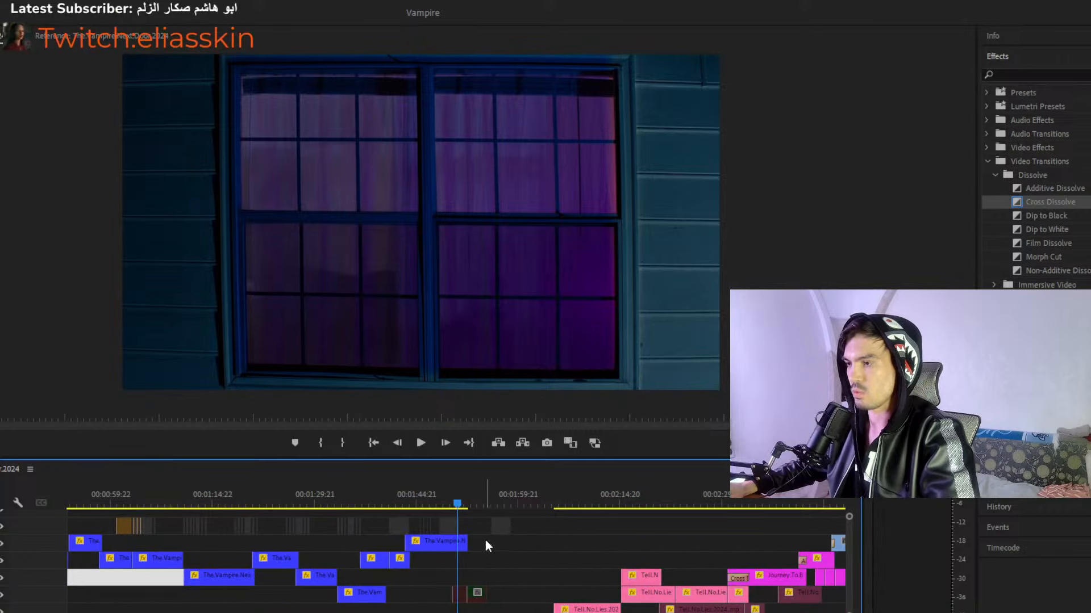
pyautogui.click(445, 544)
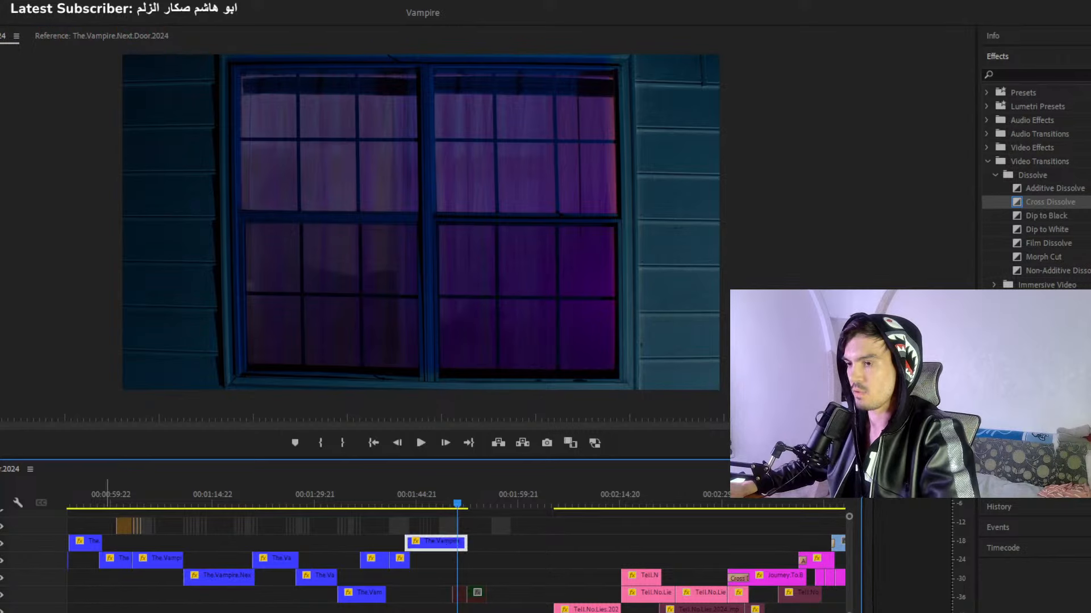
pyautogui.press('-')
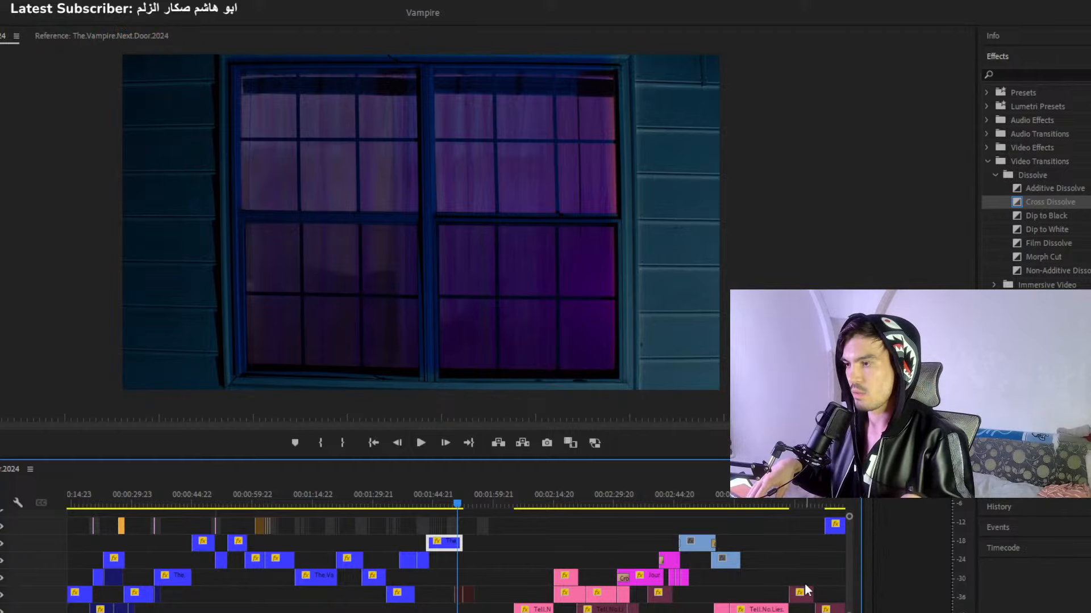
pyautogui.click(593, 493)
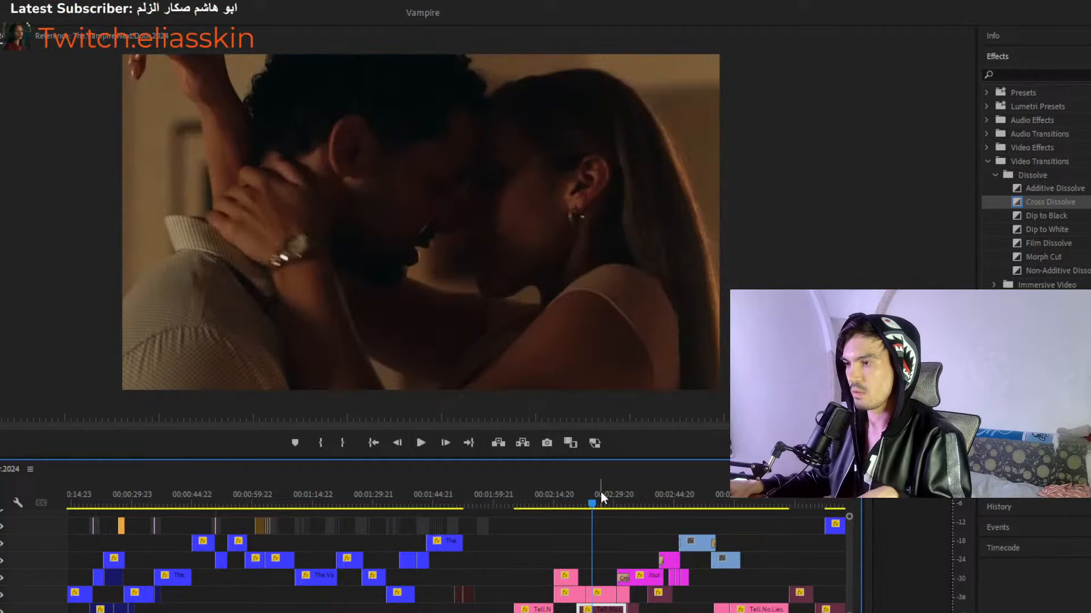
pyautogui.click(601, 493)
pyautogui.click(618, 493)
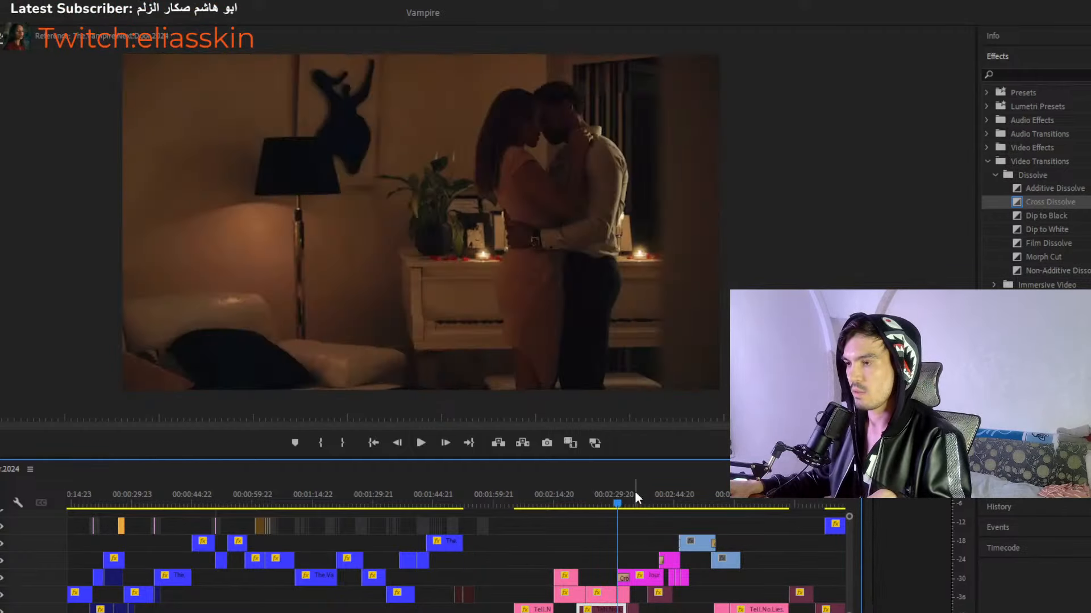
pyautogui.click(611, 493)
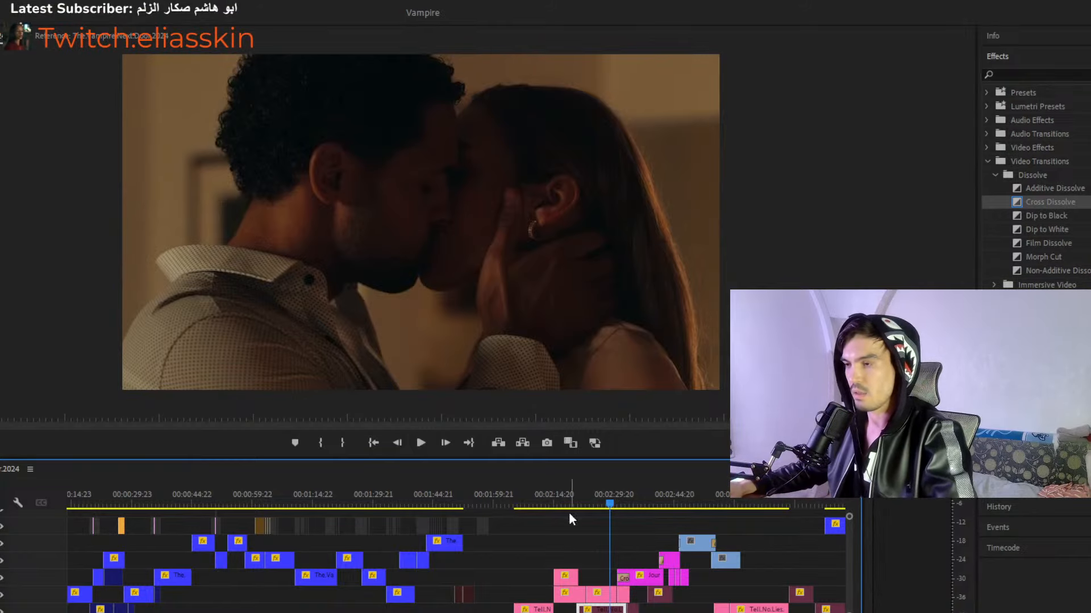
pyautogui.click(506, 501)
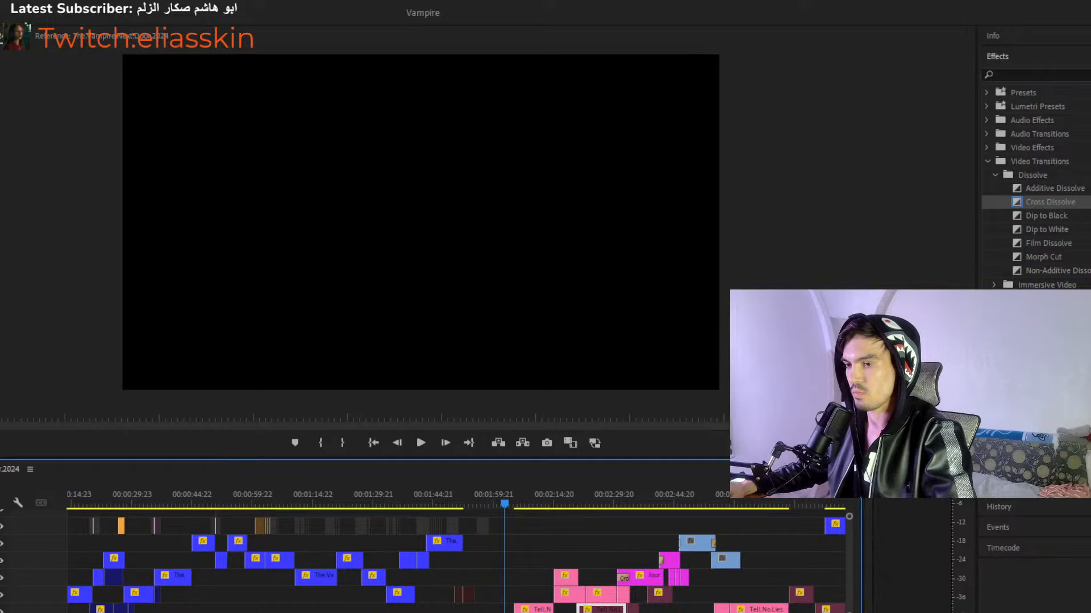
# Move the second clip of the distant blue group into the gap under the last adjustment-layer group near 00:01:54, and play it.
pyautogui.scroll(-3, 591, 577)
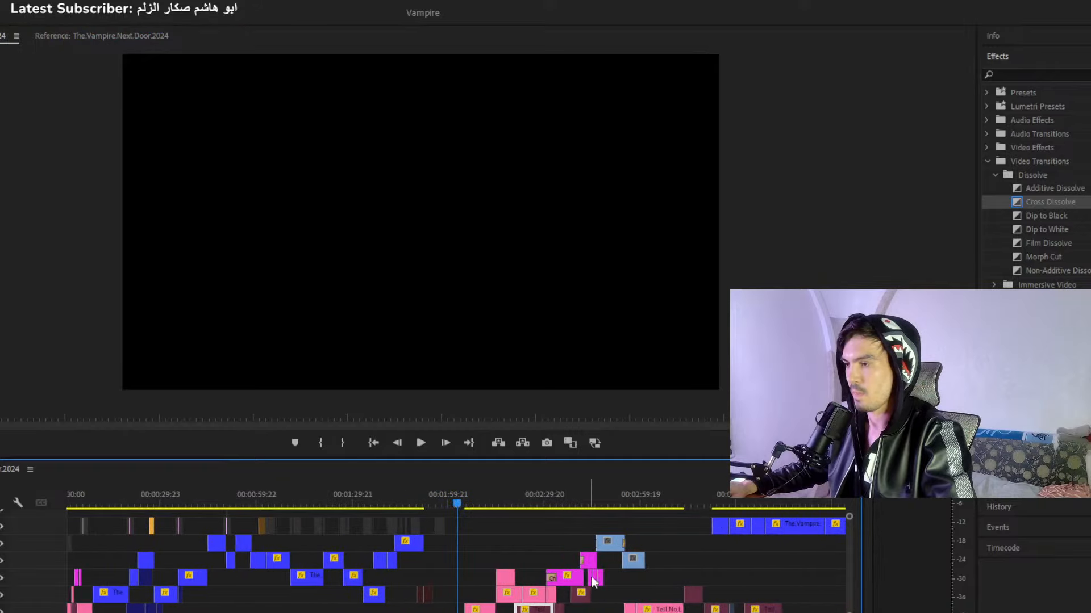
pyautogui.moveTo(721, 502); pyautogui.dragTo(438, 562)
pyautogui.click(422, 498)
pyautogui.press('space')
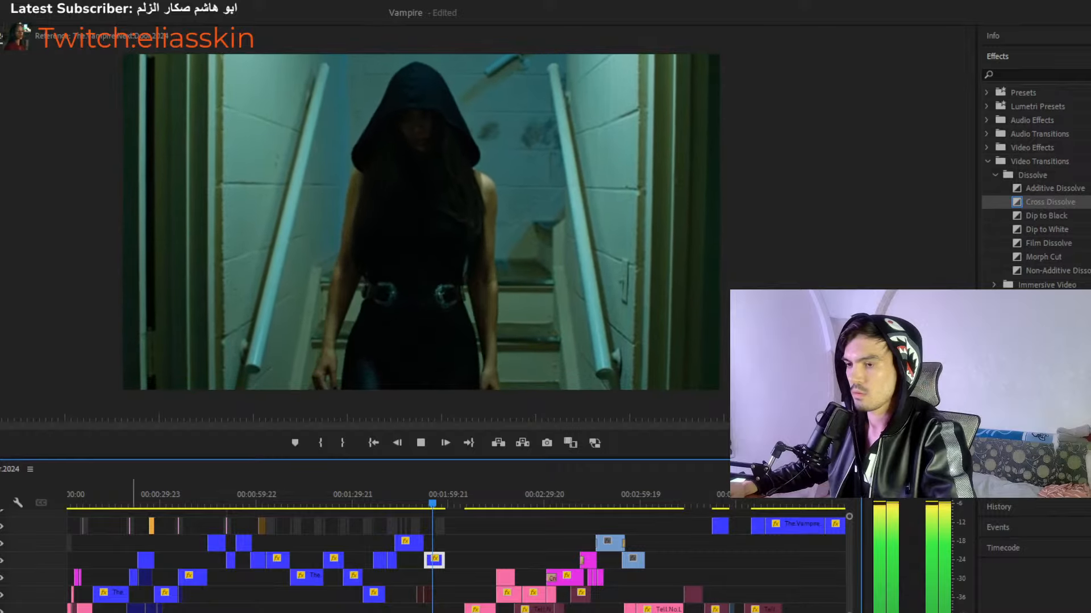
# Keep playing the stairway clip under the last adjustment-layer group and stop at its end near 00:01:59.
pyautogui.press('=')
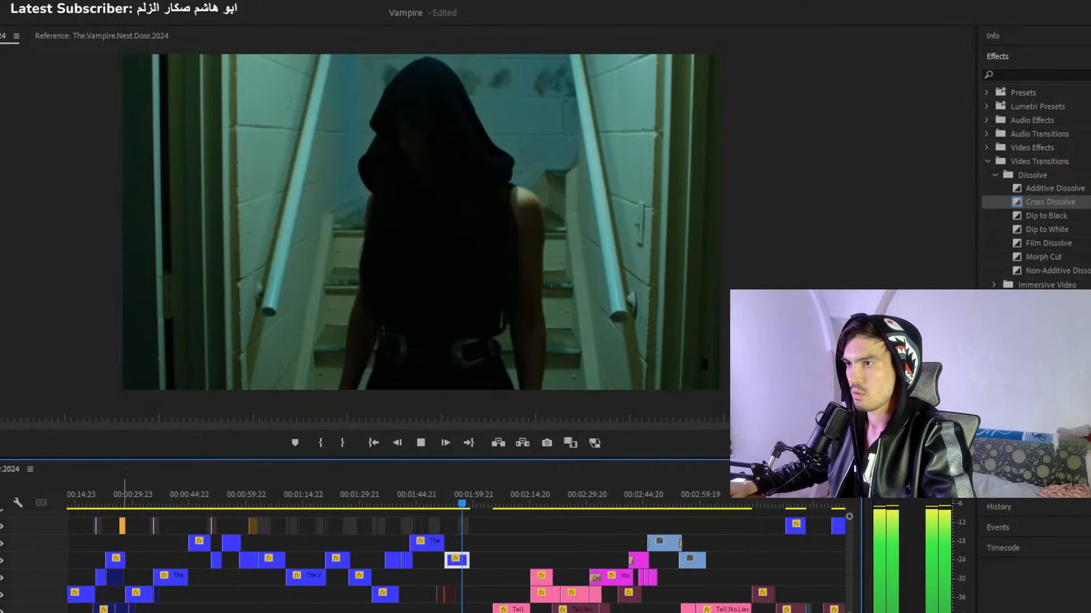
pyautogui.press('-')
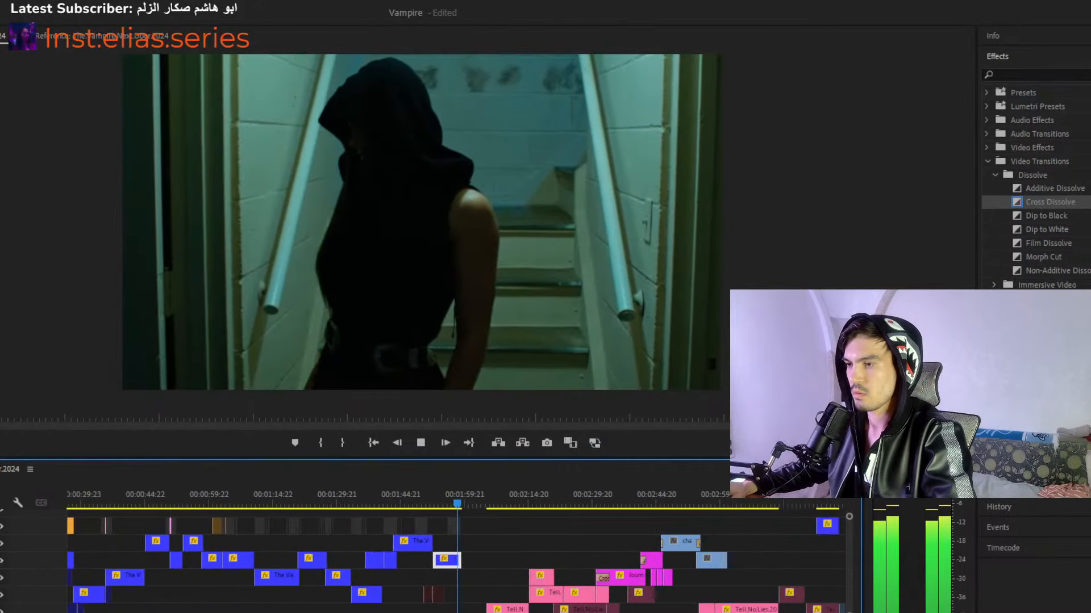
pyautogui.press('space')
# Move the first short clip of the distant blue group to directly after the stairway clip near 00:01:59.
pyautogui.click(784, 504)
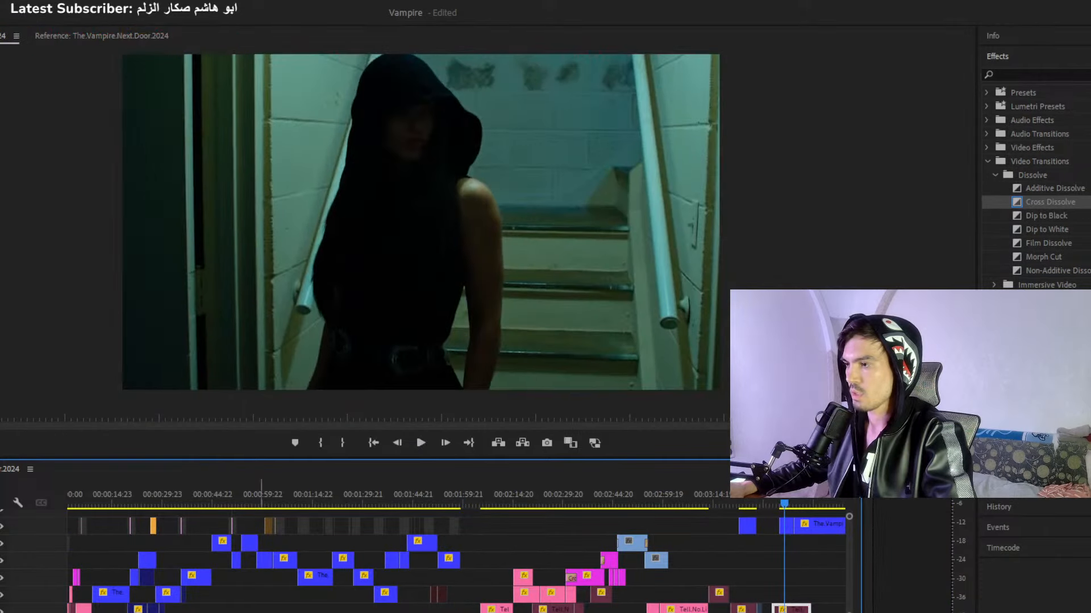
pyautogui.hscroll(5, 353, 559)
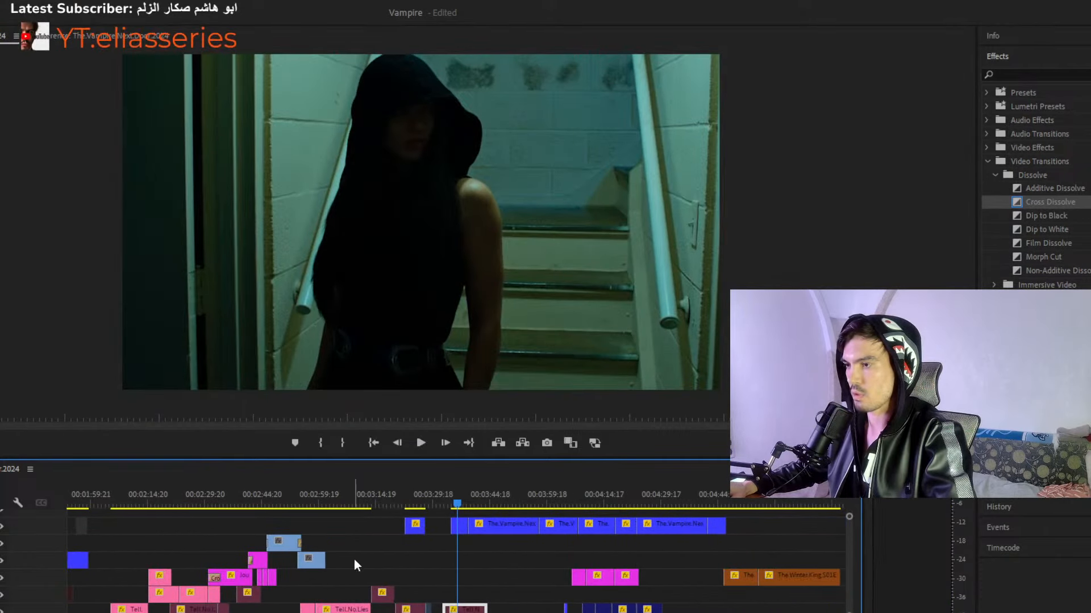
pyautogui.click(454, 493)
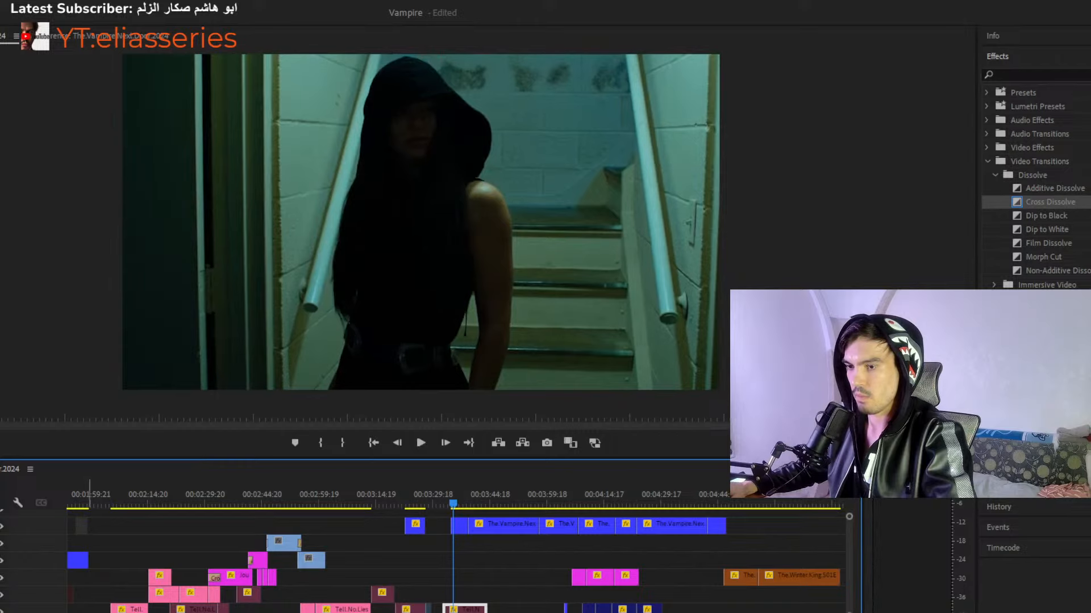
pyautogui.press('-')
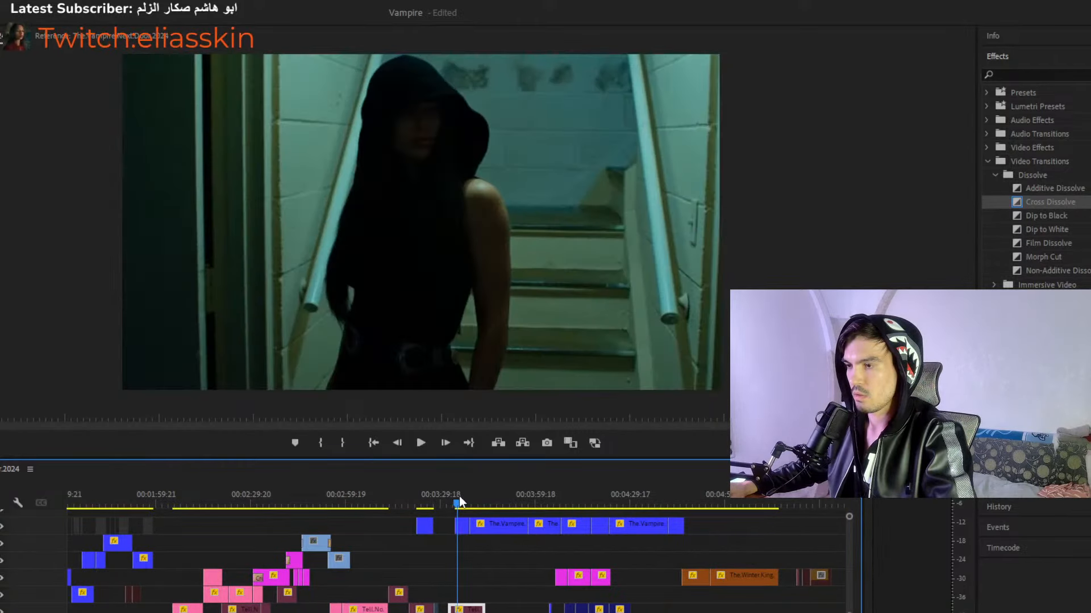
pyautogui.moveTo(459, 497); pyautogui.dragTo(162, 562)
pyautogui.click(157, 493)
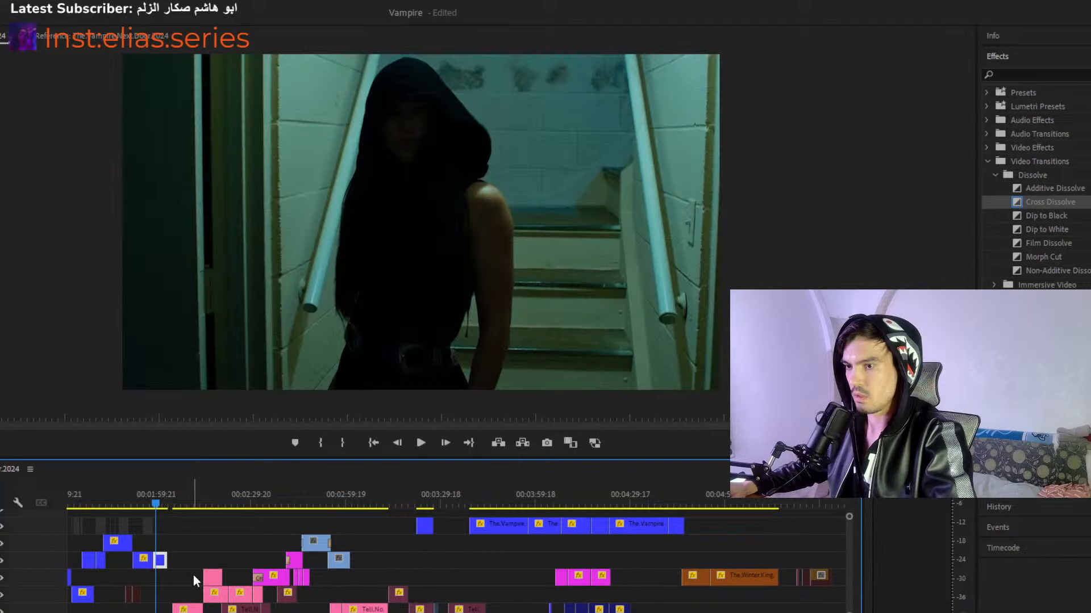
# Shift both stairway clips together about one second earlier, putting their cut under the end of the last adjustment-layer group.
pyautogui.press('=')
pyautogui.press('=')
pyautogui.press('=')
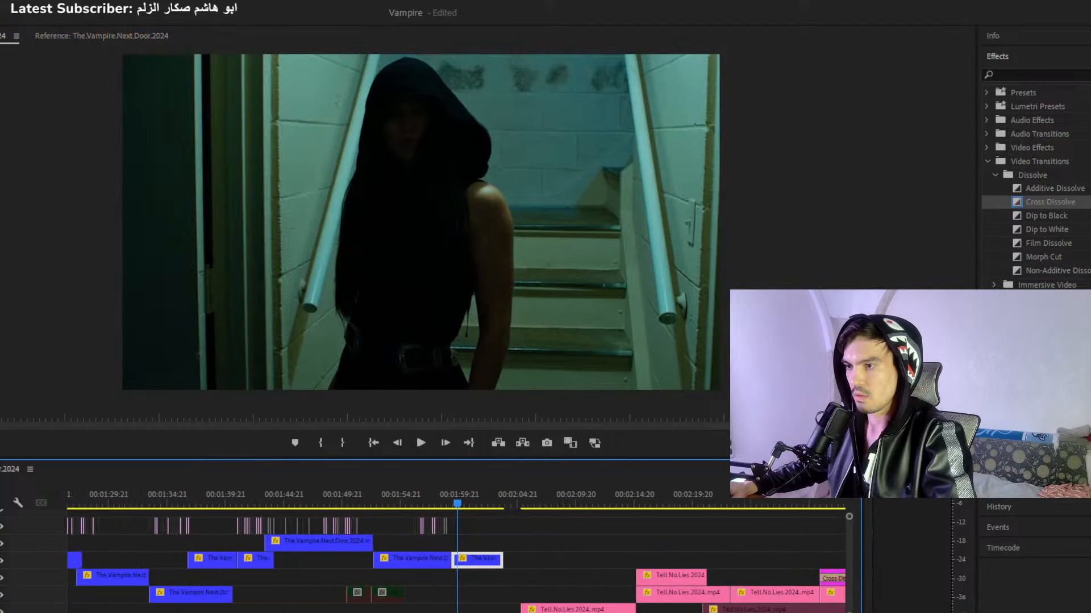
pyautogui.press('Up')
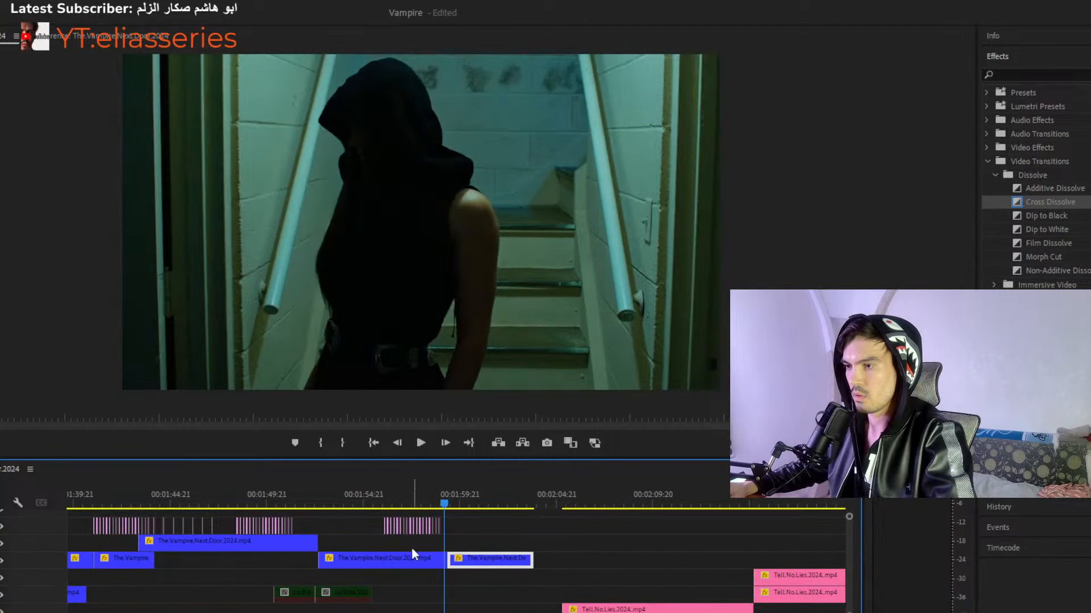
pyautogui.press('=')
pyautogui.press('=')
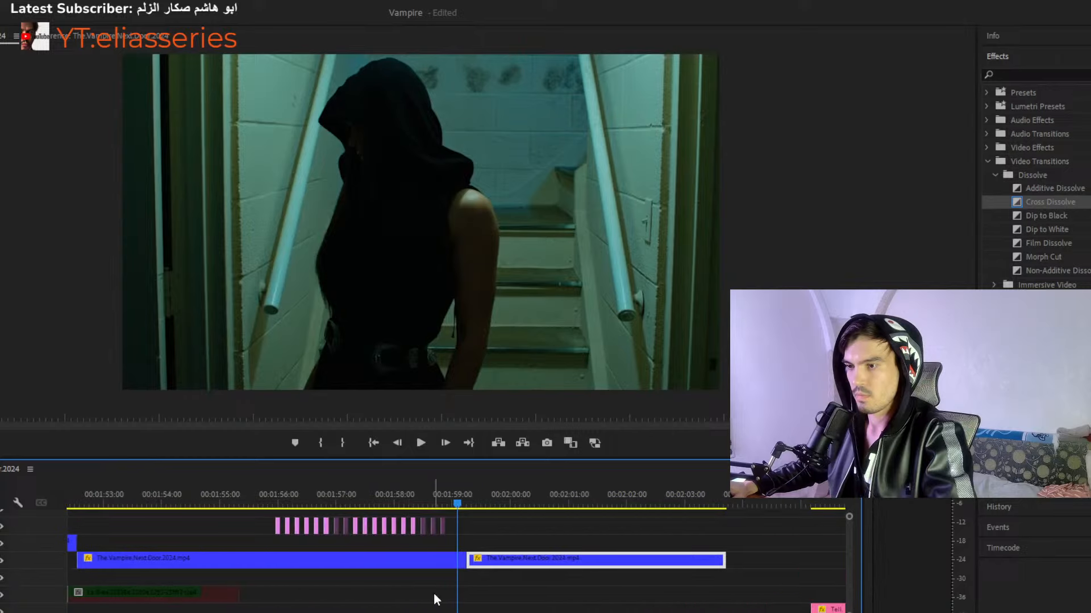
pyautogui.press('-')
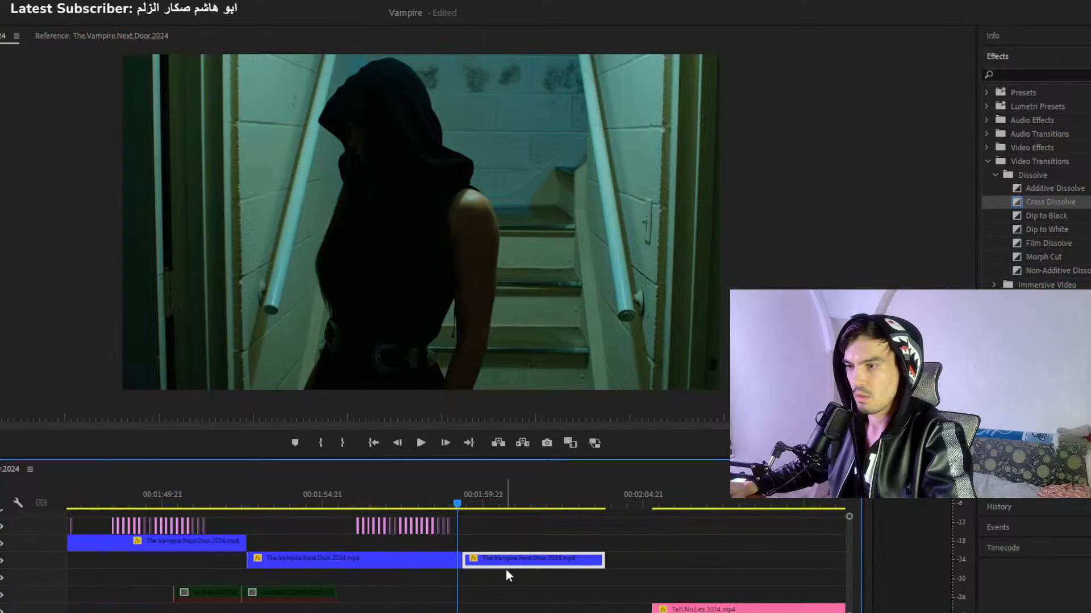
pyautogui.moveTo(507, 574); pyautogui.dragTo(452, 561)
# Play across the cut near 00:01:58 and from the window-side clip before it, and return the playhead to the cut.
pyautogui.click(429, 491)
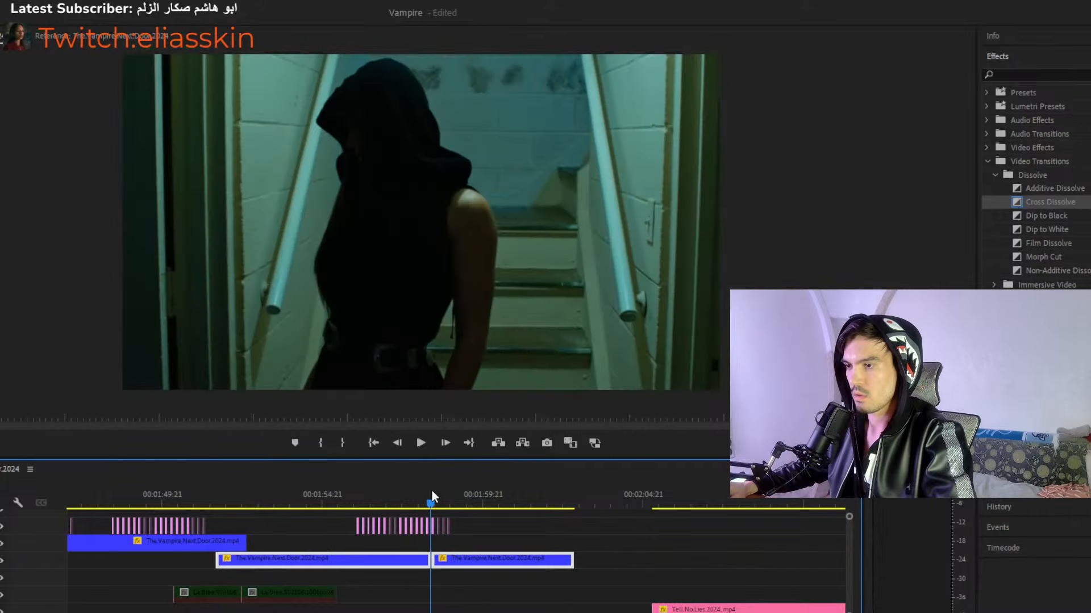
pyautogui.press('space')
pyautogui.click(428, 492)
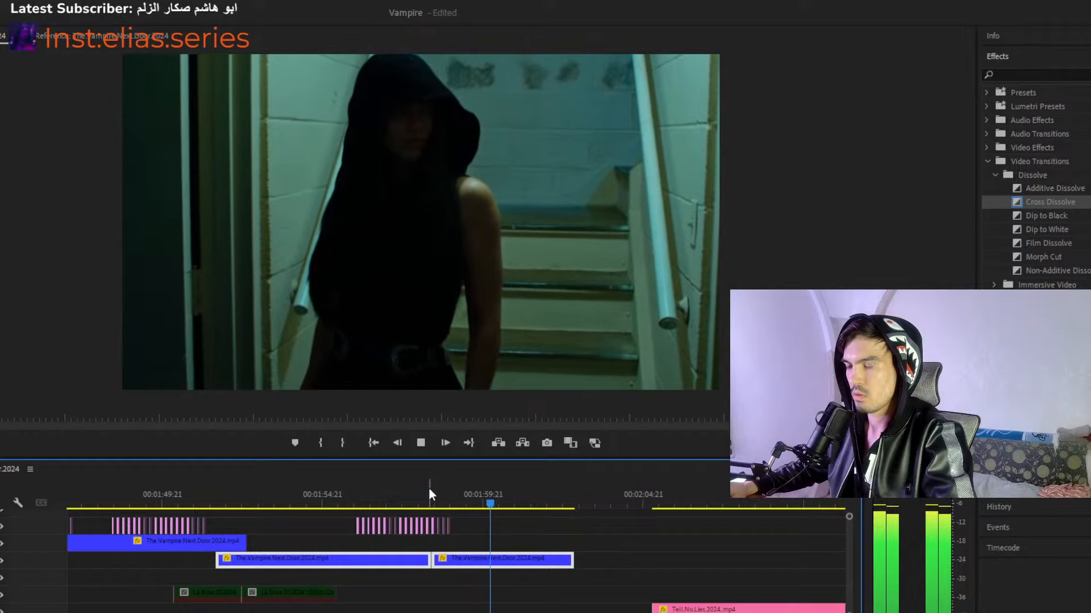
pyautogui.click(243, 490)
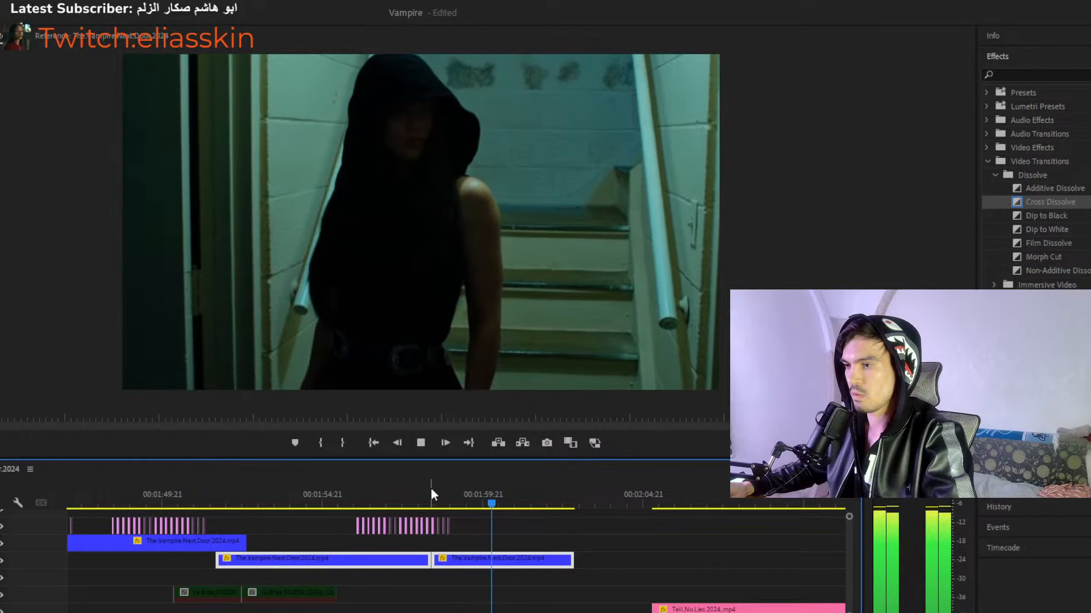
pyautogui.click(431, 493)
# Inspect the frames around the cut near 00:01:58:07 to compare its position with the adjustment layer above it.
pyautogui.press('=')
pyautogui.press('=')
pyautogui.press('=')
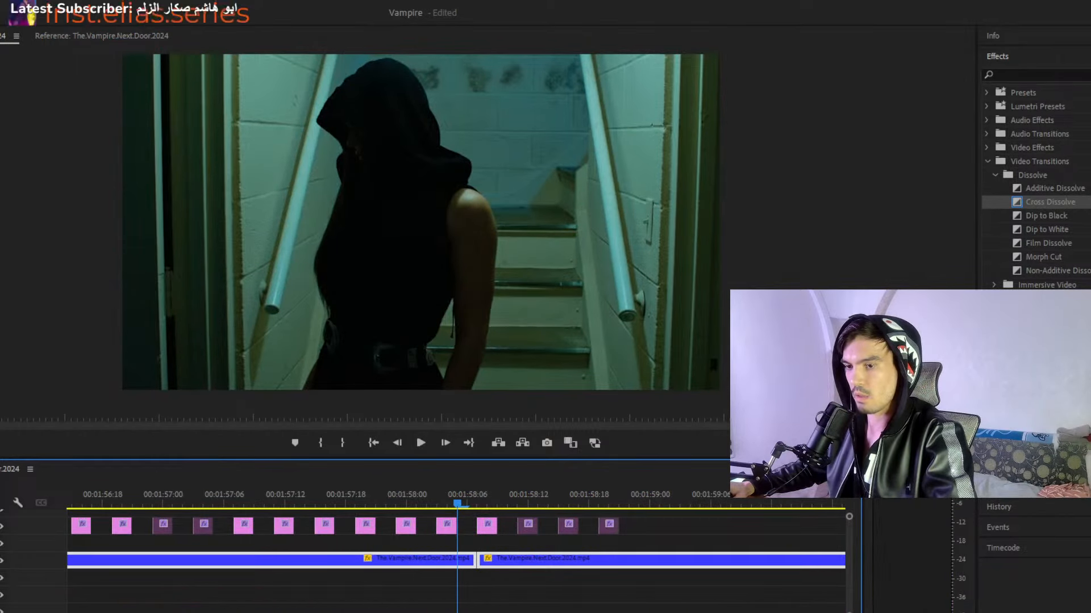
pyautogui.press('=')
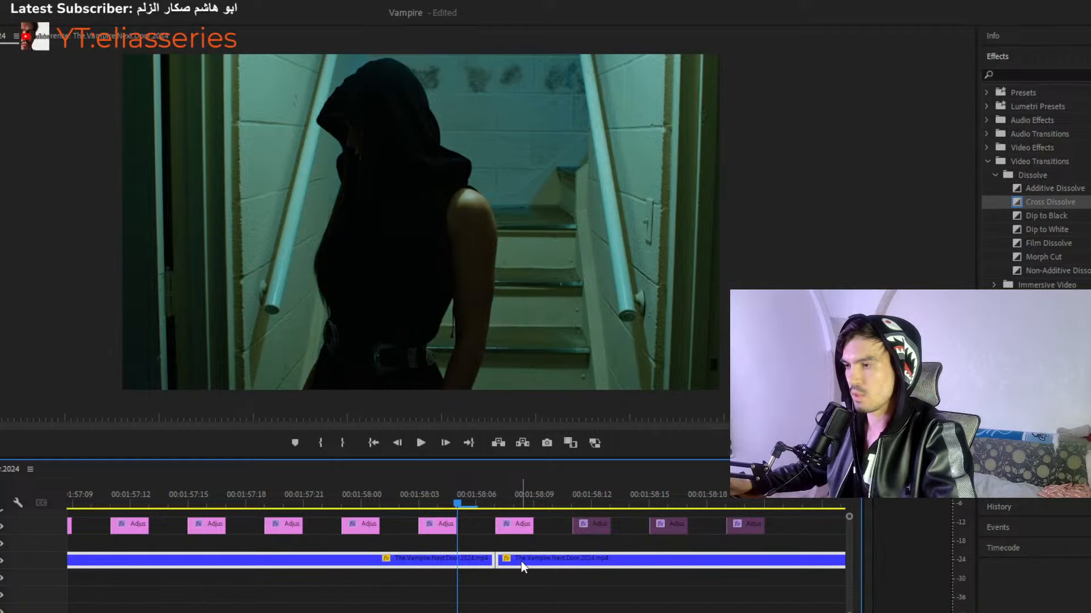
pyautogui.click(493, 497)
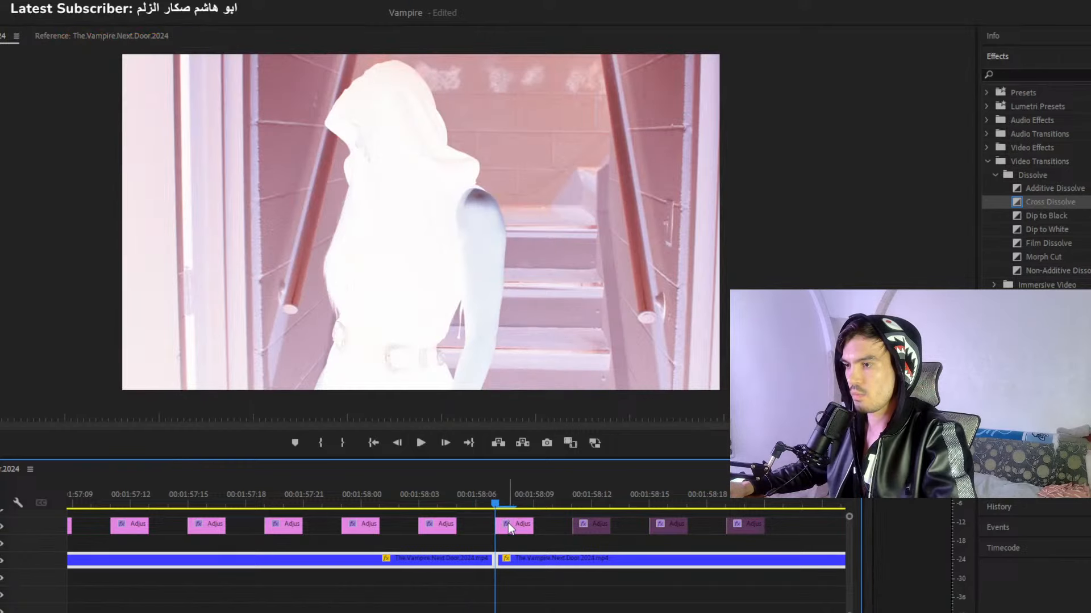
pyautogui.click(508, 523)
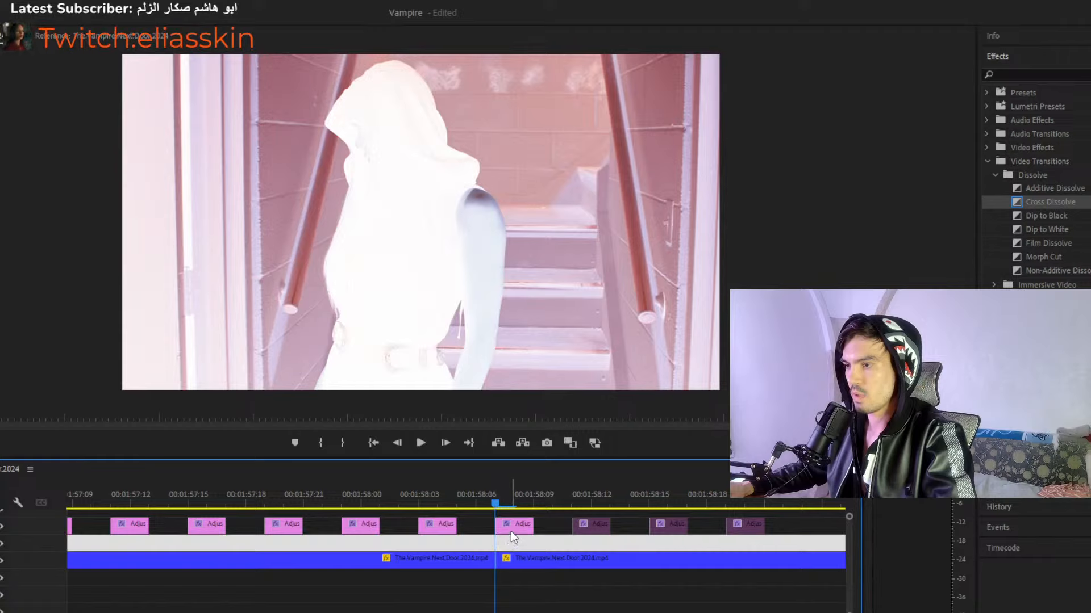
pyautogui.click(513, 559)
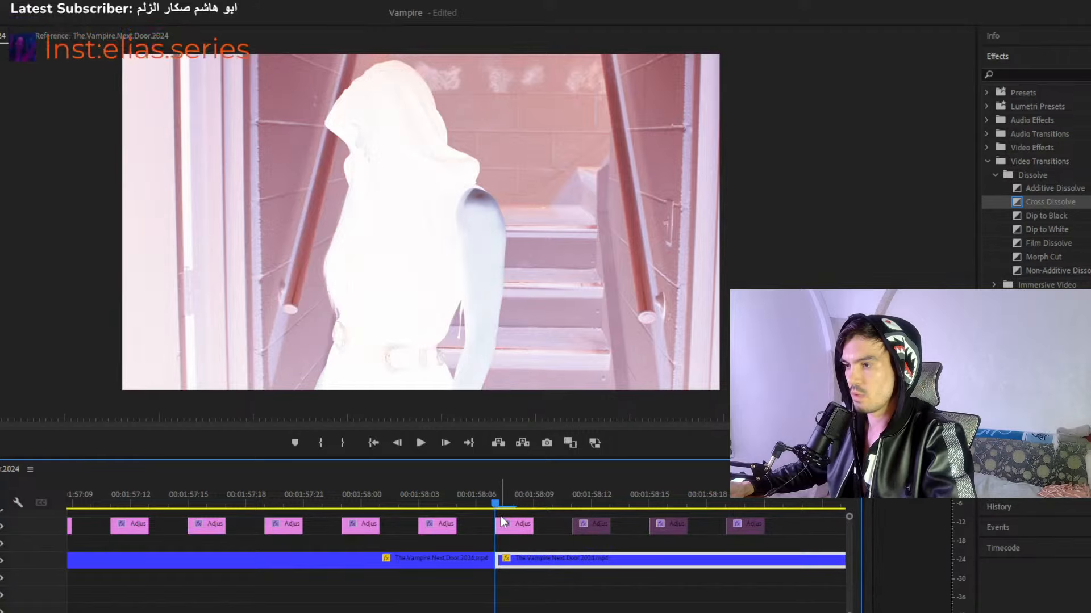
pyautogui.click(483, 497)
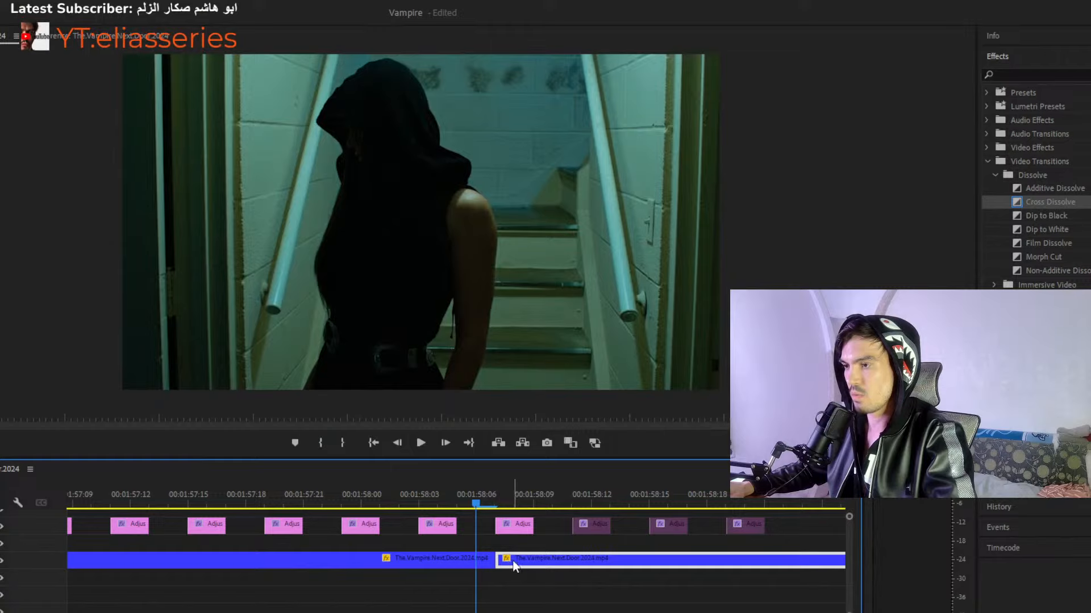
pyautogui.click(494, 500)
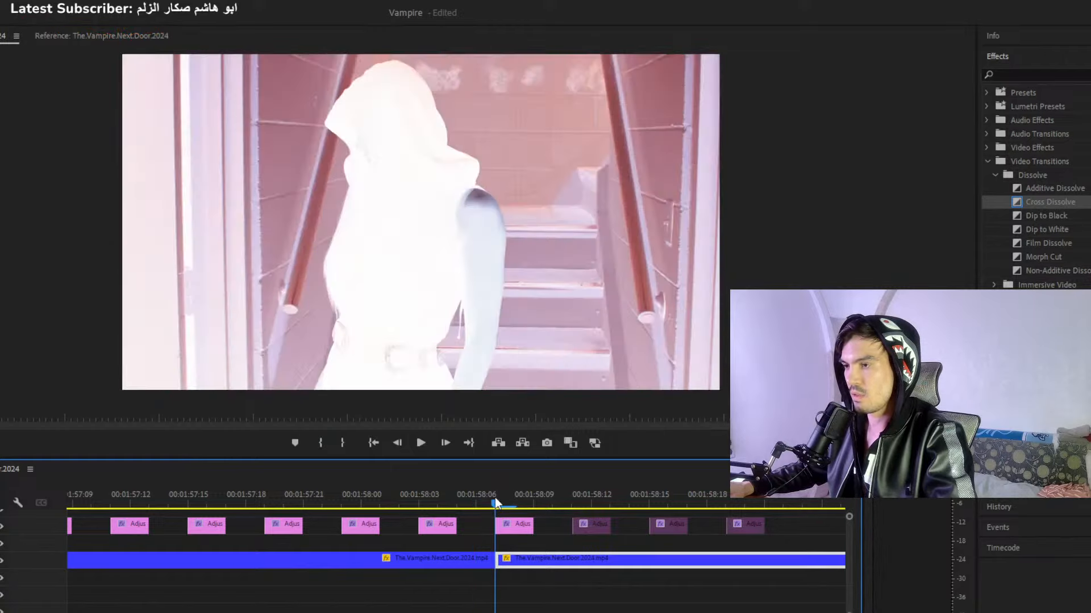
pyautogui.click(510, 526)
pyautogui.click(510, 560)
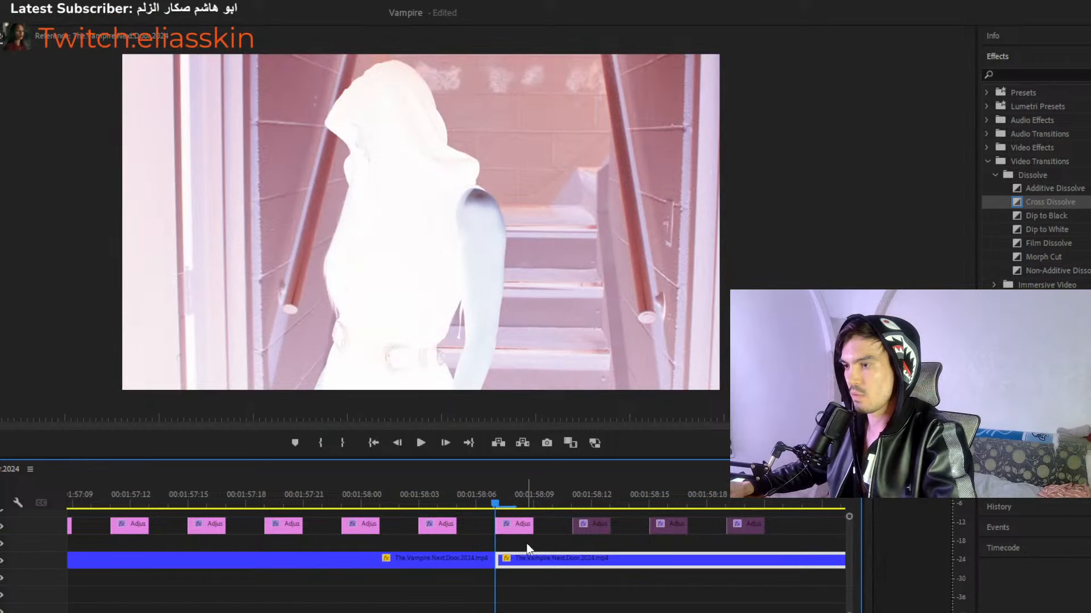
pyautogui.click(512, 525)
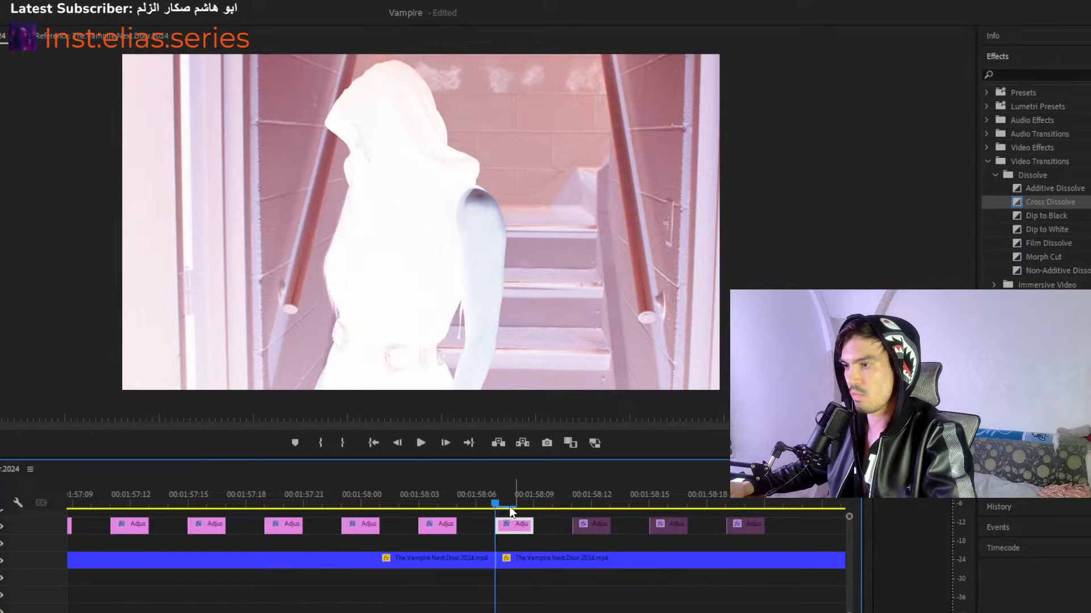
# Play from inside the adjustment layer at the cut through the second stairway clip to about 00:02:01.
pyautogui.click(515, 503)
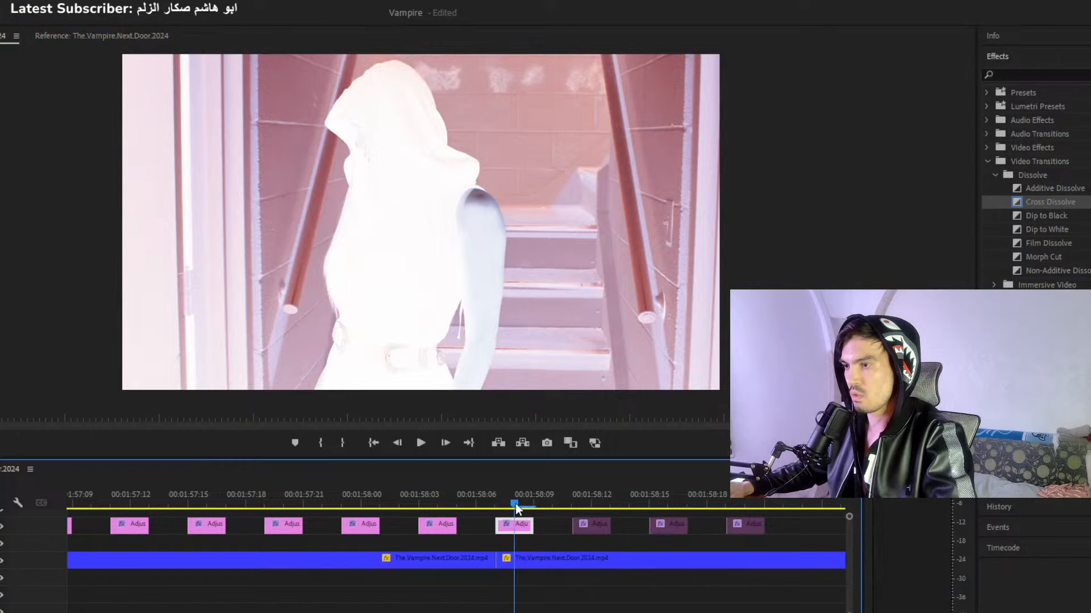
pyautogui.press('j')
pyautogui.press('l')
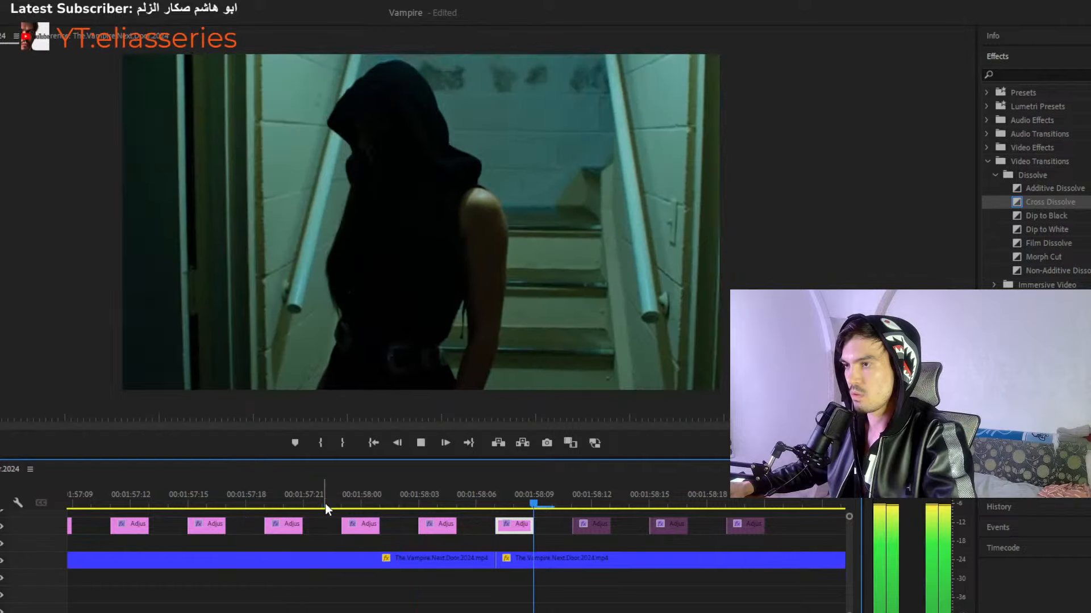
pyautogui.press('k')
pyautogui.press('-')
pyautogui.press('-')
pyautogui.press('-')
pyautogui.press('-')
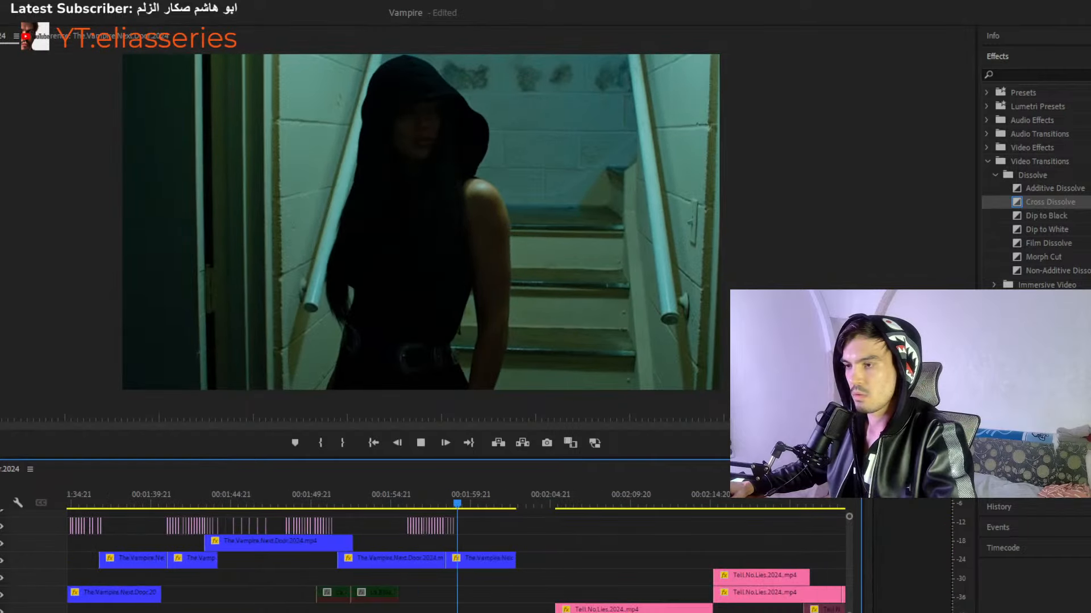
pyautogui.press('l')
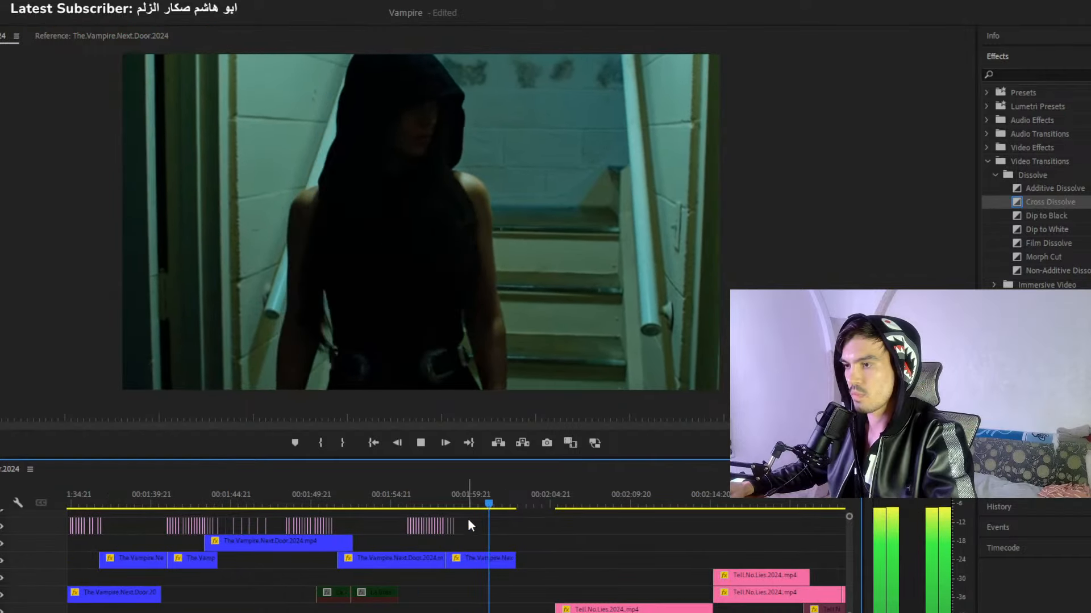
pyautogui.press('k')
# Move two long The.Vampire.Next.Door.2024 clips from the distant blue group to the track above the pink clips, starting near 00:02:06.
pyautogui.click(476, 558)
pyautogui.moveTo(554, 559); pyautogui.dragTo(410, 570)
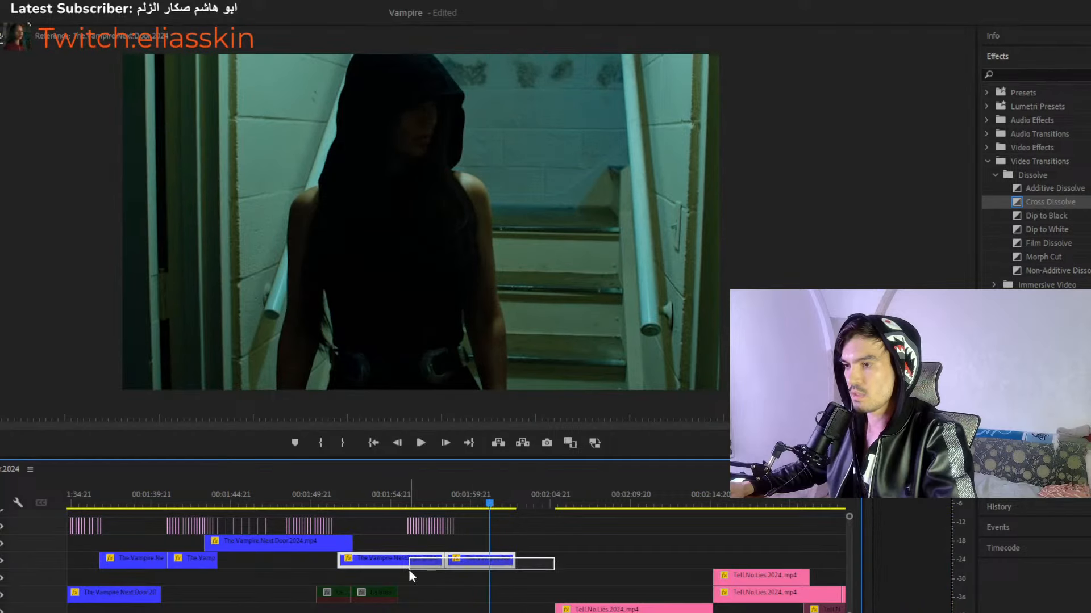
pyautogui.press('-')
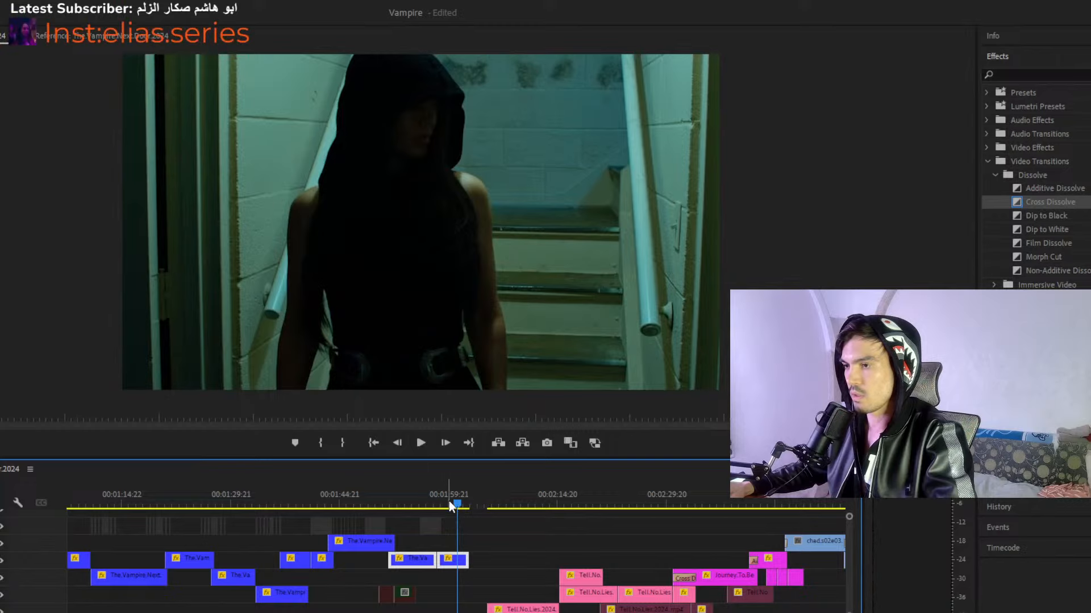
pyautogui.press('-')
pyautogui.press('-')
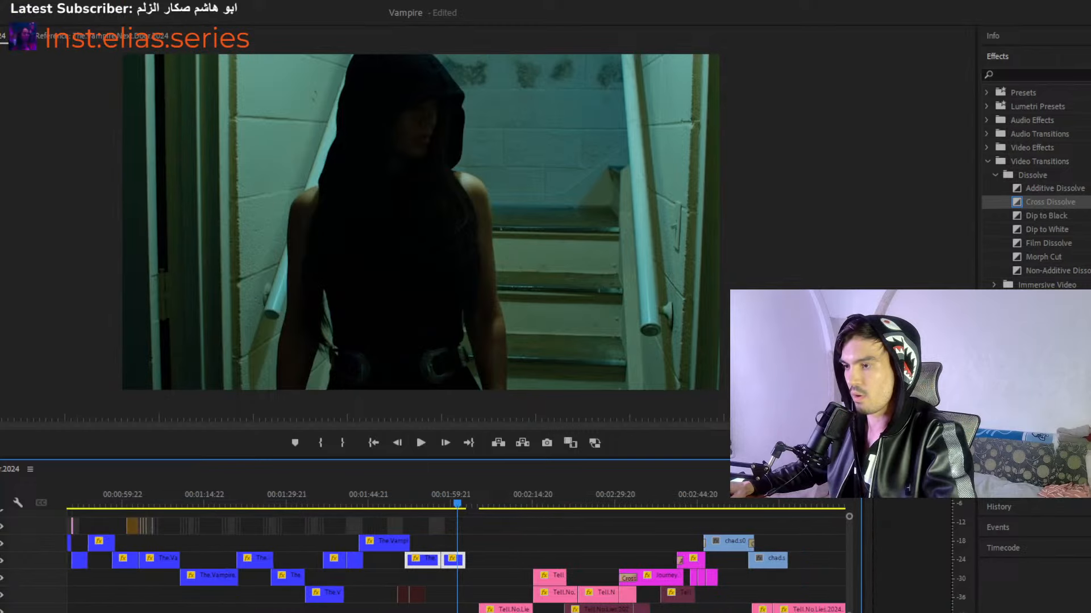
pyautogui.press('-')
pyautogui.press('-')
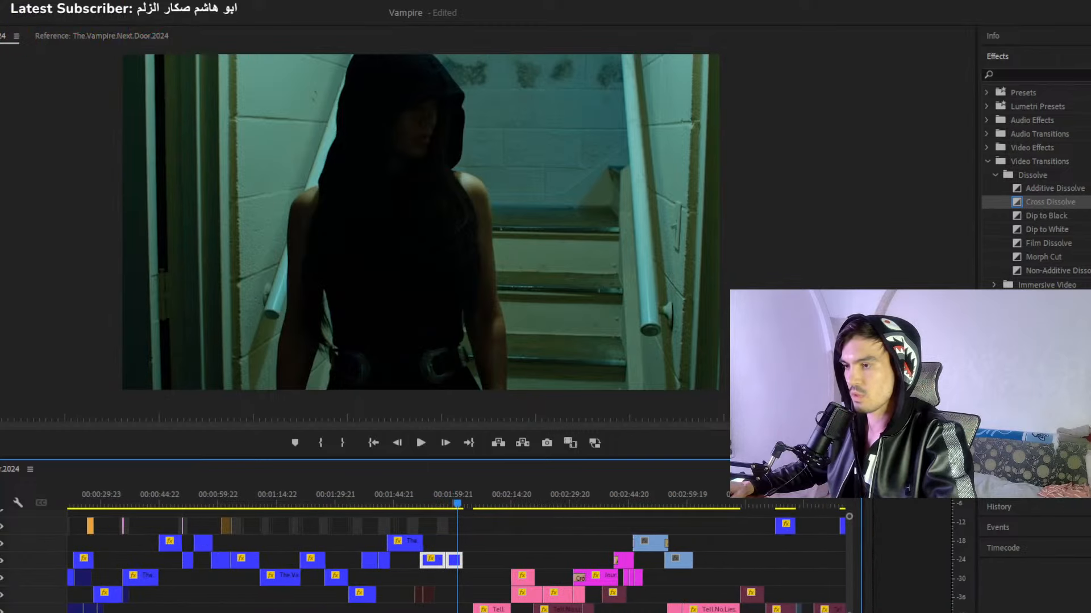
pyautogui.click(751, 503)
pyautogui.moveTo(756, 502); pyautogui.dragTo(451, 549)
pyautogui.click(388, 493)
pyautogui.press('=')
pyautogui.press('=')
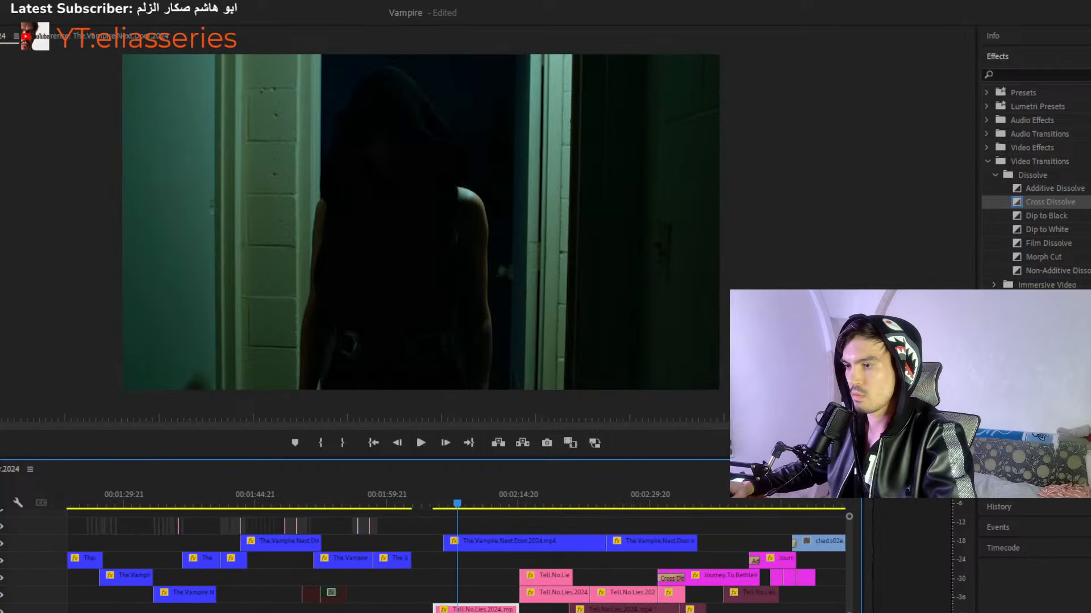
# Move the first long clip down to a lower track, butt the second against the last stairway clip, and check its opening frames.
pyautogui.moveTo(515, 540); pyautogui.dragTo(291, 608)
pyautogui.moveTo(666, 539); pyautogui.dragTo(447, 553)
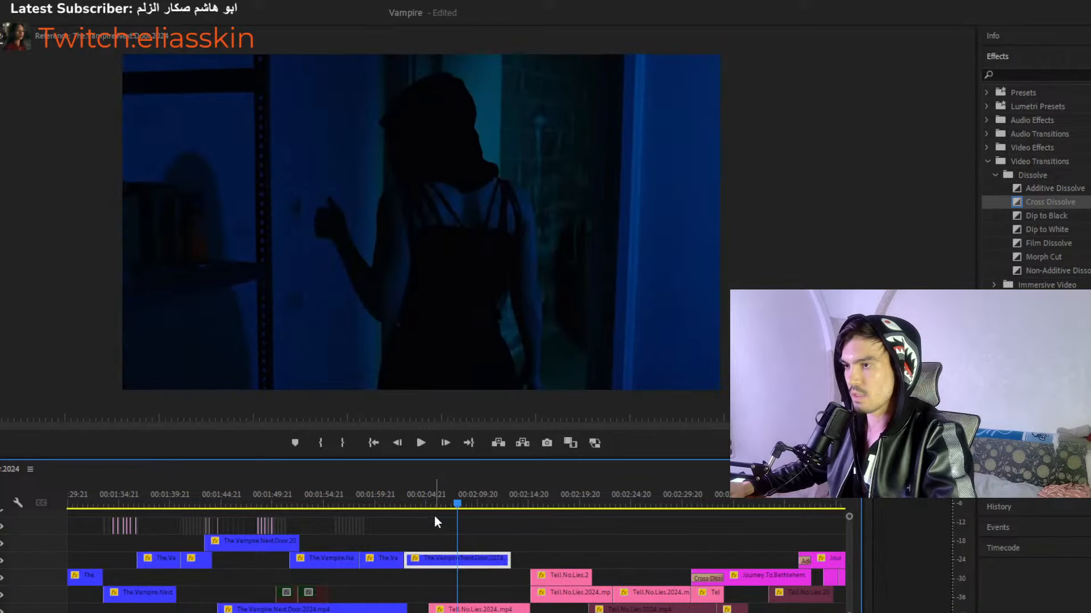
pyautogui.click(415, 508)
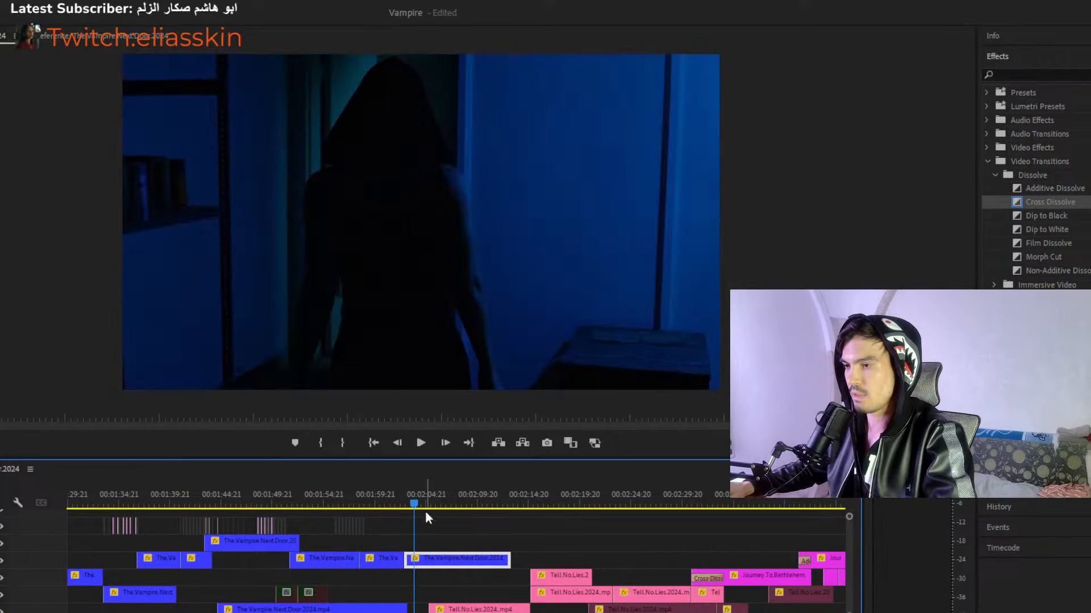
pyautogui.moveTo(417, 498); pyautogui.dragTo(416, 507)
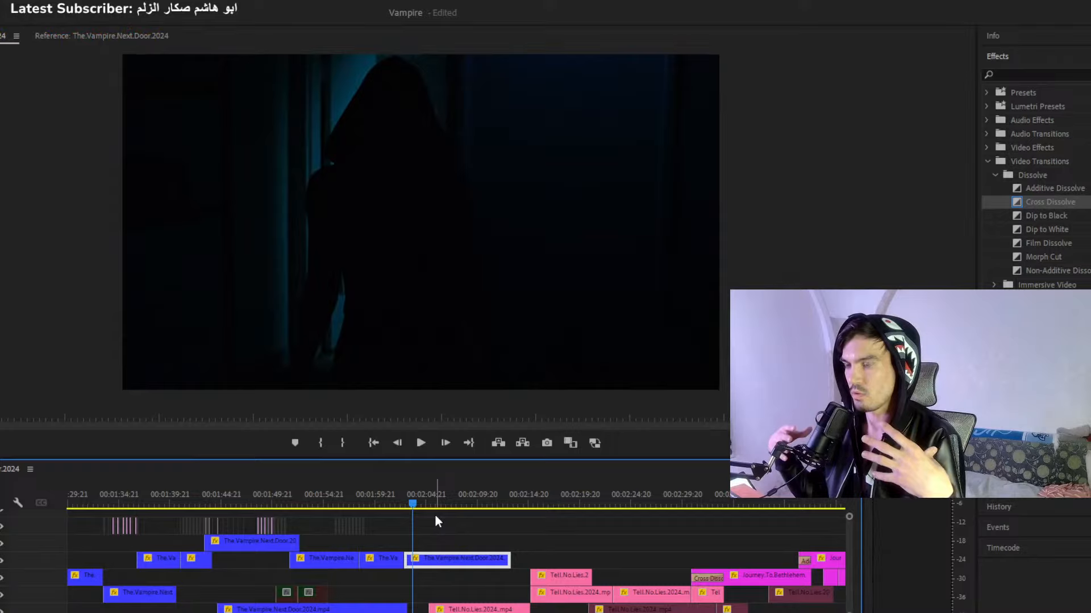
# Scrub and play from the stairway clips across the cut into the dark hooded-figure clip, up to about 00:02:08.
pyautogui.moveTo(426, 503); pyautogui.dragTo(418, 503)
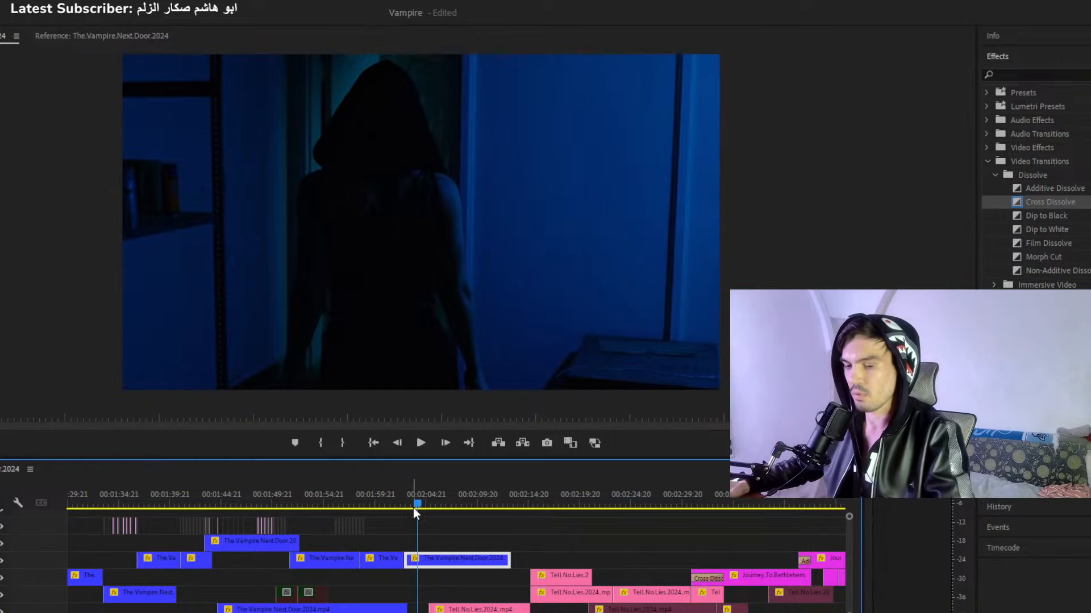
pyautogui.click(357, 505)
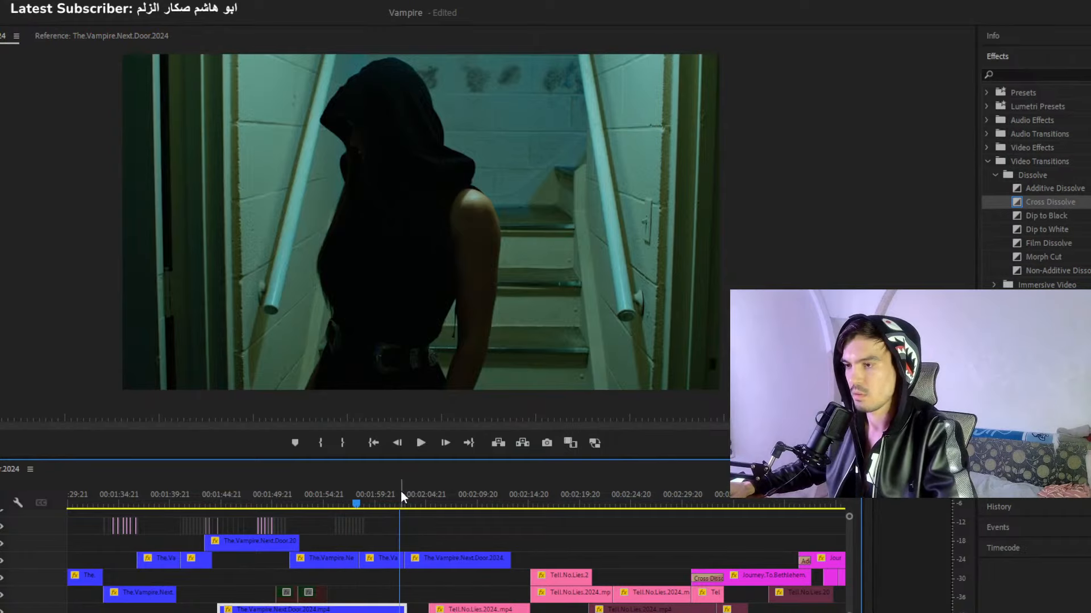
pyautogui.press('space')
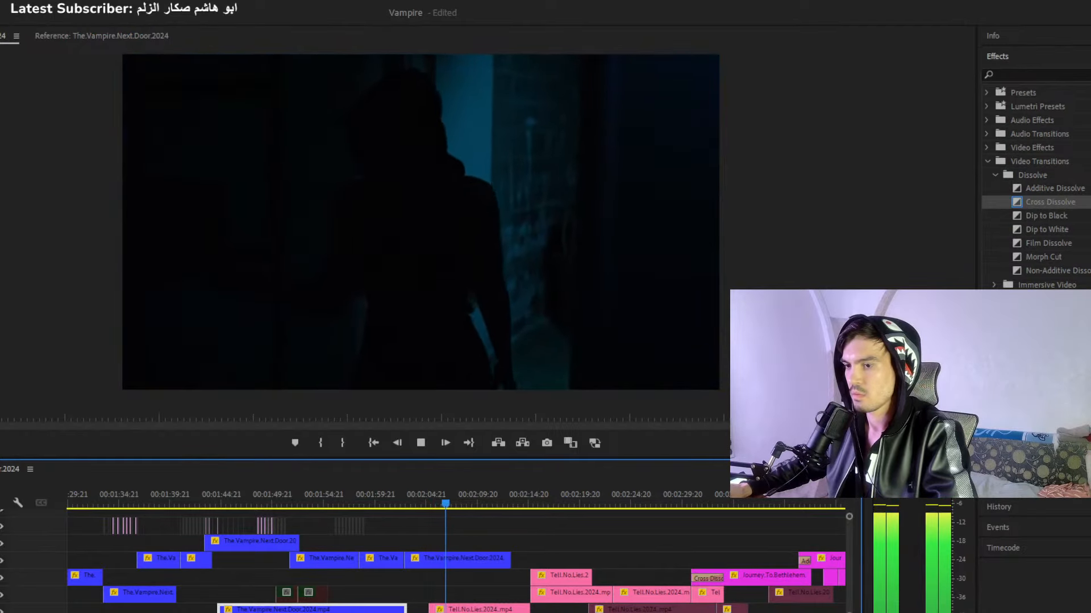
pyautogui.scroll(-5, 446, 595)
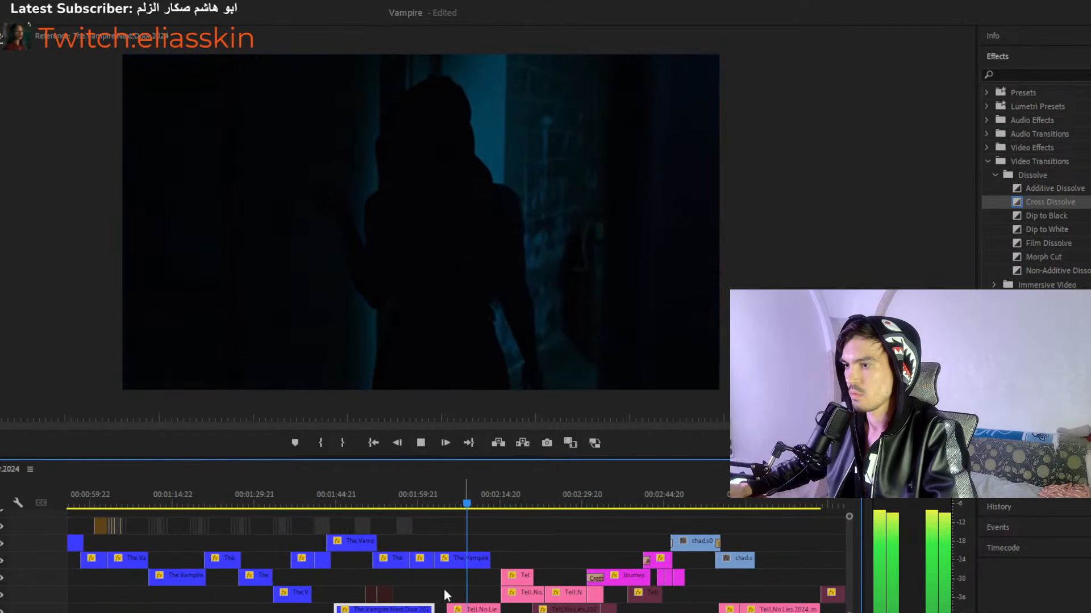
pyautogui.press('space')
# Move the dark hooded-figure clip up one track and butt it against the end of the preceding clip near 00:01:52.
pyautogui.press('=')
pyautogui.press('=')
pyautogui.press('=')
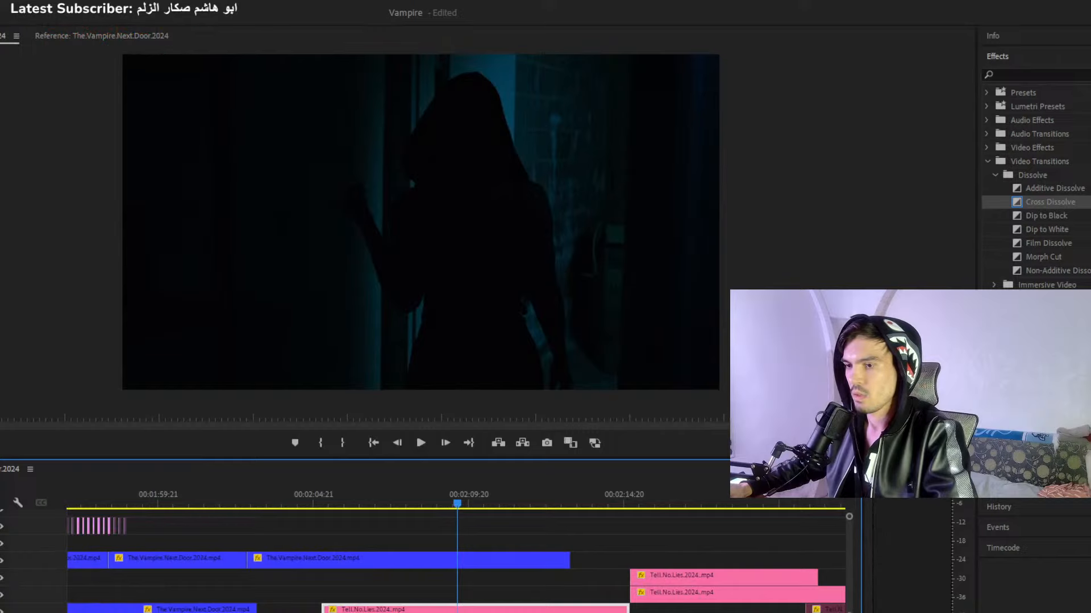
pyautogui.press('-')
pyautogui.press('-')
pyautogui.moveTo(429, 560); pyautogui.dragTo(330, 547)
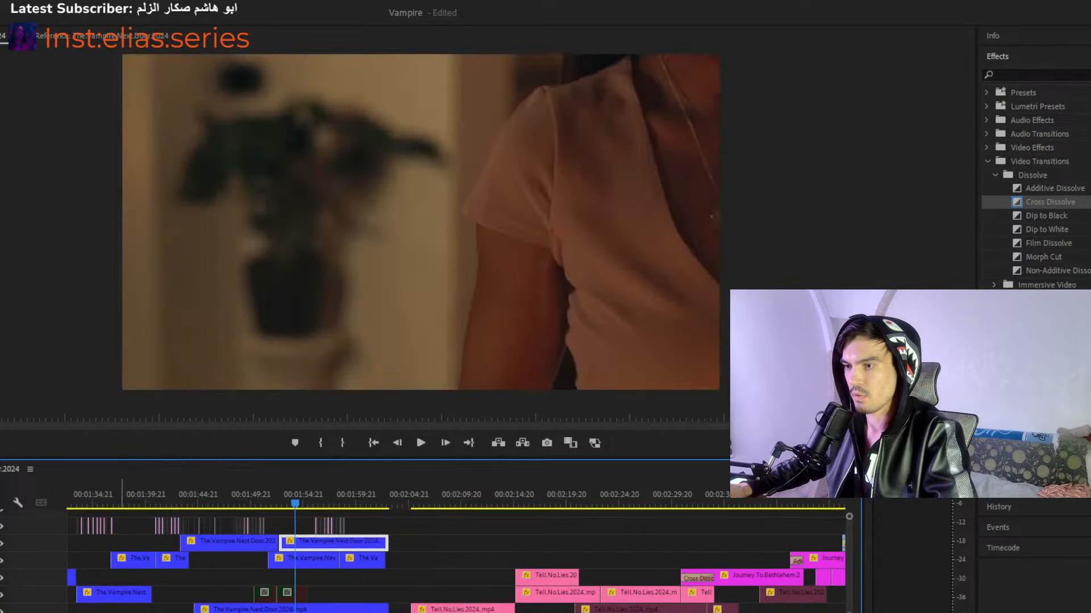
pyautogui.press('=')
pyautogui.press('=')
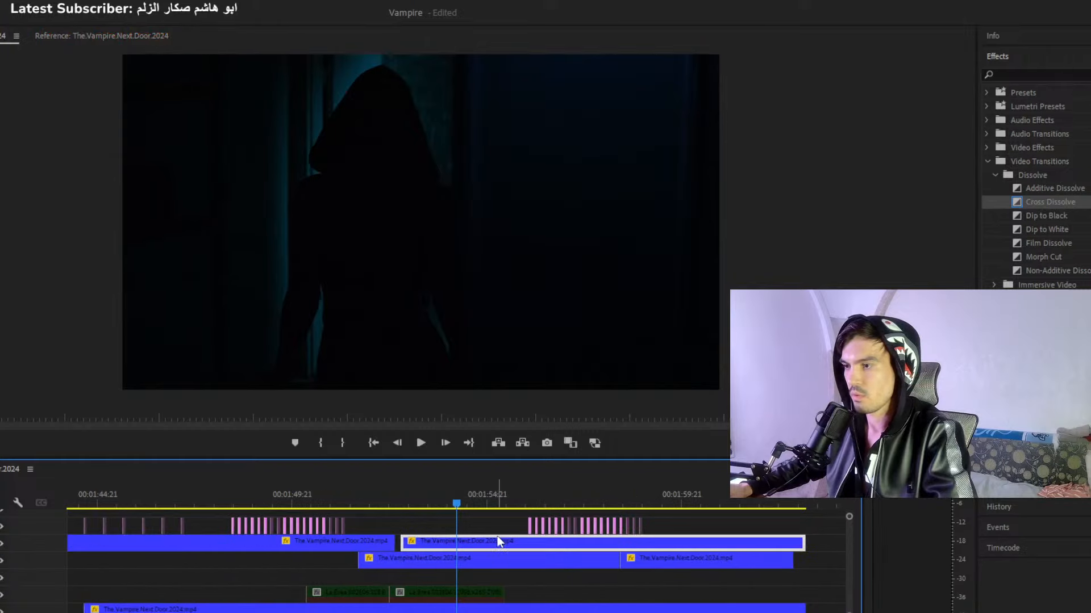
pyautogui.moveTo(489, 547); pyautogui.dragTo(484, 547)
# Play from just before the hooded-figure clip to about 00:01:58 and disable the two stairway clips beneath it.
pyautogui.moveTo(383, 492)
pyautogui.mouseDown()
pyautogui.moveTo(408, 498)
pyautogui.moveTo(378, 499)
pyautogui.mouseUp()
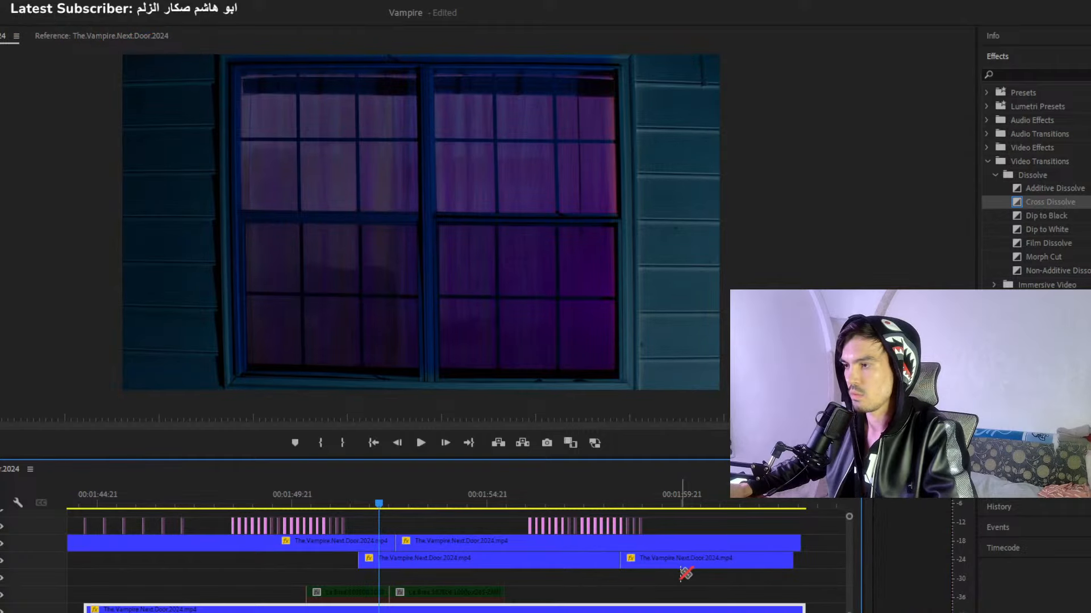
pyautogui.press('space')
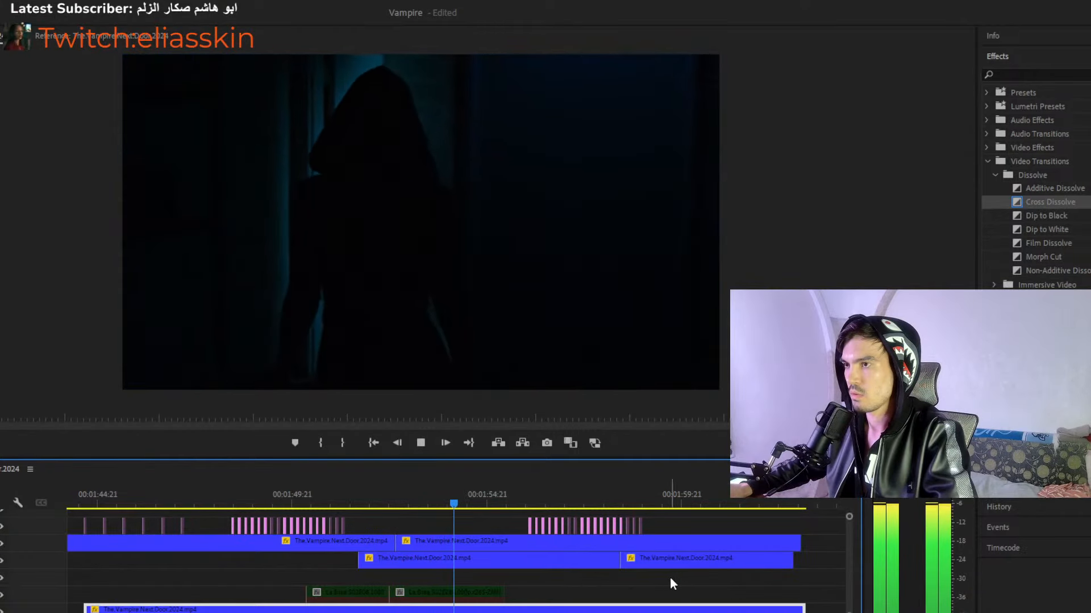
pyautogui.moveTo(664, 579); pyautogui.dragTo(616, 565)
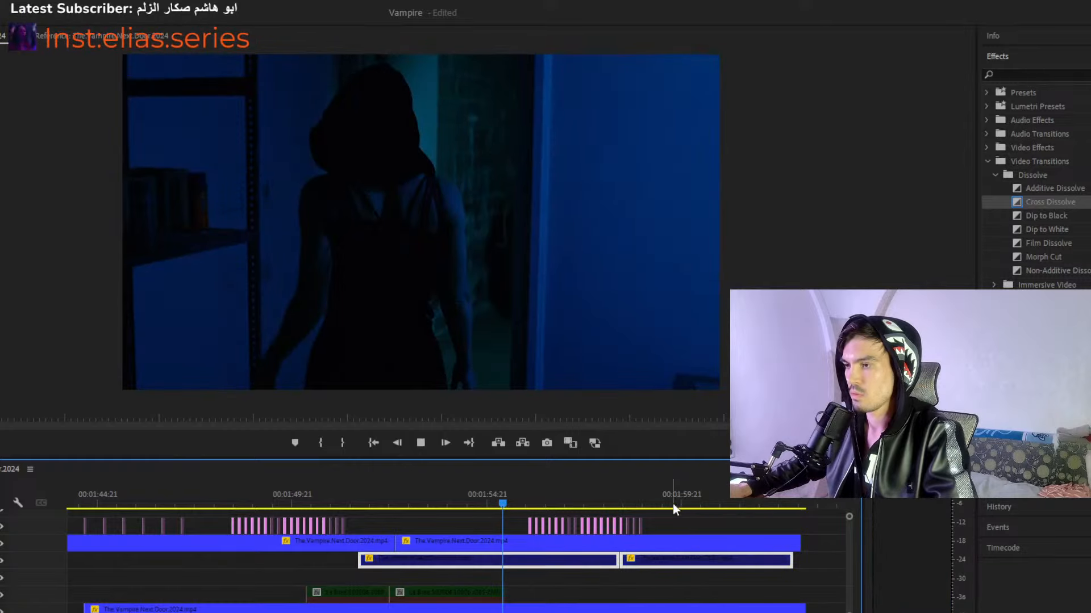
pyautogui.press('space')
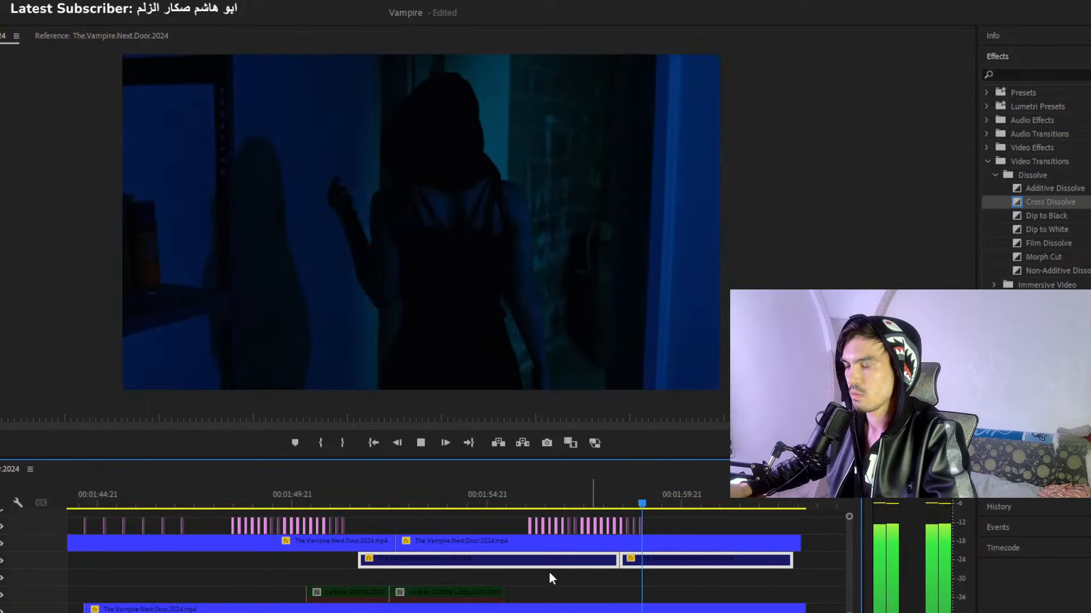
pyautogui.press('space')
pyautogui.click(397, 609)
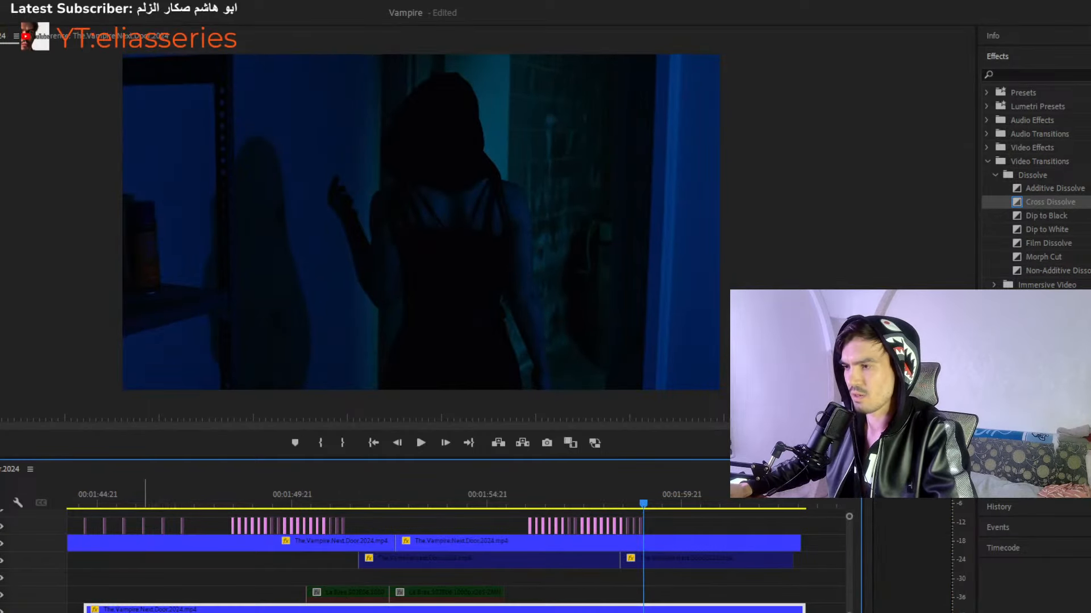
# Replay the hooded-figure clip under the flickering adjustment layers from about 00:01:56 to check their timing.
pyautogui.press('-')
pyautogui.press('-')
pyautogui.press('-')
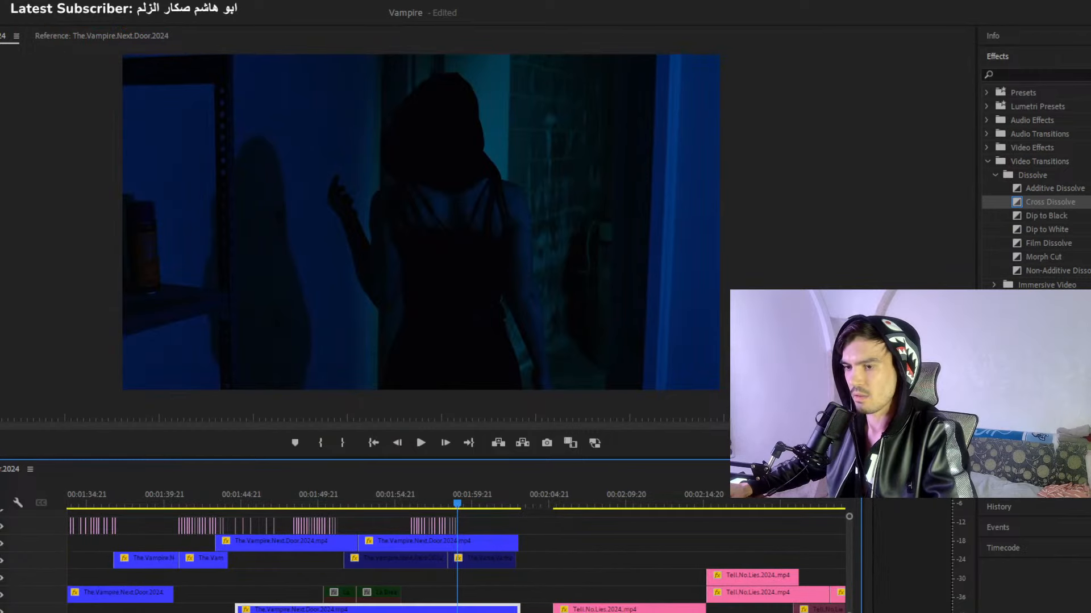
pyautogui.press('=')
pyautogui.press('=')
pyautogui.click(396, 492)
pyautogui.press('space')
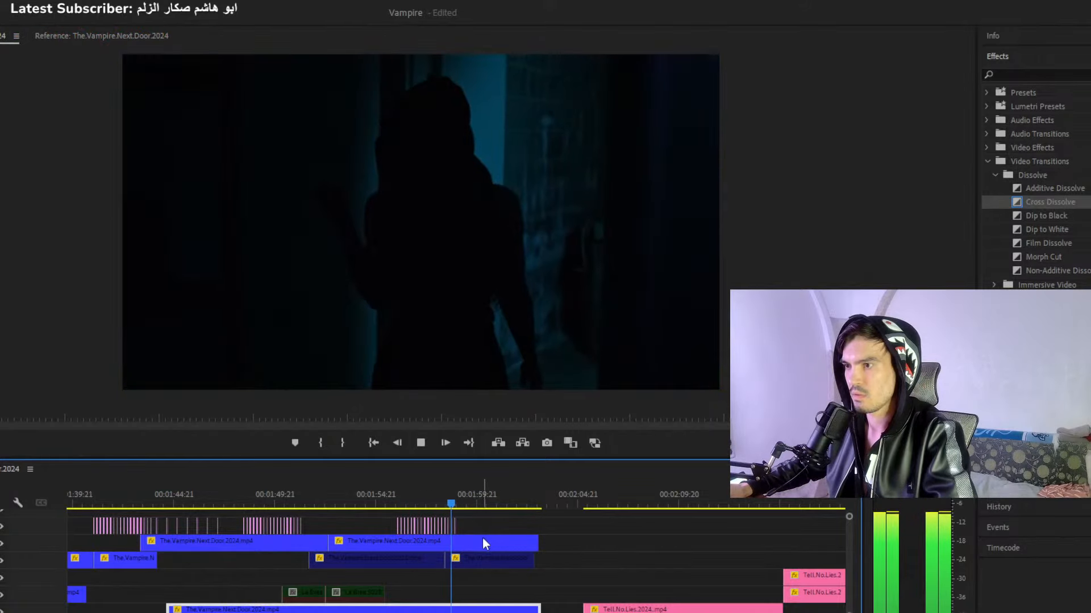
# Move the hooded-figure clip along its track to start after the last stairway clip near 00:02:02, and re-enable the two stairway clips.
pyautogui.press('space')
pyautogui.moveTo(492, 545); pyautogui.dragTo(698, 546)
pyautogui.moveTo(523, 570); pyautogui.dragTo(424, 563)
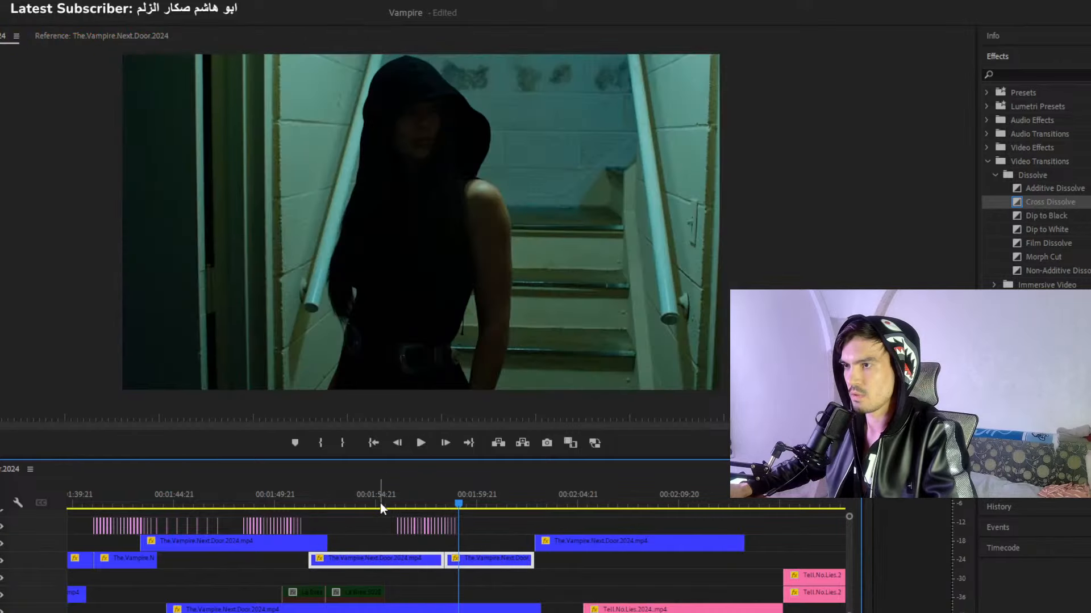
# Play from about 00:01:55 through both stairway clips into the hooded-figure clip, pausing inside the flickering layers.
pyautogui.click(389, 504)
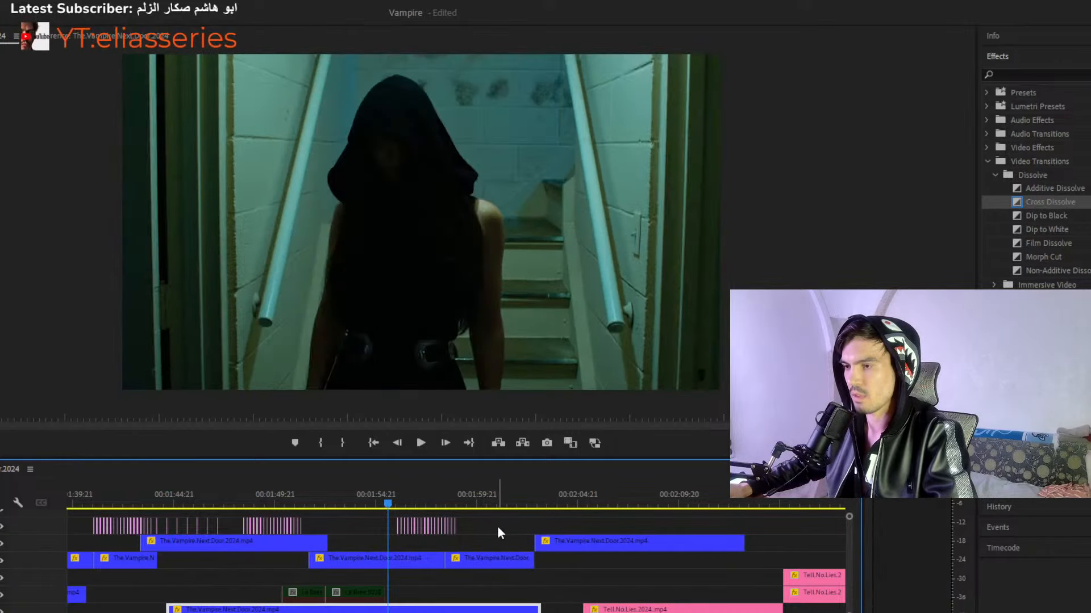
pyautogui.press('space')
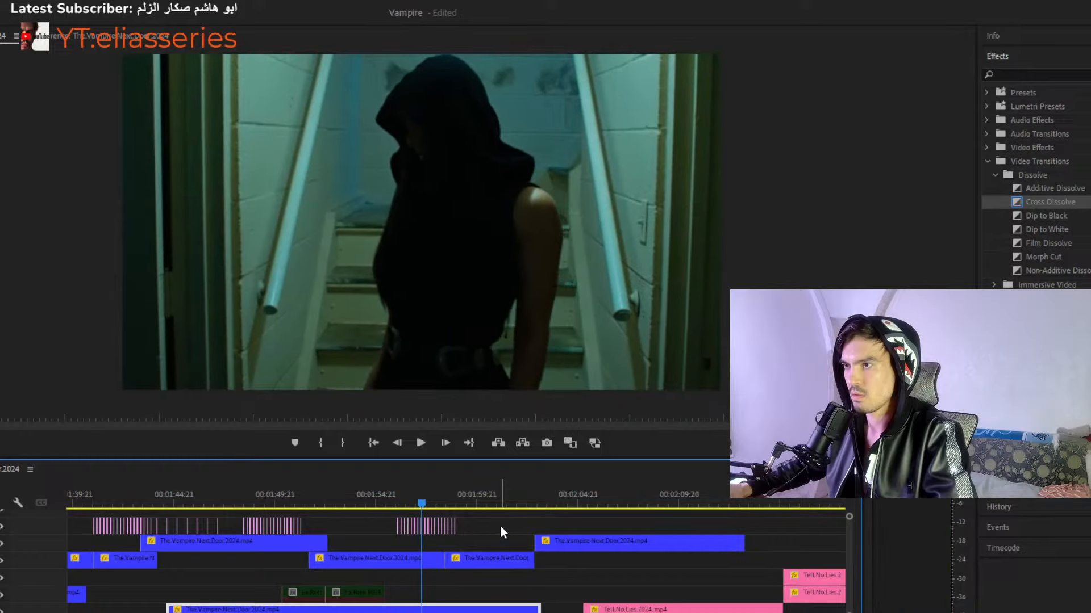
pyautogui.press('space')
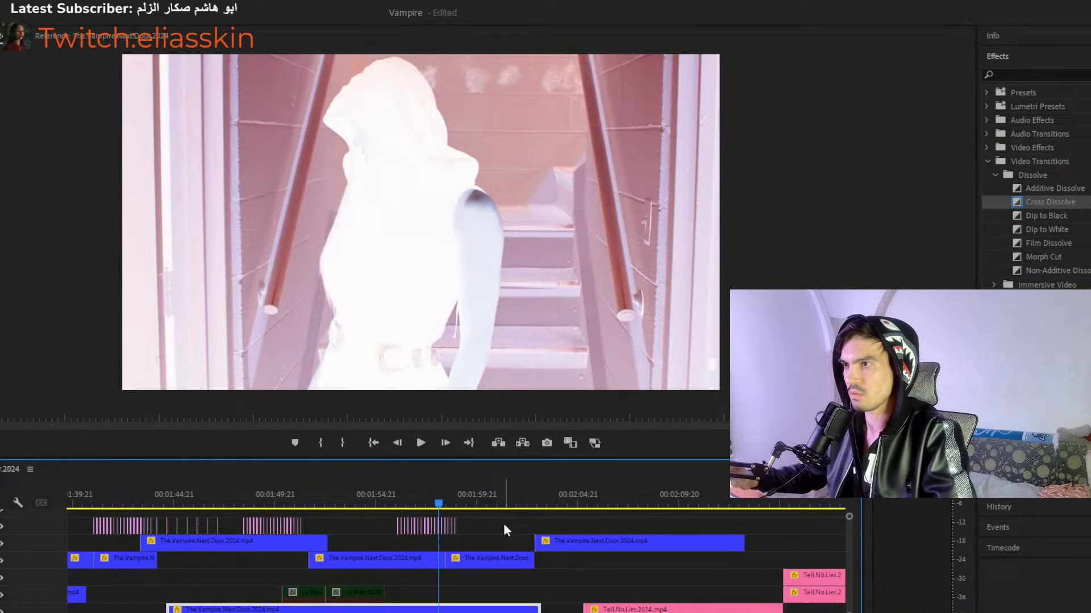
pyautogui.press('space')
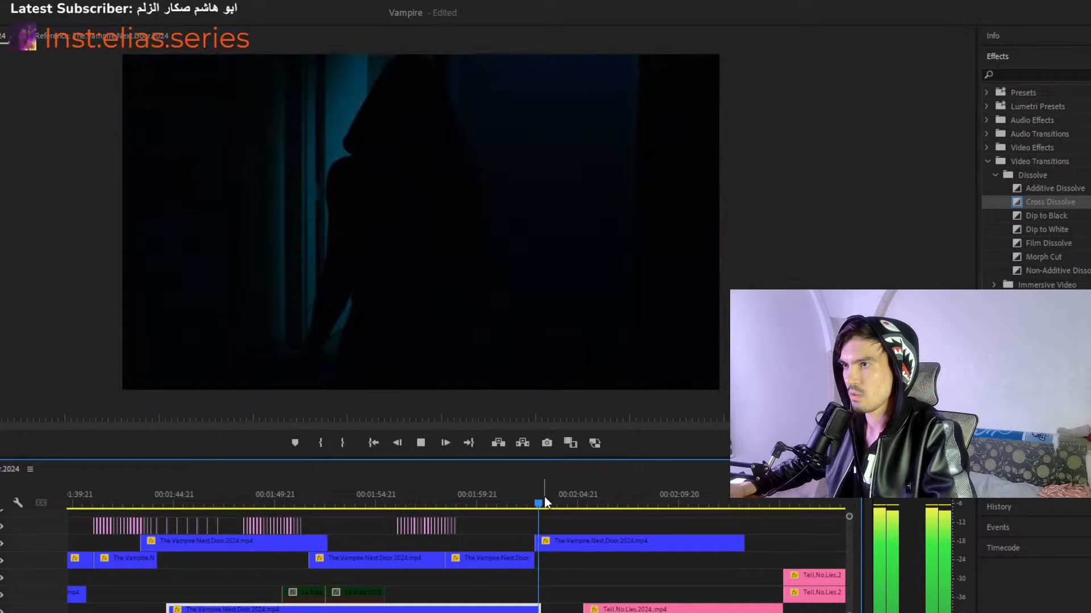
pyautogui.press('space')
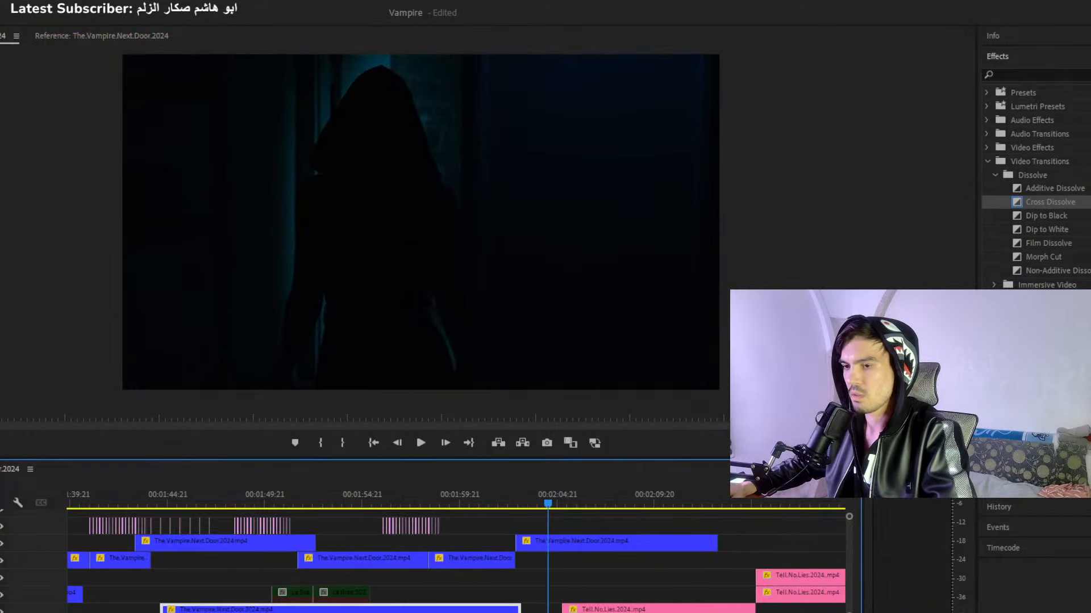
# Examine the end of the hooded-figure clip and scrub through the pink Tell.No.Lies clips around 00:02:19 to 00:02:25.
pyautogui.scroll(-6, 446, 566)
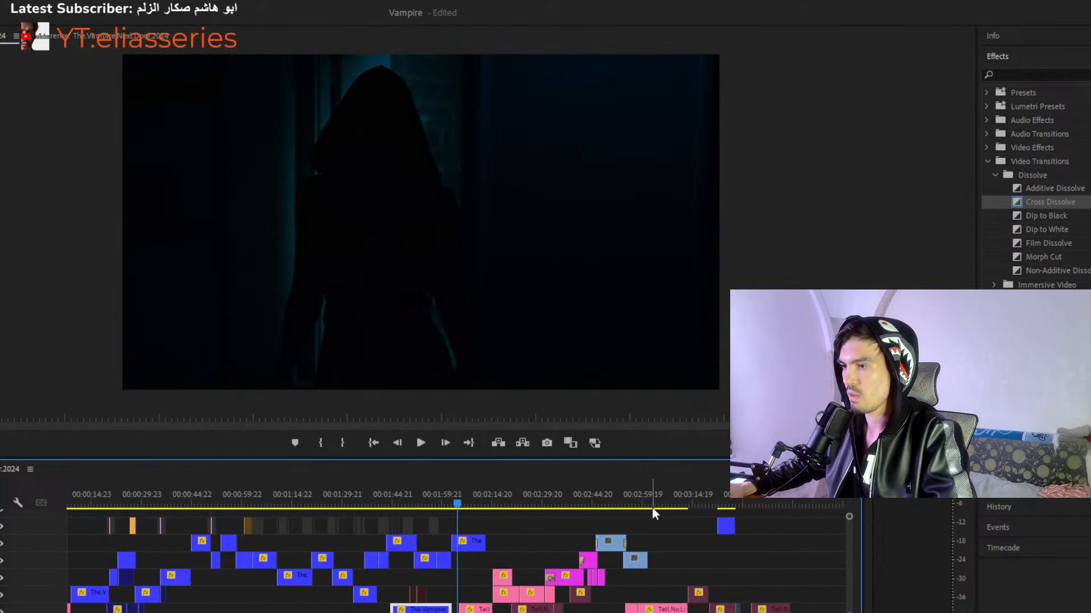
pyautogui.click(473, 500)
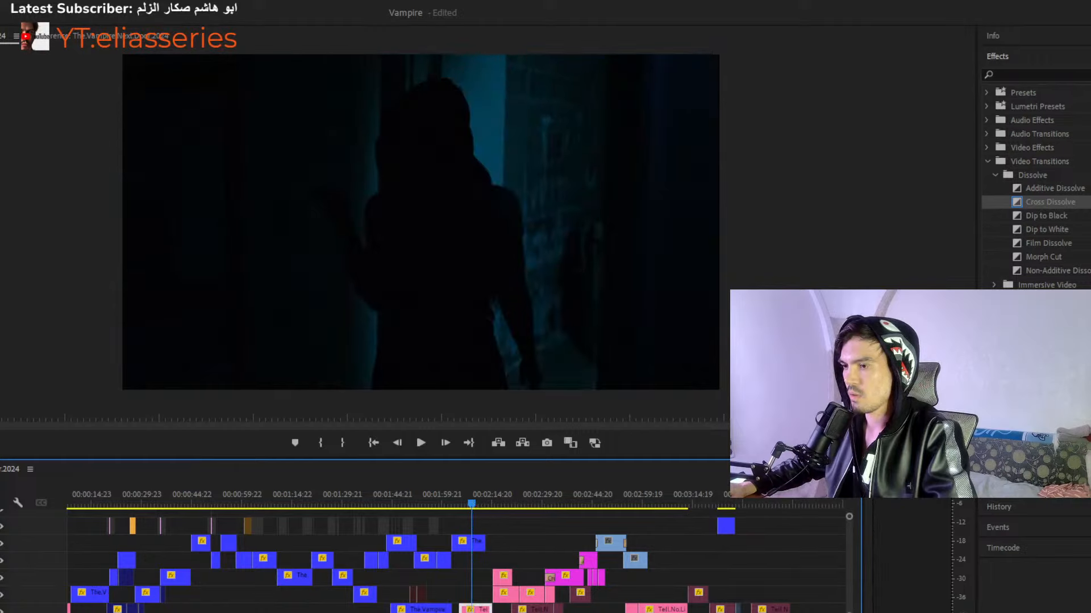
pyautogui.scroll(5, 472, 562)
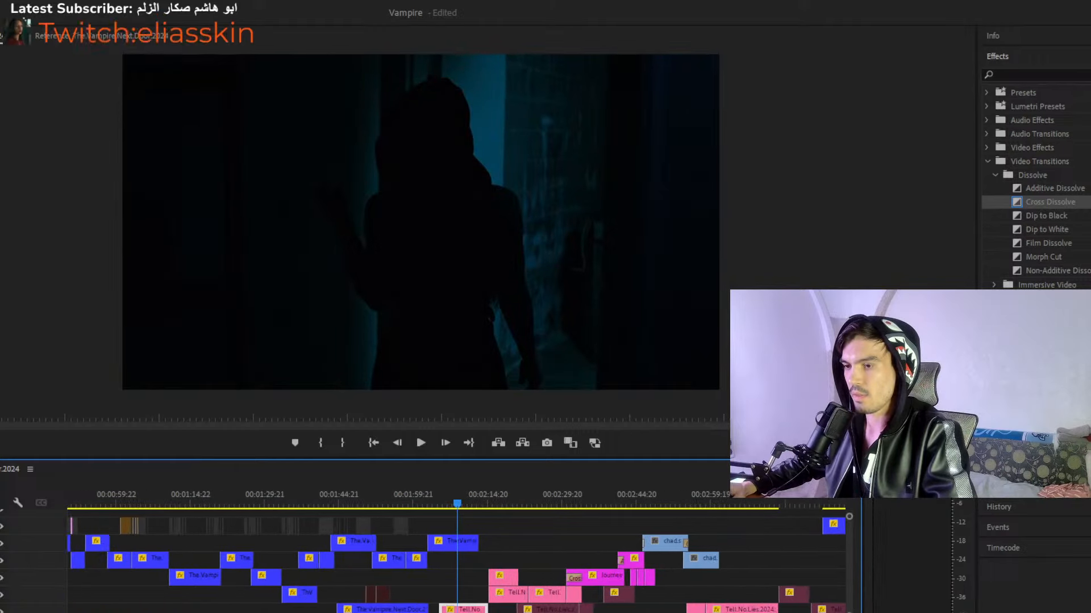
pyautogui.scroll(3, 457, 568)
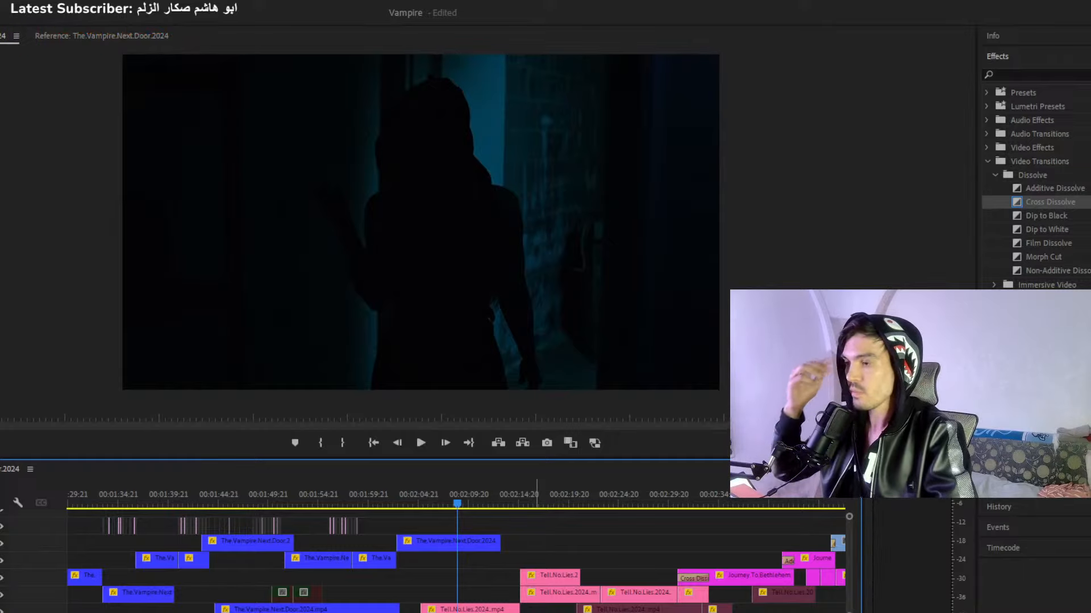
pyautogui.click(623, 502)
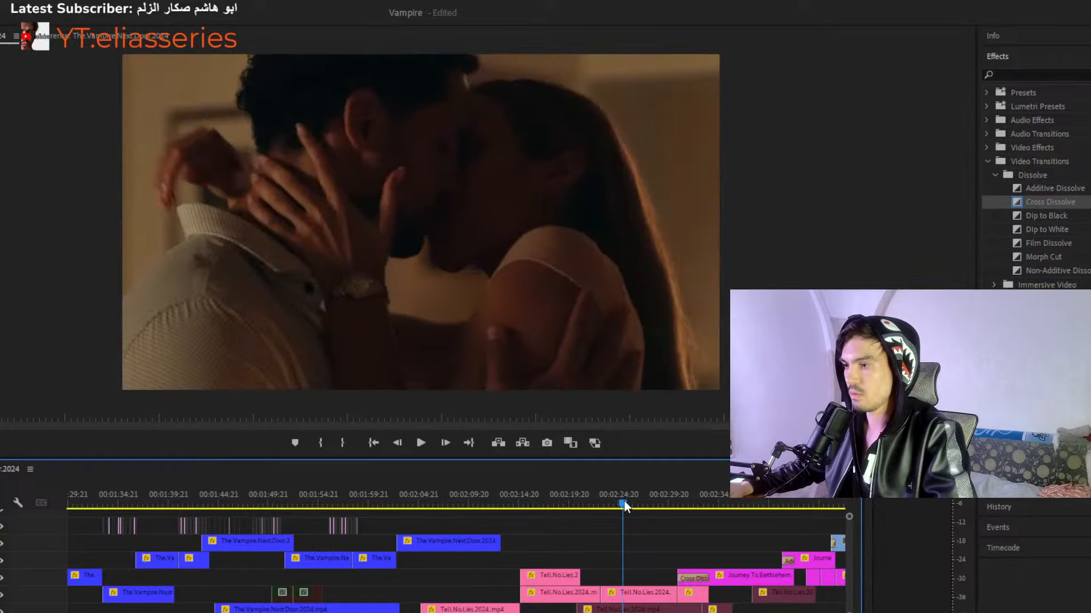
pyautogui.moveTo(622, 502); pyautogui.dragTo(565, 510)
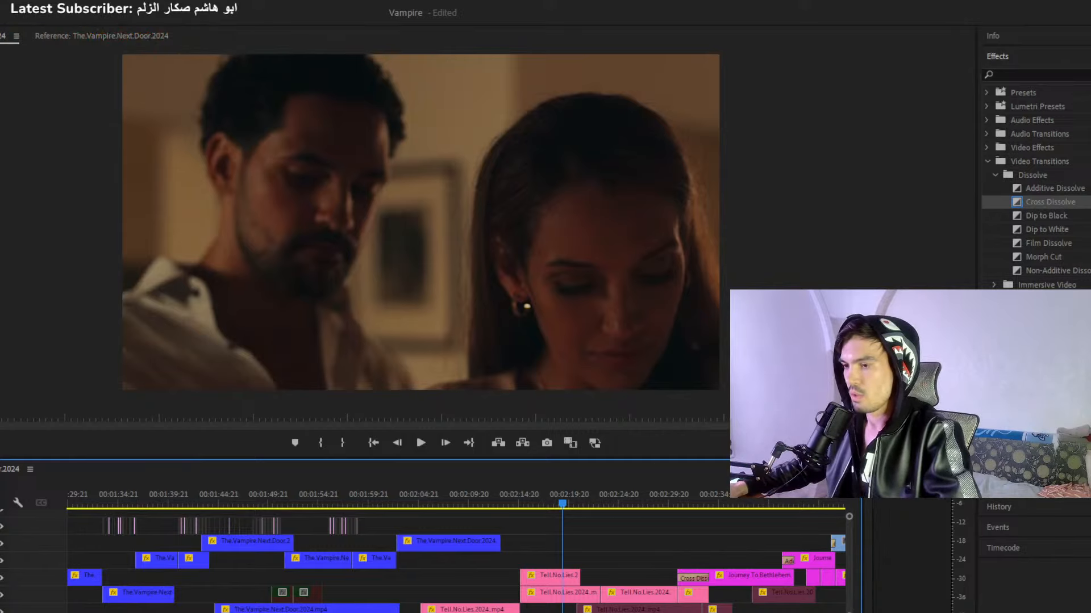
# Play the first stairway clip from about 00:01:51 up to the flickering adjustment layers.
pyautogui.scroll(-3, 296, 497)
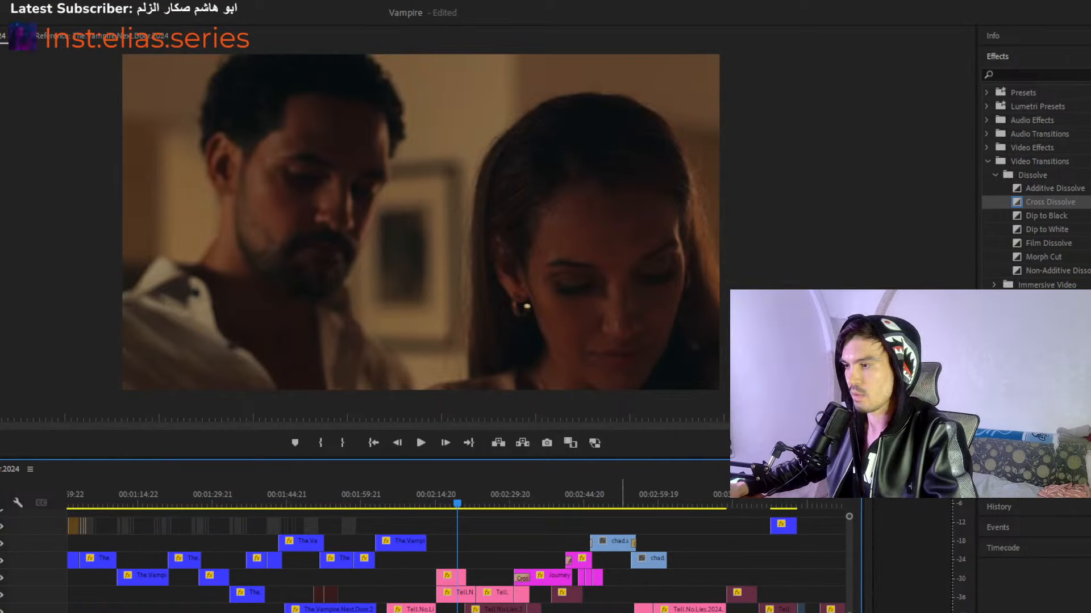
pyautogui.press('=')
pyautogui.press('=')
pyautogui.press('=')
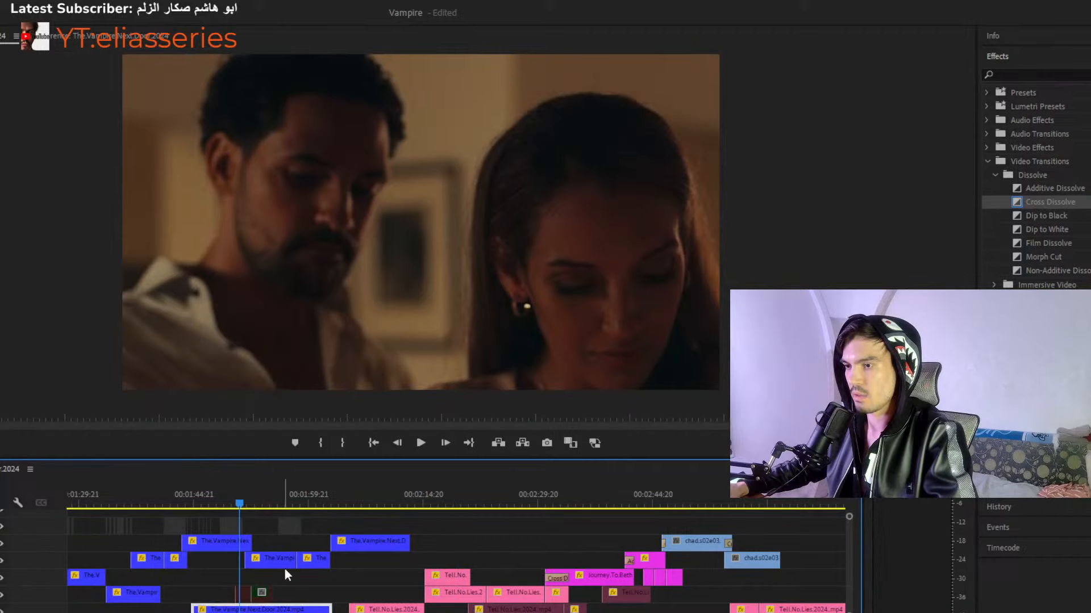
pyautogui.press('space')
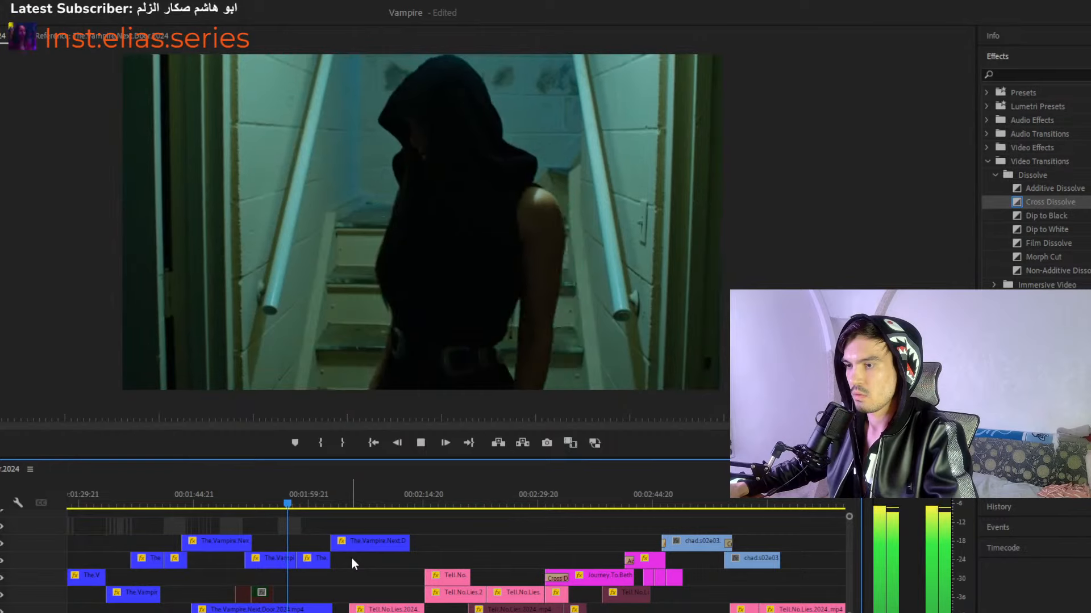
# Shift the two stairway clips and the hooded-figure clip together about six seconds earlier, with the hooded-figure clip starting near 00:01:57.
pyautogui.click(299, 505)
pyautogui.moveTo(300, 507); pyautogui.dragTo(307, 504)
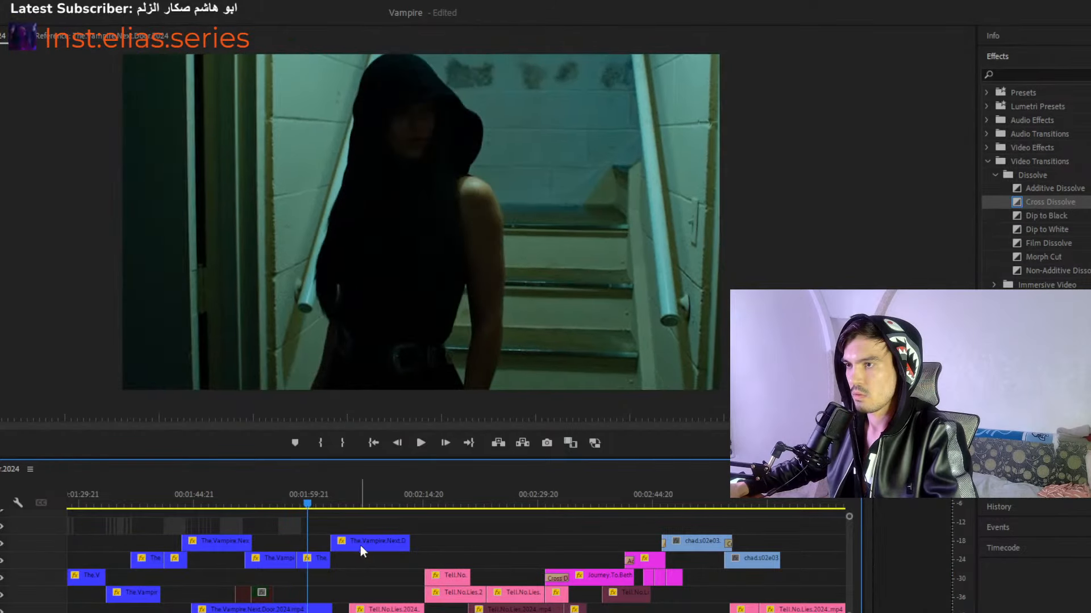
pyautogui.moveTo(364, 562); pyautogui.dragTo(292, 549)
pyautogui.moveTo(318, 563); pyautogui.dragTo(274, 562)
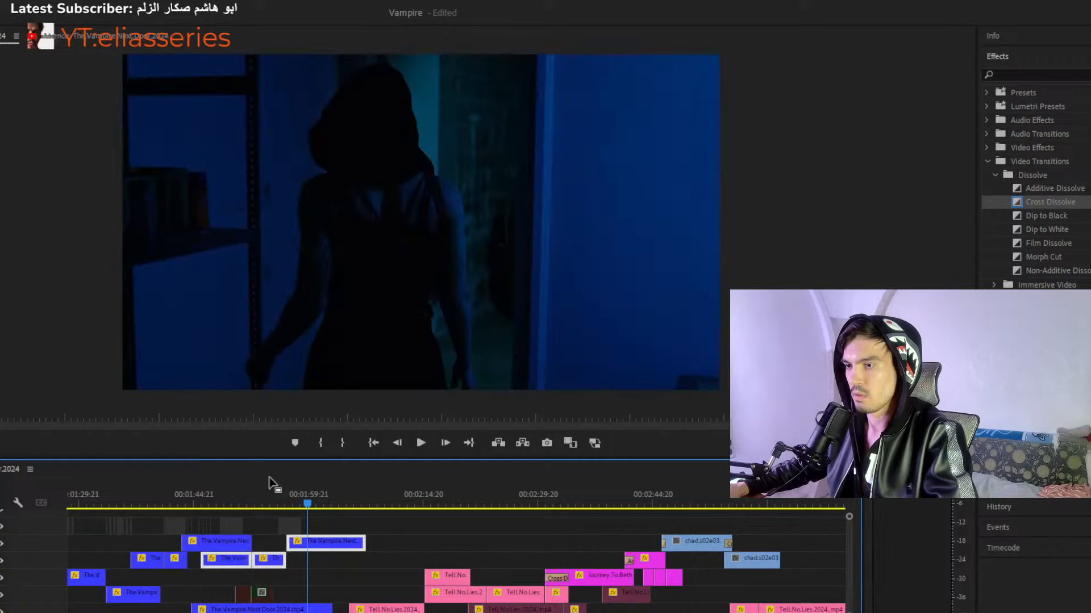
# Play the second stairway clip through the cut near 00:01:57 to check the hooded-figure clip against the flickering layers.
pyautogui.press('space')
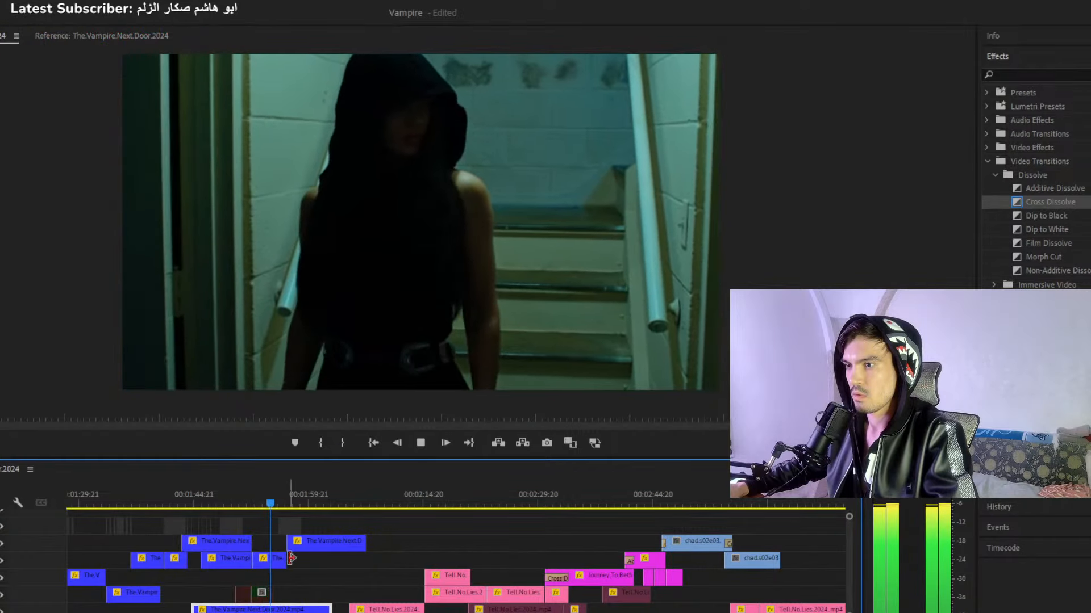
pyautogui.press('space')
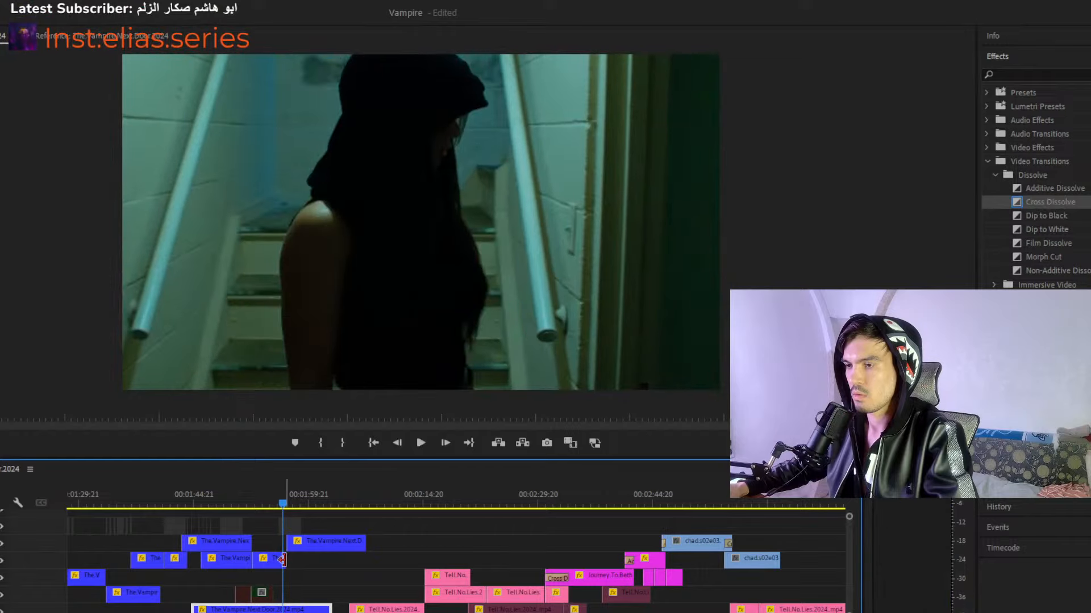
pyautogui.click(276, 491)
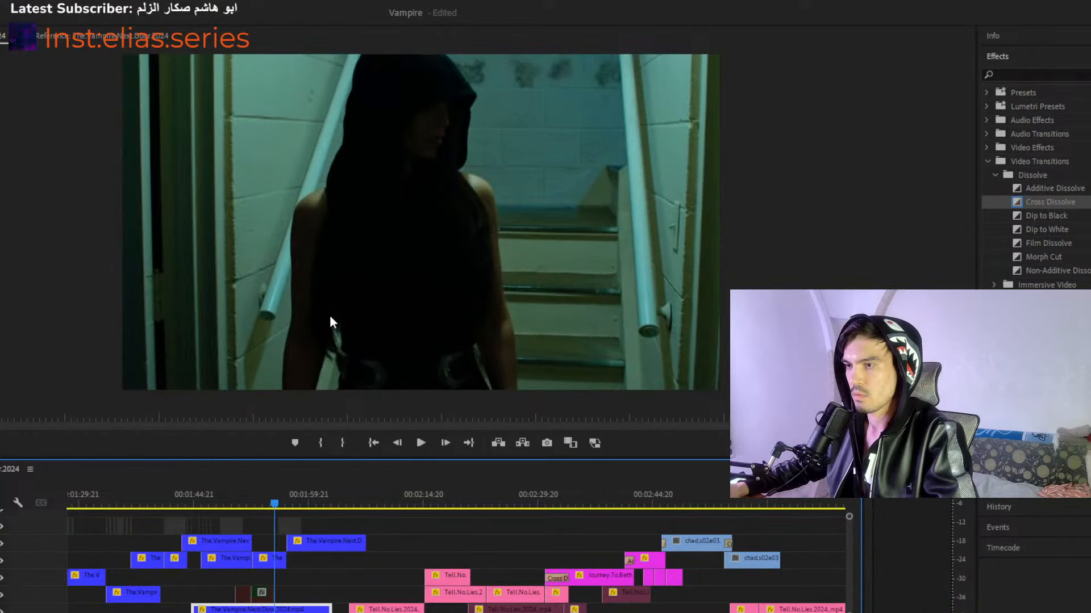
pyautogui.press('space')
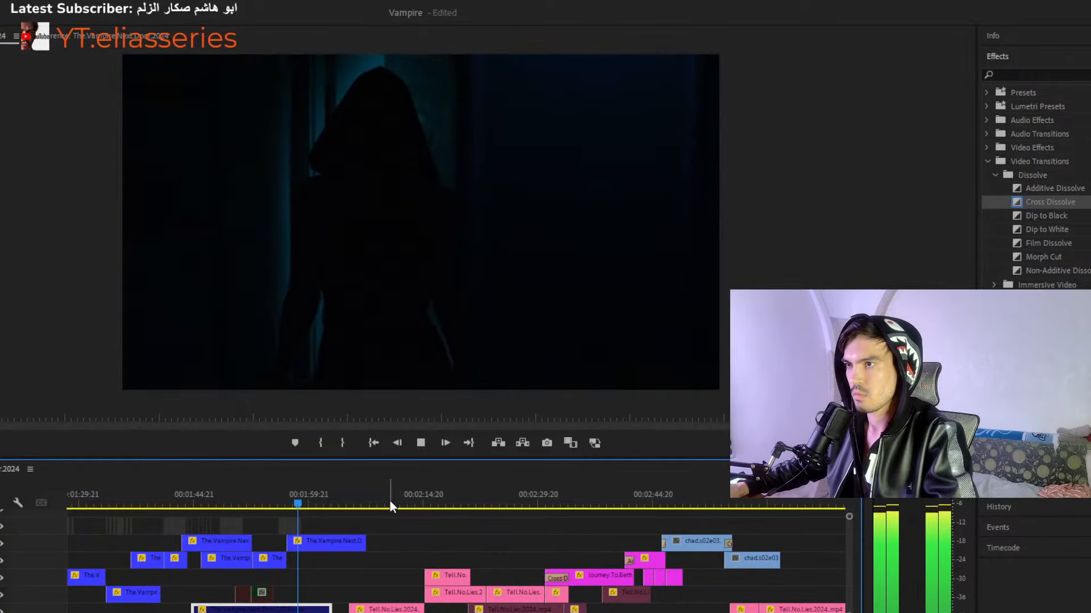
# Move the second stairway clip and the hooded-figure clip together slightly later so their cut meets the next bright adjustment layer near 00:01:57:07.
pyautogui.click(285, 491)
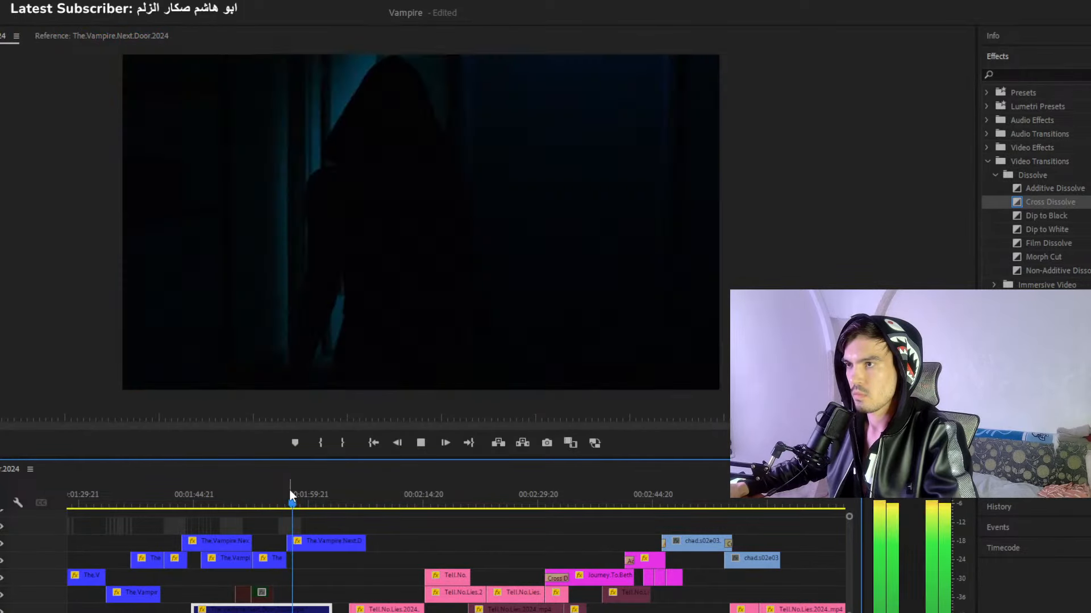
pyautogui.click(288, 492)
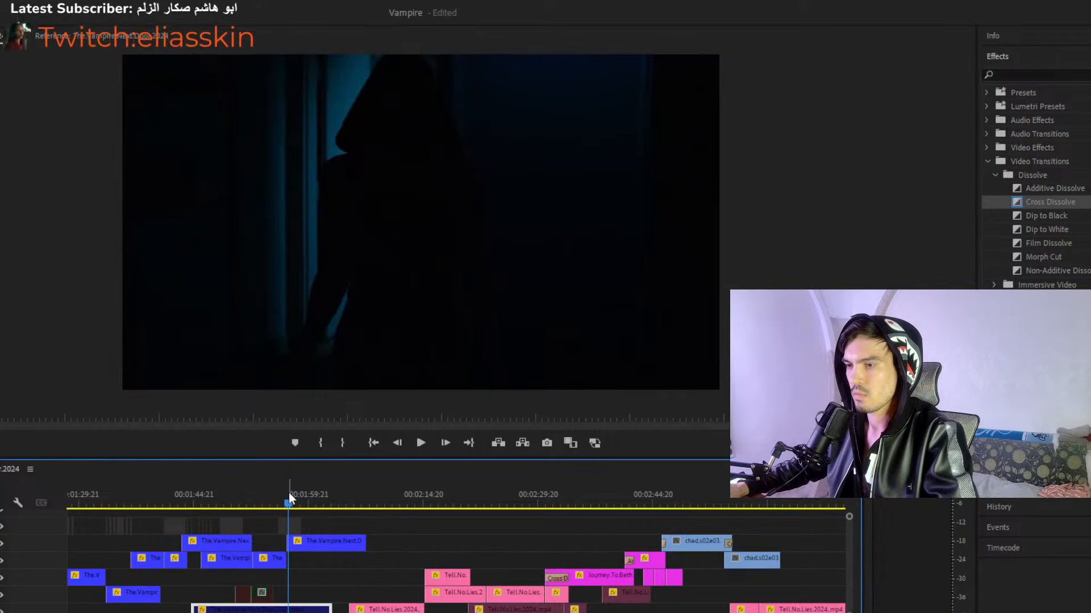
pyautogui.press('=')
pyautogui.press('=')
pyautogui.press('=')
pyautogui.press('=')
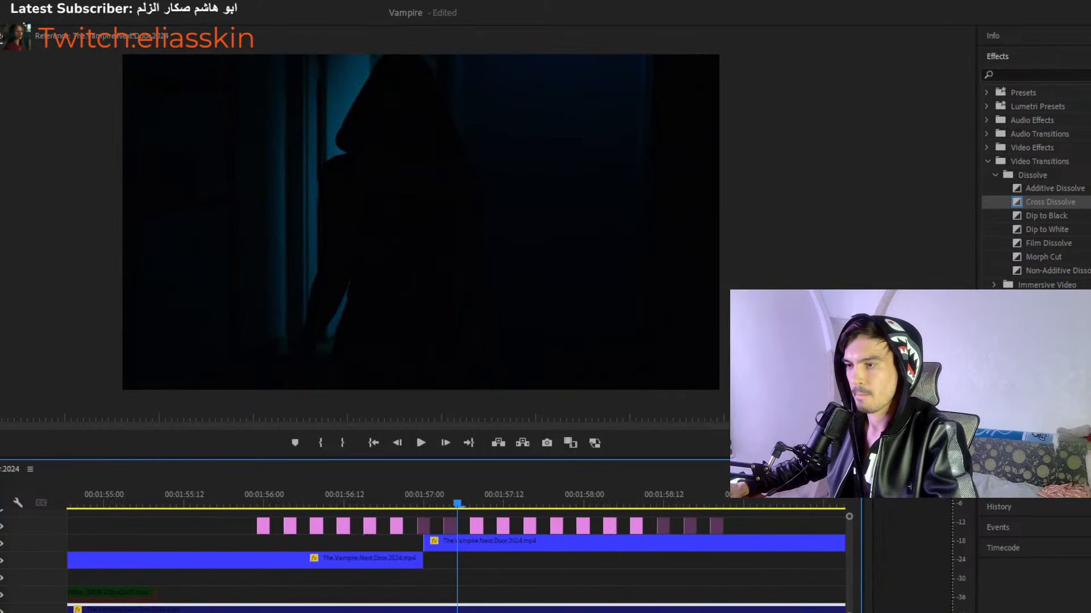
pyautogui.moveTo(437, 561); pyautogui.dragTo(407, 548)
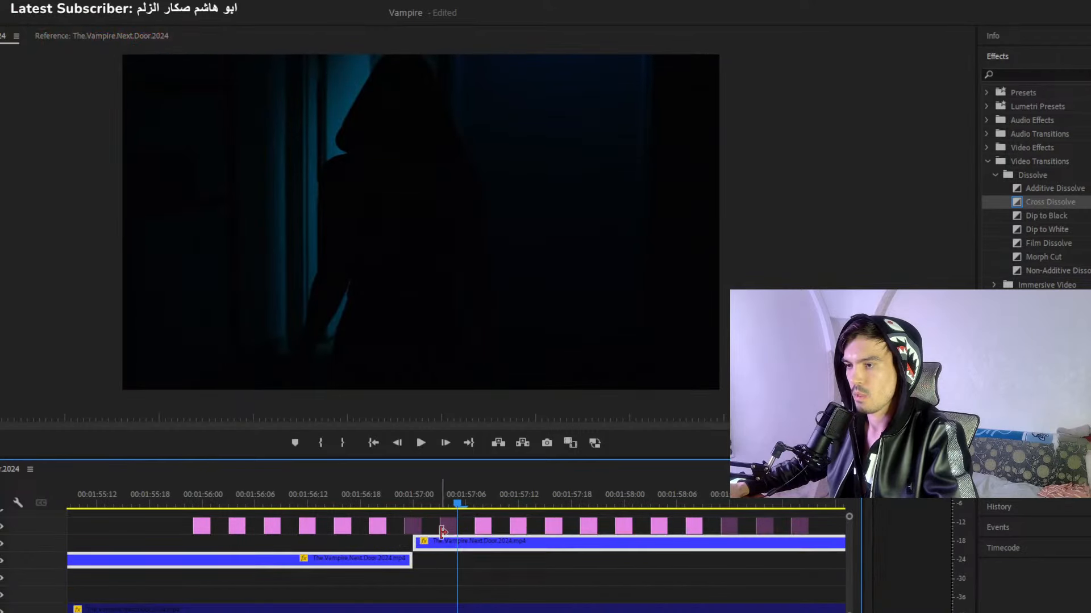
pyautogui.moveTo(396, 518); pyautogui.dragTo(505, 548)
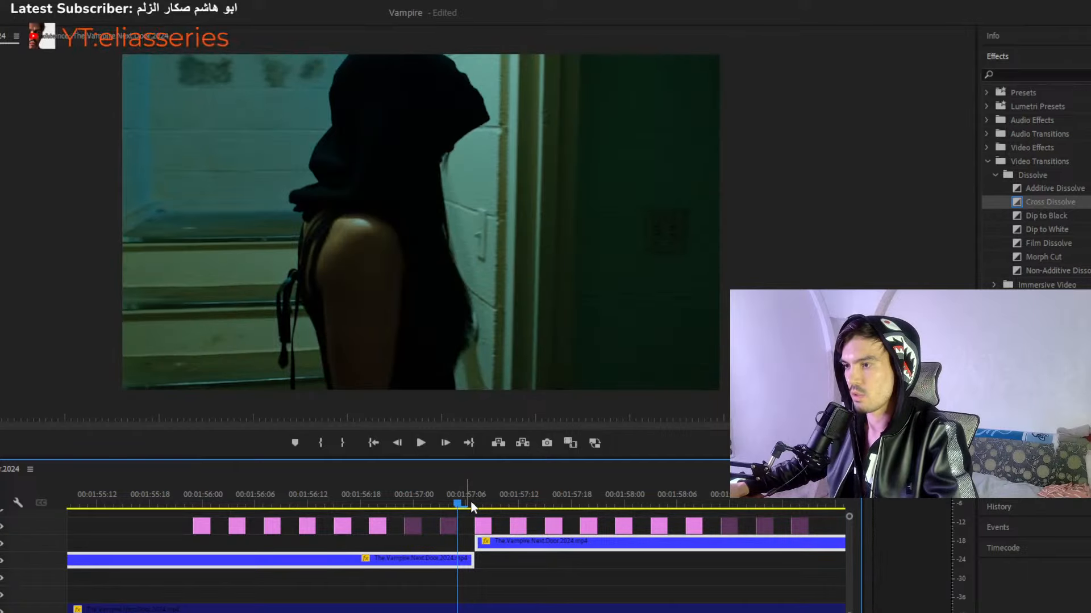
# Check the frames on both sides of the cut near 00:01:57:07 against the adjustment layer and play through it.
pyautogui.moveTo(470, 506); pyautogui.dragTo(478, 507)
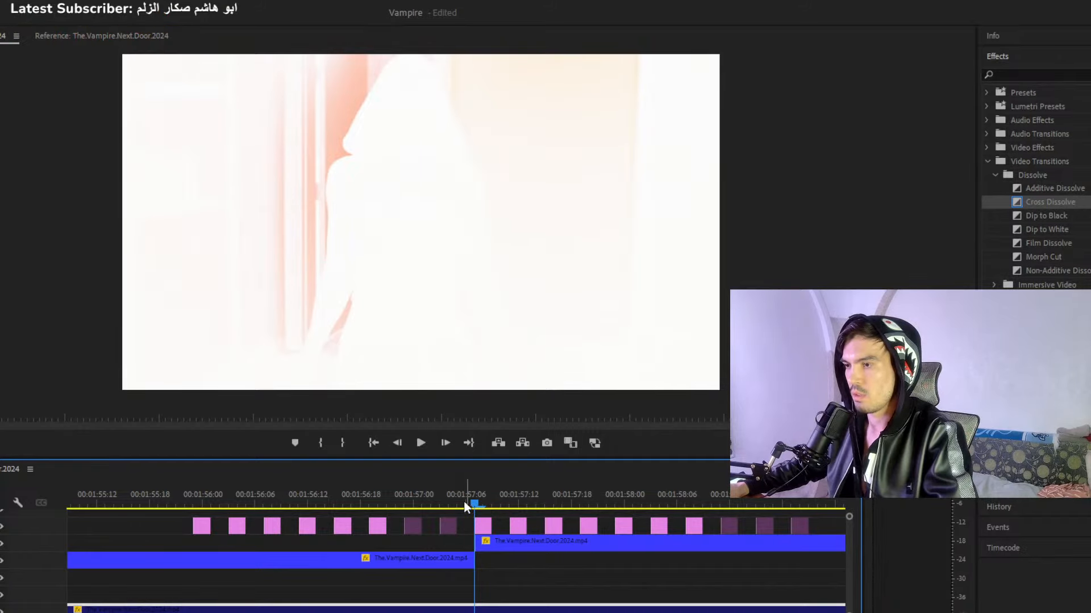
pyautogui.click(464, 501)
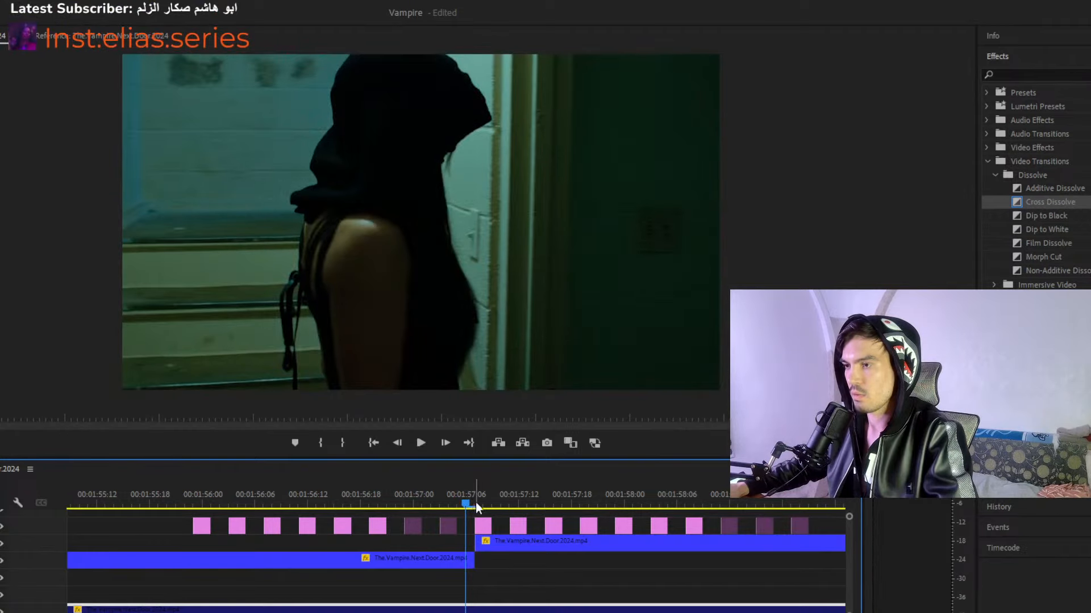
pyautogui.click(475, 503)
pyautogui.click(482, 527)
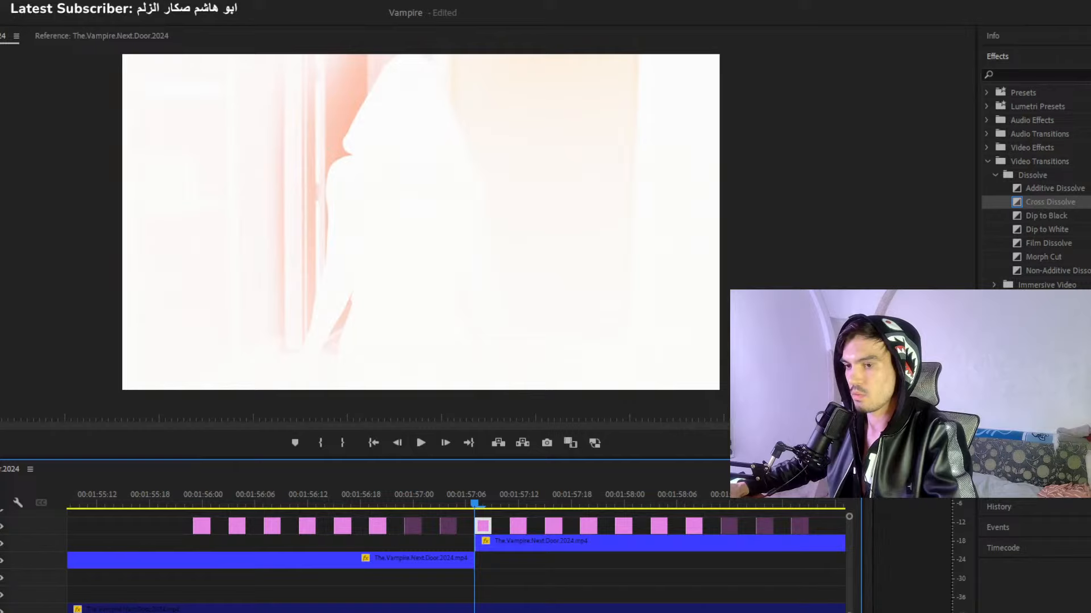
pyautogui.press('-')
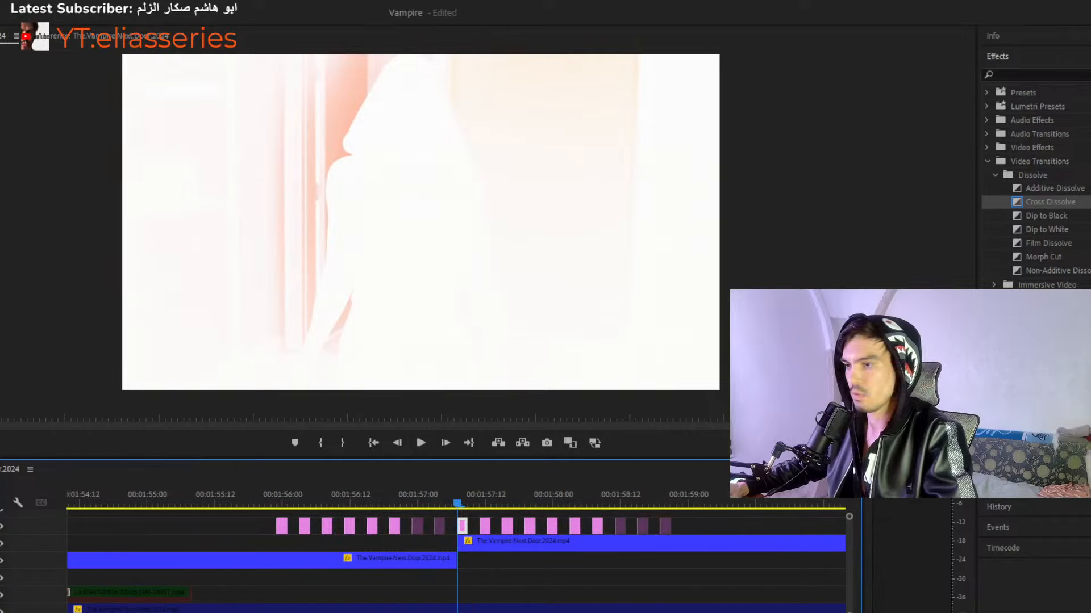
pyautogui.press('-')
pyautogui.press('-')
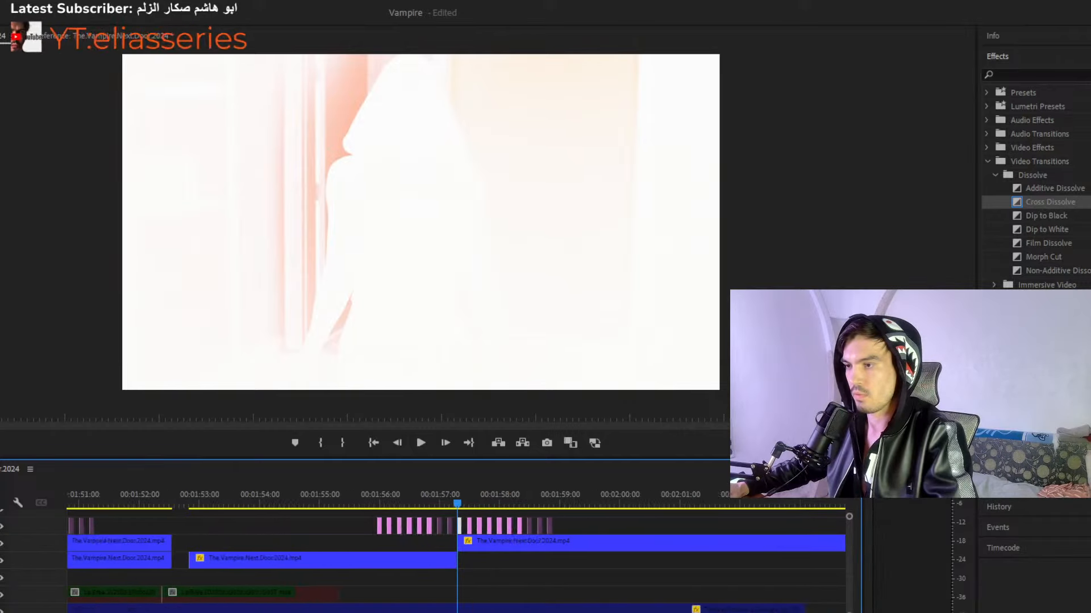
pyautogui.click(433, 500)
pyautogui.press('space')
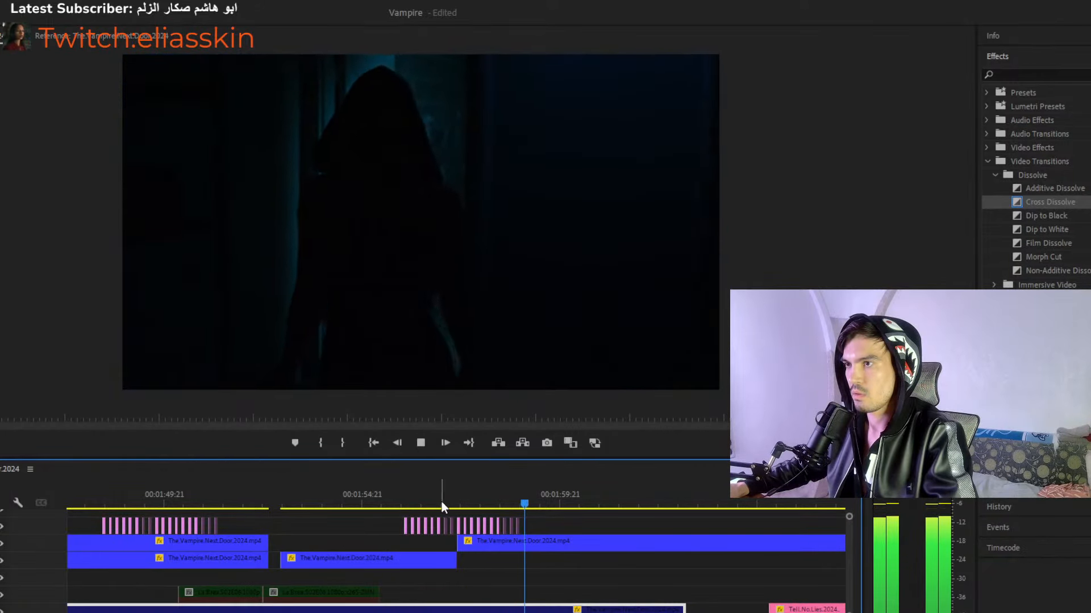
# Try to close the gap near 00:01:52:12 by extending the start of the second stairway clip earlier.
pyautogui.click(285, 504)
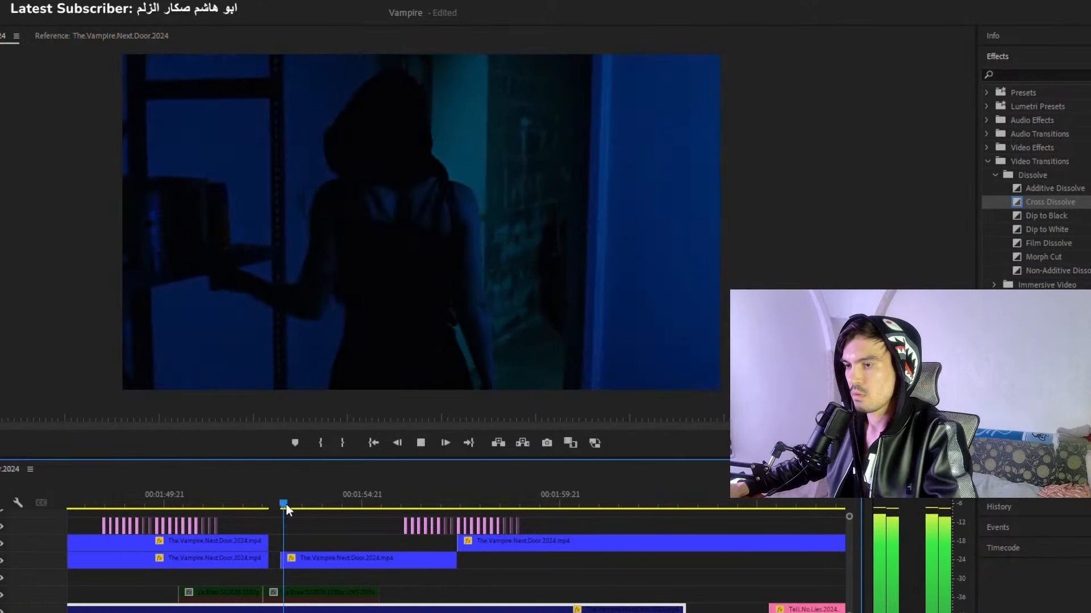
pyautogui.press('=')
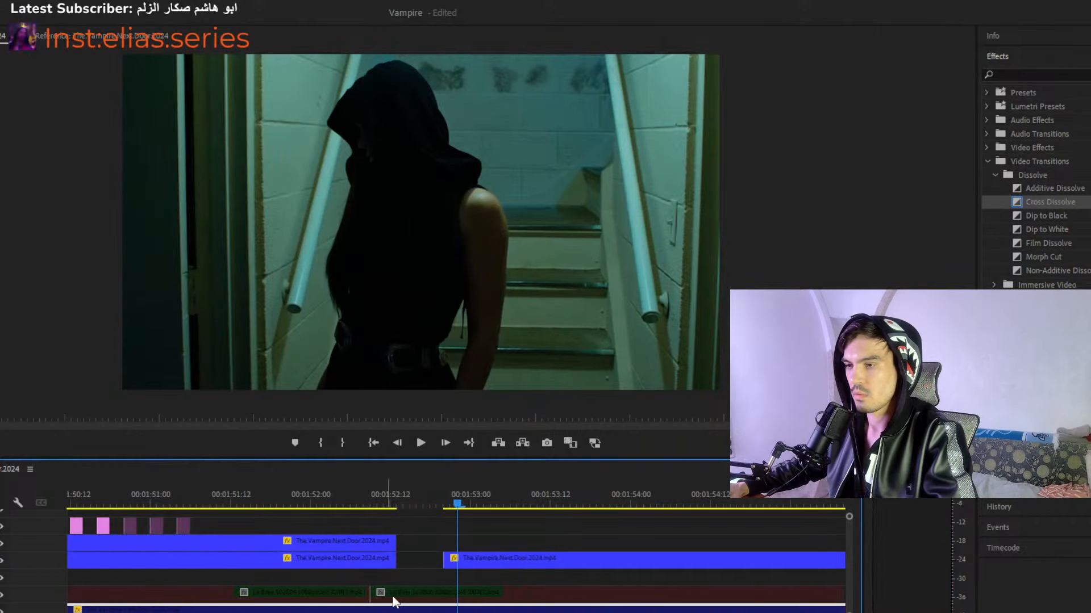
pyautogui.moveTo(440, 561); pyautogui.dragTo(397, 562)
pyautogui.moveTo(457, 503)
pyautogui.mouseDown()
pyautogui.moveTo(391, 508)
pyautogui.moveTo(443, 516)
pyautogui.mouseUp()
pyautogui.hotkey('ctrl', 'z')
# Try to fill the gap near 00:01:52:12 by extending the end of the window clip later.
pyautogui.click(341, 503)
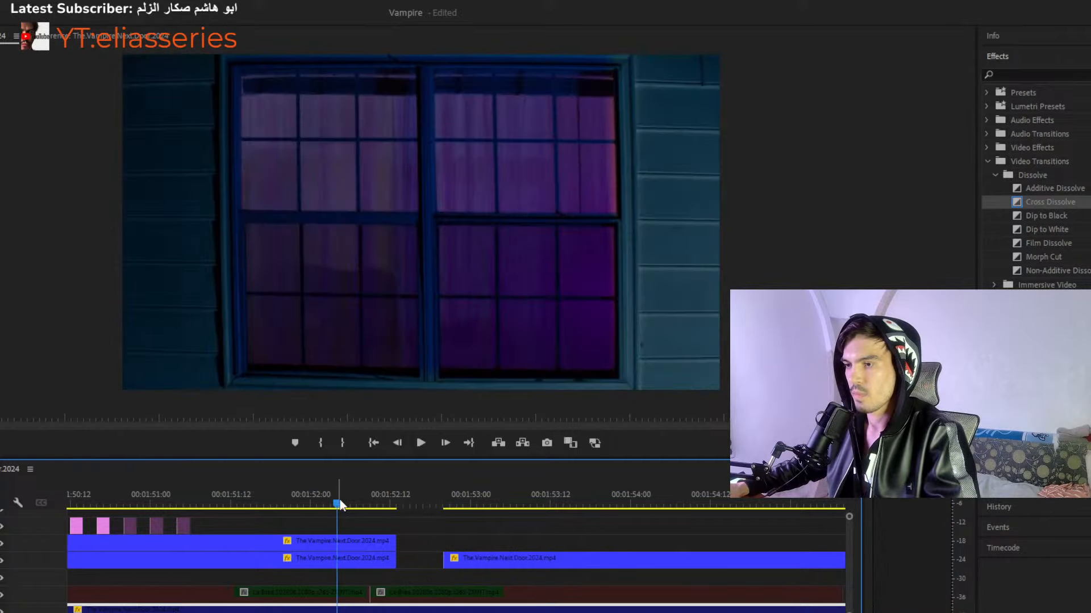
pyautogui.press('space')
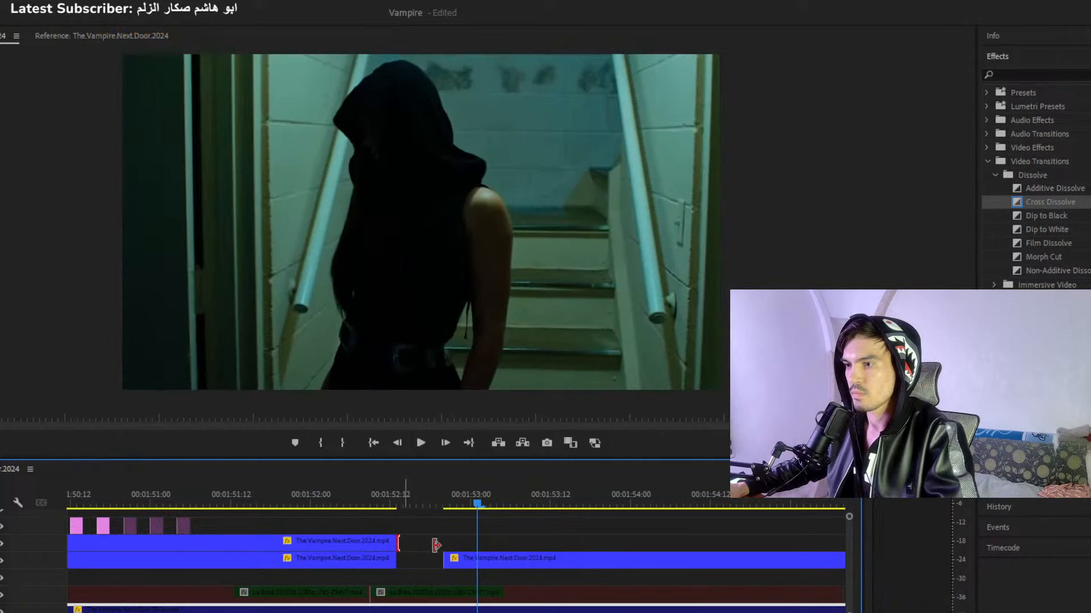
pyautogui.moveTo(397, 540); pyautogui.dragTo(436, 541)
pyautogui.moveTo(410, 501); pyautogui.dragTo(423, 503)
pyautogui.hotkey('ctrl', 'z')
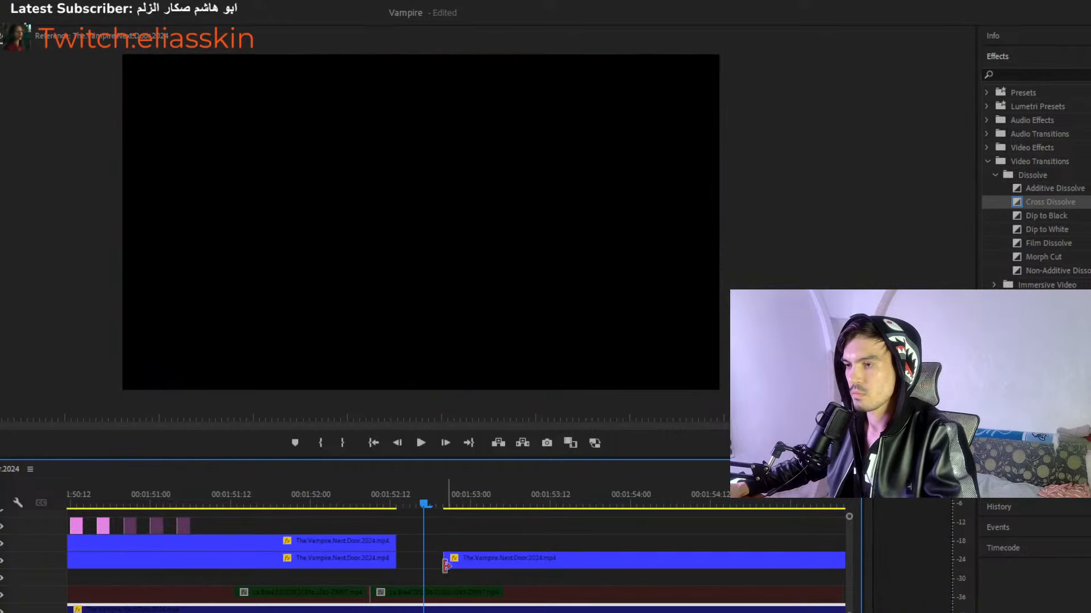
# Move the first stairway clip to end at the cut near 00:01:57:07, and move the second stairway clip one track down, disabled.
pyautogui.press('-')
pyautogui.press('-')
pyautogui.press('-')
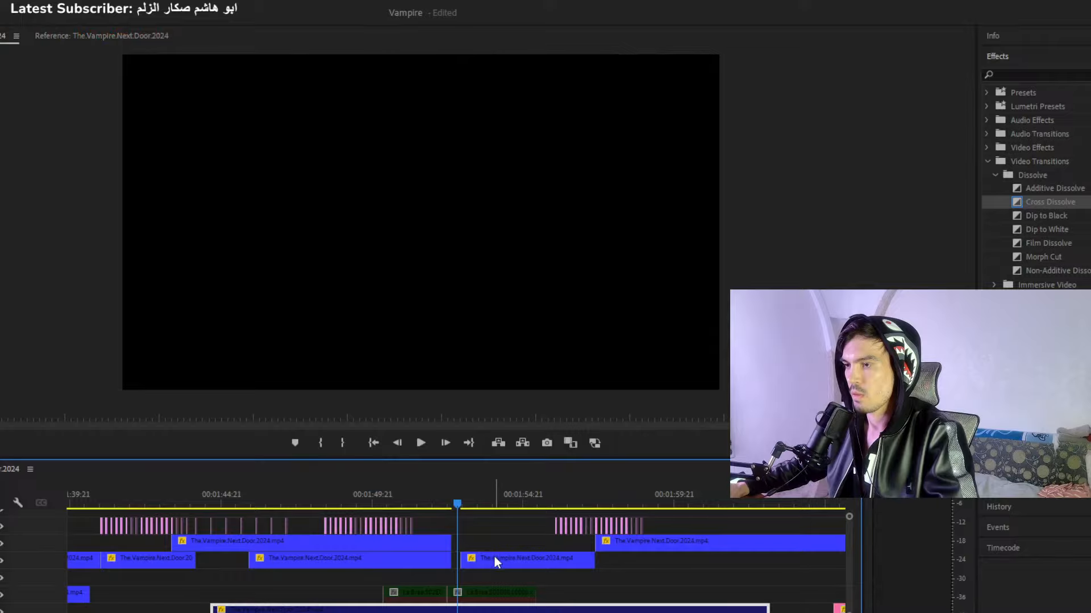
pyautogui.press('space')
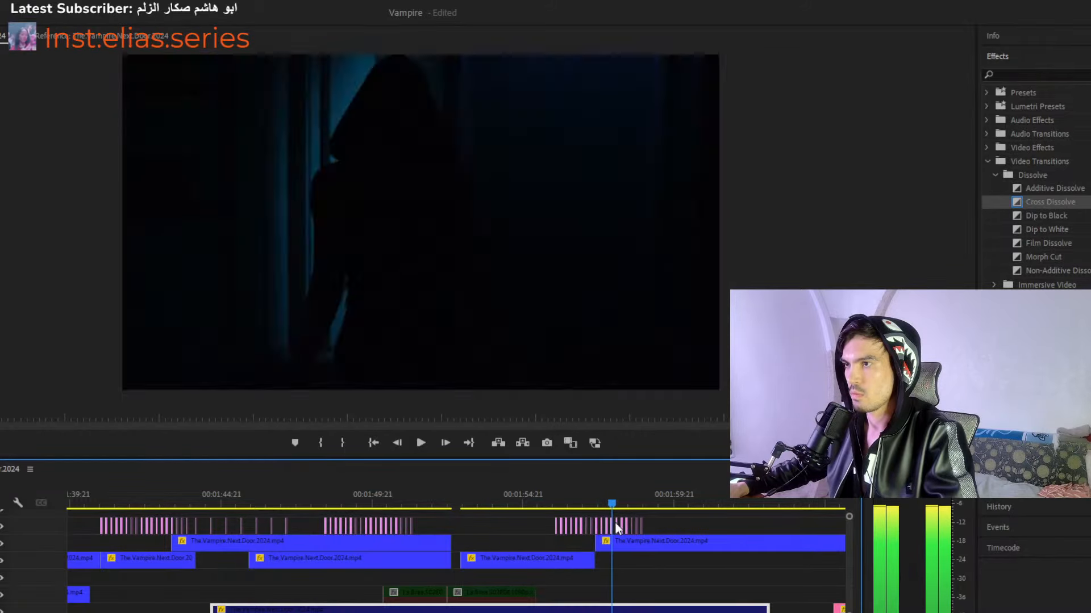
pyautogui.moveTo(615, 504); pyautogui.dragTo(499, 504)
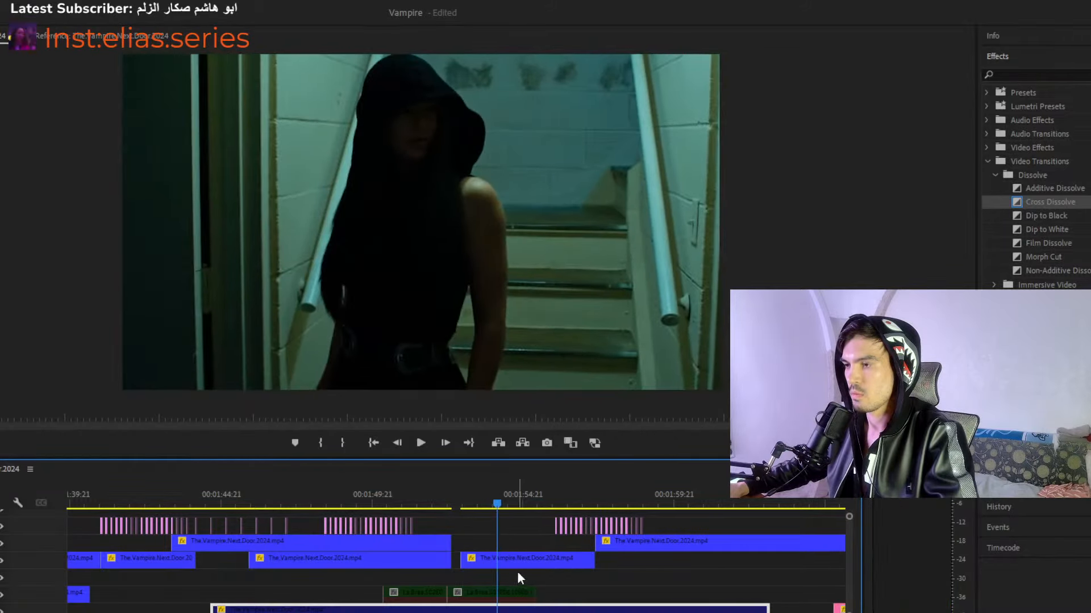
pyautogui.moveTo(517, 564); pyautogui.dragTo(550, 561)
# Play from the end of the window clip near 00:01:52 through the repositioned stairway clip into the hooded-figure clip.
pyautogui.press('space')
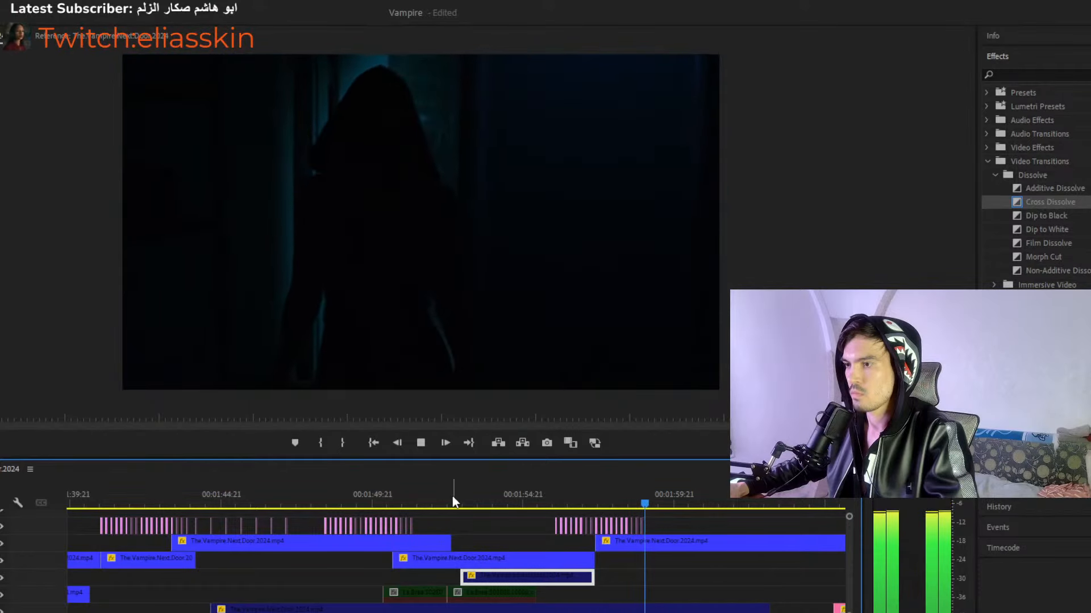
pyautogui.click(452, 498)
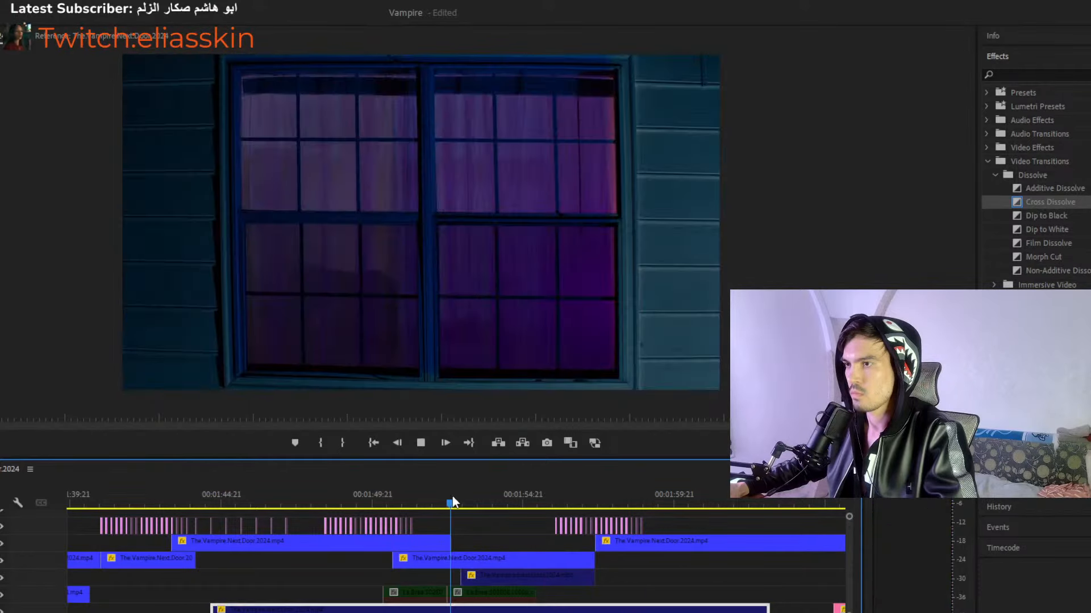
pyautogui.press('space')
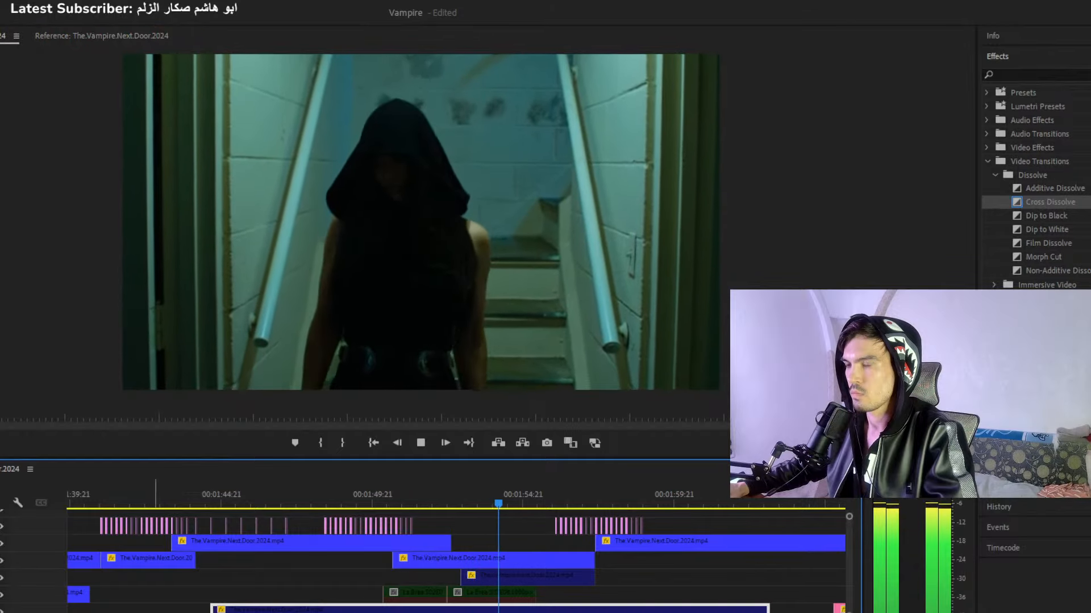
pyautogui.press('-')
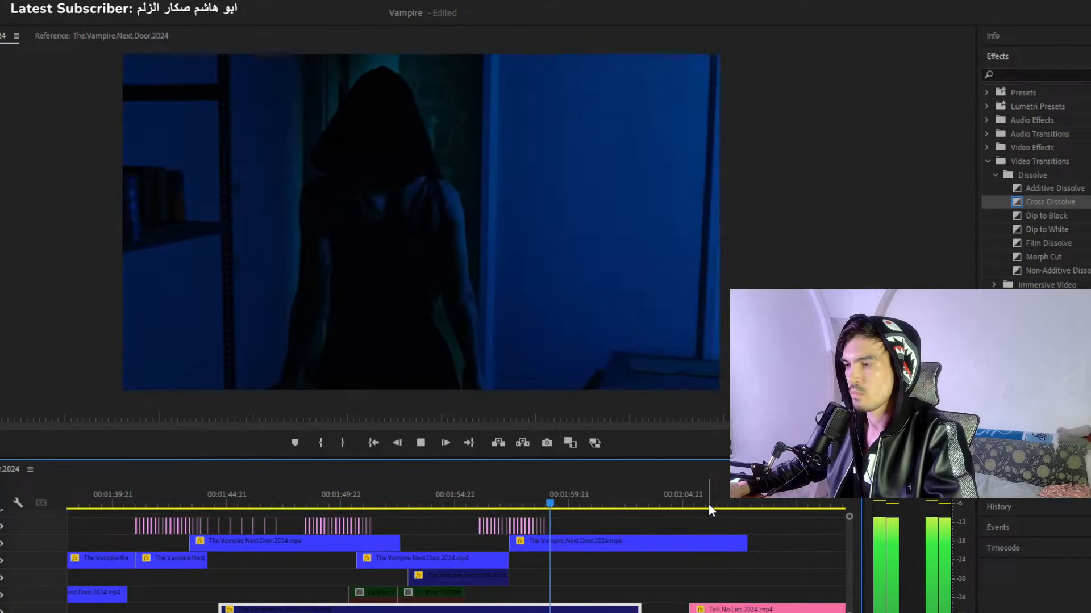
# Examine the end of the hooded-figure clip from about 00:02:05 to 00:02:08 and the empty space after the flickering layers.
pyautogui.click(706, 505)
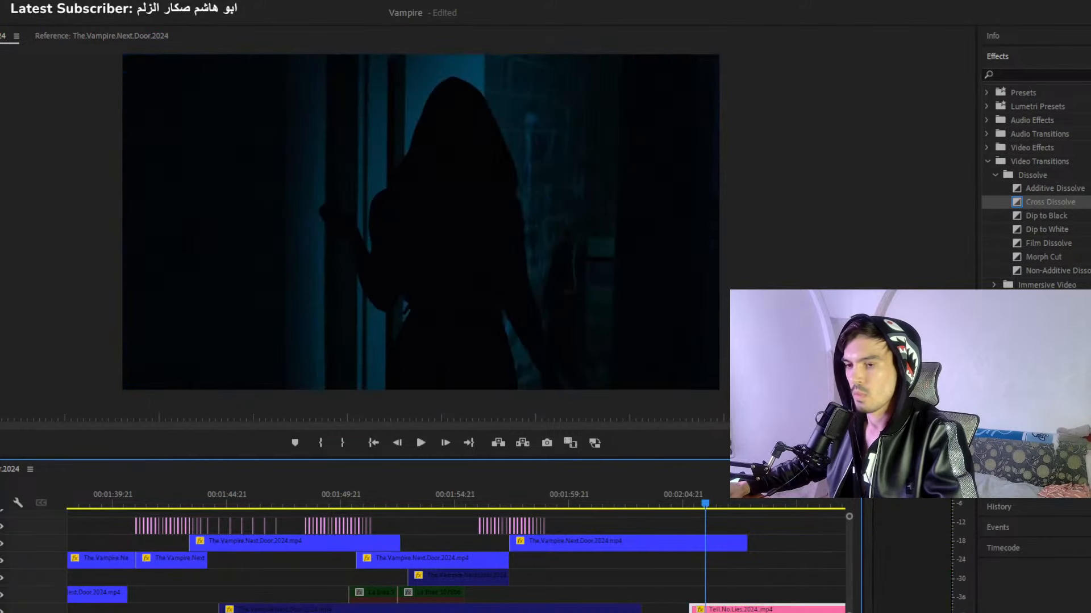
pyautogui.press('-')
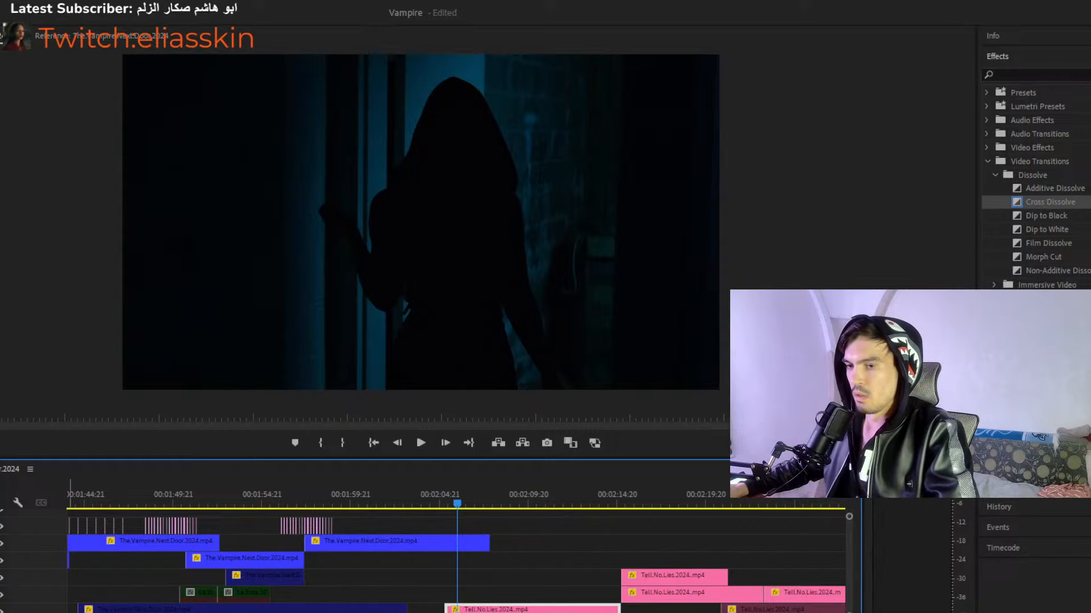
pyautogui.press('=')
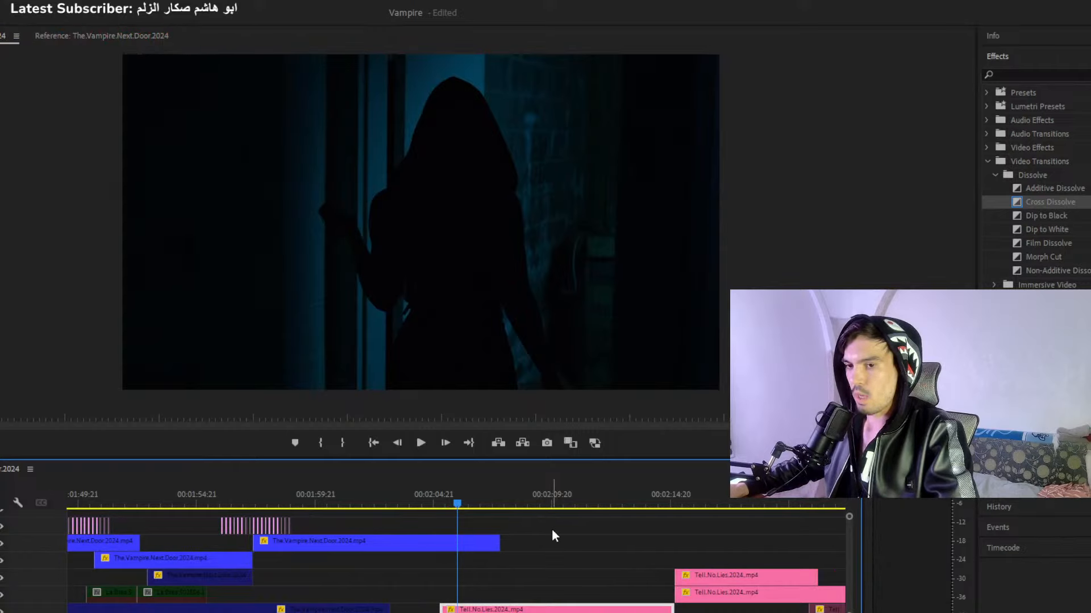
pyautogui.click(514, 525)
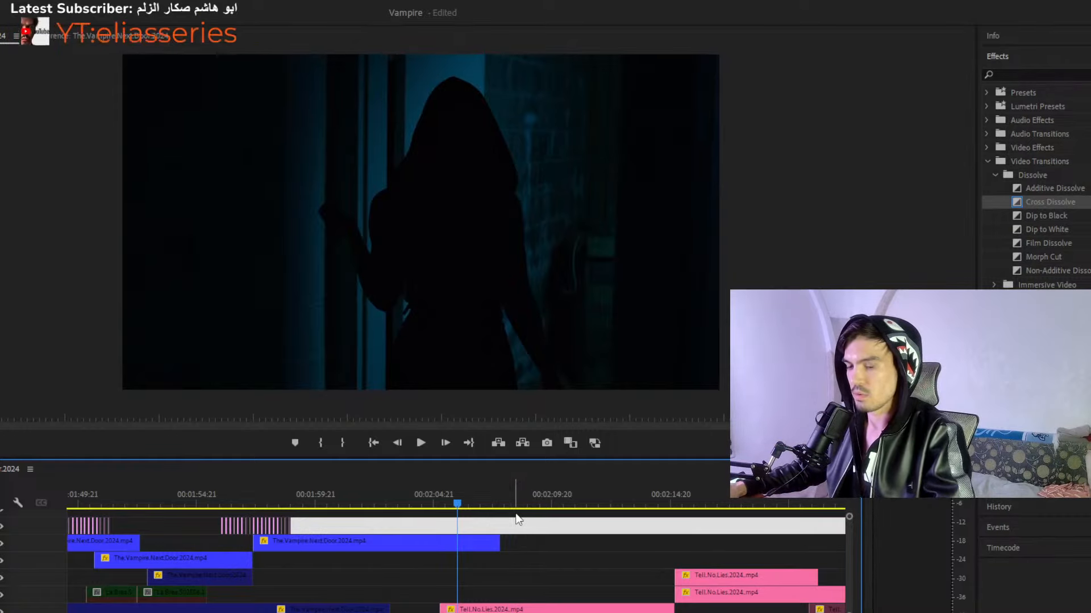
pyautogui.moveTo(490, 500); pyautogui.dragTo(512, 500)
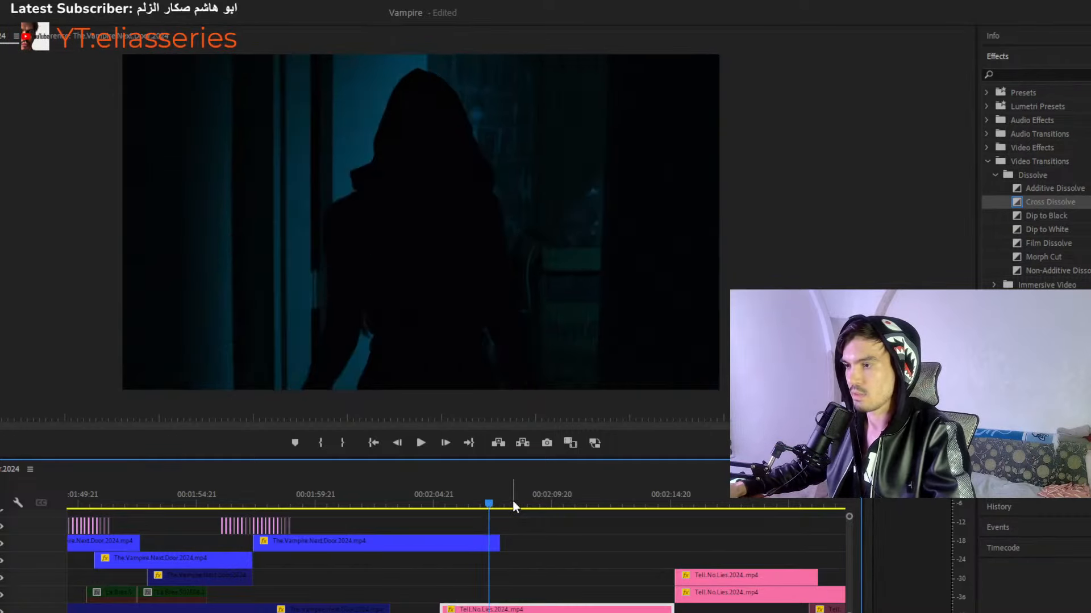
pyautogui.press('-')
pyautogui.press('-')
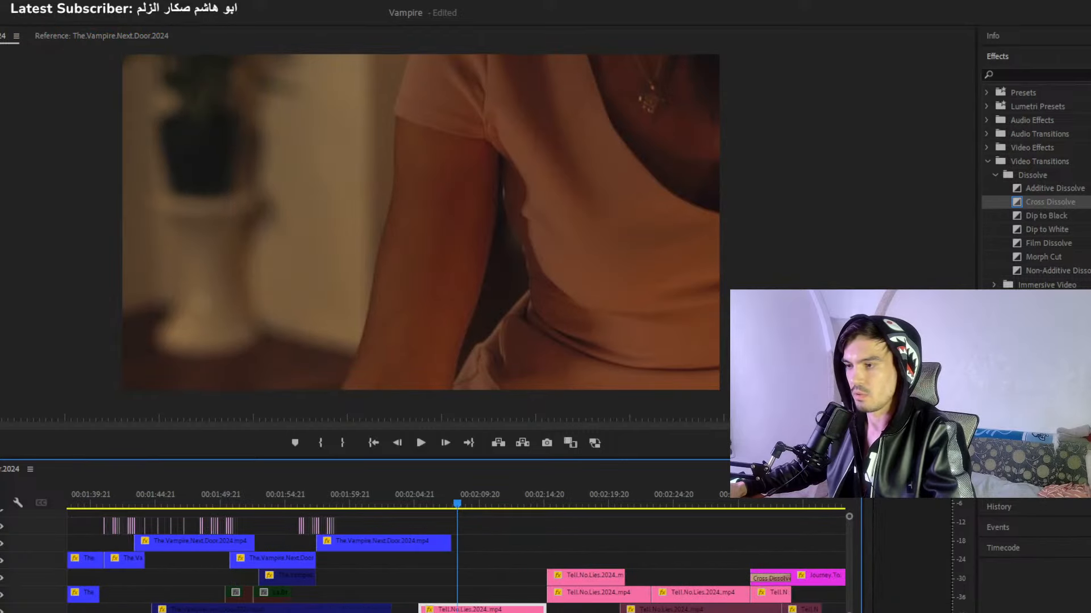
# Review the pink Tell.No.Lies clips by playing from about 00:02:14 to 00:02:23.
pyautogui.moveTo(534, 502); pyautogui.dragTo(555, 502)
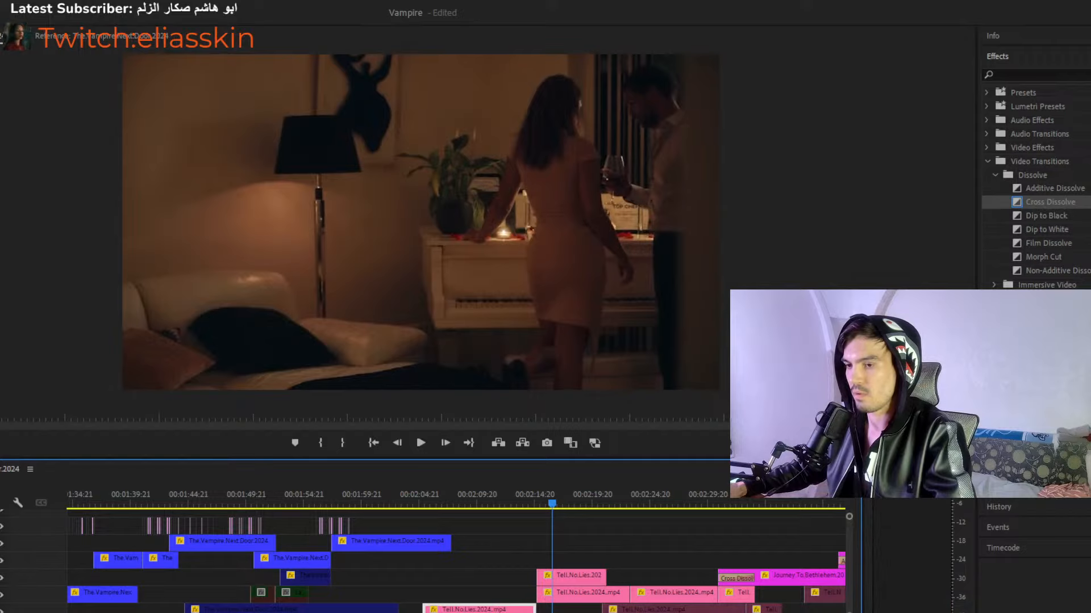
pyautogui.press('=')
pyautogui.press('=')
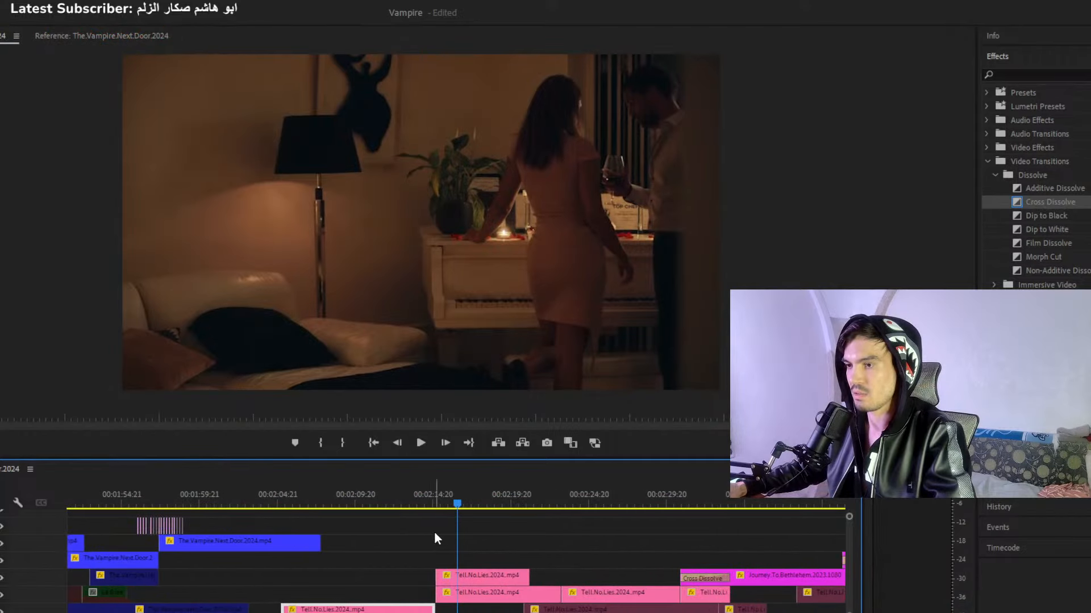
pyautogui.moveTo(461, 500); pyautogui.dragTo(428, 510)
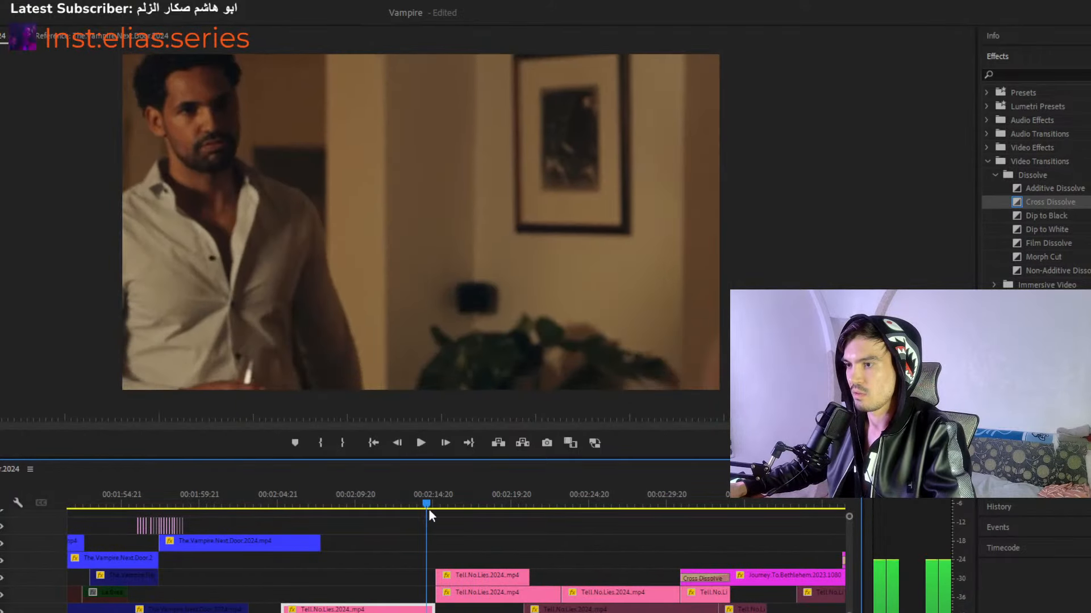
pyautogui.press('space')
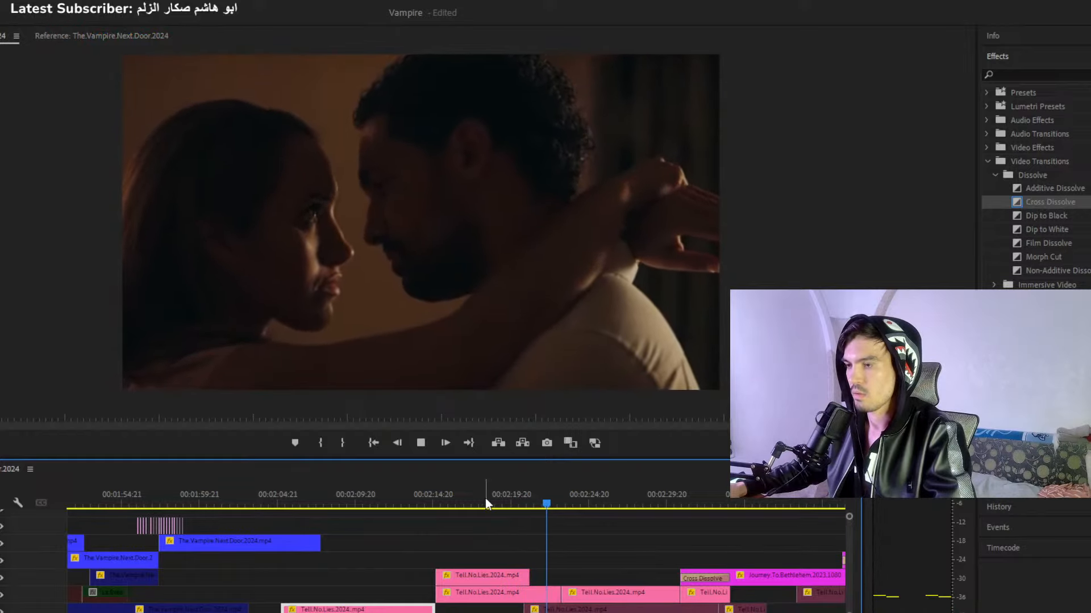
pyautogui.press('space')
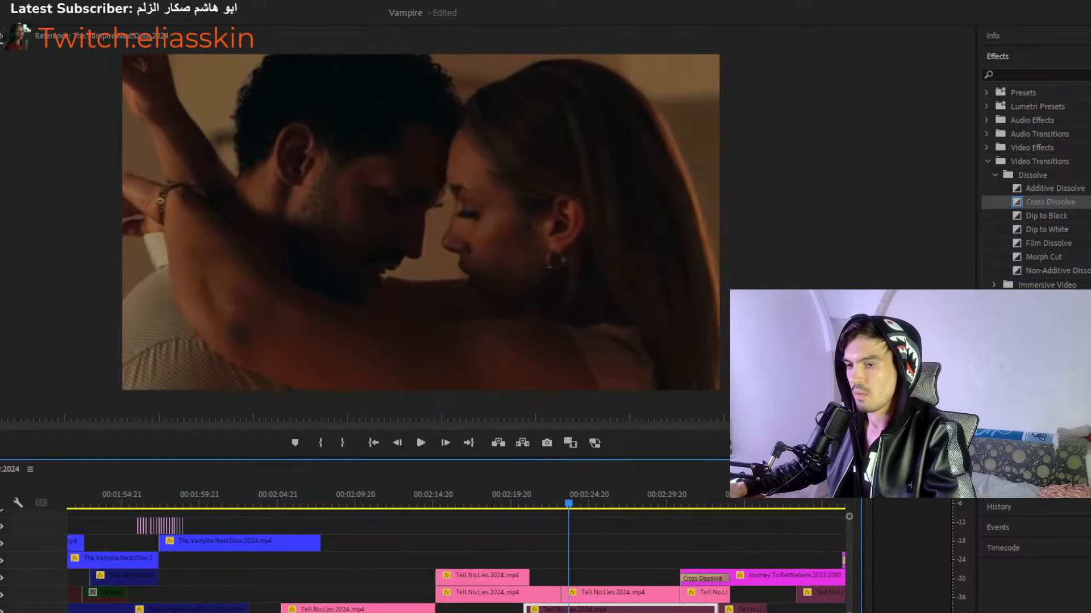
pyautogui.press('-')
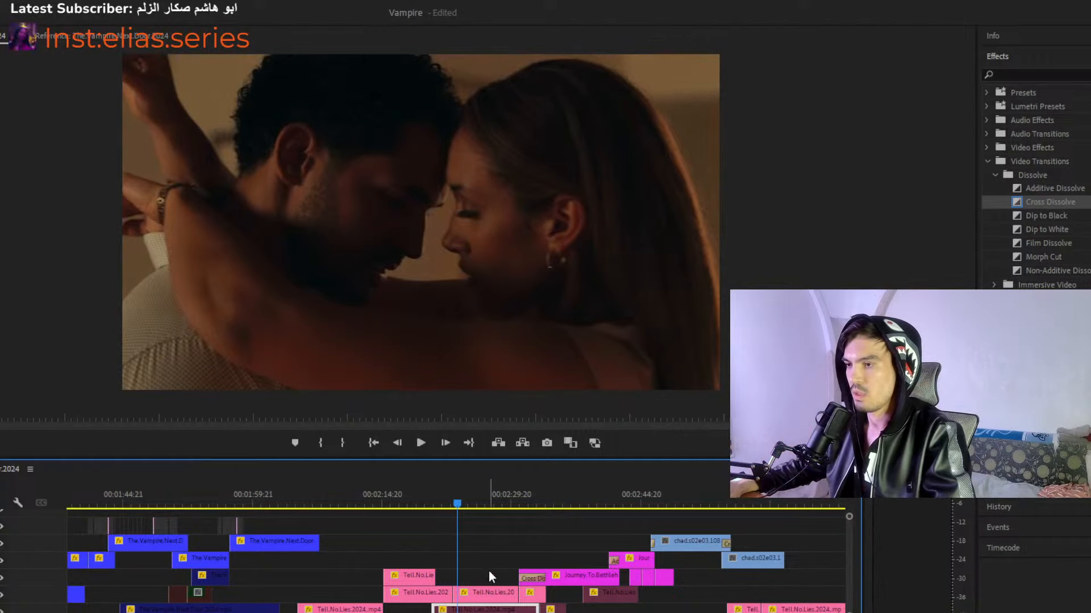
# Move the red-dress woman clip from near 00:03:25 to directly after the hooded-figure clip, on the topmost clip track.
pyautogui.press('-')
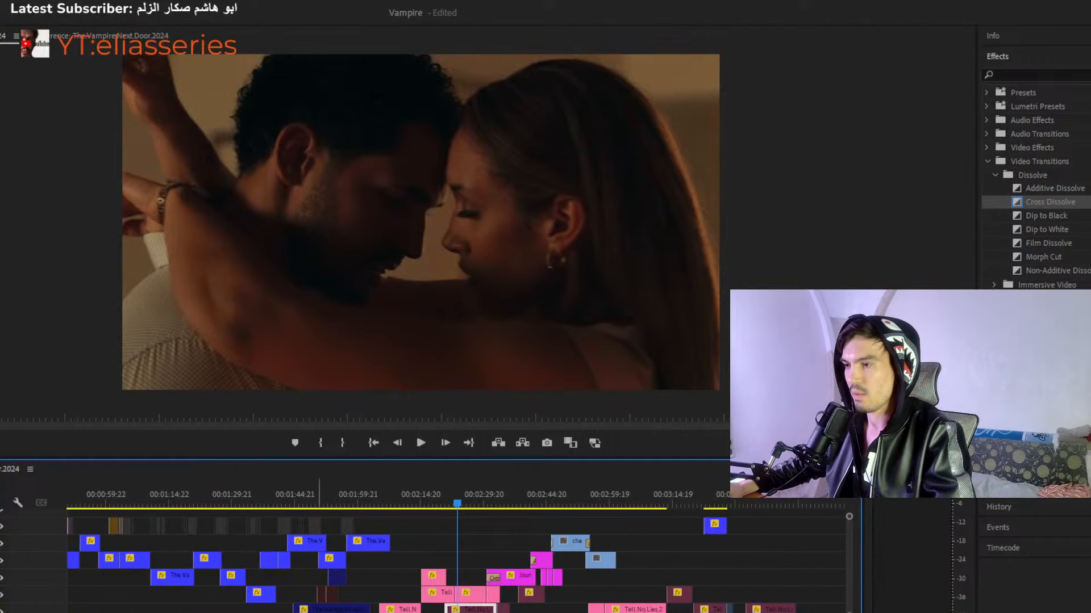
pyautogui.click(718, 524)
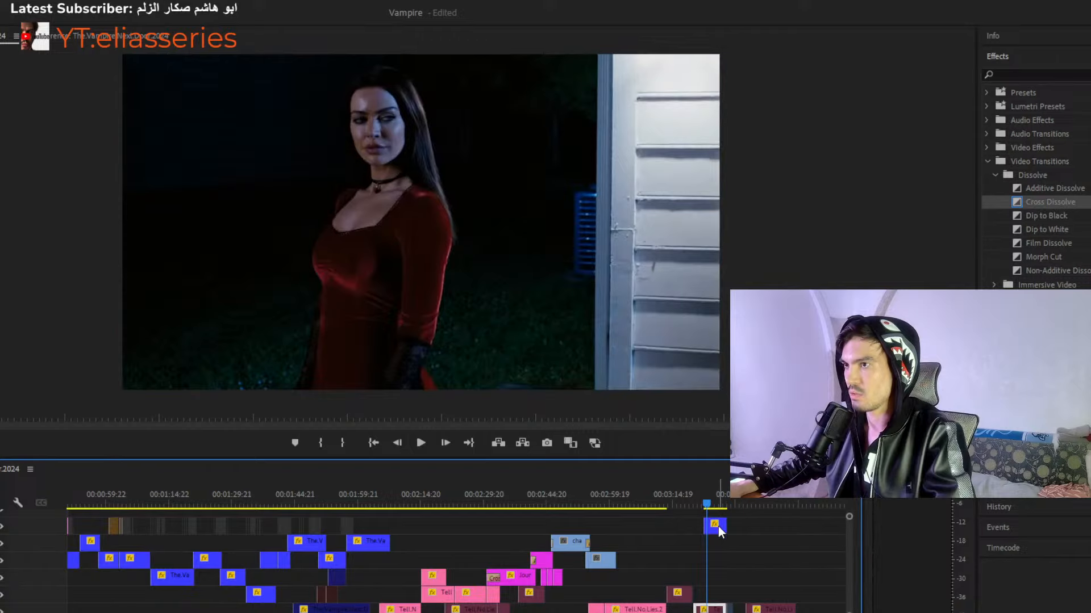
pyautogui.moveTo(719, 531); pyautogui.dragTo(401, 525)
pyautogui.scroll(-6, 568, 549)
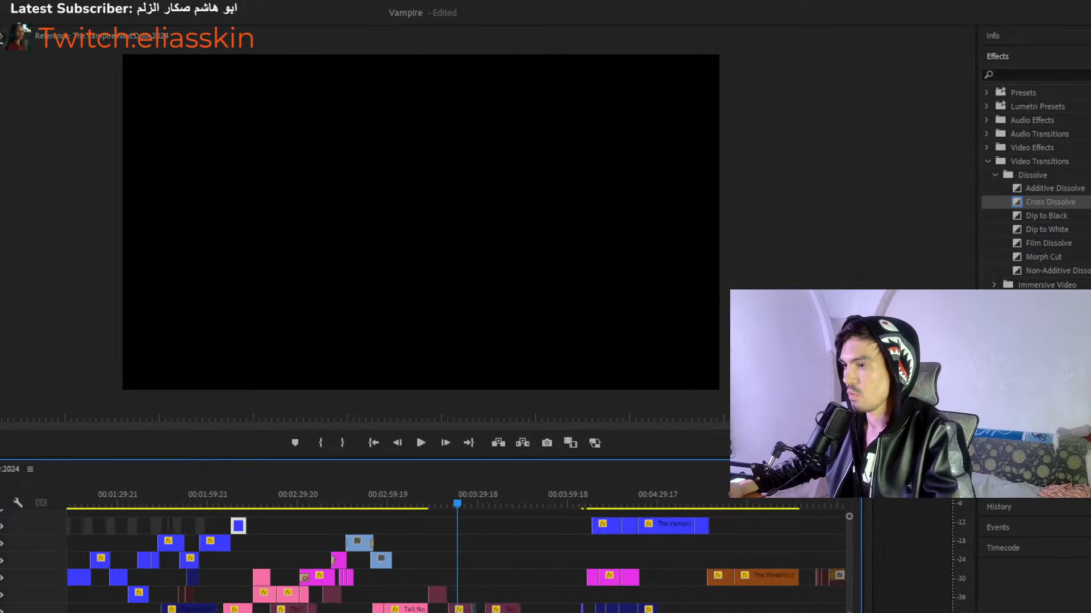
# Move the group of Vampire clips from after 00:04:05 back to about 00:02:15 on the same track and preview its opening hooded-figure shot.
pyautogui.moveTo(747, 532); pyautogui.dragTo(250, 523)
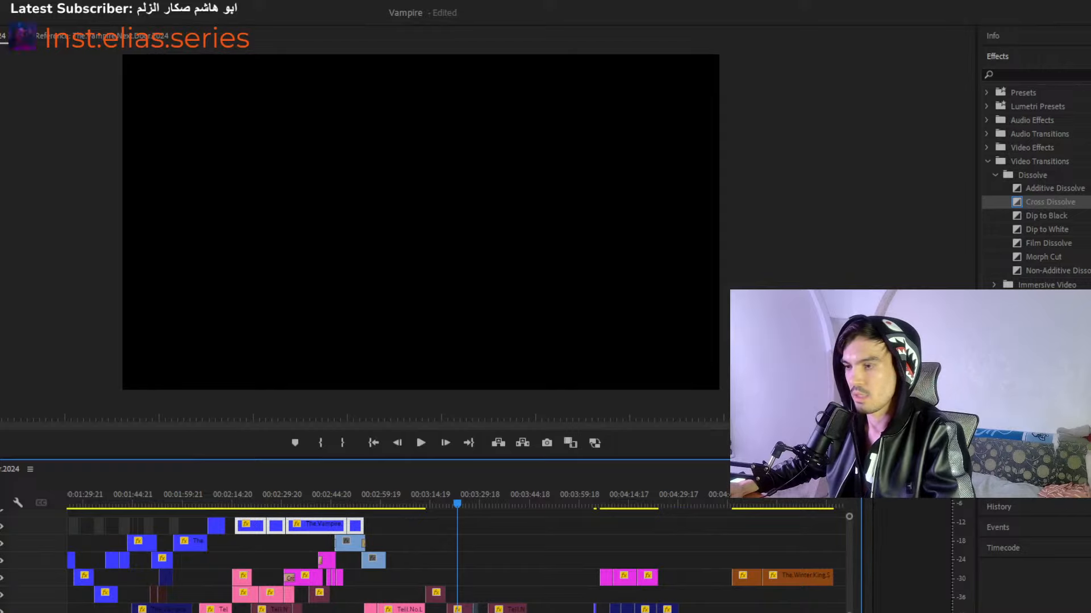
pyautogui.scroll(3, 112, 531)
pyautogui.moveTo(111, 485); pyautogui.dragTo(53, 484)
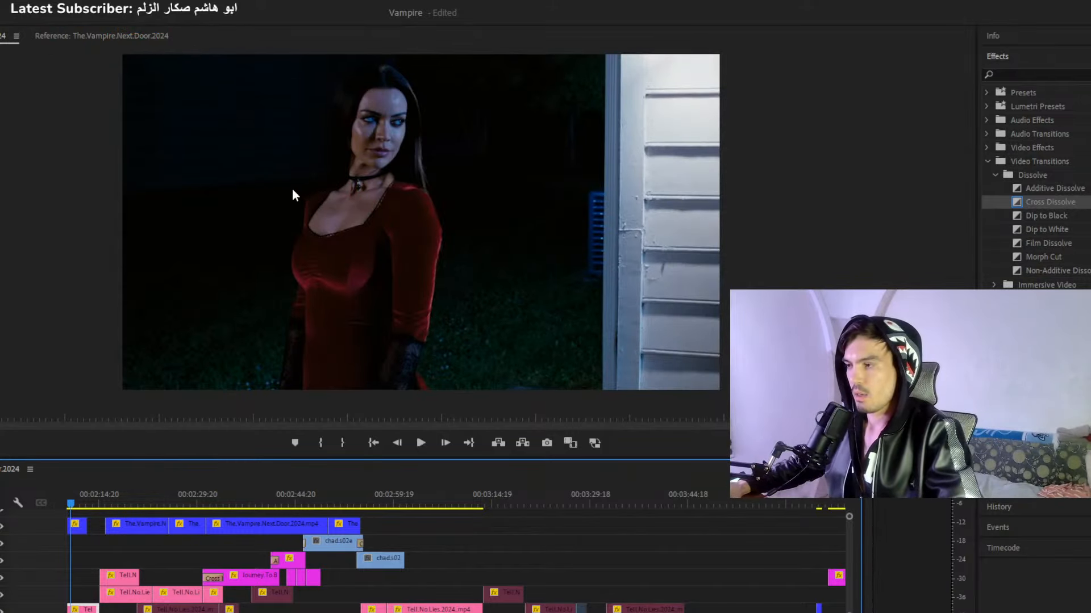
pyautogui.moveTo(77, 499); pyautogui.dragTo(190, 490)
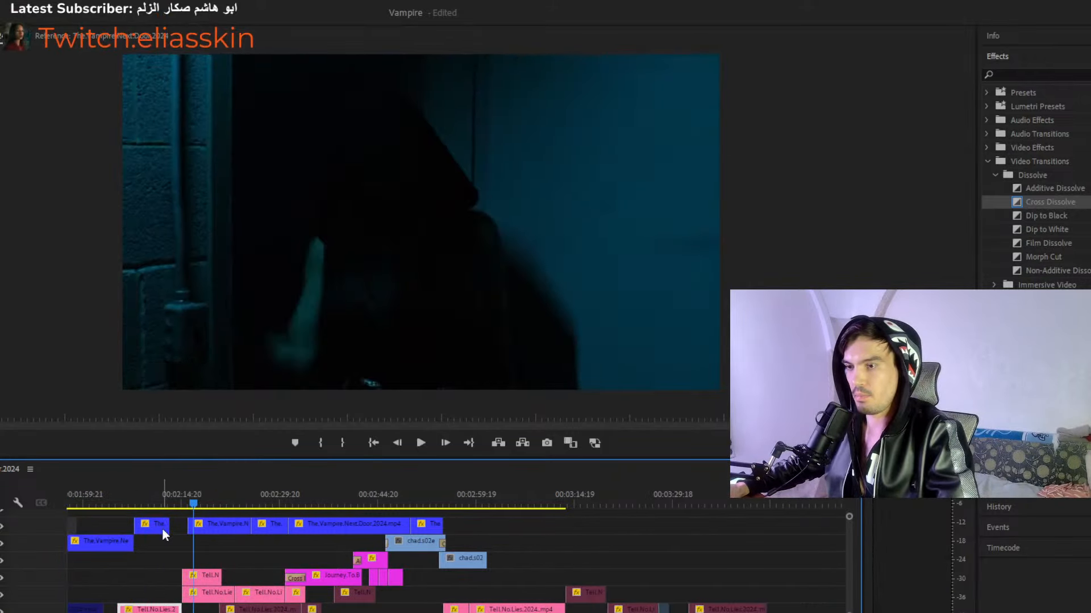
pyautogui.scroll(6, 352, 527)
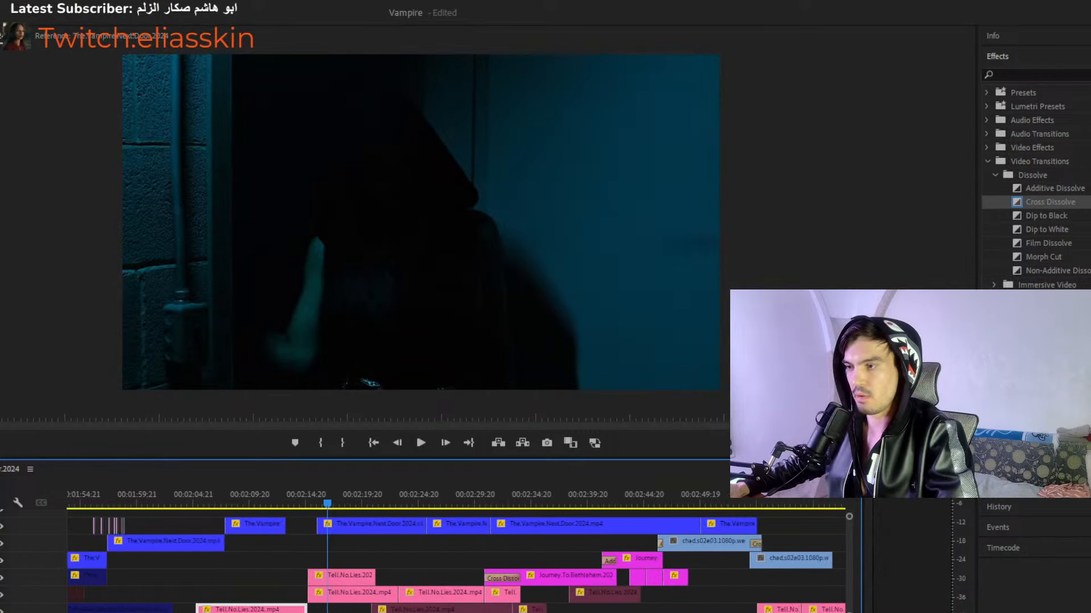
# Shift the hooded-figure doorway clip one track down to follow the red-dress clip, and lower the red-dress clip two tracks.
pyautogui.moveTo(429, 526); pyautogui.dragTo(396, 541)
pyautogui.moveTo(349, 499); pyautogui.dragTo(316, 559)
pyautogui.moveTo(315, 503); pyautogui.dragTo(320, 503)
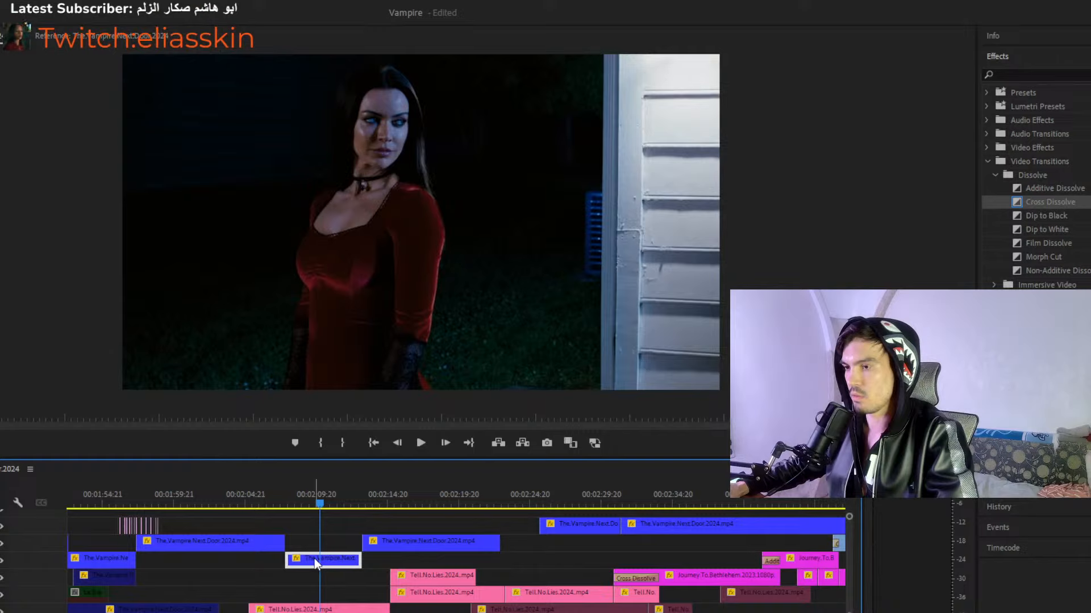
# Park the red-dress clip disabled on a lower track near 00:02:38, join the doorway clip to the preceding Vampire clip, and play it.
pyautogui.moveTo(315, 558)
pyautogui.mouseDown()
pyautogui.moveTo(769, 609)
pyautogui.moveTo(751, 610)
pyautogui.mouseUp()
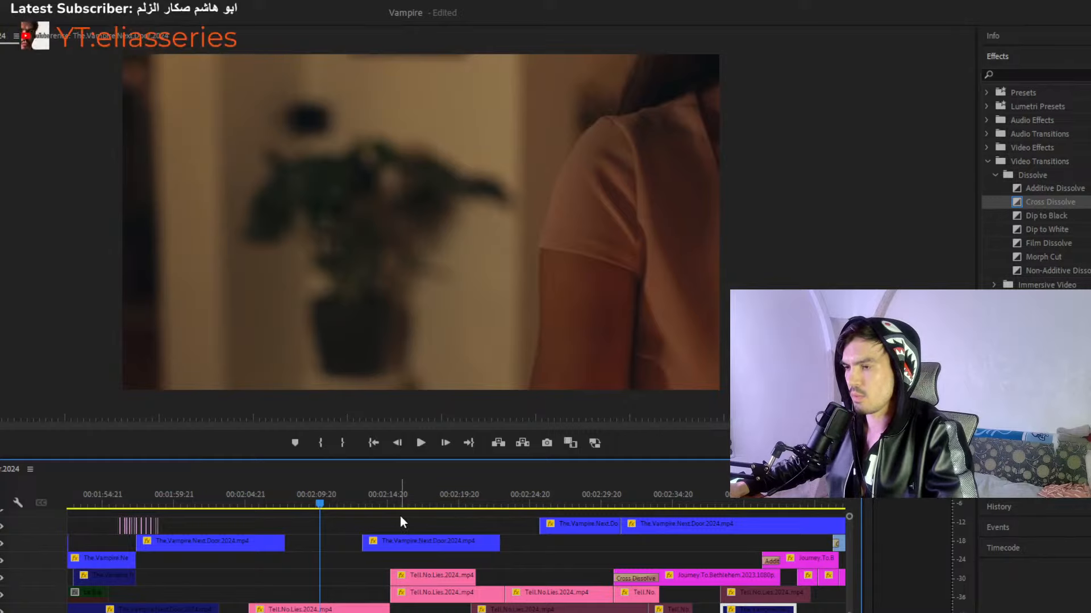
pyautogui.moveTo(391, 542); pyautogui.dragTo(313, 544)
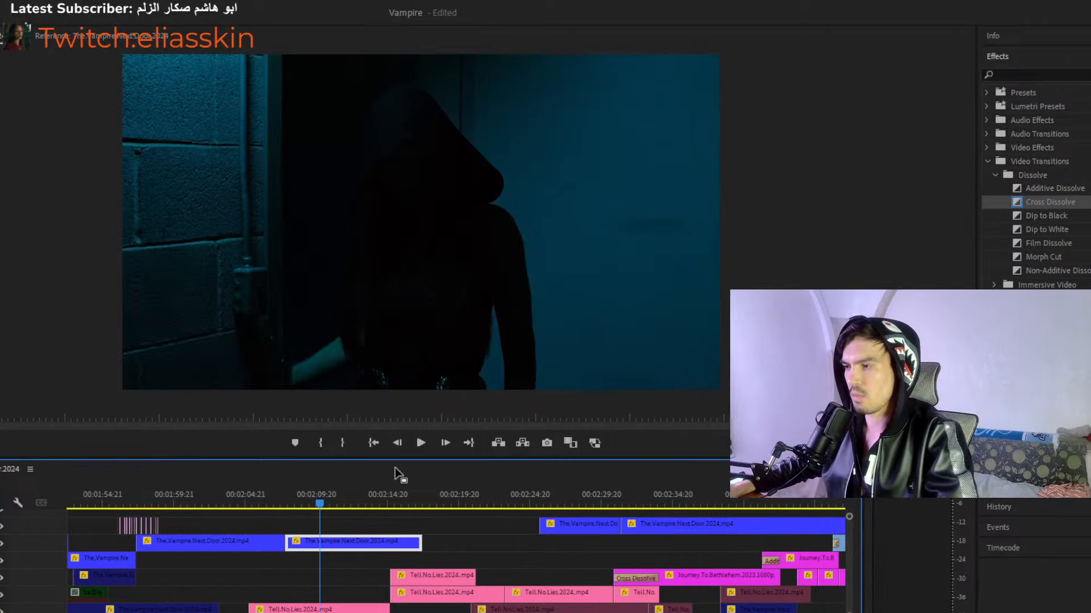
pyautogui.press('space')
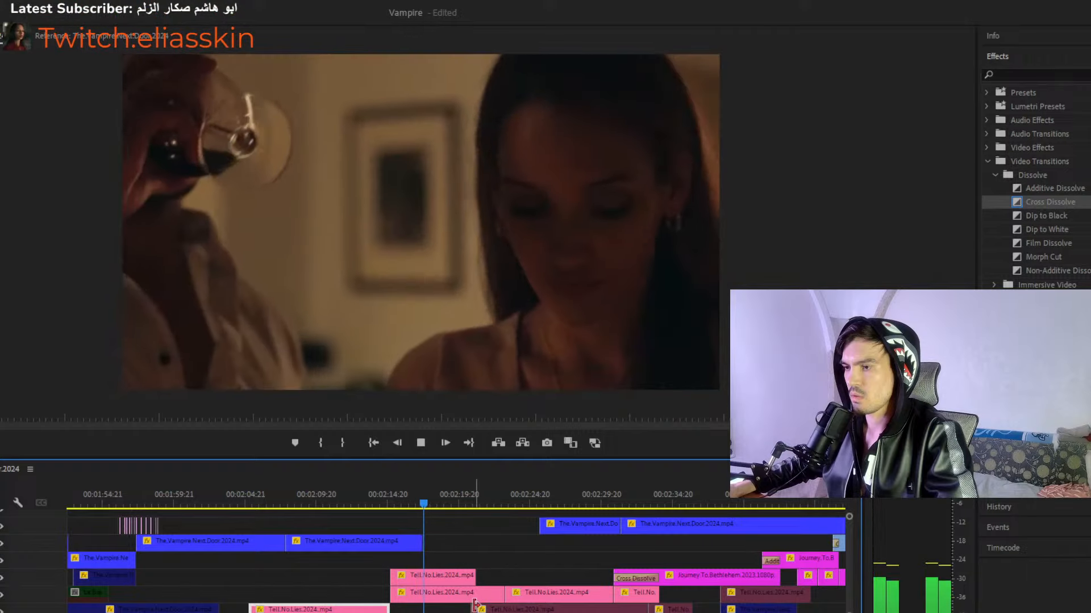
pyautogui.press('space')
# Move the storage-room clip one track down to follow the doorway clip at about 00:02:17, and preview it through its end.
pyautogui.moveTo(485, 510); pyautogui.dragTo(393, 504)
pyautogui.moveTo(562, 527); pyautogui.dragTo(450, 546)
pyautogui.moveTo(409, 500)
pyautogui.mouseDown()
pyautogui.moveTo(435, 503)
pyautogui.moveTo(416, 502)
pyautogui.mouseUp()
pyautogui.press('space')
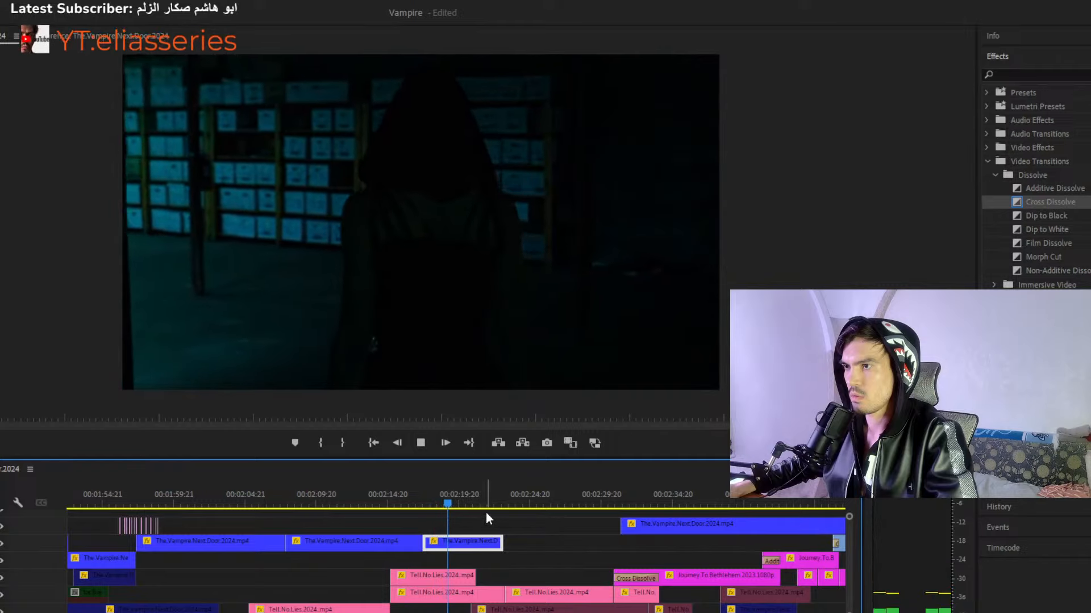
pyautogui.click(501, 502)
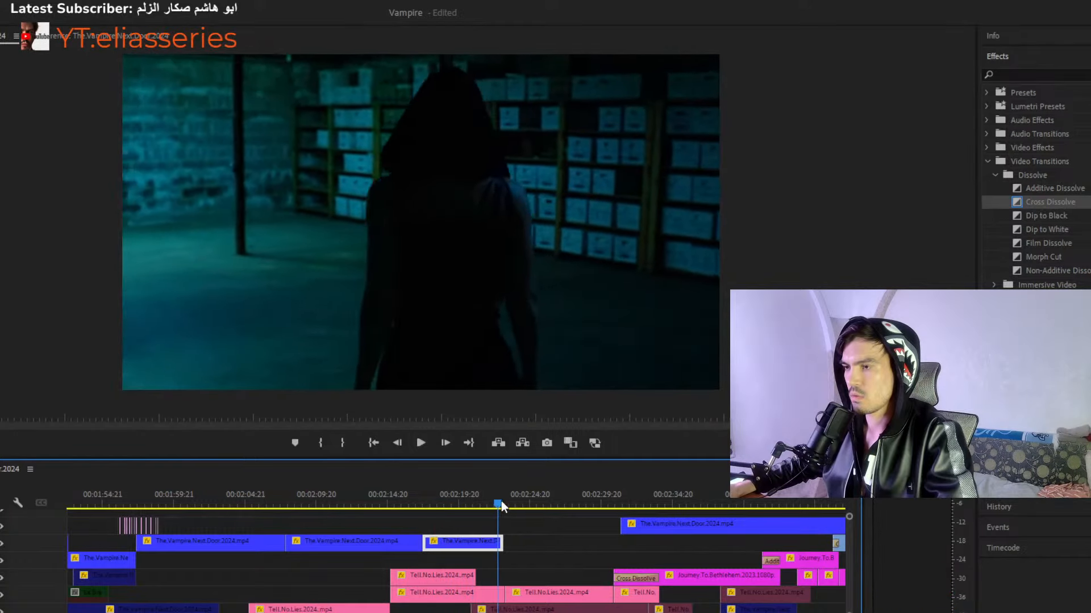
# Move the remaining top-track Vampire clips to a lower track starting at about 00:03:32.
pyautogui.press('-')
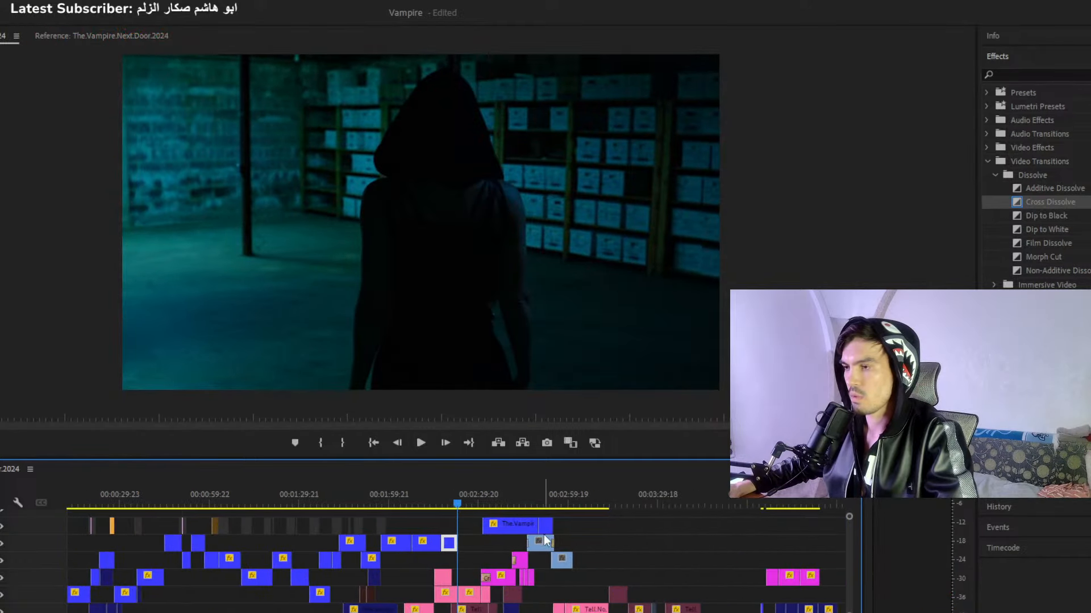
pyautogui.click(523, 502)
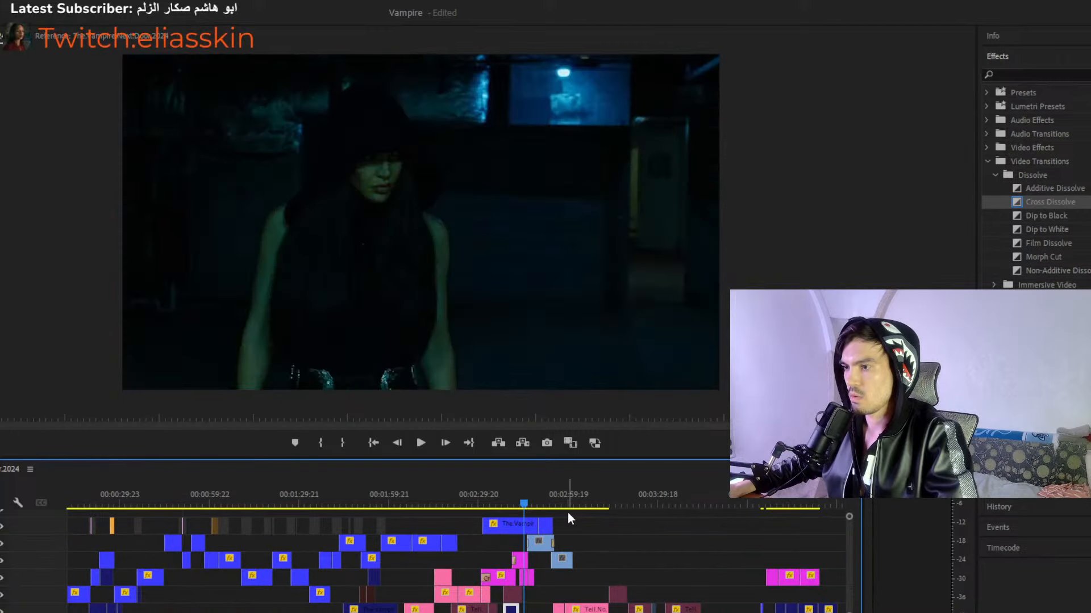
pyautogui.moveTo(541, 500); pyautogui.dragTo(713, 593)
pyautogui.click(520, 525)
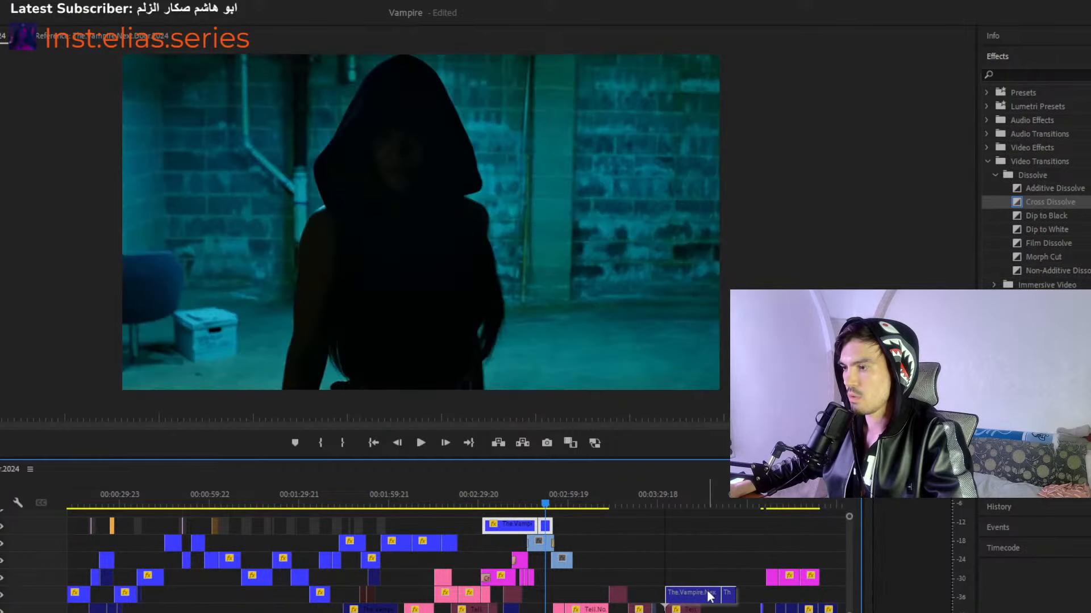
pyautogui.click(676, 504)
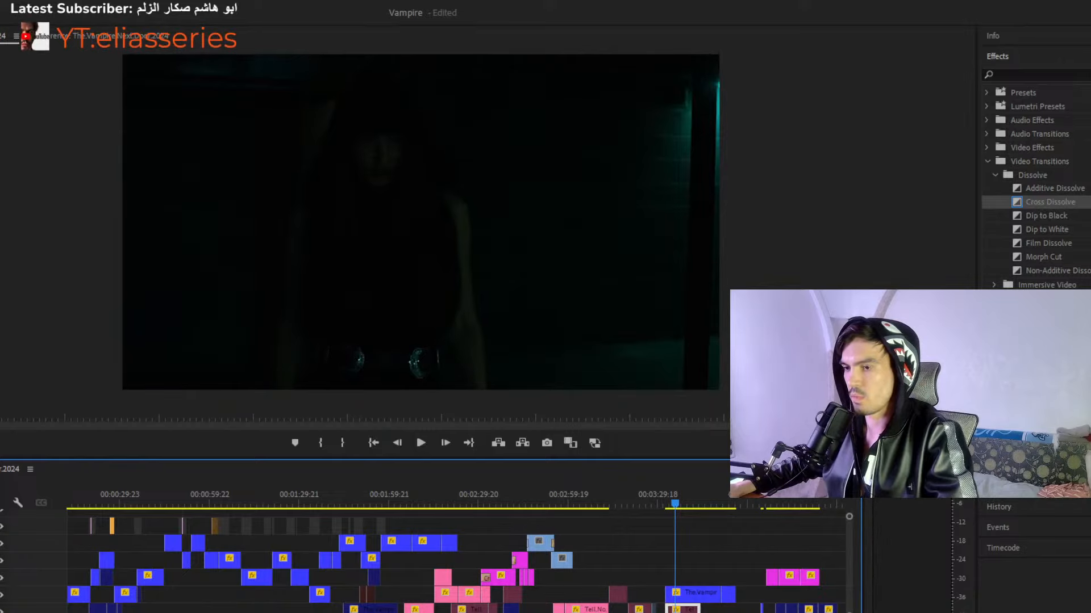
# Examine the footage from about 00:04:07 to the start of the Winter.King clips near 00:04:47.
pyautogui.press('=')
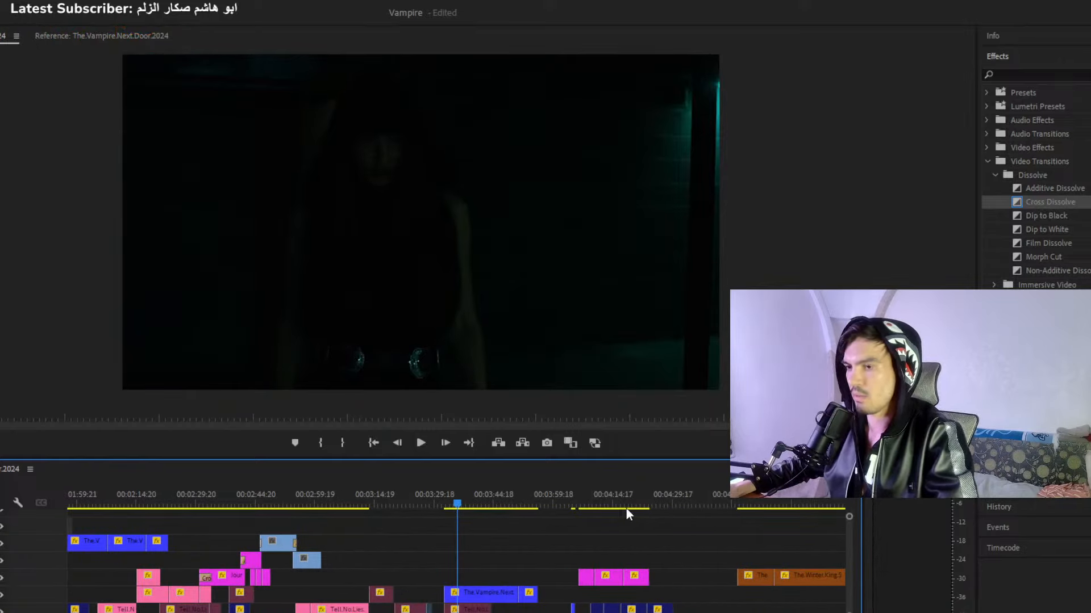
pyautogui.moveTo(584, 496); pyautogui.dragTo(741, 512)
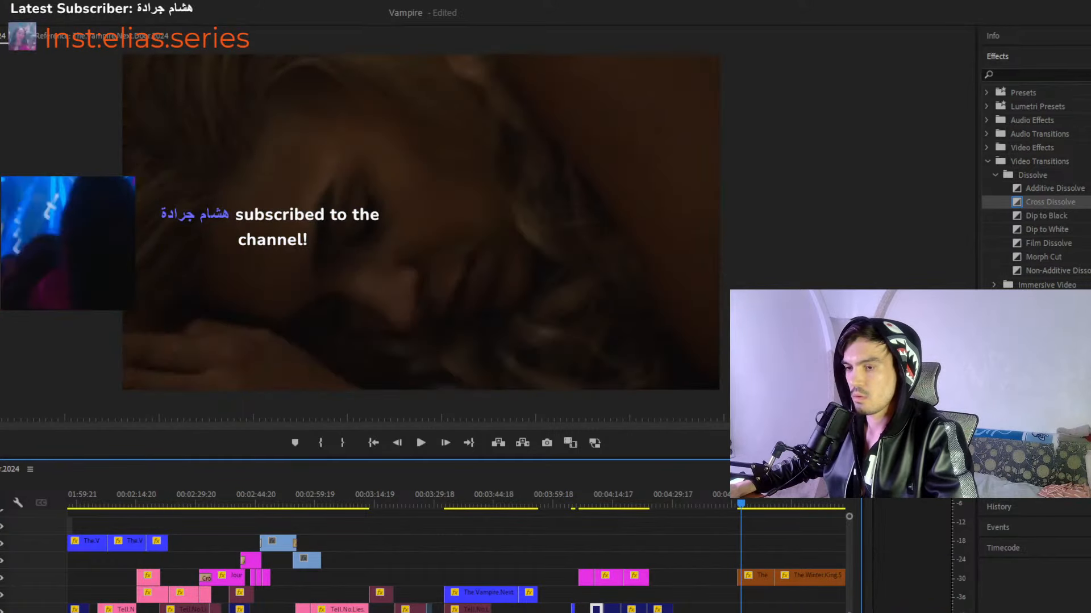
pyautogui.press('-')
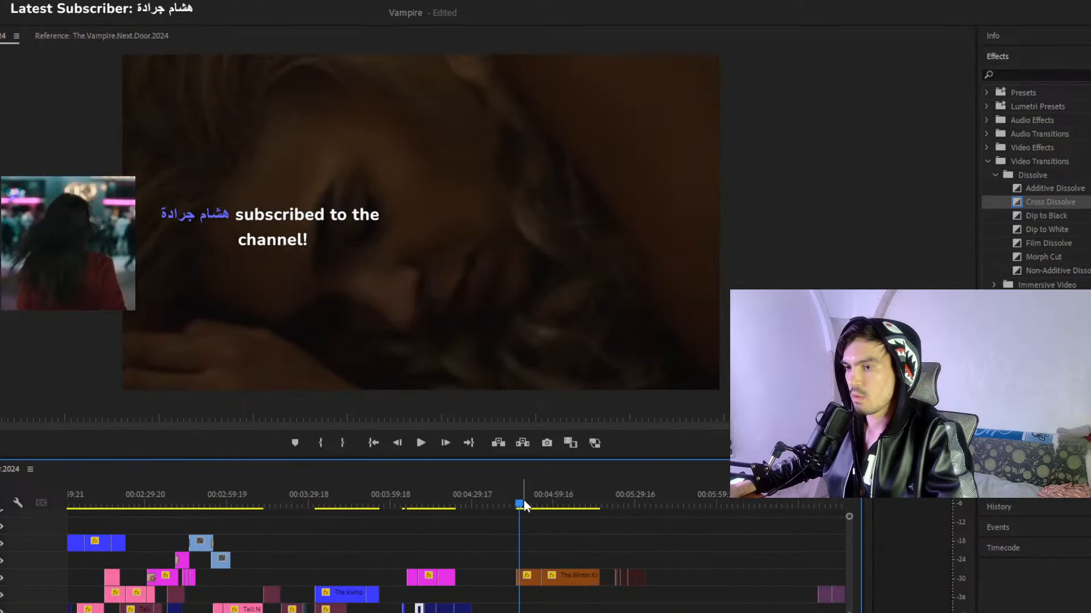
pyautogui.moveTo(546, 508); pyautogui.dragTo(391, 526)
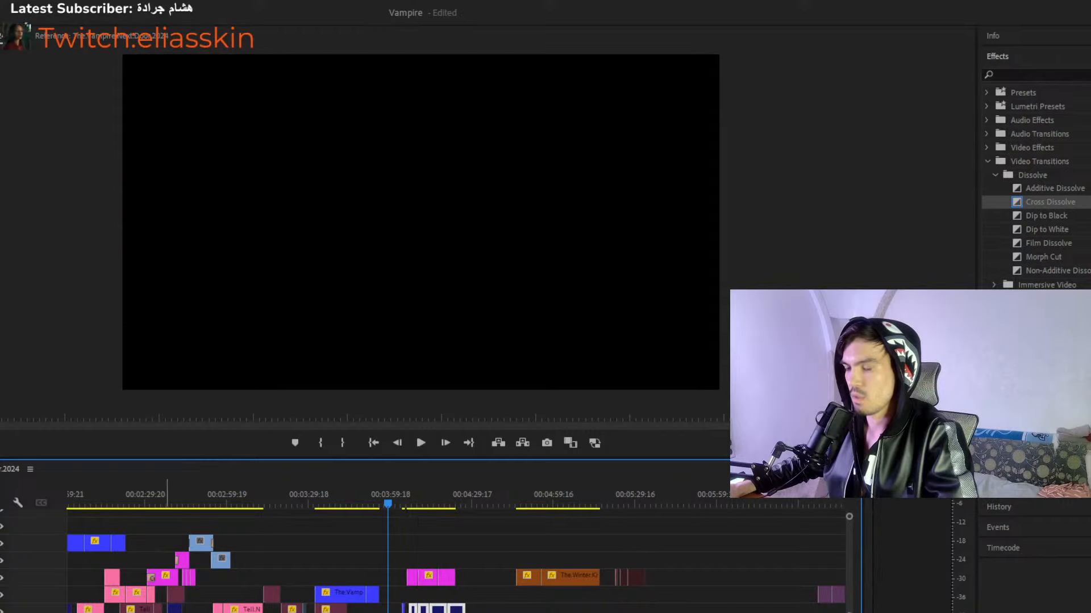
# Shift the disabled Vampire clips below the Journey.To.Bethlehem footage earlier to adjoin the short window clip near 00:04:05.
pyautogui.press('-')
pyautogui.press('-')
pyautogui.press('-')
pyautogui.press('-')
pyautogui.press('=')
pyautogui.press('=')
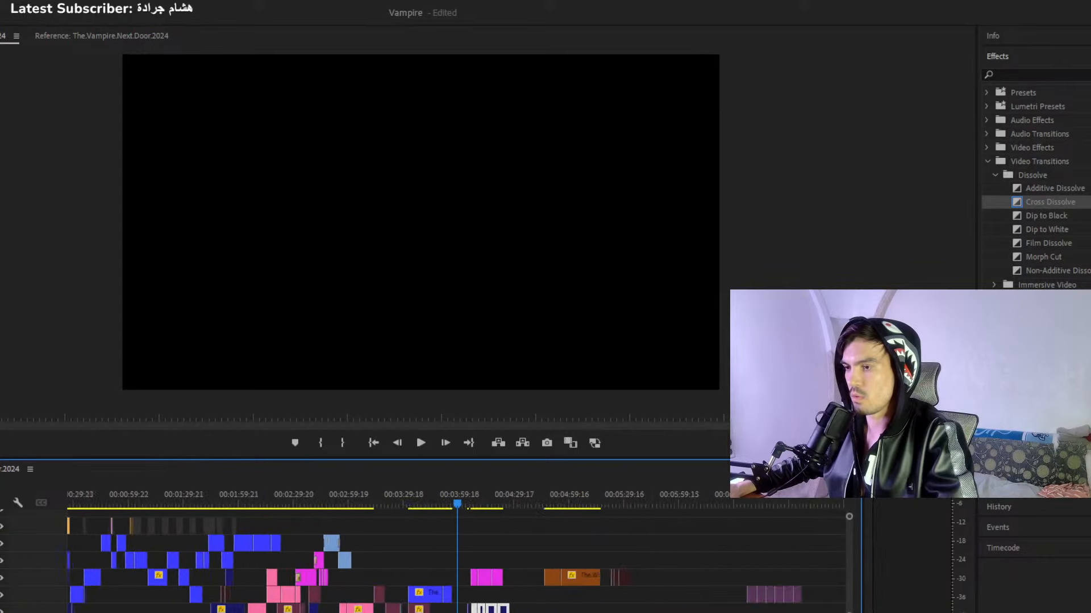
pyautogui.press('=')
pyautogui.press('=')
pyautogui.press('=')
pyautogui.press('=')
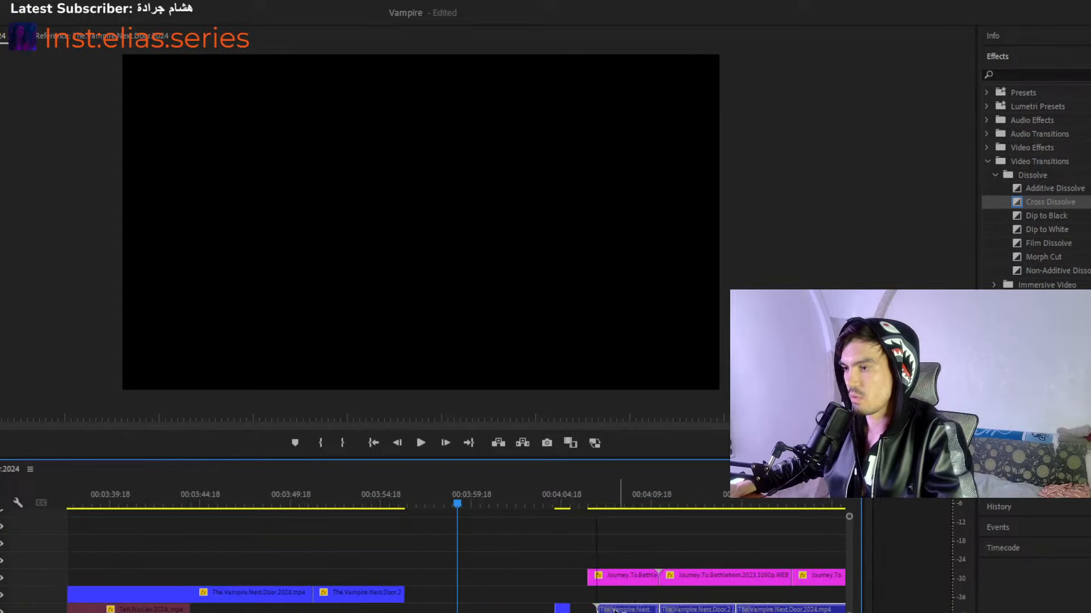
pyautogui.moveTo(613, 610); pyautogui.dragTo(584, 610)
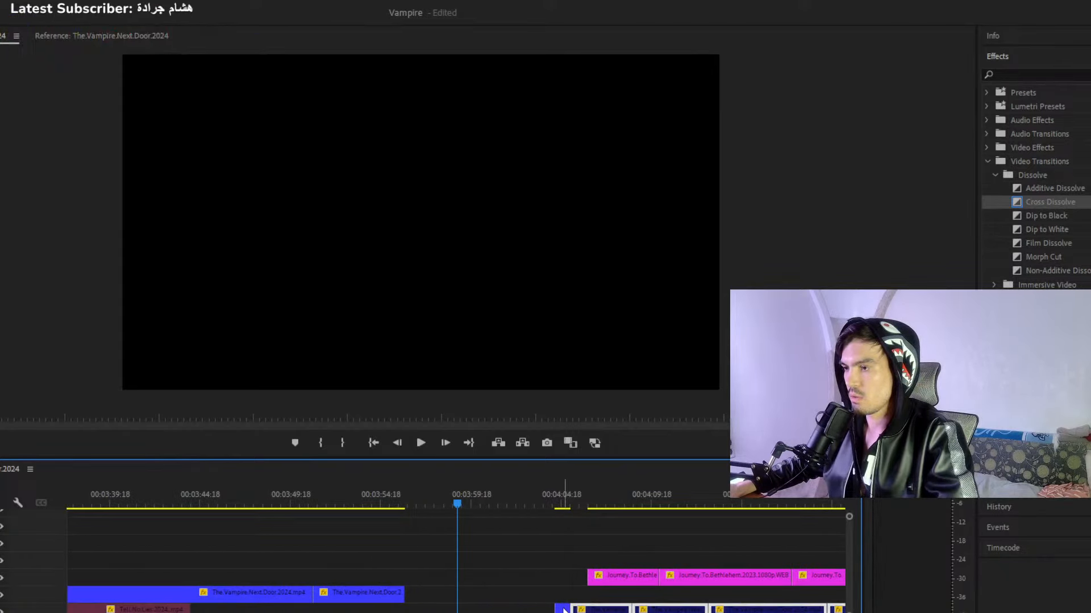
# Move the short window clip and the adjoining Vampire clips to about 00:03:59, enable the disabled ones, and preview them.
pyautogui.press('-')
pyautogui.press('-')
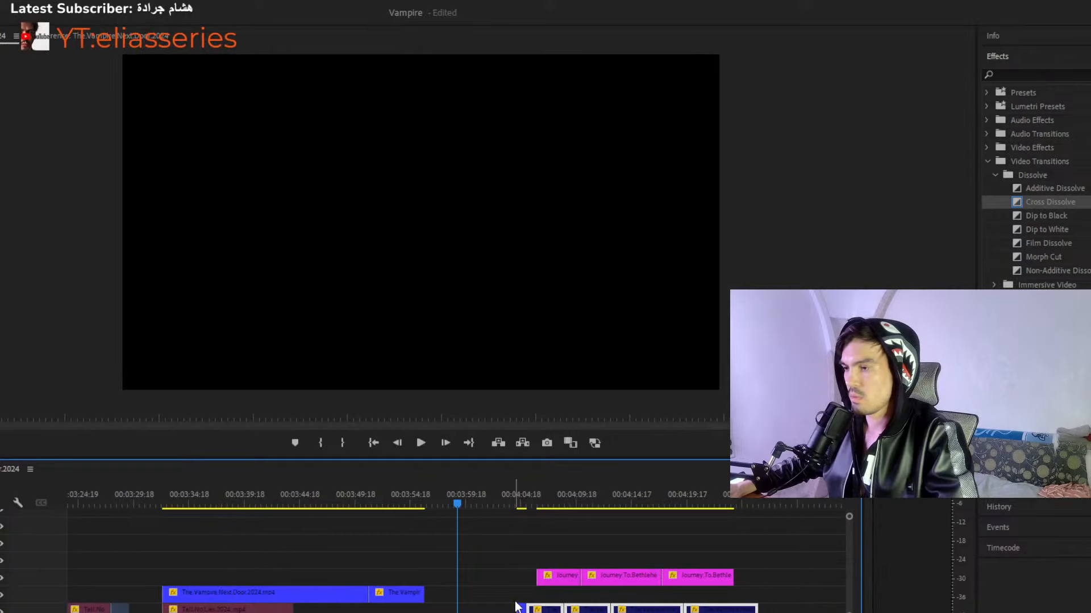
pyautogui.click(522, 609)
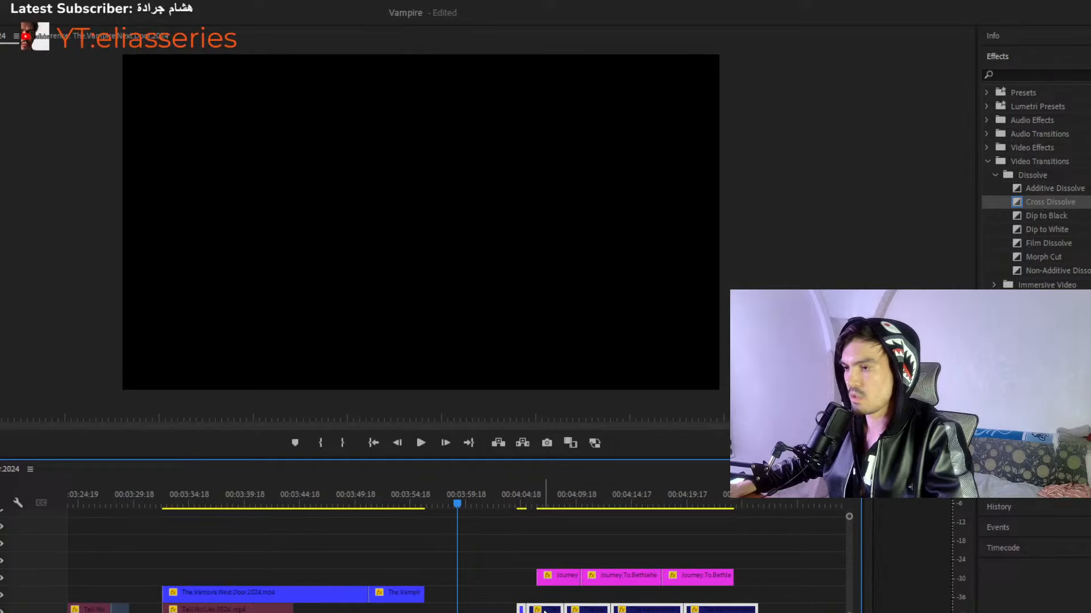
pyautogui.moveTo(639, 610); pyautogui.dragTo(627, 606)
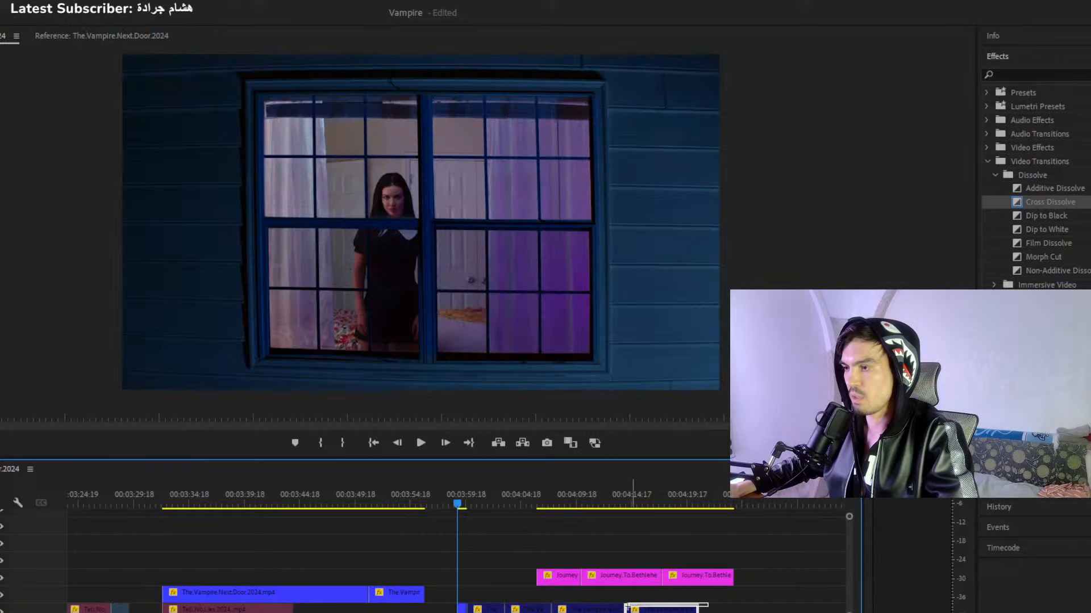
pyautogui.moveTo(497, 608); pyautogui.dragTo(493, 611)
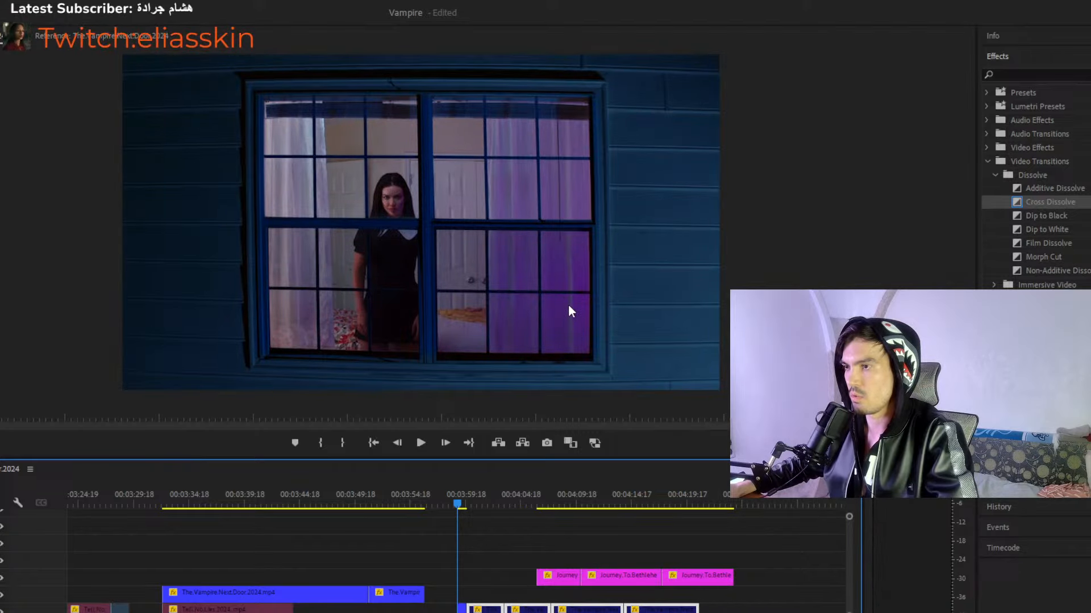
pyautogui.moveTo(470, 502); pyautogui.dragTo(497, 506)
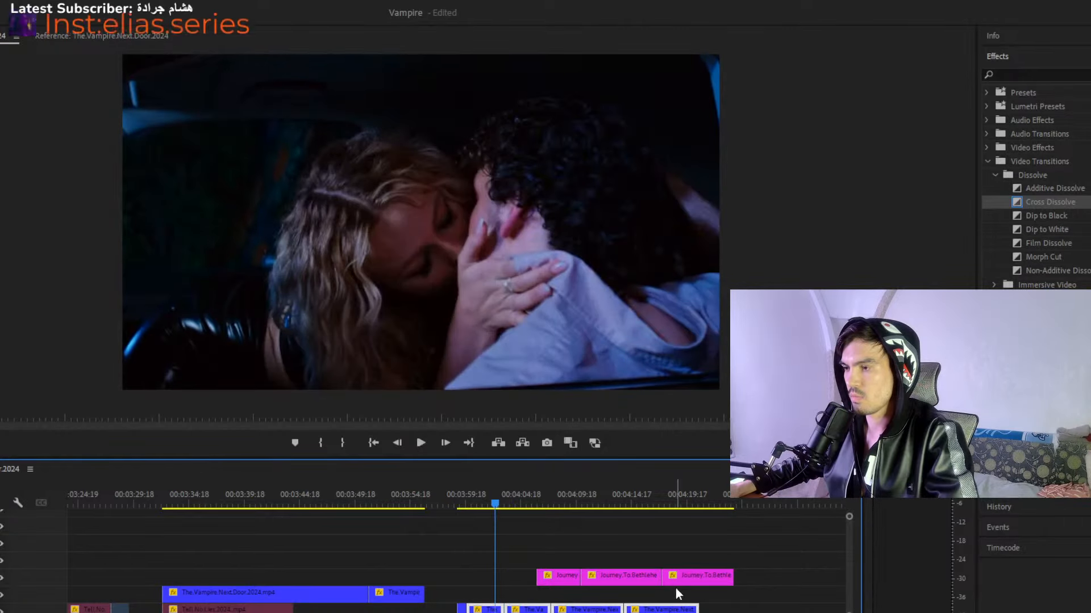
# Raise the window clip and its adjoining Vampire clips three tracks, starting at about 00:03:56 after the hooded-figure clips.
pyautogui.moveTo(667, 595); pyautogui.dragTo(518, 558)
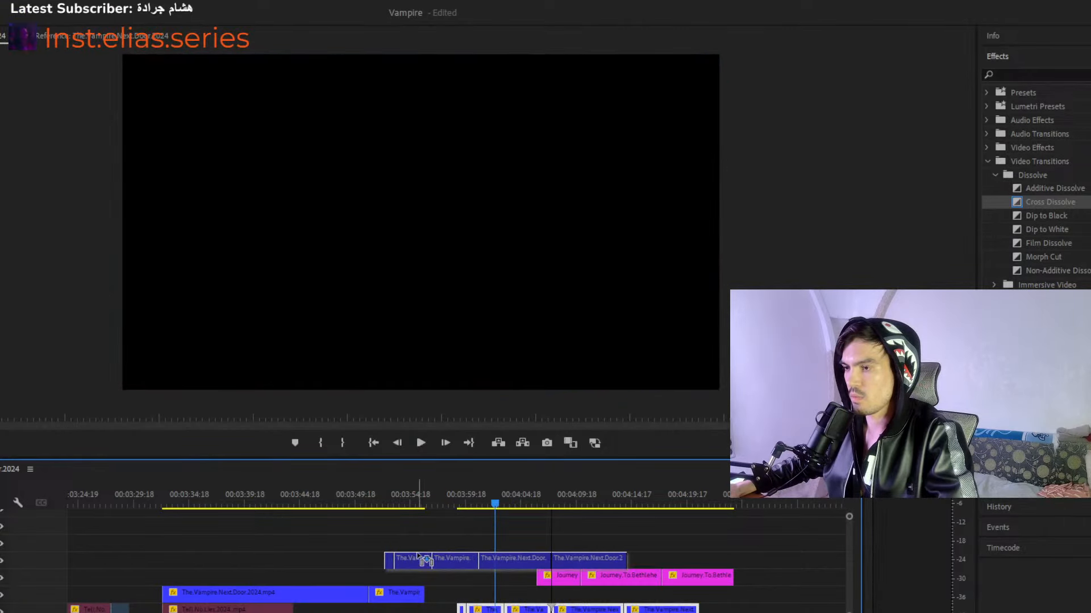
pyautogui.moveTo(475, 500); pyautogui.dragTo(445, 522)
pyautogui.moveTo(595, 527); pyautogui.dragTo(444, 552)
pyautogui.moveTo(399, 502); pyautogui.dragTo(431, 517)
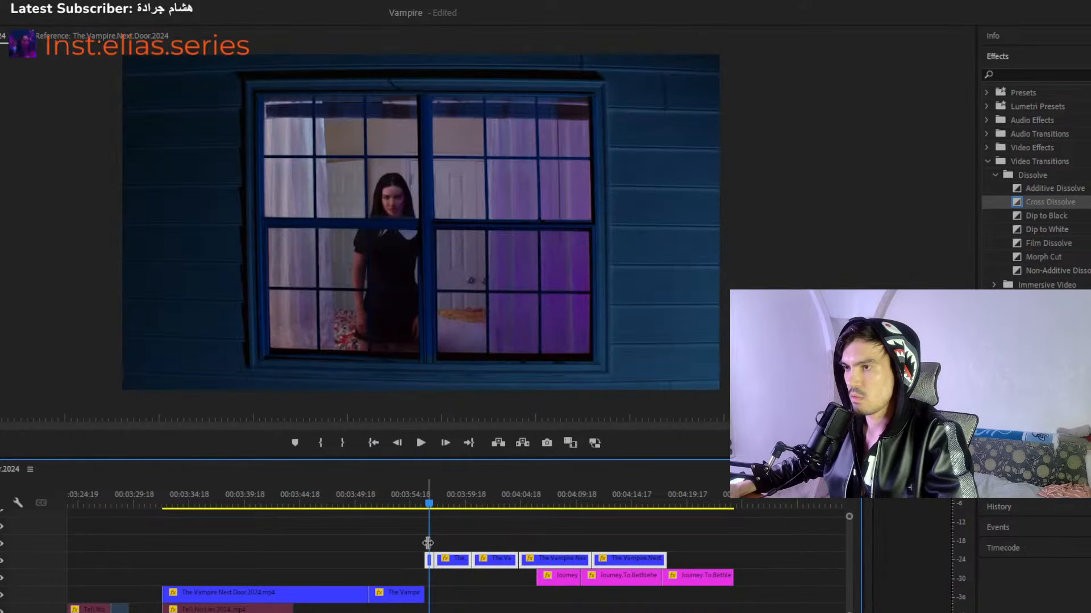
# Separate the short window clip from its group and place it directly after the storage-room clip near 00:02:23.
pyautogui.moveTo(430, 562); pyautogui.dragTo(442, 523)
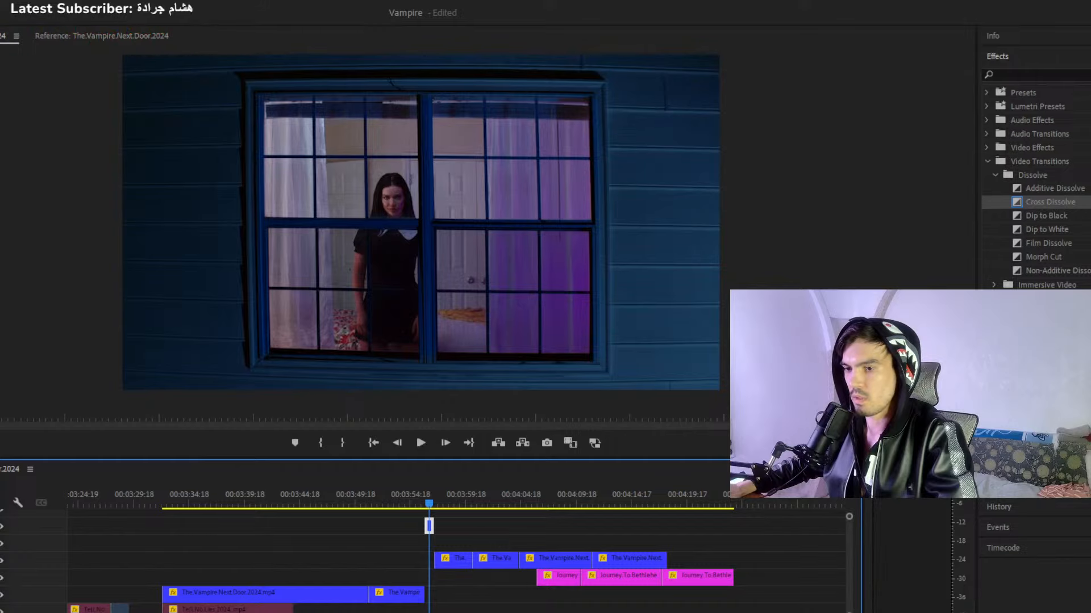
pyautogui.press('-')
pyautogui.press('-')
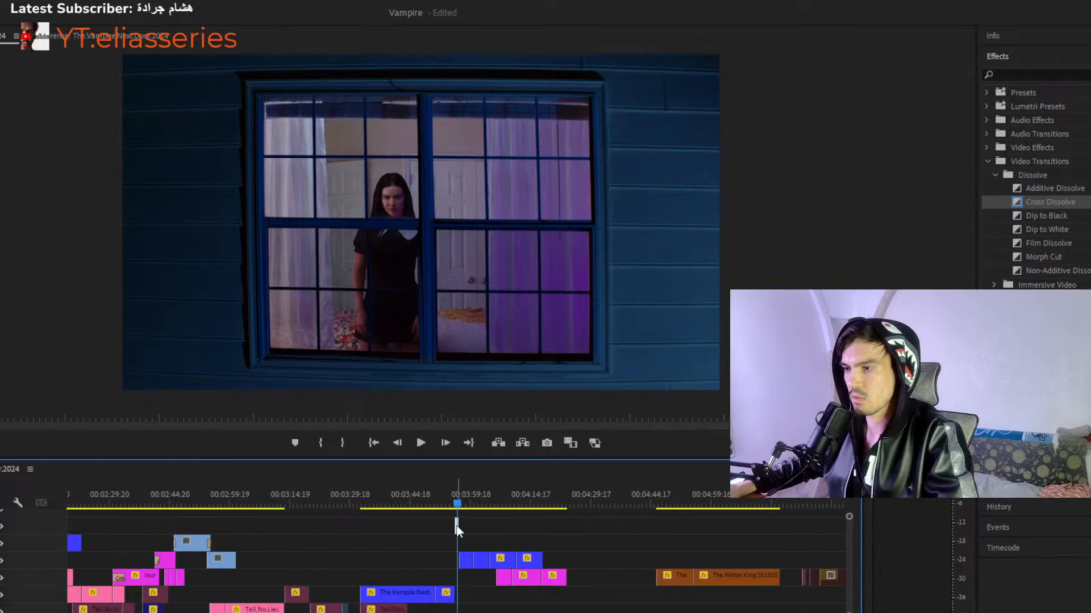
pyautogui.moveTo(457, 530); pyautogui.dragTo(138, 549)
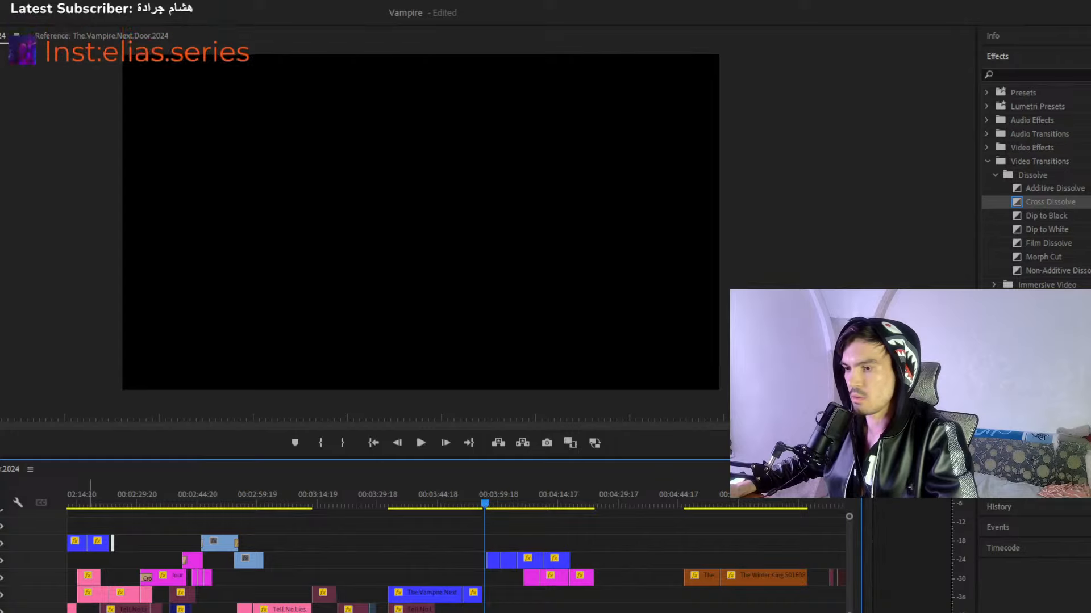
pyautogui.press('=')
pyautogui.press('=')
pyautogui.press('=')
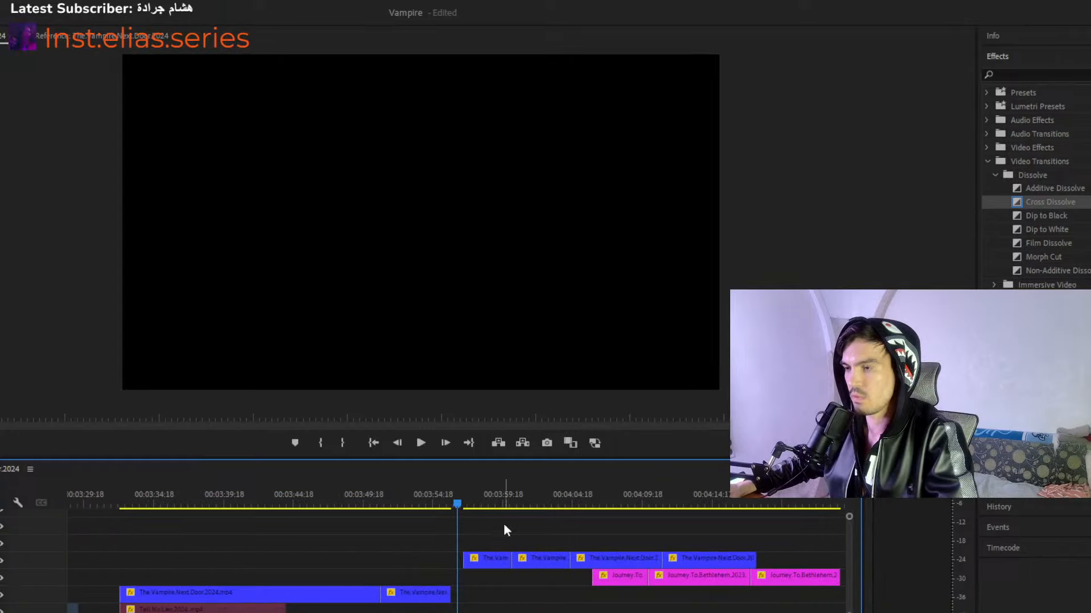
# Move the disabled Vampire clips from near the sequence start to about 00:02:28 on the storage-room clip's track and enable them.
pyautogui.moveTo(467, 495); pyautogui.dragTo(500, 514)
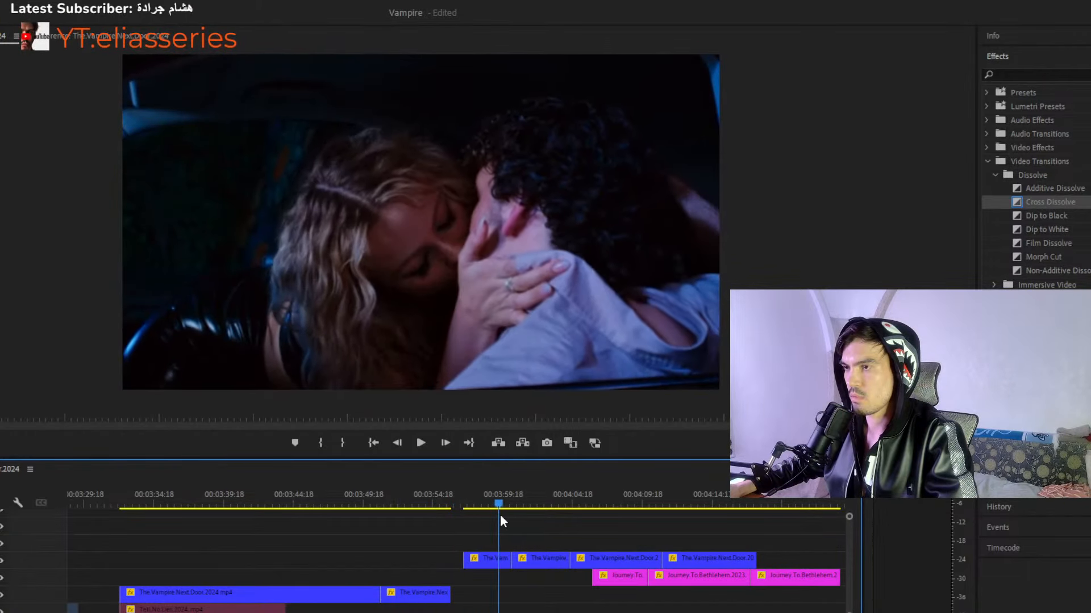
pyautogui.press('-')
pyautogui.press('-')
pyautogui.press('-')
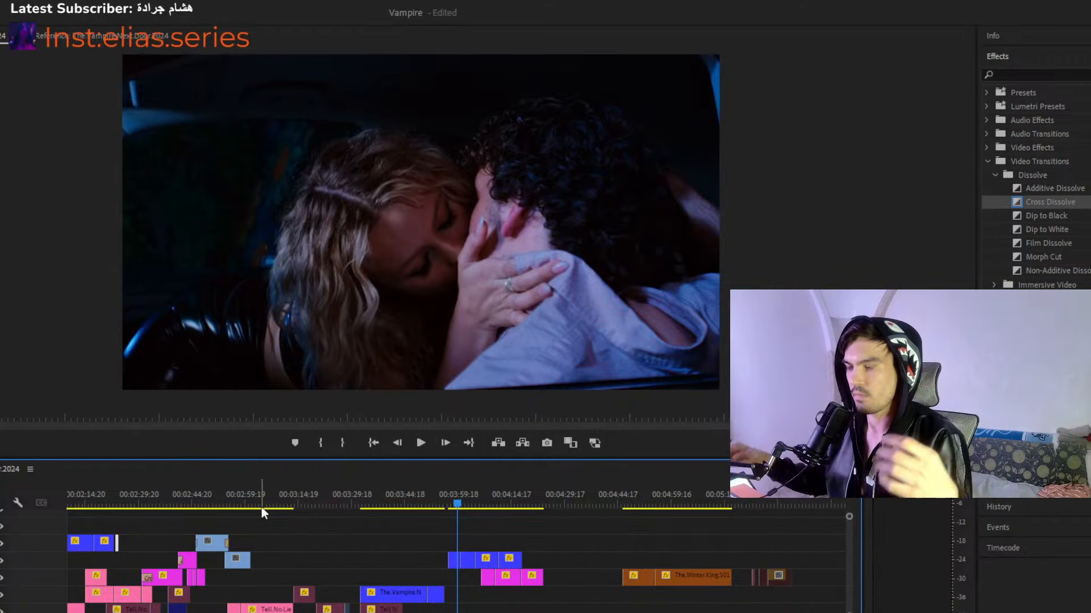
pyautogui.click(167, 505)
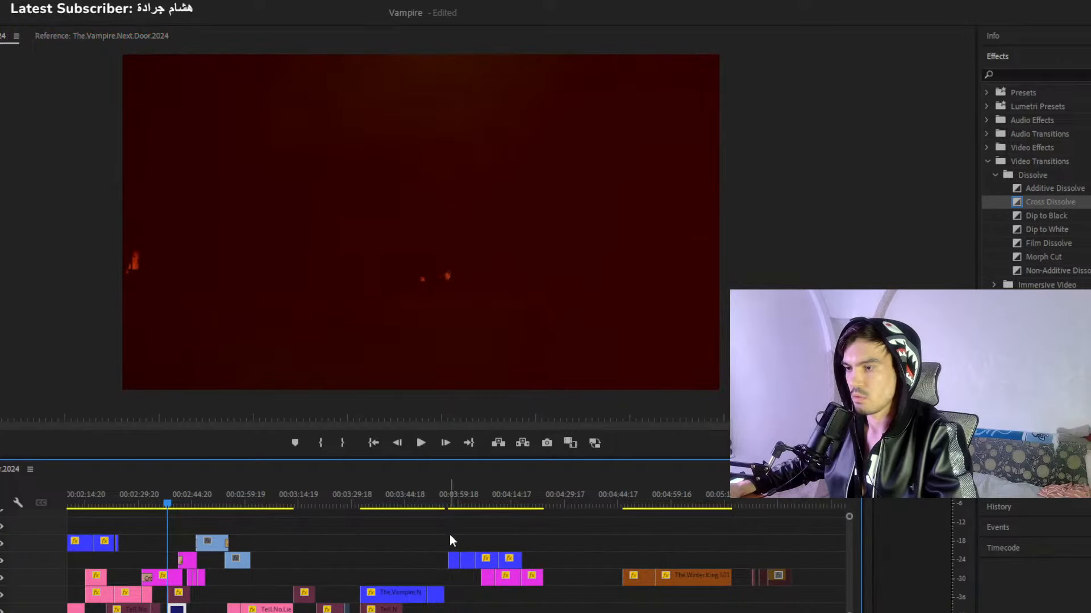
pyautogui.press('-')
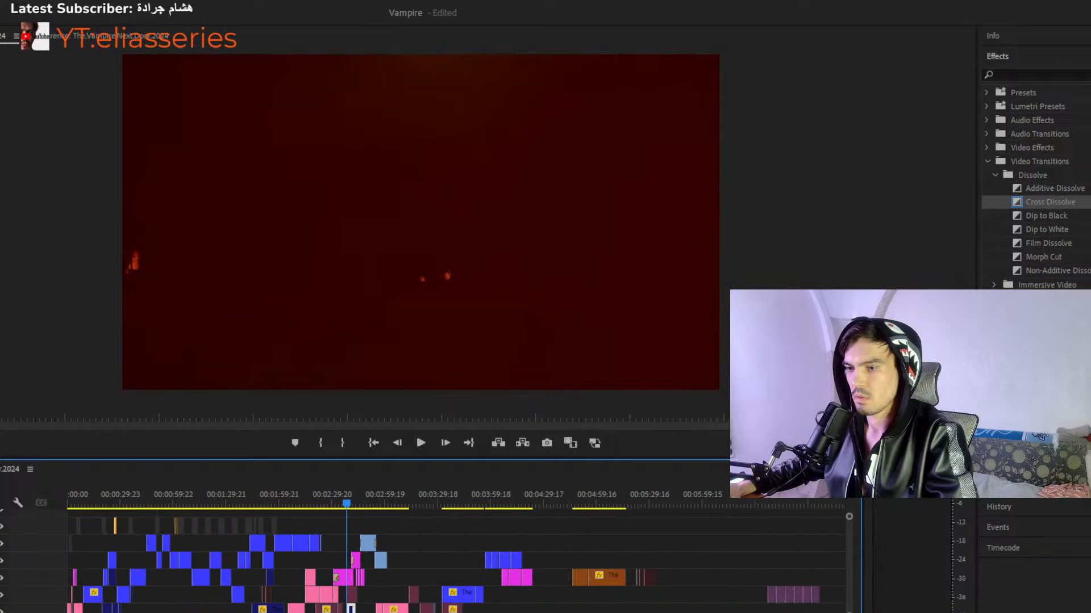
pyautogui.moveTo(122, 610); pyautogui.dragTo(219, 609)
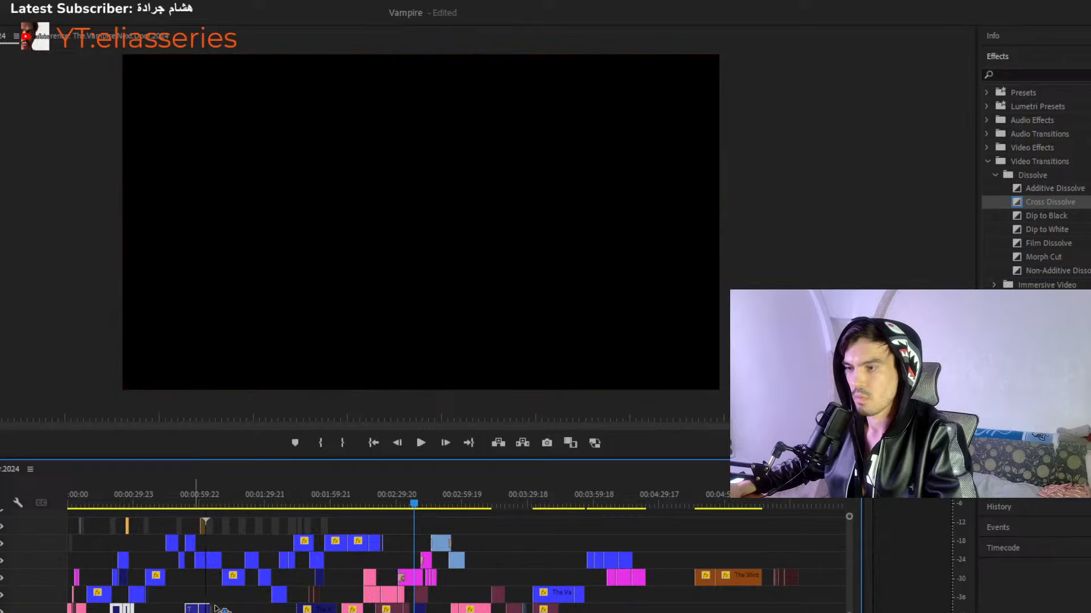
pyautogui.moveTo(405, 540); pyautogui.dragTo(405, 542)
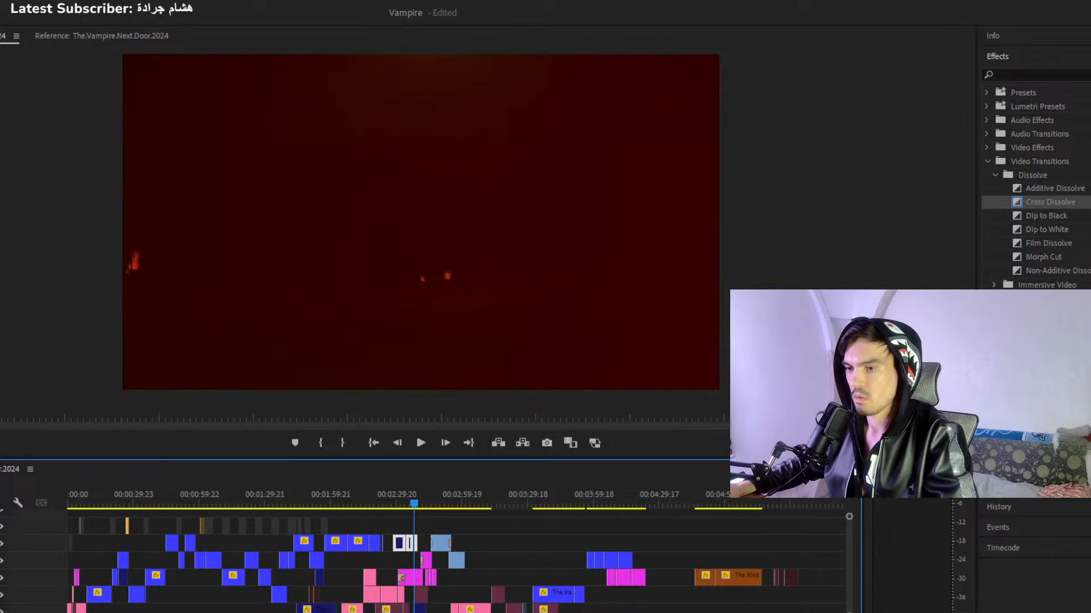
pyautogui.press('=')
pyautogui.press('=')
pyautogui.press('=')
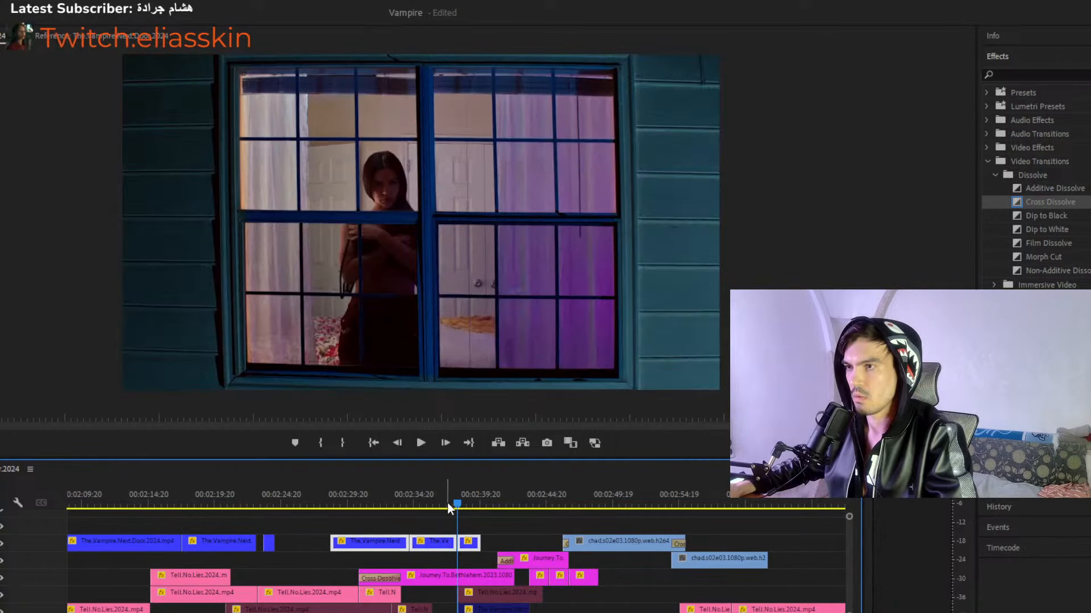
# Place the first two enabled Vampire clips above the chad footage at about 00:02:44 and the window clip directly after the short window clip.
pyautogui.moveTo(388, 542); pyautogui.dragTo(605, 525)
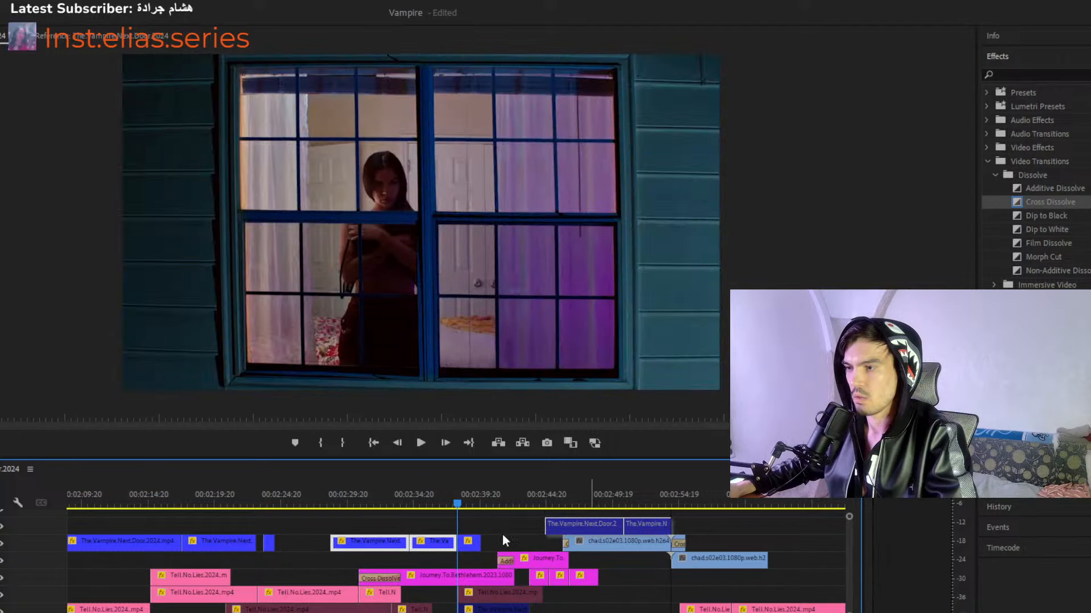
pyautogui.moveTo(469, 543); pyautogui.dragTo(180, 492)
pyautogui.click(270, 504)
pyautogui.press('space')
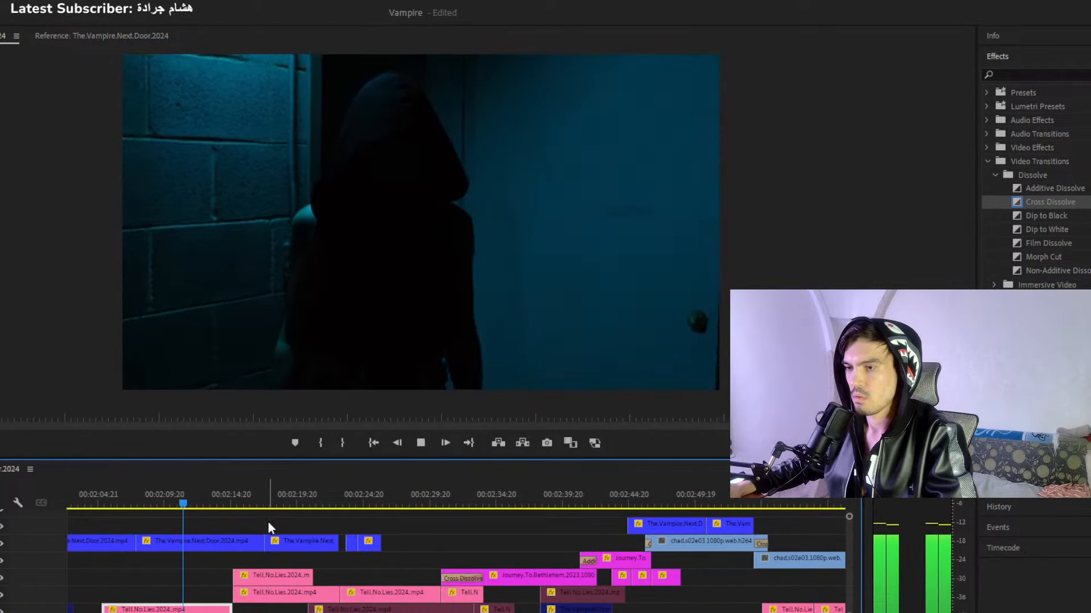
# Lower the storage-room clip one track and park the second hooded-figure clip, disabled, beneath the first at about 00:01:58.
pyautogui.moveTo(312, 540); pyautogui.dragTo(312, 558)
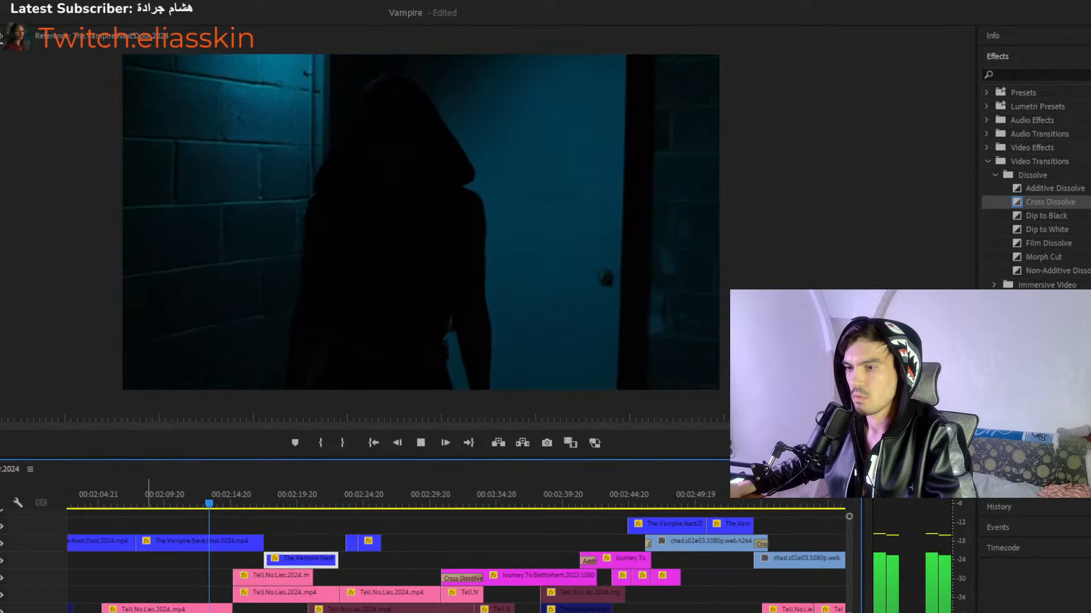
pyautogui.scroll(-2, 567, 541)
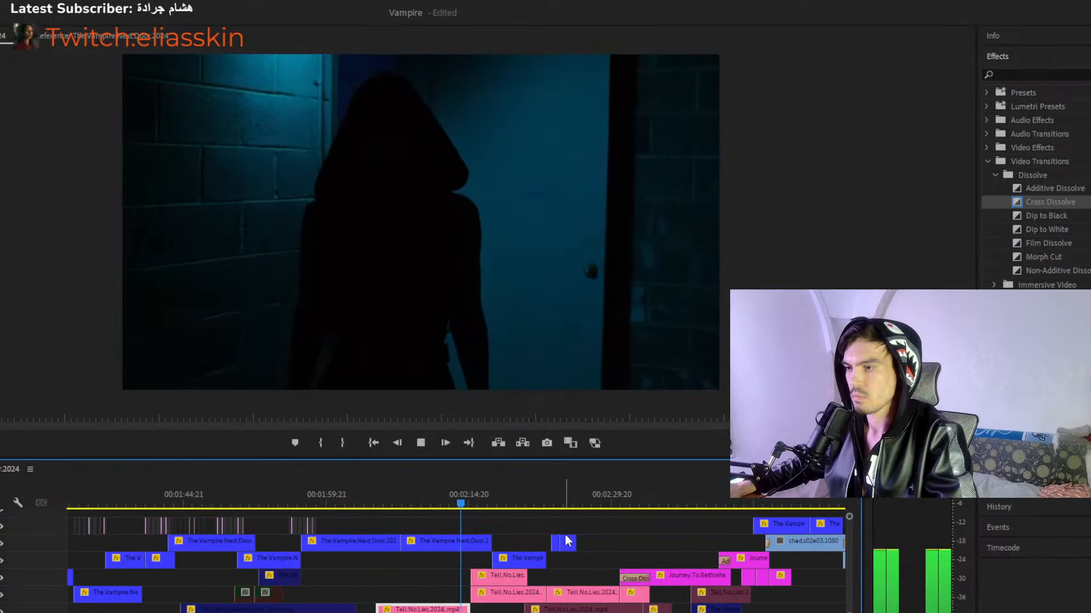
pyautogui.click(395, 499)
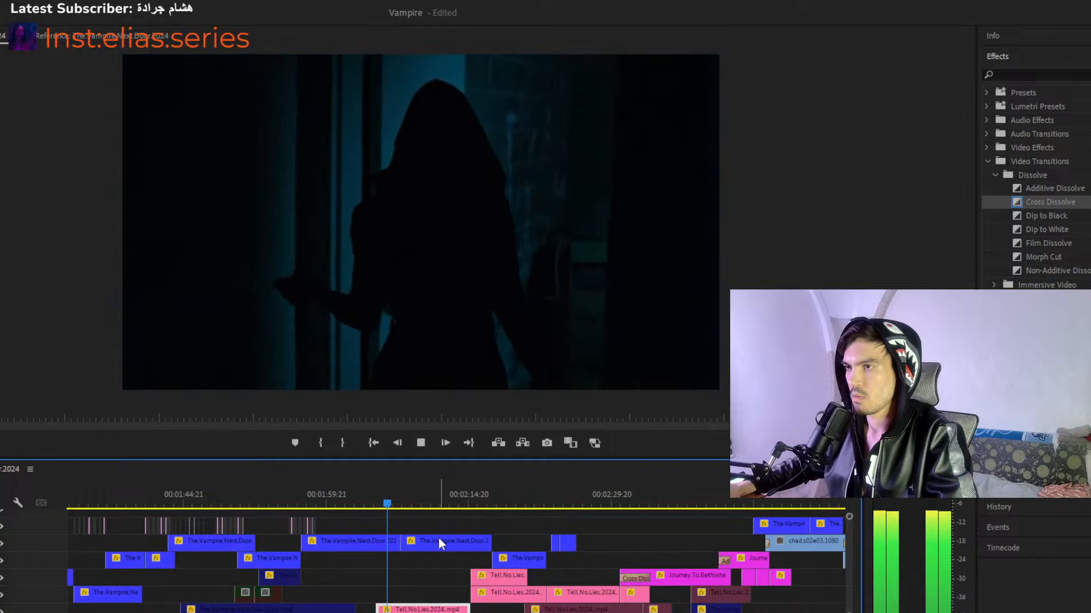
pyautogui.click(428, 542)
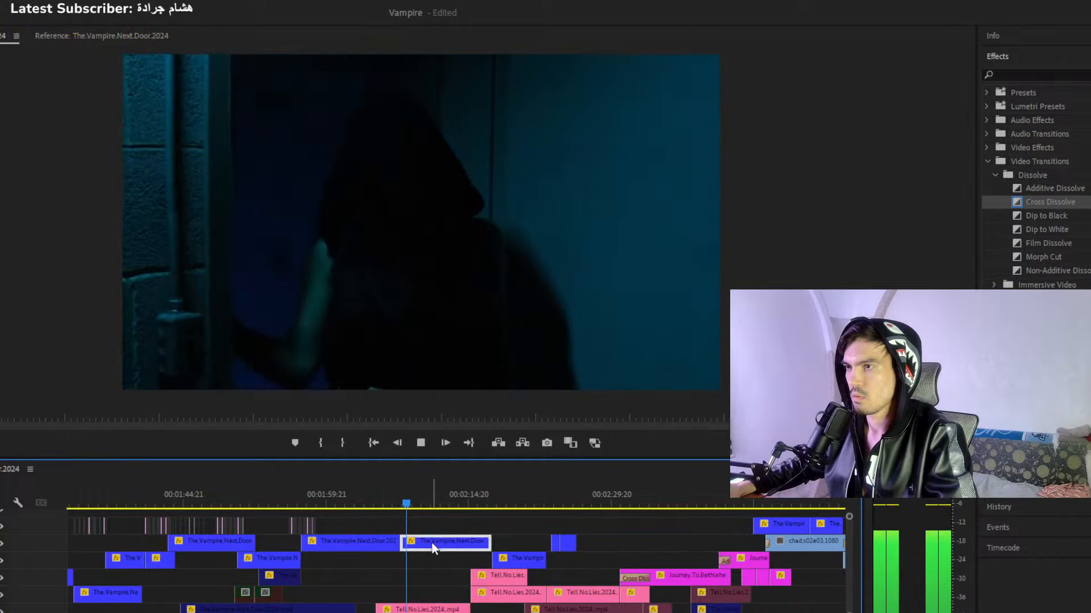
pyautogui.moveTo(432, 543); pyautogui.dragTo(371, 549)
pyautogui.click(393, 506)
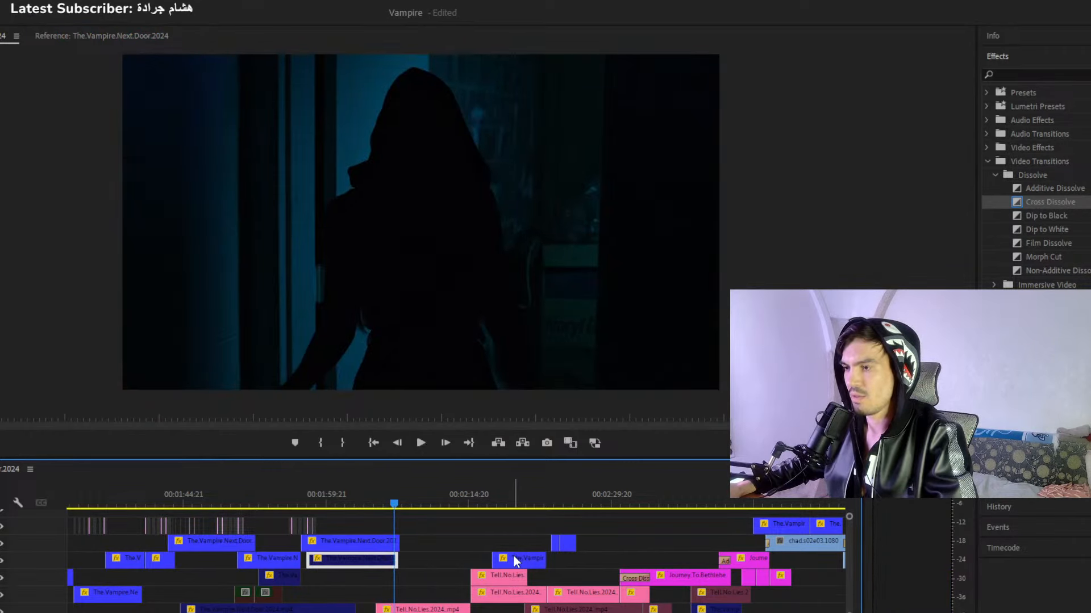
# Place the storage-room clip directly after the first hooded-figure clip at about 00:02:07 and preview the cut.
pyautogui.moveTo(514, 555); pyautogui.dragTo(426, 543)
pyautogui.click(407, 504)
pyautogui.press('space')
pyautogui.click(389, 503)
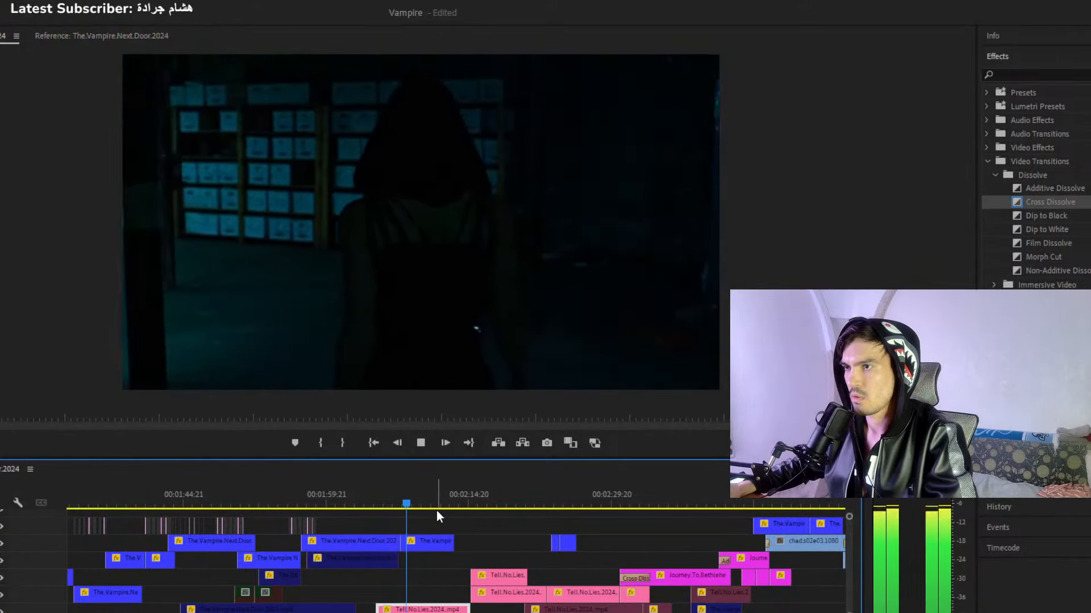
pyautogui.click(448, 502)
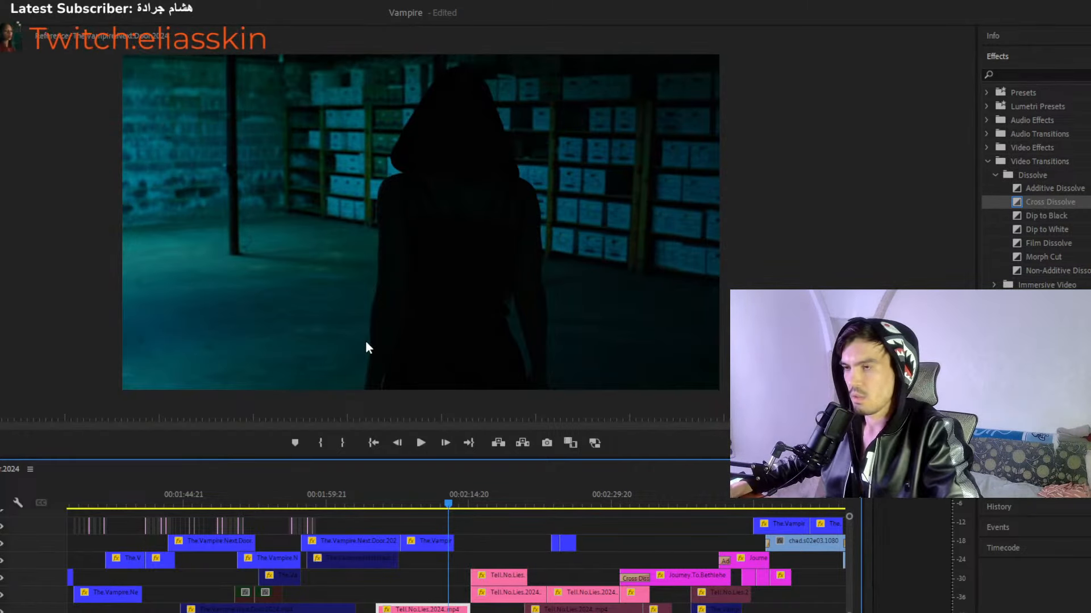
# Move the two adjoining window clips one track below the storage-room clip, aligning their end with its end near 00:02:13.
pyautogui.press('=')
pyautogui.press('=')
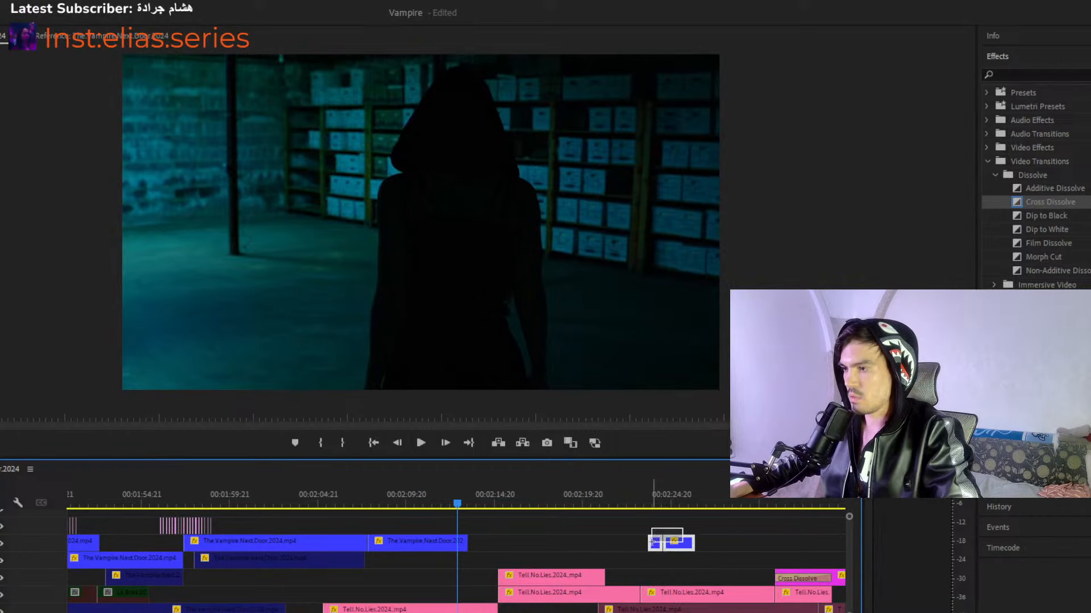
pyautogui.moveTo(685, 546); pyautogui.dragTo(498, 560)
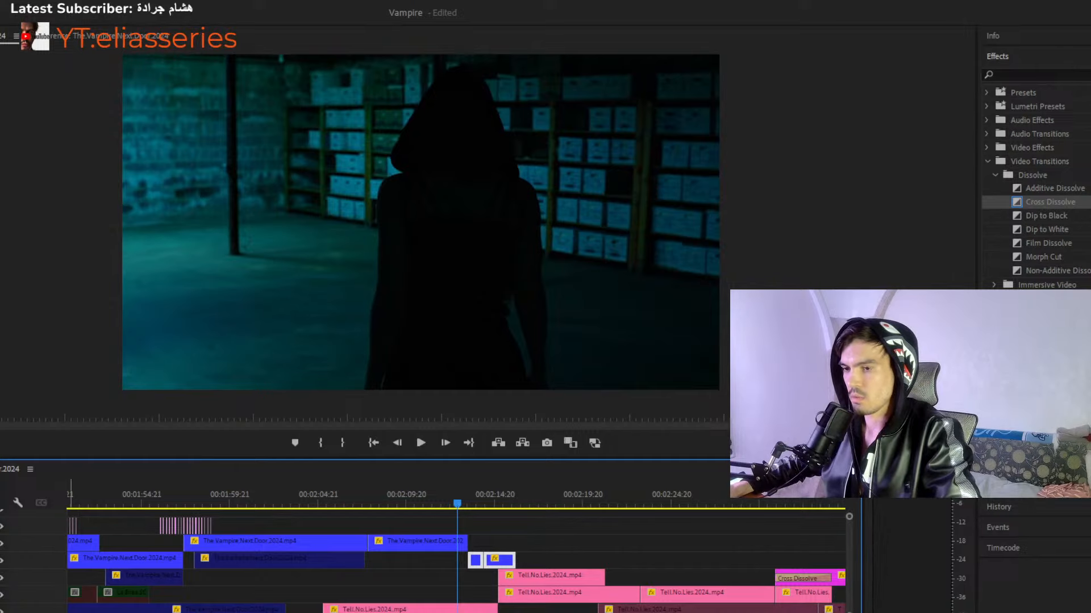
pyautogui.scroll(-3, 403, 523)
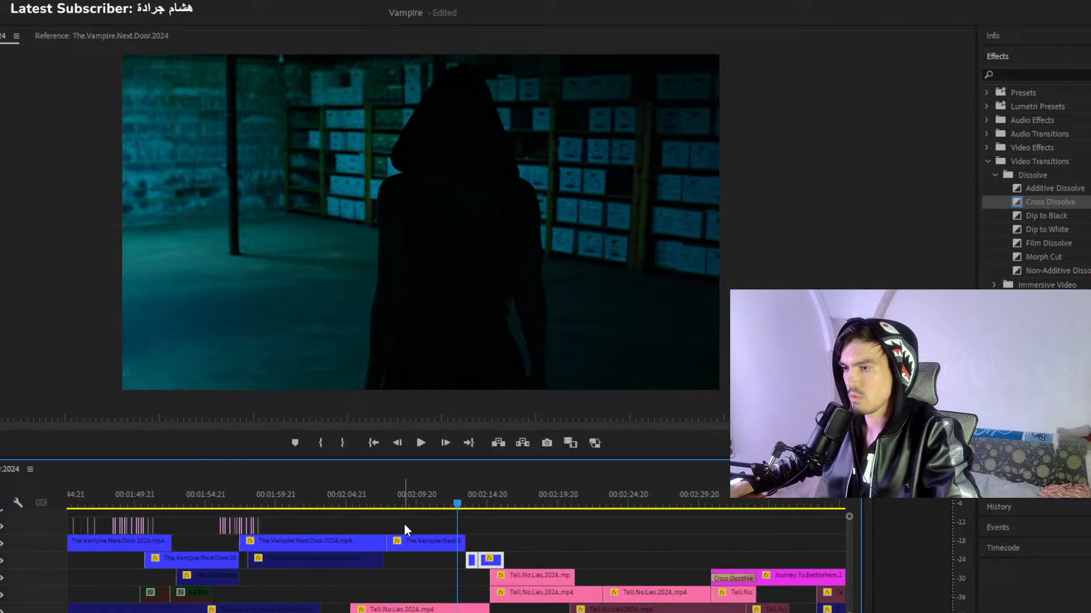
pyautogui.moveTo(467, 503)
pyautogui.mouseDown()
pyautogui.moveTo(487, 507)
pyautogui.moveTo(461, 513)
pyautogui.mouseUp()
pyautogui.moveTo(480, 550); pyautogui.dragTo(453, 560)
# Play and scrub through the Tell.No.Lies footage from about 00:02:14 to 00:02:31 to examine its shots and timing.
pyautogui.press('space')
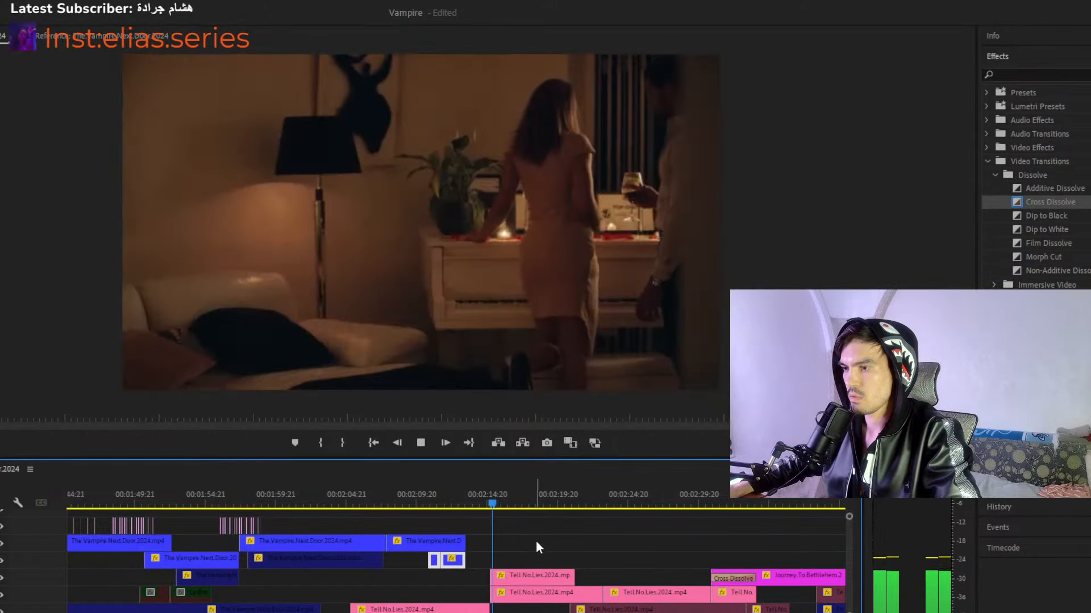
pyautogui.click(557, 496)
pyautogui.moveTo(557, 497); pyautogui.dragTo(744, 512)
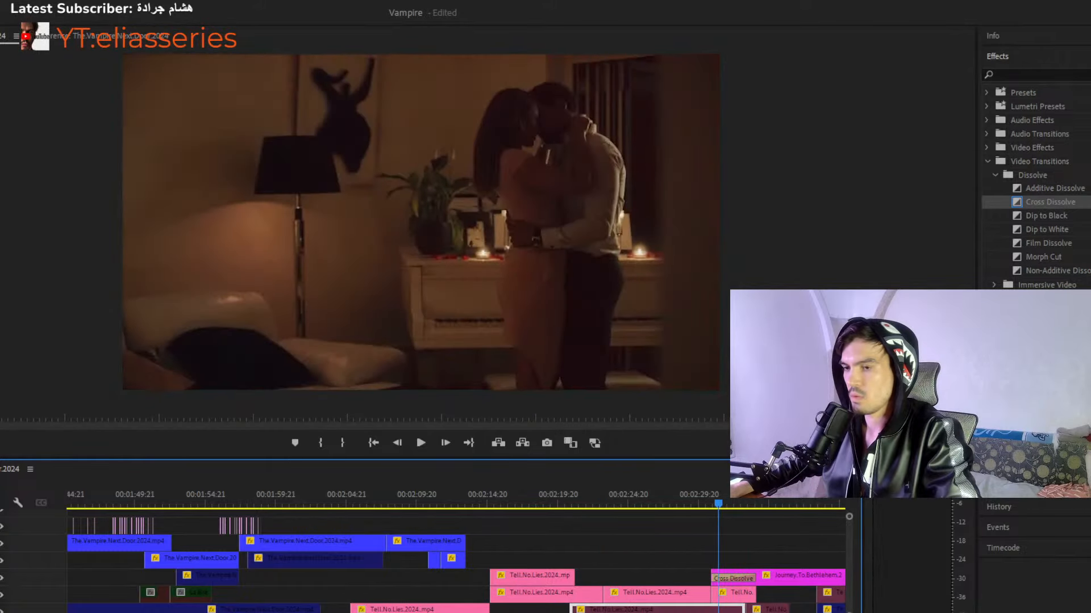
pyautogui.press('-')
pyautogui.moveTo(458, 506); pyautogui.dragTo(289, 504)
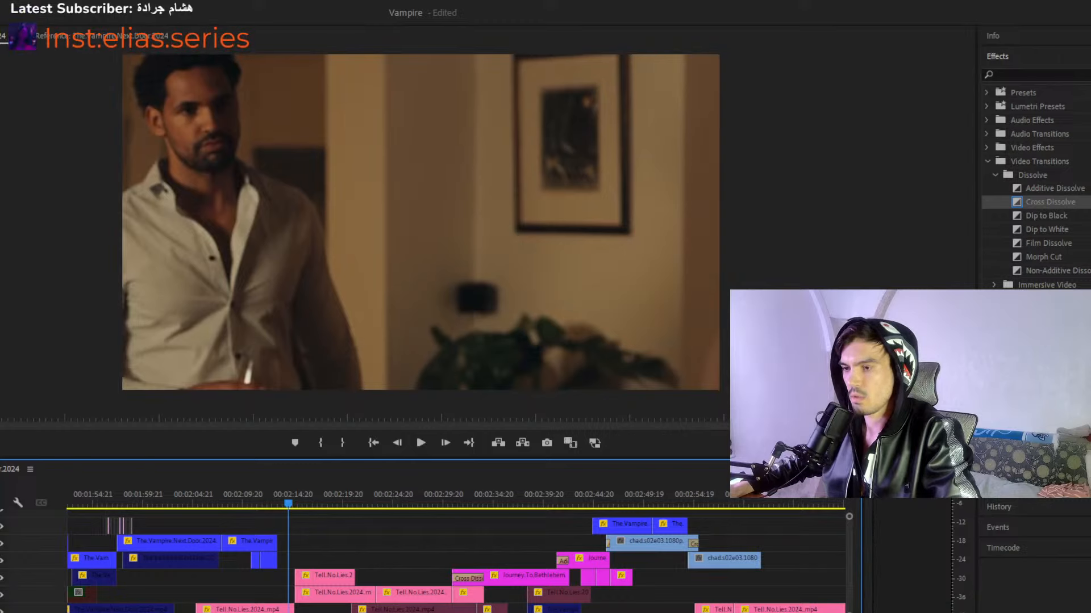
pyautogui.scroll(5, 454, 563)
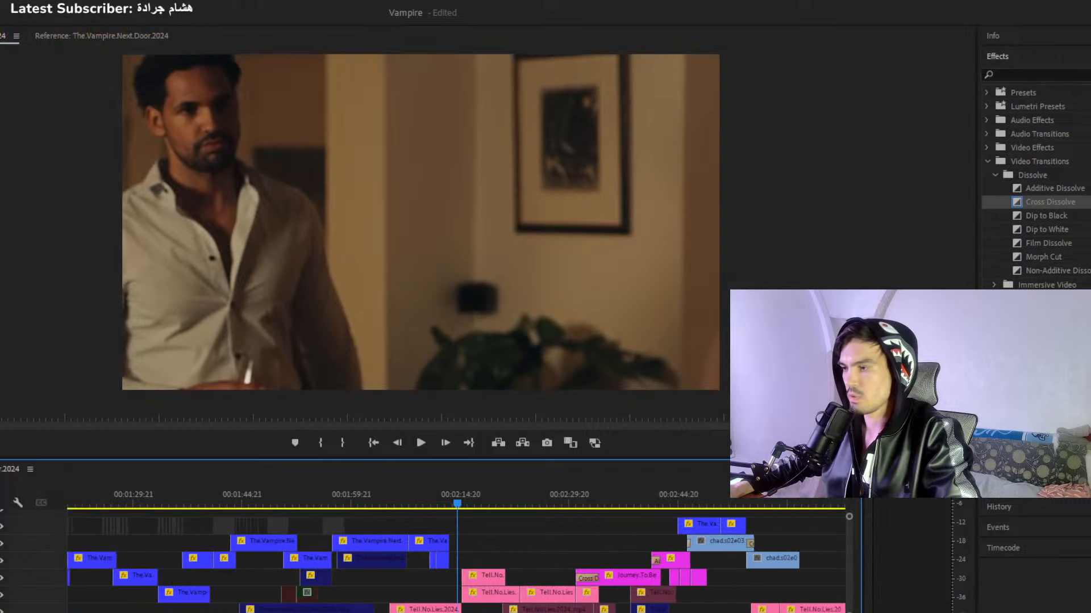
pyautogui.press('=')
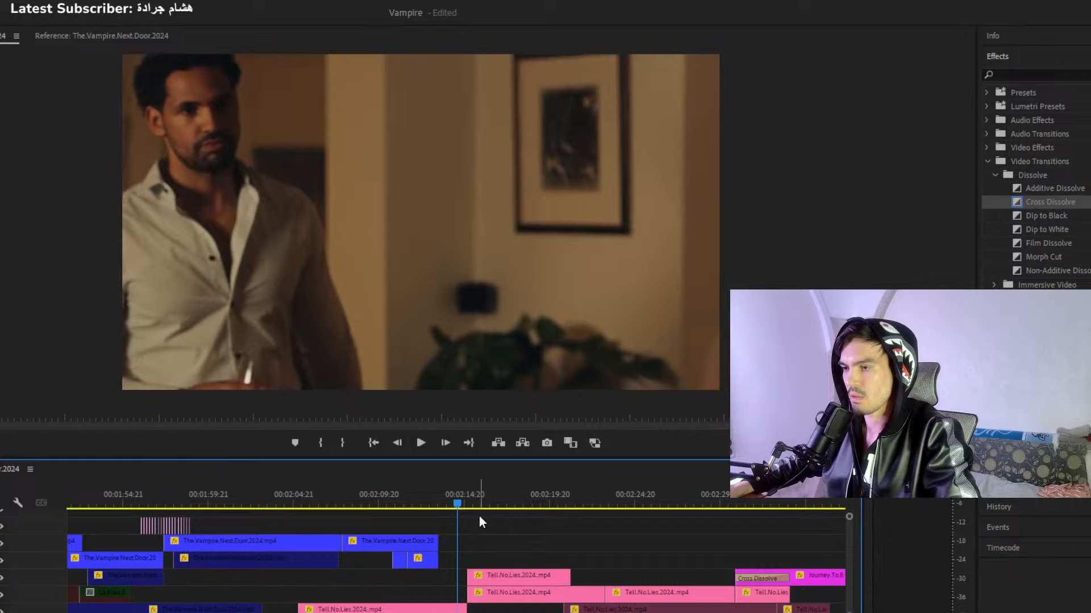
pyautogui.press('space')
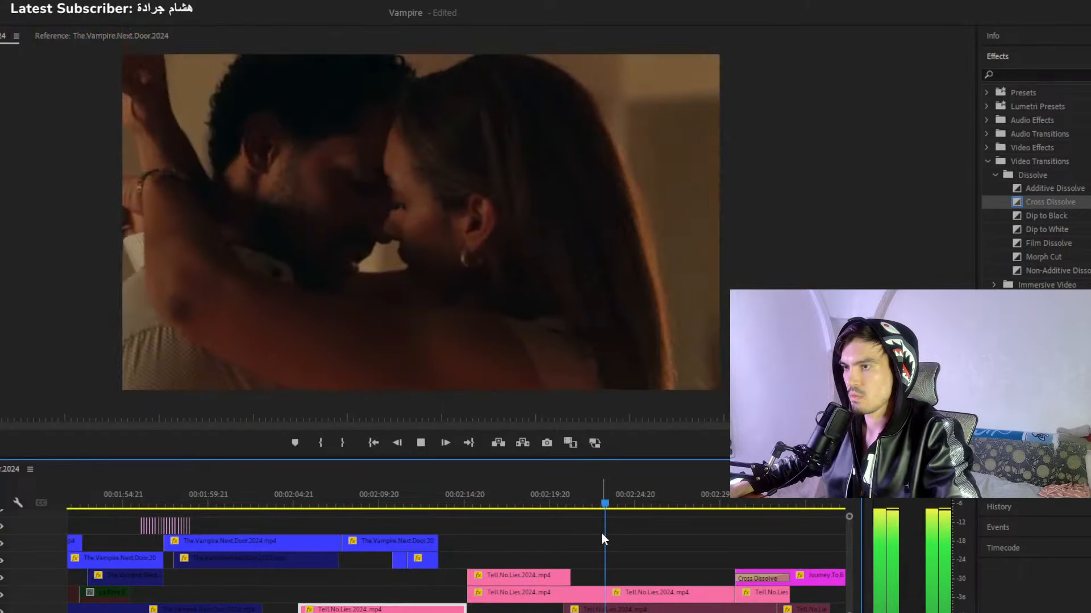
pyautogui.moveTo(481, 504); pyautogui.dragTo(445, 500)
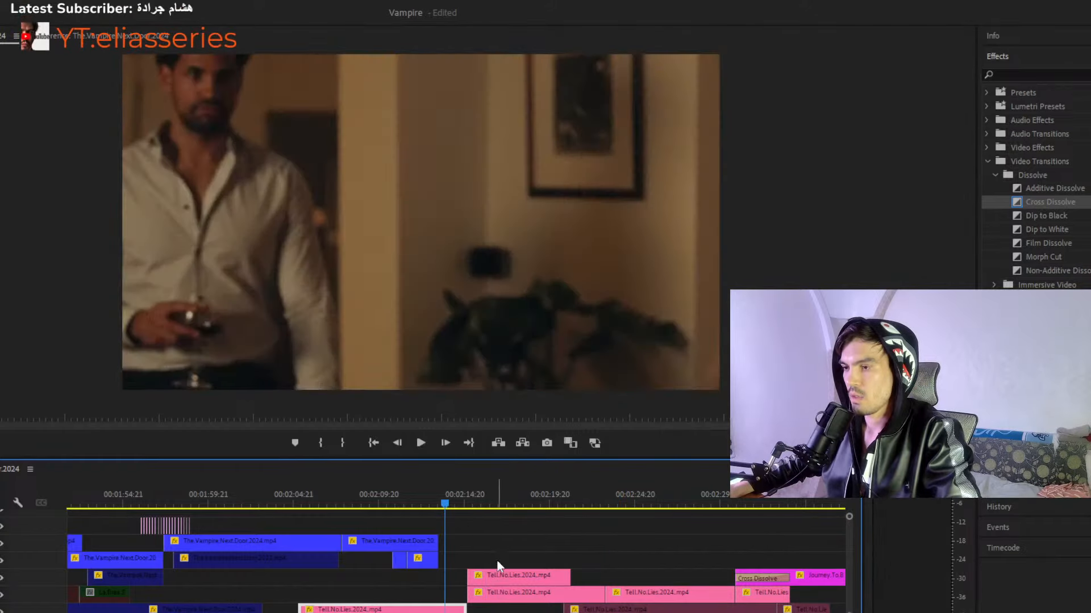
pyautogui.click(504, 545)
pyautogui.press('Delete')
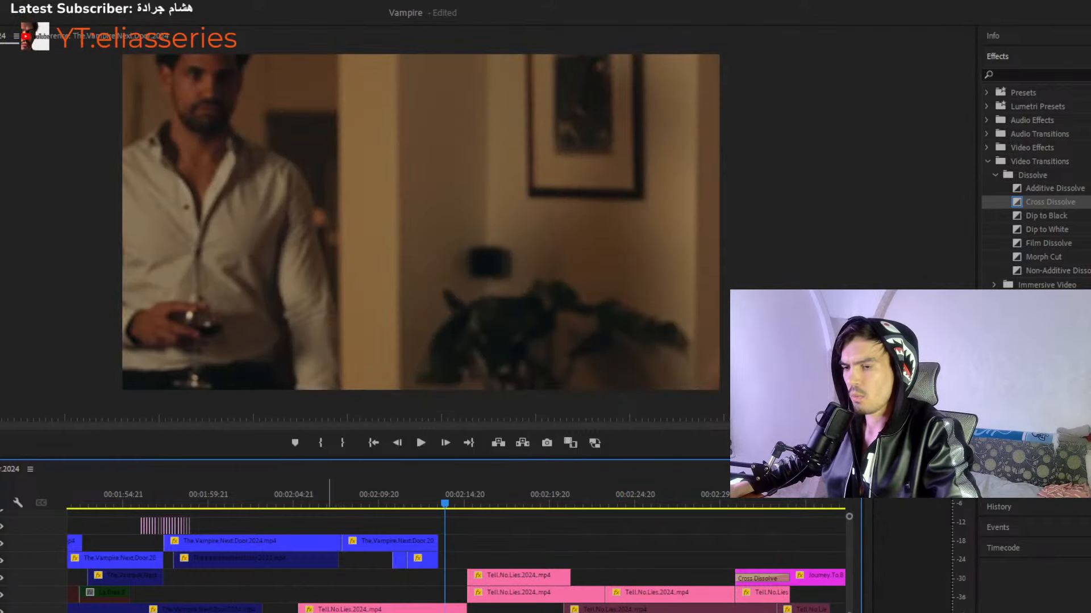
pyautogui.scroll(3, 108, 545)
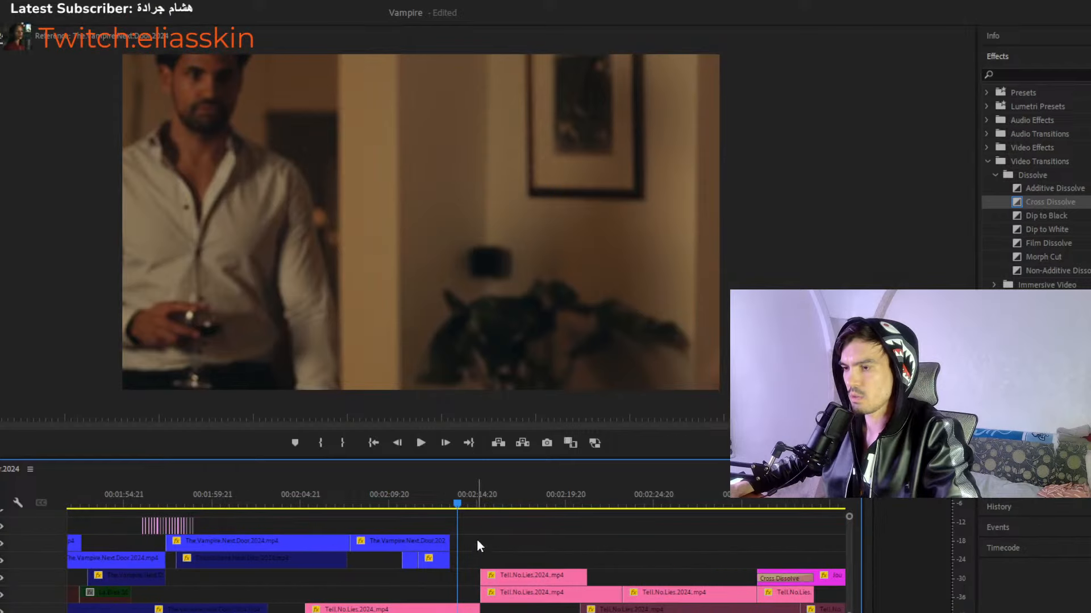
# Shift the two window clips later to end at the start of the stacked Tell.No.Lies clips near 00:02:15, and preview them.
pyautogui.click(410, 561)
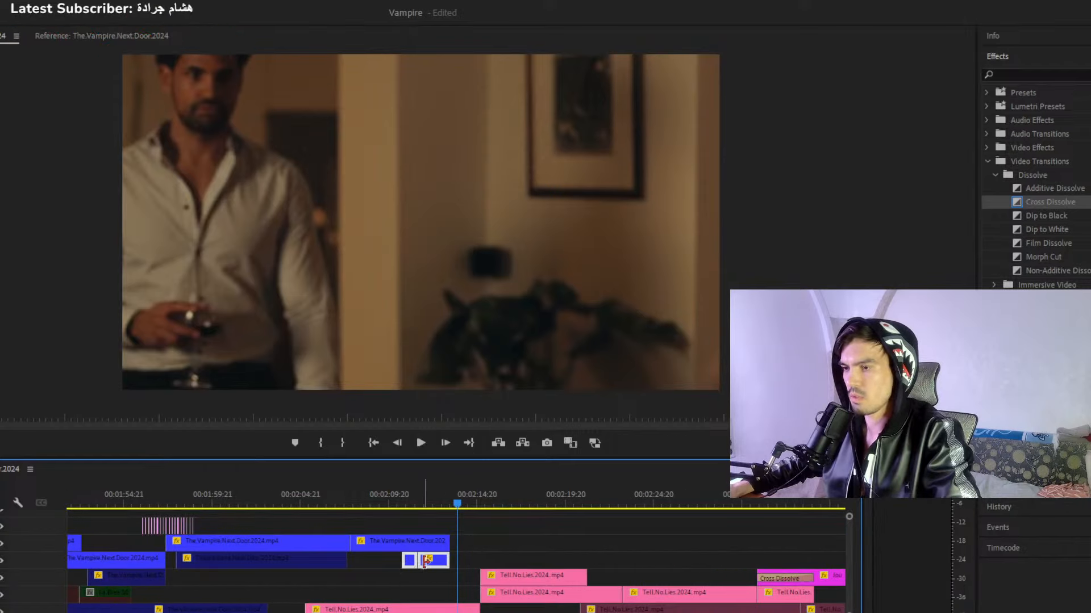
pyautogui.moveTo(432, 566); pyautogui.dragTo(469, 561)
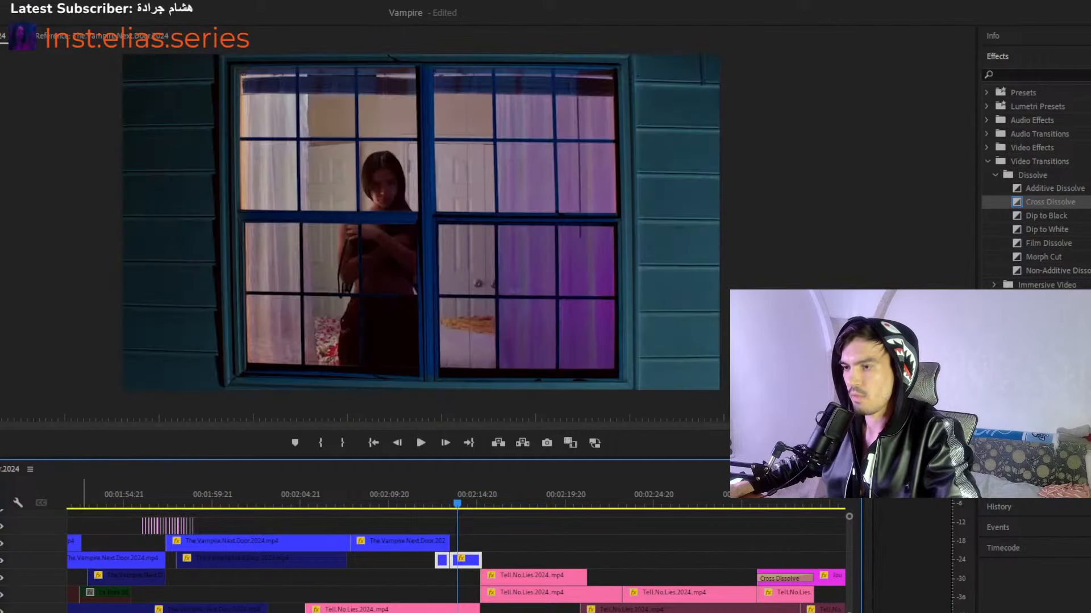
pyautogui.press('=')
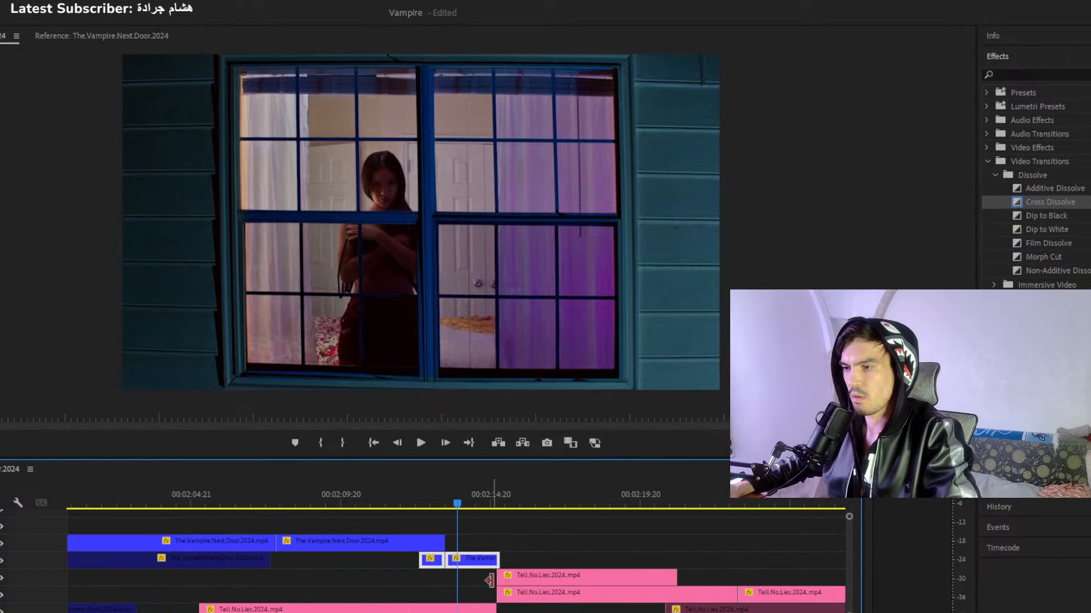
pyautogui.click(445, 589)
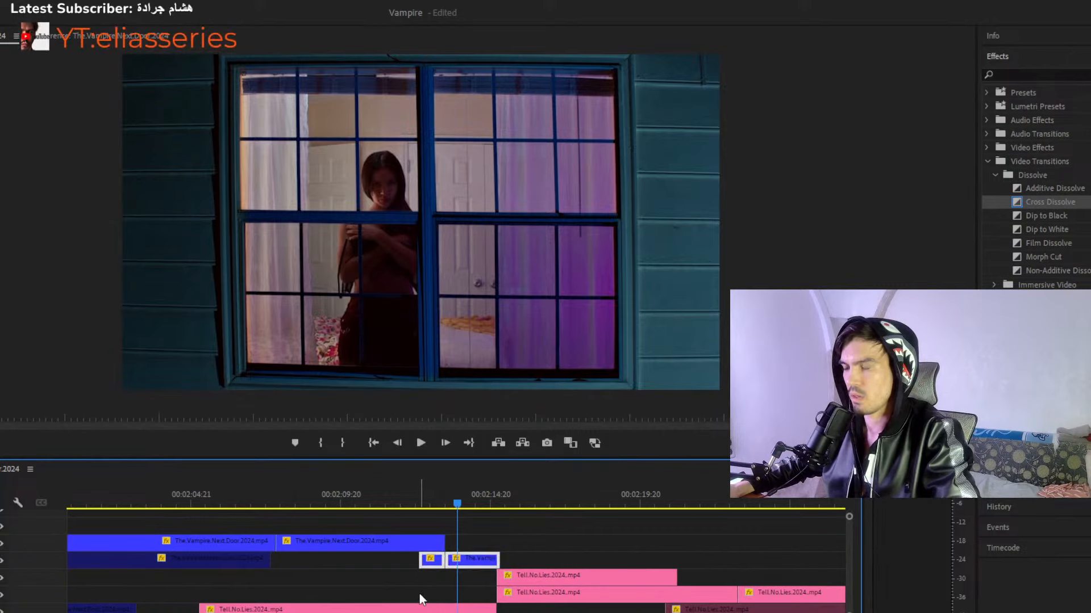
pyautogui.click(432, 581)
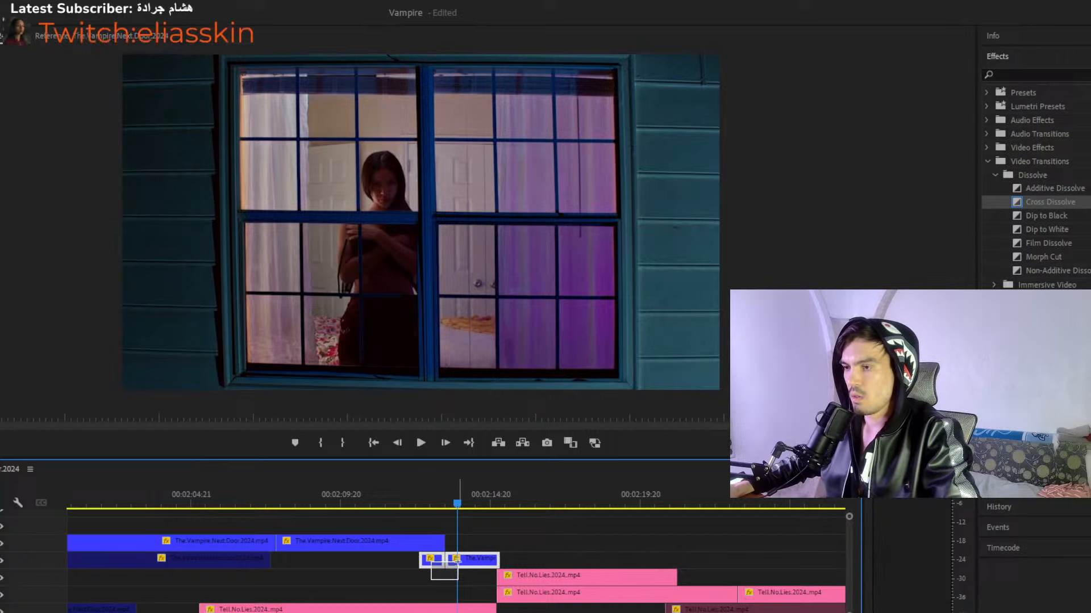
pyautogui.click(433, 502)
pyautogui.press('space')
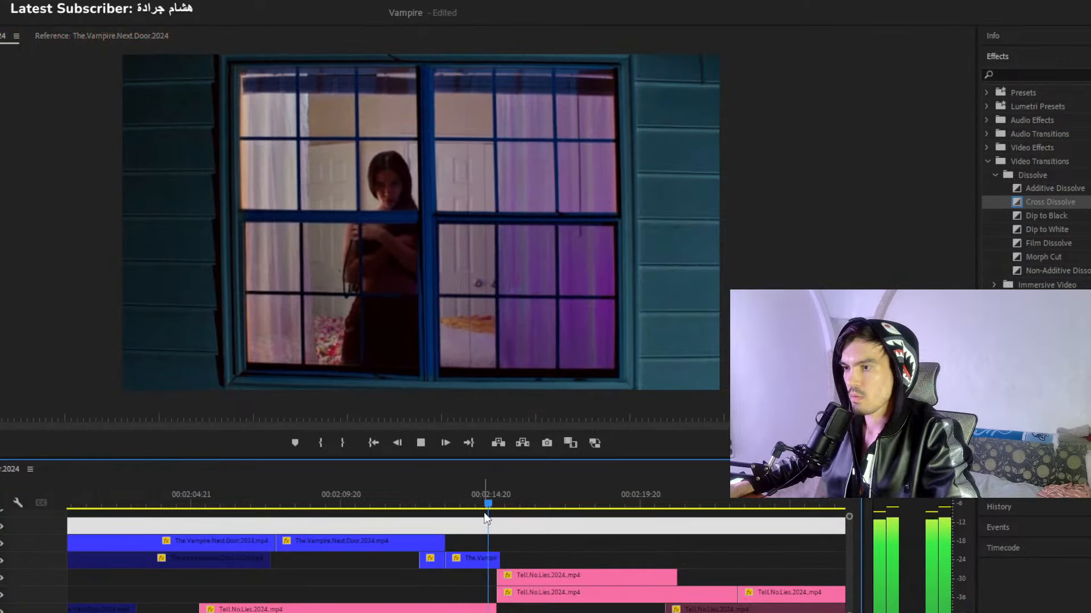
pyautogui.click(458, 504)
pyautogui.press('space')
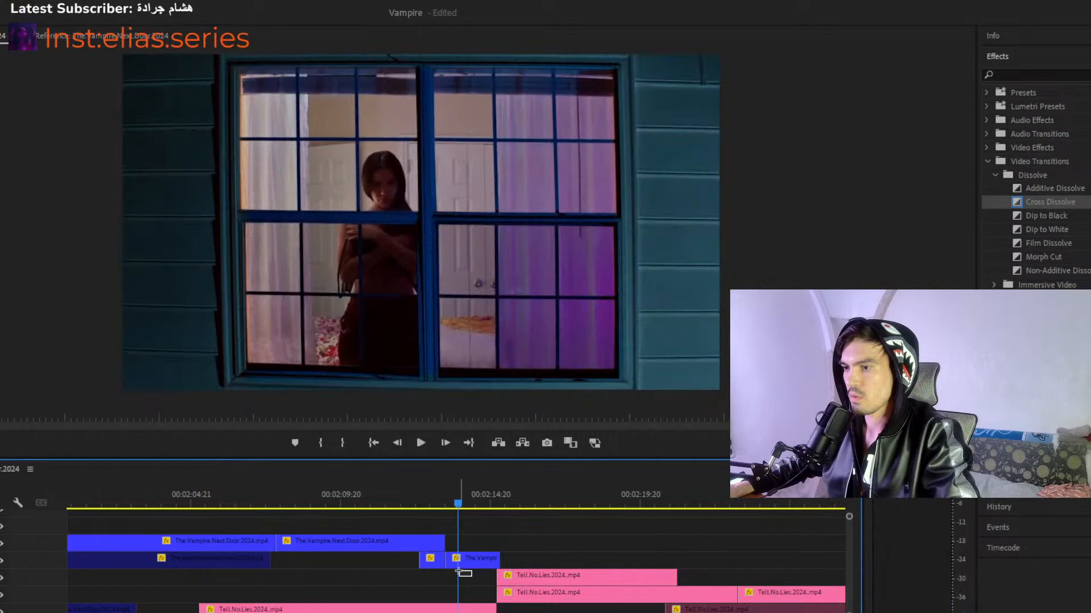
# Disable the two adjoining window clips that end near 00:02:15.
pyautogui.hotkey('shift', 'e')
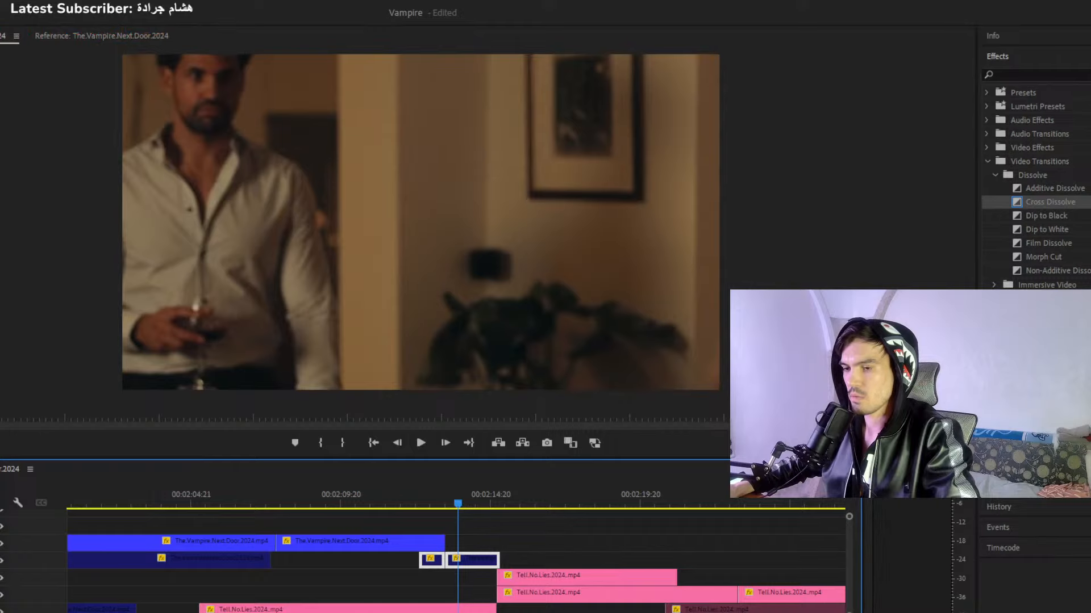
# Try to place the disabled Vampire clip from about 00:01:53 above the stacked Tell.No.Lies clips near 00:02:16.
pyautogui.press('-')
pyautogui.press('-')
pyautogui.press('-')
pyautogui.press('-')
pyautogui.press('-')
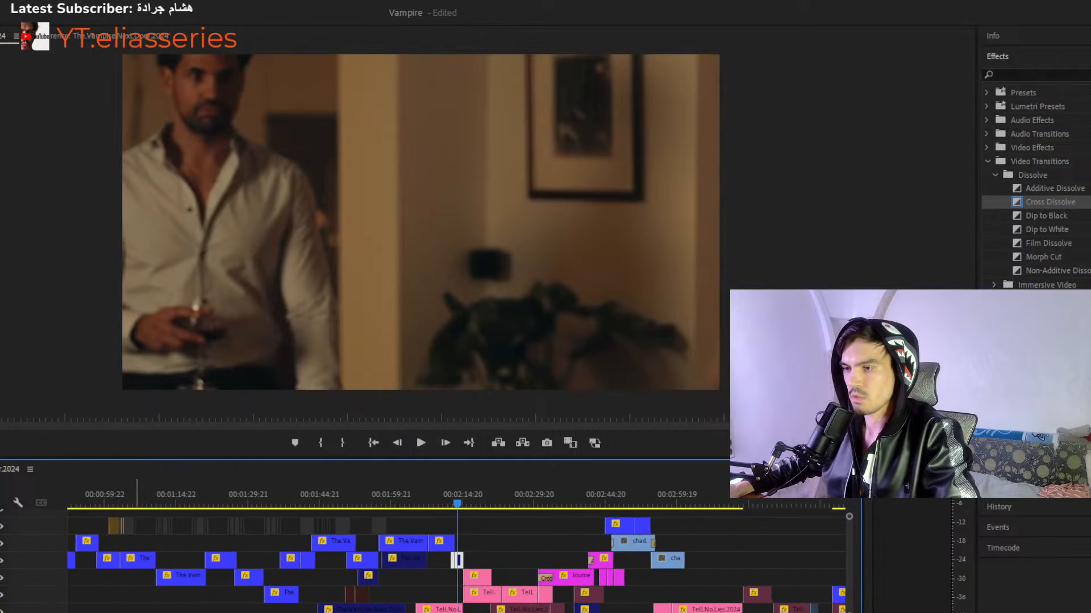
pyautogui.moveTo(364, 578); pyautogui.dragTo(484, 561)
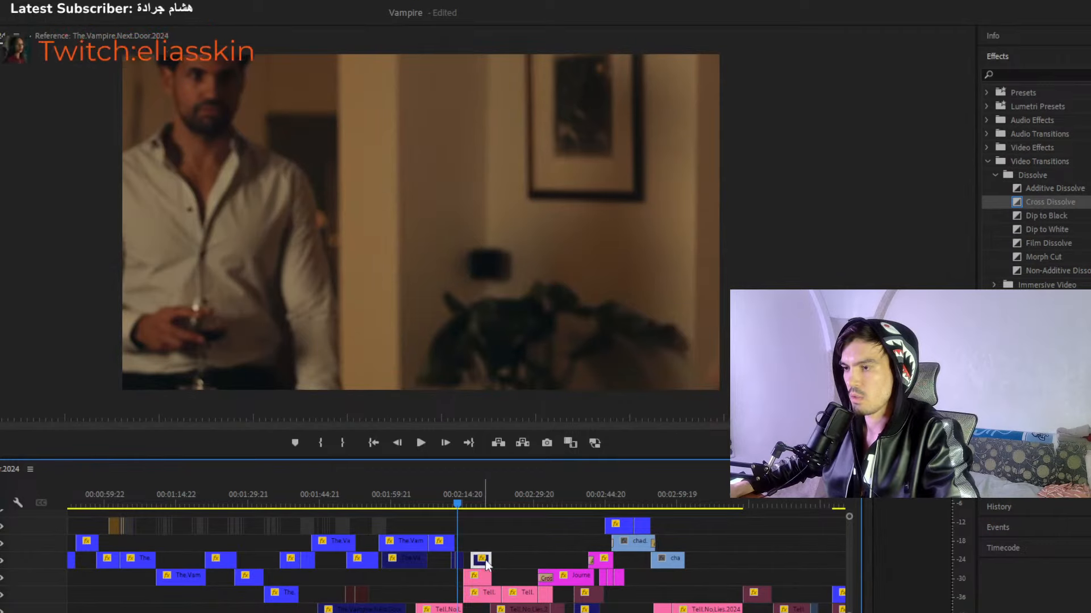
pyautogui.moveTo(466, 505); pyautogui.dragTo(479, 508)
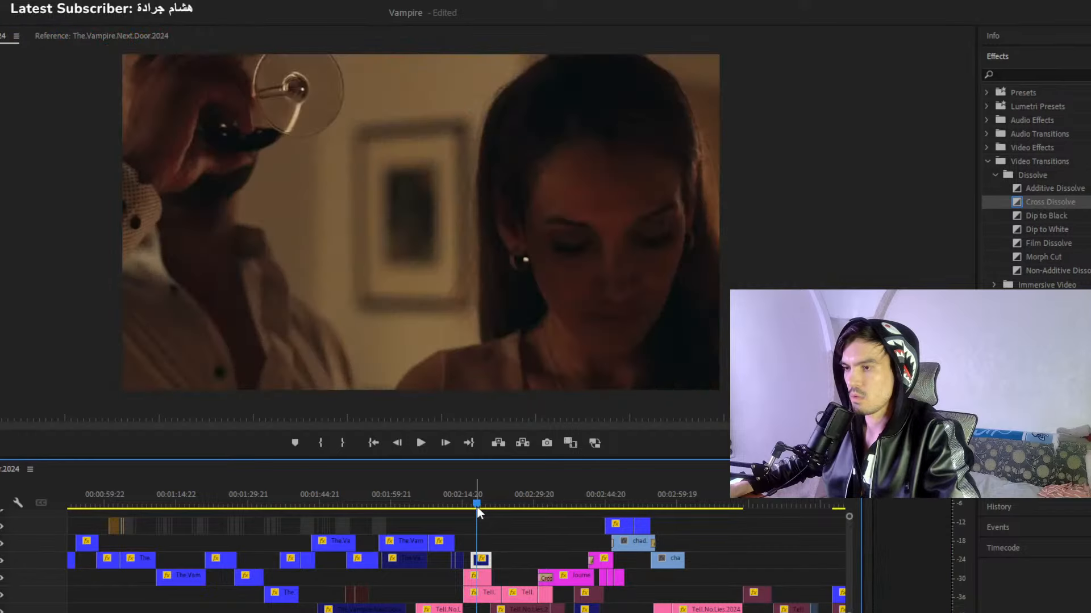
pyautogui.hotkey('ctrl', 'z')
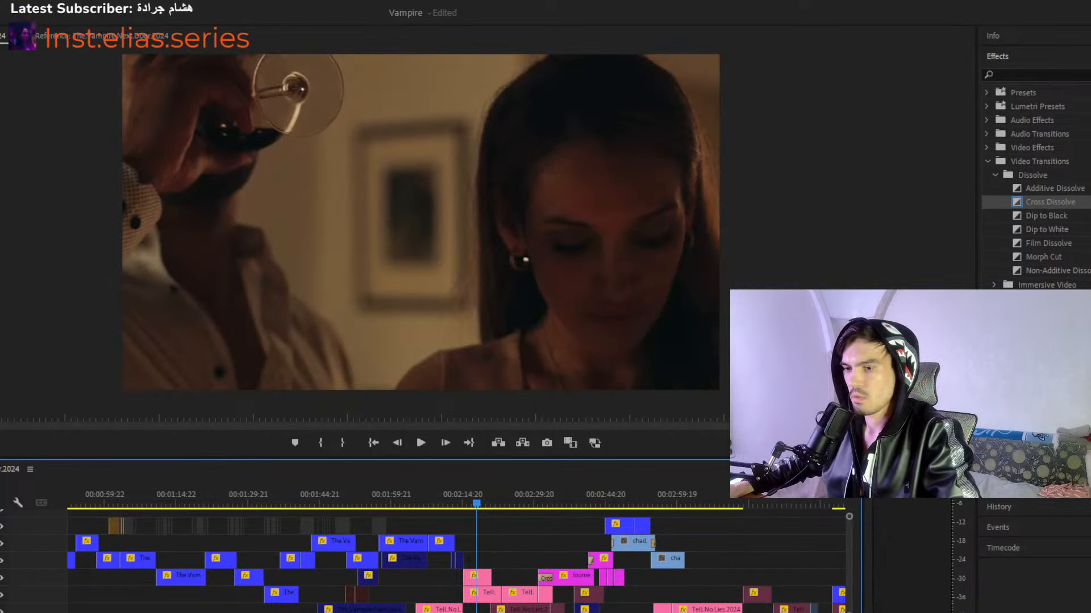
# Play the hooded-figure footage from about 00:01:57 to review how it leads into the storage-room clip.
pyautogui.press('-')
pyautogui.press('-')
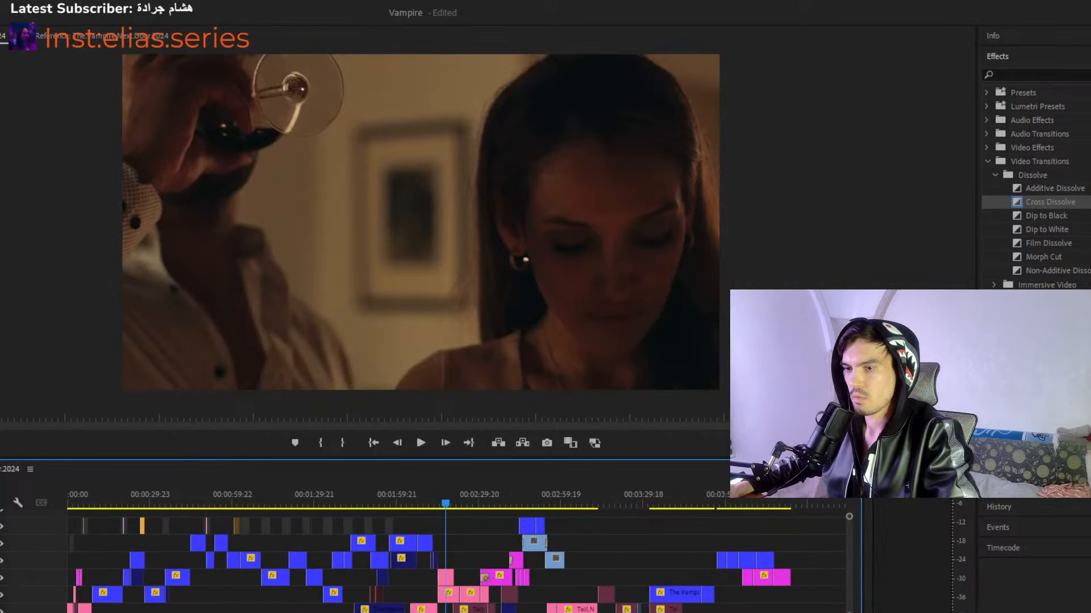
pyautogui.press('=')
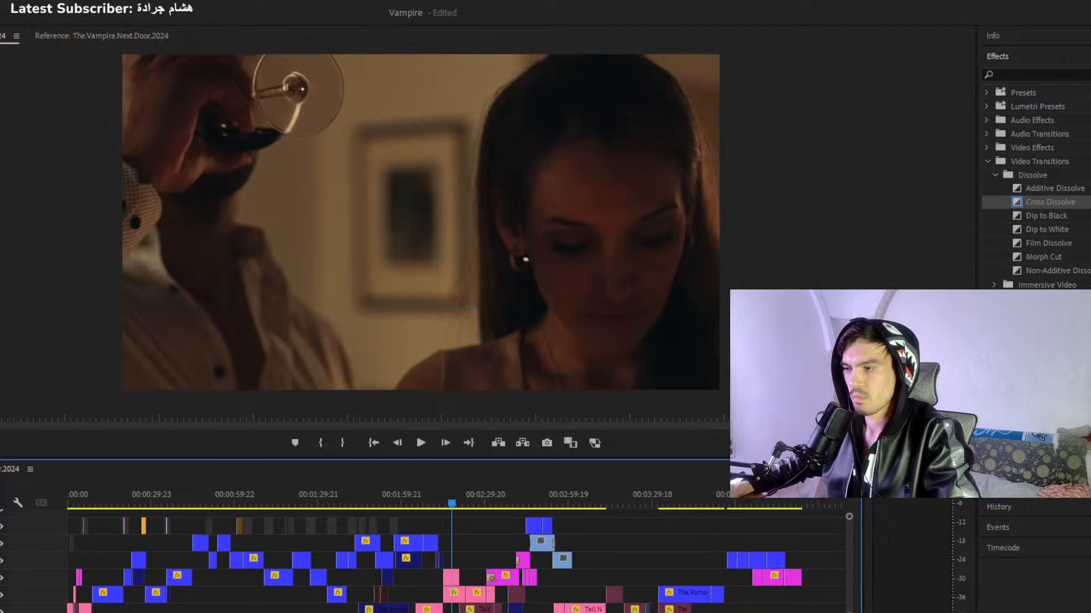
pyautogui.press('=')
pyautogui.press('=')
pyautogui.press('=')
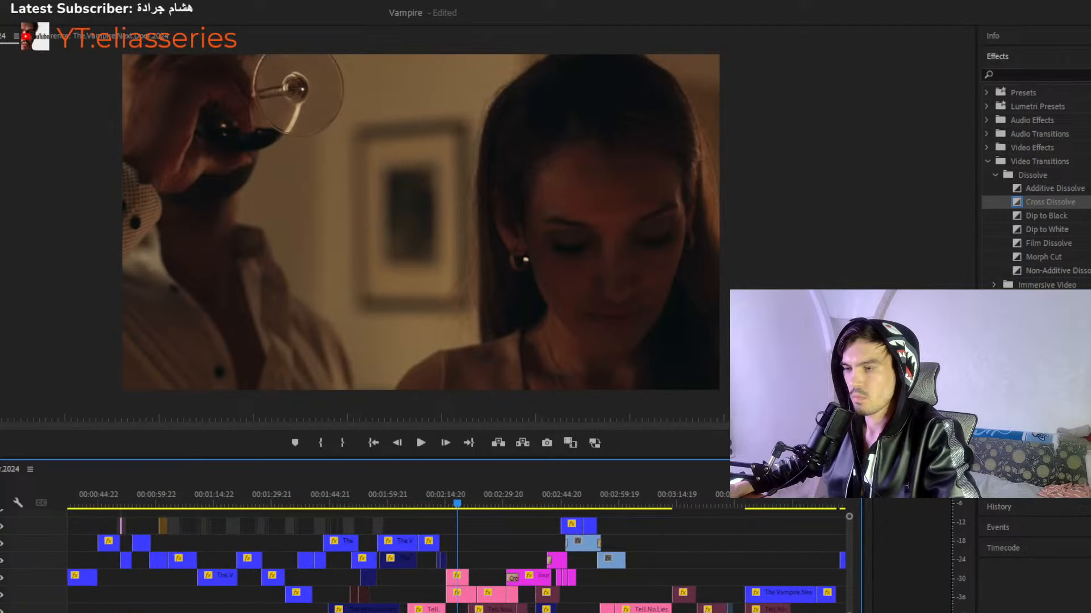
pyautogui.click(203, 502)
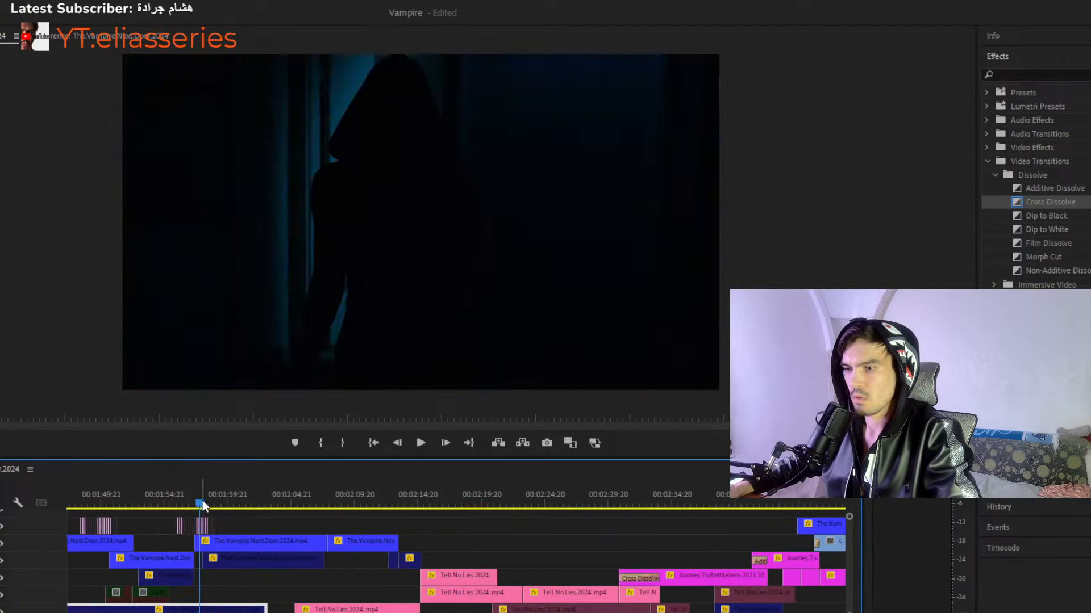
pyautogui.press('space')
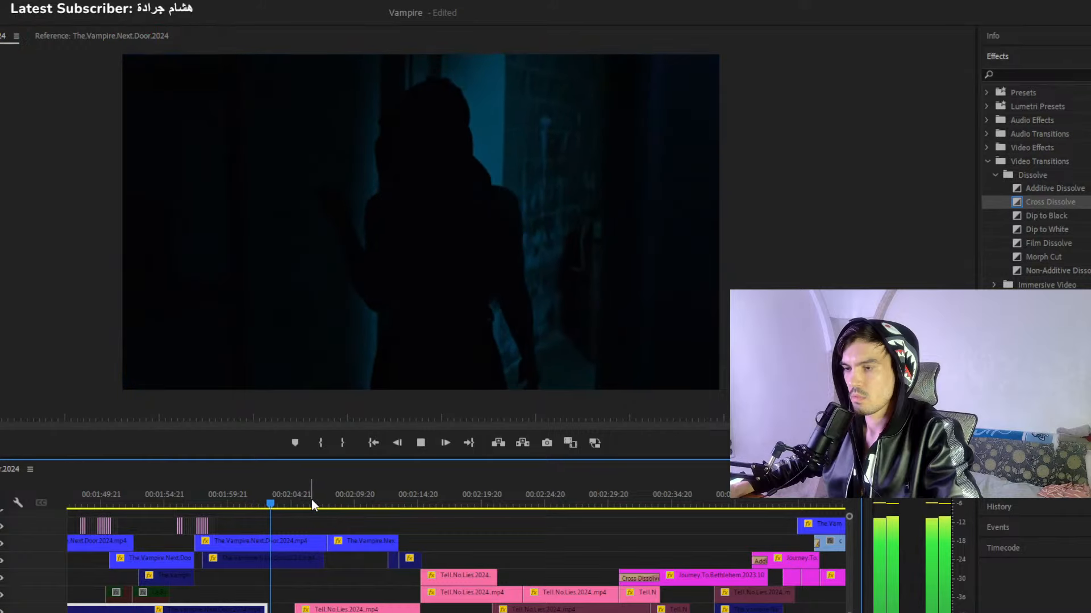
# Move the uppermost Tell.No.Lies clip earlier to start at the storage-room clip's end near 00:02:13, and preview the sequence to about 00:02:22.
pyautogui.click(322, 502)
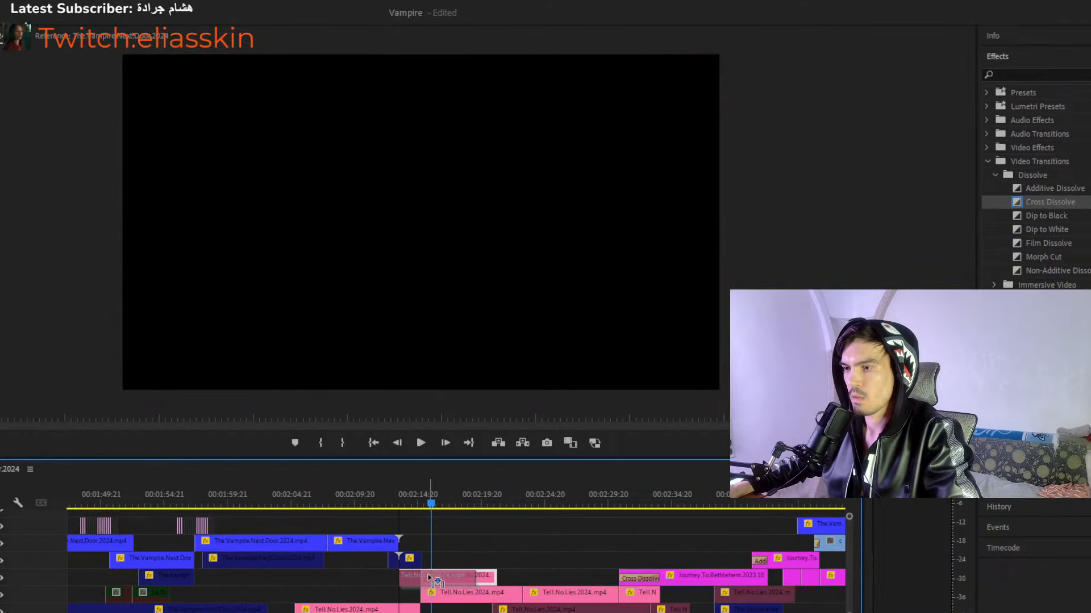
pyautogui.click(386, 493)
pyautogui.hotkey('ctrl', 'z')
pyautogui.press('space')
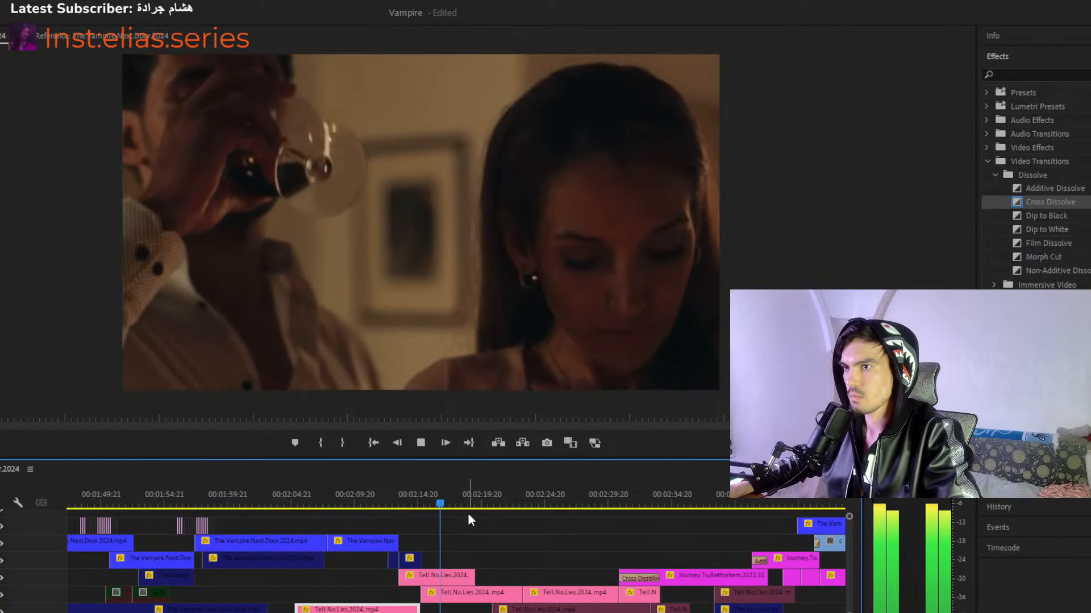
pyautogui.click(492, 529)
pyautogui.press('Delete')
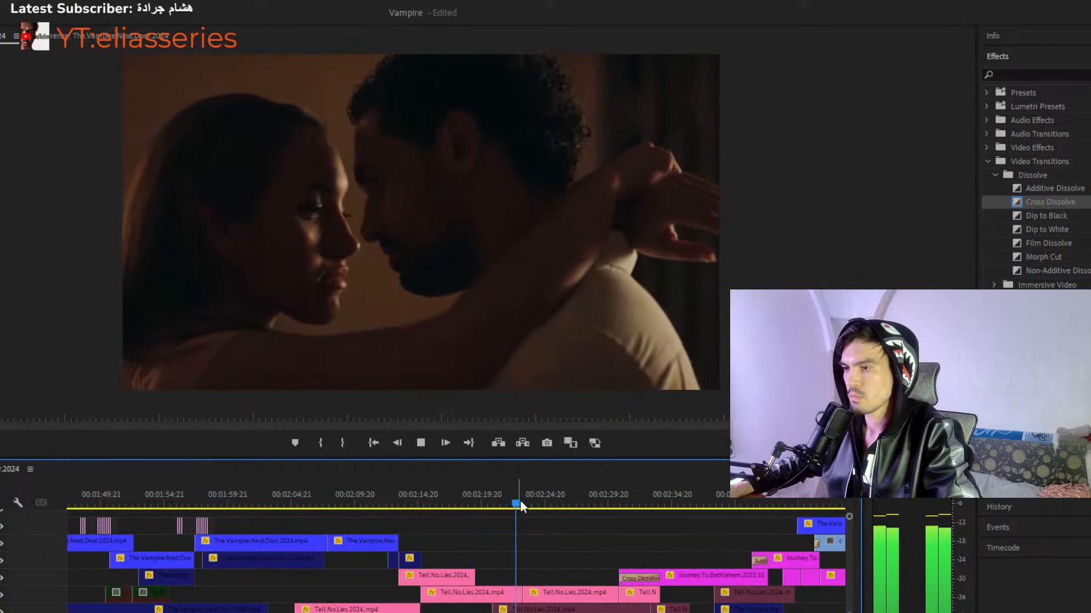
pyautogui.press('space')
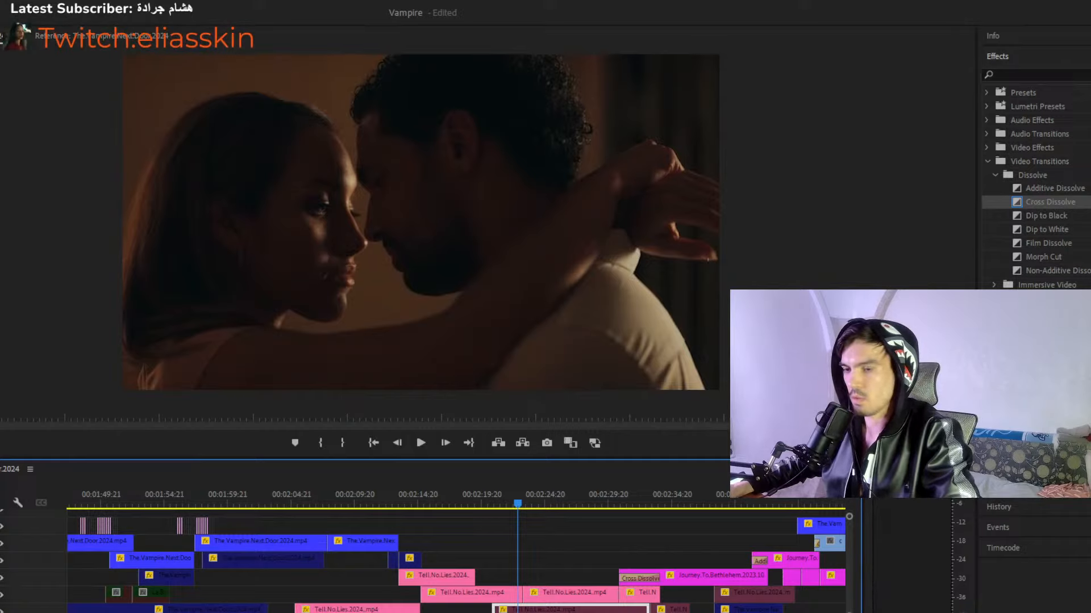
pyautogui.hscroll(5, 455, 563)
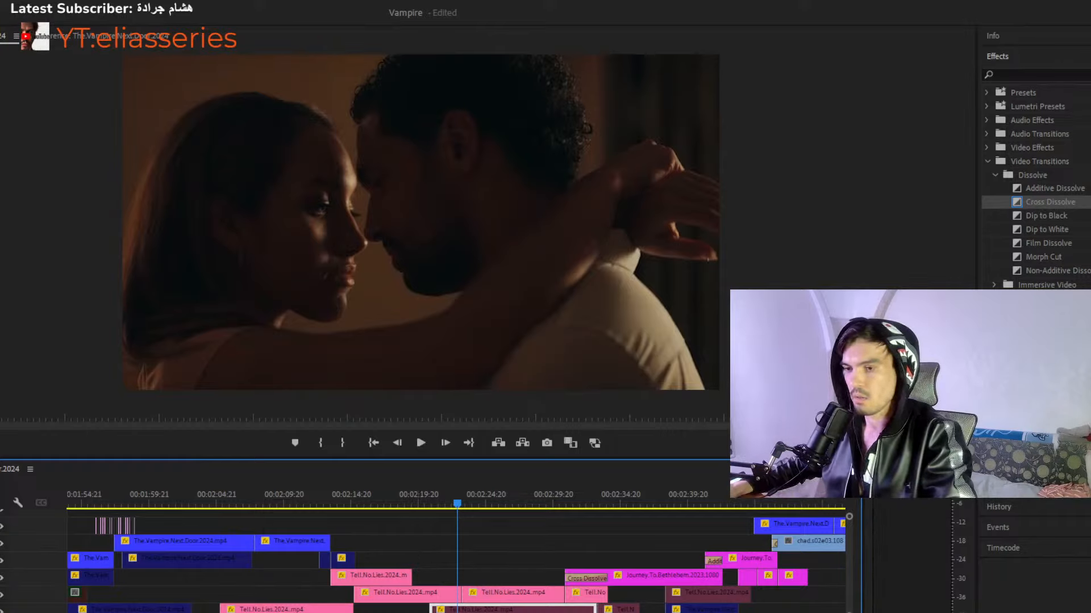
pyautogui.press('-')
pyautogui.press('-')
pyautogui.press('-')
pyautogui.press('-')
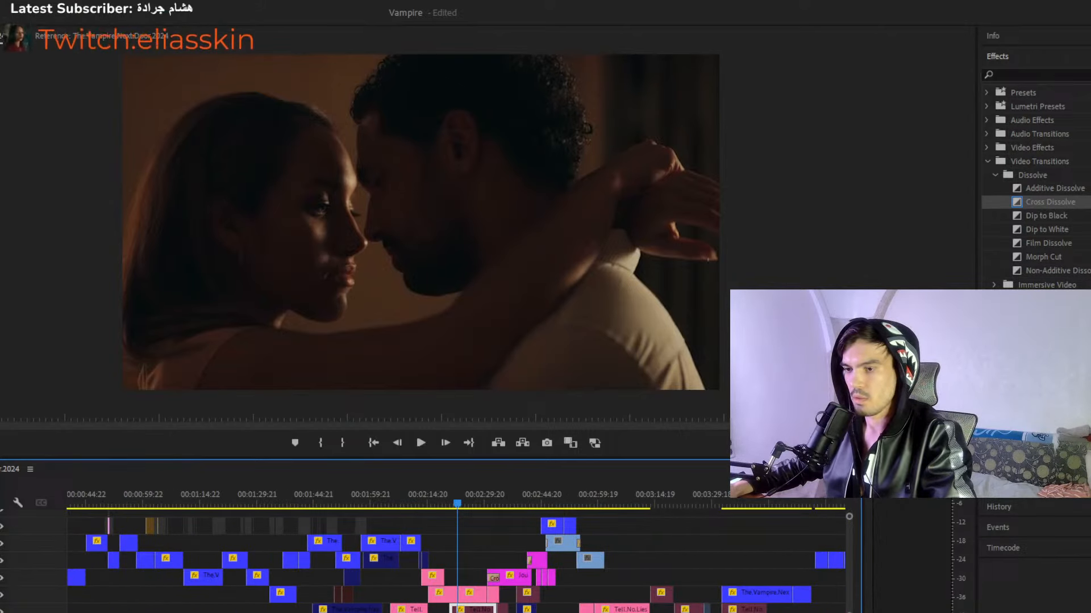
pyautogui.press('=')
pyautogui.press('=')
pyautogui.press('=')
pyautogui.press('=')
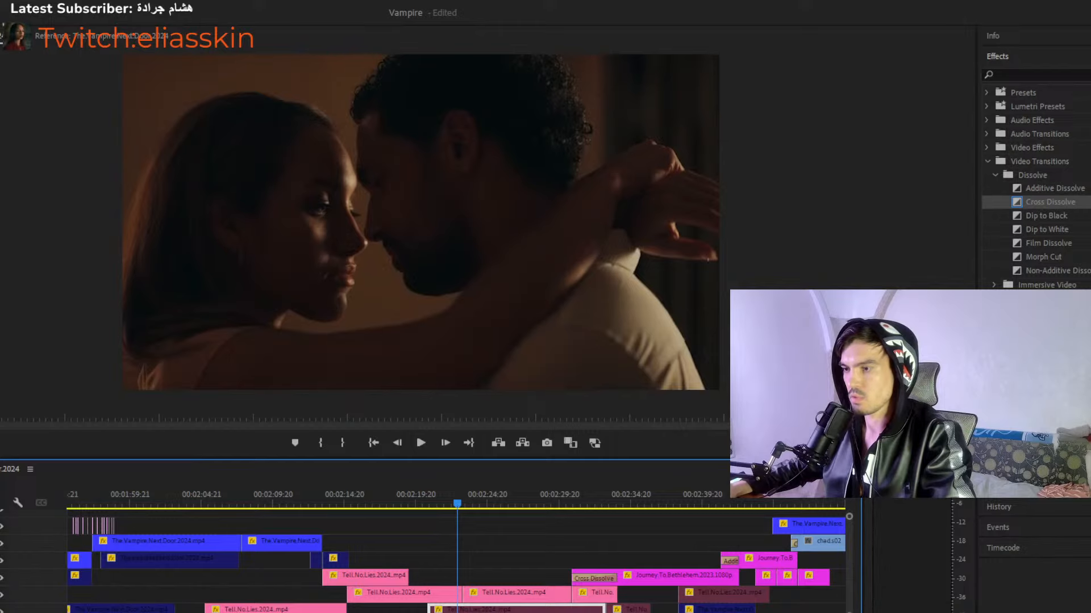
pyautogui.press('-')
pyautogui.press('-')
pyautogui.press('-')
pyautogui.press('-')
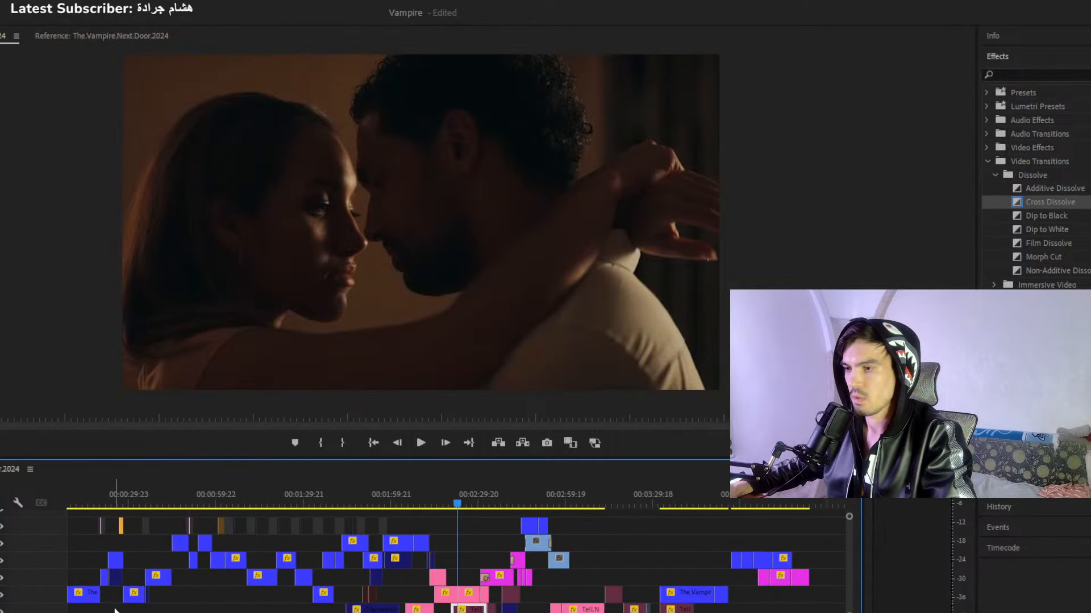
# Return to the start of the sequence and examine how the opening clips are arranged across the tracks.
pyautogui.press('Home')
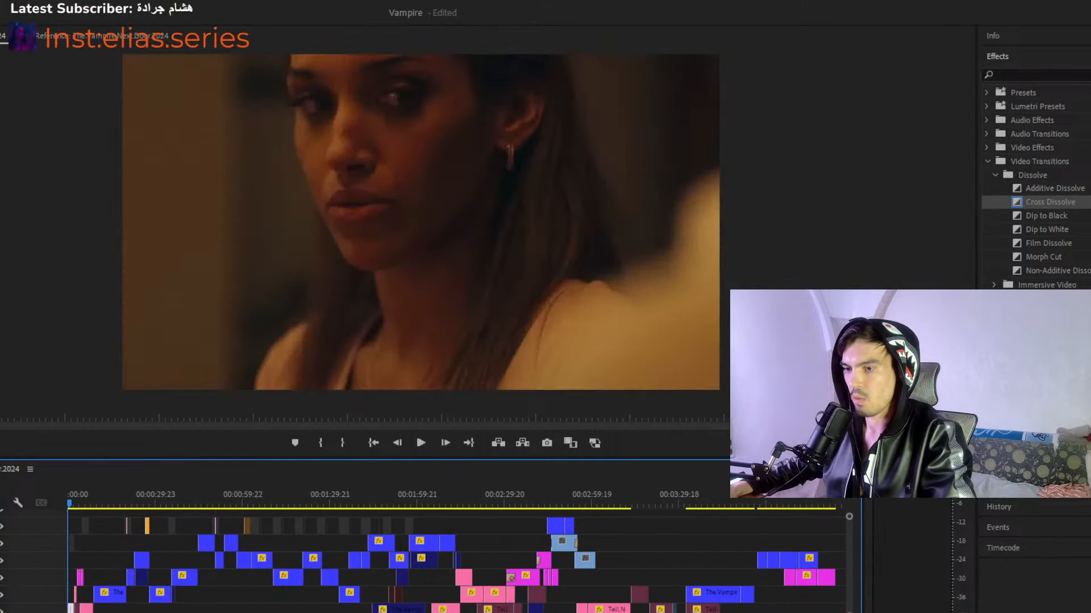
pyautogui.press('=')
pyautogui.press('=')
pyautogui.press('=')
pyautogui.press('=')
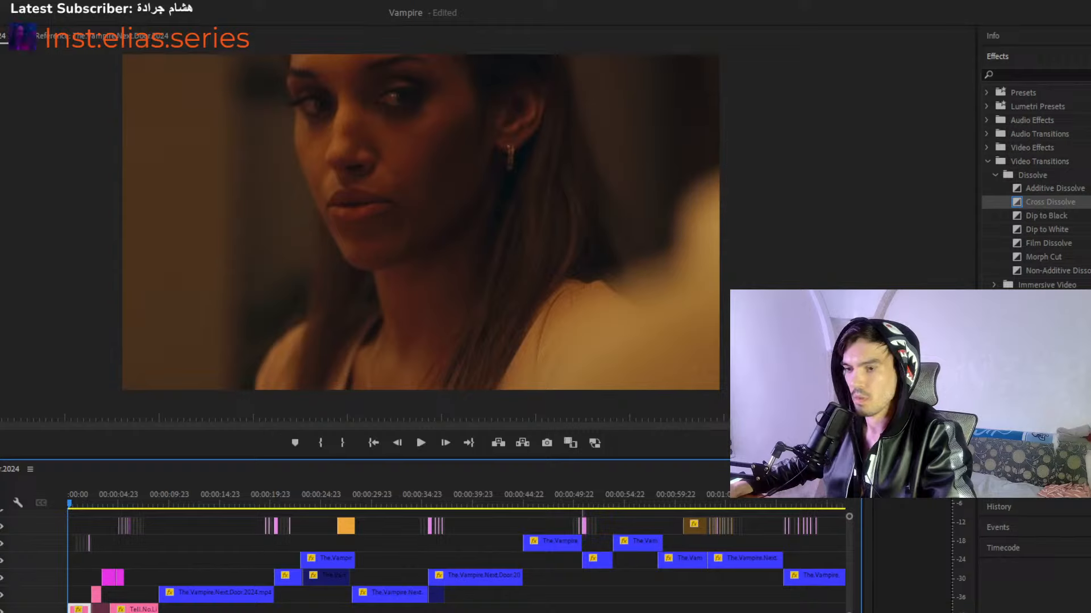
pyautogui.press('=')
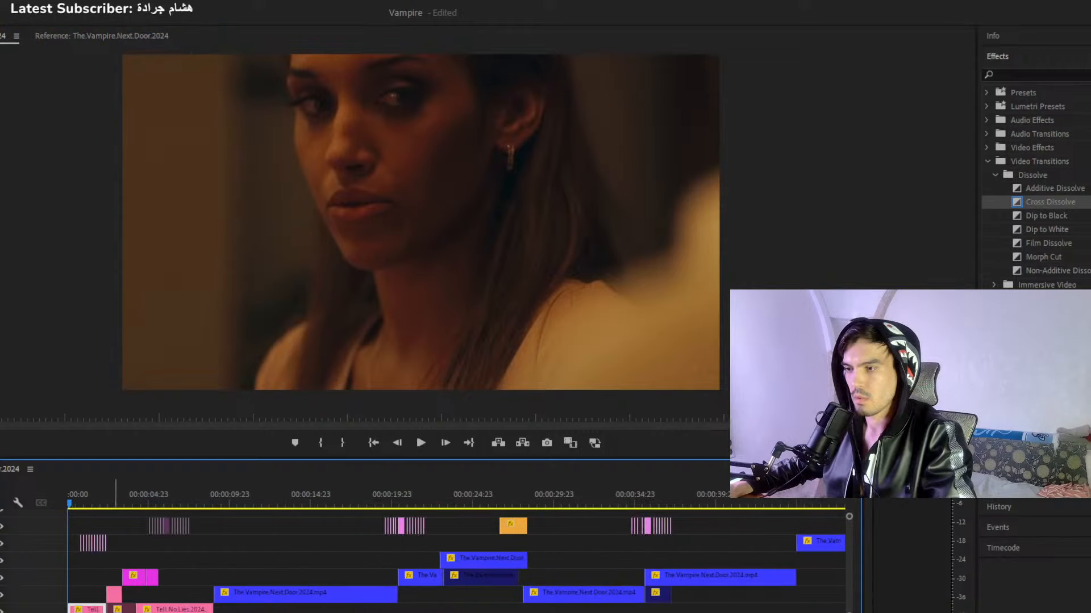
pyautogui.press('-')
pyautogui.press('-')
pyautogui.press('-')
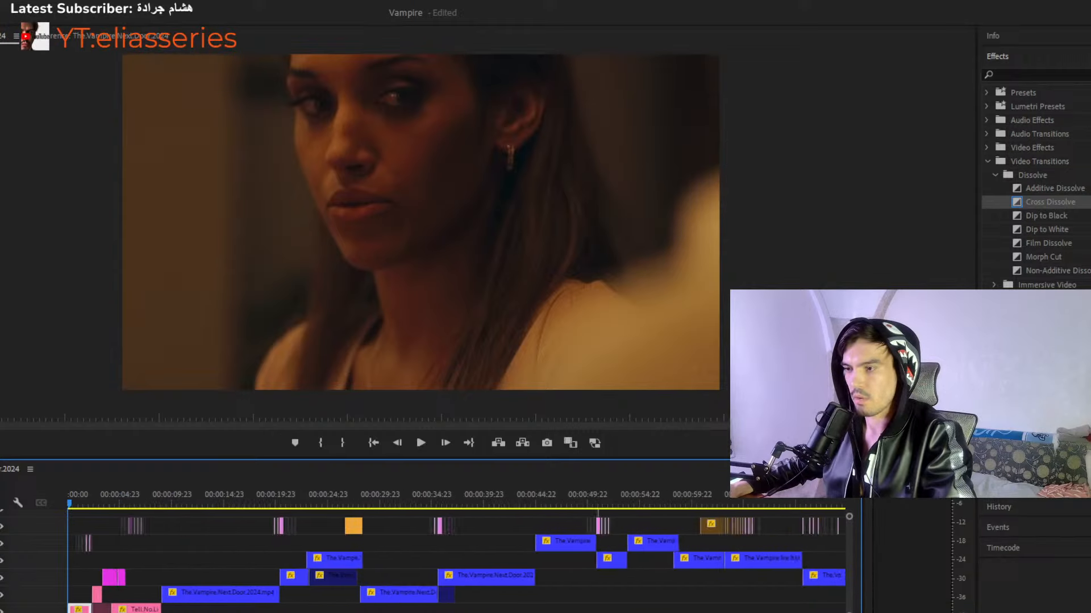
pyautogui.press('=')
pyautogui.press('=')
pyautogui.press('=')
pyautogui.press('=')
pyautogui.press('-')
pyautogui.press('-')
pyautogui.press('-')
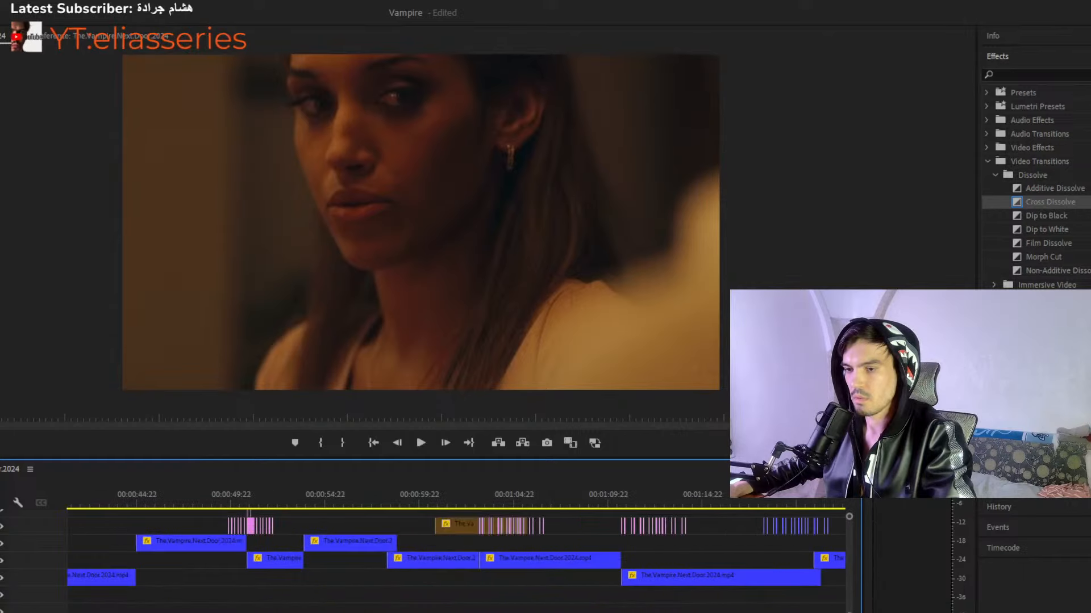
pyautogui.press('=')
pyautogui.press('=')
pyautogui.press('=')
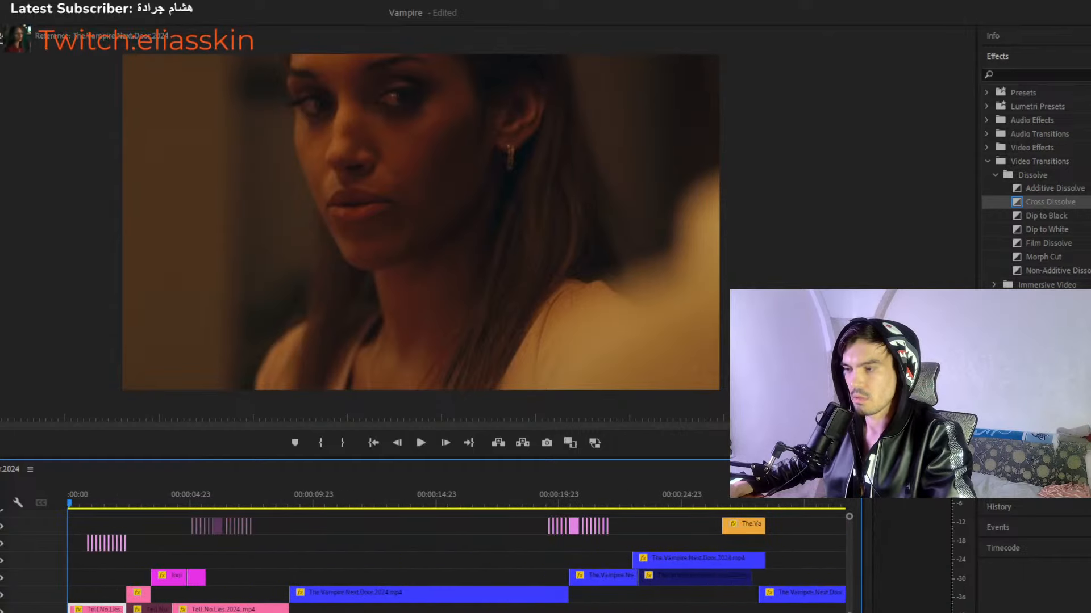
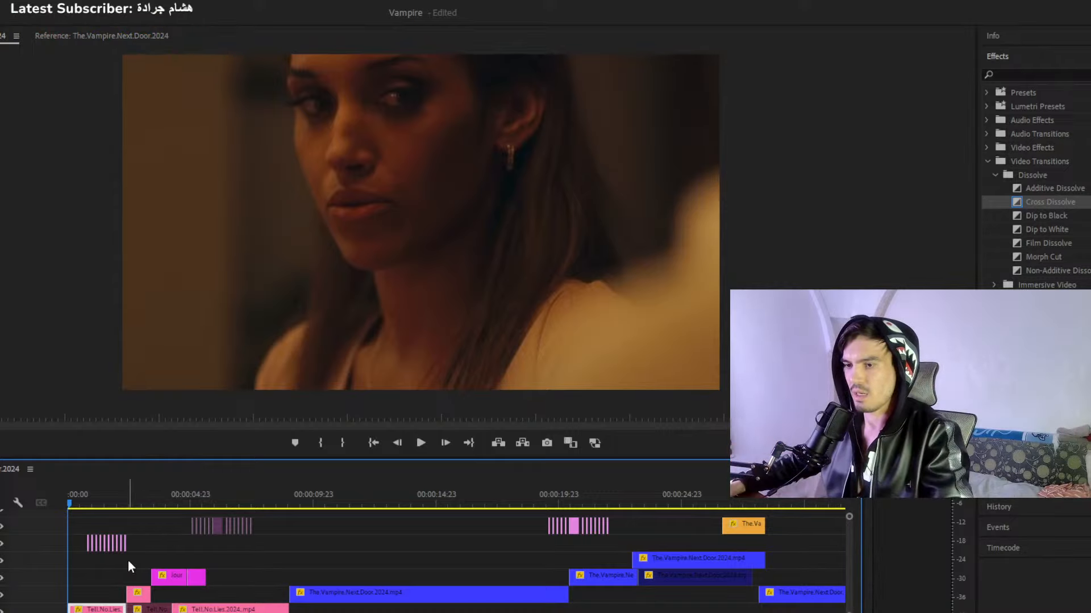
# Play the opening Tell.No.Lies and Journey.To.Bethlehem shots from the sequence start to about 00:00:09.
pyautogui.press('-')
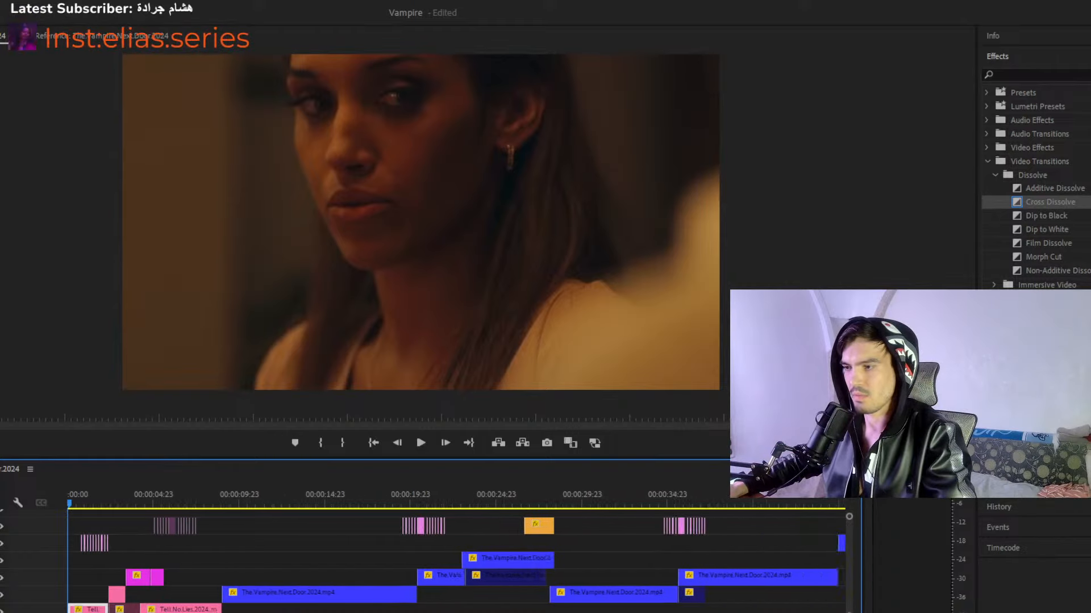
pyautogui.press('=')
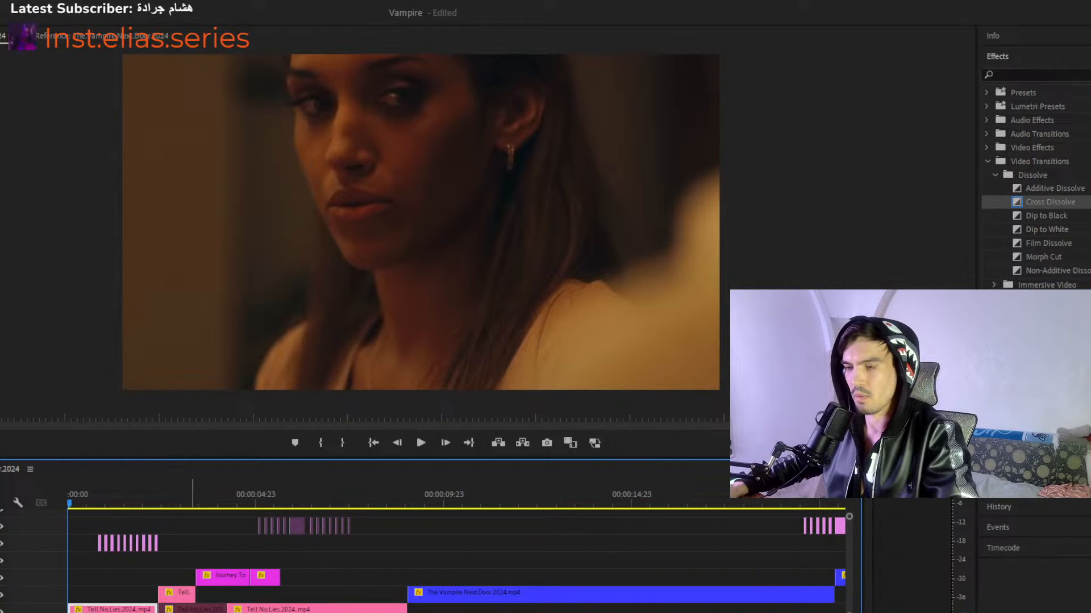
pyautogui.press('-')
pyautogui.press('=')
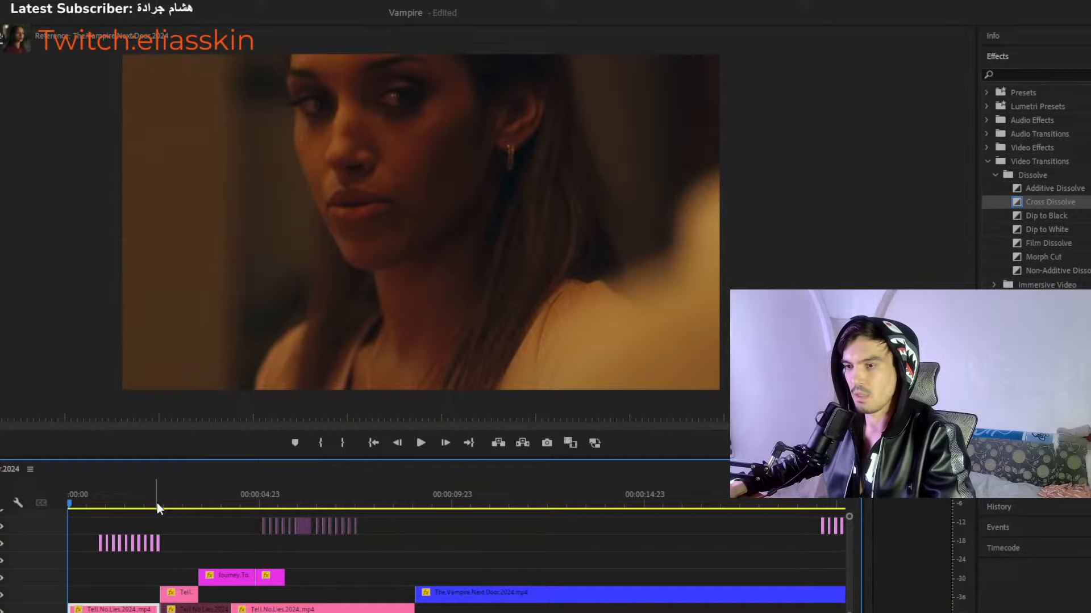
pyautogui.click(410, 501)
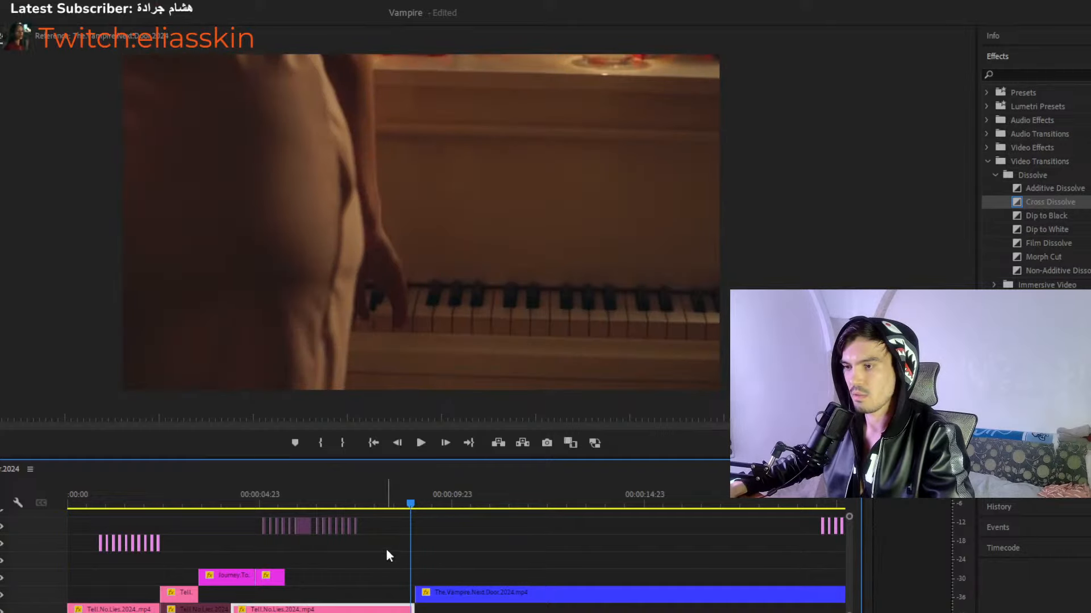
pyautogui.click(74, 501)
pyautogui.press('space')
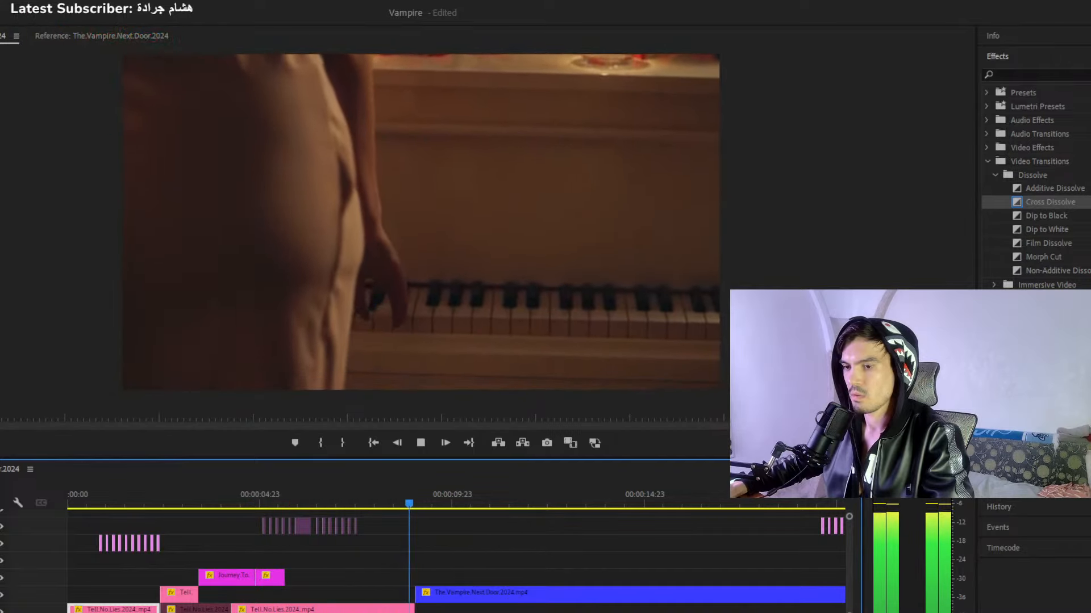
pyautogui.press('space')
# Stop playback, select the first Vampire.Next.Door clip, and examine how the clips after it are arranged across the tracks.
pyautogui.press('-')
pyautogui.click(349, 592)
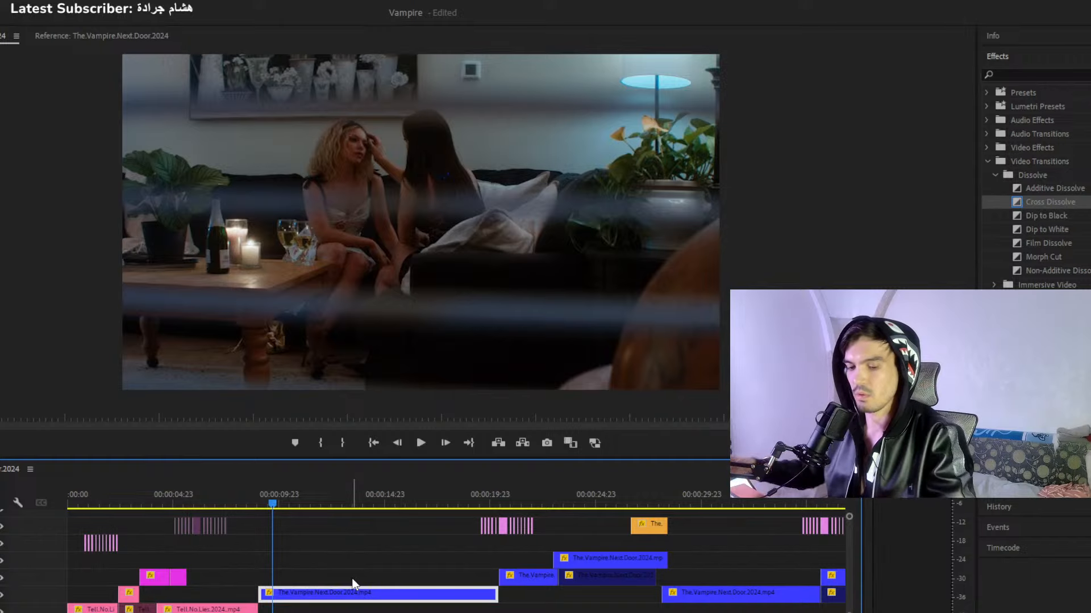
pyautogui.press('-')
pyautogui.press('-')
pyautogui.press('-')
pyautogui.press('-')
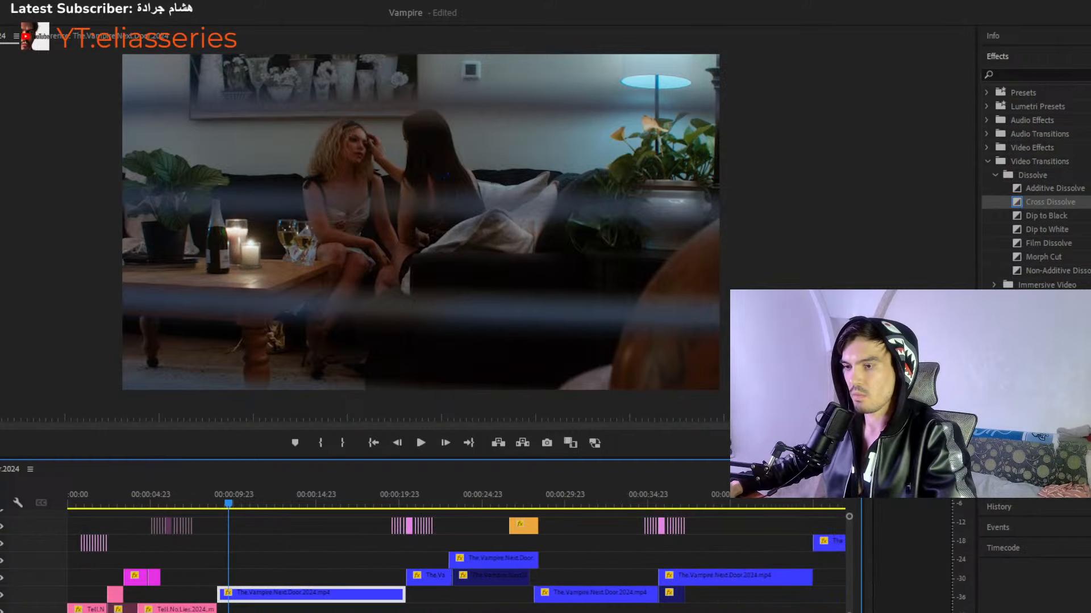
pyautogui.press('=')
pyautogui.press('=')
pyautogui.press('=')
pyautogui.press('=')
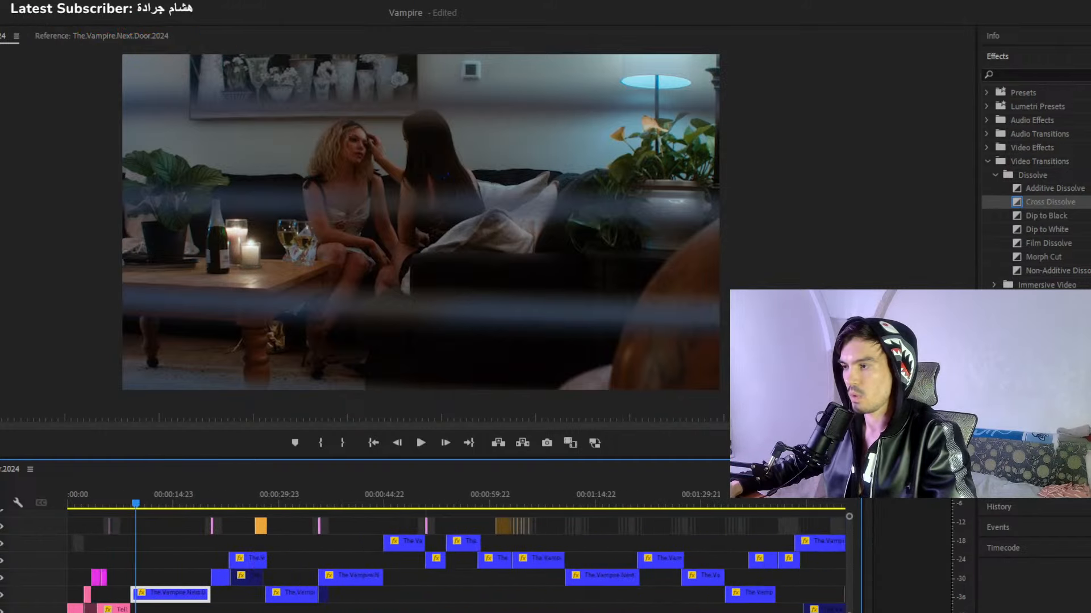
pyautogui.press('=')
pyautogui.press('=')
pyautogui.press('=')
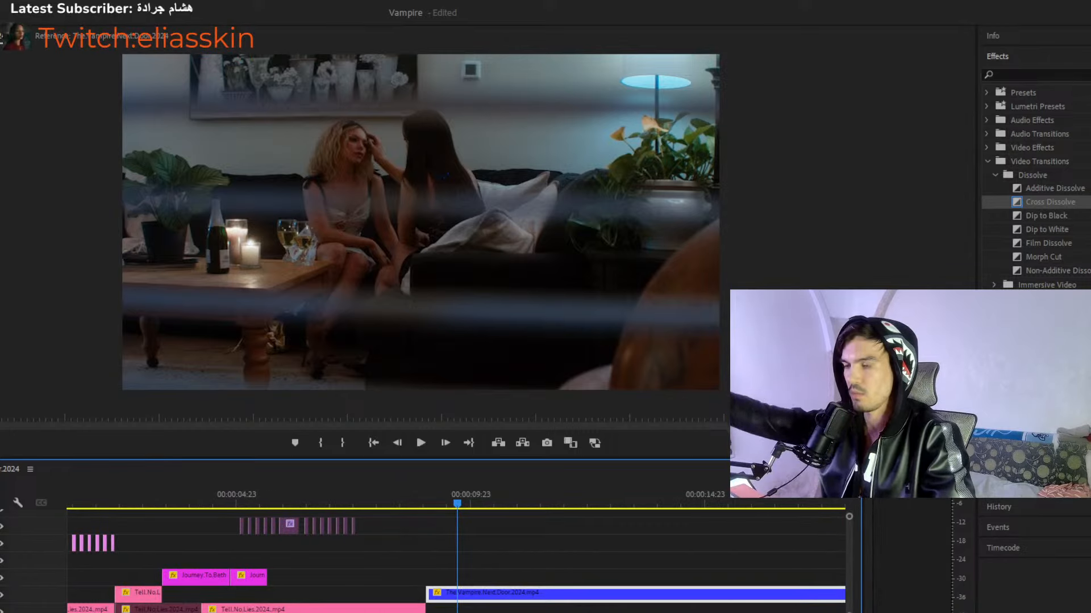
# Play the first Vampire.Next.Door clip from about 00:00:09, and preview the cut to the window shot from about 00:00:19 to 00:00:23.
pyautogui.press('space')
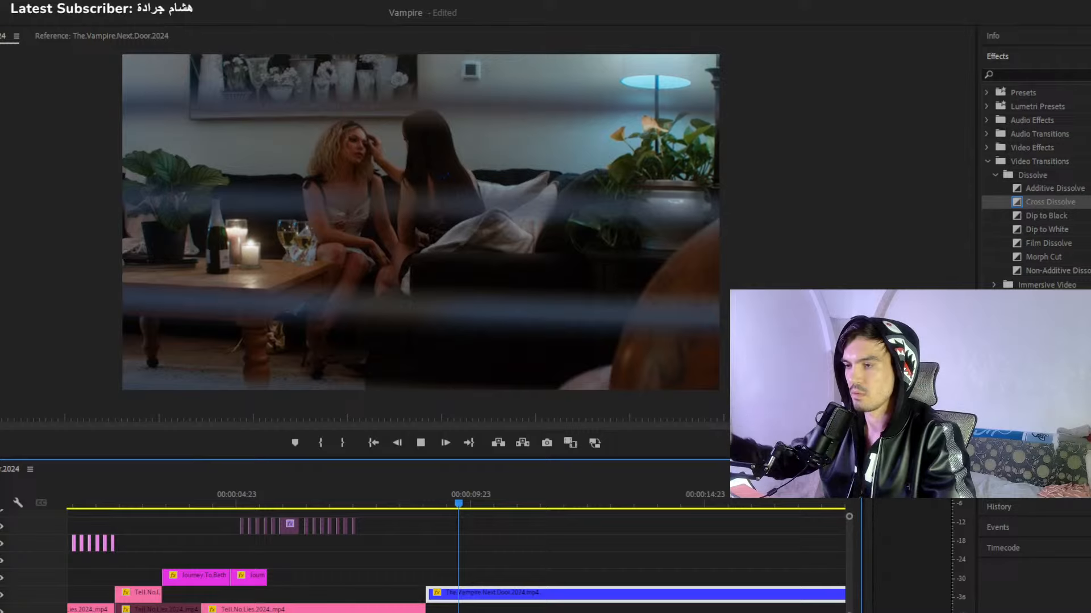
pyautogui.press('-')
pyautogui.press('-')
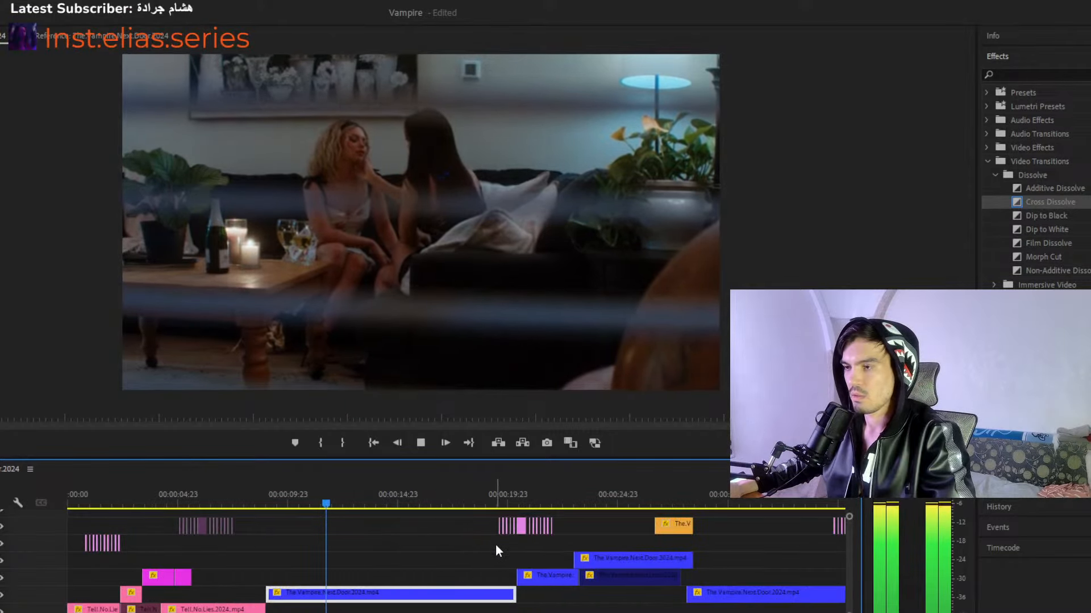
pyautogui.click(494, 500)
pyautogui.press('space')
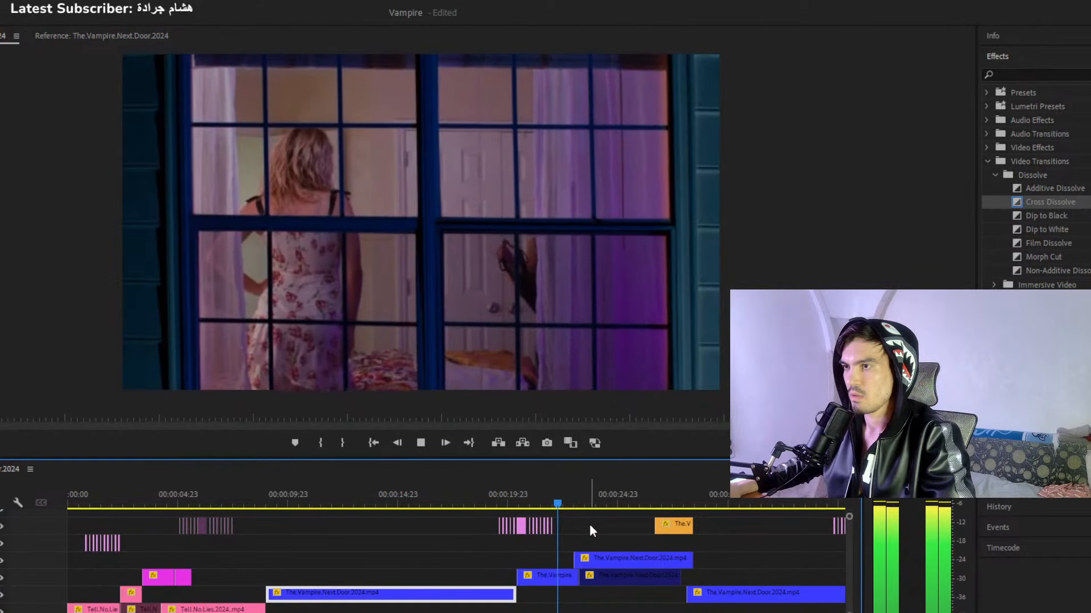
pyautogui.press('space')
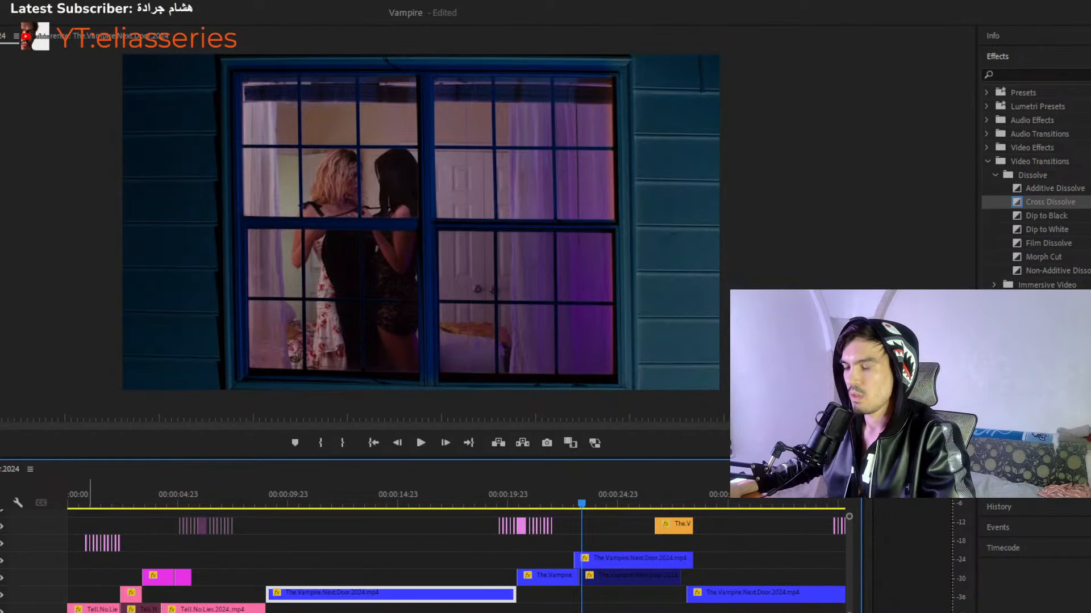
# Inspect the flash frames at about 00:00:20 and the window shot at about 00:00:26 within the surrounding clip layout.
pyautogui.press('=')
pyautogui.press('=')
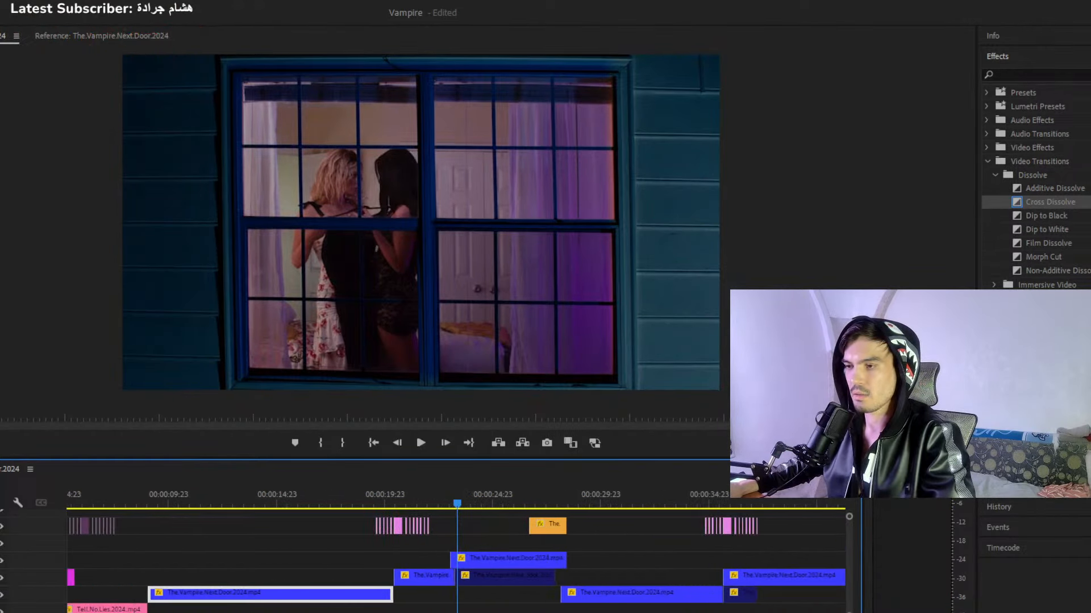
pyautogui.press('-')
pyautogui.press('-')
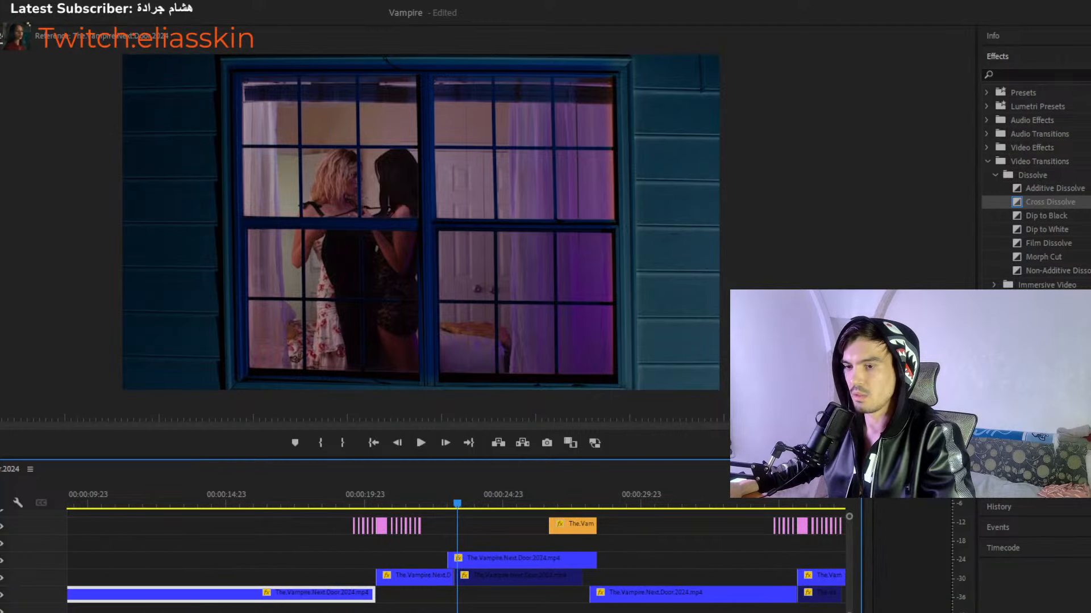
pyautogui.click(380, 499)
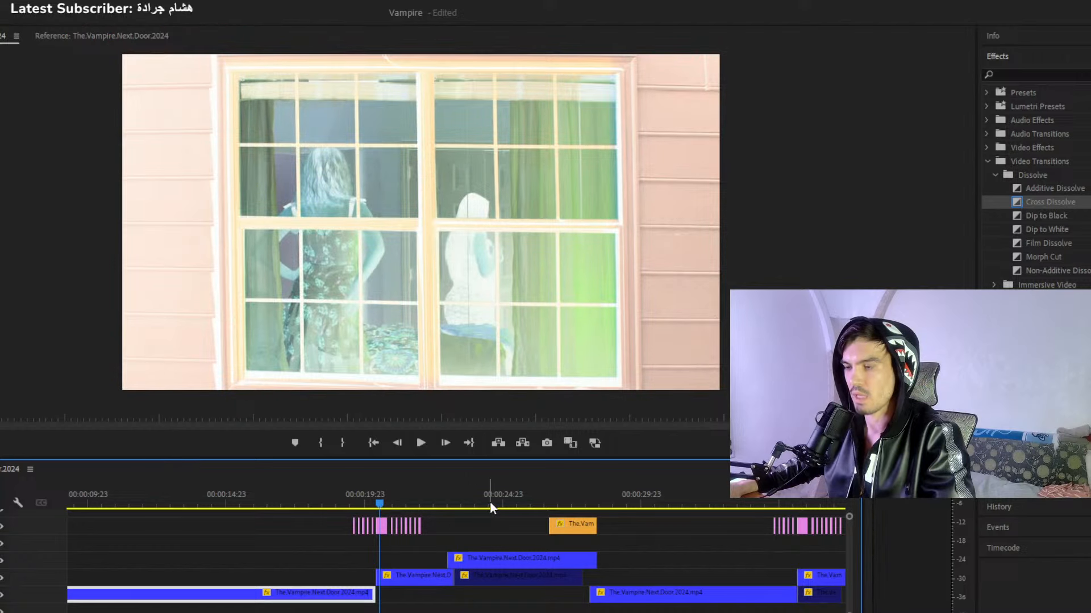
pyautogui.click(531, 503)
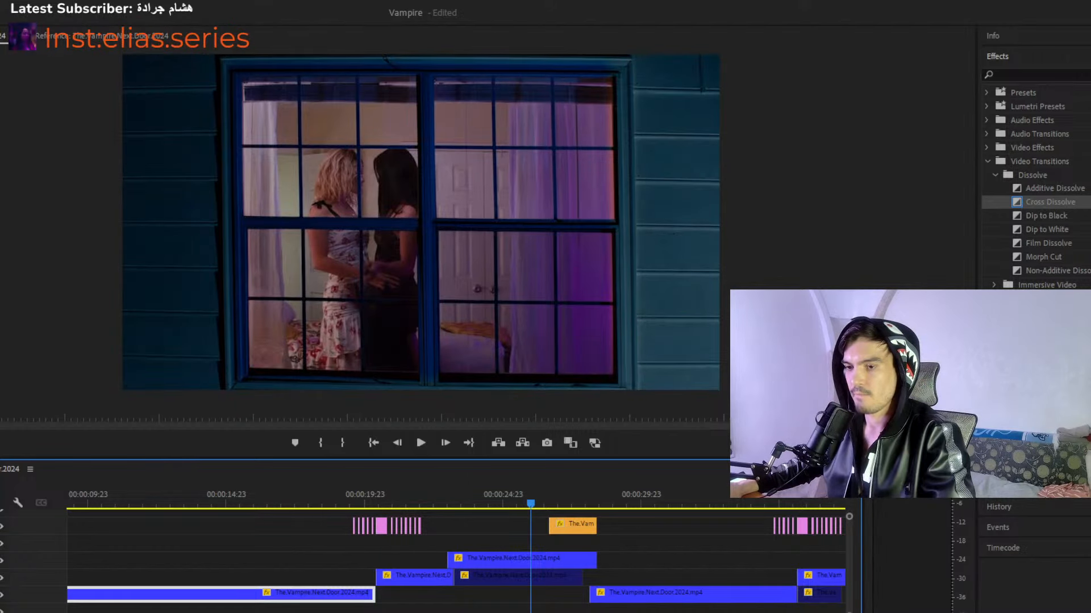
pyautogui.press('-')
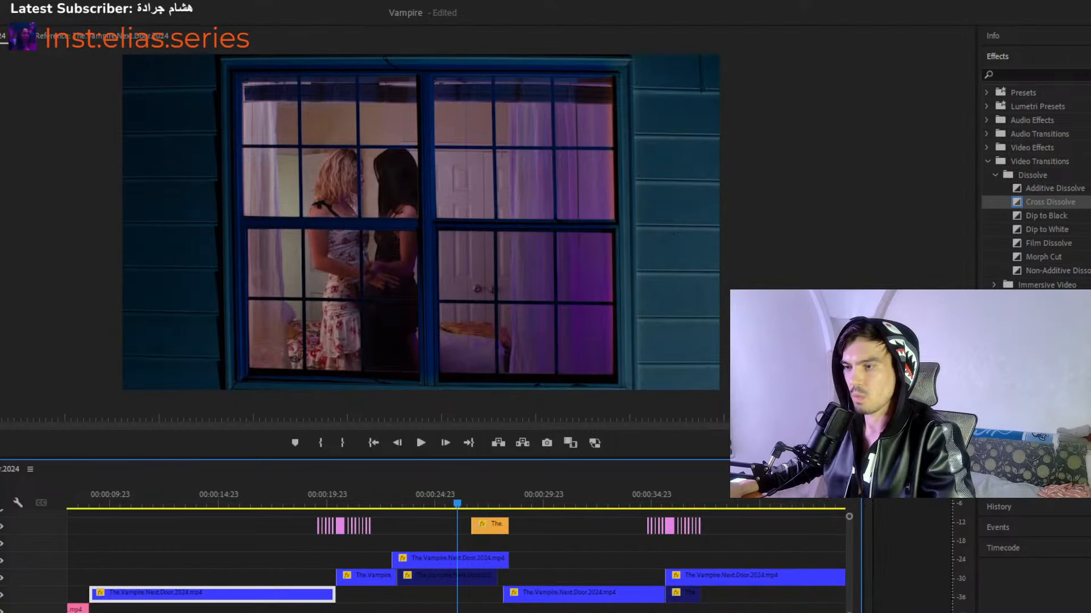
pyautogui.press('-')
pyautogui.press('-')
pyautogui.press('-')
pyautogui.press('-')
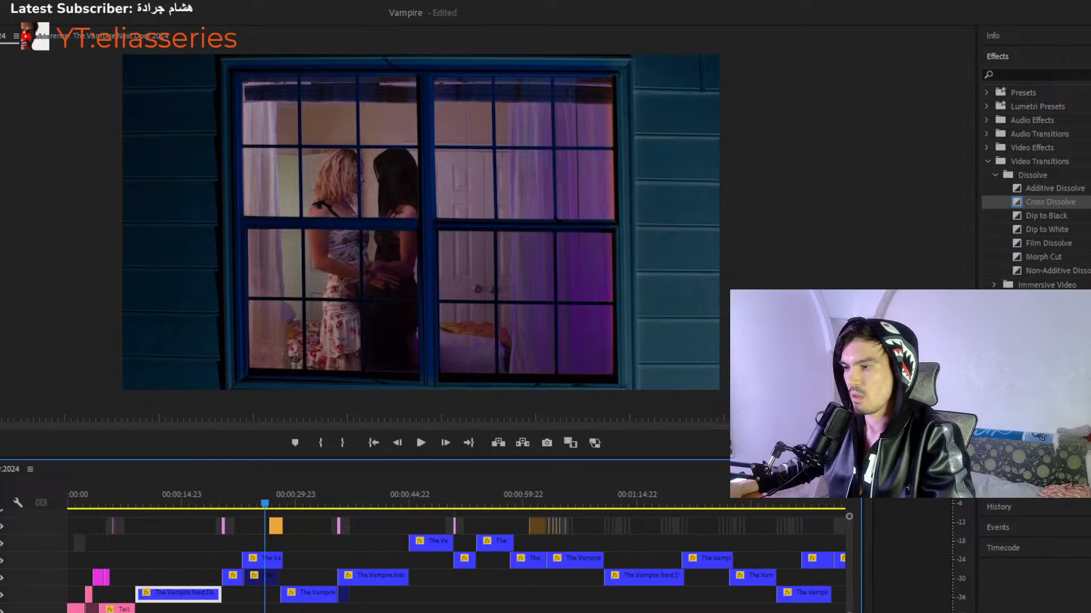
# Play from about 00:00:26 into the lamp-lit room shot, and review the flash transition from about 00:00:34 to 00:00:37.
pyautogui.press('=')
pyautogui.press('=')
pyautogui.press('=')
pyautogui.press('space')
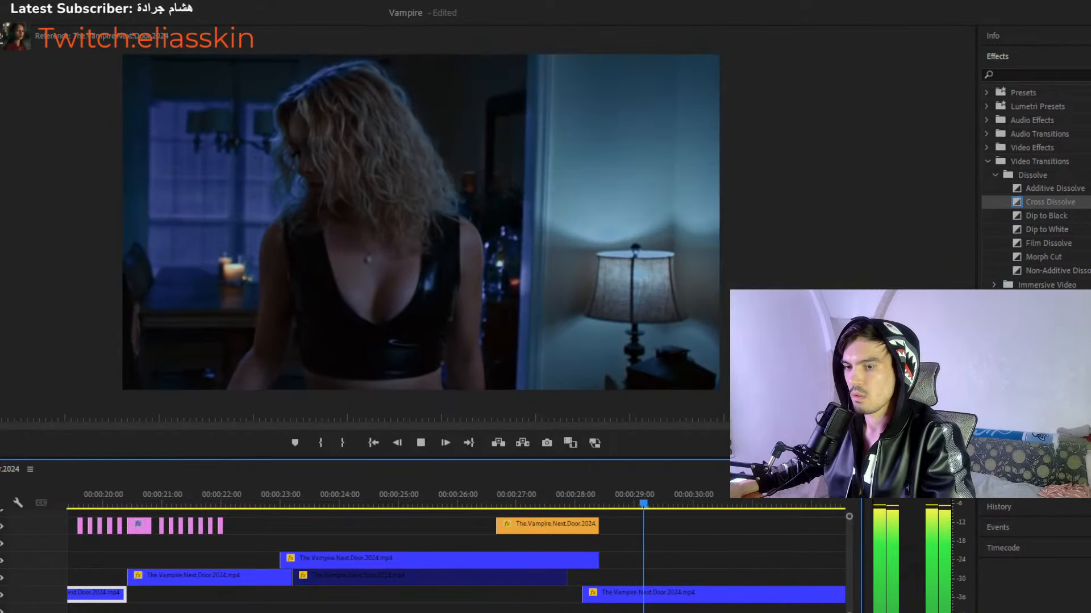
pyautogui.press('-')
pyautogui.click(596, 503)
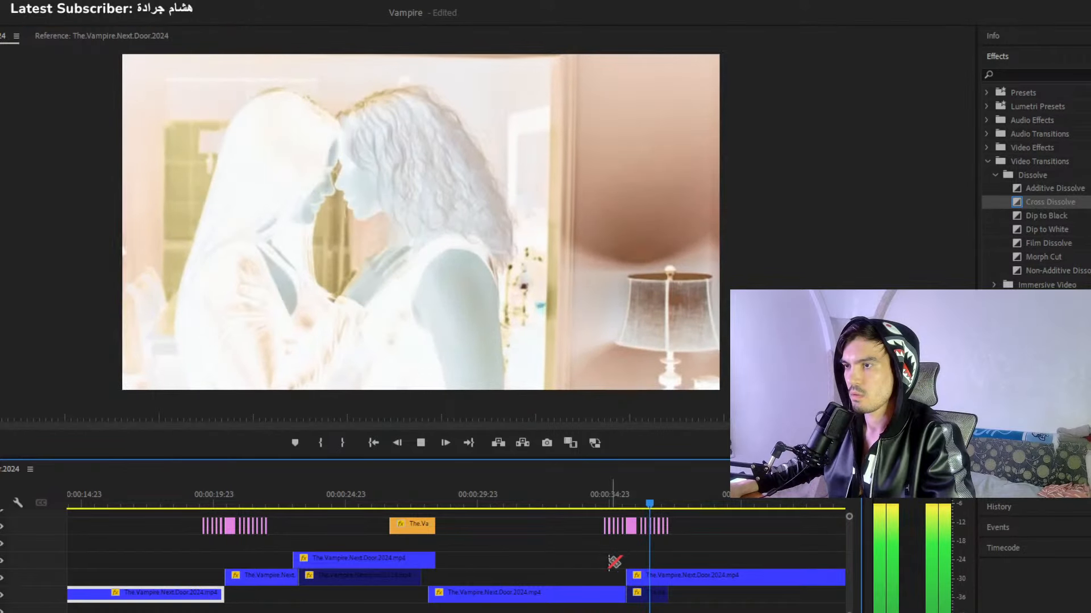
pyautogui.press('space')
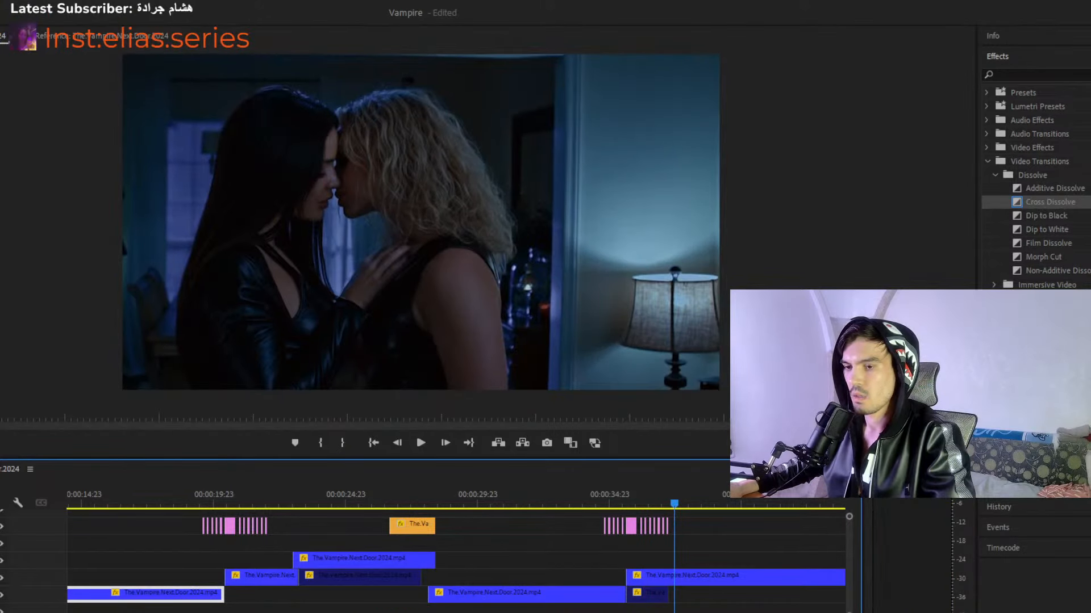
# Scrub ahead to the woman in red at the window near 00:00:49 and examine the flash strips over the following cut.
pyautogui.press('-')
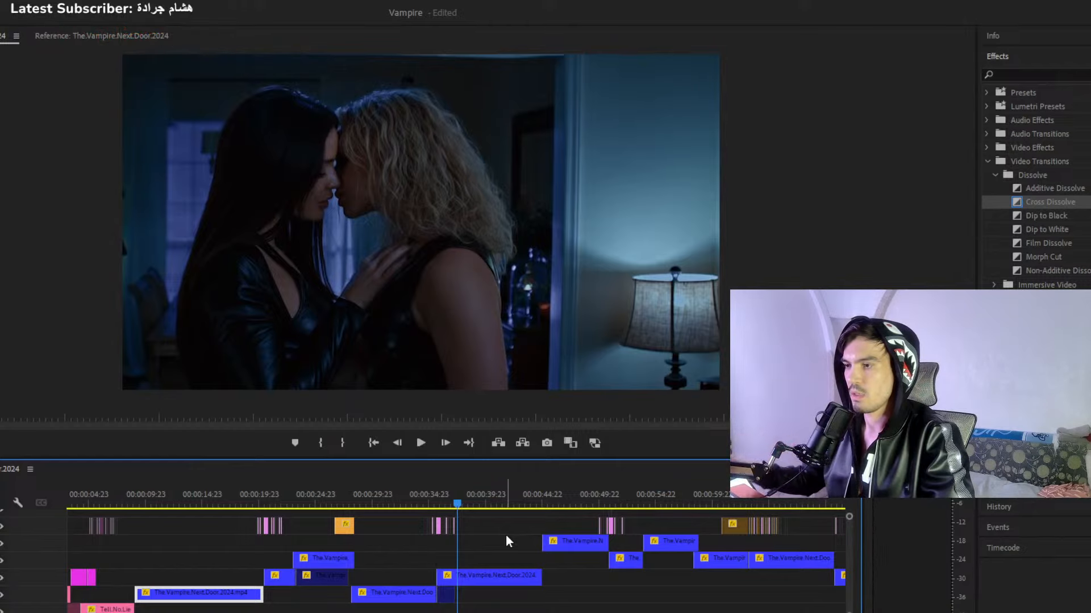
pyautogui.click(527, 501)
pyautogui.moveTo(540, 505); pyautogui.dragTo(597, 504)
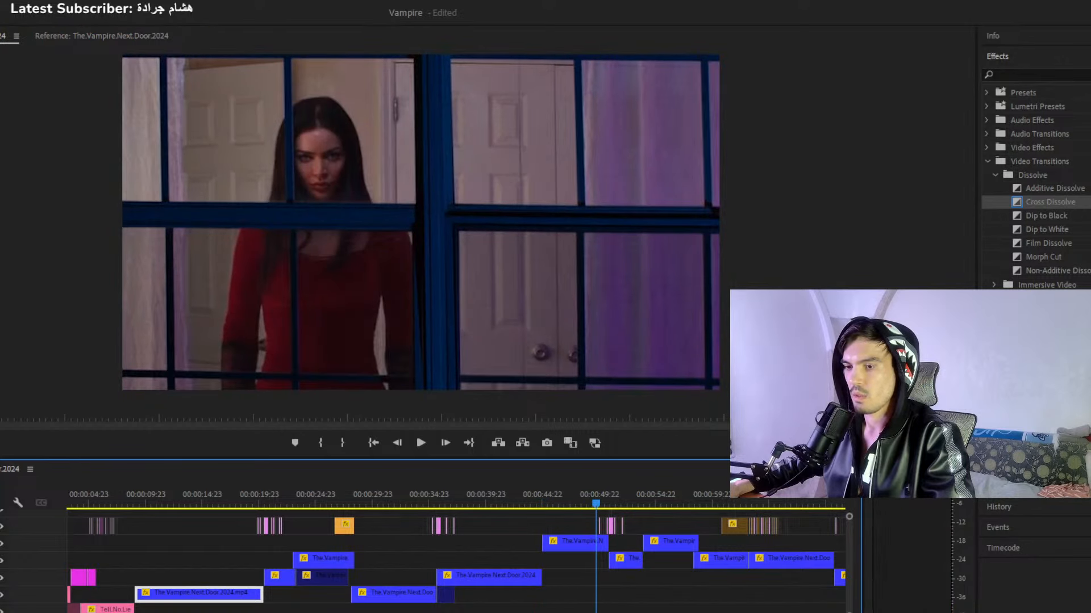
pyautogui.press('=')
pyautogui.press('=')
pyautogui.press('=')
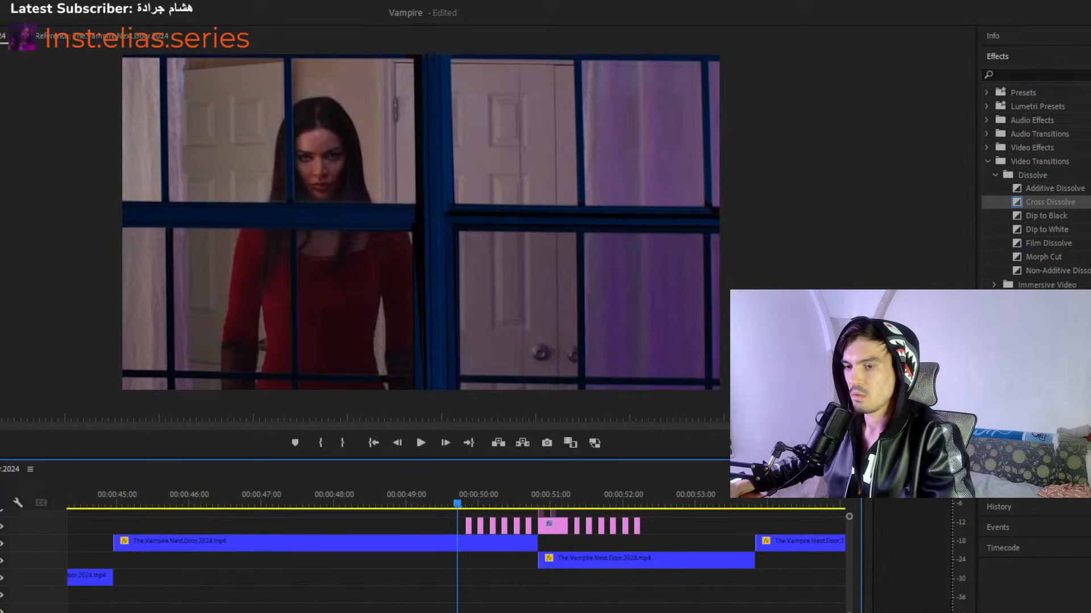
pyautogui.press('-')
pyautogui.press('-')
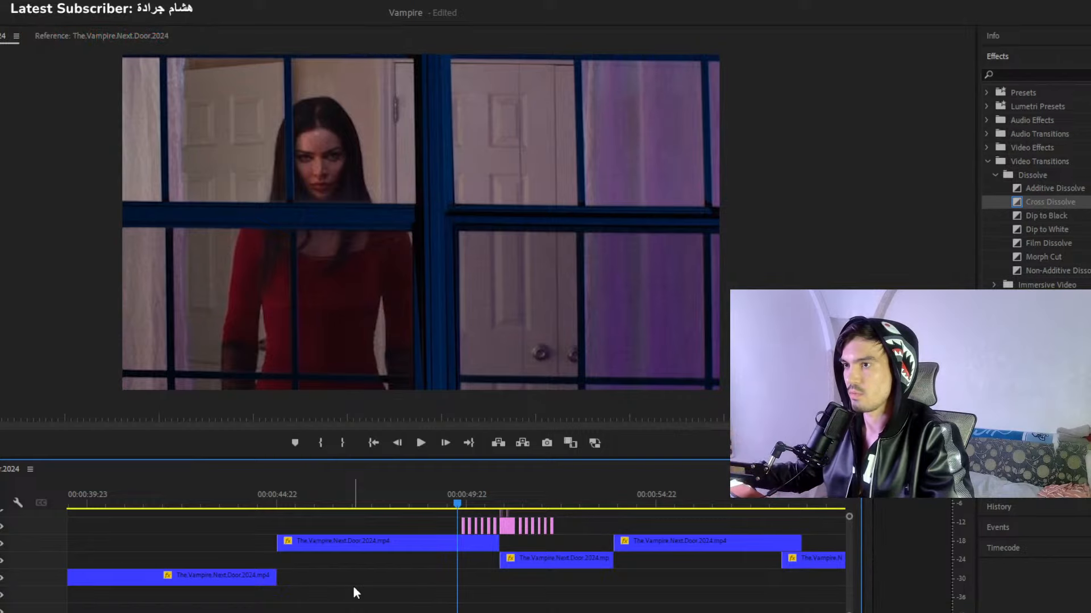
pyautogui.moveTo(454, 504); pyautogui.dragTo(449, 503)
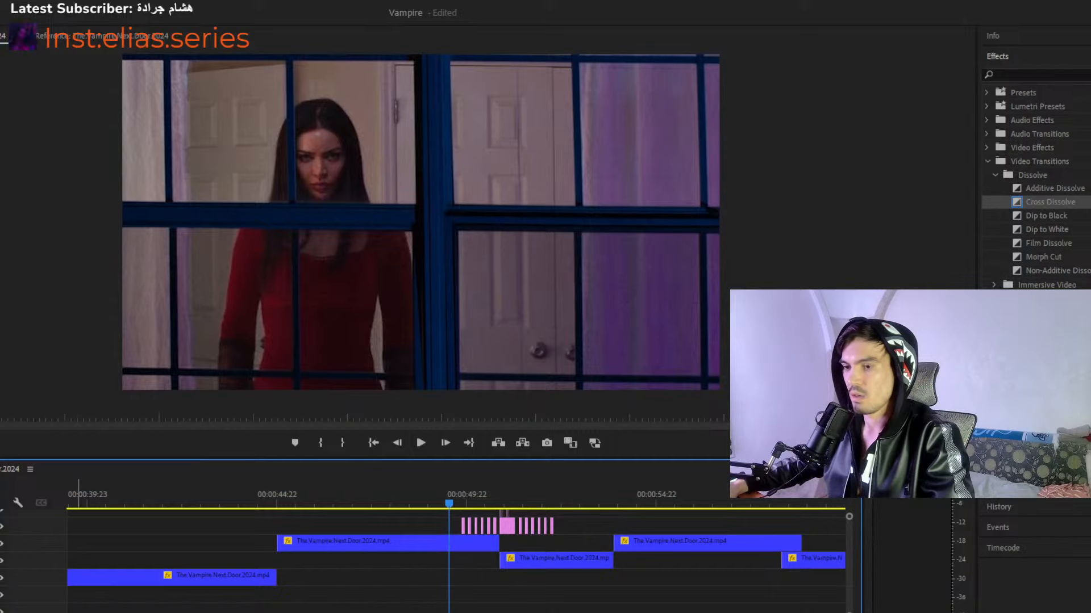
# Select the empty track gap just before the Vampire.Next.Door clip starting at about 00:00:51, keeping the playhead near 00:00:49.
pyautogui.scroll(-3, 322, 554)
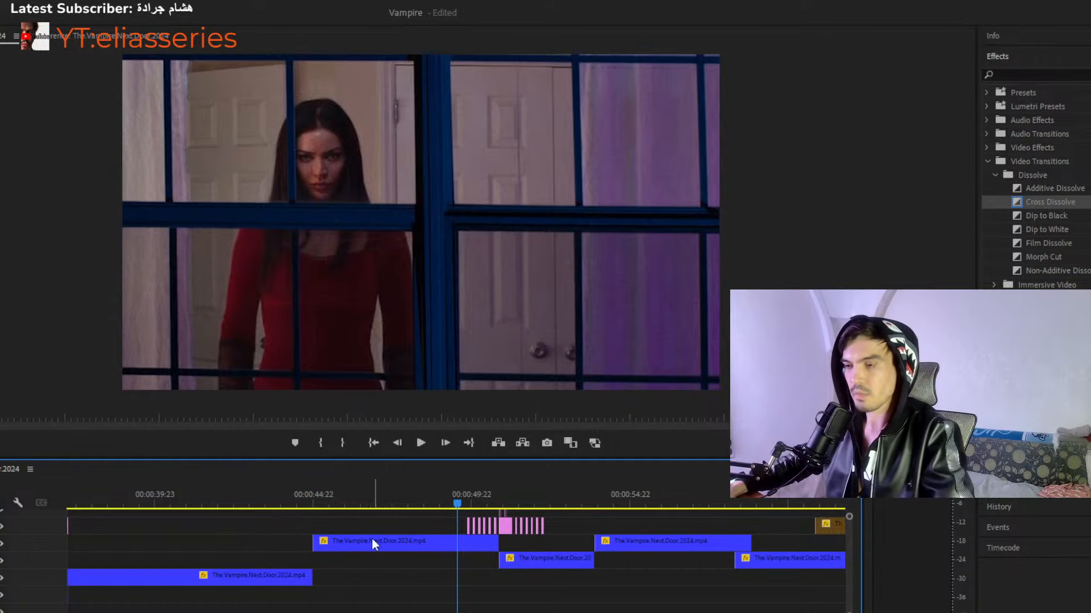
pyautogui.press('-')
pyautogui.press('=')
pyautogui.press('=')
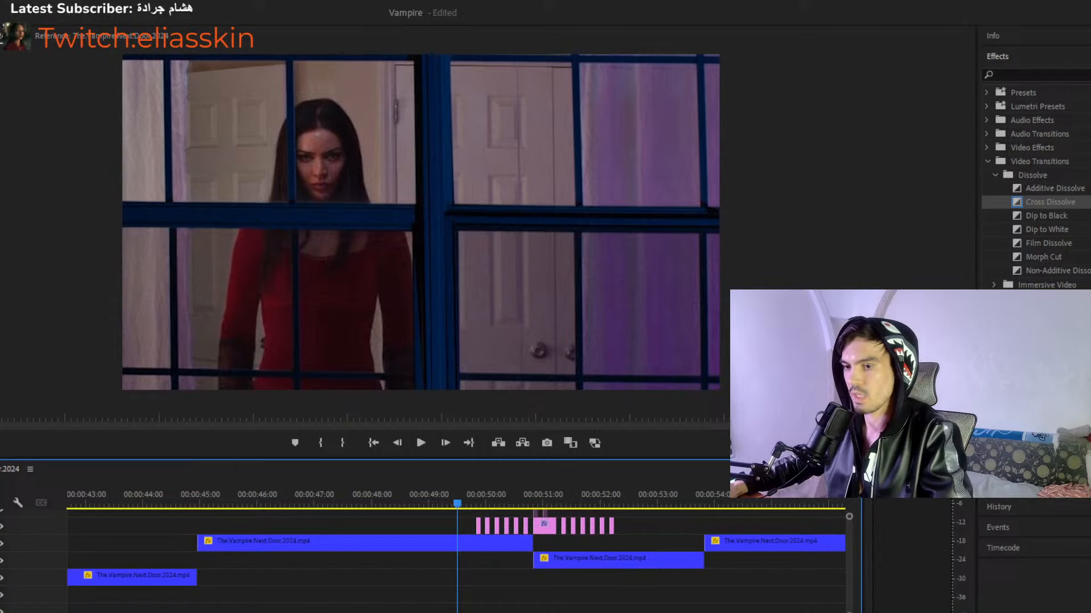
pyautogui.press('-')
pyautogui.click(436, 575)
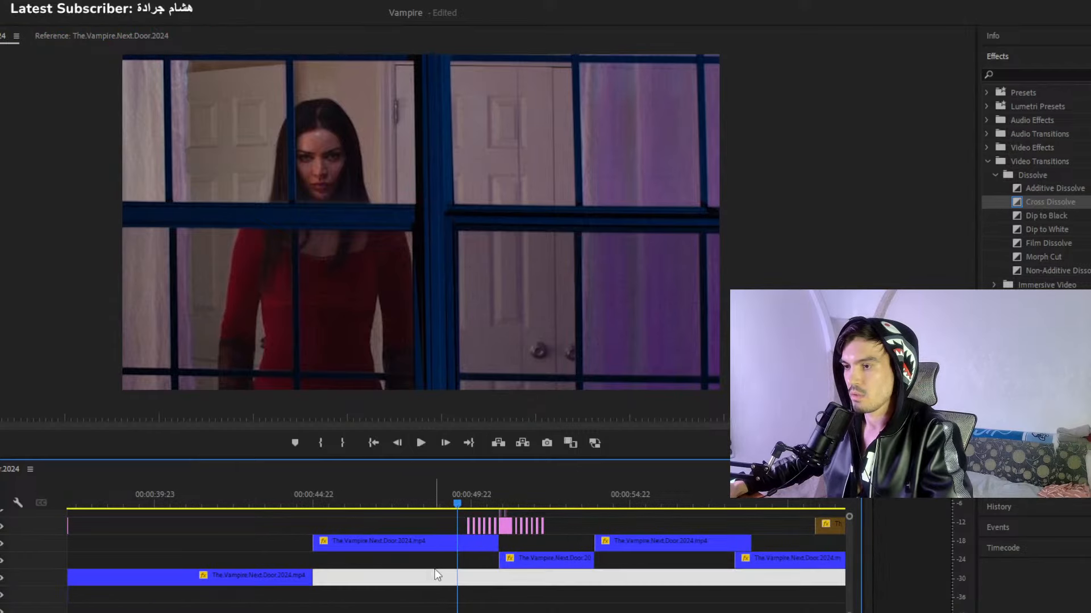
pyautogui.click(448, 562)
pyautogui.click(461, 501)
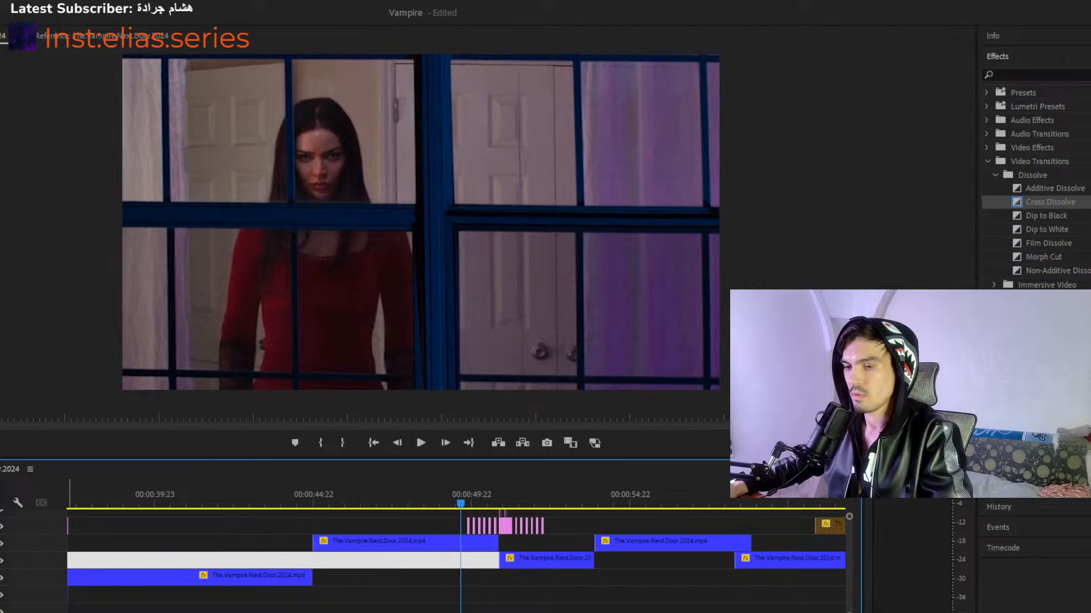
# Survey the whole sequence, check the shot near 00:02:17, and play from about 00:00:54 to the garage-door shot near 00:01:01.
pyautogui.press('-')
pyautogui.press('-')
pyautogui.press('-')
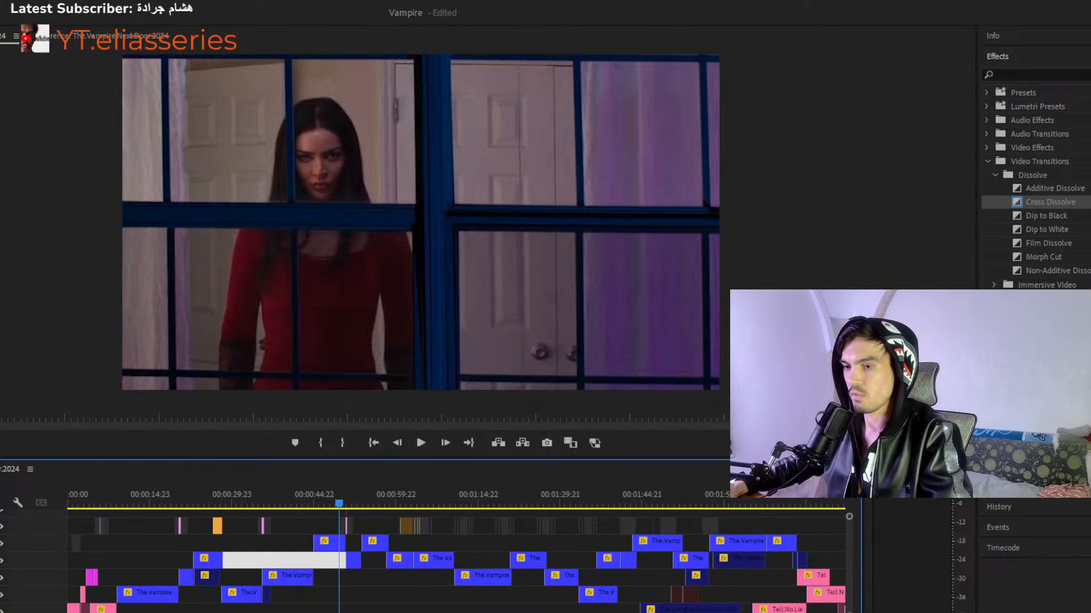
pyautogui.press('-')
pyautogui.press('-')
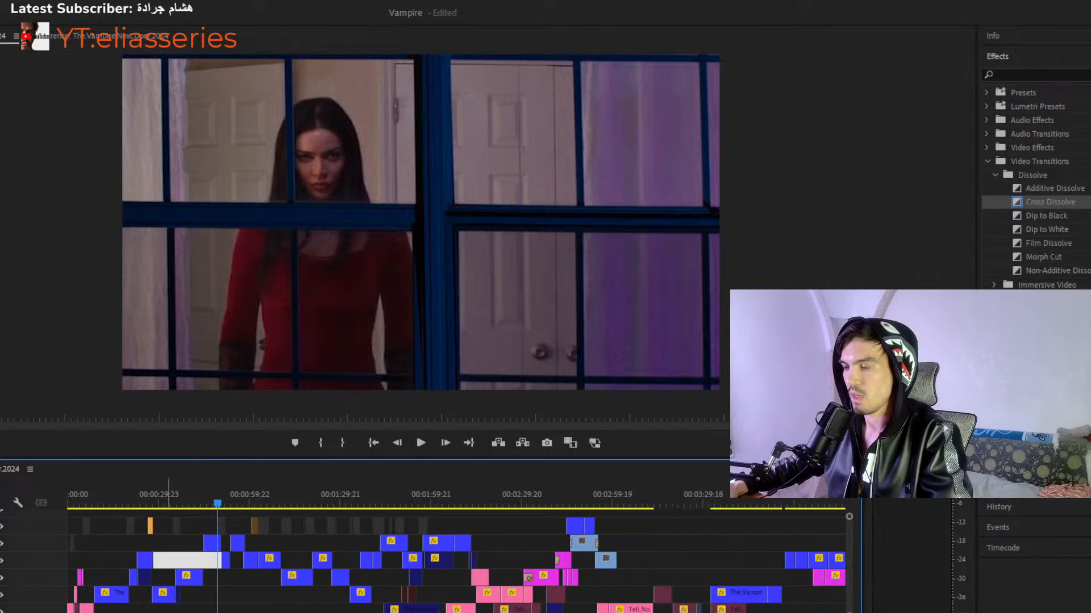
pyautogui.click(483, 505)
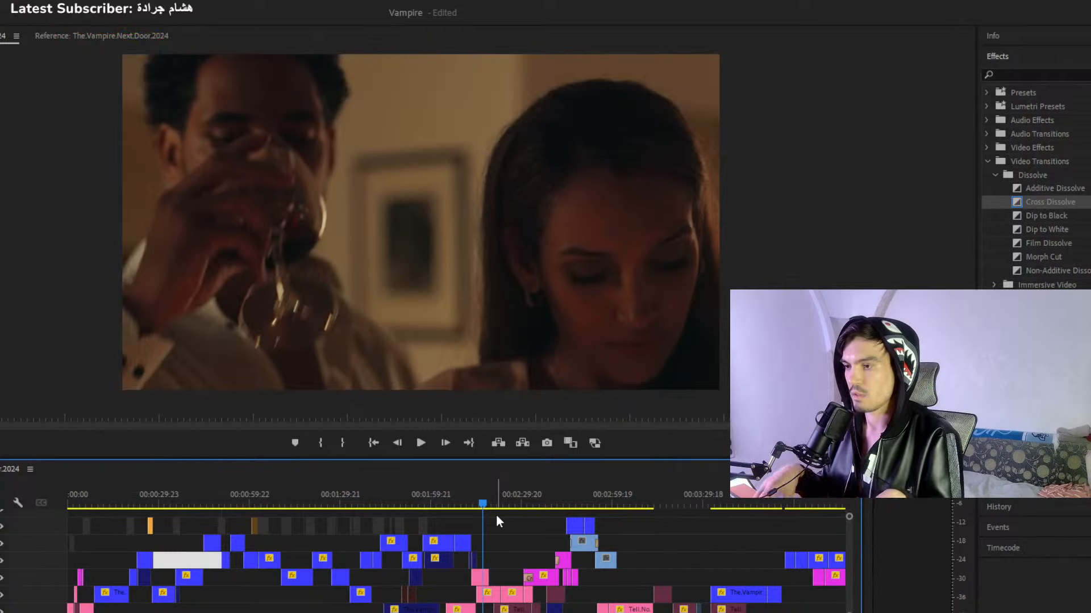
pyautogui.click(235, 503)
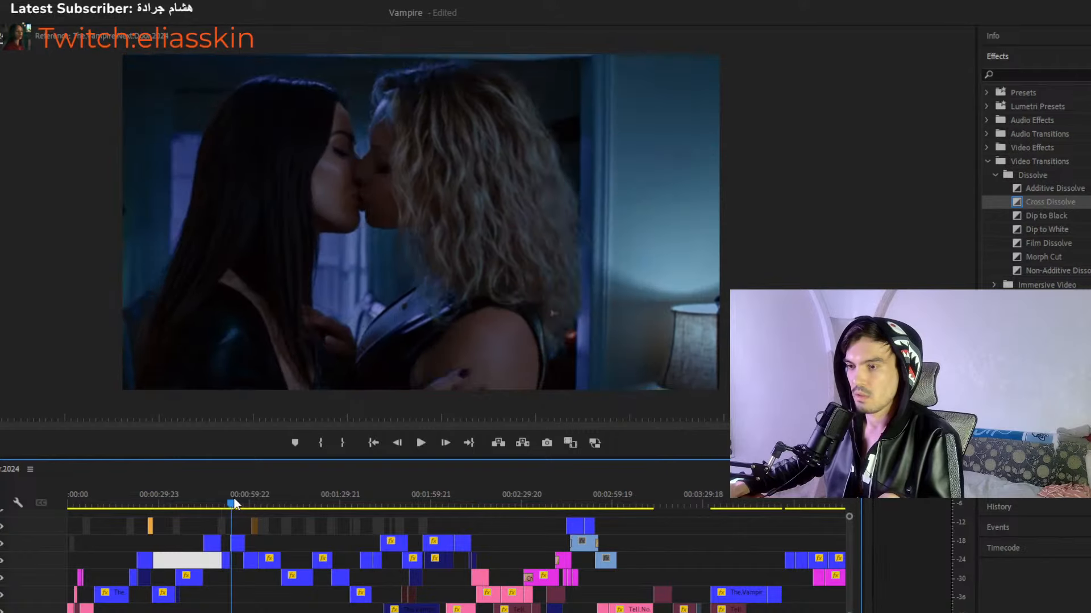
pyautogui.click(412, 444)
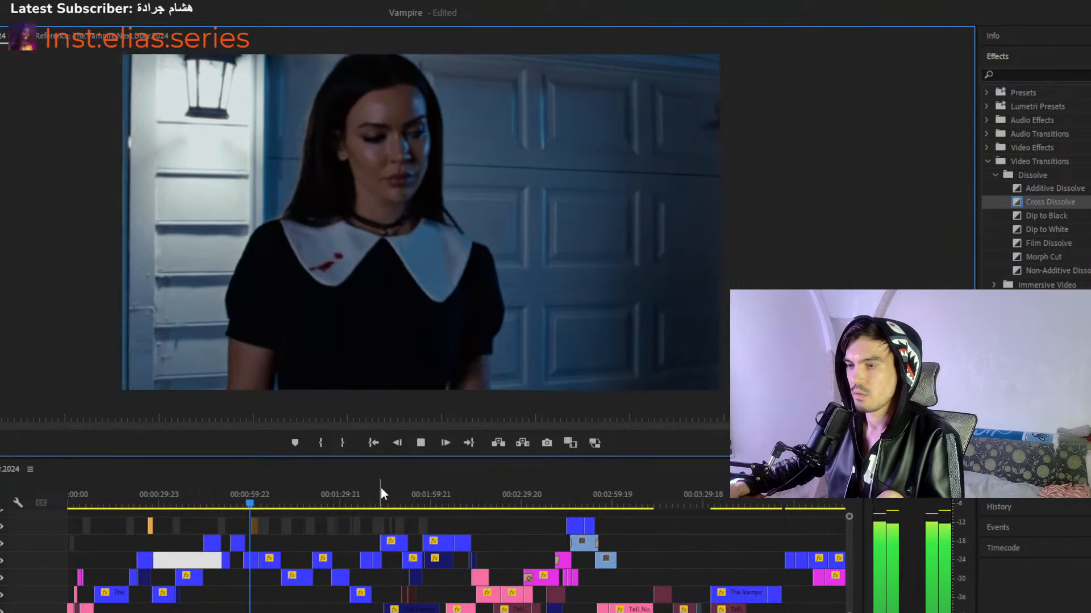
pyautogui.click(421, 443)
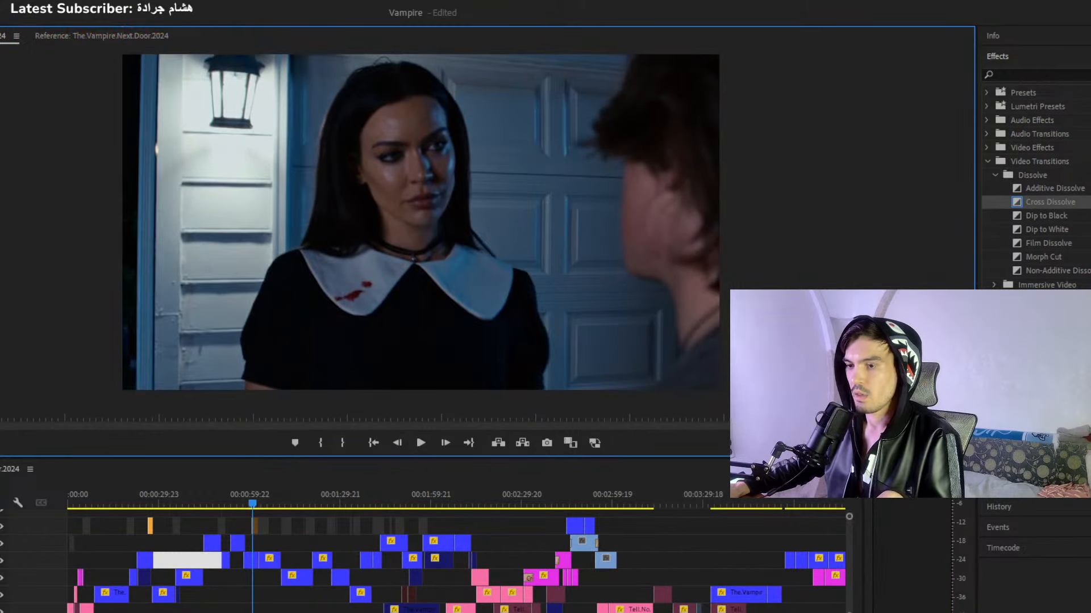
# Try to delete the selected empty gap before the Vampire.Next.Door clip at about 00:00:51.
pyautogui.hotkey('shift', '3')
pyautogui.press('=')
pyautogui.press('=')
pyautogui.press('=')
pyautogui.press('=')
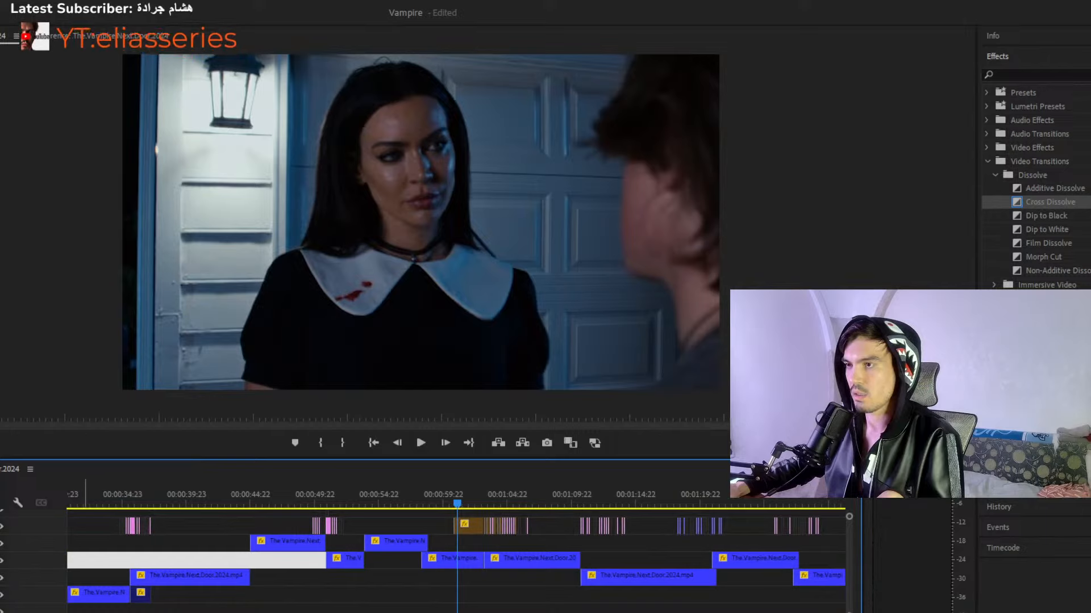
pyautogui.press('=')
pyautogui.press('=')
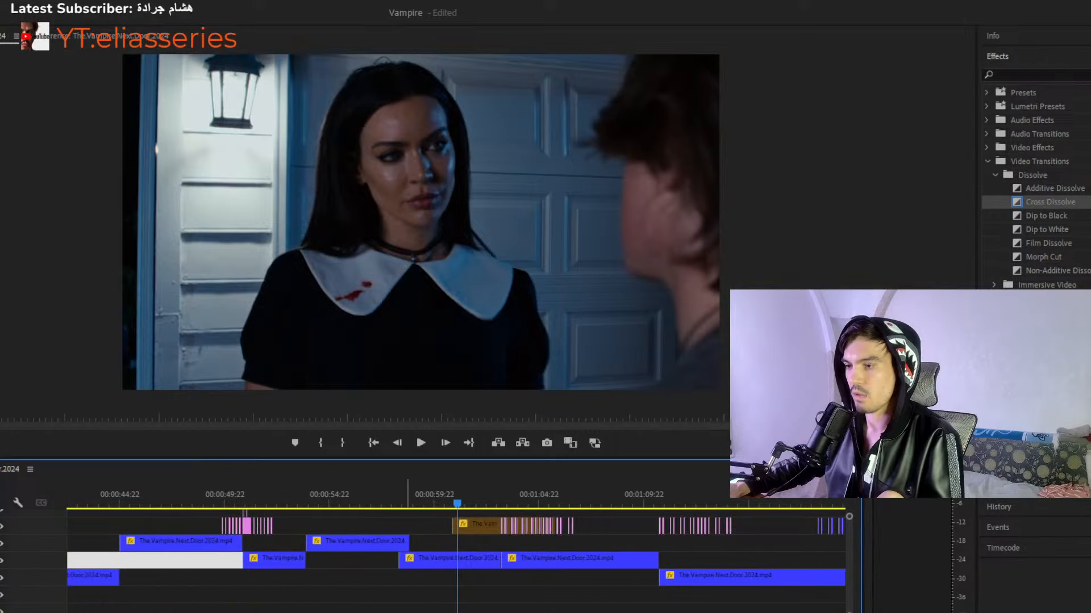
pyautogui.press('Delete')
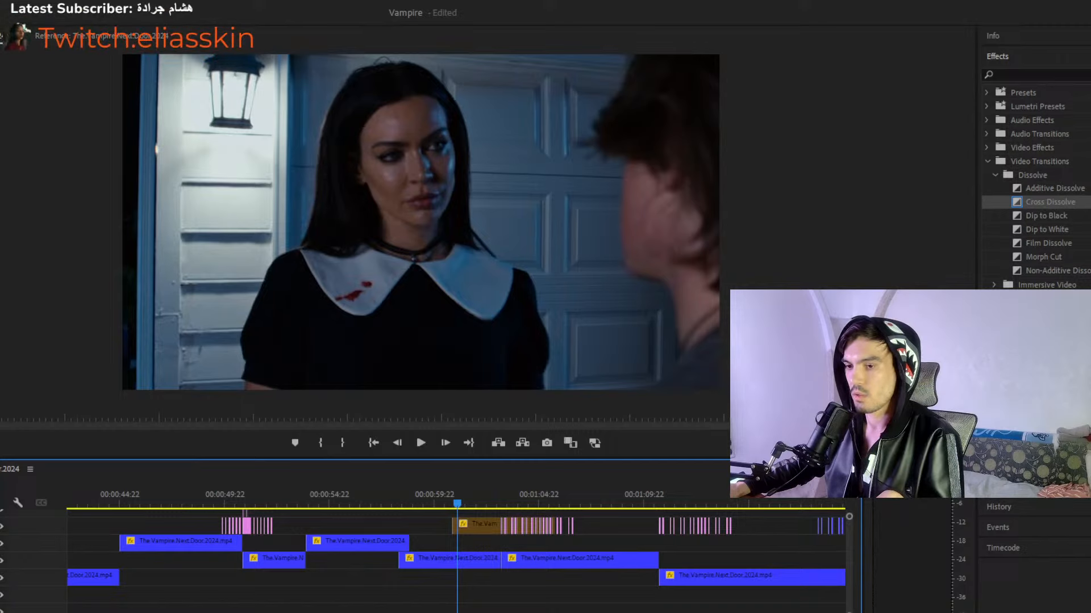
# Survey the whole sequence layout, then examine the clips and flash strips around the garage-door shot near 00:01:01.
pyautogui.press('-')
pyautogui.press('-')
pyautogui.press('-')
pyautogui.press('-')
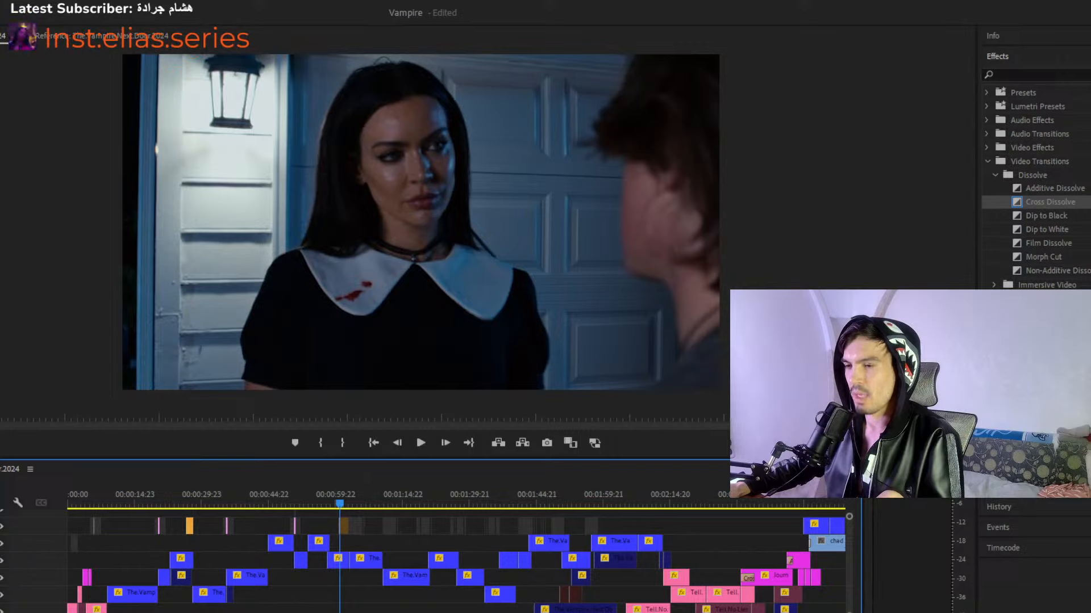
pyautogui.press('-')
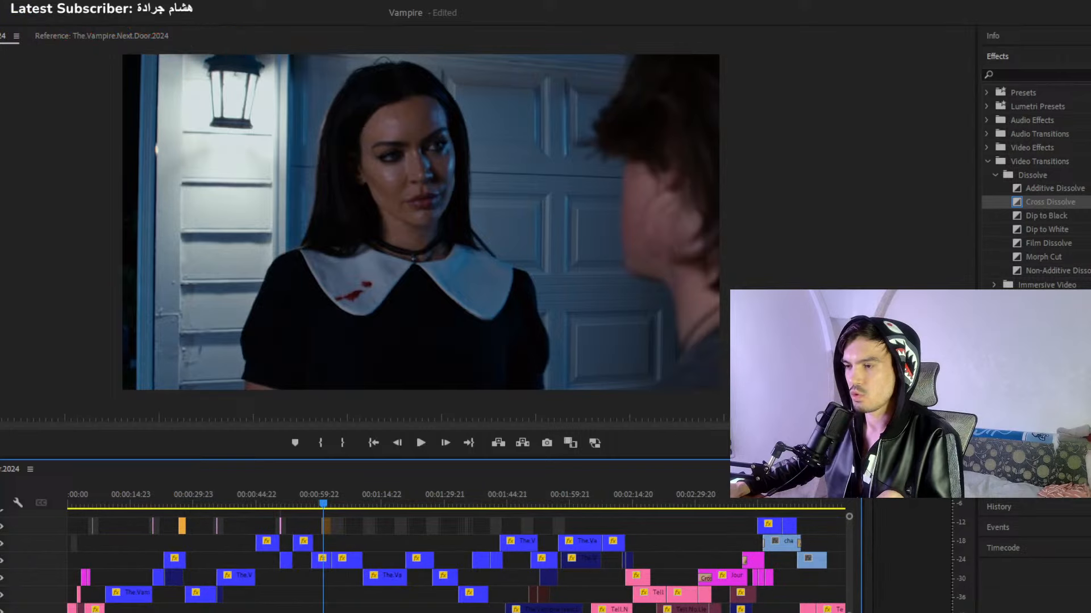
pyautogui.press('=')
pyautogui.press('=')
pyautogui.press('=')
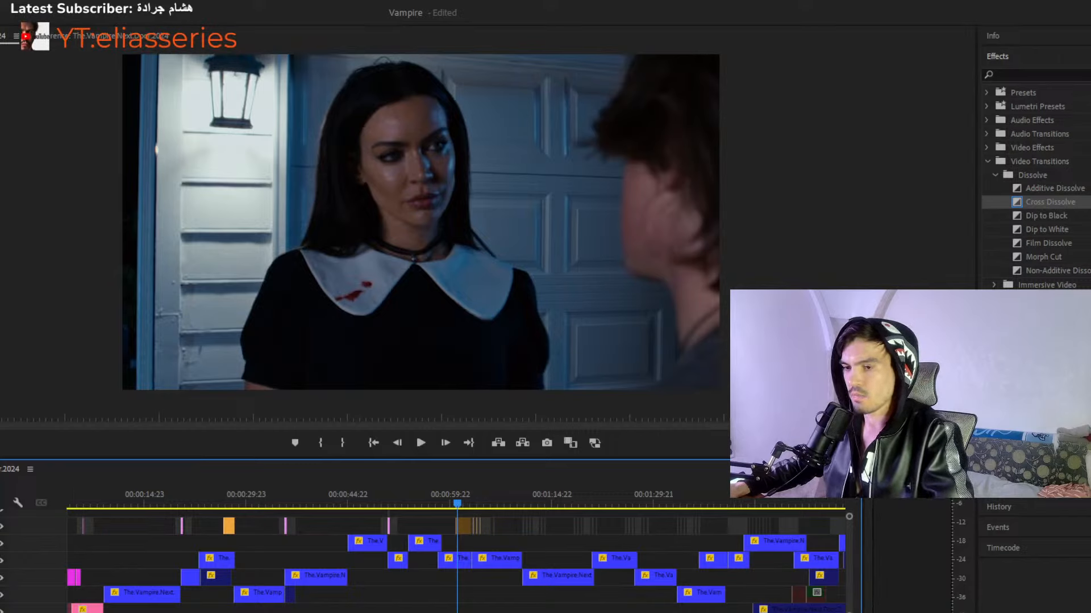
pyautogui.press('=')
pyautogui.press('=')
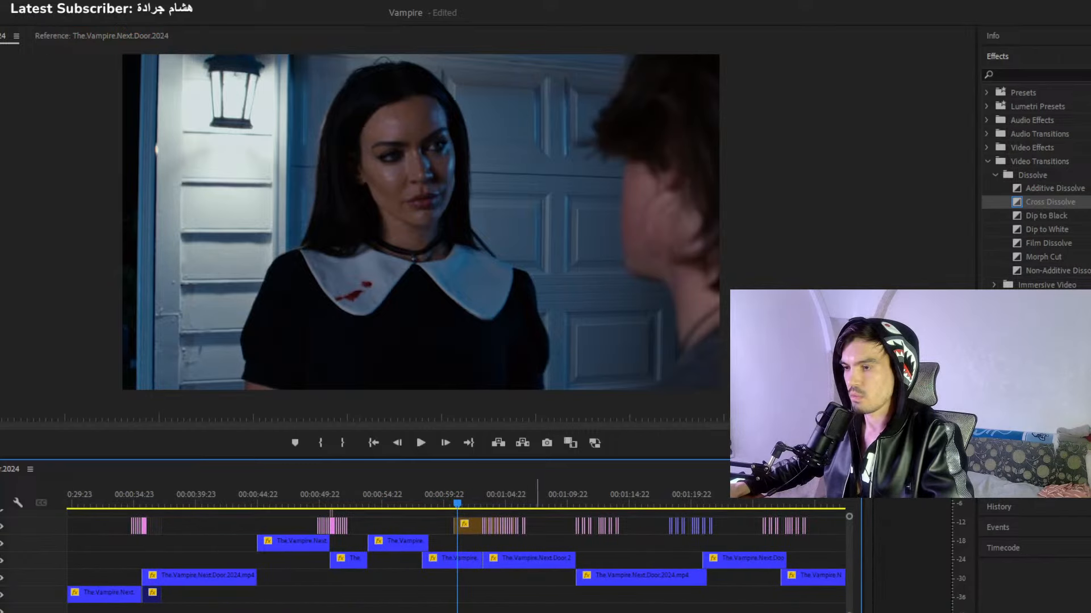
# Play from about 00:00:59 through the garage-door kiss and scrub ahead to the blue flash strips near 00:01:19.
pyautogui.click(440, 499)
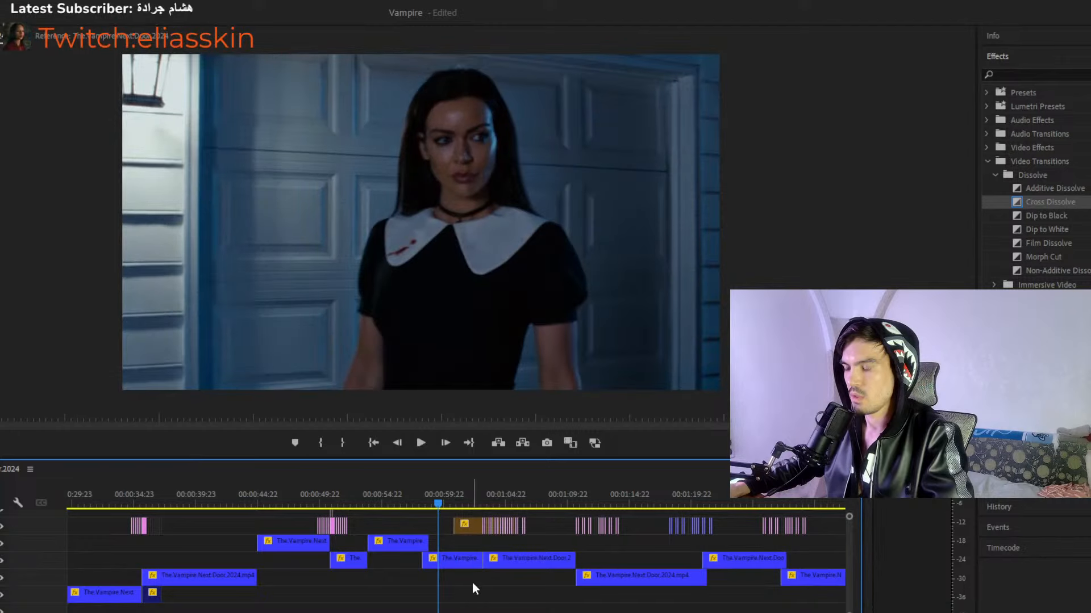
pyautogui.click(484, 600)
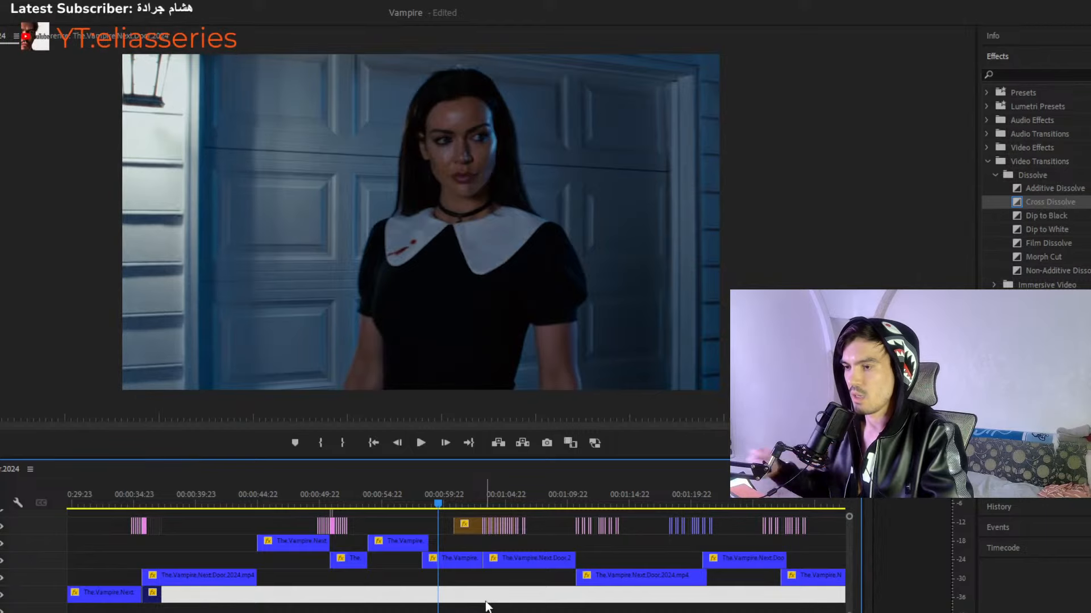
pyautogui.press('=')
pyautogui.press('=')
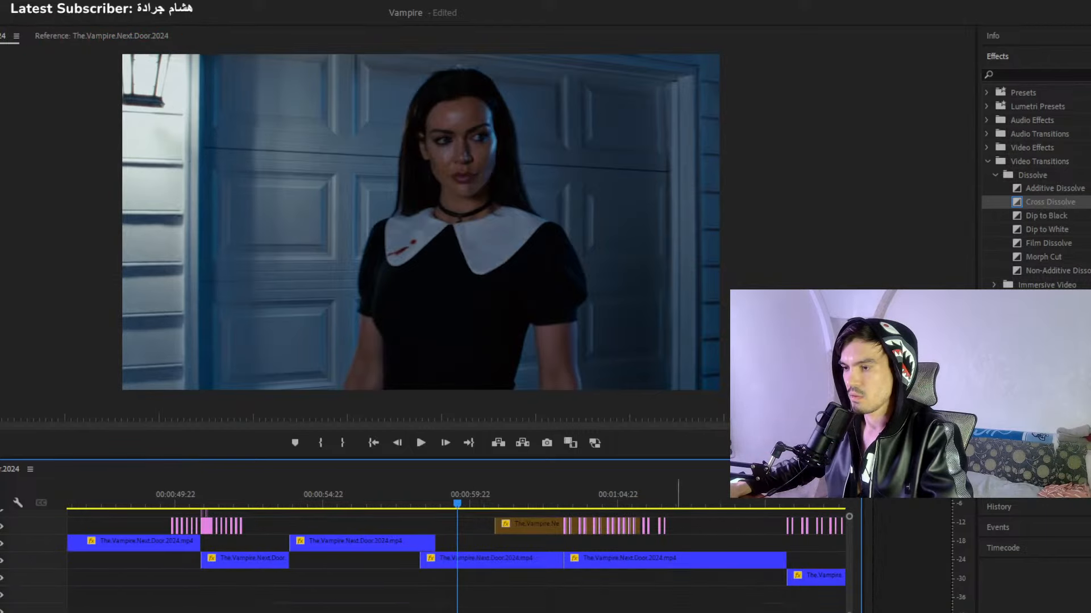
pyautogui.press('space')
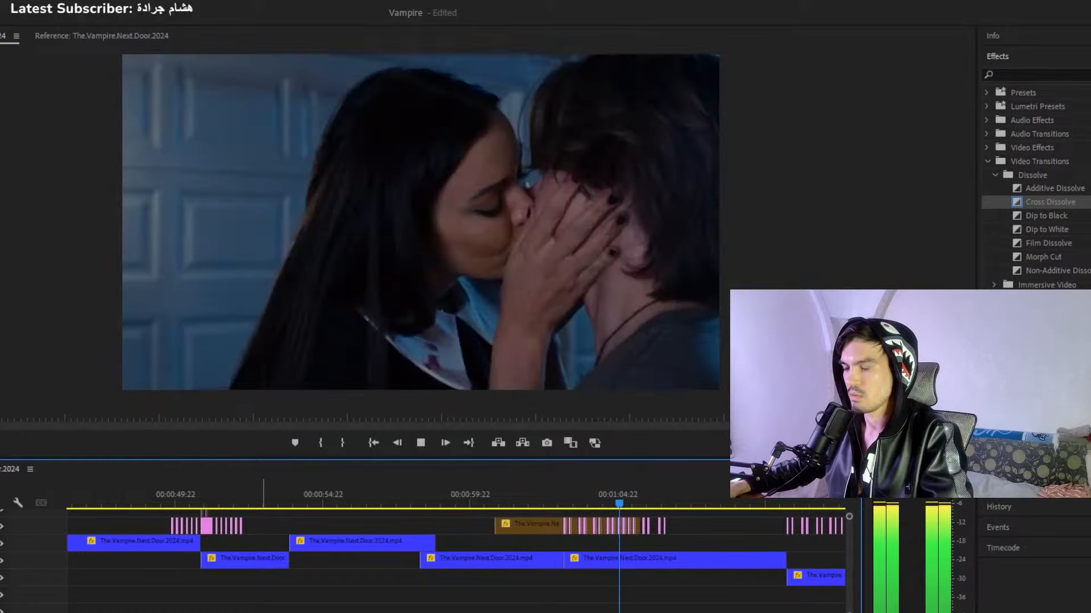
pyautogui.scroll(-3, 364, 611)
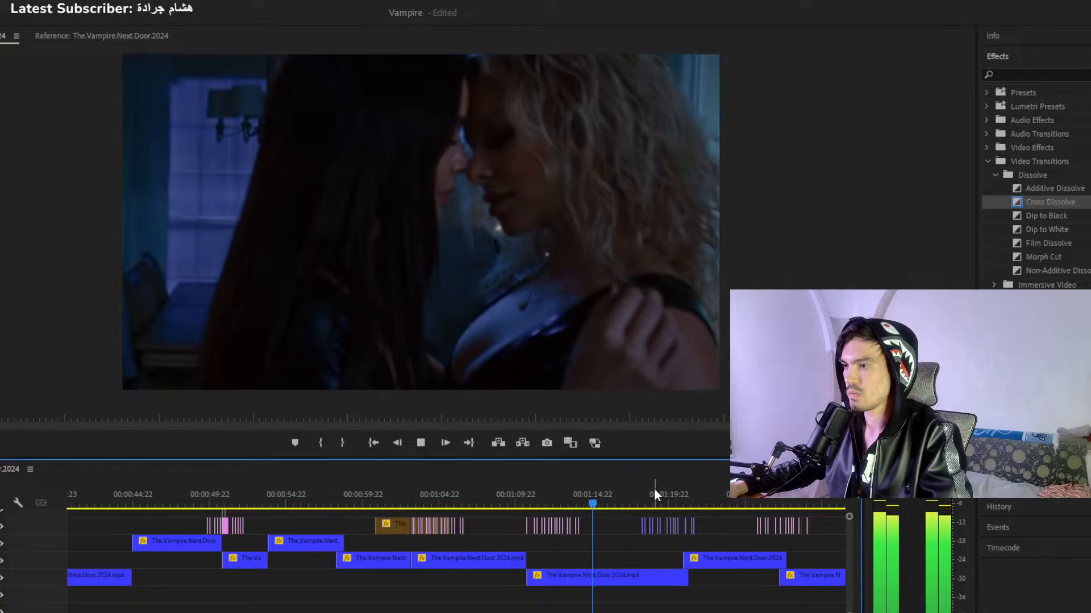
pyautogui.moveTo(655, 493); pyautogui.dragTo(675, 493)
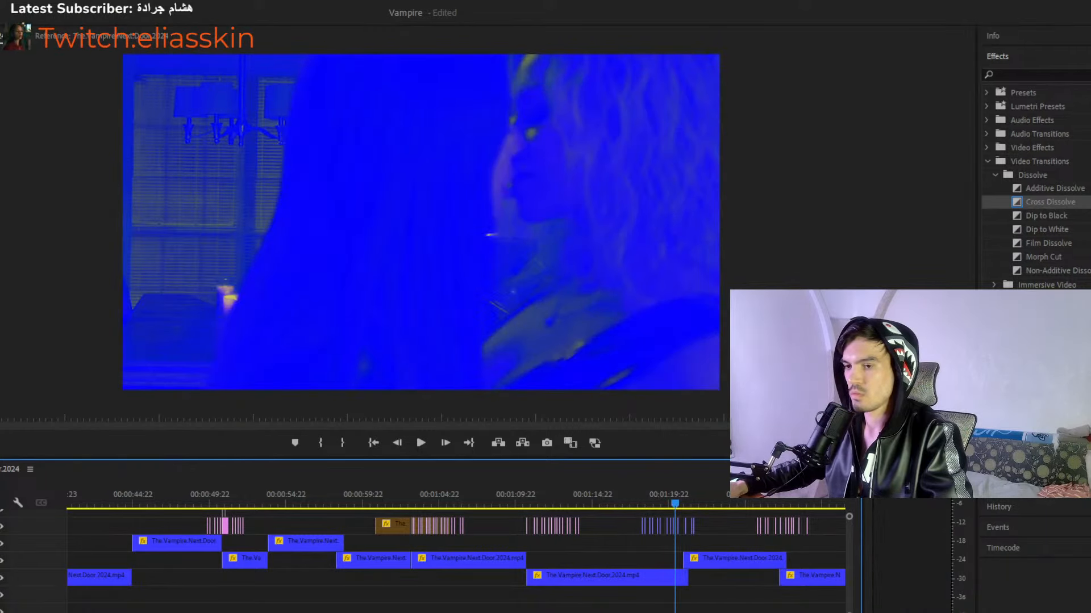
# Select the blue flash strips between about 00:01:18 and 00:01:21 and play through them to the window shot near 00:01:23.
pyautogui.press('=')
pyautogui.press('=')
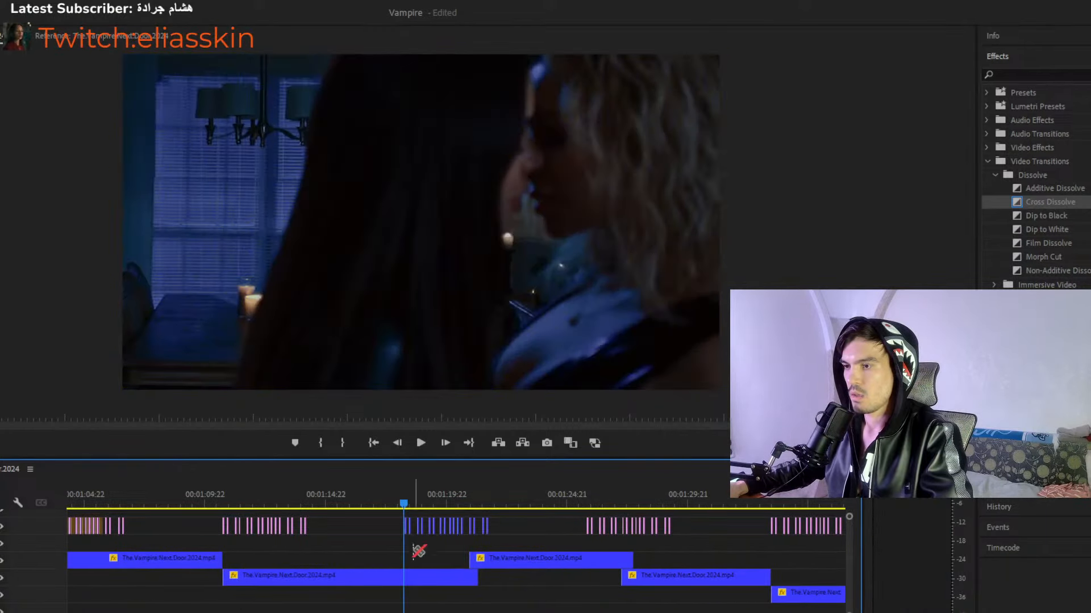
pyautogui.press('=')
pyautogui.press('=')
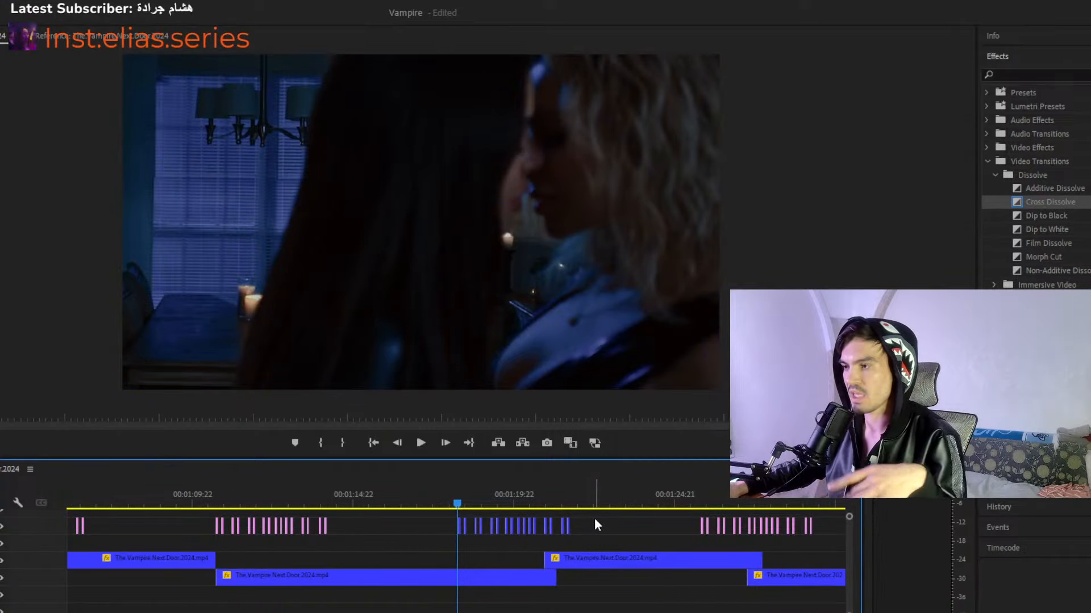
pyautogui.moveTo(594, 518); pyautogui.dragTo(547, 526)
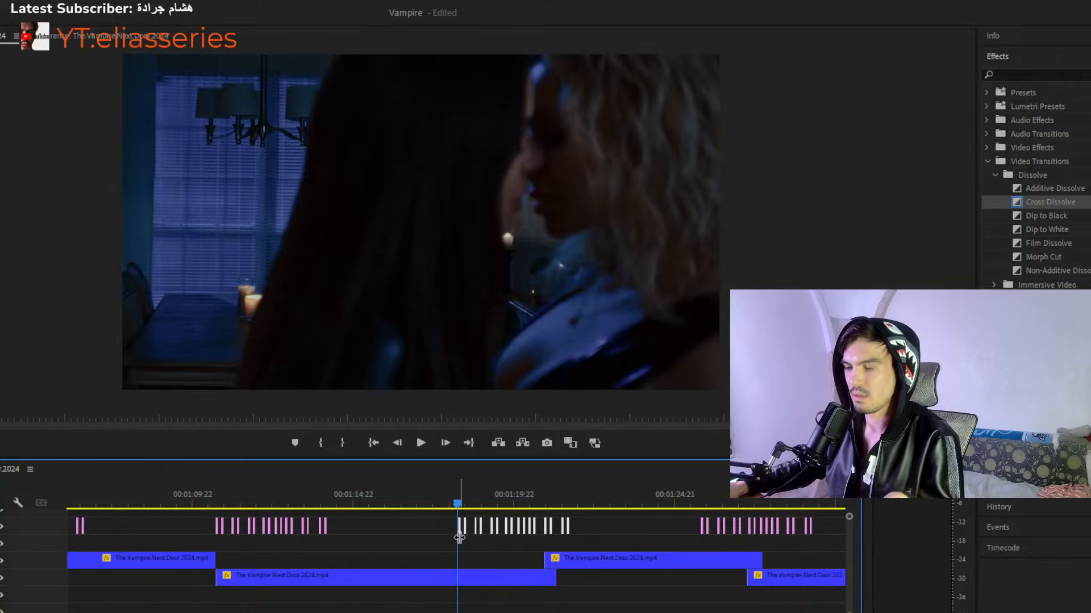
pyautogui.moveTo(595, 526); pyautogui.dragTo(455, 533)
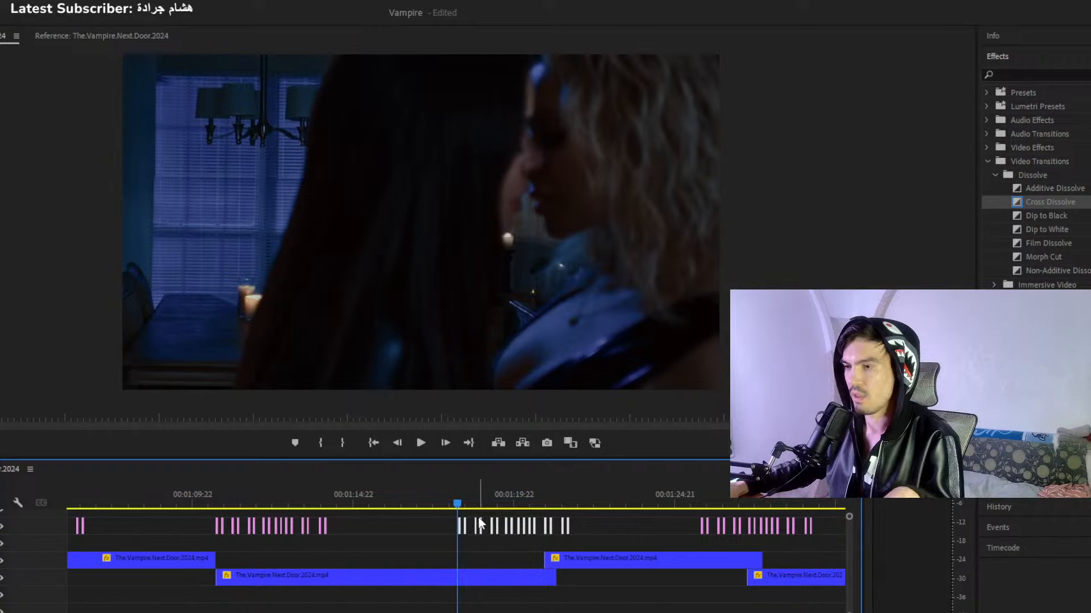
pyautogui.click(422, 448)
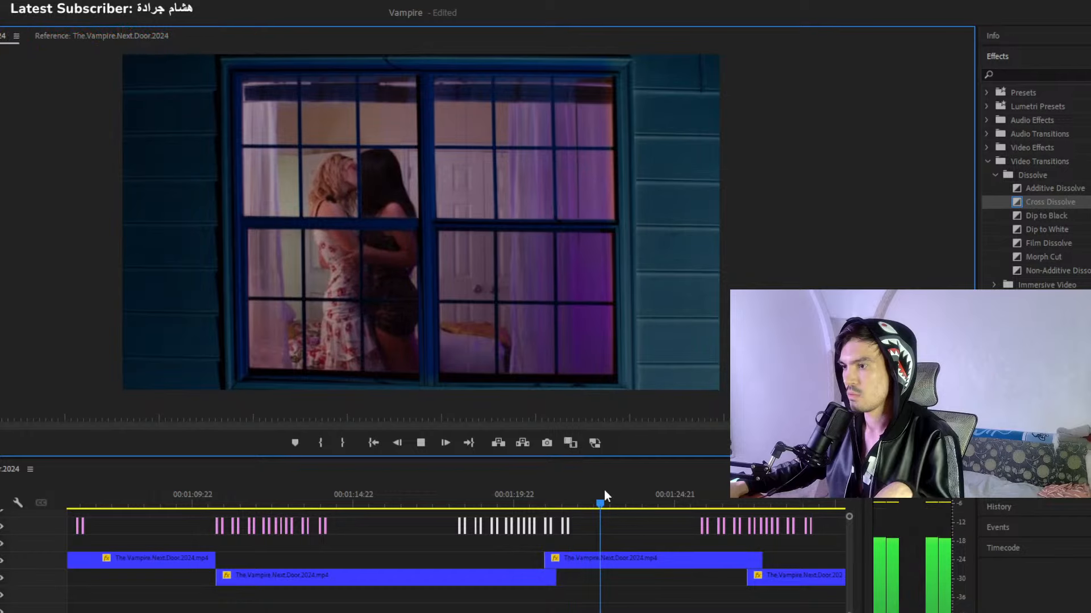
pyautogui.click(464, 560)
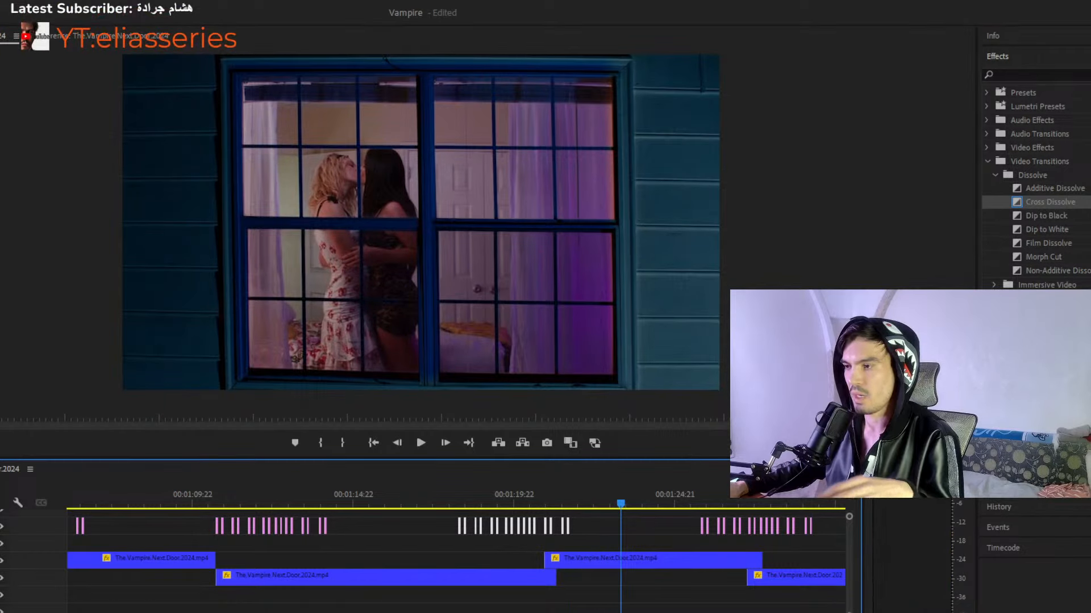
# Replay the flash strips from about 00:01:20 and check the window shot up to about 00:01:25.
pyautogui.scroll(-3, 454, 557)
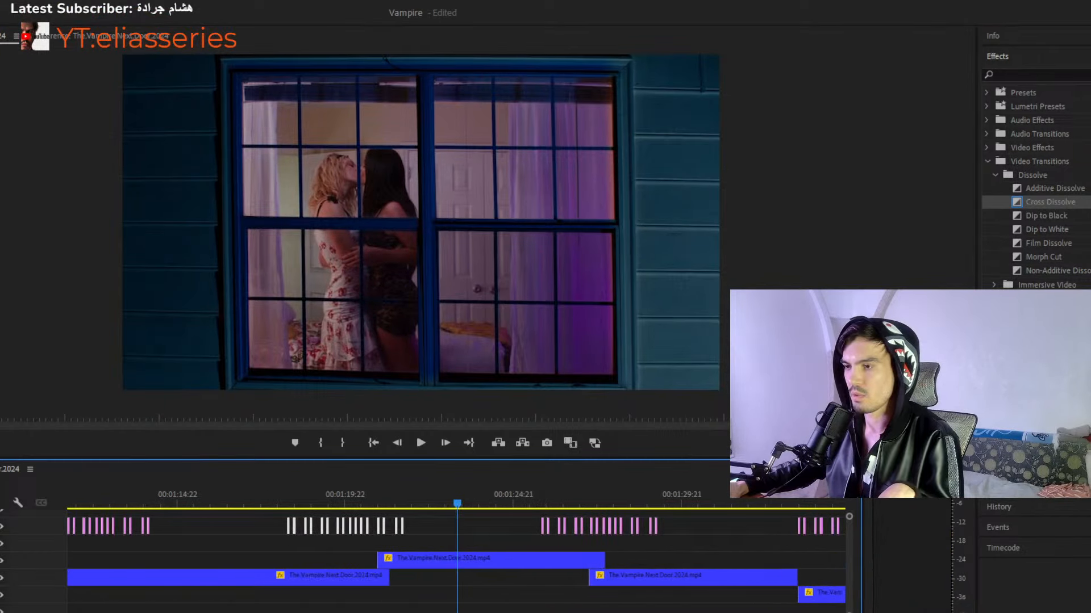
pyautogui.press('=')
pyautogui.click(338, 500)
pyautogui.press('space')
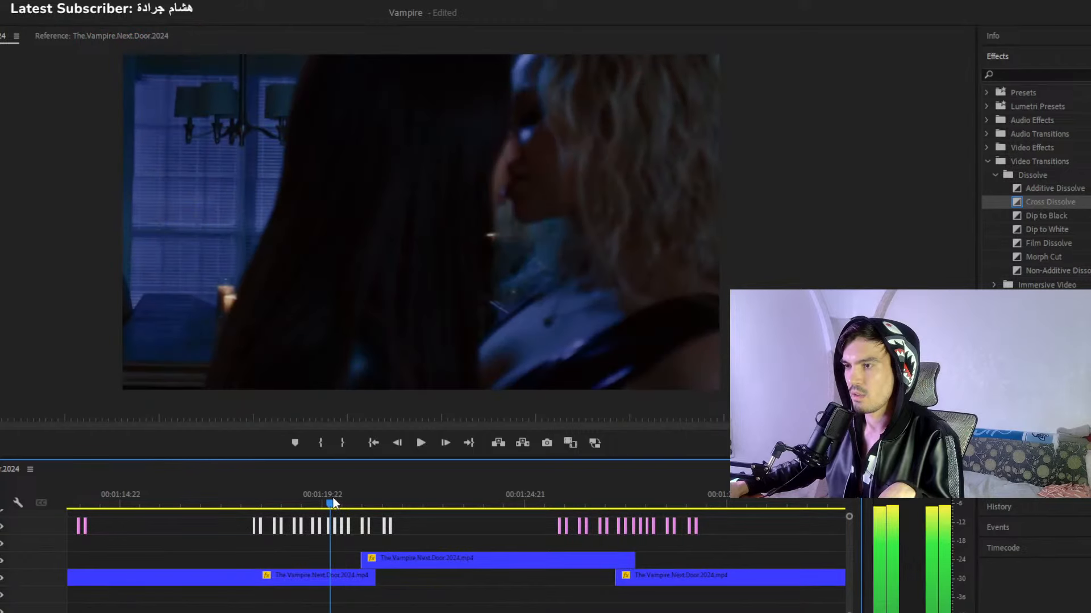
pyautogui.click(469, 499)
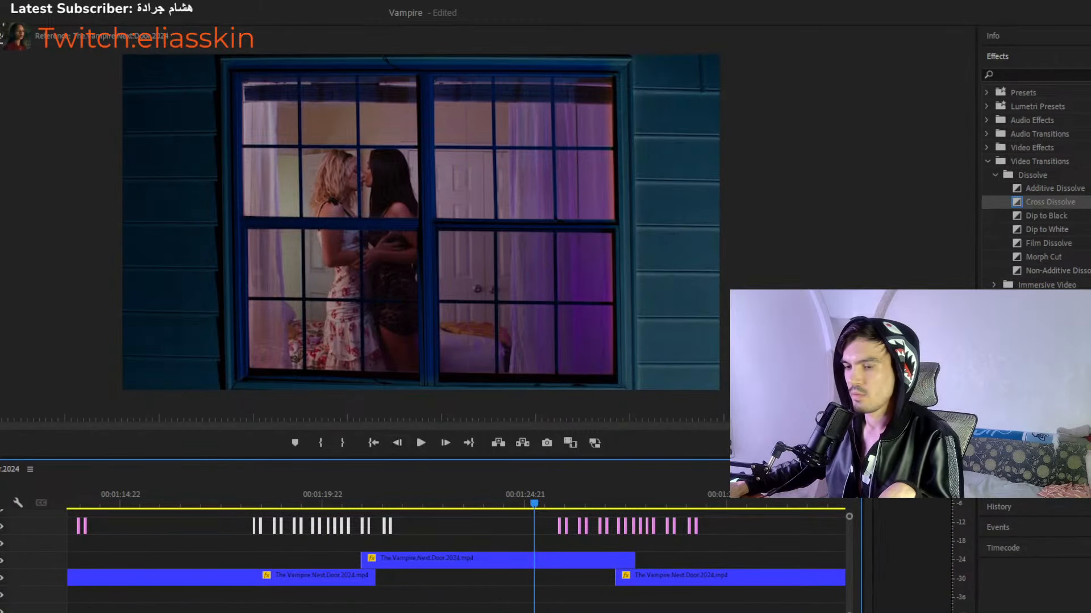
# Play from about 00:01:20 through the window shot and the next flash strips to the bed scene near 00:01:29.
pyautogui.press('-')
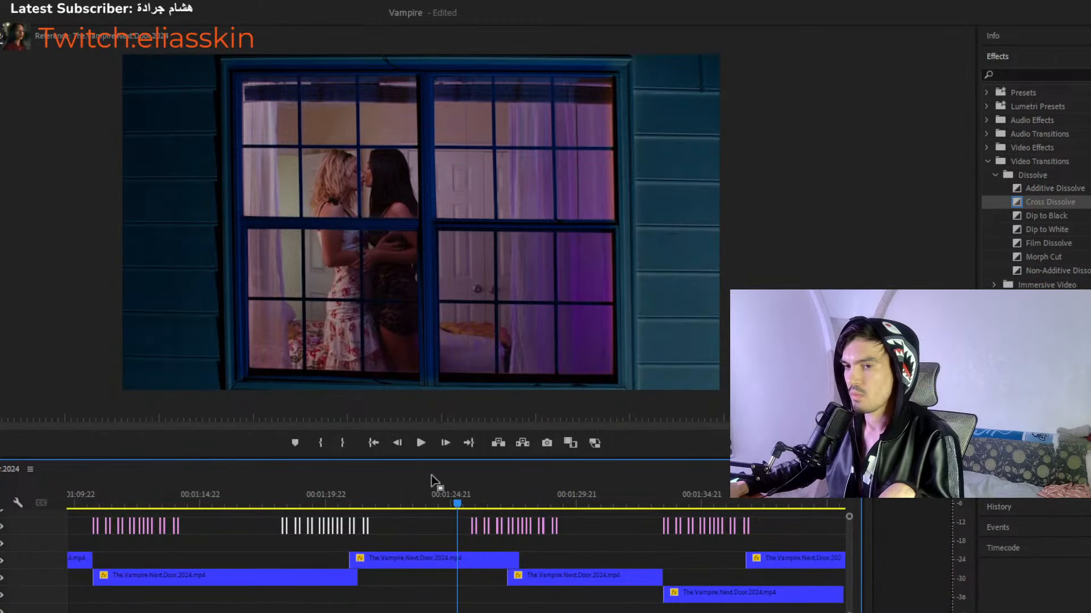
pyautogui.click(343, 500)
pyautogui.press('space')
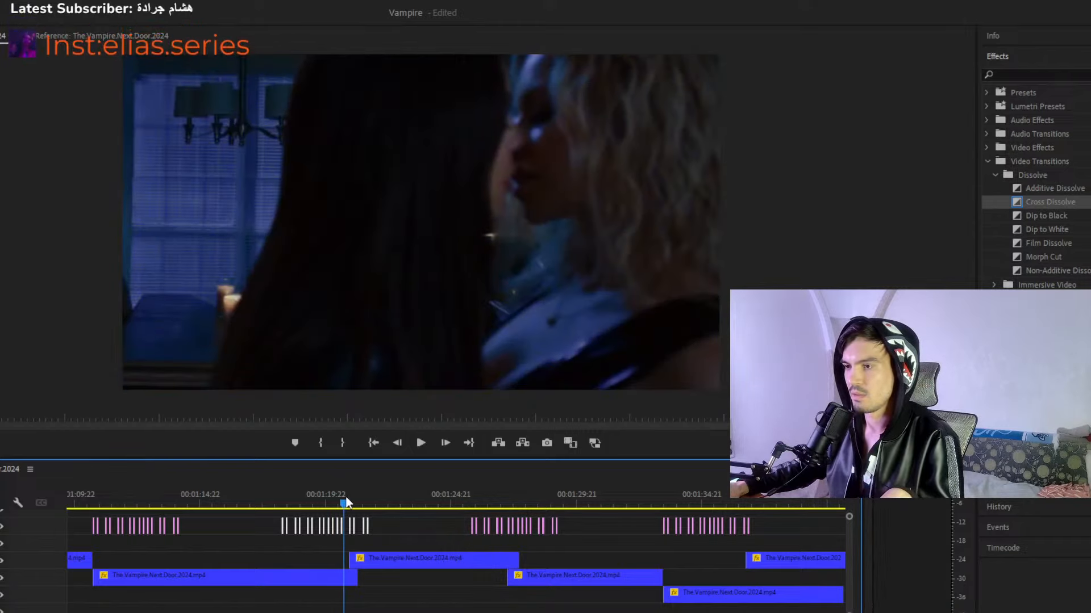
pyautogui.press('space')
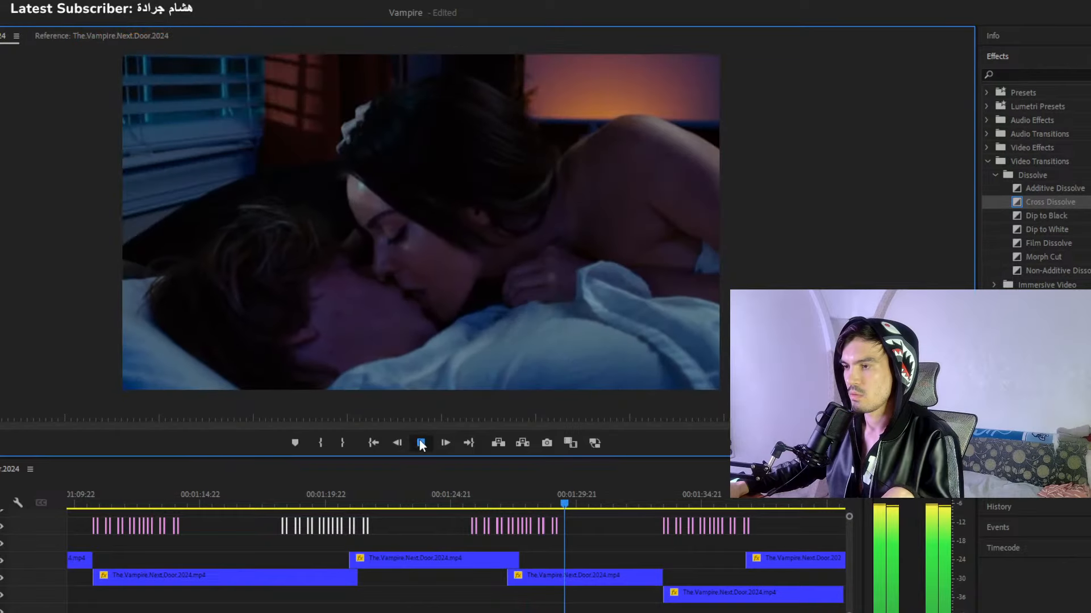
pyautogui.click(420, 442)
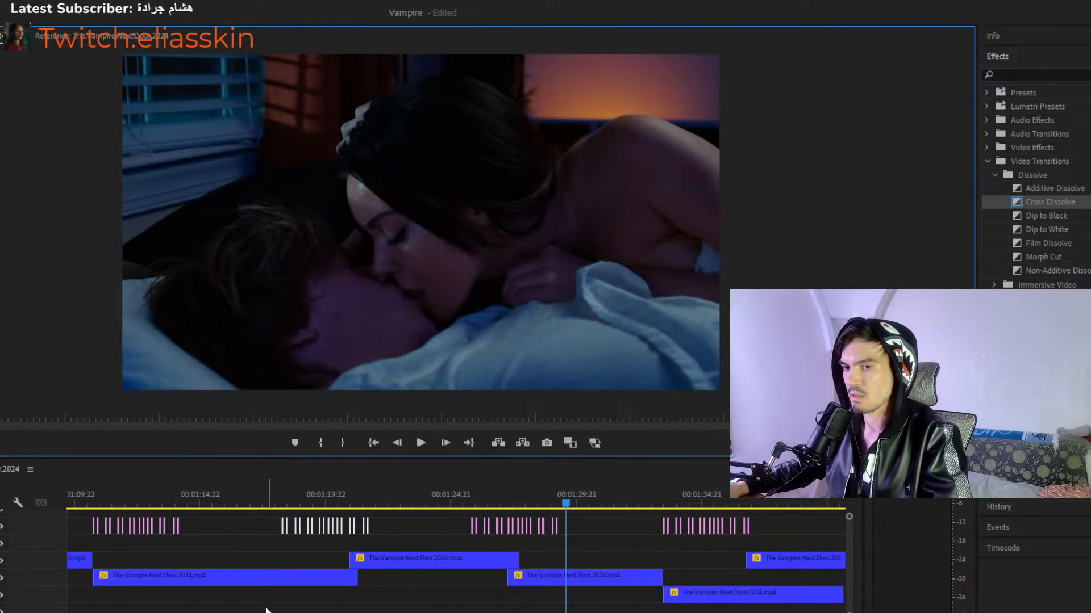
# Review the following cuts from about 00:01:33 to the dark curtained window shot near 00:01:51.
pyautogui.scroll(-5, 424, 492)
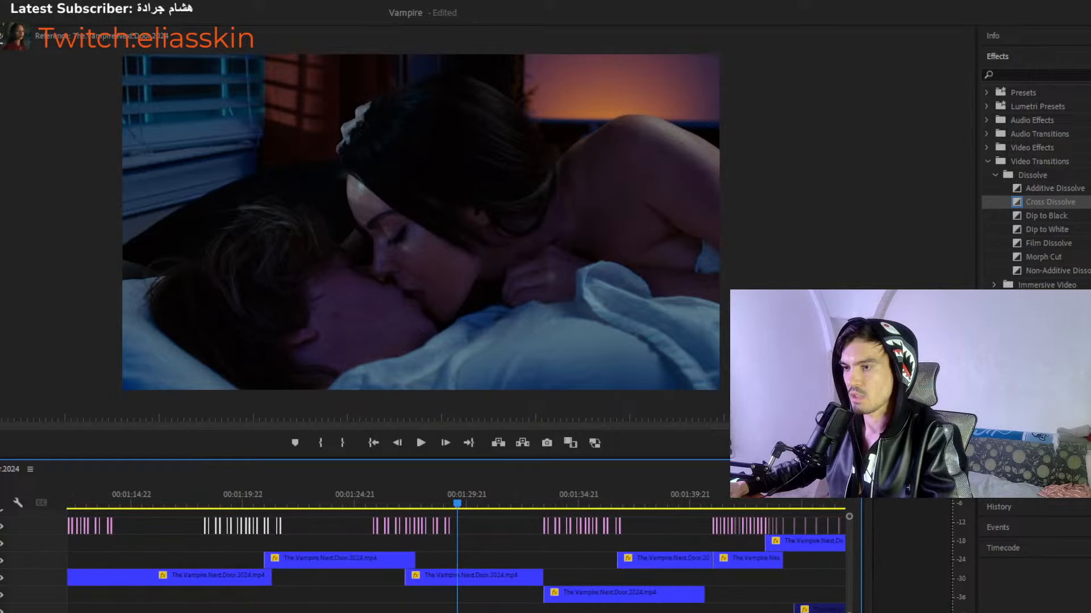
pyautogui.click(531, 499)
pyautogui.press('space')
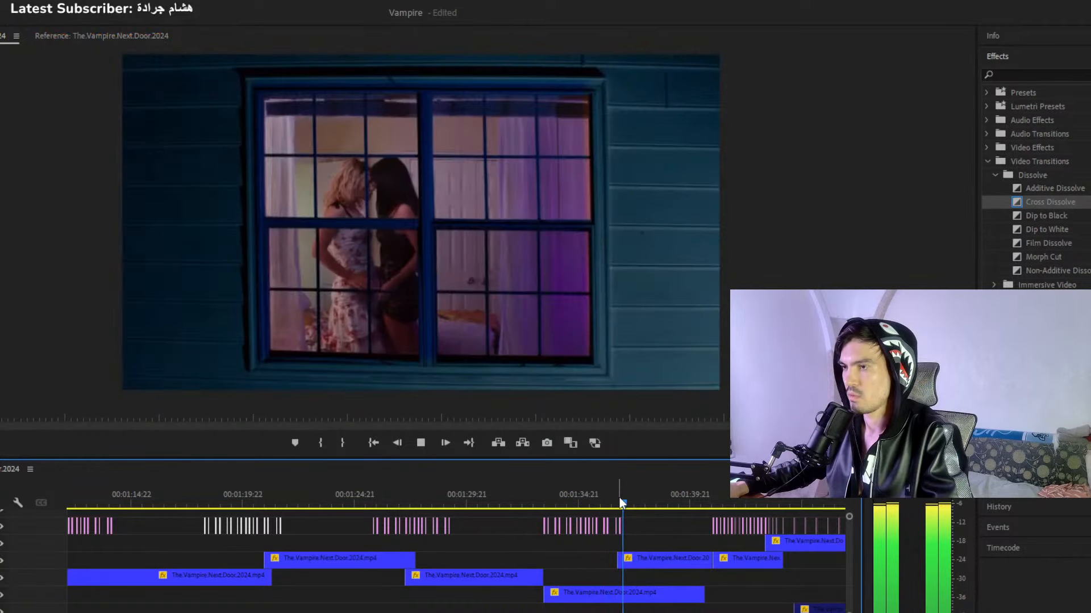
pyautogui.press('-')
pyautogui.press('-')
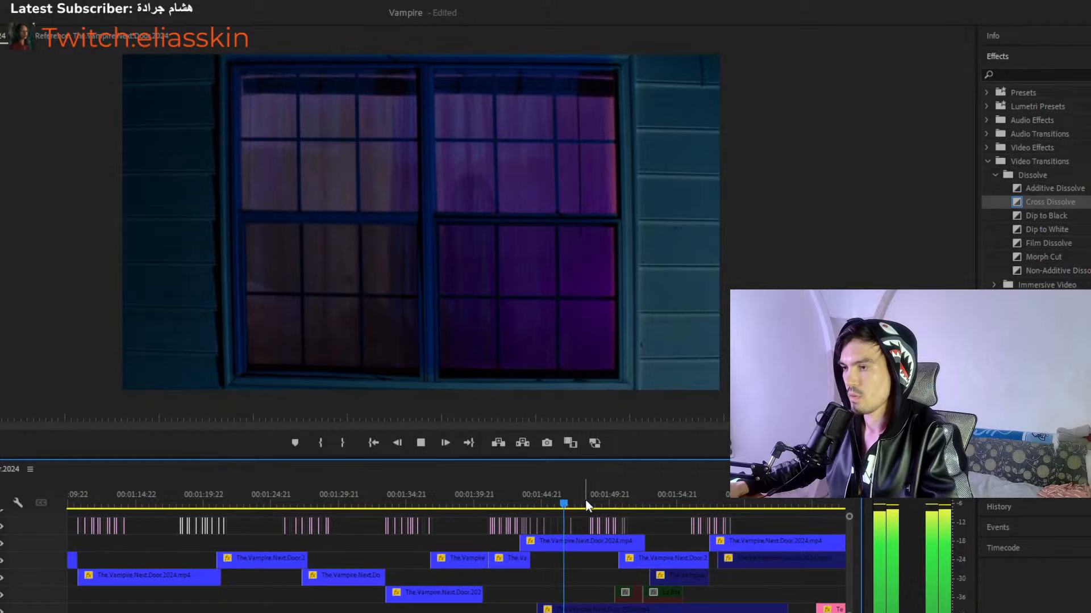
pyautogui.press('space')
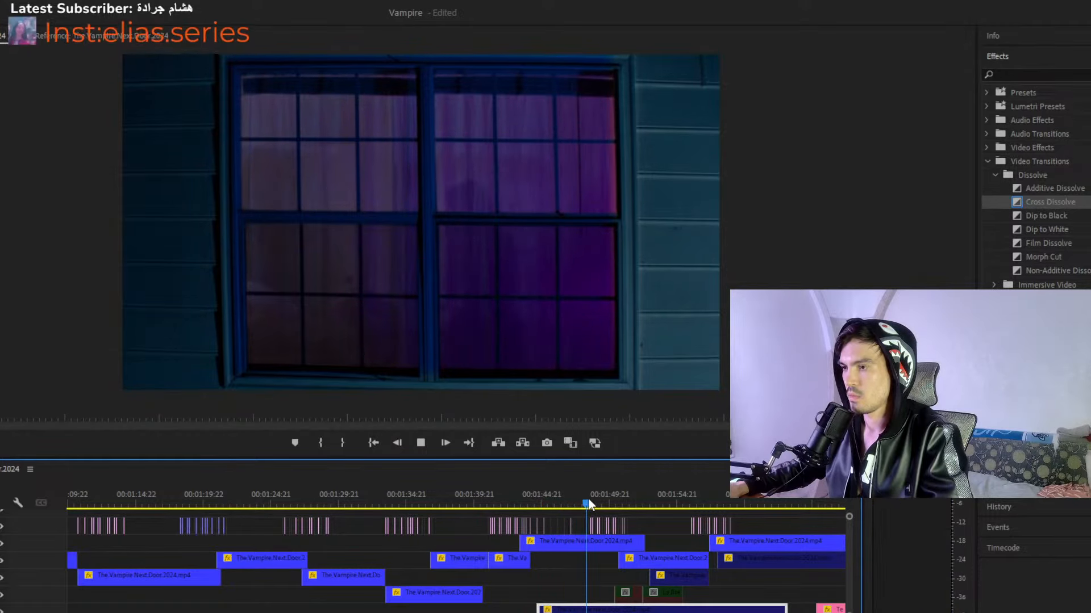
pyautogui.press('space')
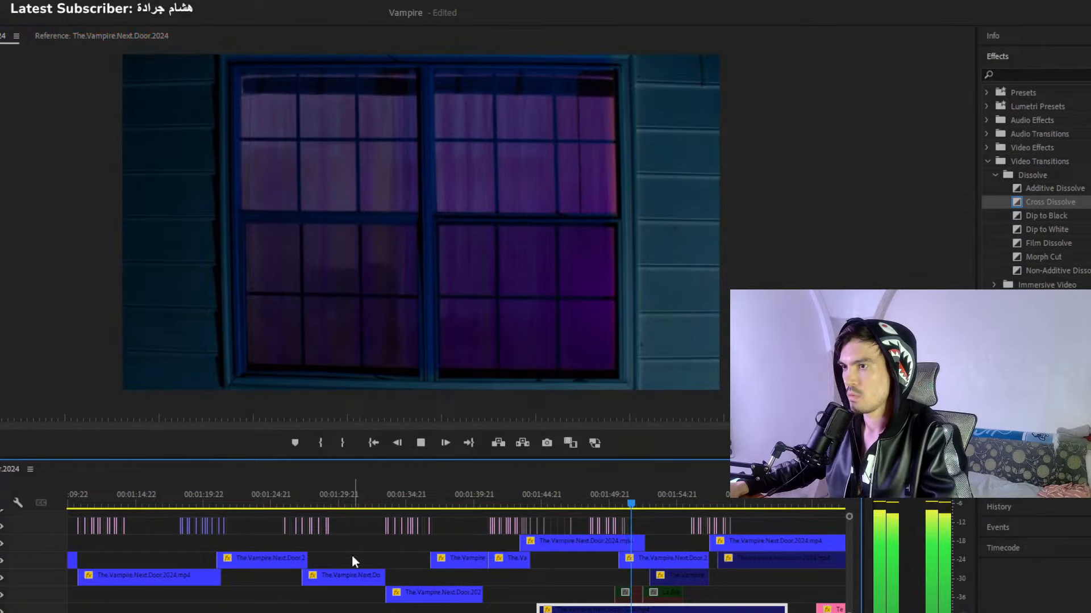
# Review the flash strips over the hooded figure's cut near 00:01:57 and return the playhead to just before it.
pyautogui.press('=')
pyautogui.press('=')
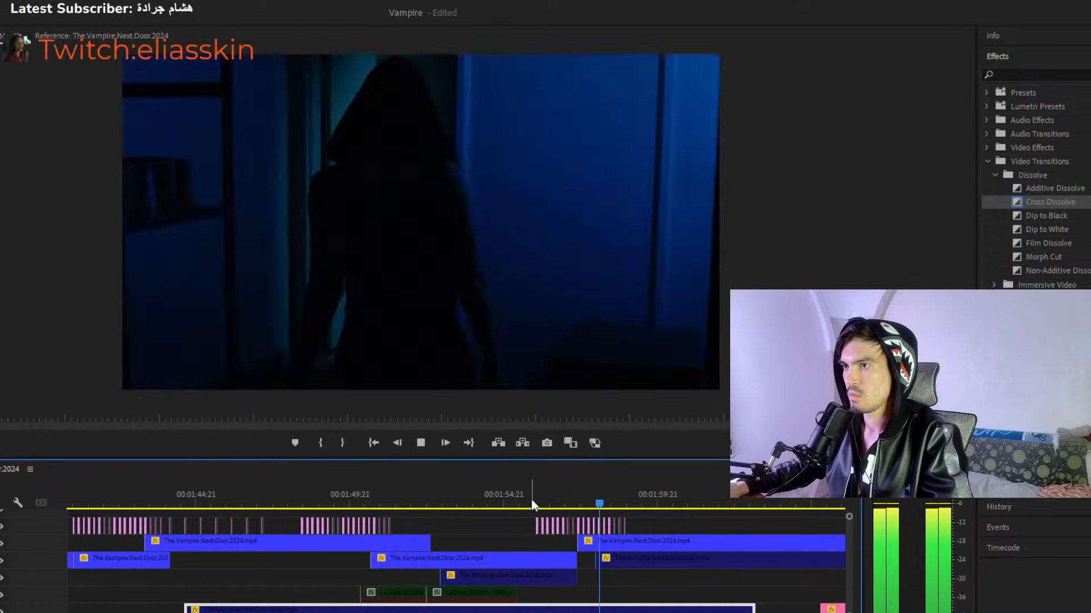
pyautogui.moveTo(531, 504); pyautogui.dragTo(562, 506)
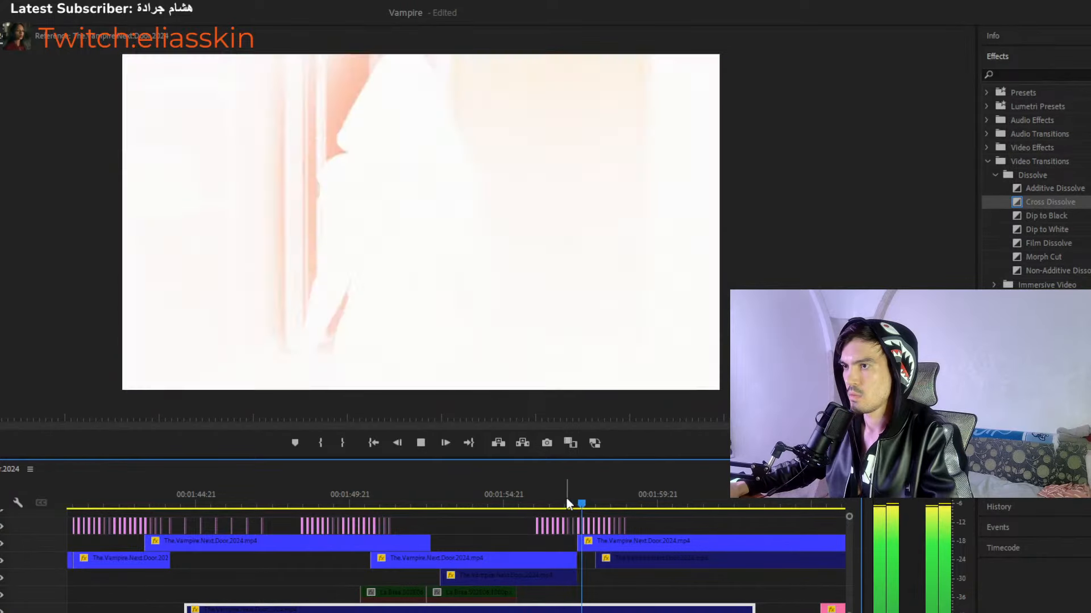
pyautogui.click(566, 500)
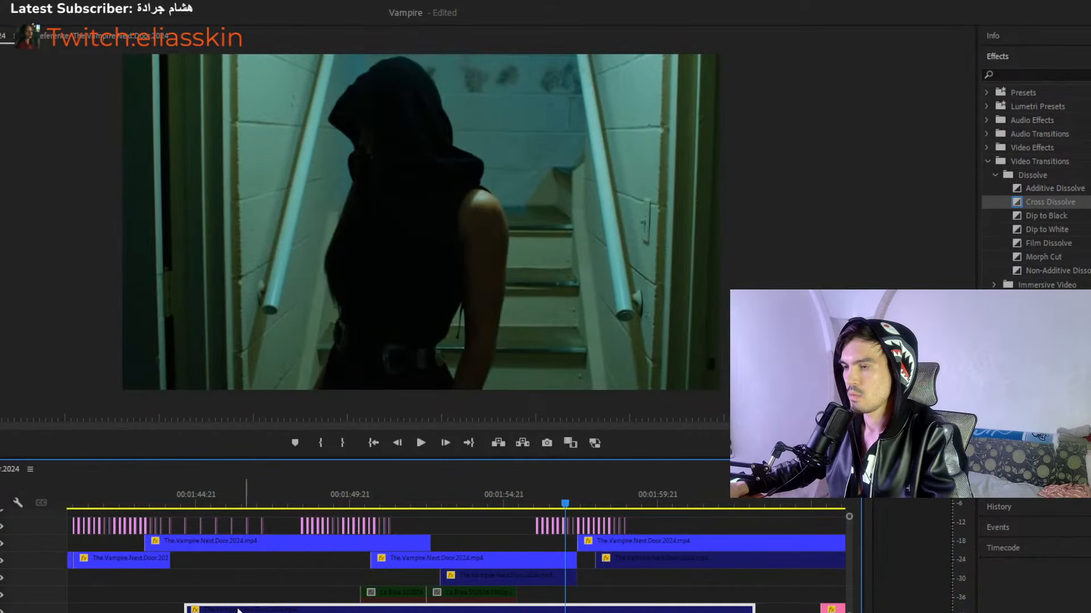
# Move the two disabled flash strips before the 00:01:57 cut down one track, extend the preceding adjustment layer above them, and inspect the result.
pyautogui.press('=')
pyautogui.press('=')
pyautogui.press('=')
pyautogui.press('=')
pyautogui.press('=')
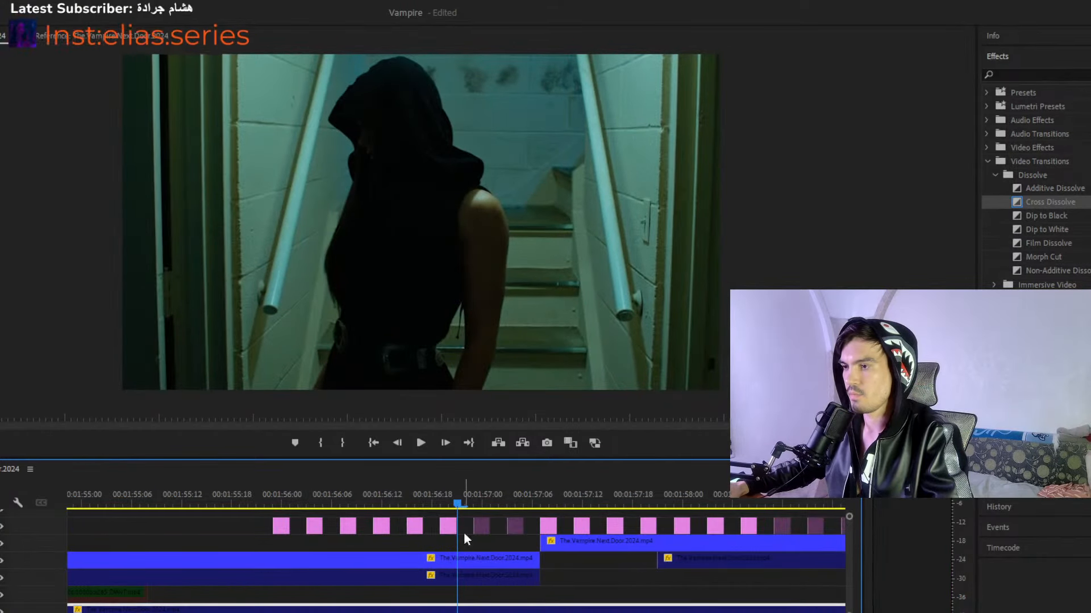
pyautogui.moveTo(481, 527); pyautogui.dragTo(530, 527)
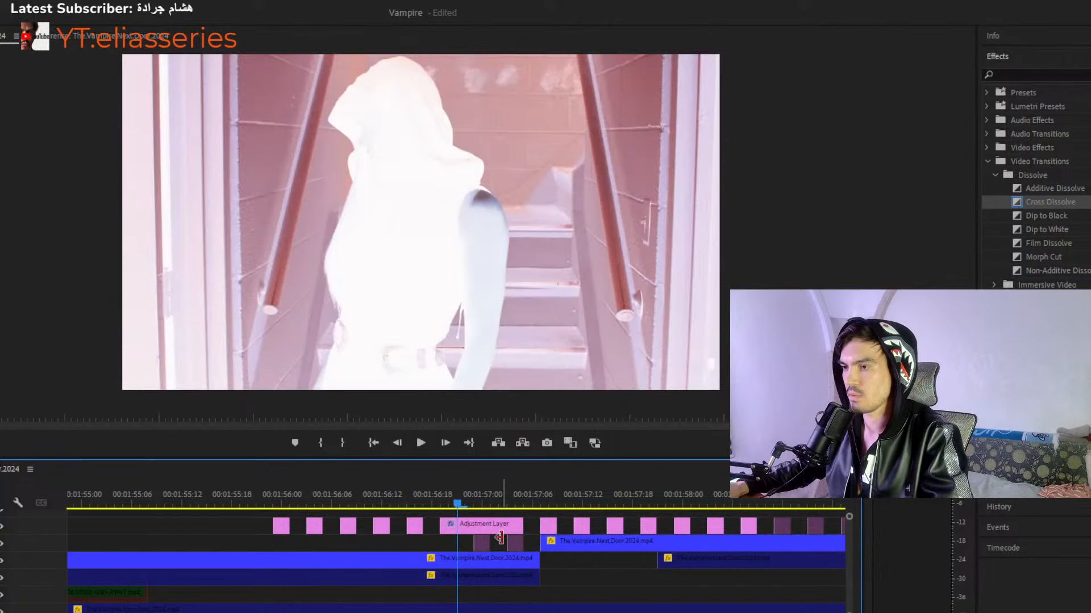
pyautogui.click(476, 523)
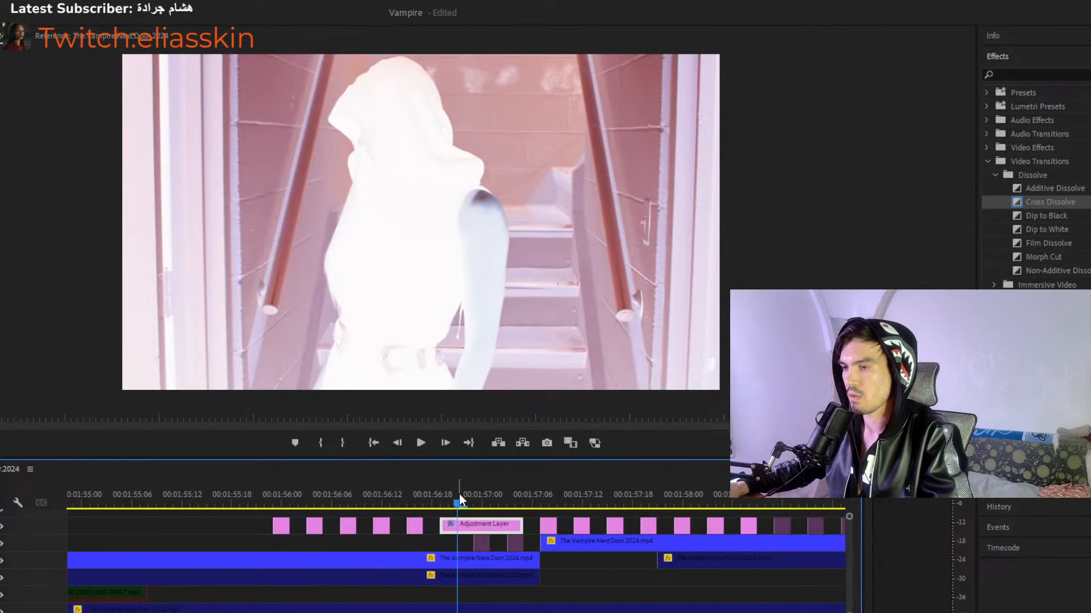
pyautogui.moveTo(459, 498); pyautogui.dragTo(496, 511)
pyautogui.click(191, 486)
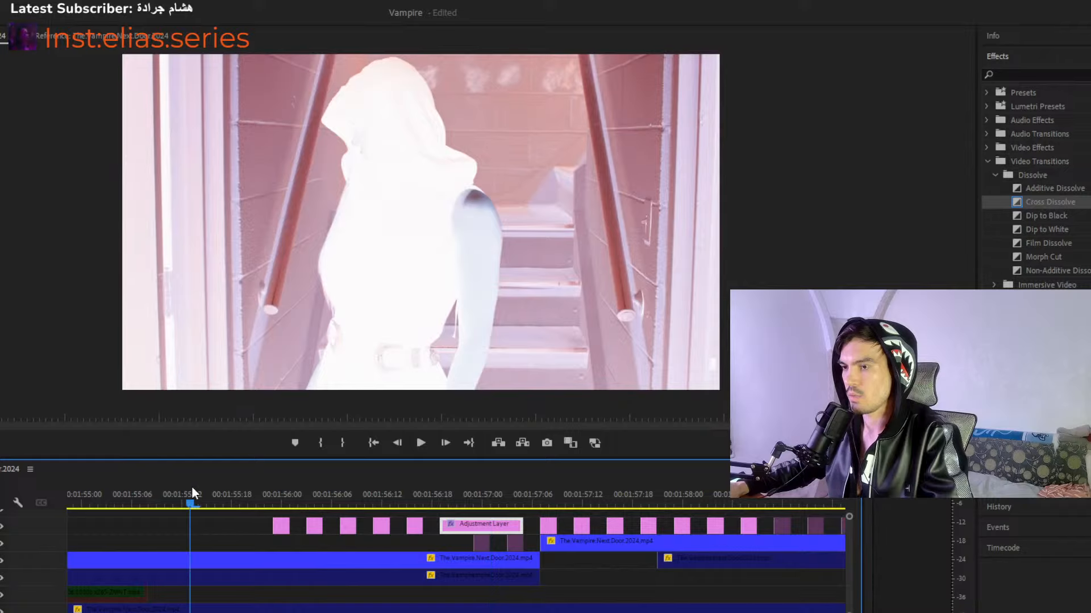
# Try shortening the extended adjustment layer before the 00:01:57:06 cut to a single flash strip, and play the section to compare.
pyautogui.click(308, 544)
pyautogui.press('space')
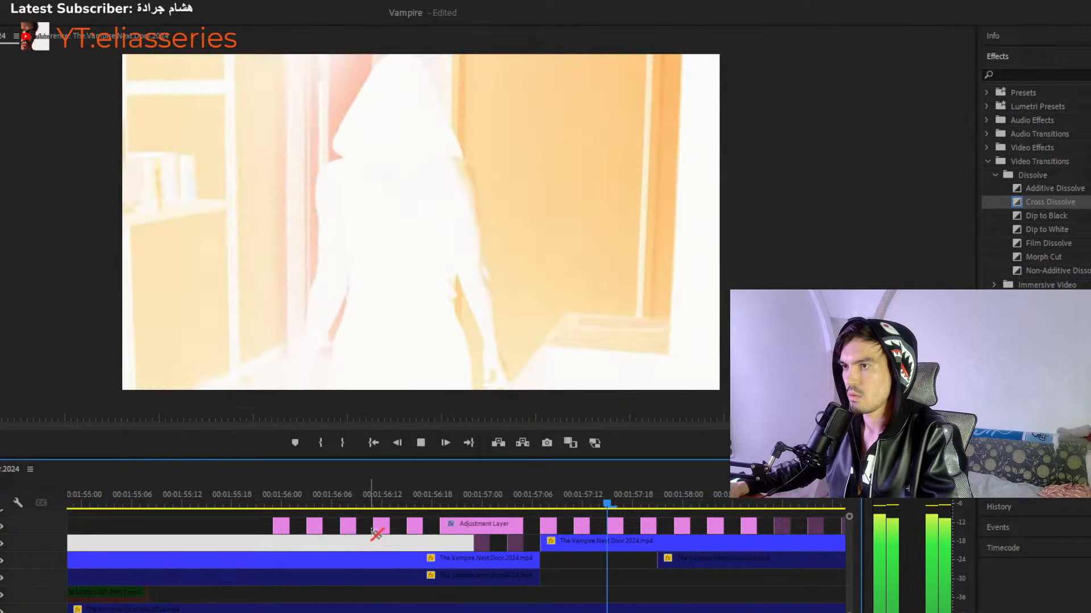
pyautogui.click(444, 514)
pyautogui.moveTo(507, 532); pyautogui.dragTo(521, 529)
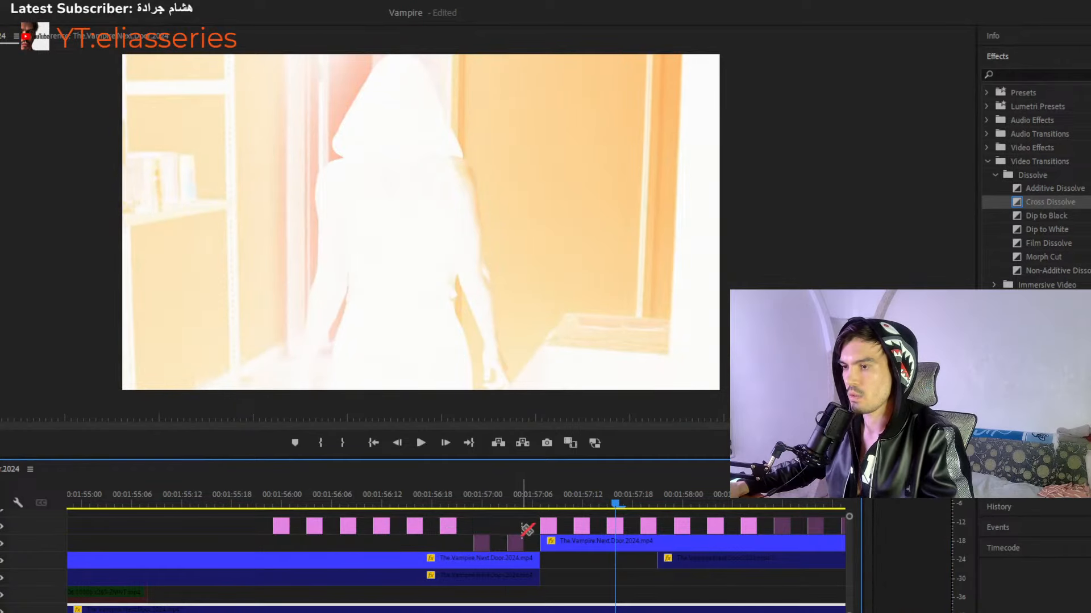
pyautogui.click(463, 500)
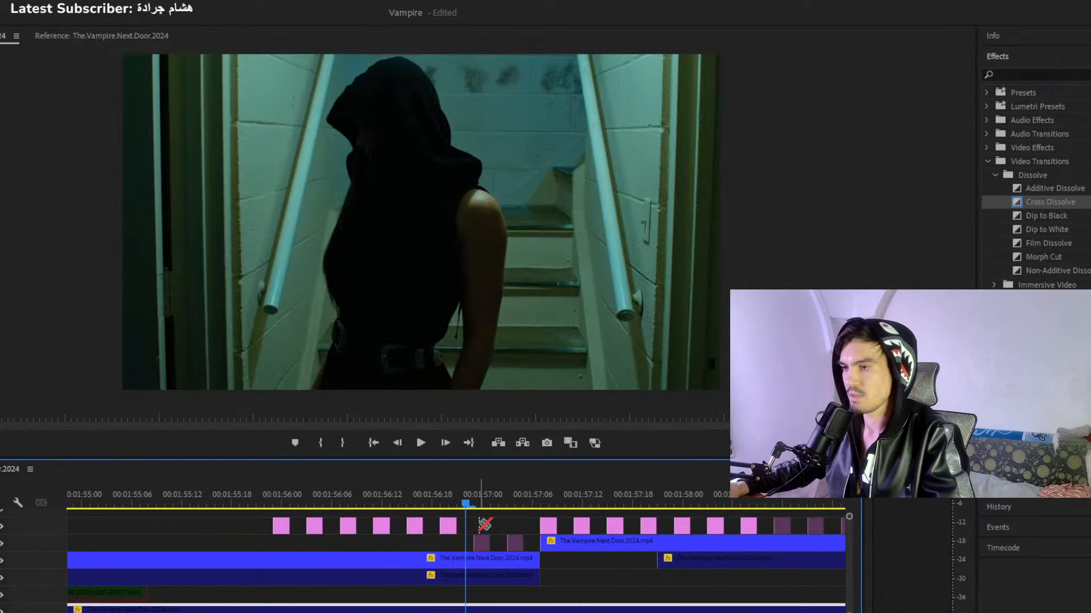
pyautogui.moveTo(484, 524); pyautogui.dragTo(487, 517)
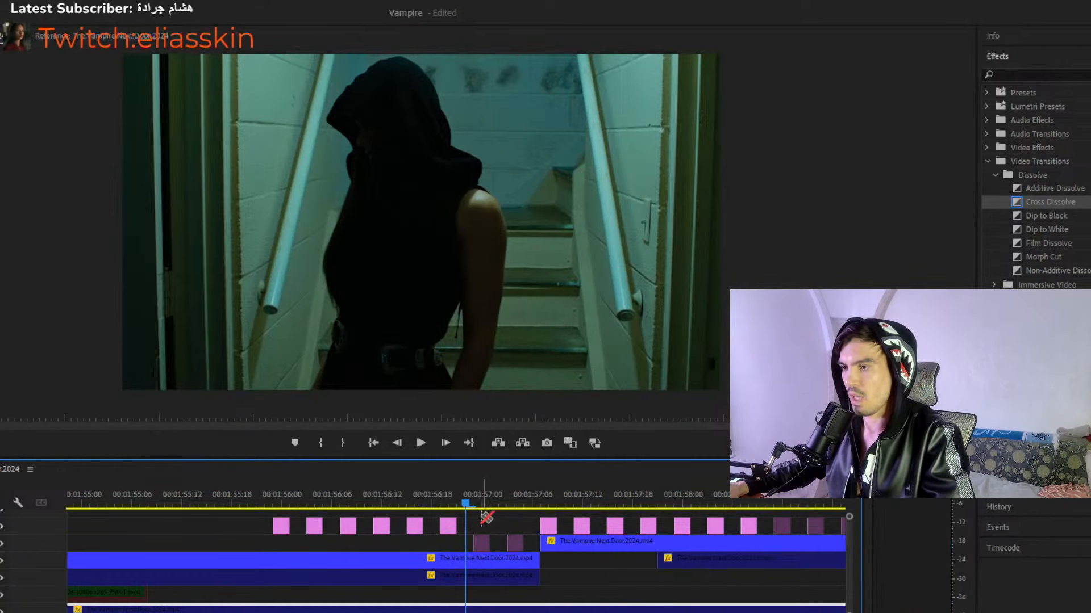
pyautogui.click(236, 498)
pyautogui.press('space')
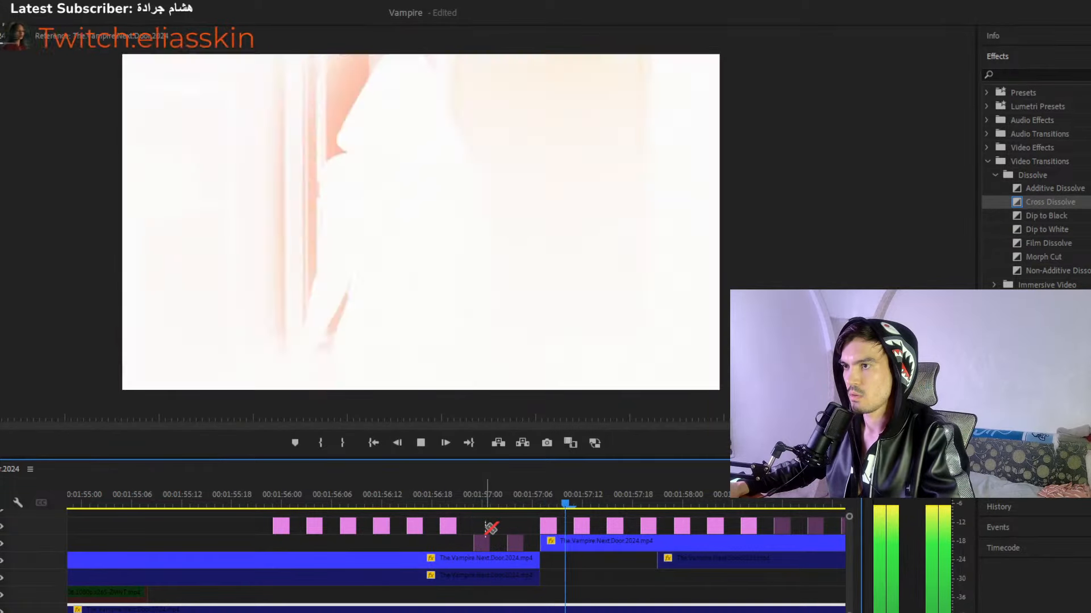
pyautogui.press('space')
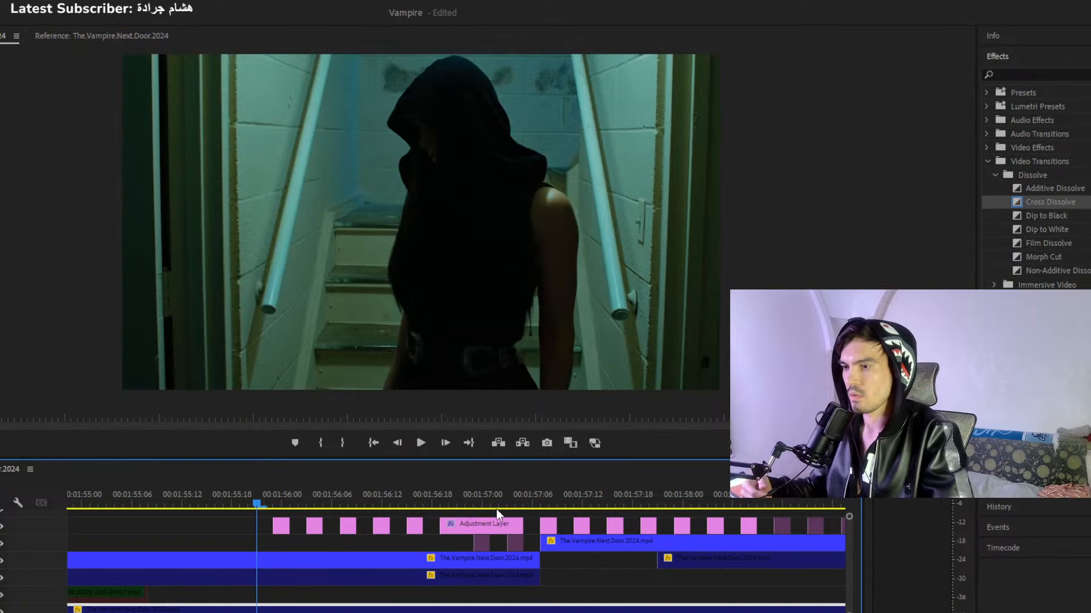
# Replay the flash sequence from just before 00:01:56, and replay the hooded figure's cut from about 00:01:57.
pyautogui.press('space')
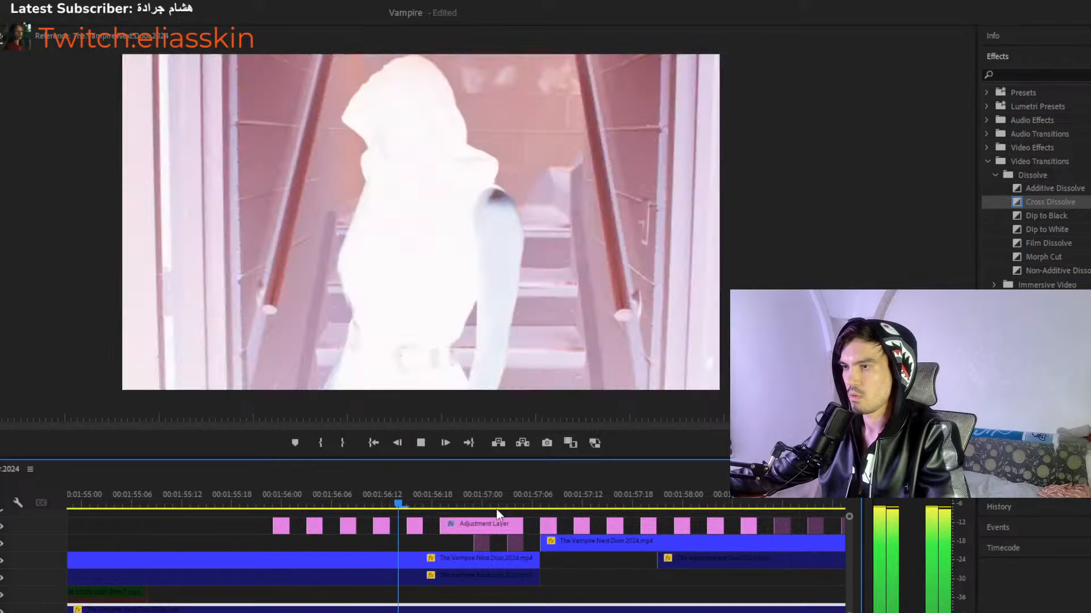
pyautogui.press('space')
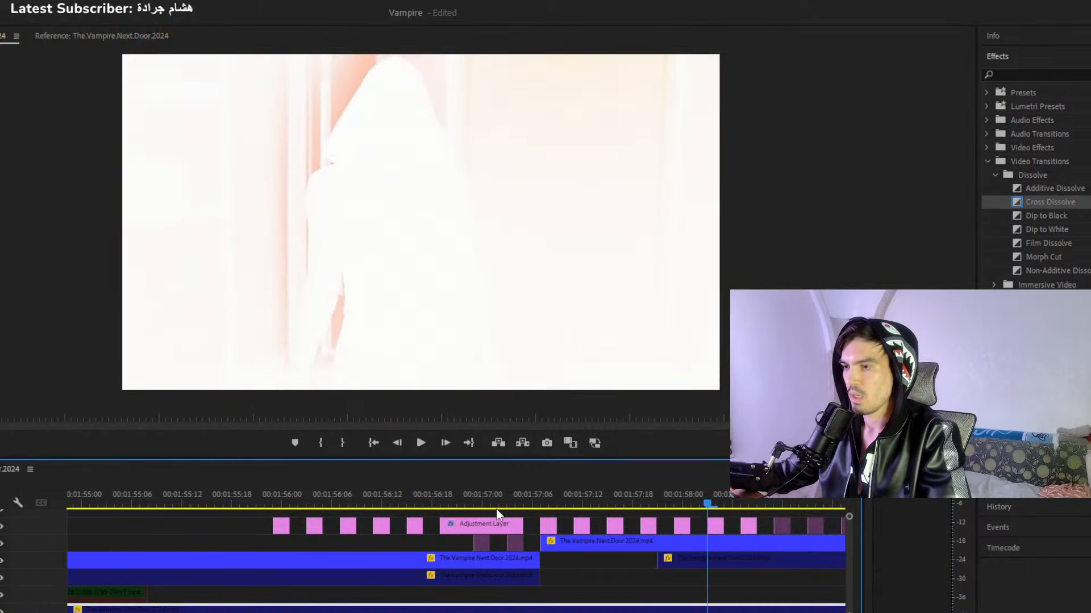
pyautogui.click(474, 504)
pyautogui.press('space')
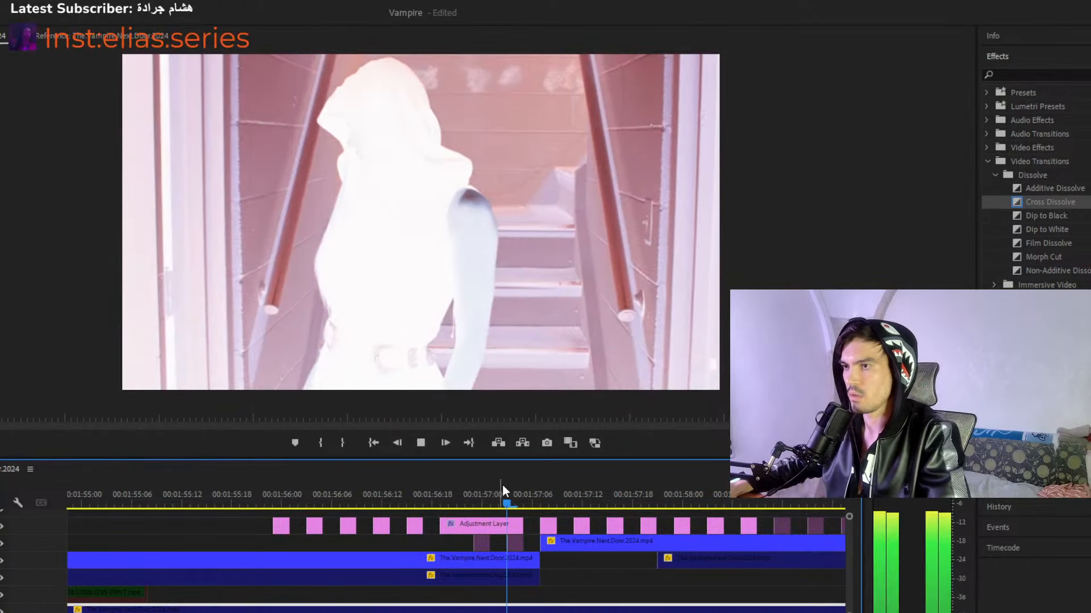
# Review the following cuts into the Tell.No.Lies.2024 couple scene, and move the playhead to the Cross Dissolve near 00:02:29:20.
pyautogui.press('-')
pyautogui.press('-')
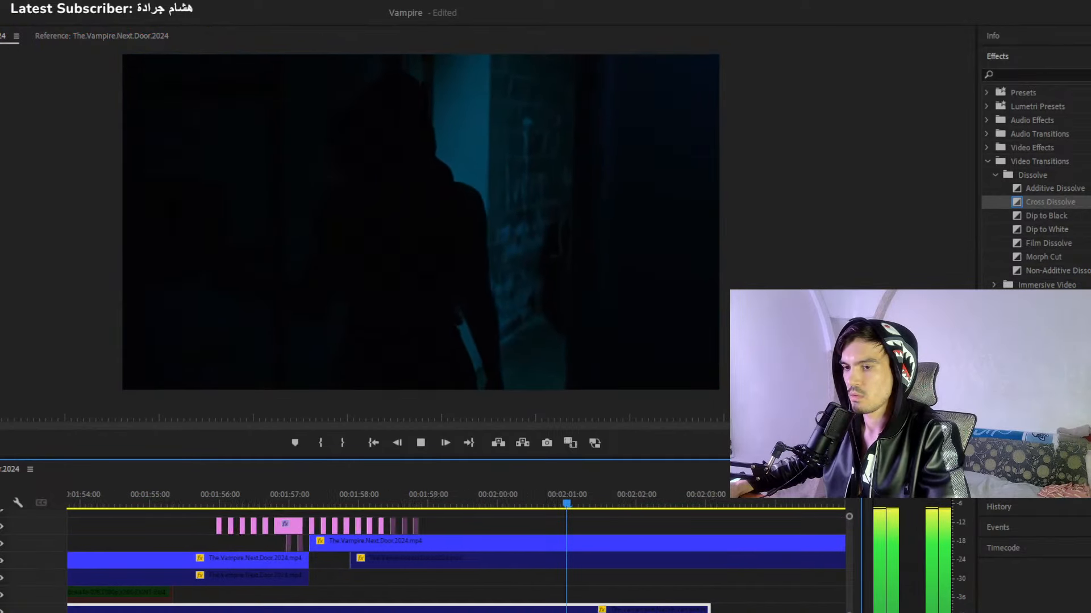
pyautogui.press('-')
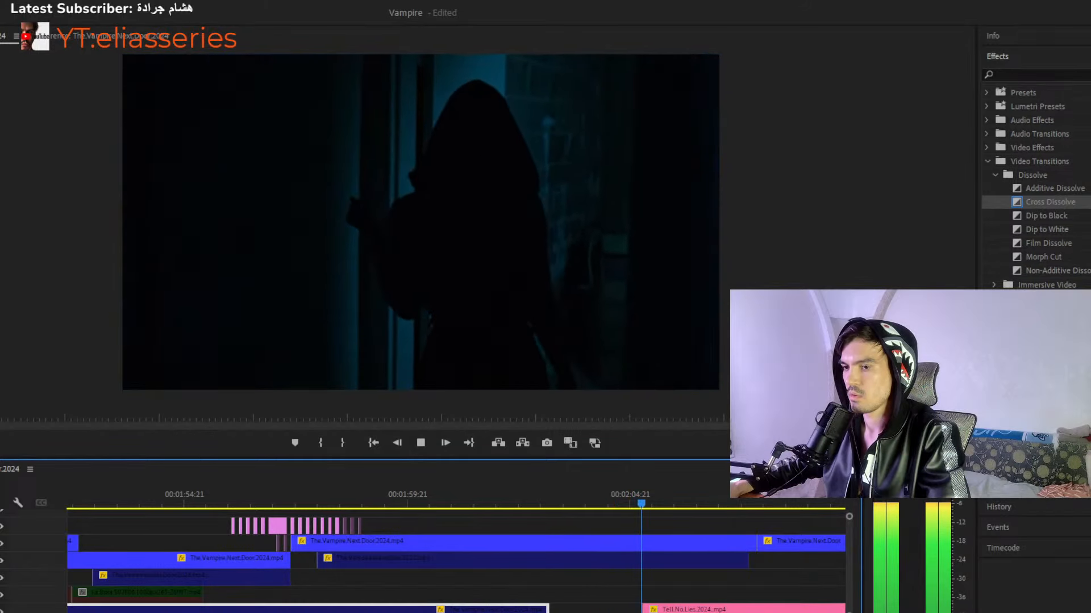
pyautogui.press('-')
pyautogui.press('-')
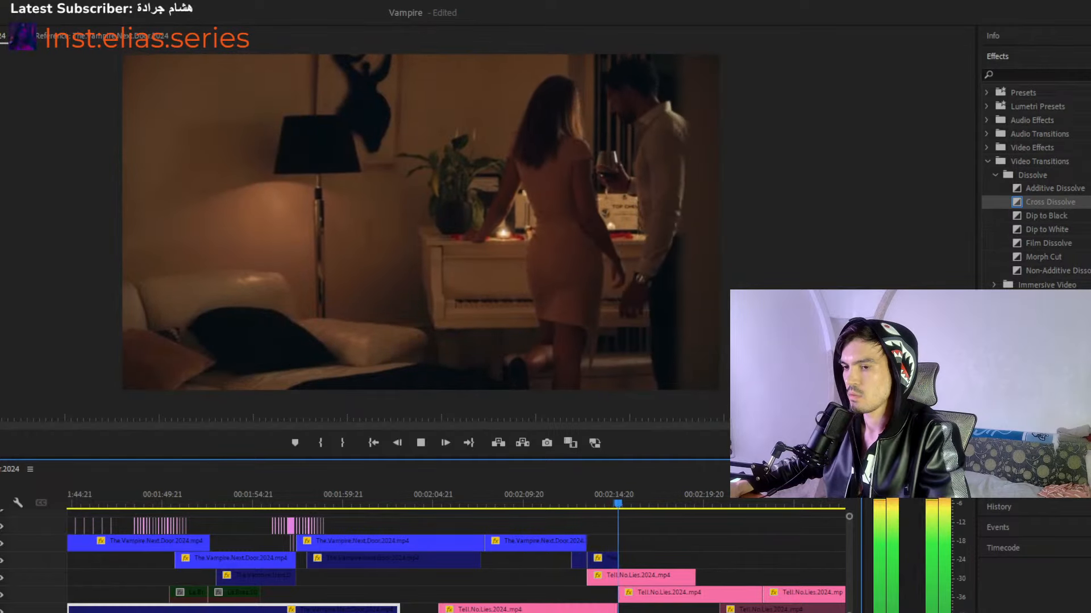
pyautogui.press('-')
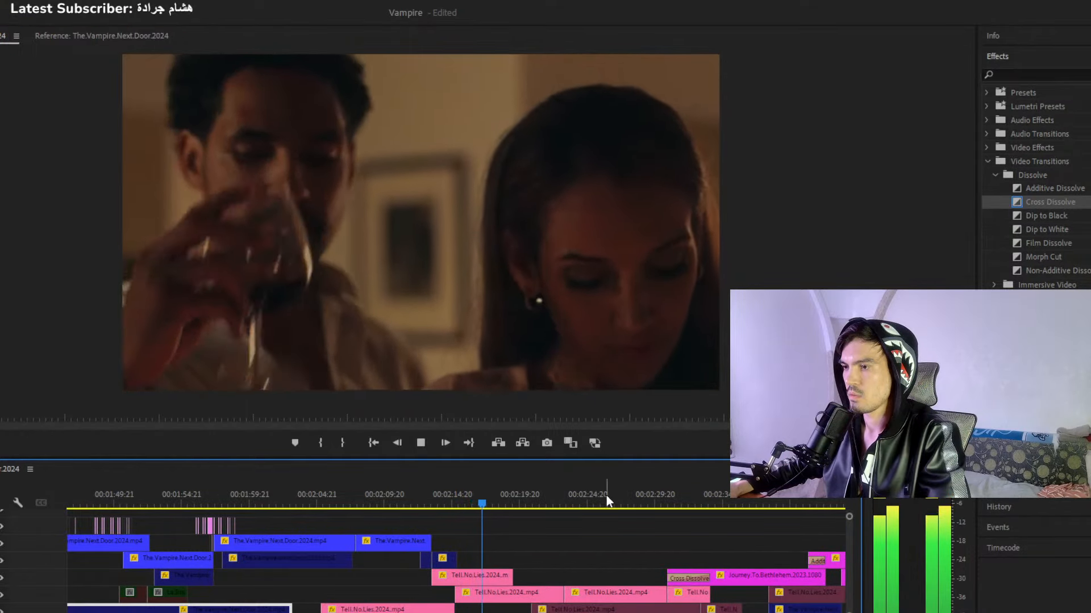
pyautogui.click(666, 495)
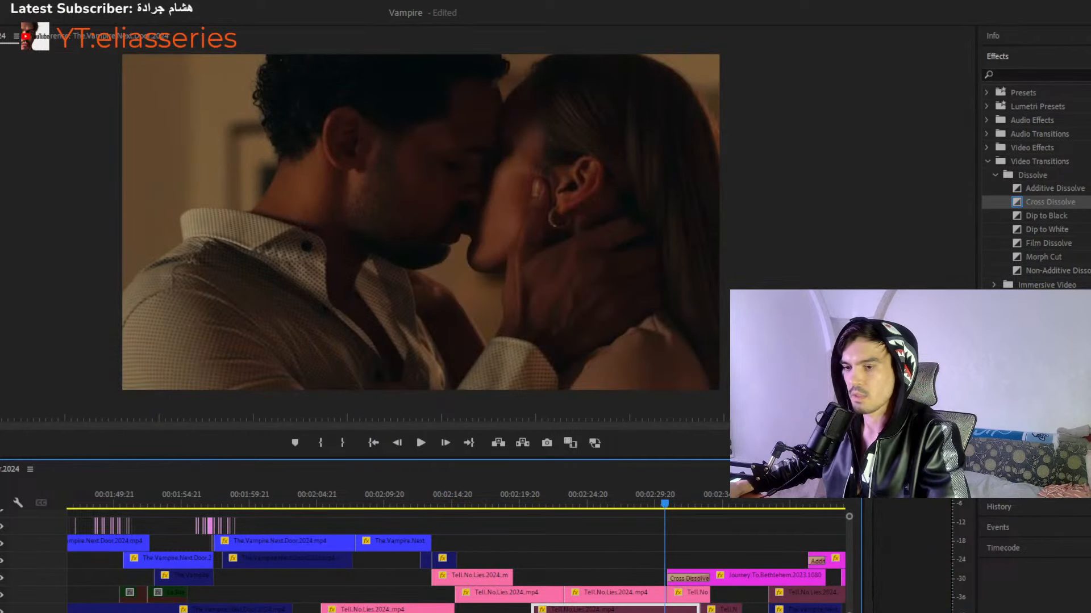
# Review the shots from the kiss at about 00:02:29 through the stacked clips around 00:02:49.
pyautogui.hscroll(6, 455, 562)
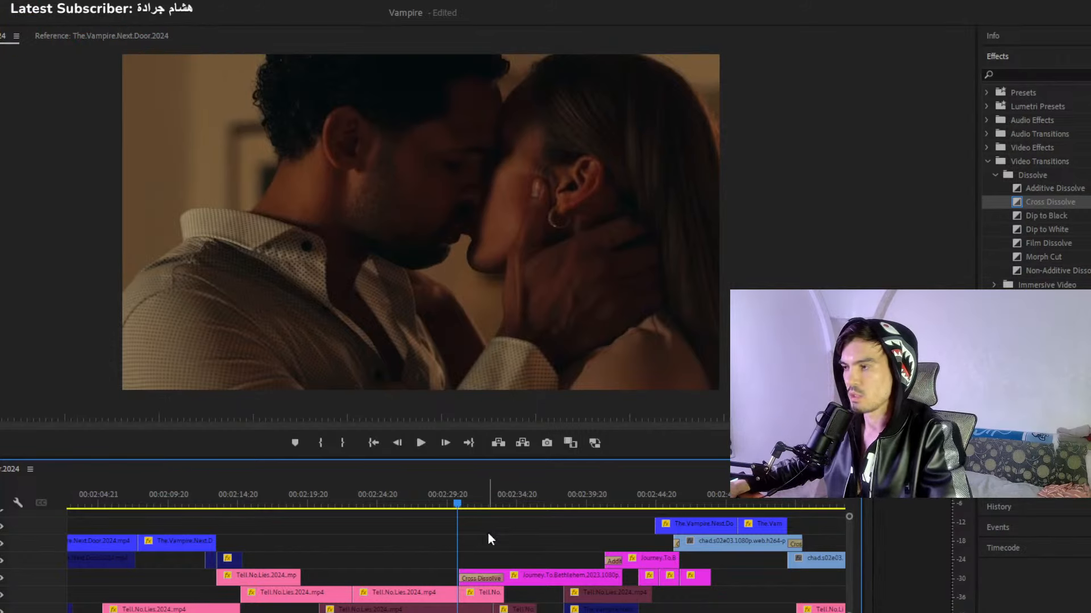
pyautogui.moveTo(458, 507); pyautogui.dragTo(453, 502)
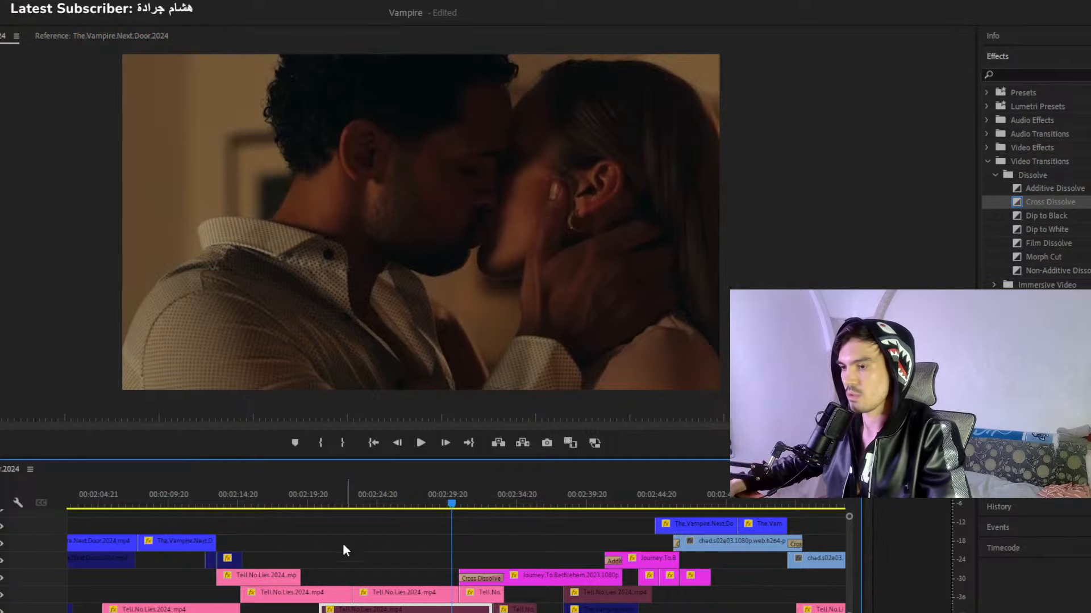
pyautogui.scroll(3, 359, 545)
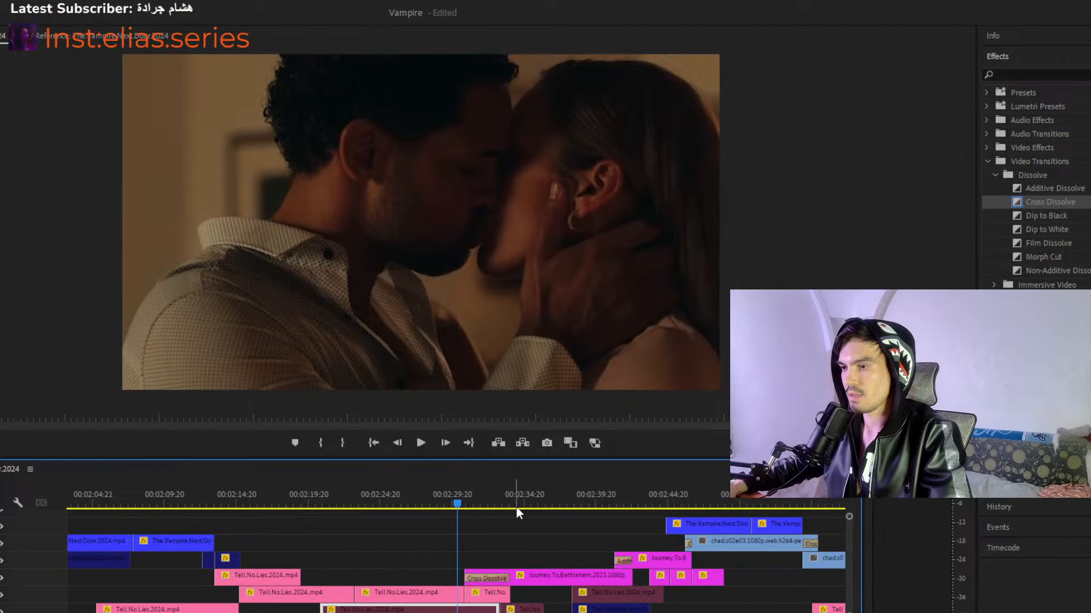
pyautogui.click(533, 504)
pyautogui.moveTo(581, 505); pyautogui.dragTo(663, 502)
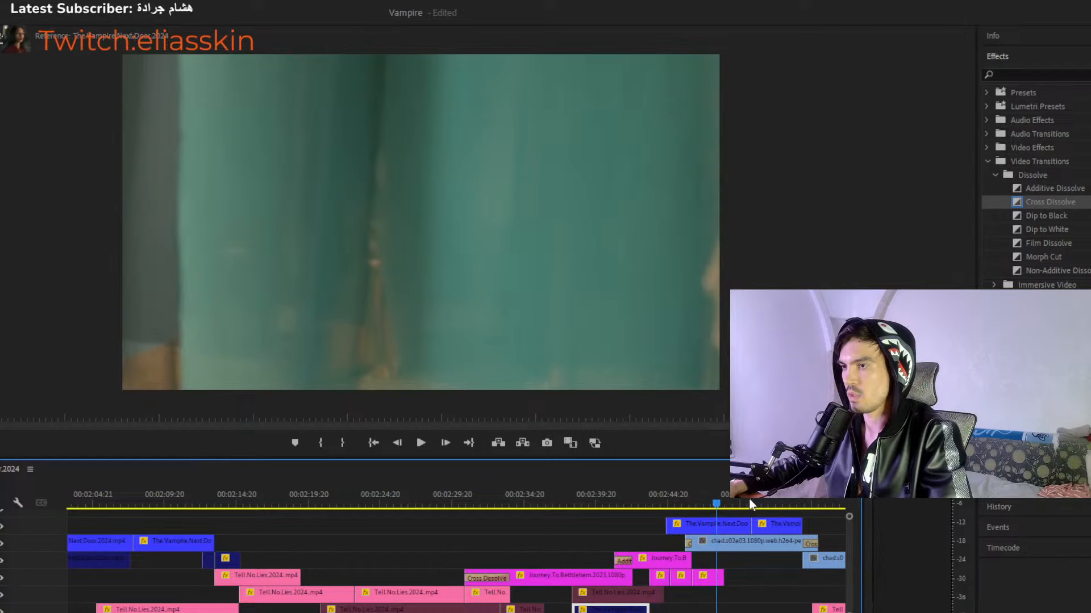
pyautogui.moveTo(749, 498); pyautogui.dragTo(772, 499)
pyautogui.click(422, 502)
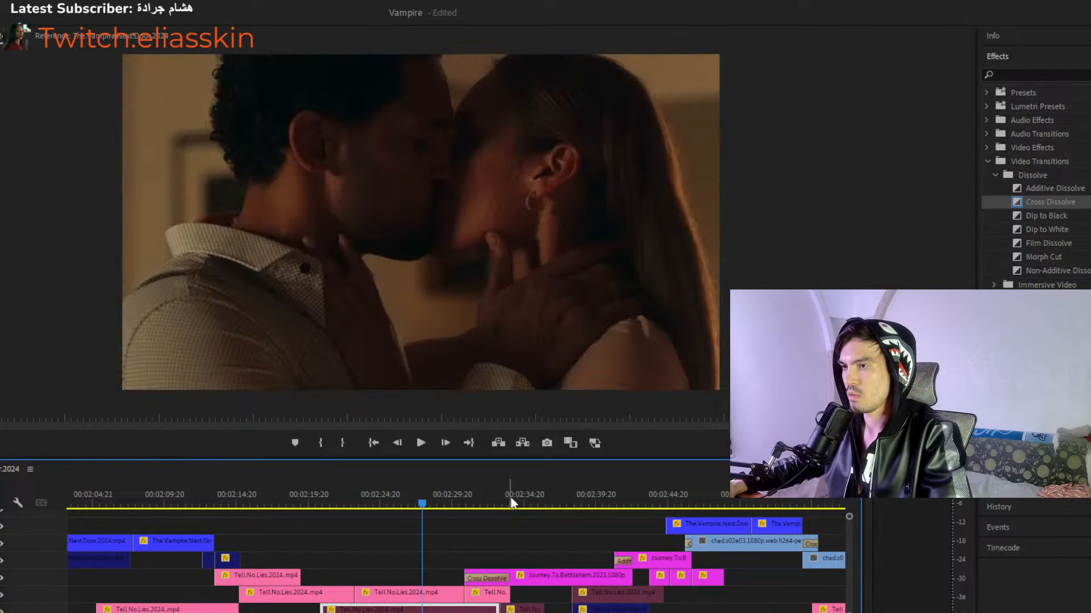
# Disable the two The.Vampire.Next.Door.2024 clips stacked above the chad.s02e03 clip near 00:02:49.
pyautogui.click(763, 521)
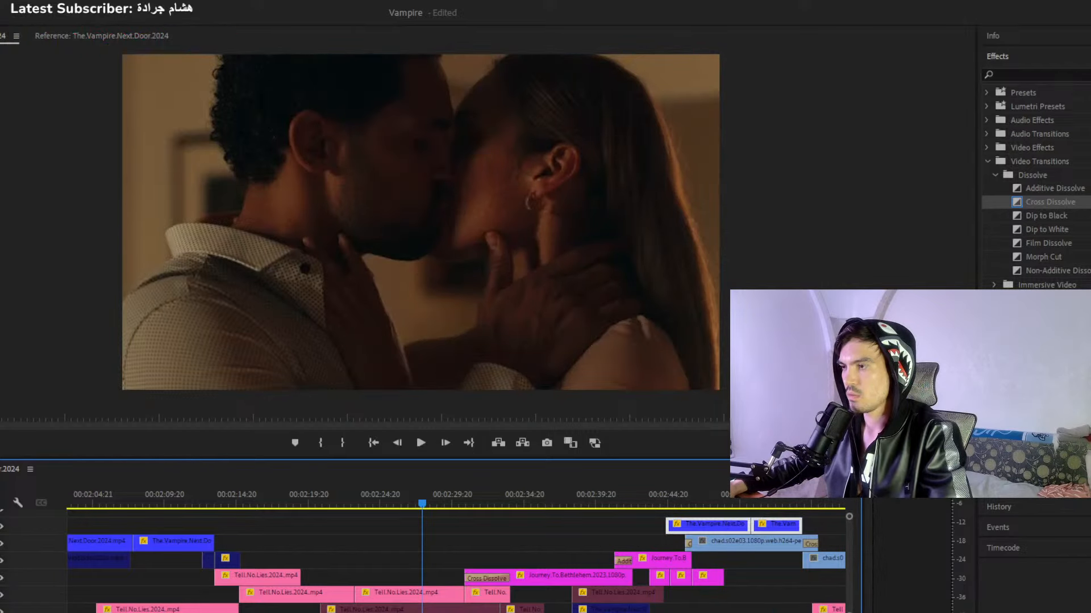
pyautogui.moveTo(722, 505); pyautogui.dragTo(754, 503)
pyautogui.press('-')
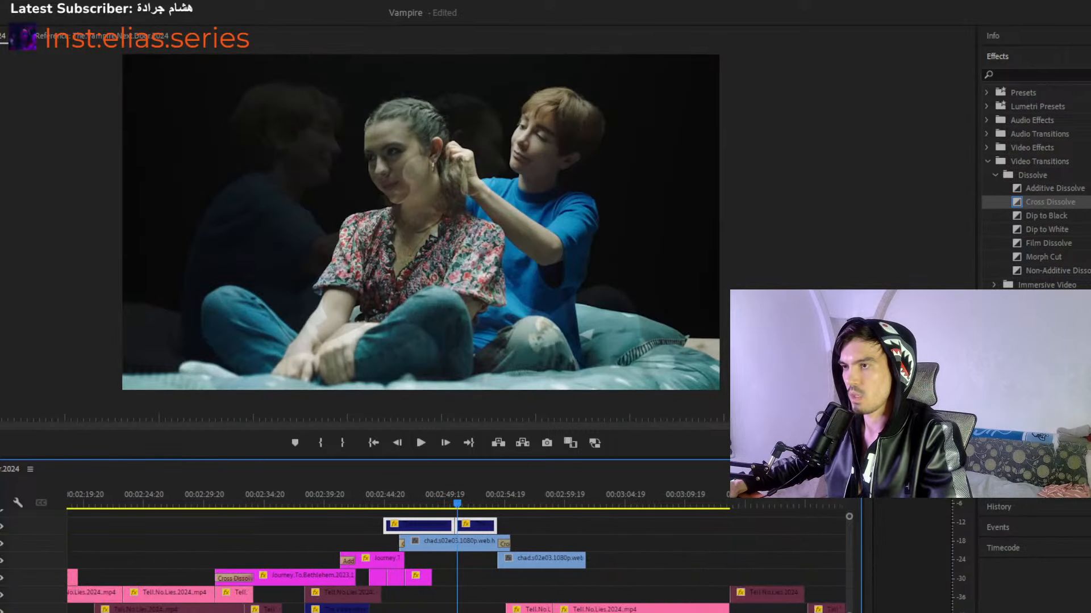
# Check the Tell.No.Lies, Journey.To.Bethlehem and chad.s02e03 shots, playing back the sequence from about 00:02:27.
pyautogui.click(544, 504)
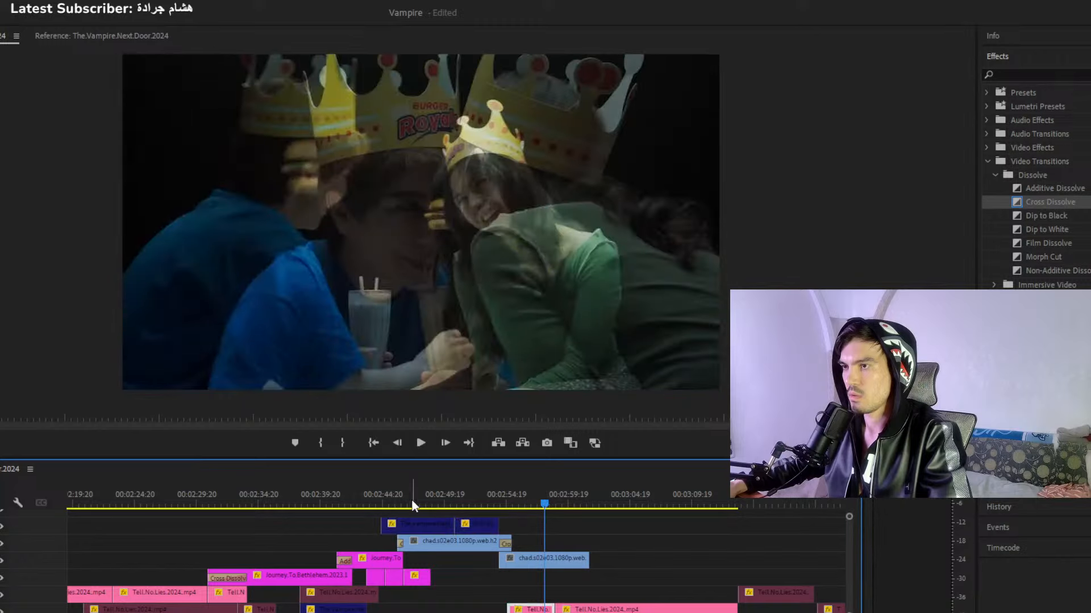
pyautogui.click(172, 504)
pyautogui.click(165, 594)
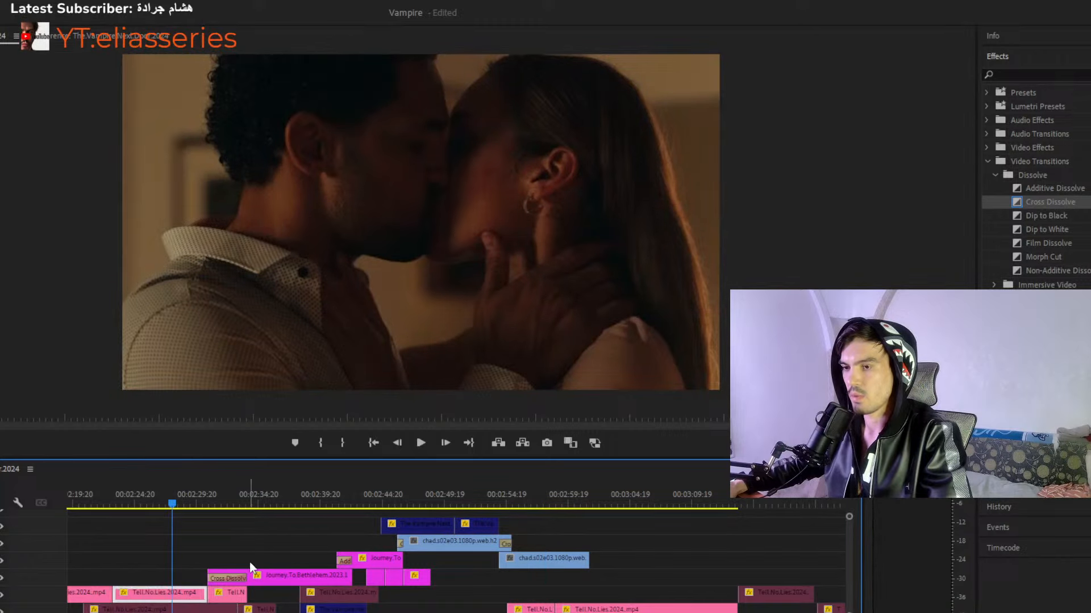
pyautogui.click(298, 581)
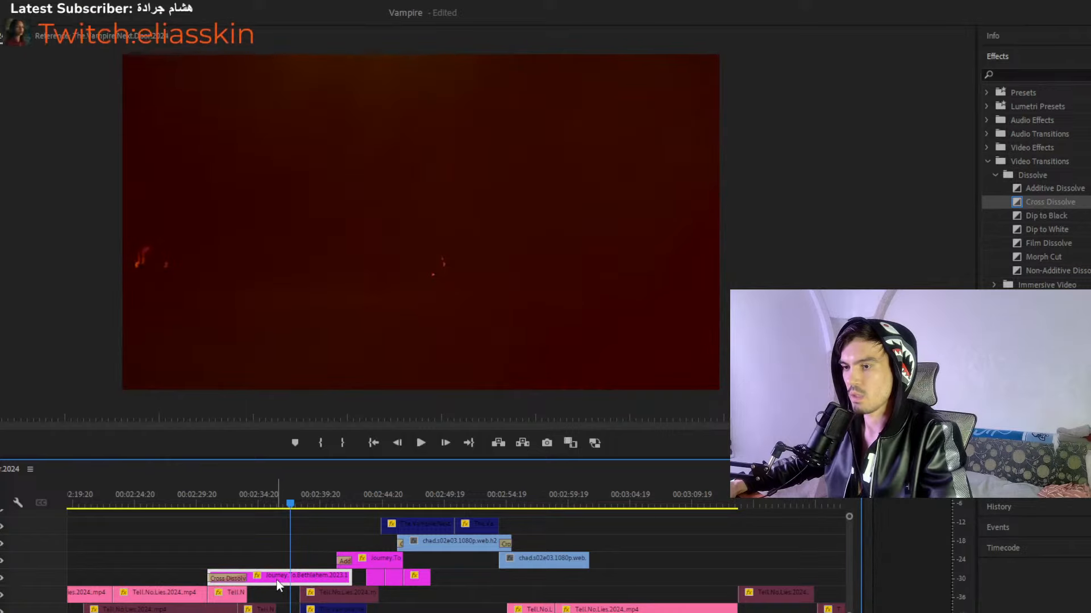
pyautogui.click(464, 503)
pyautogui.click(462, 543)
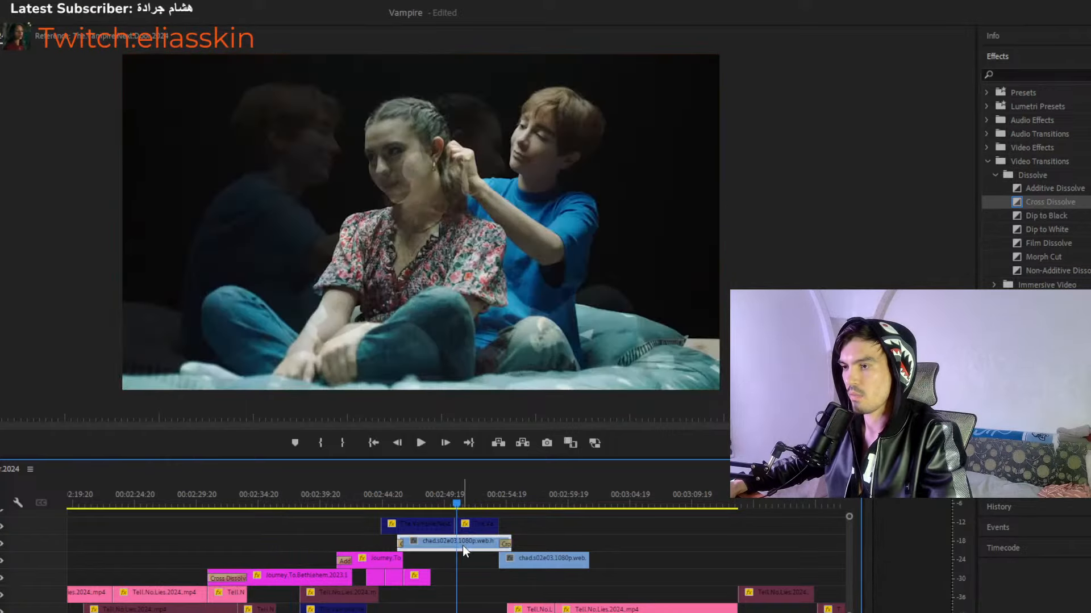
pyautogui.click(160, 495)
pyautogui.press('space')
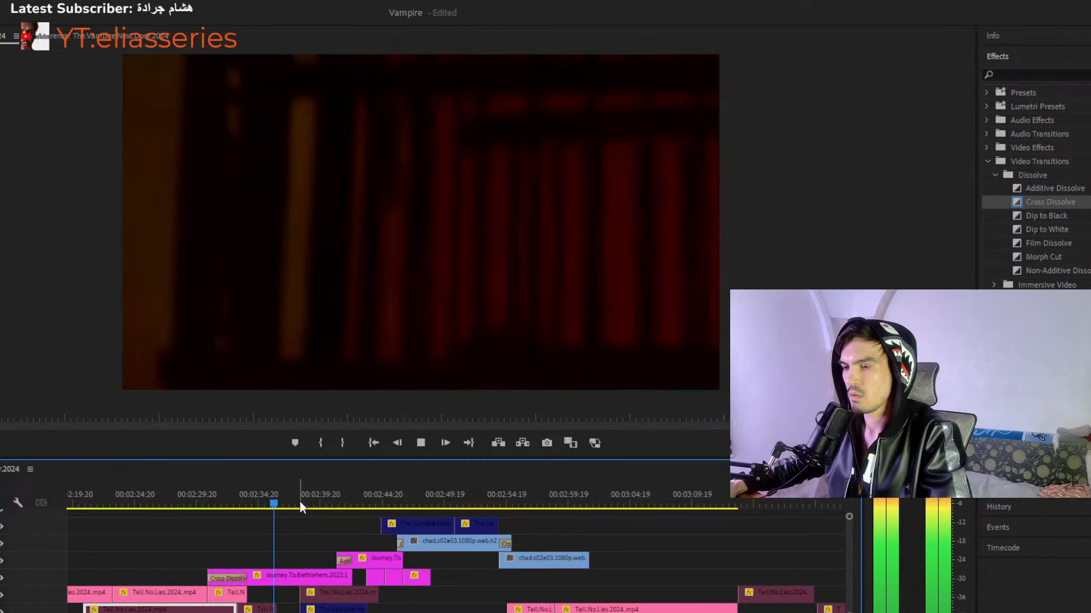
pyautogui.click(316, 504)
pyautogui.press('space')
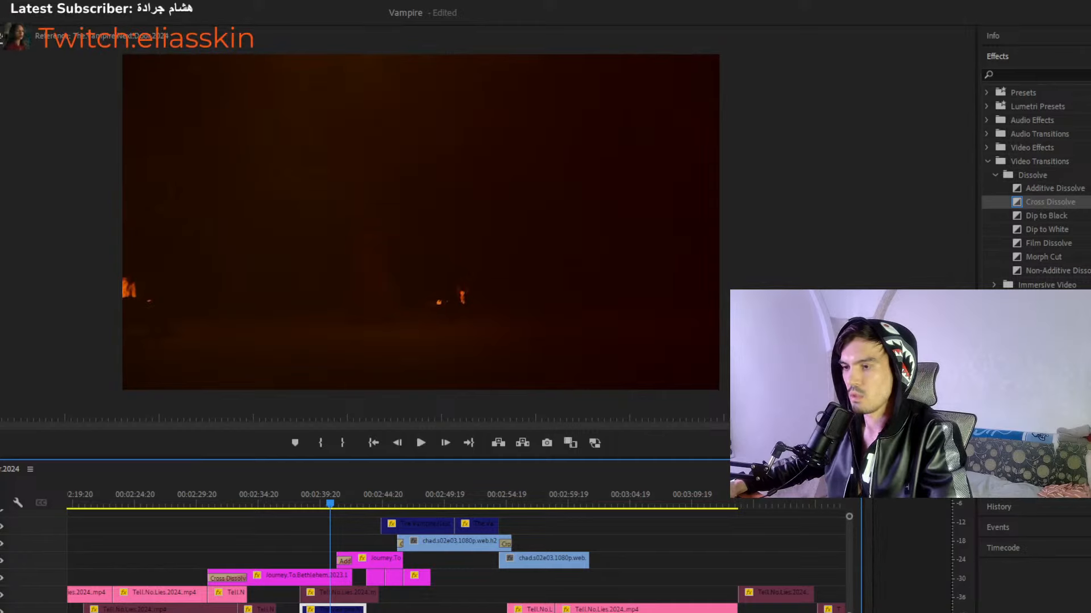
# Play back the transitions between the Journey.To.Bethlehem clips and into the chad.s02e03 clip around 00:02:44.
pyautogui.press('=')
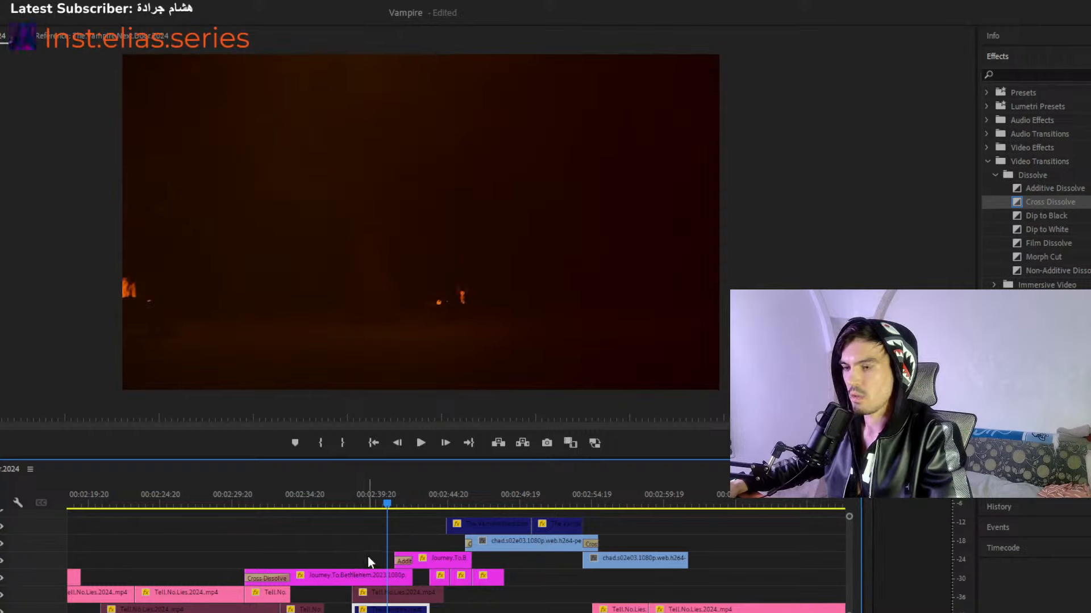
pyautogui.press('space')
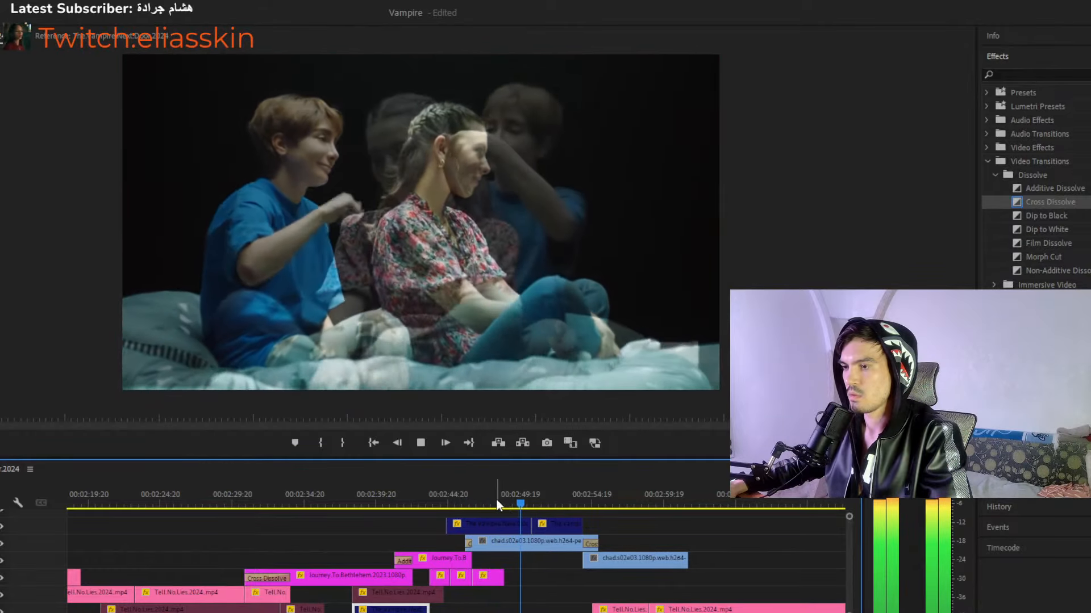
pyautogui.click(462, 500)
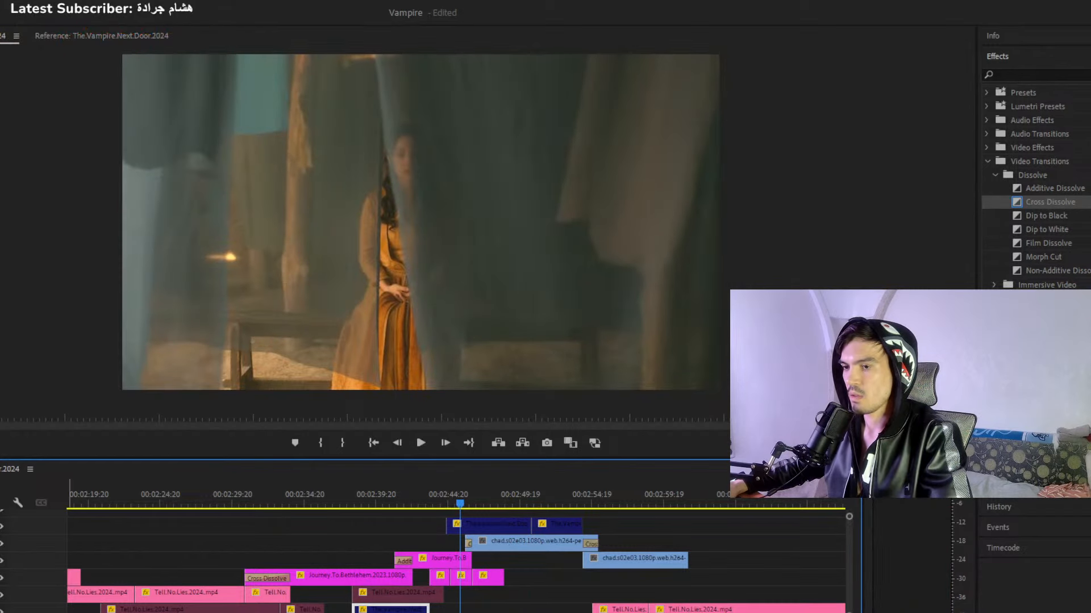
pyautogui.press('=')
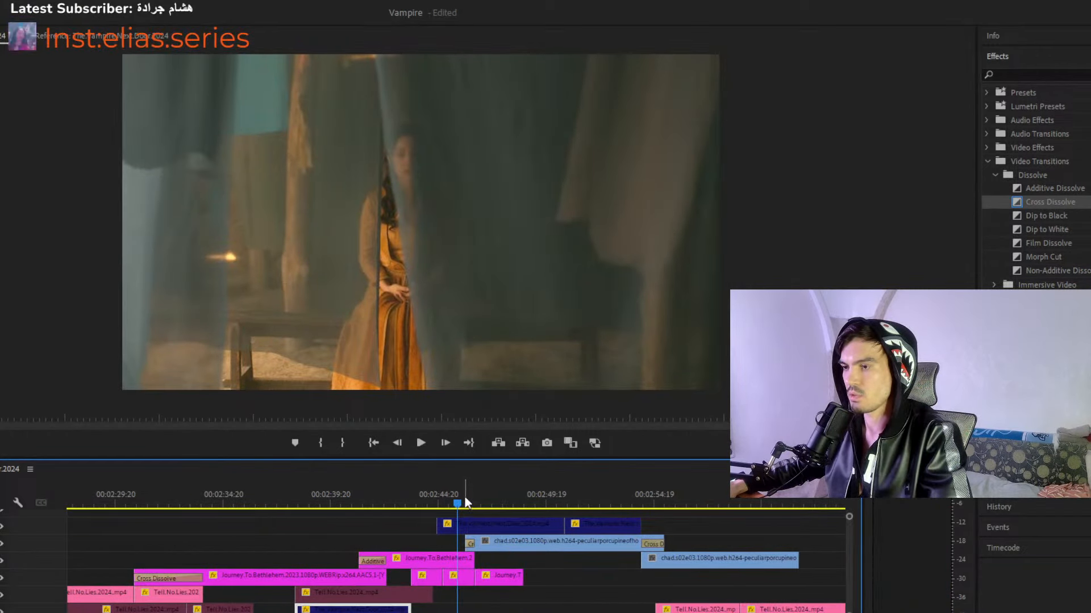
pyautogui.moveTo(465, 499); pyautogui.dragTo(465, 495)
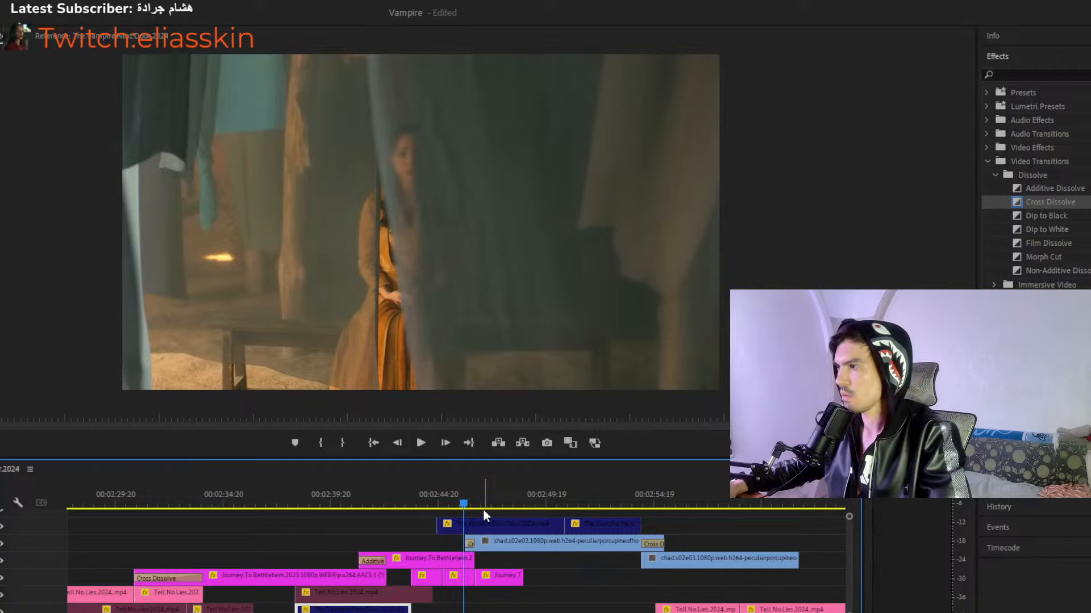
pyautogui.moveTo(469, 506); pyautogui.dragTo(465, 506)
pyautogui.press('space')
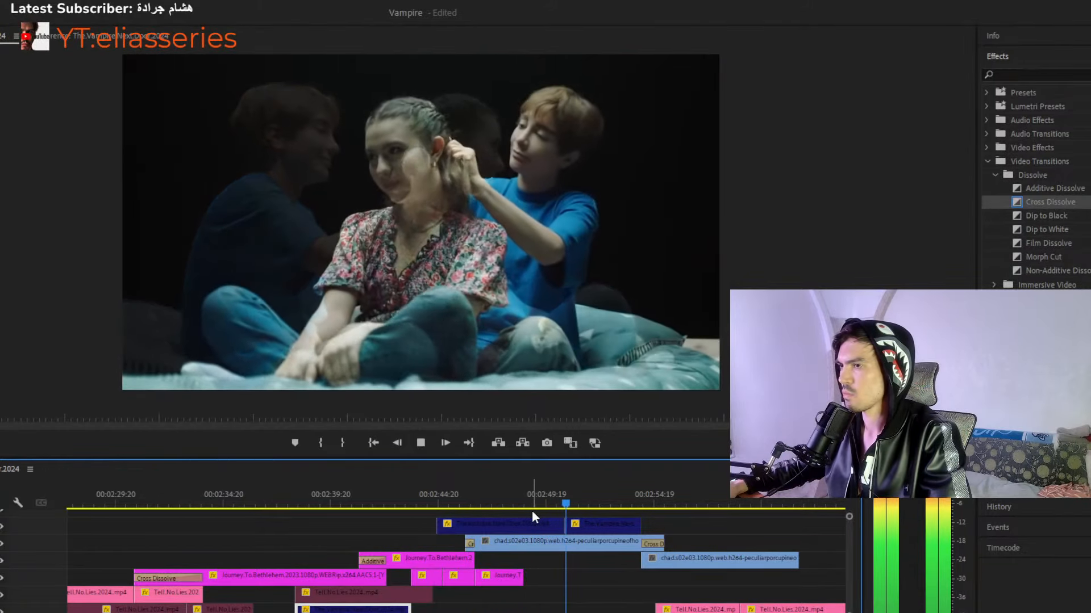
pyautogui.press('space')
pyautogui.press('space')
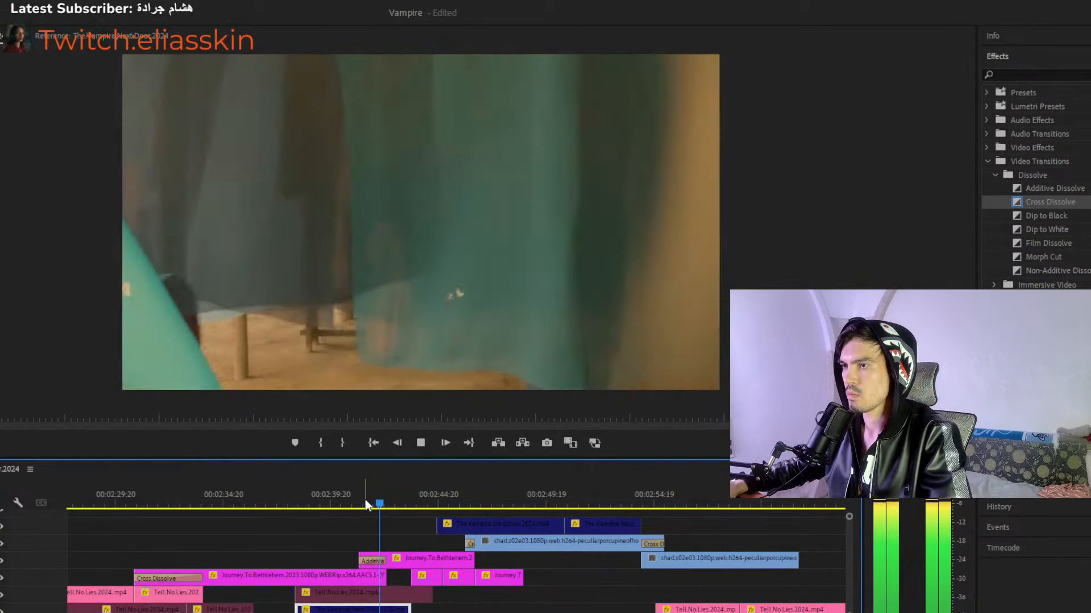
pyautogui.press('space')
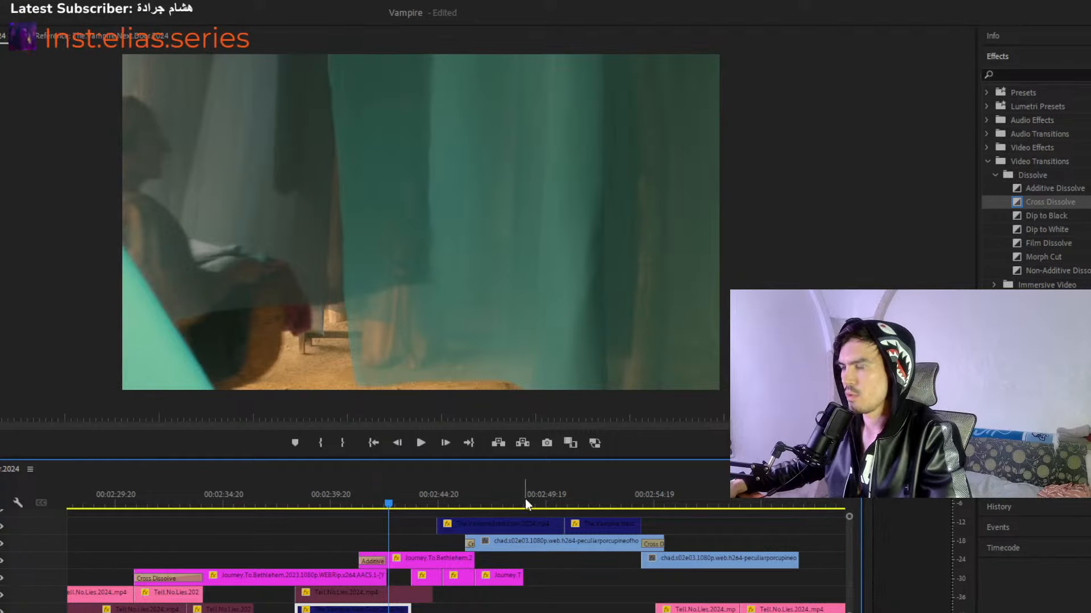
# Collapse the Video Transitions effects group and select the Cross Dissolve at the start of the first Journey.To.Bethlehem clip.
pyautogui.click(988, 162)
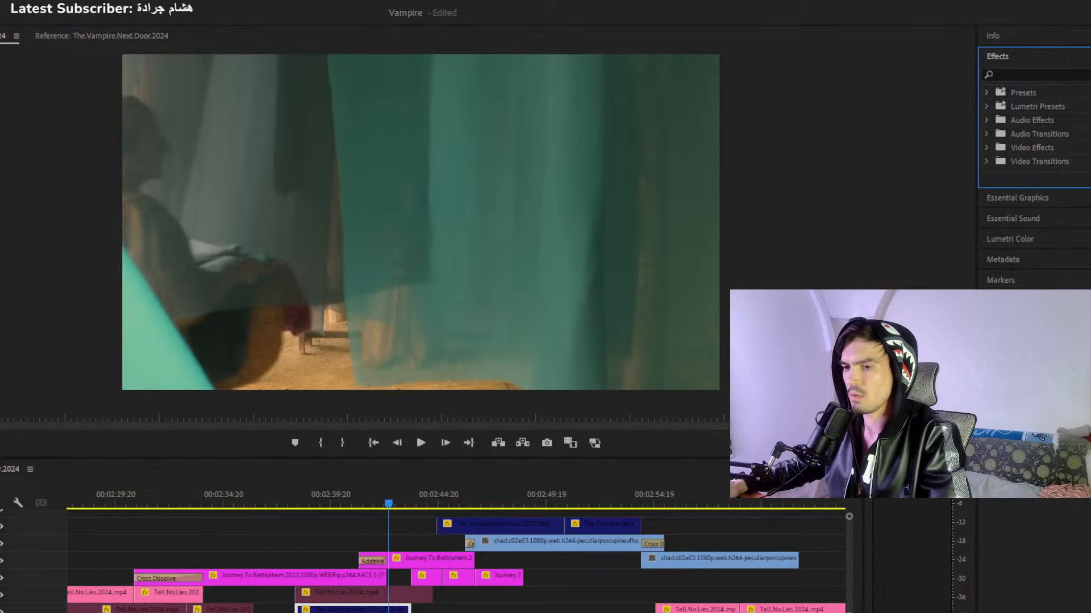
pyautogui.scroll(-2, 156, 494)
pyautogui.press('Up')
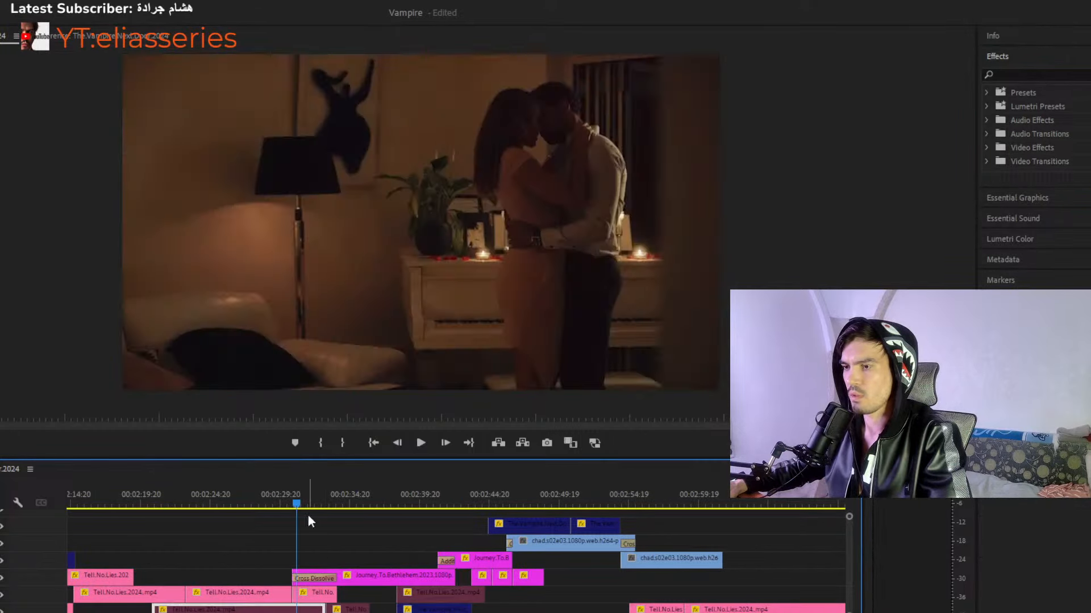
pyautogui.click(336, 560)
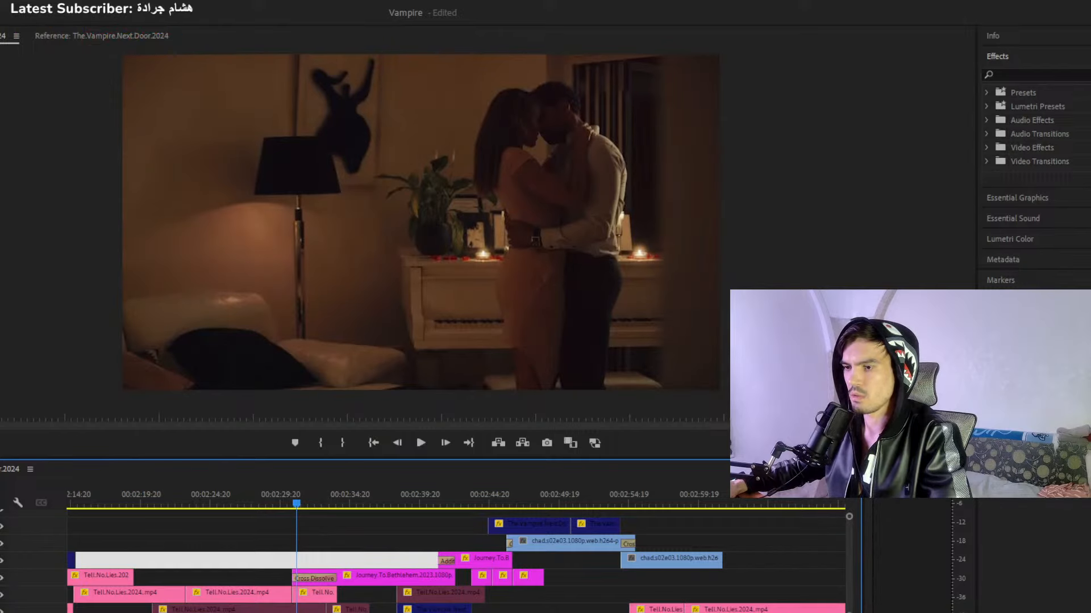
pyautogui.press('=')
pyautogui.press('=')
pyautogui.press('=')
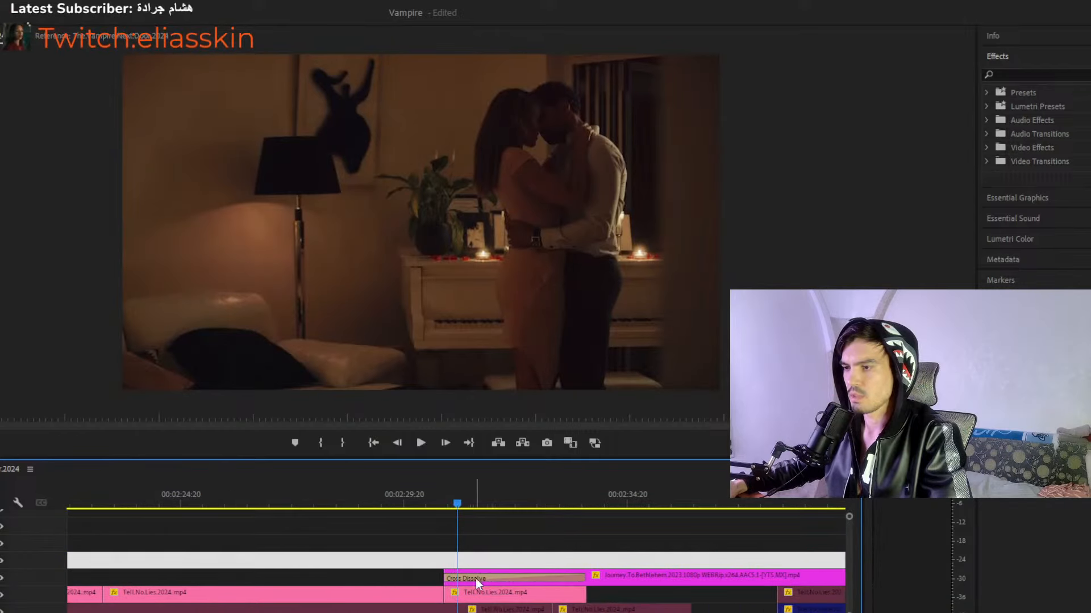
pyautogui.click(480, 579)
pyautogui.click(531, 547)
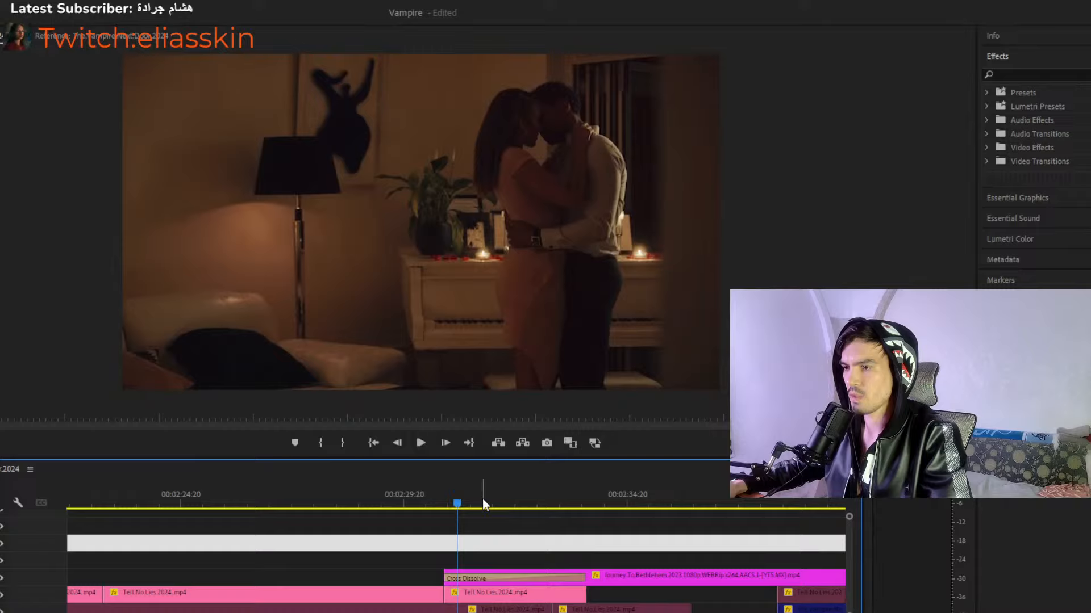
pyautogui.click(502, 577)
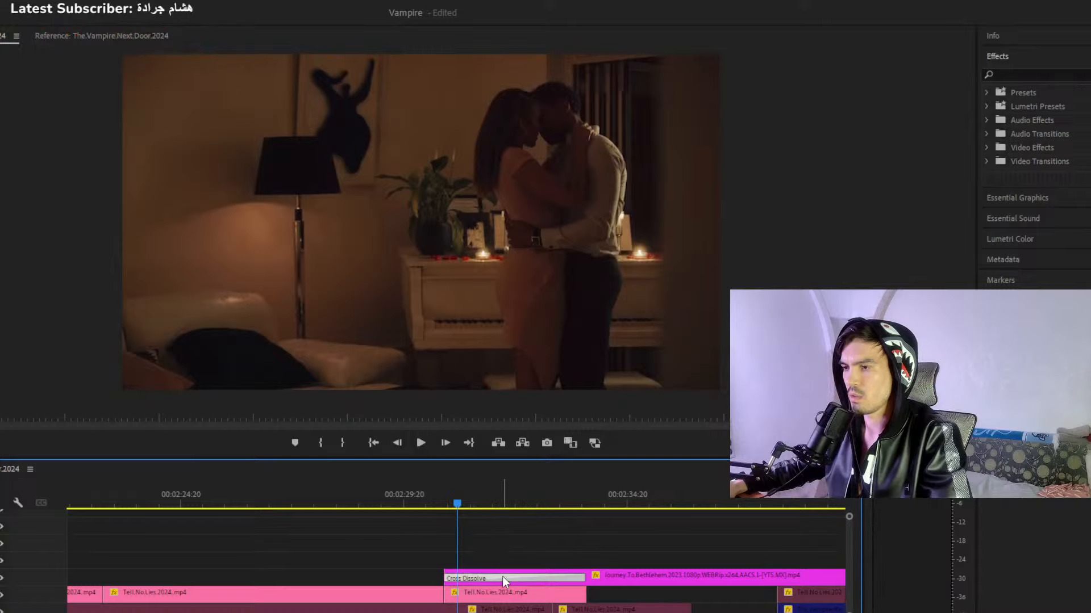
# Play back the Cross Dissolve into Journey.To.Bethlehem, and check playback from about 00:02:54 past the second chad.s02e03 clip.
pyautogui.moveTo(467, 504); pyautogui.dragTo(502, 509)
pyautogui.press('space')
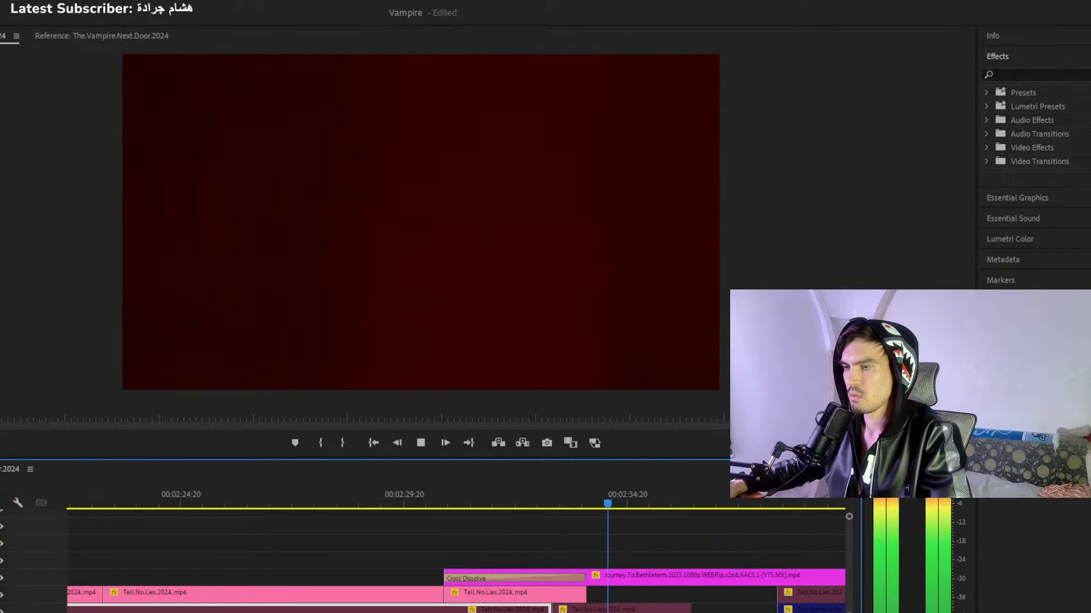
pyautogui.press('-')
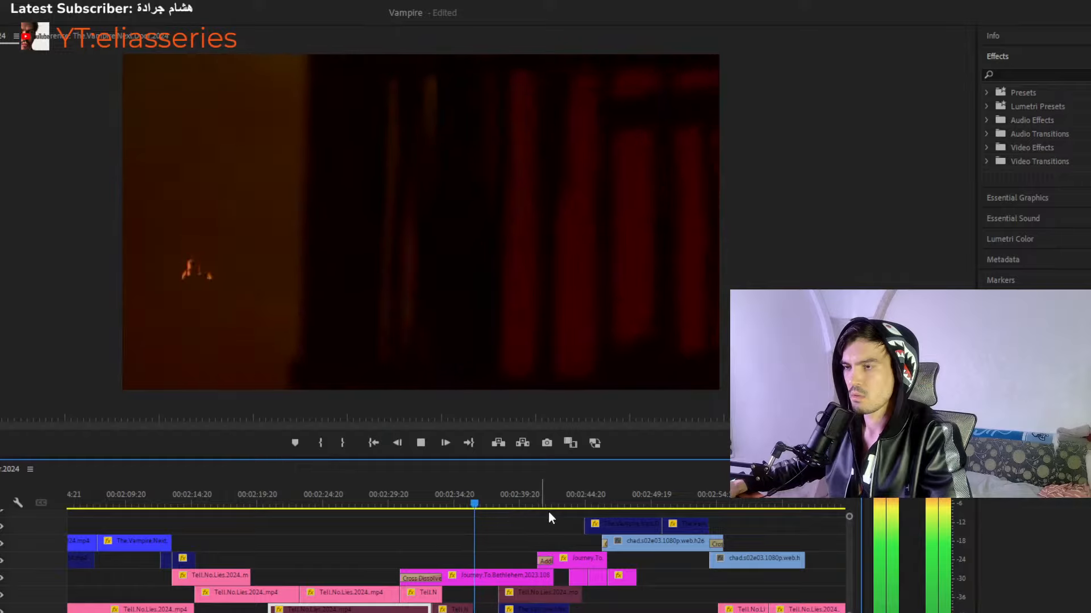
pyautogui.click(705, 494)
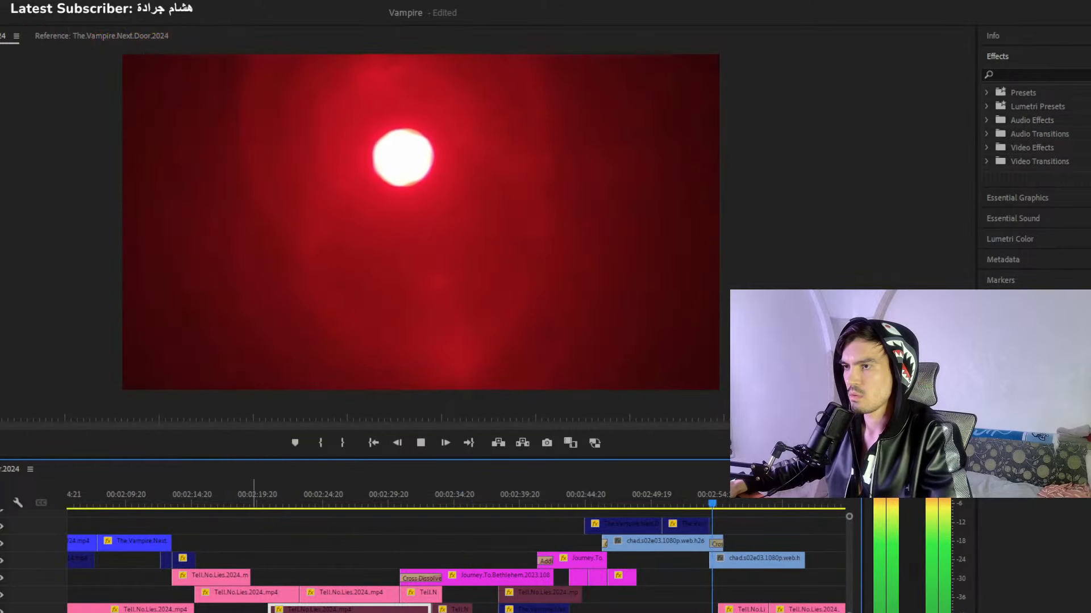
pyautogui.press('-')
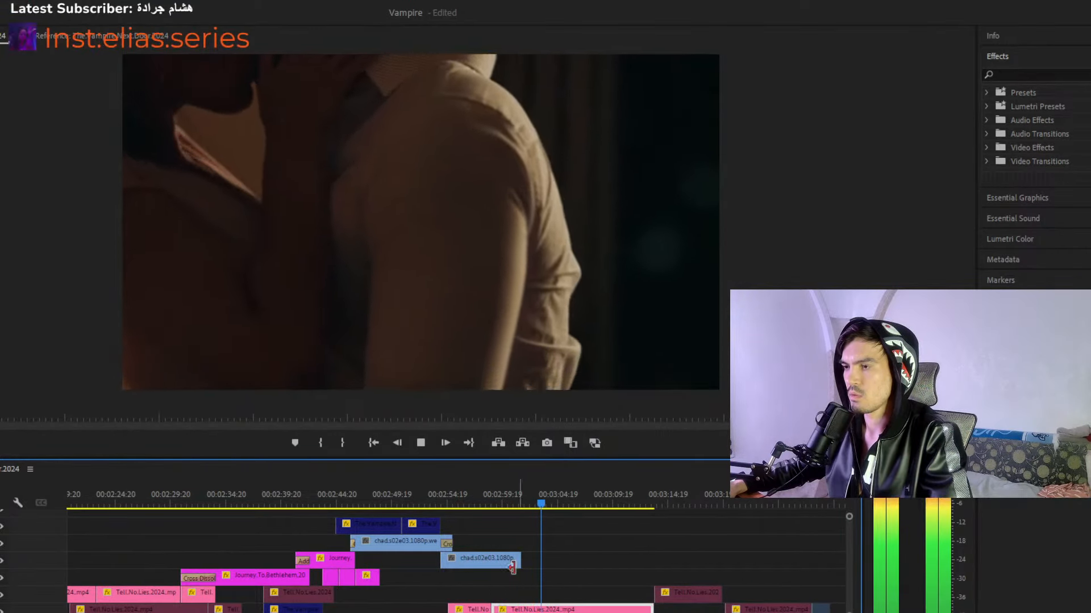
pyautogui.press('space')
# Save the project and return the playhead to the Tell.No.Lies couple shot at about 00:02:20.
pyautogui.scroll(-5, 561, 537)
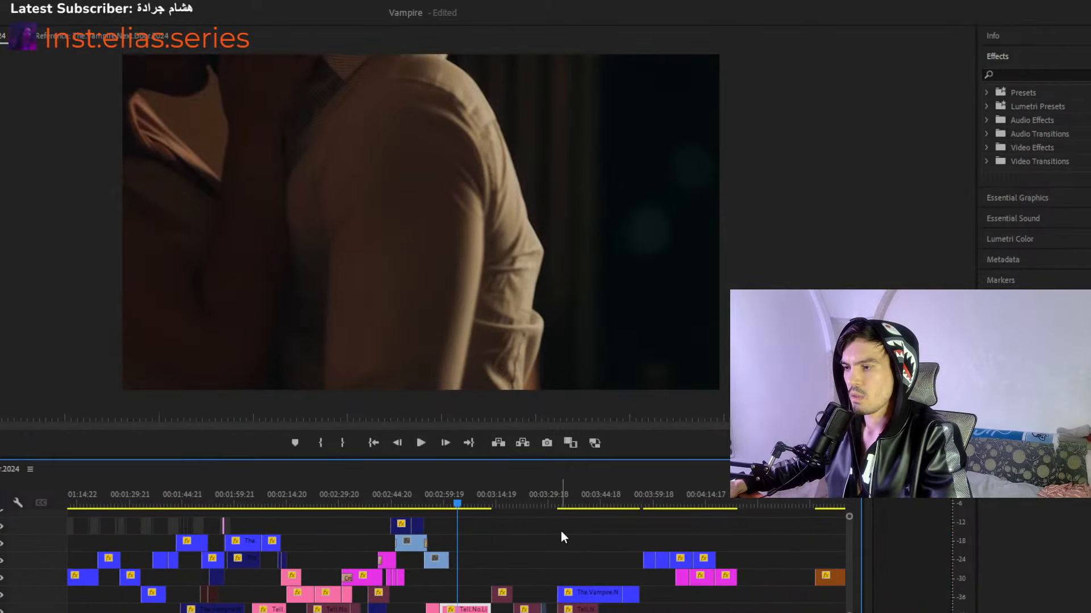
pyautogui.hotkey('ctrl', 's')
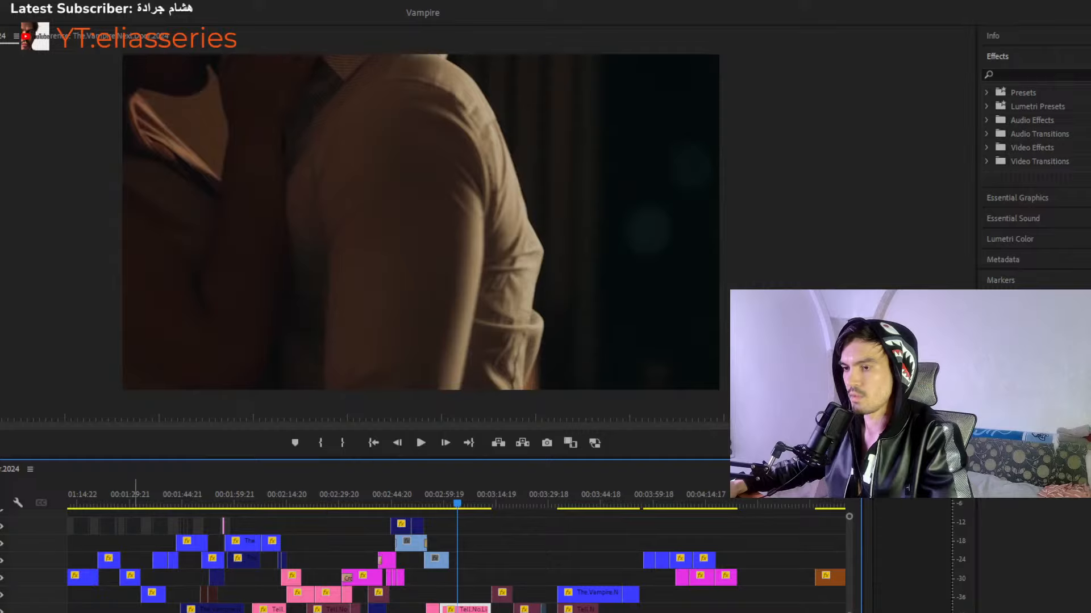
pyautogui.press('-')
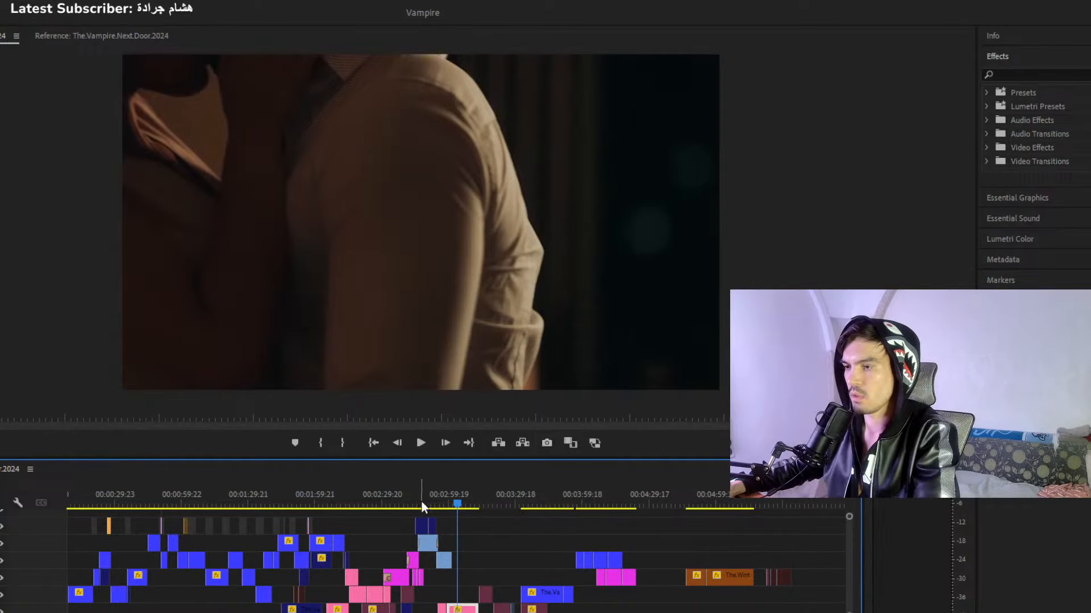
pyautogui.click(361, 489)
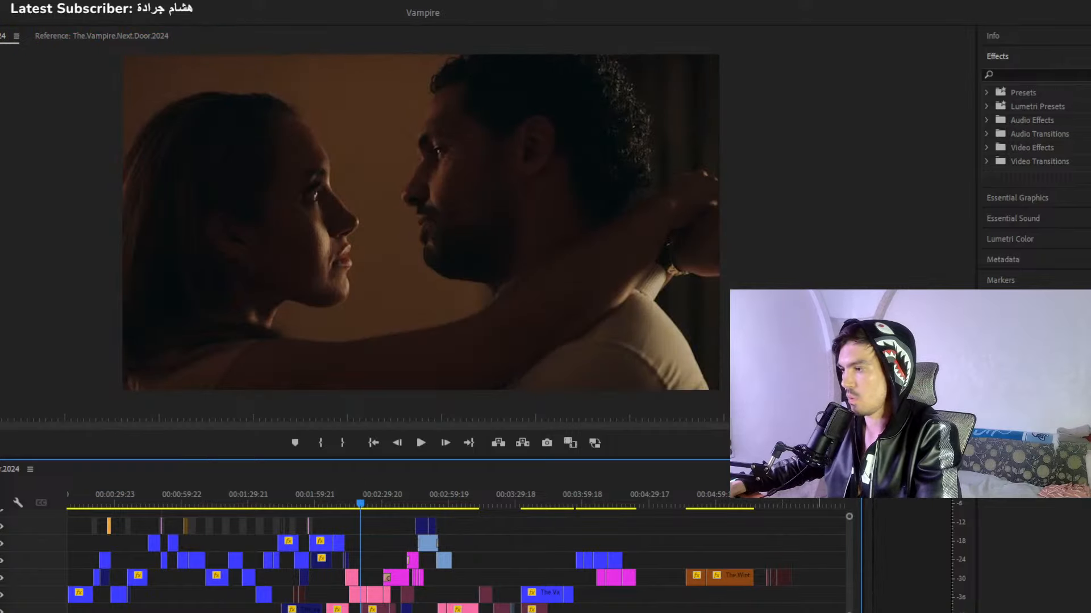
# Set the sequence's out point at about 00:02:22, on the Tell.No.Lies shot of the embracing couple.
pyautogui.click(783, 598)
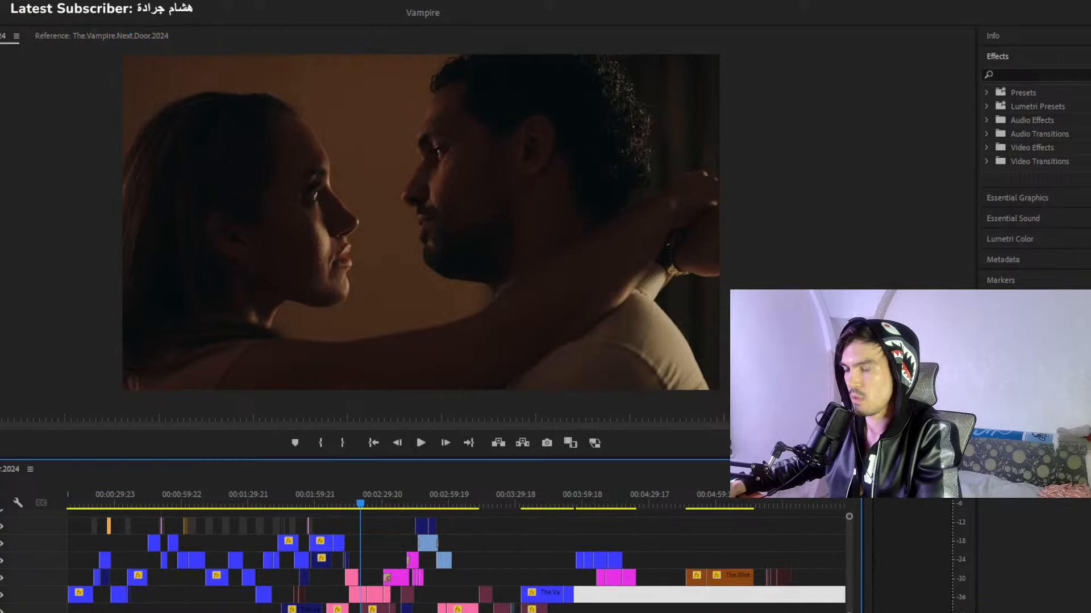
pyautogui.press('=')
pyautogui.press('=')
pyautogui.press('=')
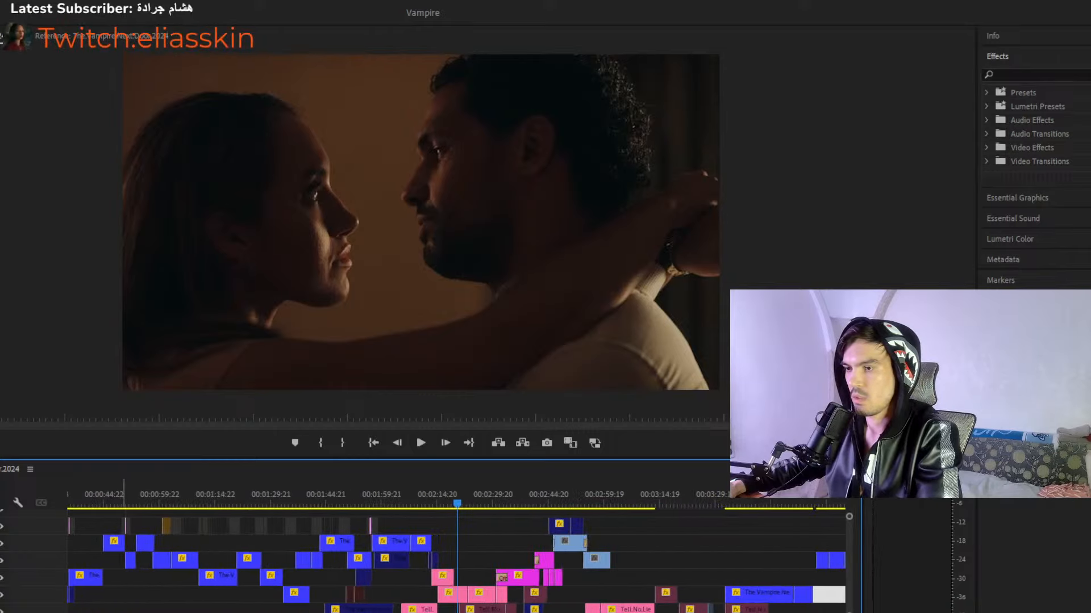
pyautogui.press('Home')
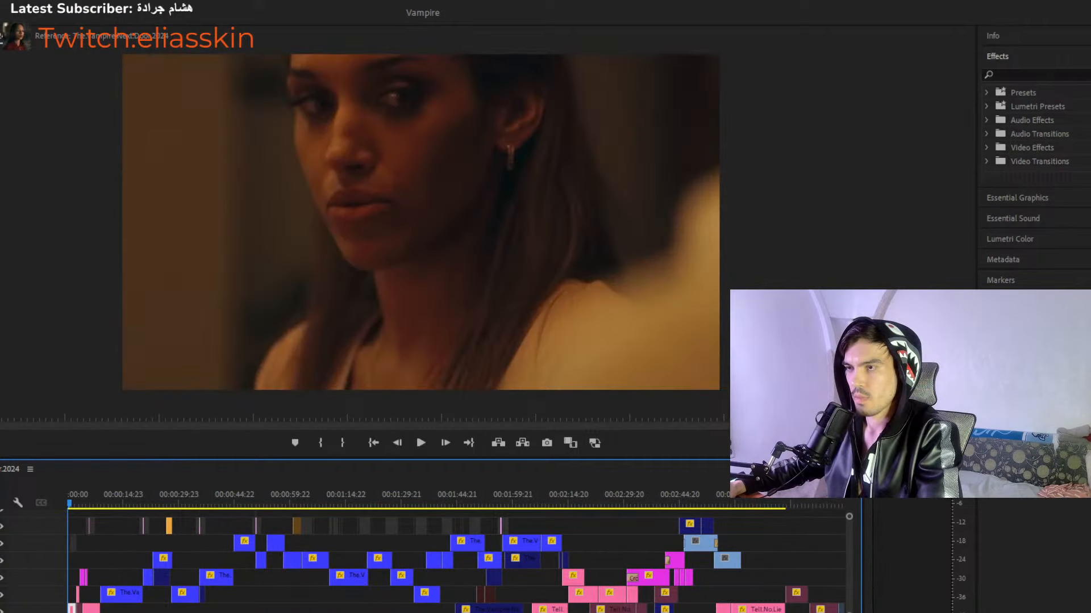
pyautogui.press('=')
pyautogui.press('=')
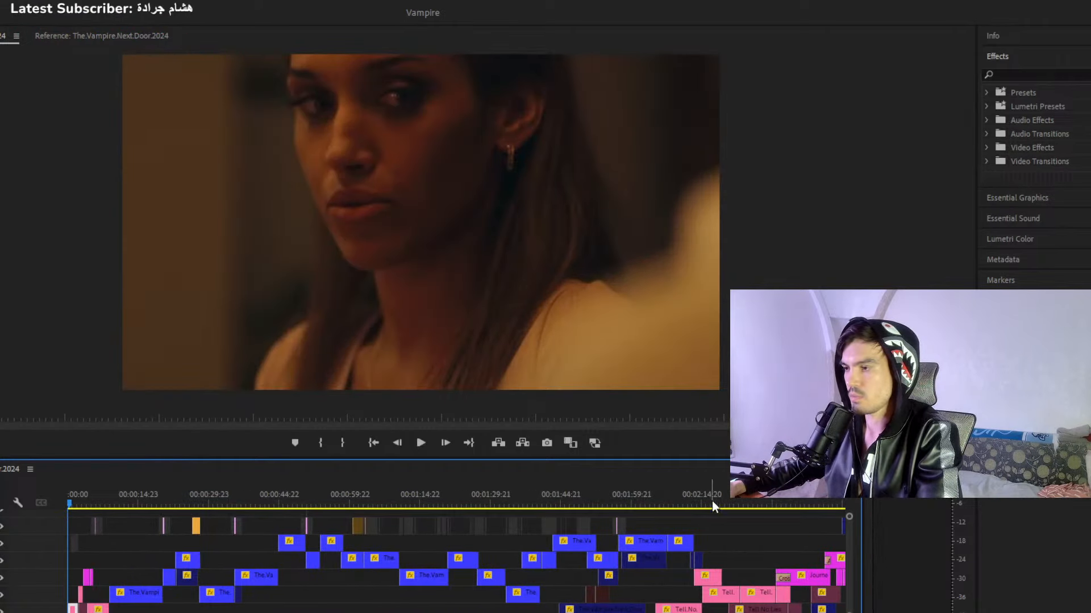
pyautogui.click(714, 502)
pyautogui.press('space')
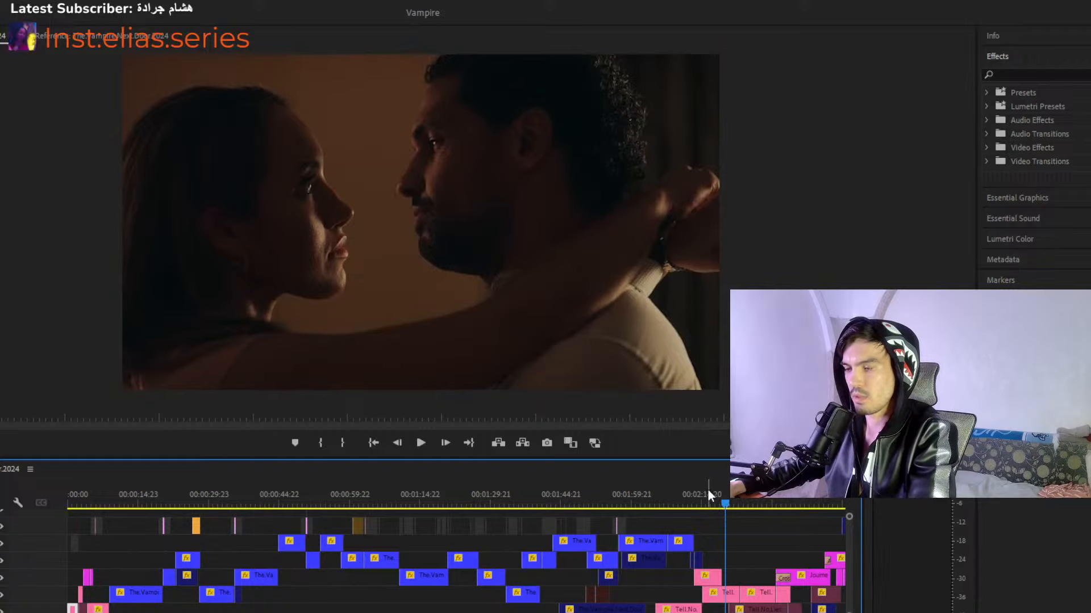
pyautogui.press('o')
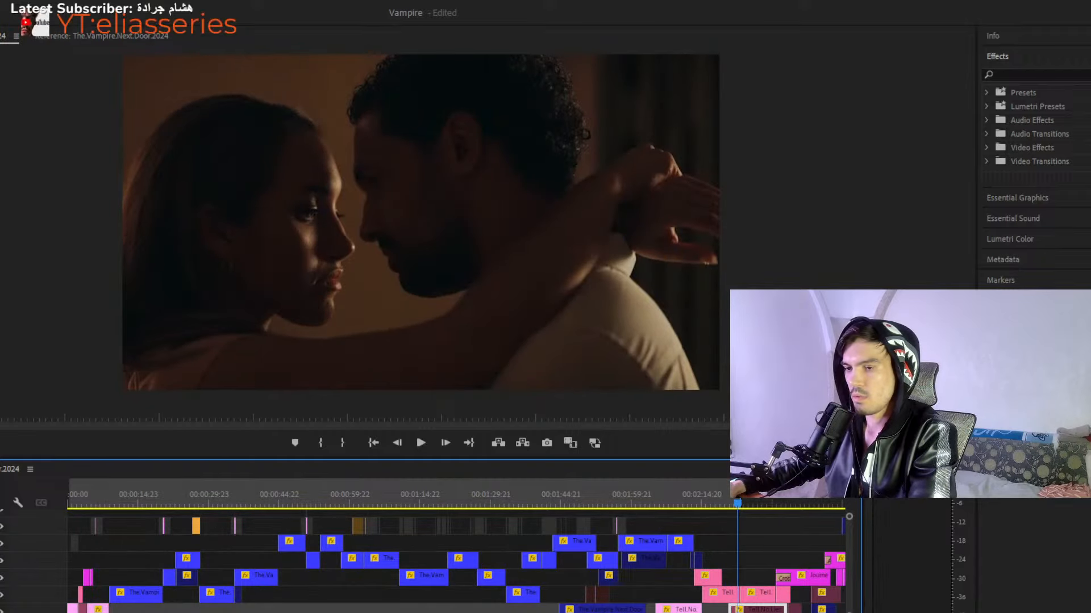
# Disable the two stacked Tell.No.Lies clips between about 00:02:13 and the out point.
pyautogui.press('=')
pyautogui.press('=')
pyautogui.press('=')
pyautogui.moveTo(344, 550); pyautogui.dragTo(389, 601)
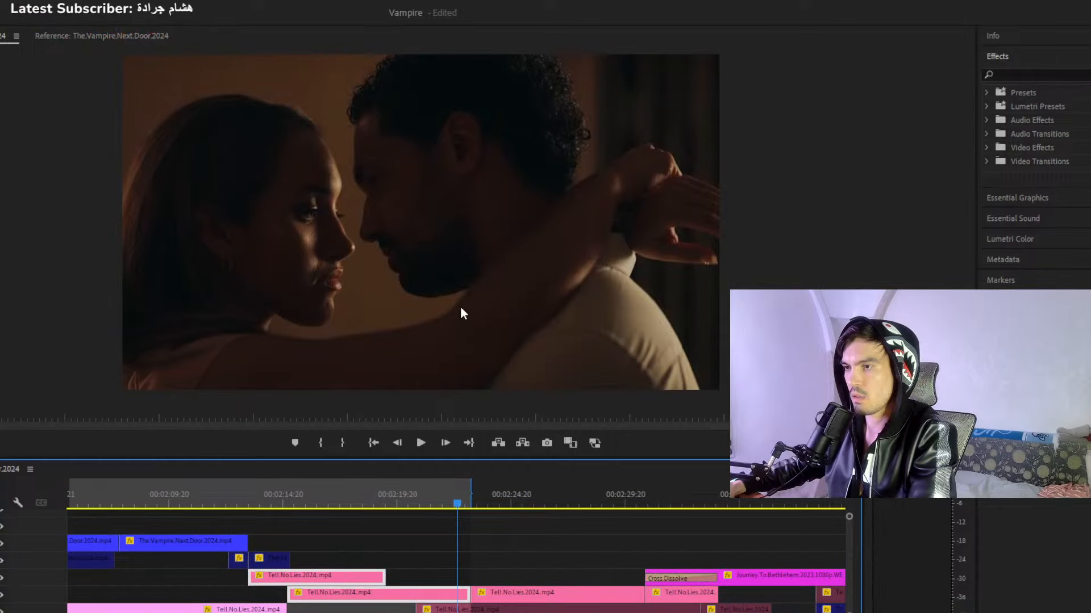
pyautogui.hotkey('shift', 'e')
# Scrub the shots around 00:02:13 and disable the lower Tell.No.Lies clip spanning about 00:02:05 to 00:02:14.
pyautogui.moveTo(399, 506); pyautogui.dragTo(262, 503)
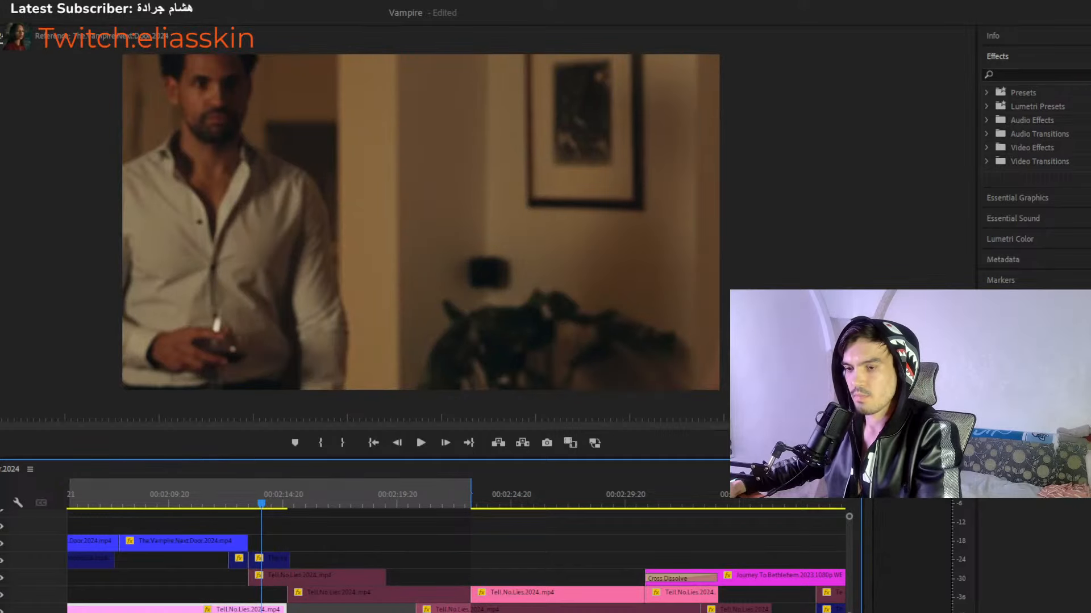
pyautogui.press('-')
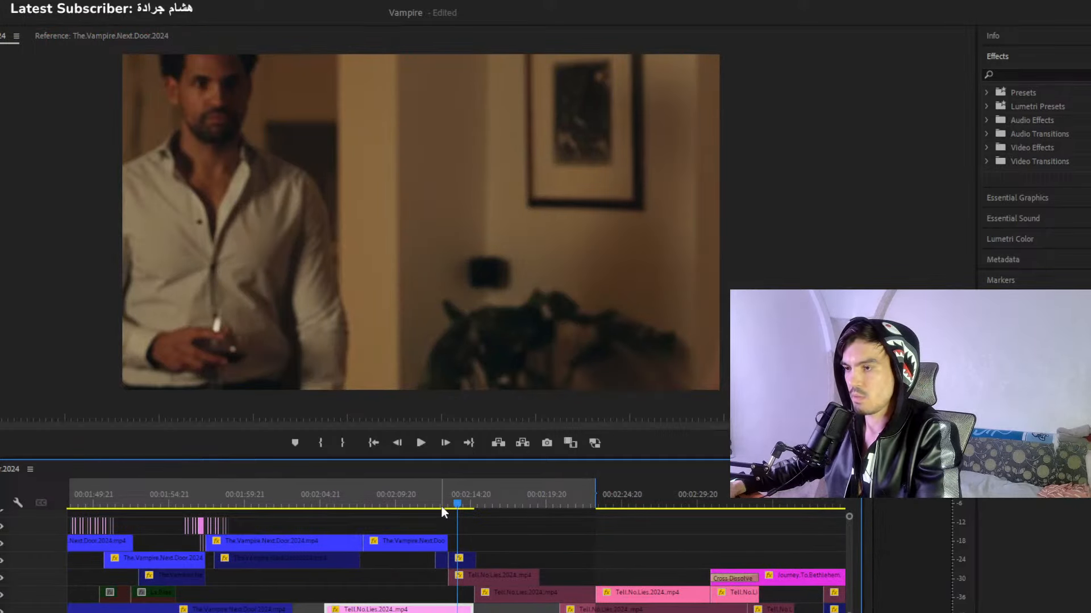
pyautogui.moveTo(441, 507); pyautogui.dragTo(487, 501)
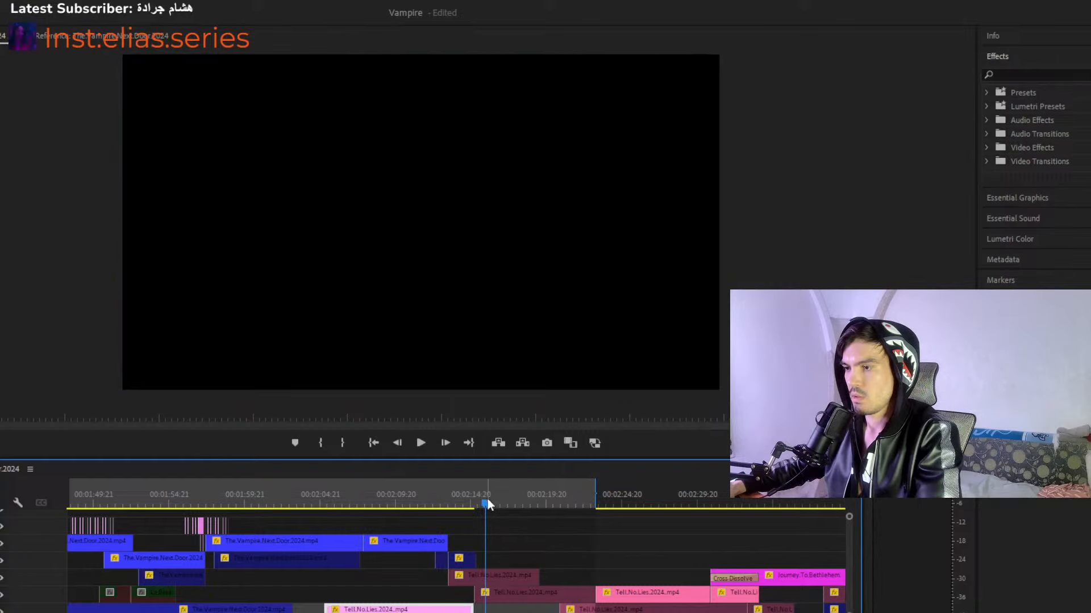
pyautogui.click(531, 541)
pyautogui.click(513, 564)
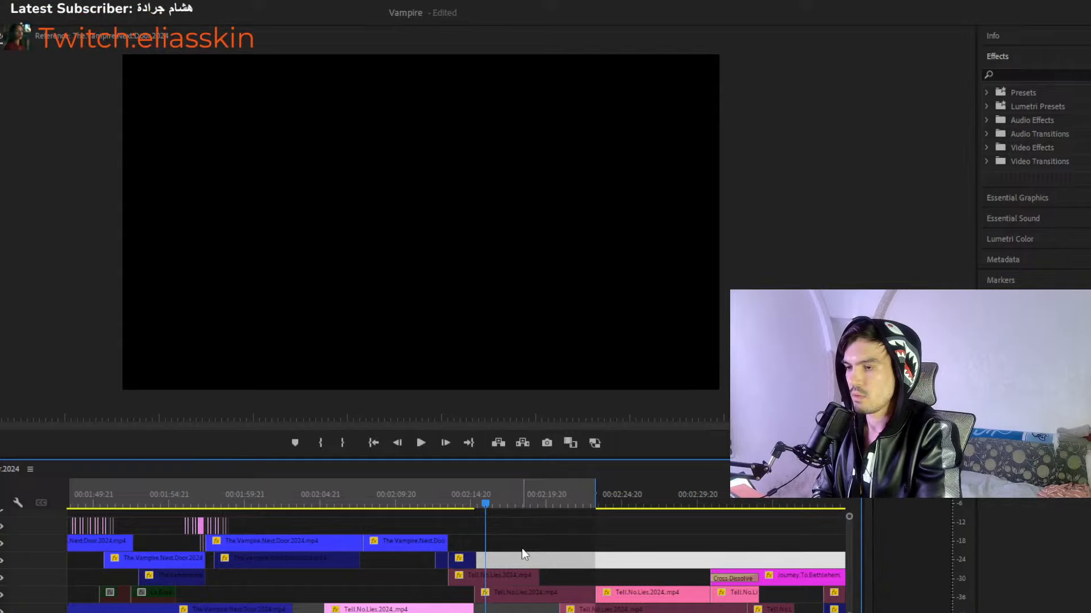
pyautogui.moveTo(521, 493); pyautogui.dragTo(428, 503)
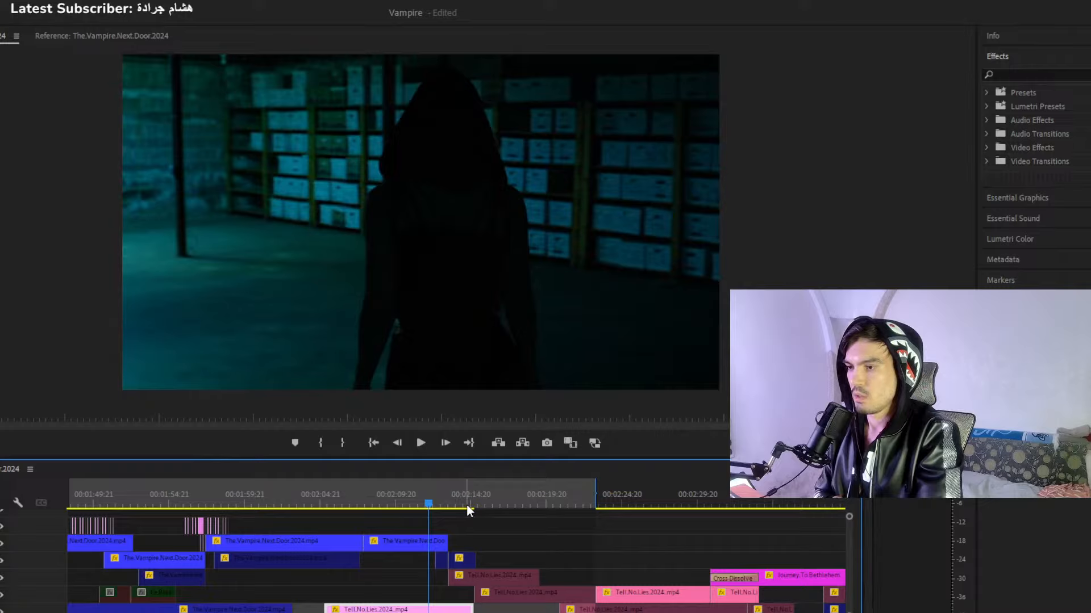
pyautogui.click(330, 502)
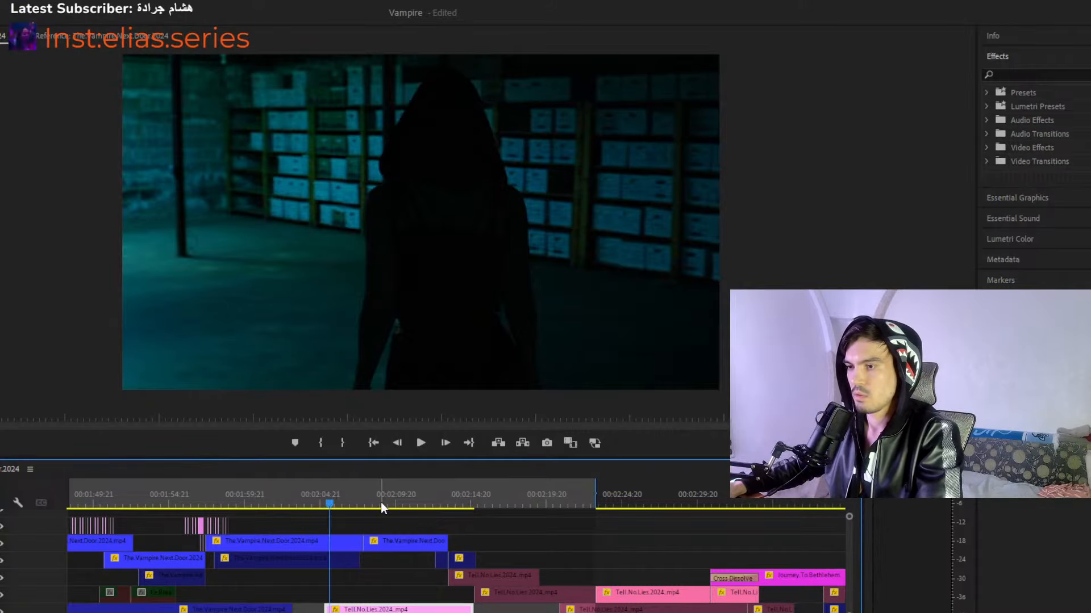
pyautogui.moveTo(443, 496)
pyautogui.mouseDown()
pyautogui.moveTo(494, 498)
pyautogui.moveTo(444, 500)
pyautogui.moveTo(452, 504)
pyautogui.mouseUp()
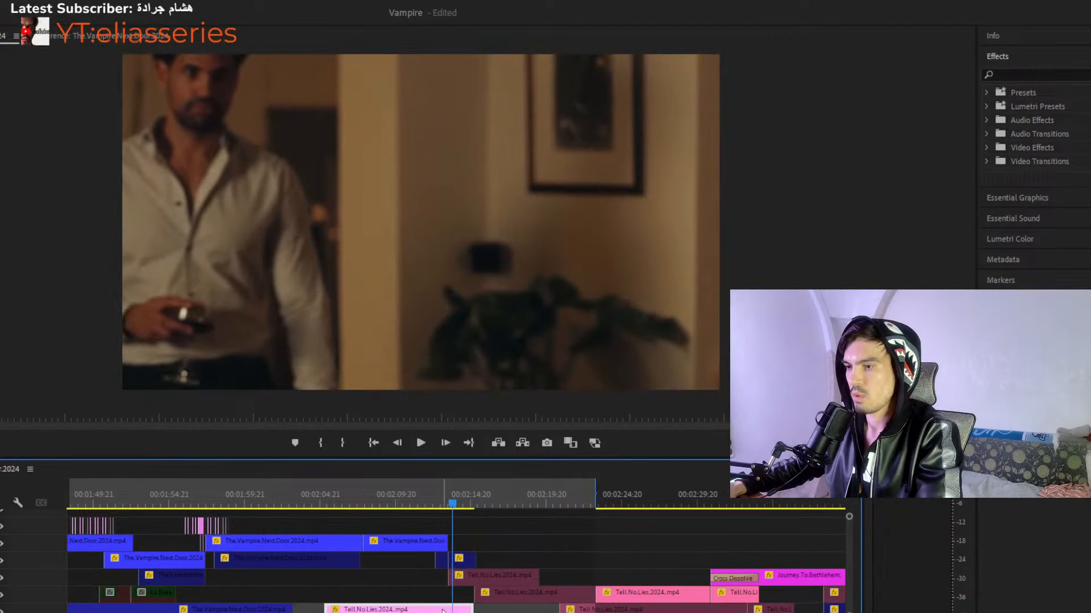
pyautogui.hotkey('shift', 'e')
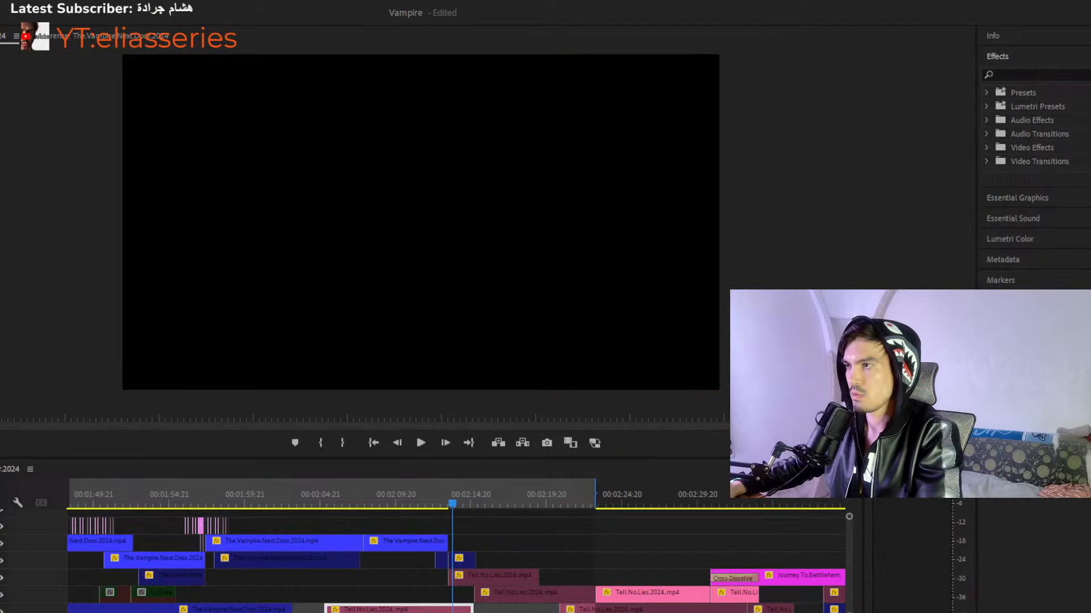
# Play back the The.Vampire.Next.Door section from about 00:02:03 into the gap near 00:02:14.
pyautogui.moveTo(466, 499)
pyautogui.mouseDown()
pyautogui.moveTo(571, 502)
pyautogui.moveTo(578, 489)
pyautogui.moveTo(481, 500)
pyautogui.mouseUp()
pyautogui.click(499, 558)
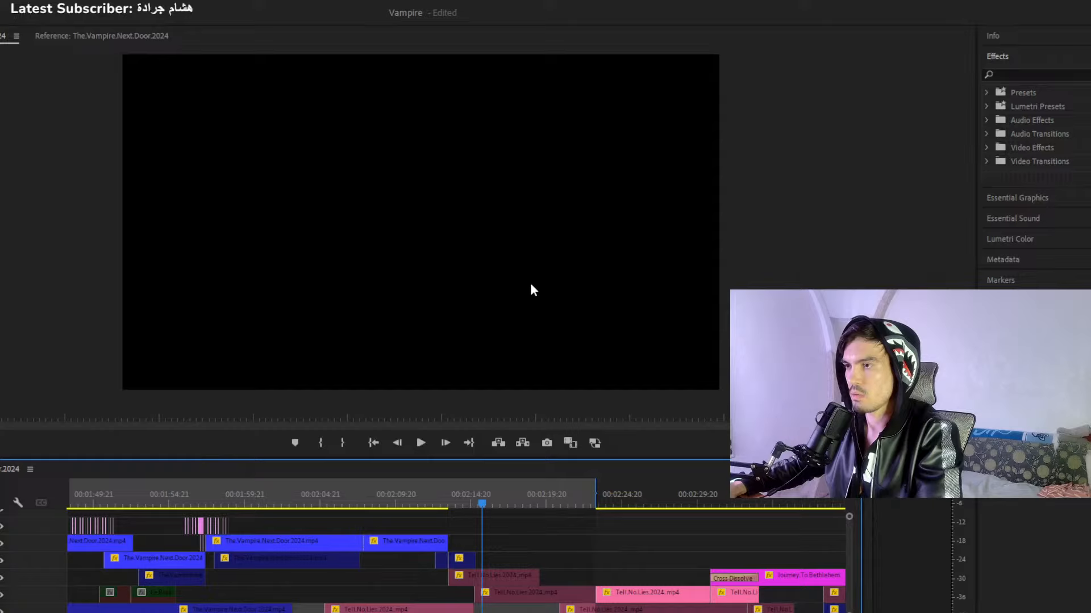
pyautogui.click(302, 502)
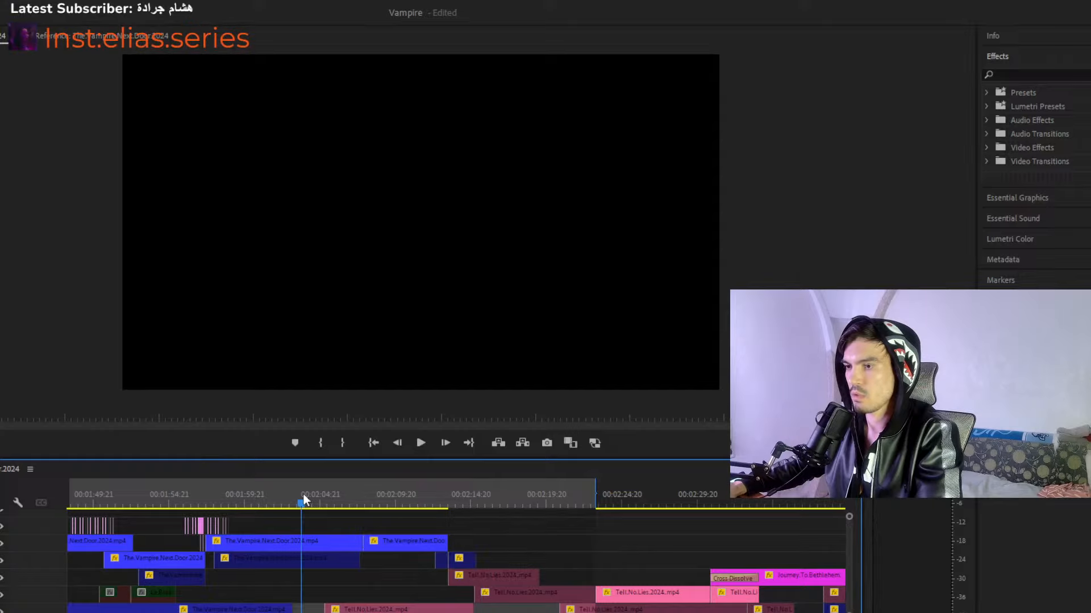
pyautogui.click(399, 517)
pyautogui.press('space')
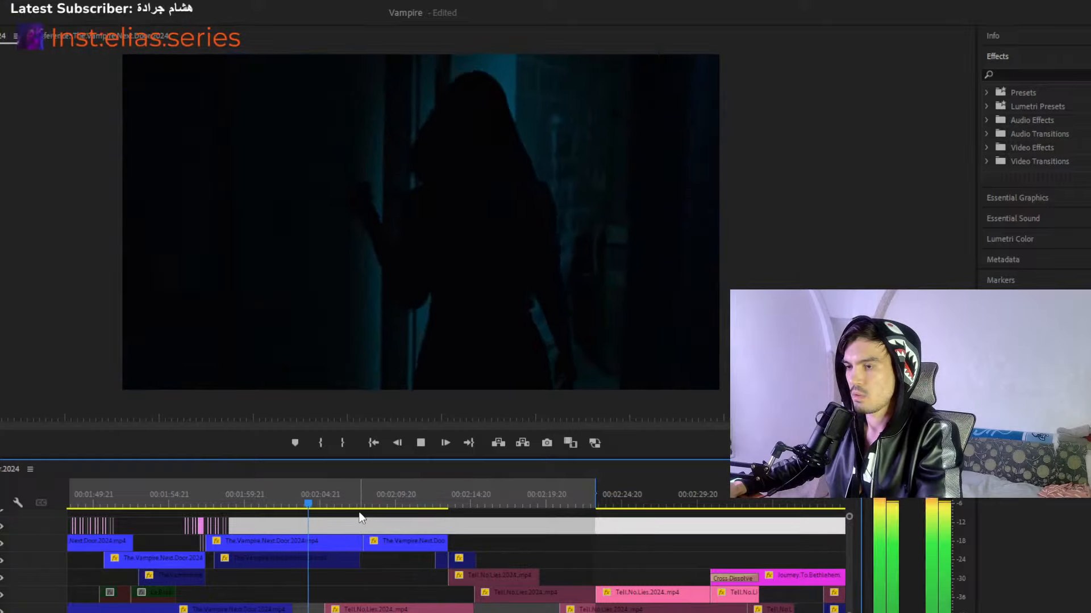
pyautogui.click(356, 502)
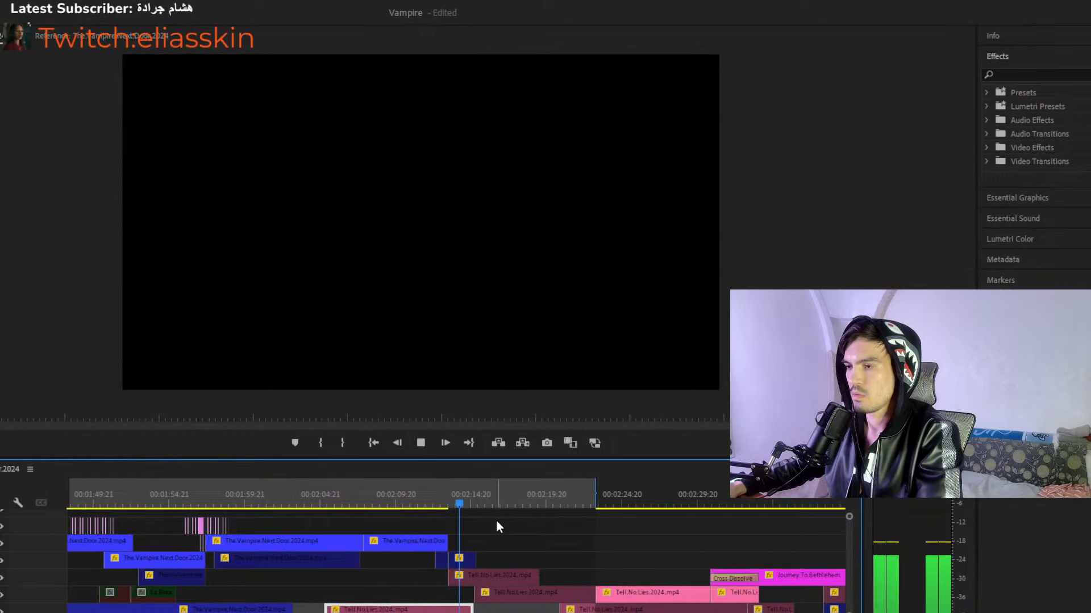
pyautogui.press('space')
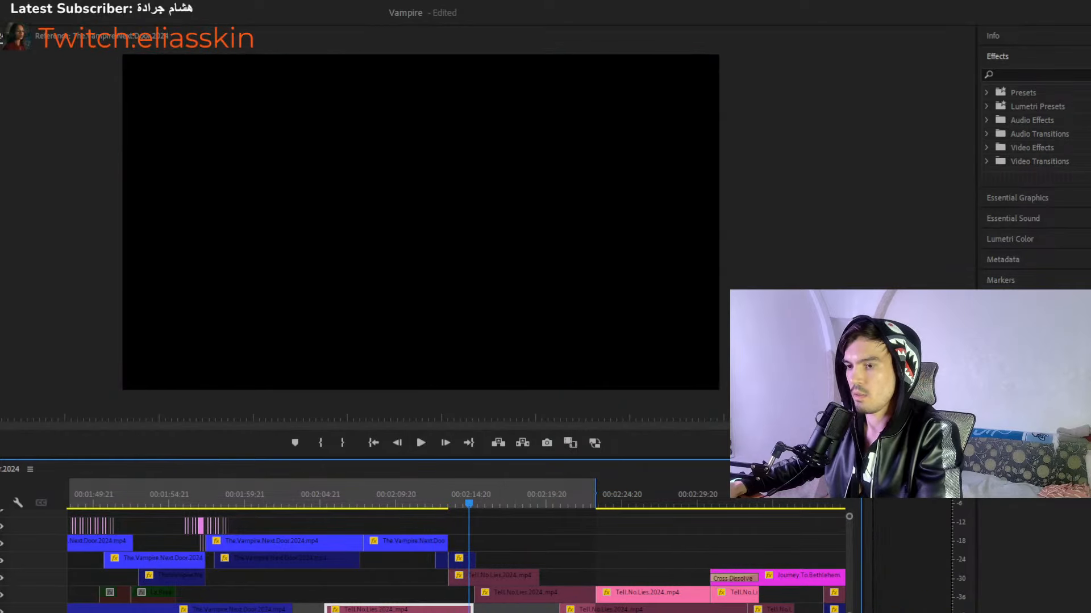
# Move the disabled The.Vampire.Next.Door clip near 00:01:58 up one track, directly against the end of the enabled clip at about 00:02:13.
pyautogui.press('-')
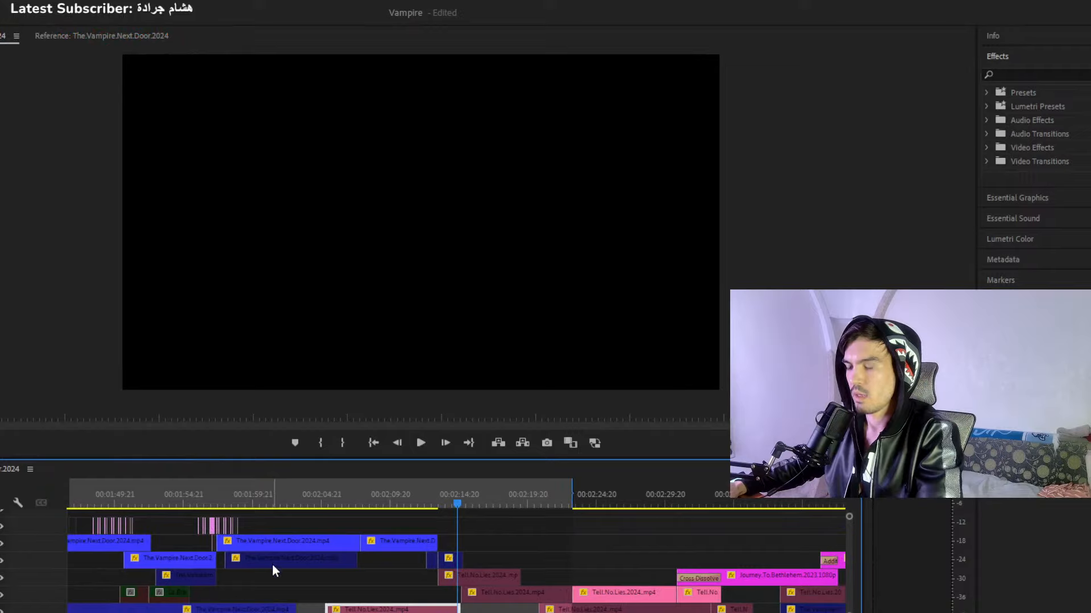
pyautogui.moveTo(291, 564); pyautogui.dragTo(484, 547)
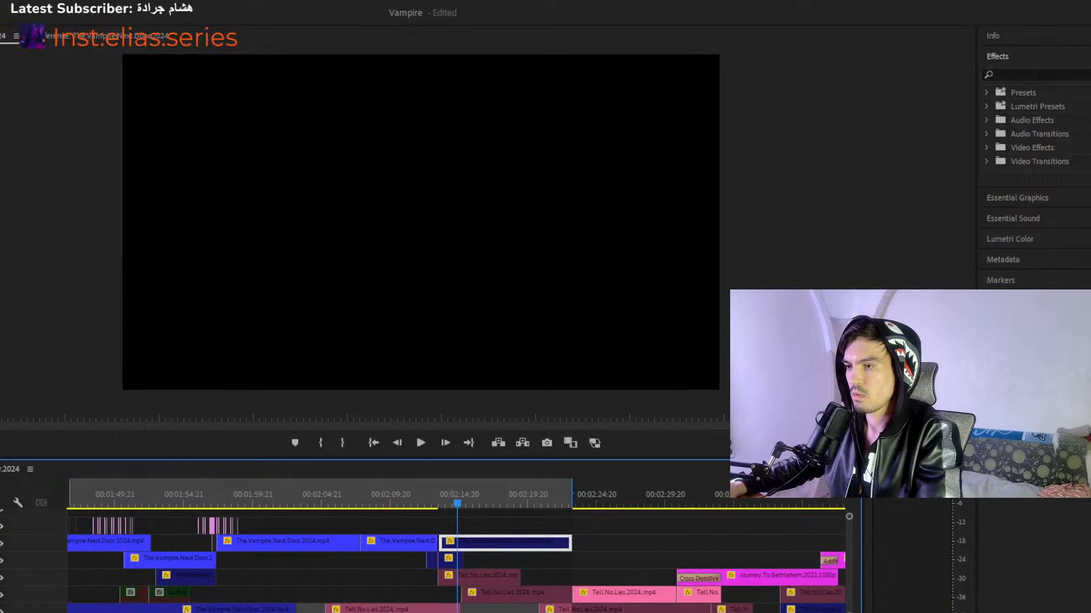
pyautogui.press('=')
pyautogui.press('=')
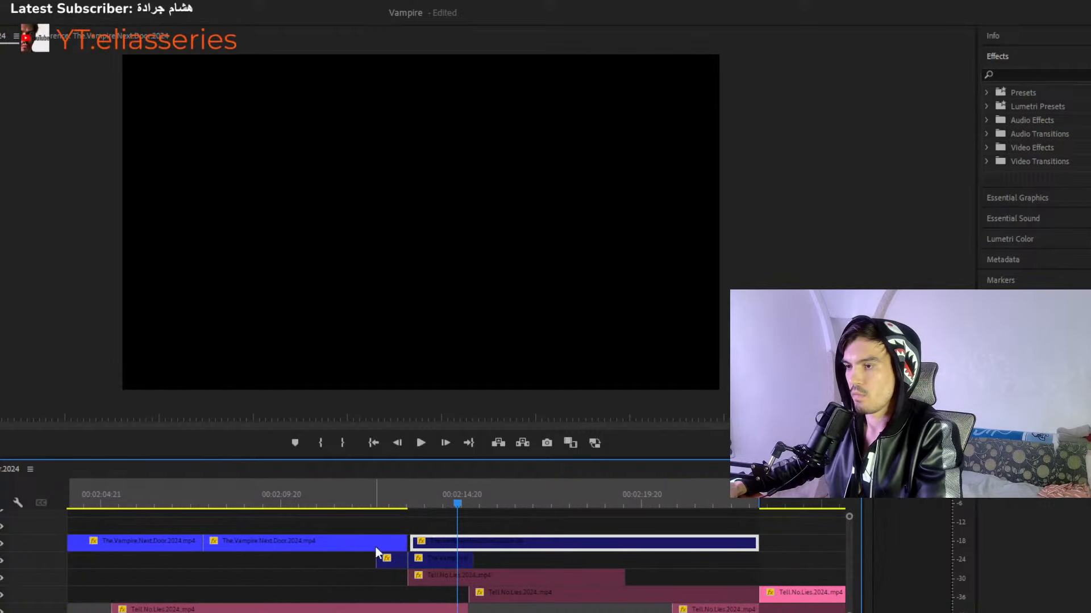
pyautogui.moveTo(435, 546); pyautogui.dragTo(433, 546)
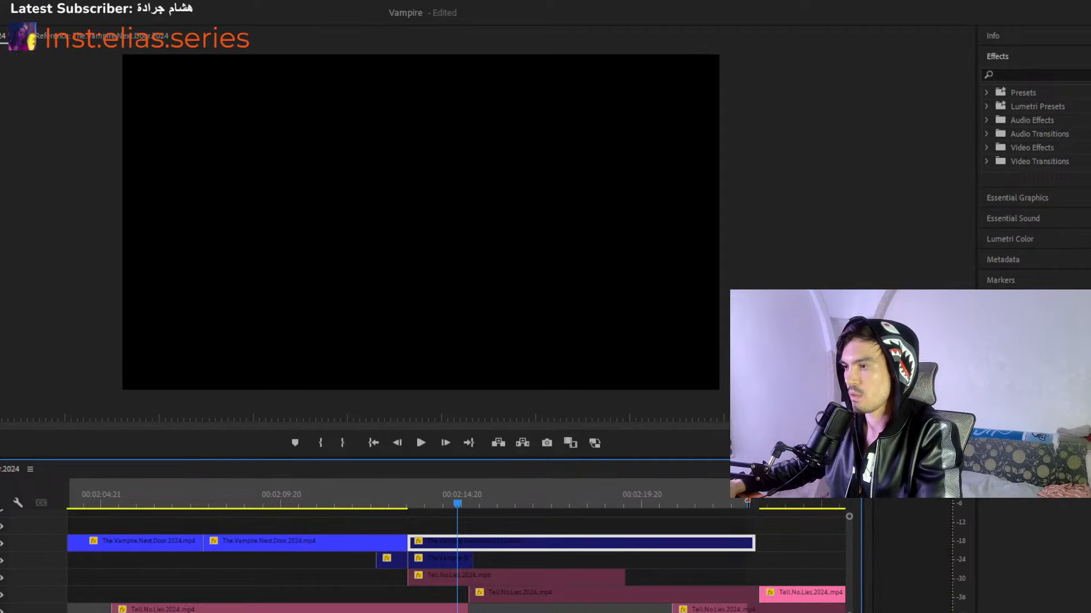
# Extend the sequence's out point to the end of the moved The.Vampire.Next.Door clip, at about 00:02:23.
pyautogui.moveTo(740, 505); pyautogui.dragTo(749, 505)
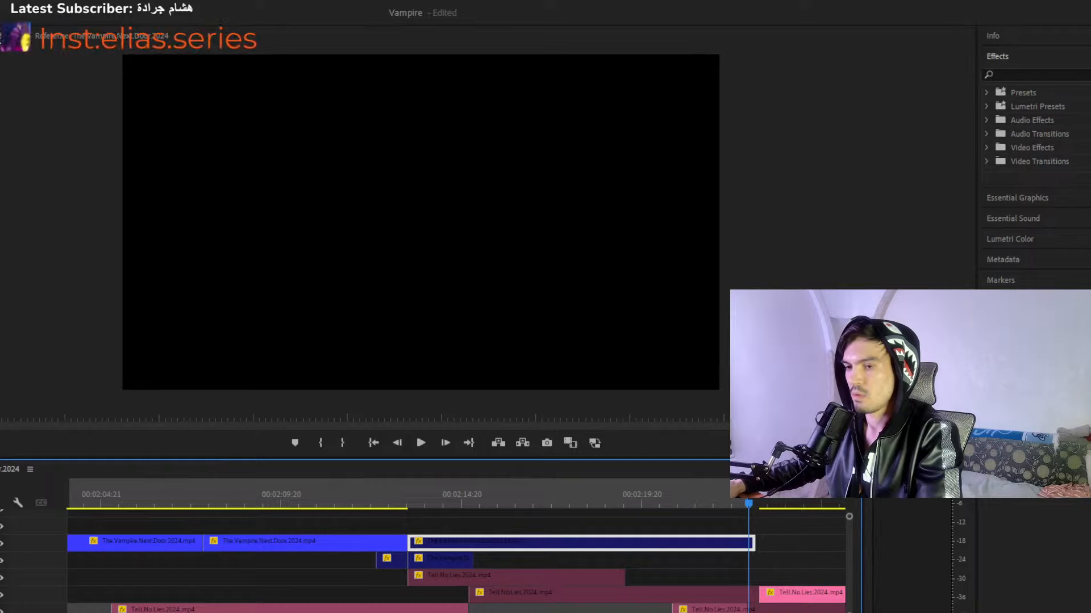
pyautogui.press('=')
pyautogui.press('=')
pyautogui.press('=')
pyautogui.press('=')
pyautogui.press('=')
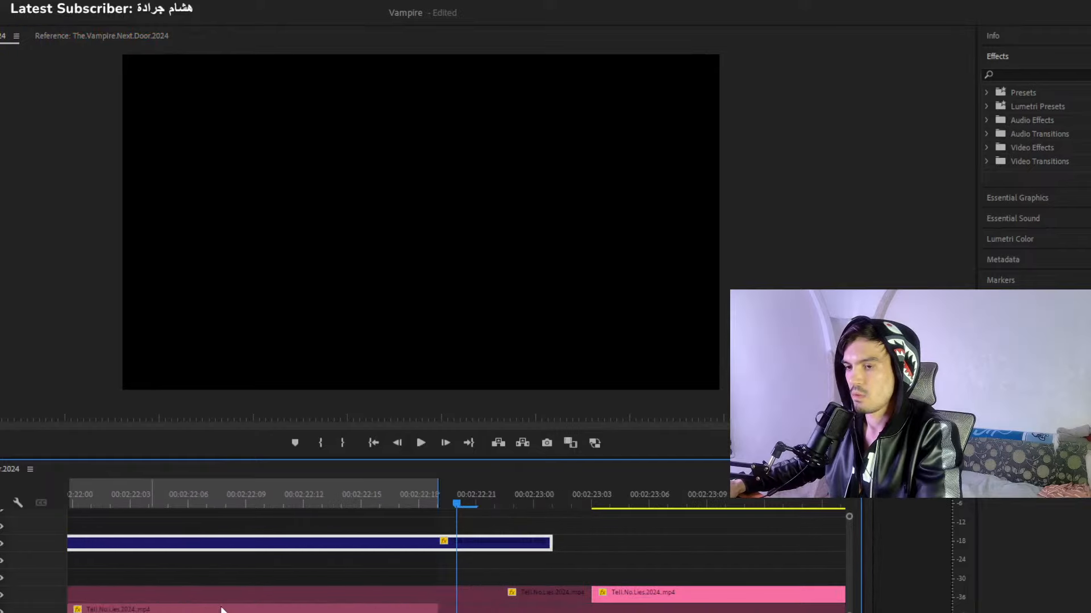
pyautogui.click(438, 490)
pyautogui.moveTo(438, 486); pyautogui.dragTo(533, 507)
pyautogui.press('-')
pyautogui.press('-')
pyautogui.press('-')
pyautogui.press('-')
pyautogui.press('-')
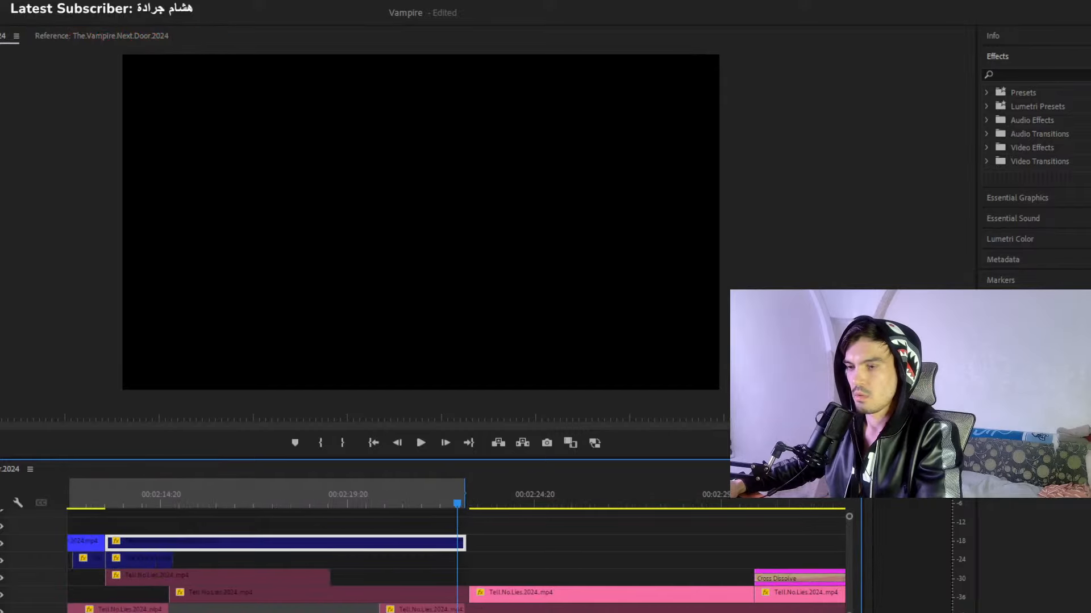
# Try enabling the repositioned The.Vampire.Next.Door clip and scrub through it from about 00:02:13.
pyautogui.click(229, 501)
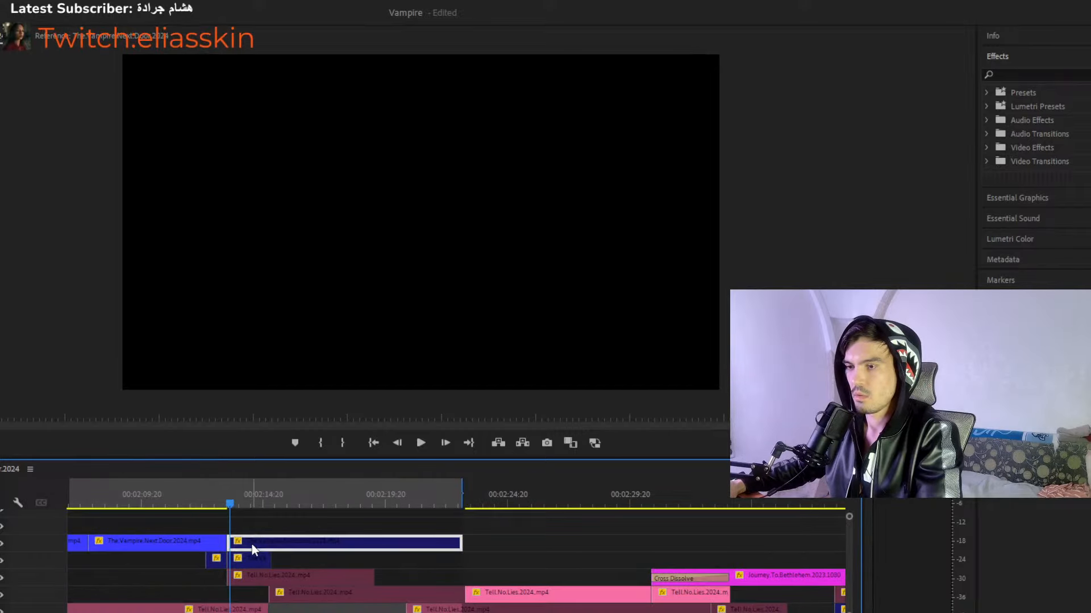
pyautogui.hotkey('shift', 'e')
pyautogui.moveTo(203, 504); pyautogui.dragTo(424, 534)
pyautogui.press('-')
pyautogui.press('-')
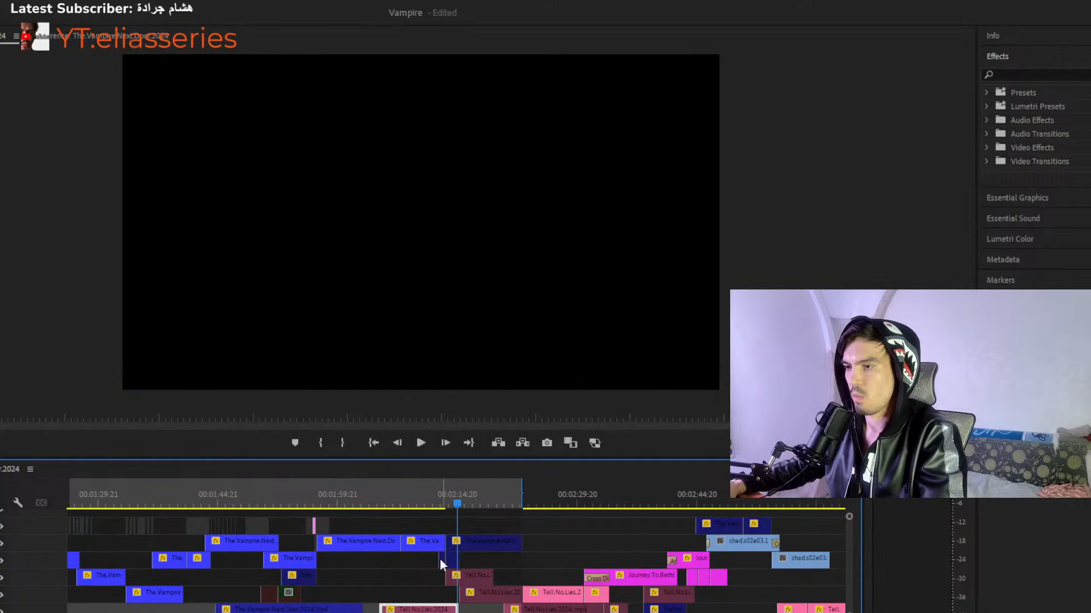
# Try placing the long lower-track The.Vampire.Next.Door clip on the uppermost track at about 00:02:13, and view the following kiss shot.
pyautogui.click(301, 609)
pyautogui.moveTo(268, 609); pyautogui.dragTo(531, 500)
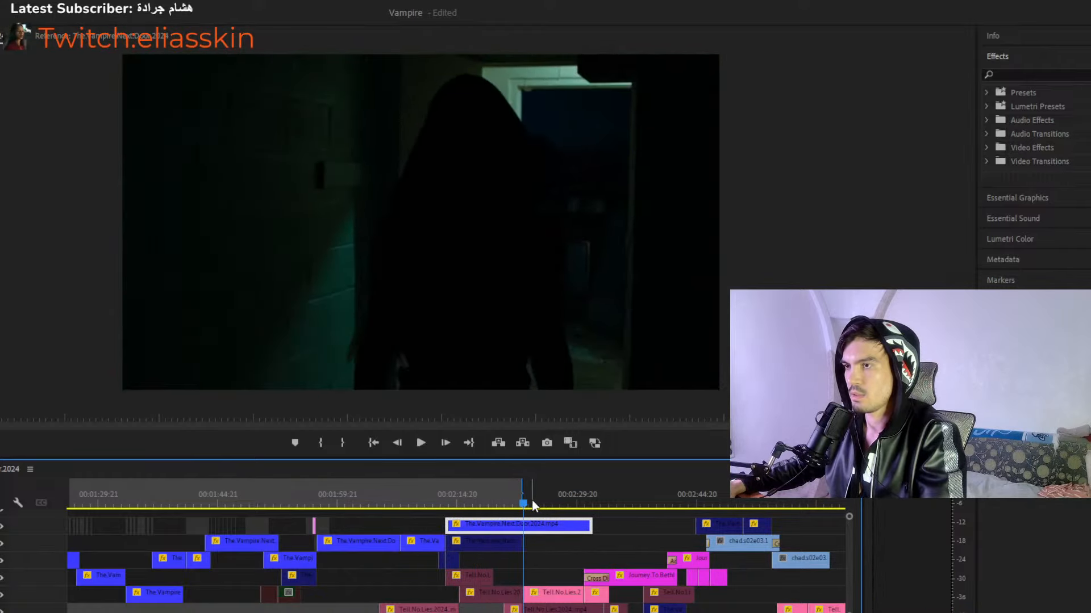
pyautogui.click(564, 503)
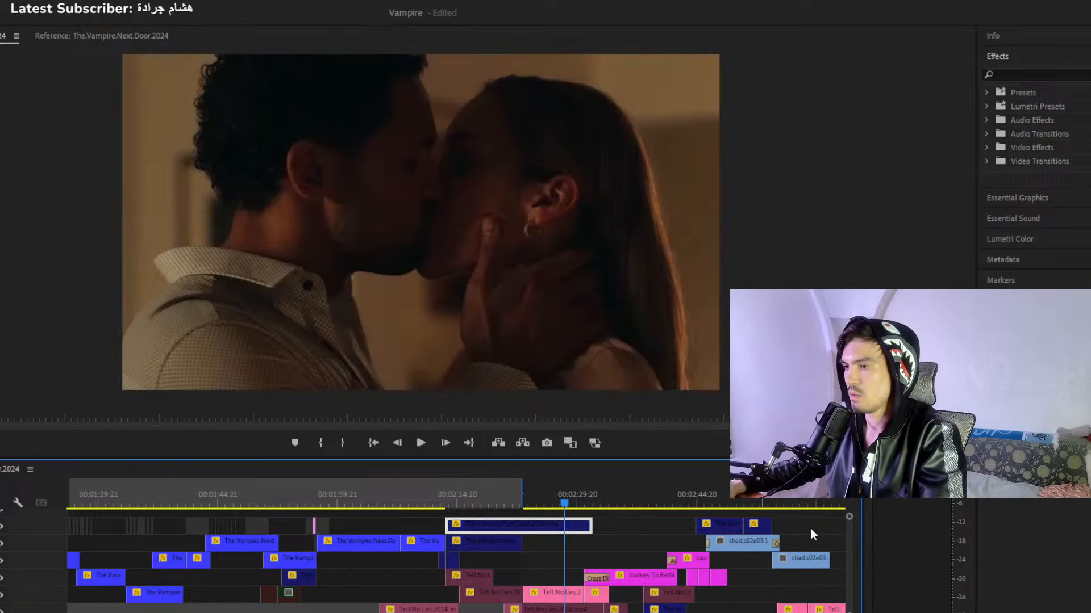
pyautogui.hotkey('ctrl', 'z')
# Try moving the two disabled clips near 00:02:44 to the uppermost track at about 00:02:13.
pyautogui.moveTo(731, 528); pyautogui.dragTo(480, 528)
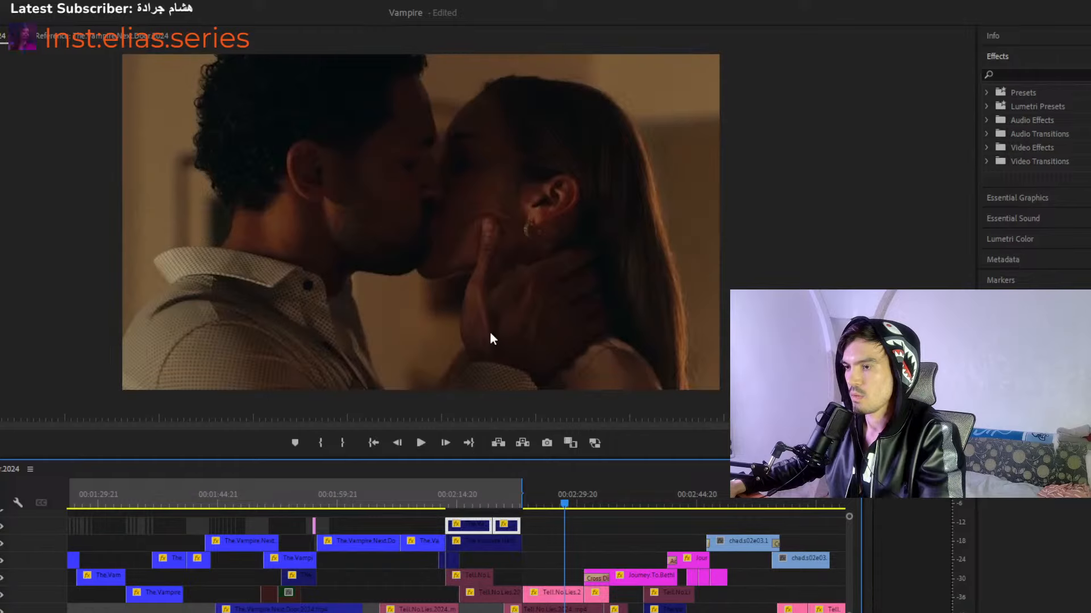
pyautogui.click(465, 501)
pyautogui.hotkey('ctrl', 'z')
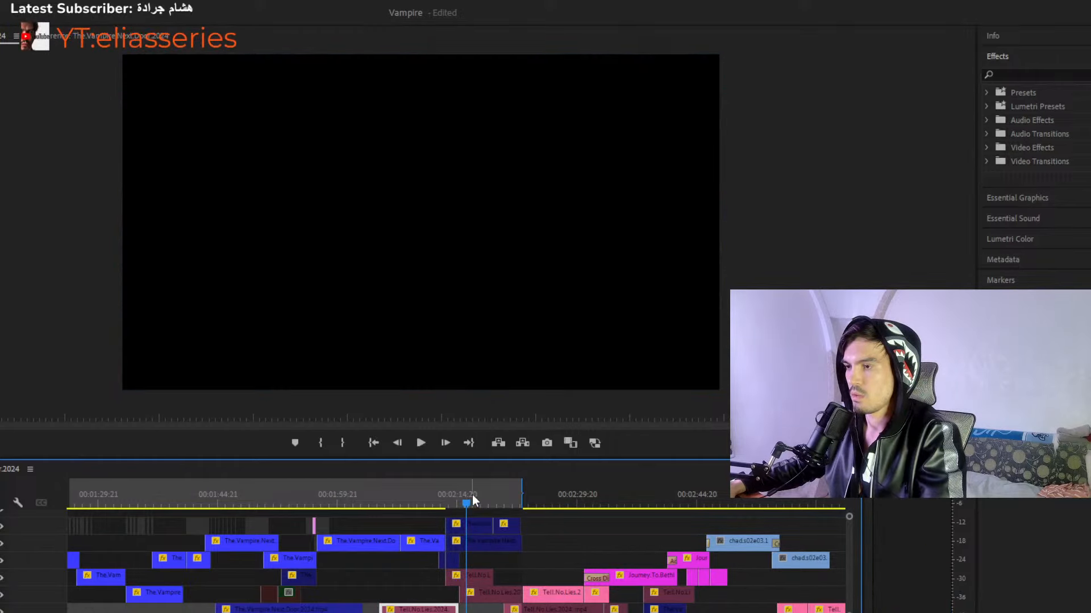
# Move the two disabled clips near 00:02:44 to a lower track, and the short disabled clip near 00:01:54 to the uppermost track at 00:02:13.
pyautogui.moveTo(786, 524); pyautogui.dragTo(670, 589)
pyautogui.click(297, 580)
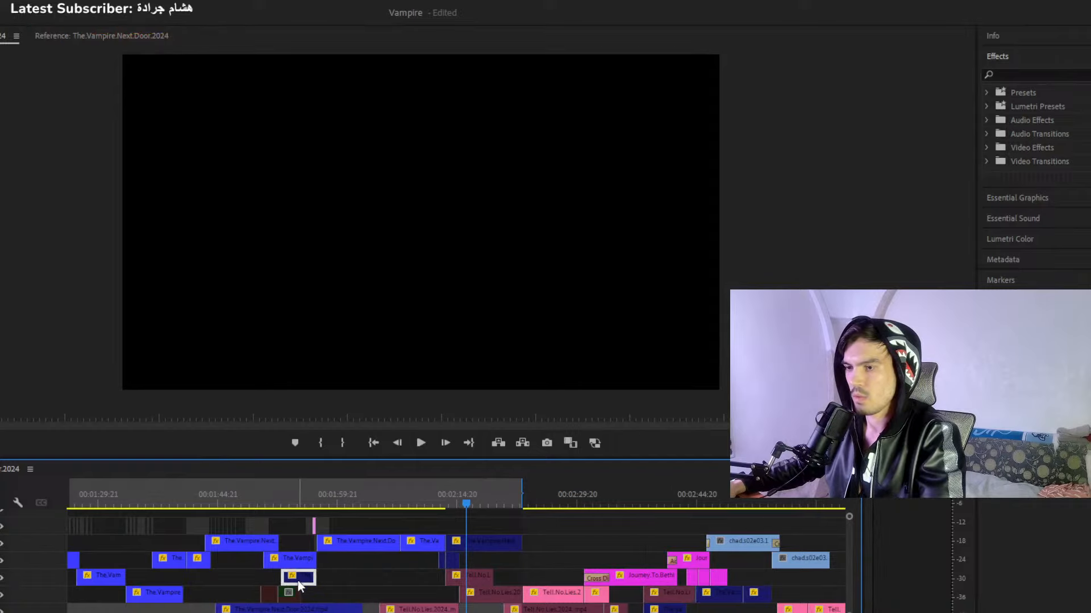
pyautogui.moveTo(297, 580); pyautogui.dragTo(463, 526)
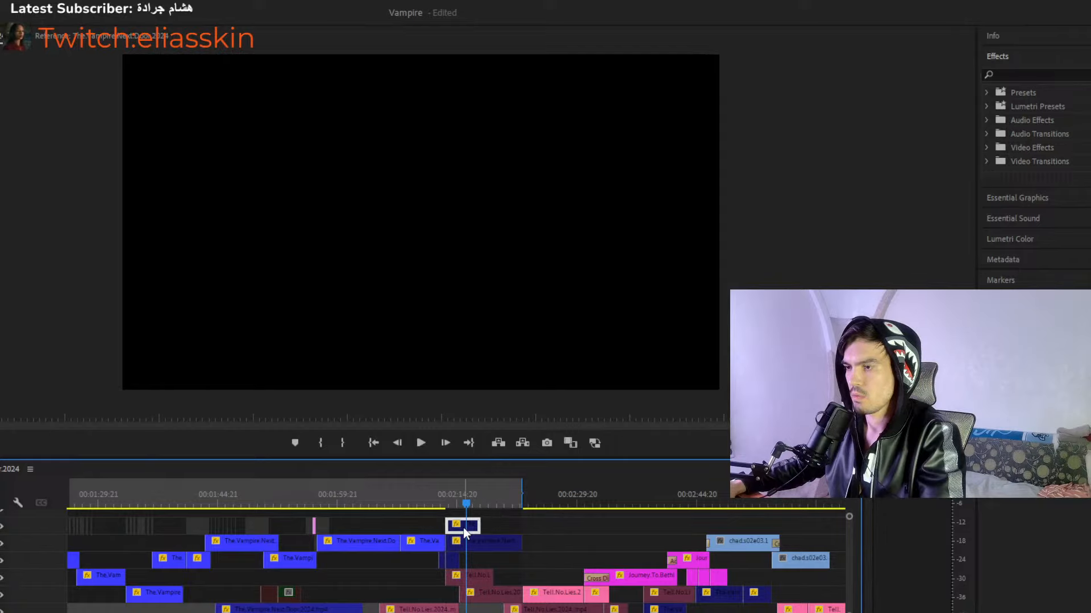
# View the short clip on the uppermost track from about 00:02:13 and undo its placement there.
pyautogui.click(454, 505)
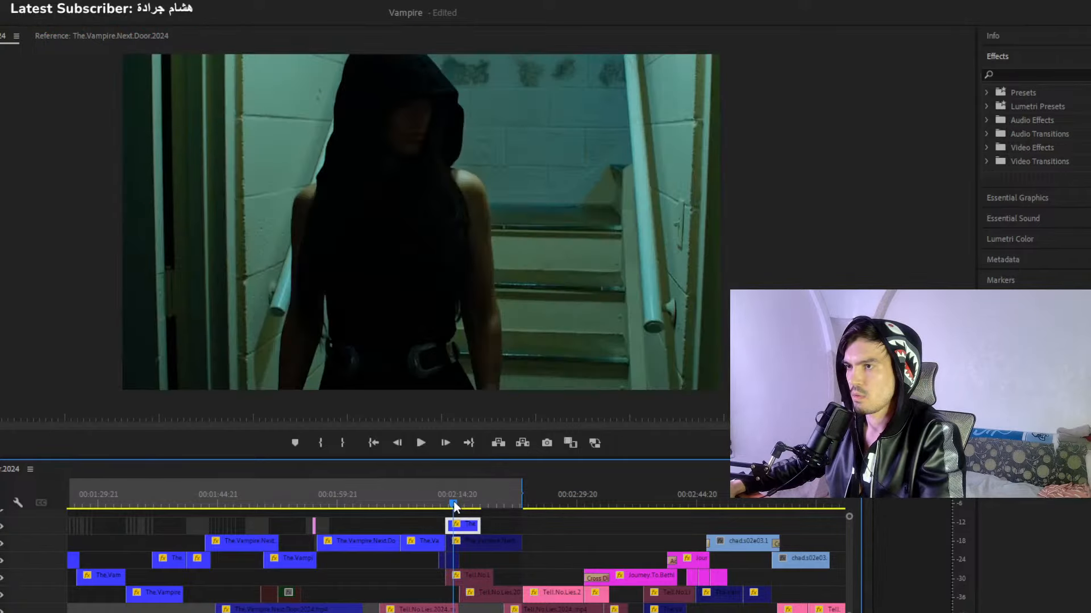
pyautogui.moveTo(455, 508); pyautogui.dragTo(448, 502)
pyautogui.hotkey('ctrl', 'z')
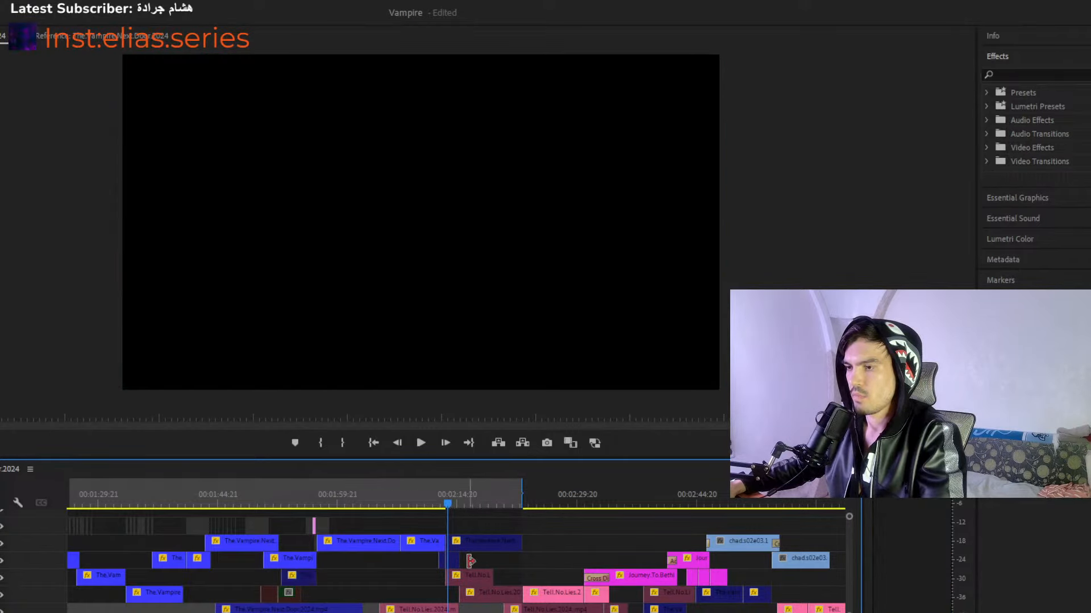
# Try placing and enabling the two short disabled The.Vampire.Next.Door clips near 00:02:13 on the uppermost track, and undo it.
pyautogui.moveTo(455, 561); pyautogui.dragTo(462, 524)
pyautogui.press('=')
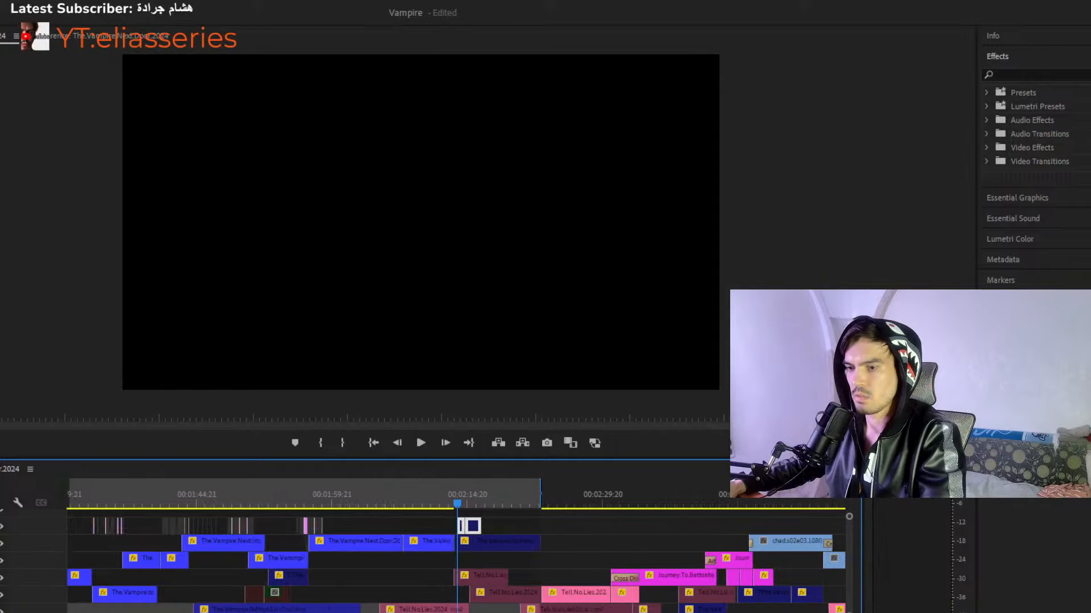
pyautogui.press('=')
pyautogui.press('=')
pyautogui.moveTo(481, 524); pyautogui.dragTo(468, 524)
pyautogui.click(462, 504)
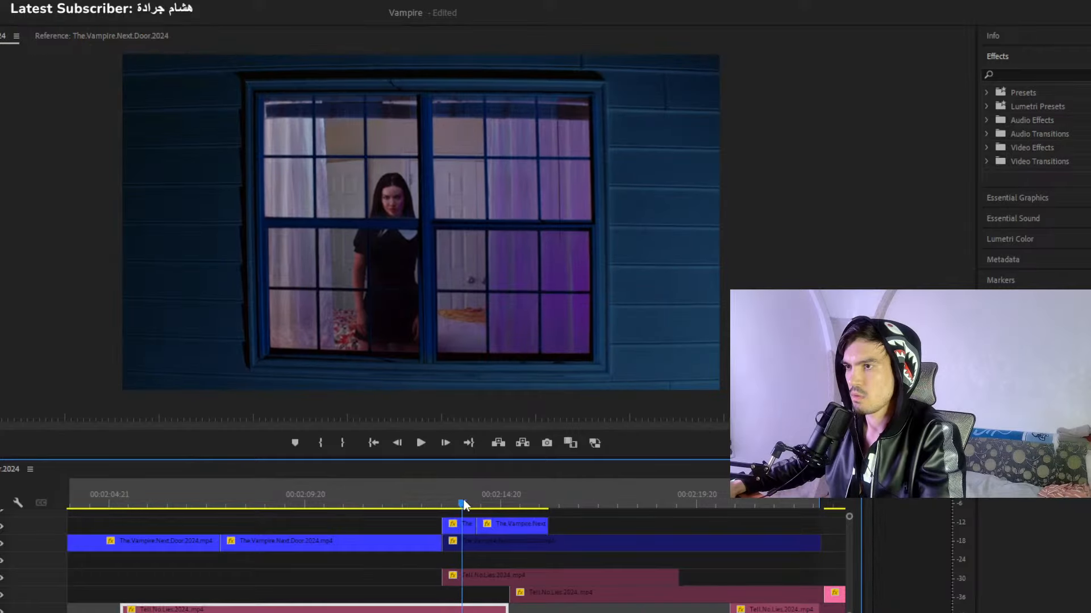
pyautogui.hotkey('ctrl', 'z')
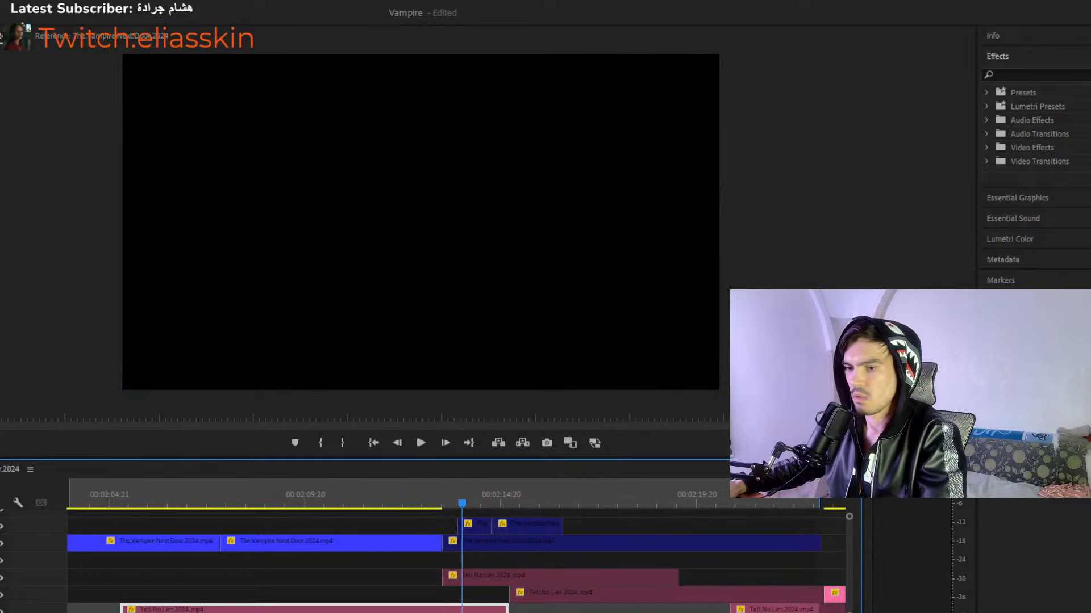
# Move the long disabled The.Vampire.Next.Door clip at 00:02:13 to a lower track, starting at about 00:02:01.
pyautogui.press('-')
pyautogui.press('-')
pyautogui.press('-')
pyautogui.press('-')
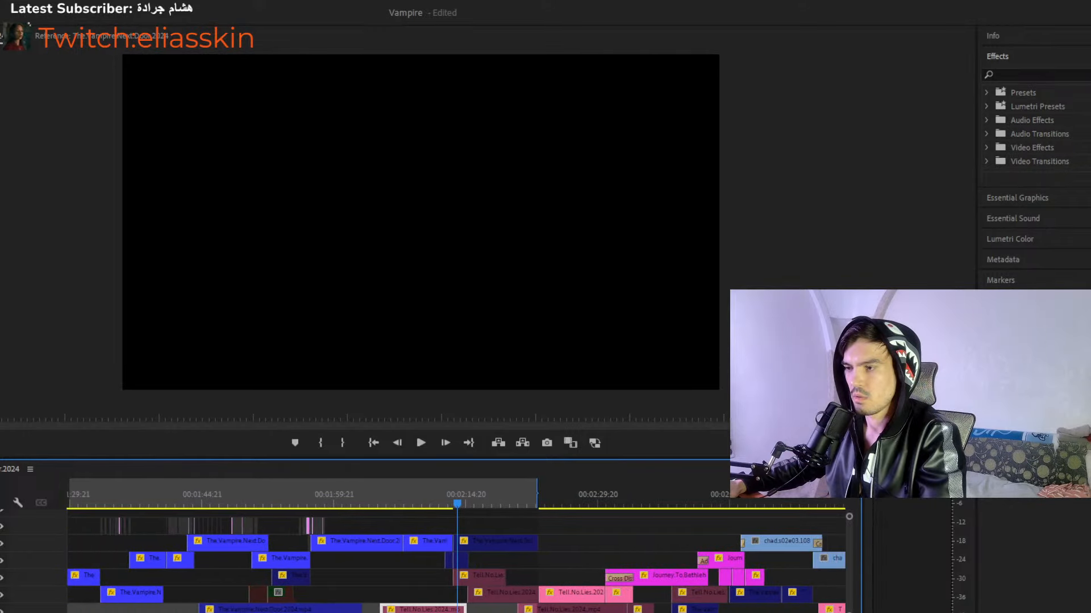
pyautogui.click(479, 543)
pyautogui.moveTo(482, 540); pyautogui.dragTo(363, 594)
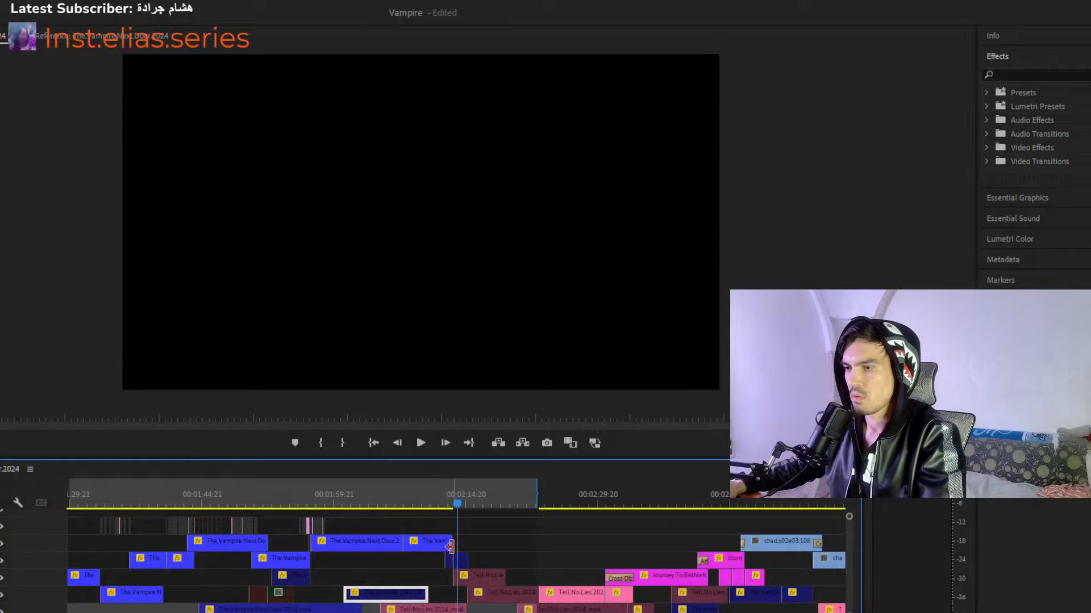
# Extend the The.Vampire.Next.Door clip ending at 00:02:13 up to the chad.s02e03 clip, and split it at about 00:02:32:00.
pyautogui.moveTo(450, 546); pyautogui.dragTo(740, 543)
pyautogui.moveTo(519, 495); pyautogui.dragTo(562, 513)
pyautogui.press('=')
pyautogui.hotkey('ctrl', 'k')
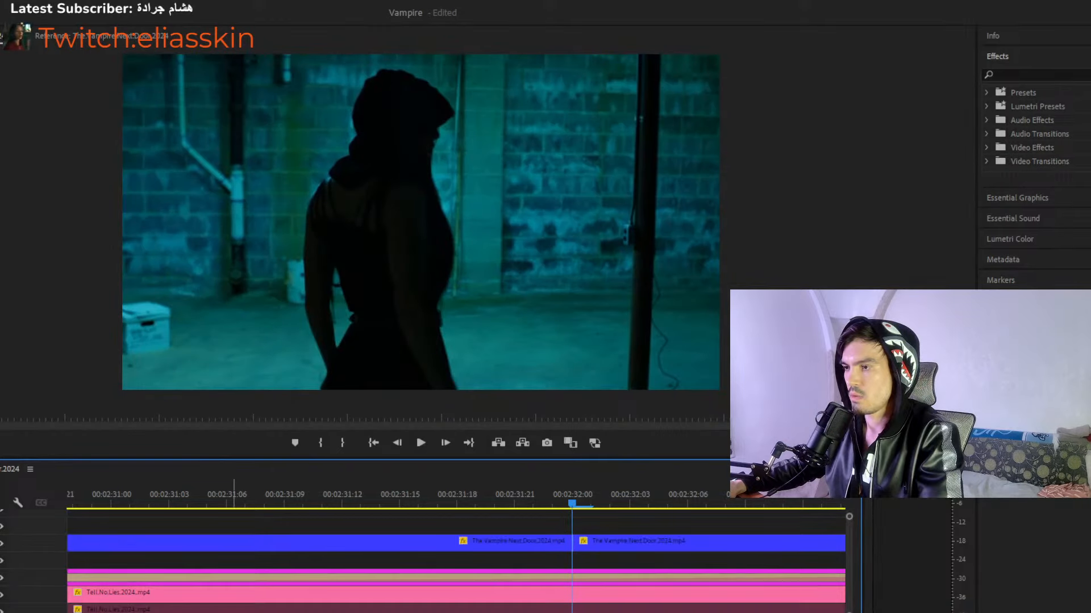
# Move the part after the cut back to about 00:02:16, overlapping the extended The.Vampire.Next.Door clip.
pyautogui.press('-')
pyautogui.press('-')
pyautogui.press('-')
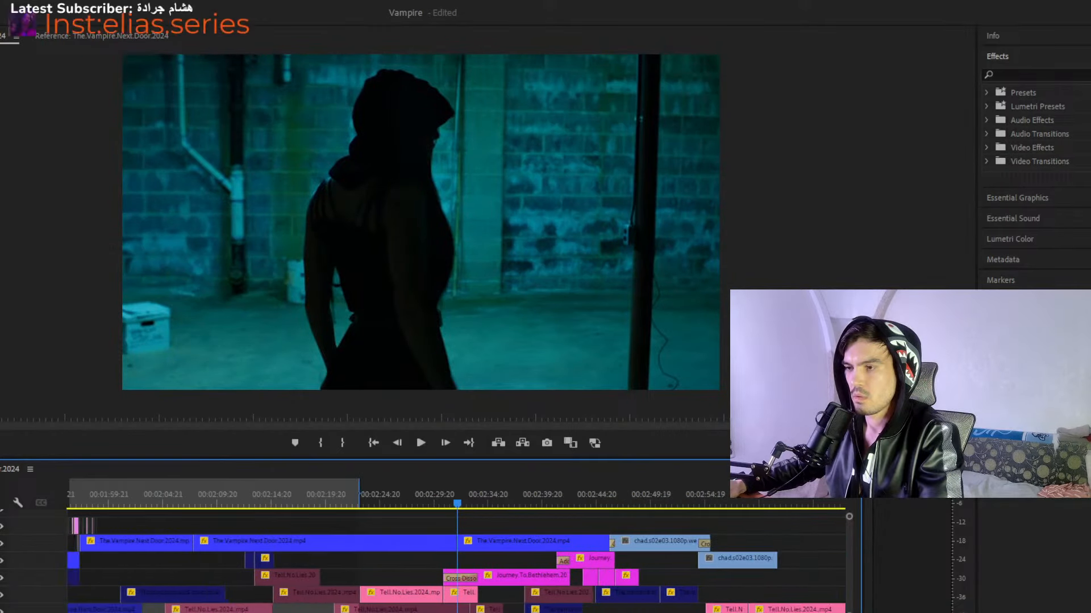
pyautogui.click(287, 497)
pyautogui.moveTo(284, 498); pyautogui.dragTo(278, 504)
pyautogui.moveTo(277, 504); pyautogui.dragTo(277, 504)
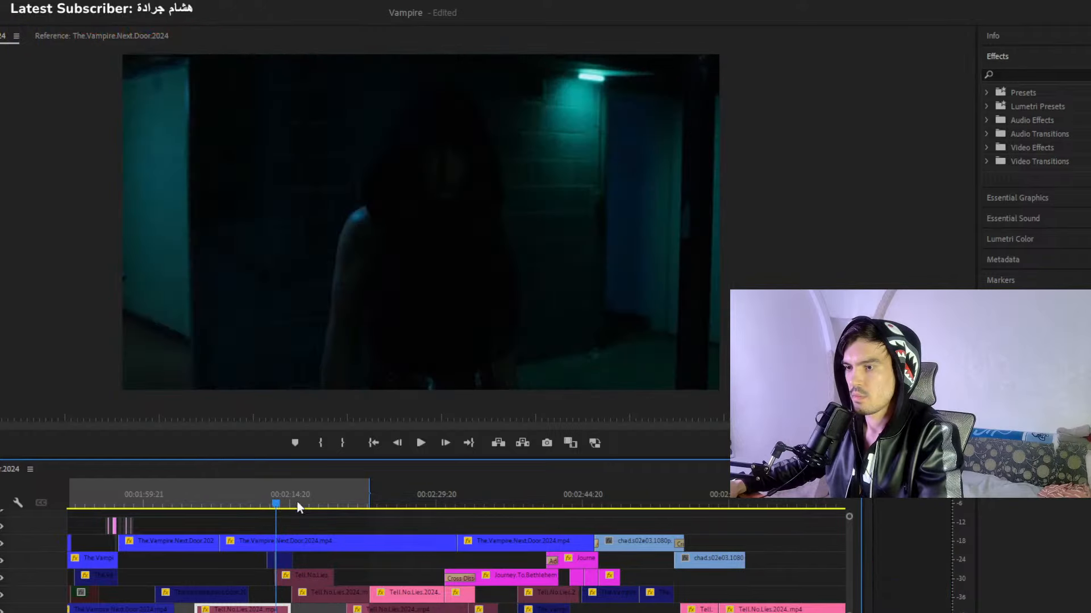
pyautogui.moveTo(514, 545); pyautogui.dragTo(346, 541)
# Move that part further back to start at about 00:02:13:09, in line with the cut between the disabled clips below.
pyautogui.press('=')
pyautogui.press('=')
pyautogui.press('=')
pyautogui.press('=')
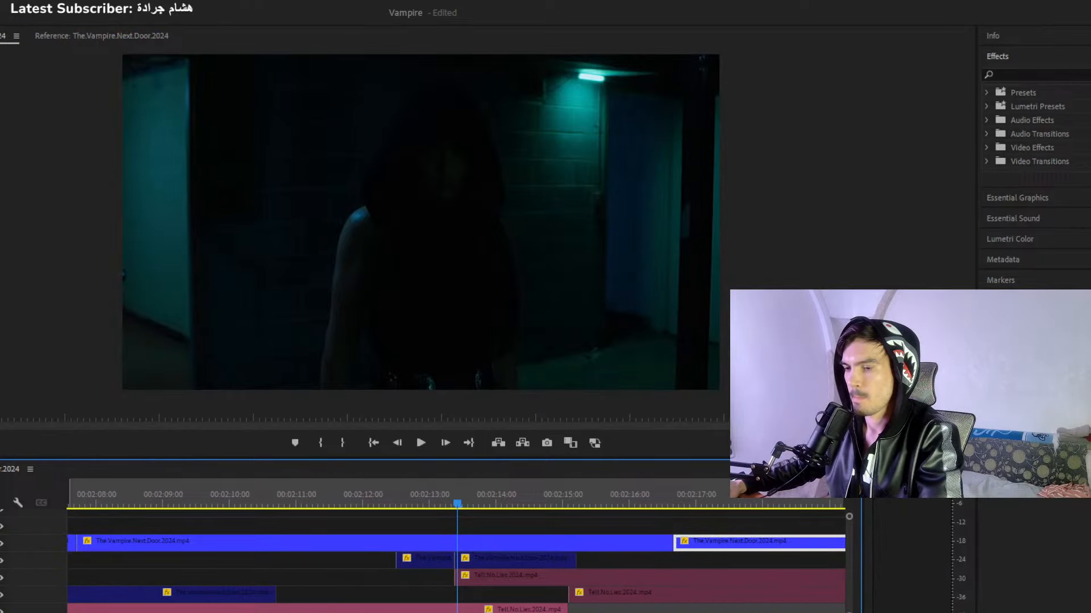
pyautogui.hscroll(-15, 454, 556)
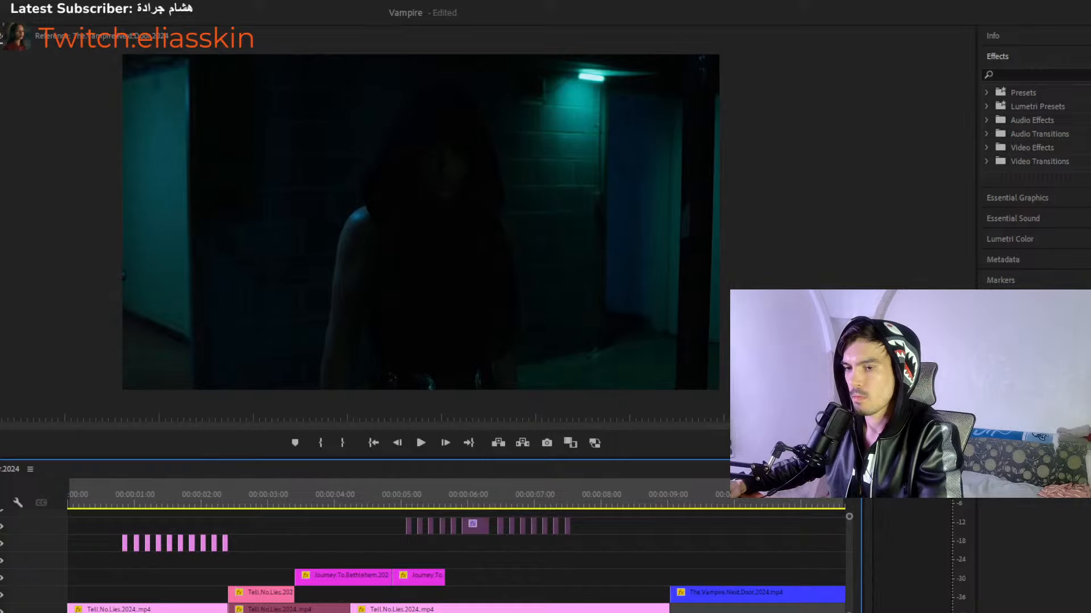
pyautogui.hscroll(15, 341, 544)
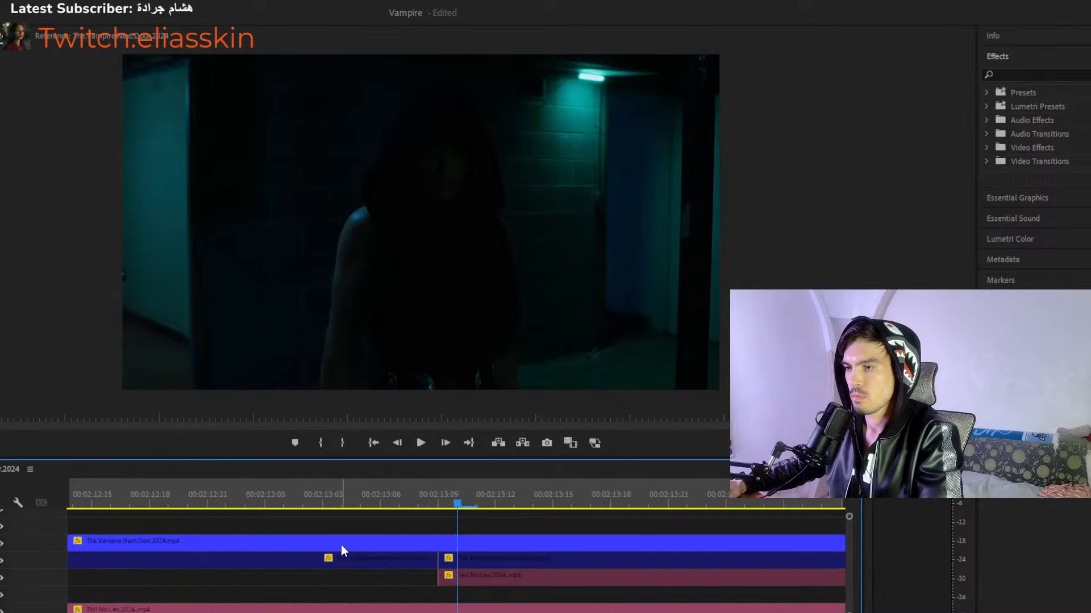
pyautogui.moveTo(286, 495); pyautogui.dragTo(442, 540)
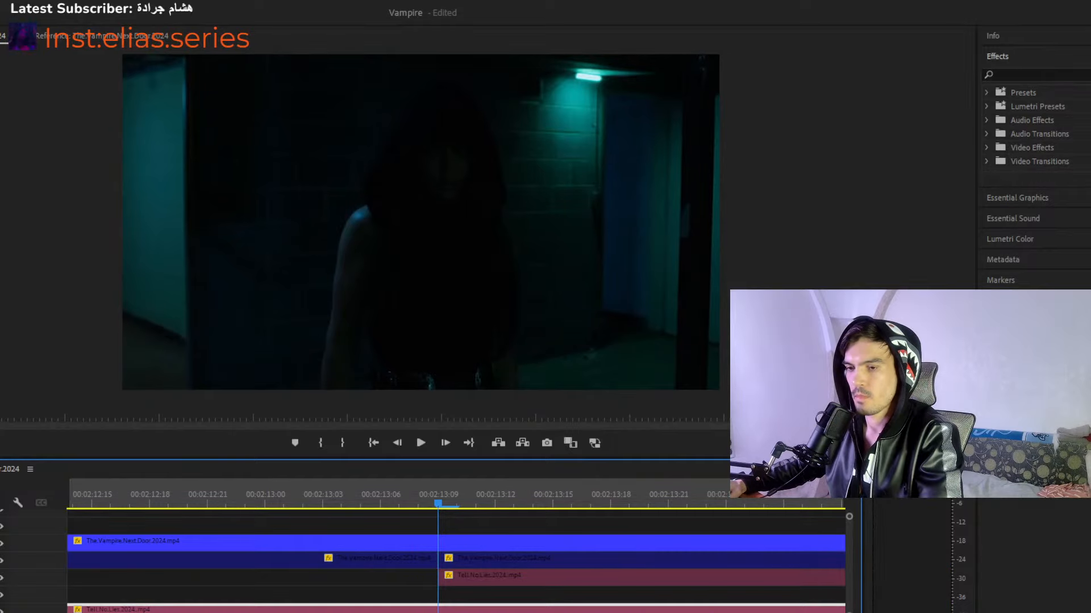
pyautogui.press('-')
pyautogui.moveTo(564, 538); pyautogui.dragTo(483, 546)
# Play the transition from about 00:02:11 and examine the moved clip up to the guard shot near 00:02:18.
pyautogui.moveTo(437, 502); pyautogui.dragTo(412, 503)
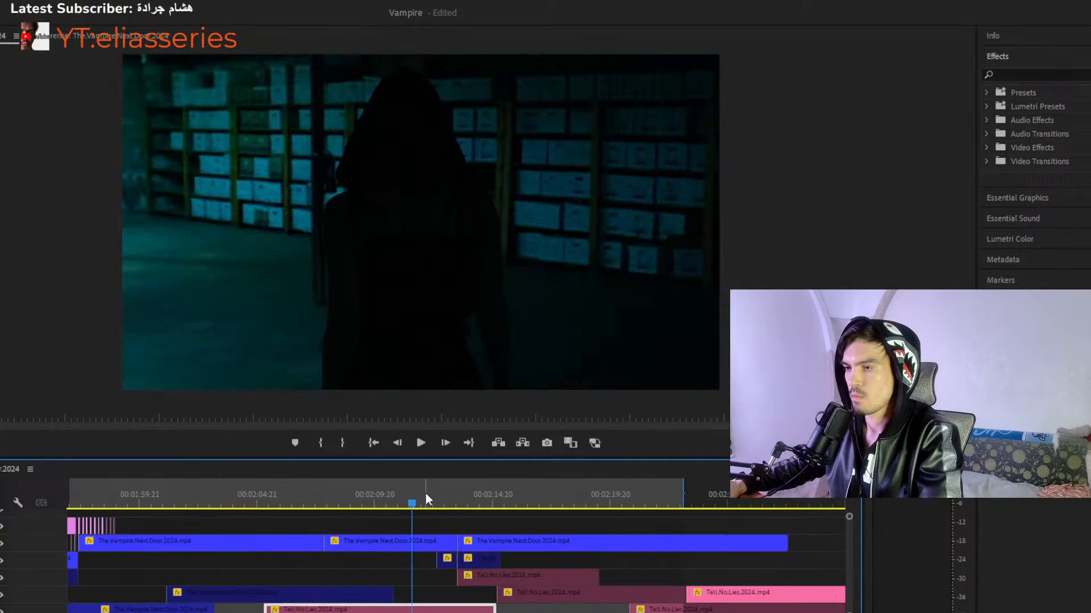
pyautogui.press('space')
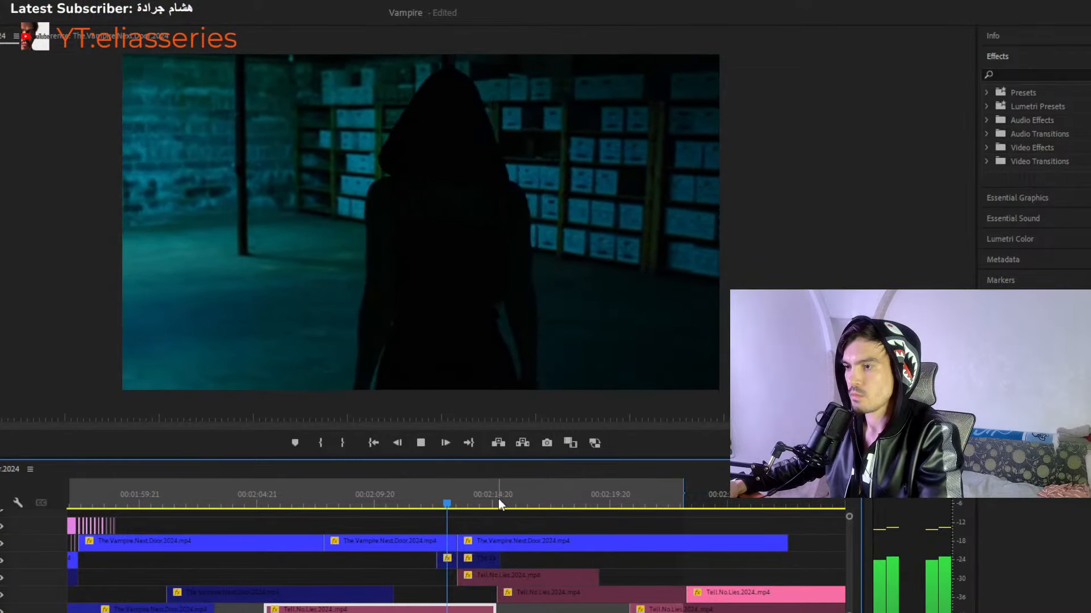
pyautogui.click(447, 502)
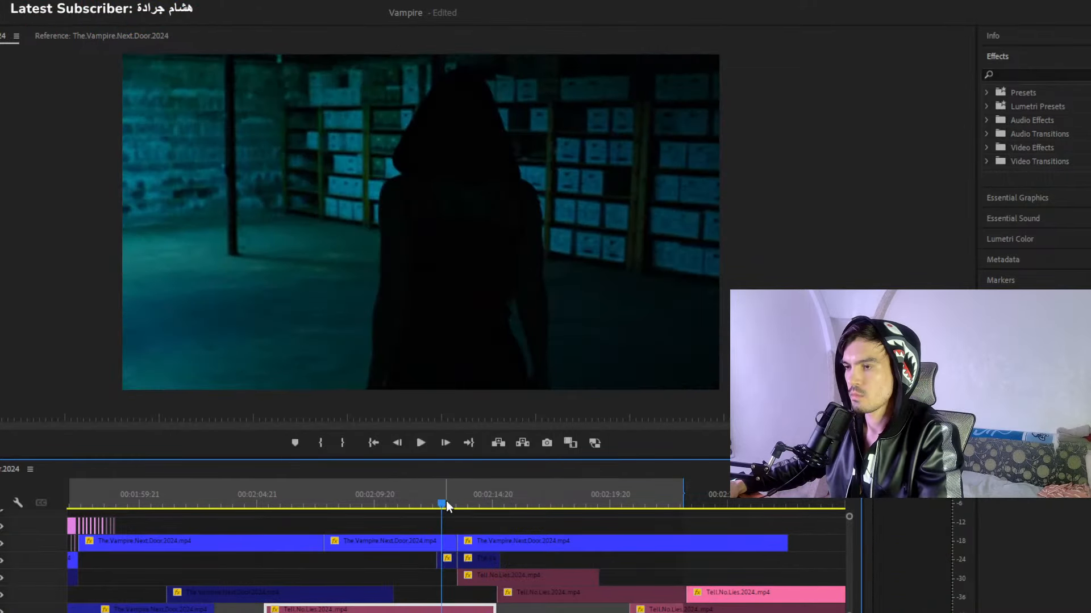
pyautogui.press('space')
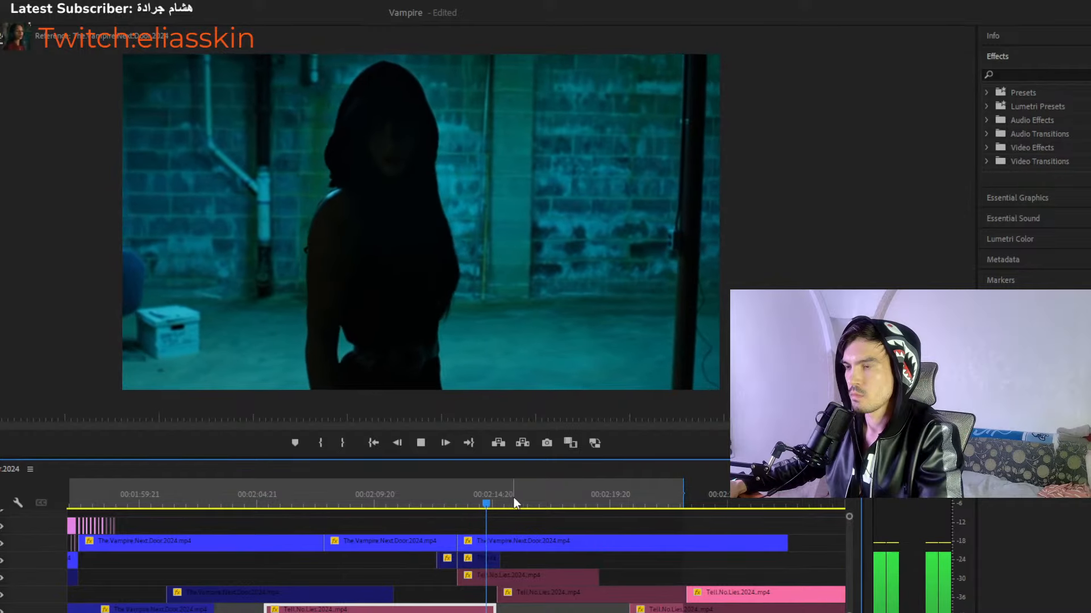
pyautogui.click(546, 498)
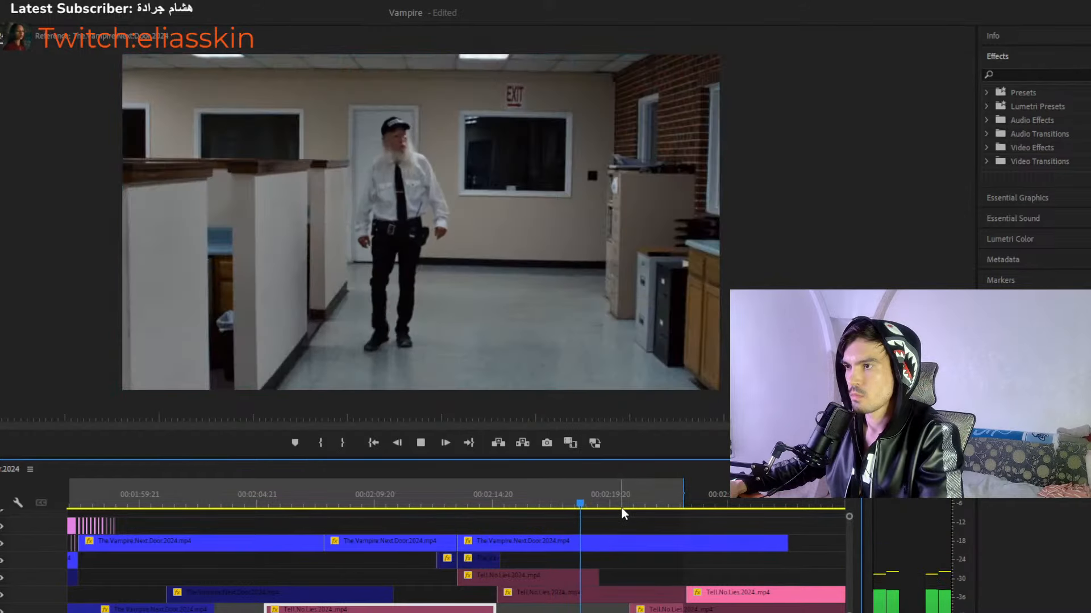
pyautogui.click(577, 502)
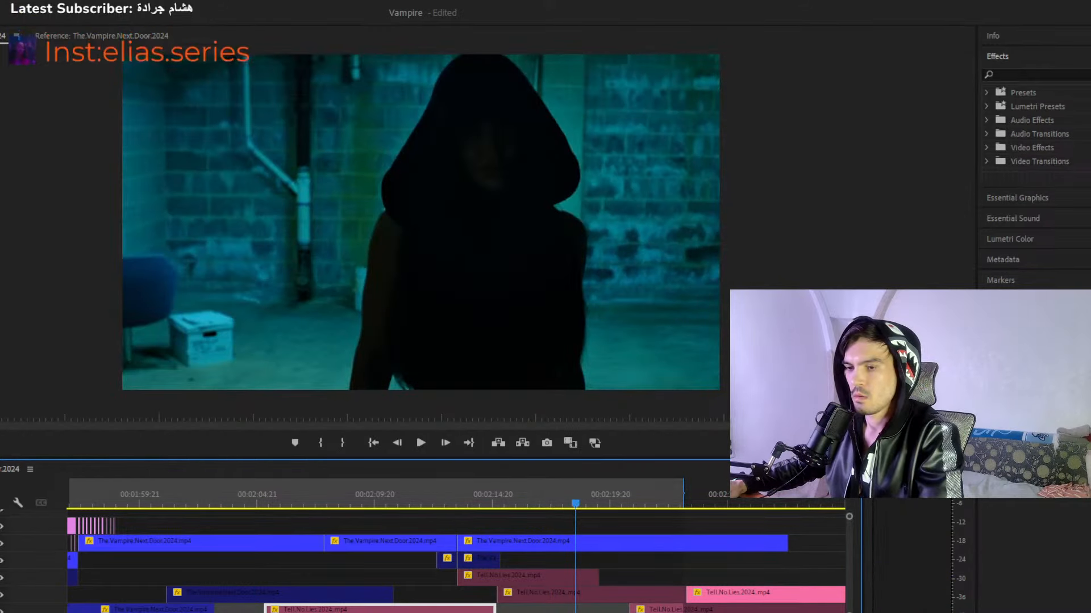
# Split the moved clip at about 00:02:18:11, where the guard shot begins, and delete the part after the cut.
pyautogui.press('=')
pyautogui.press('=')
pyautogui.press('=')
pyautogui.press('=')
pyautogui.click(476, 504)
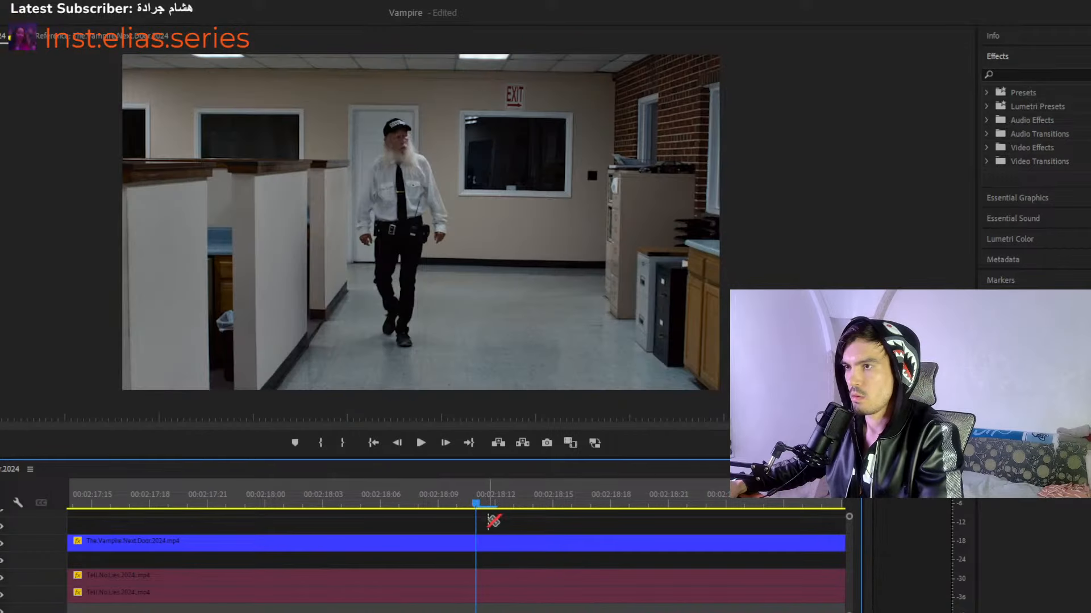
pyautogui.click(521, 545)
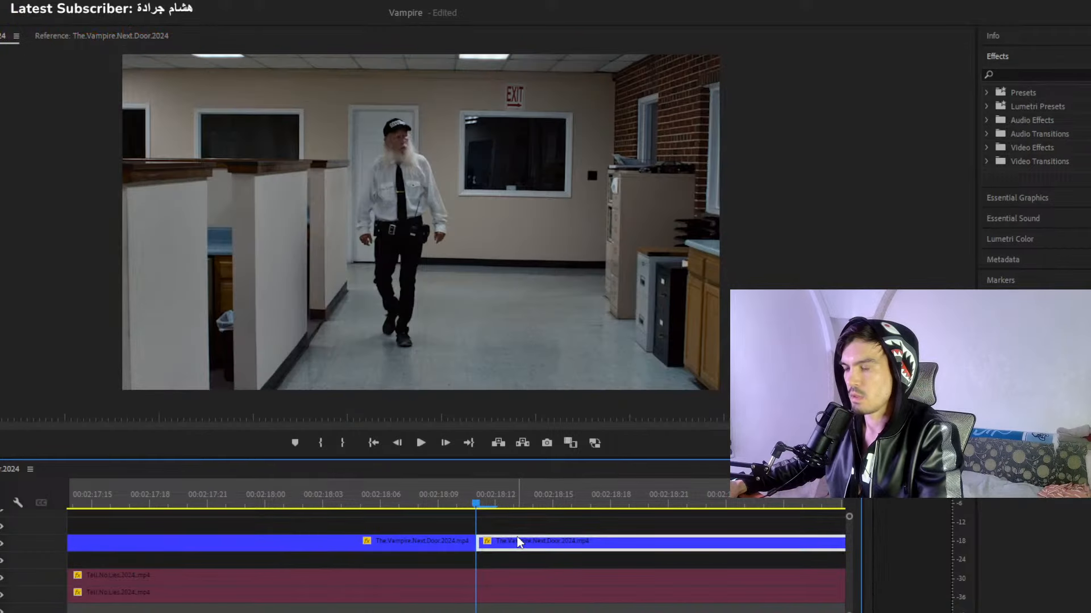
pyautogui.press('Delete')
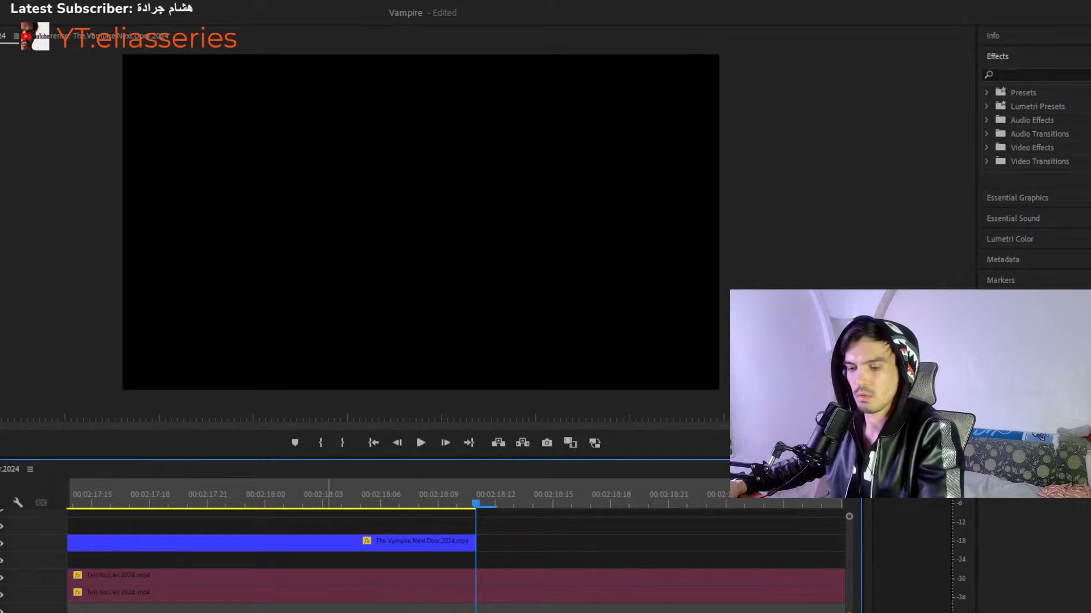
# Play the trimmed The.Vampire.Next.Door clip from 00:02:13 to its end near 00:02:18.
pyautogui.press('-')
pyautogui.press('-')
pyautogui.press('-')
pyautogui.press('-')
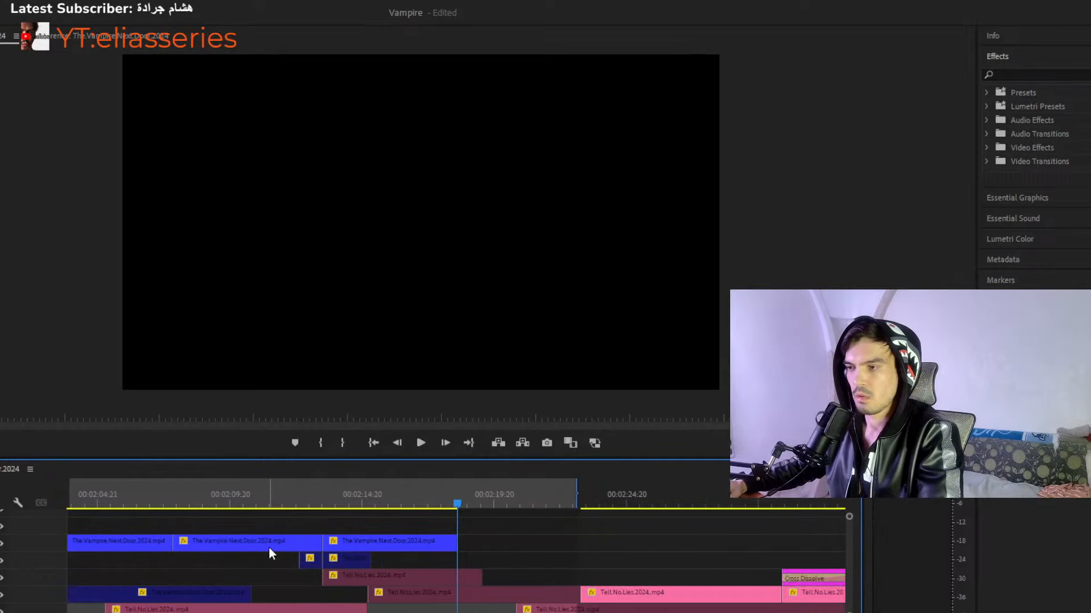
pyautogui.click(322, 496)
pyautogui.press('space')
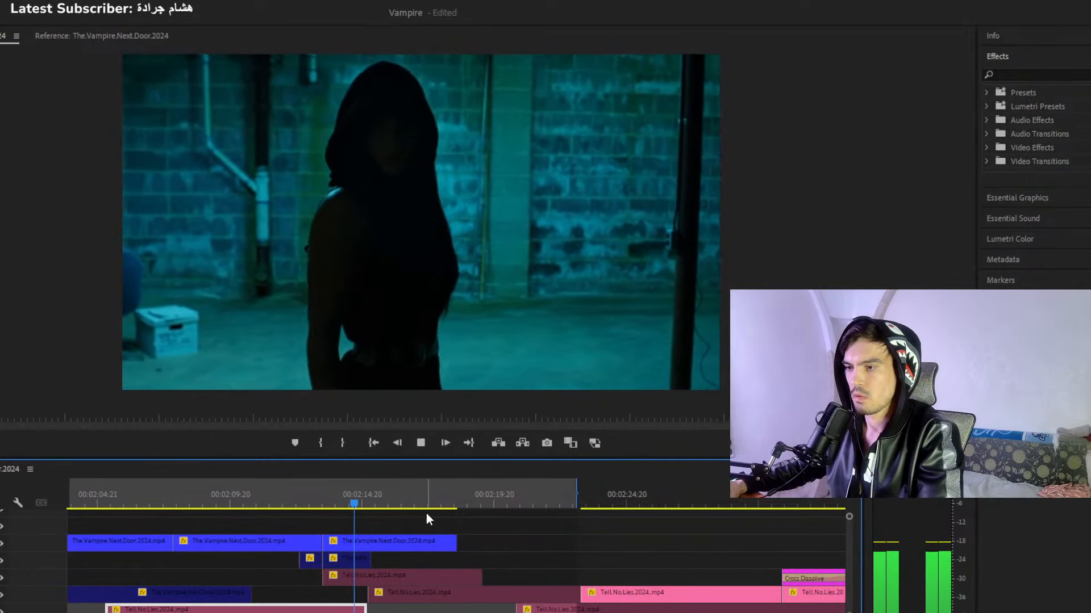
pyautogui.click(501, 540)
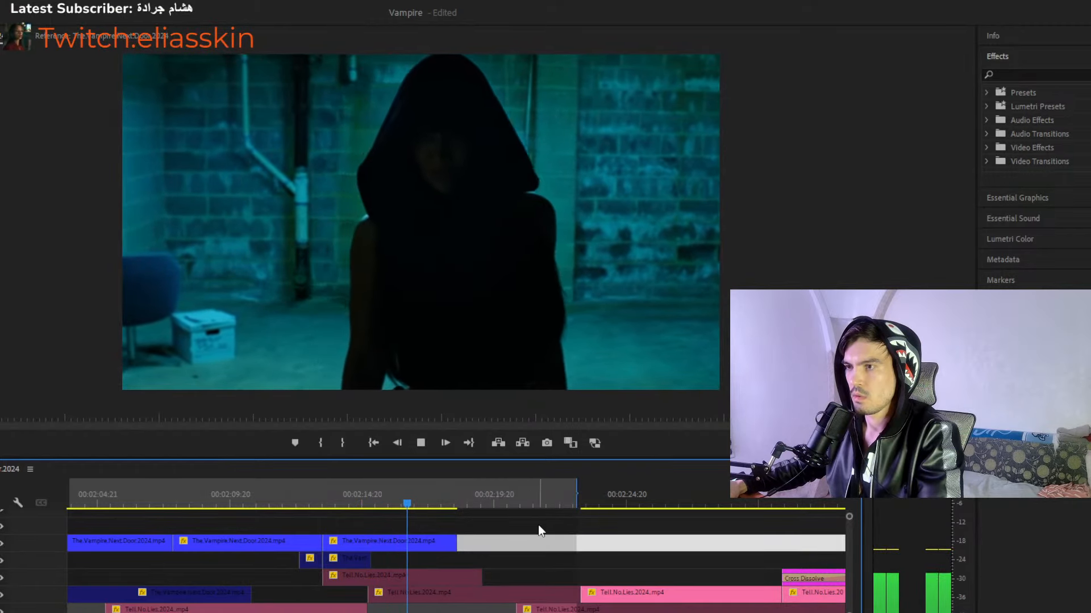
pyautogui.press('space')
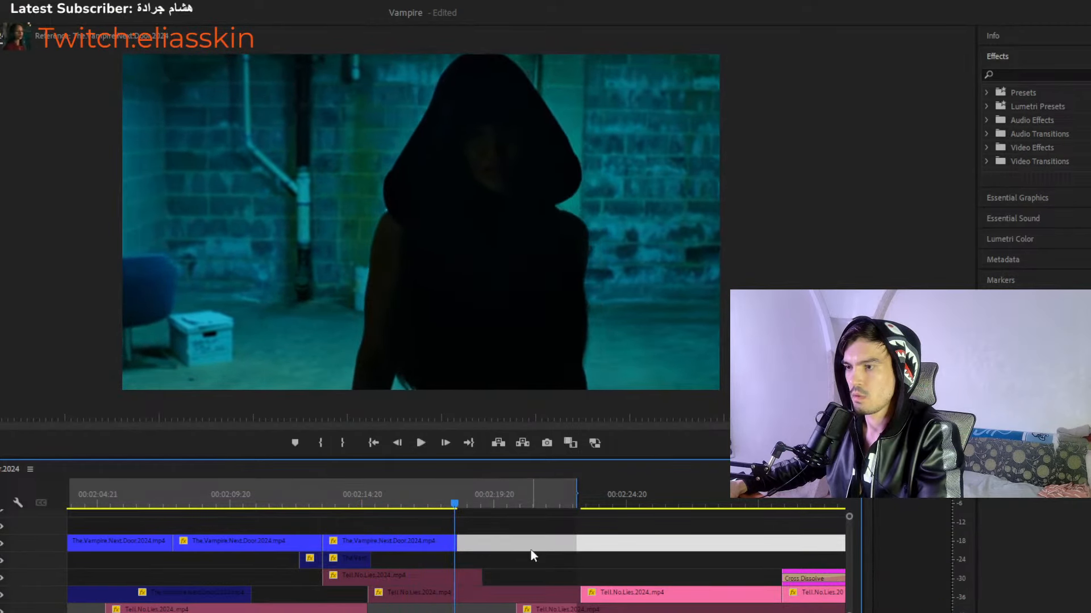
# Set the sequence's out point to the last frame of the trimmed clip, at about 00:02:18:10.
pyautogui.scroll(-3, 555, 561)
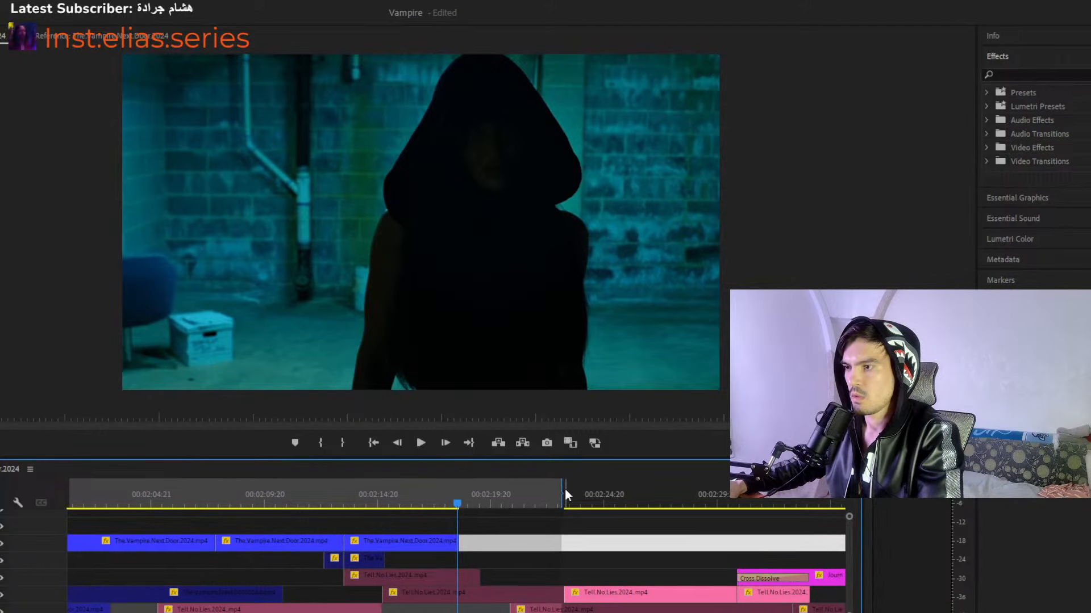
pyautogui.moveTo(562, 489); pyautogui.dragTo(458, 494)
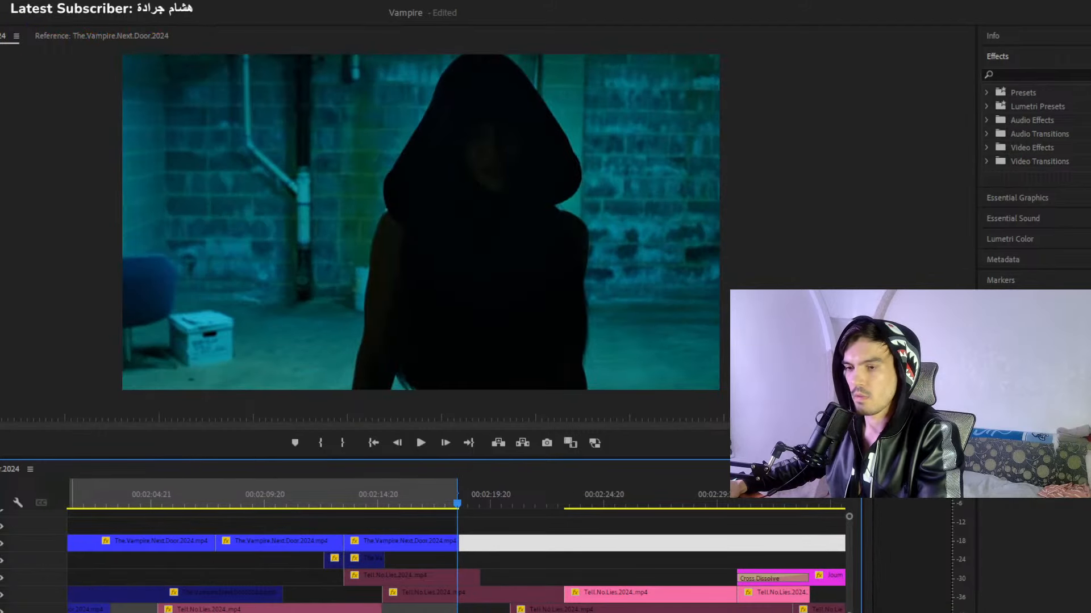
pyautogui.scroll(8, 457, 498)
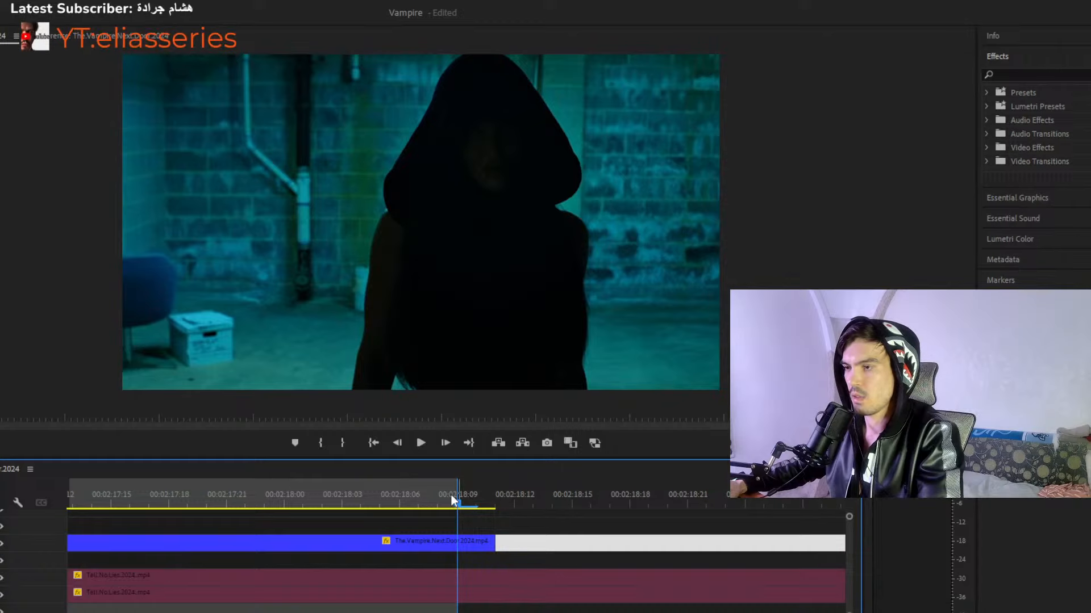
pyautogui.click(475, 505)
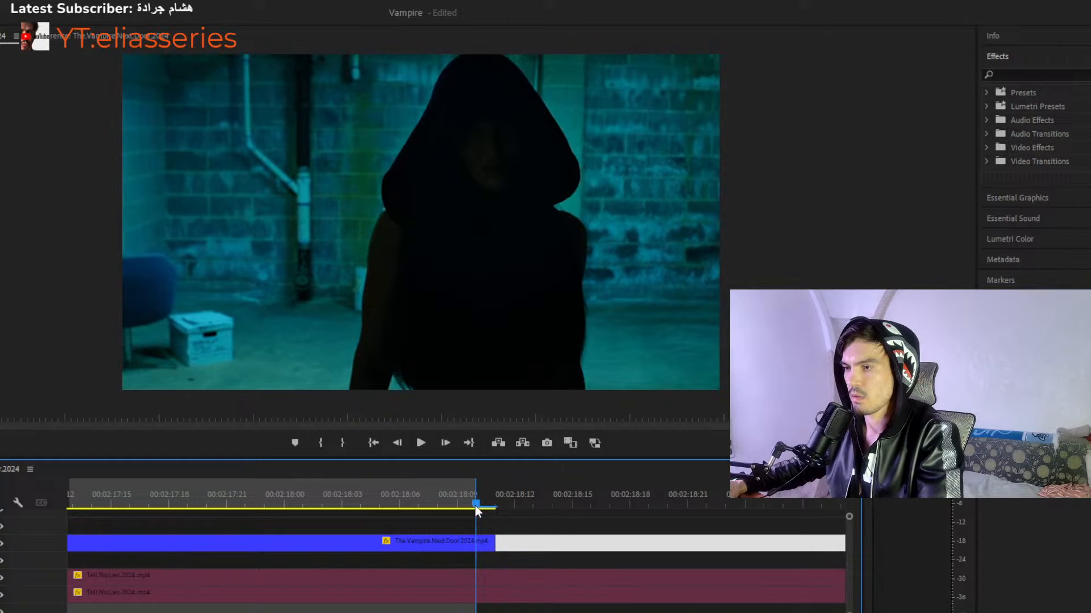
pyautogui.hscroll(1, 455, 540)
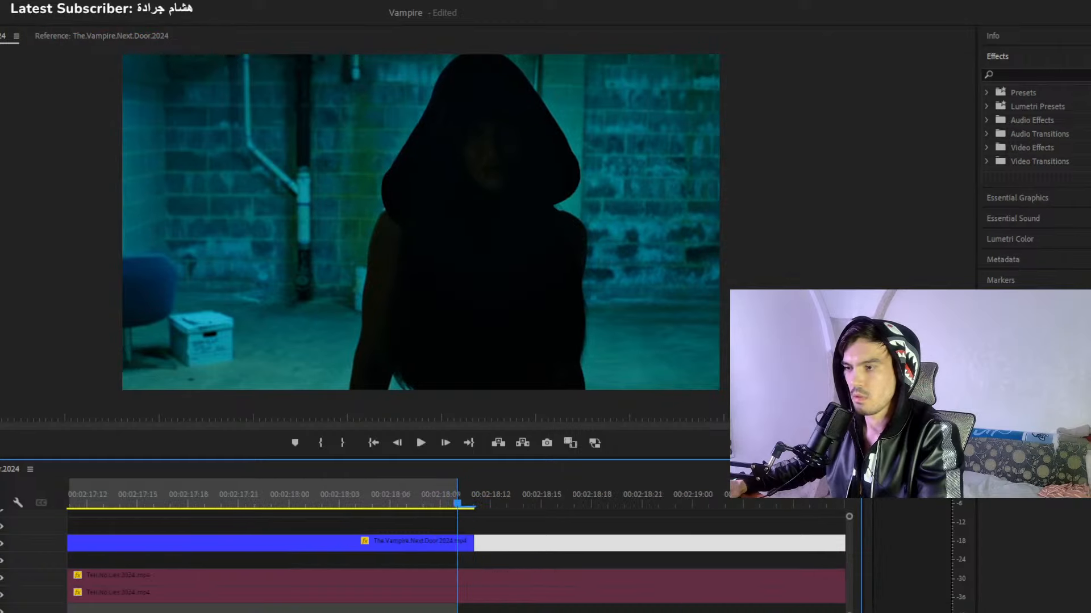
pyautogui.scroll(-8, 456, 498)
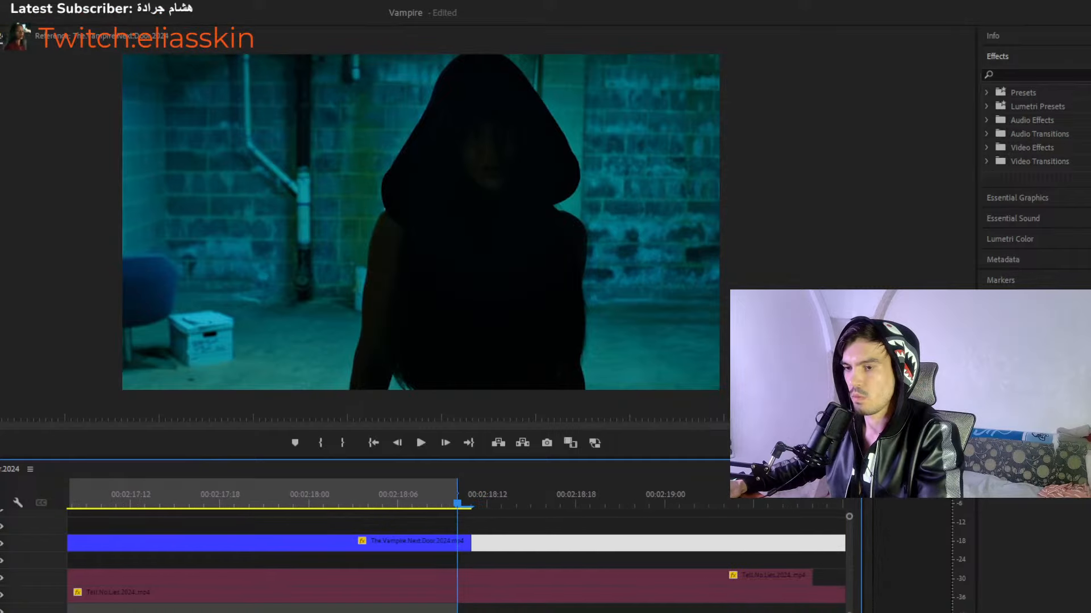
pyautogui.scroll(4, 456, 498)
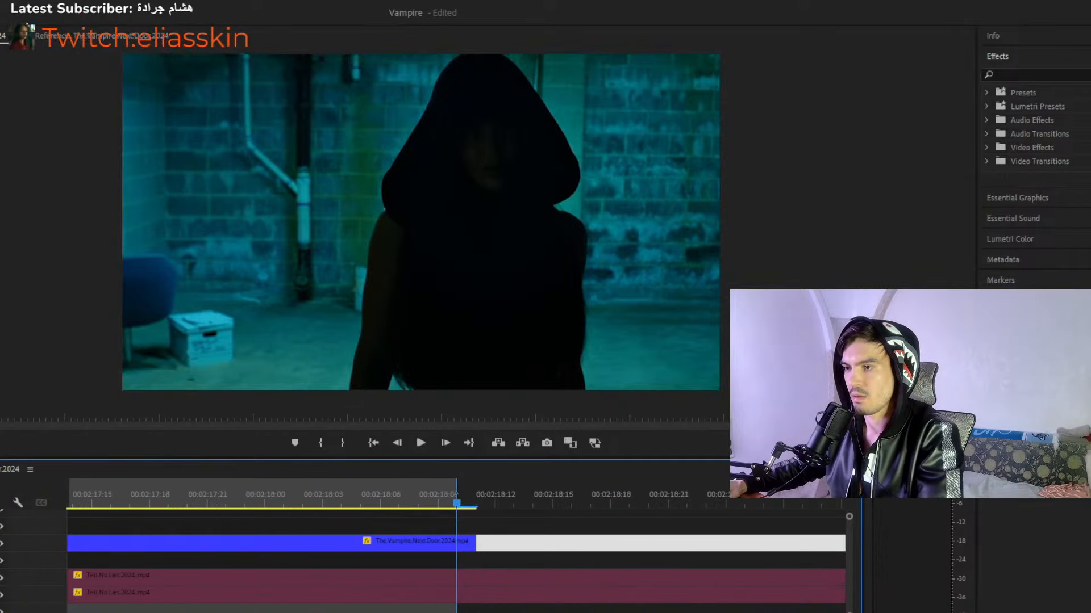
pyautogui.scroll(-4, 456, 498)
pyautogui.scroll(-4, 78, 496)
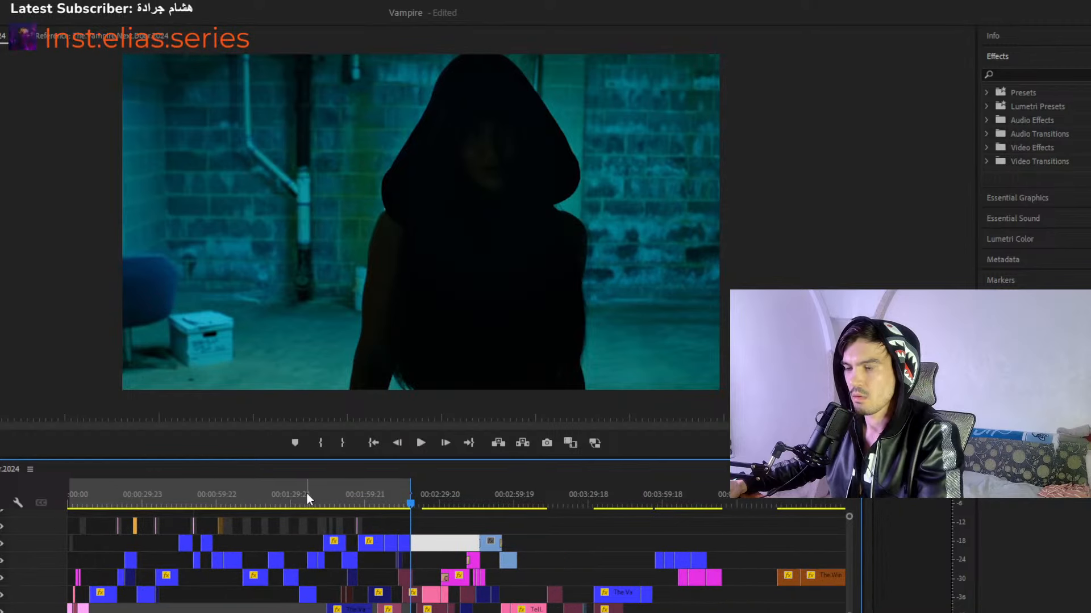
# Play the The.Vampire.Next.Door section from about 00:01:57 to review the preceding shots.
pyautogui.scroll(5, 456, 497)
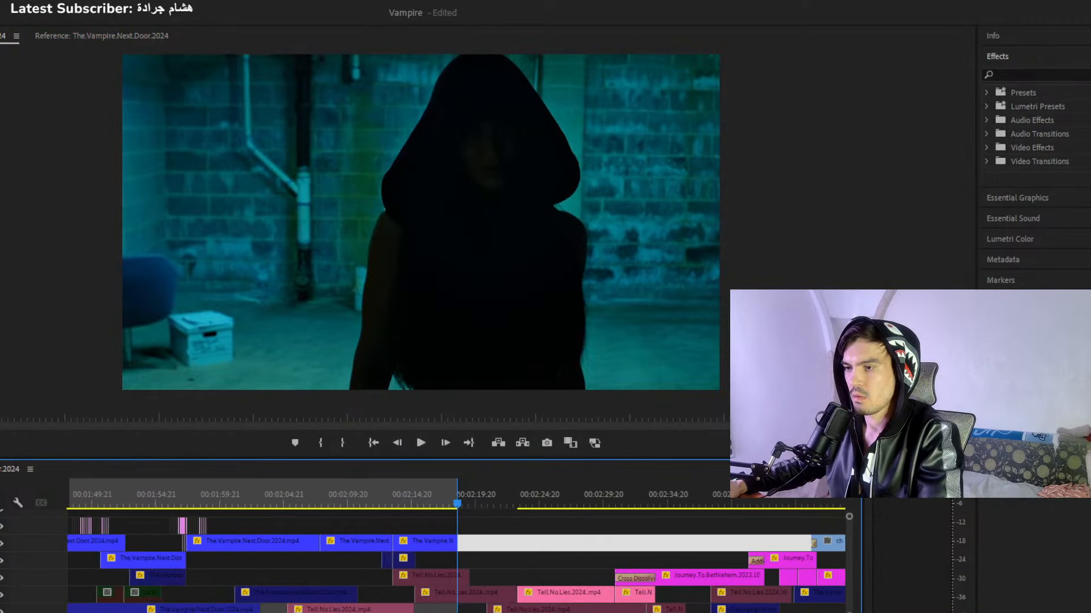
pyautogui.click(184, 486)
pyautogui.press('space')
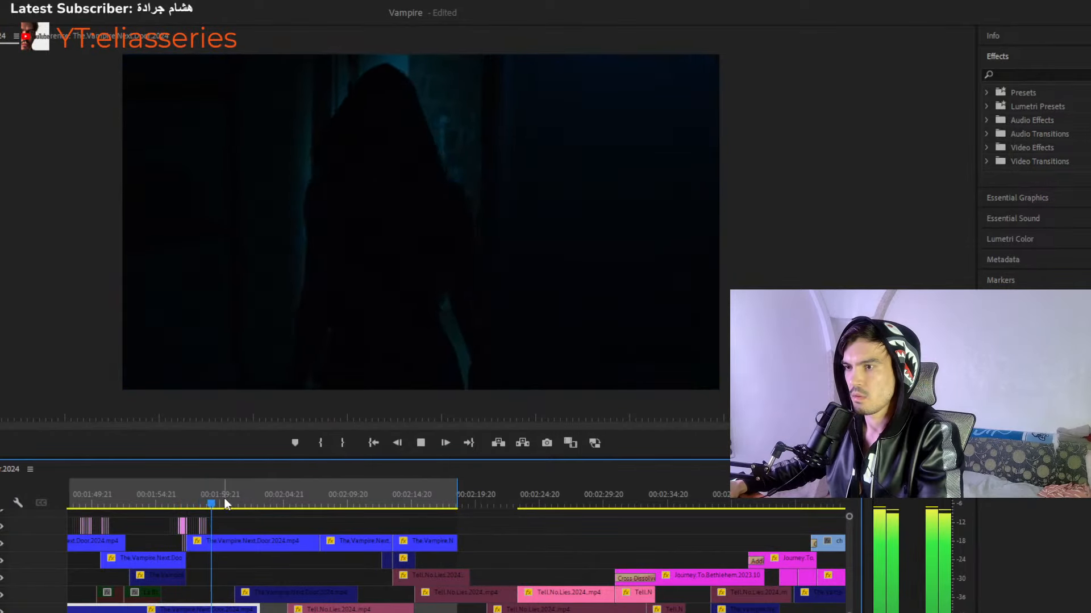
pyautogui.press('space')
# Go back to the sequence's start and review the opening shots through about 00:00:09.
pyautogui.press('j')
pyautogui.press('j')
pyautogui.press('j')
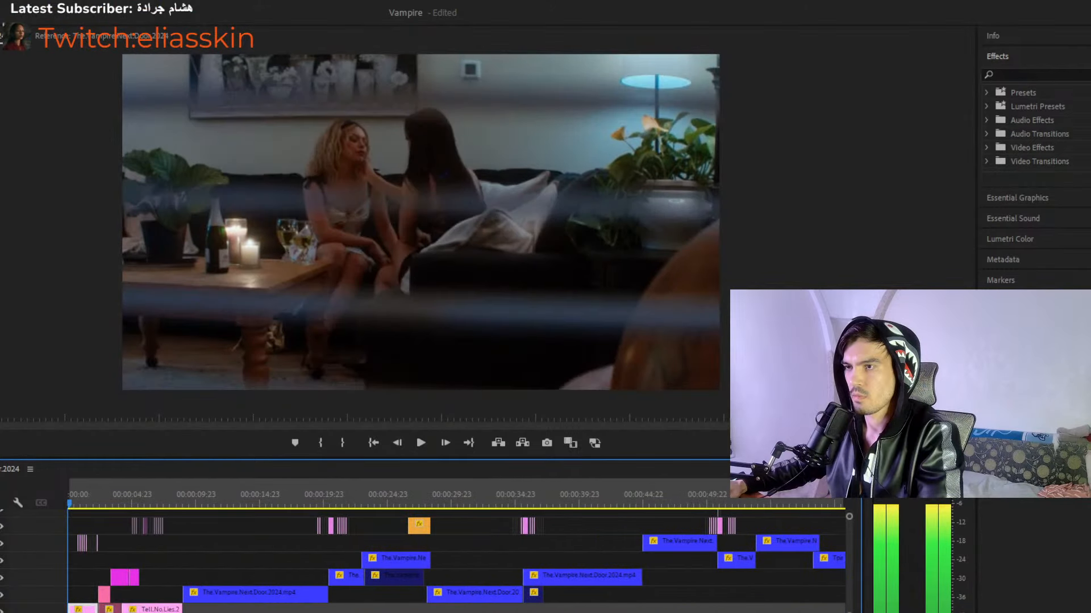
pyautogui.press('=')
pyautogui.press('=')
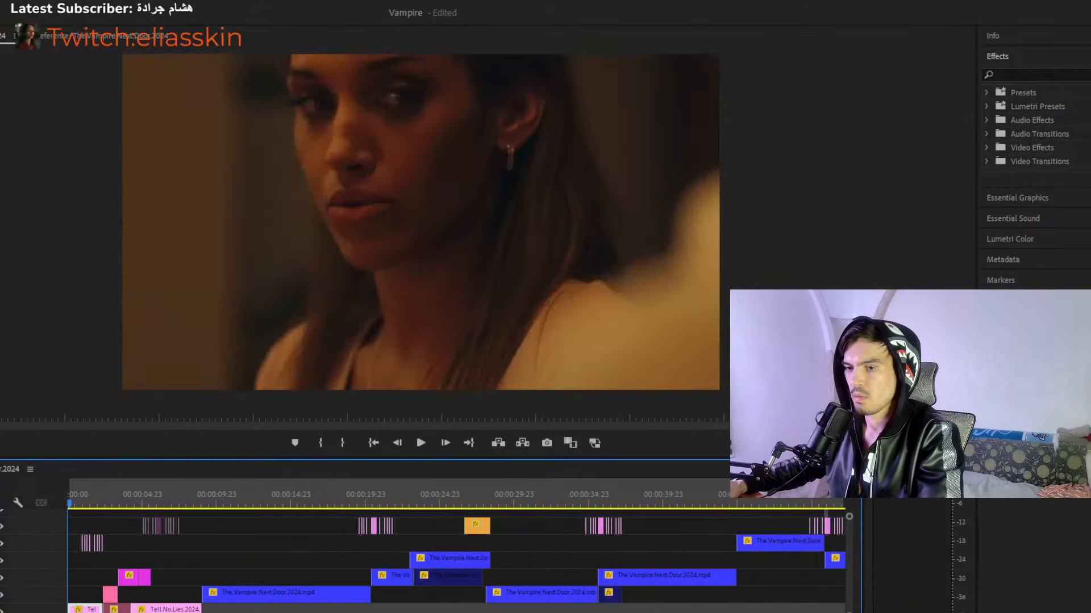
pyautogui.moveTo(84, 498); pyautogui.dragTo(187, 497)
pyautogui.moveTo(272, 503)
pyautogui.mouseDown()
pyautogui.moveTo(300, 503)
pyautogui.moveTo(291, 493)
pyautogui.mouseUp()
pyautogui.press('space')
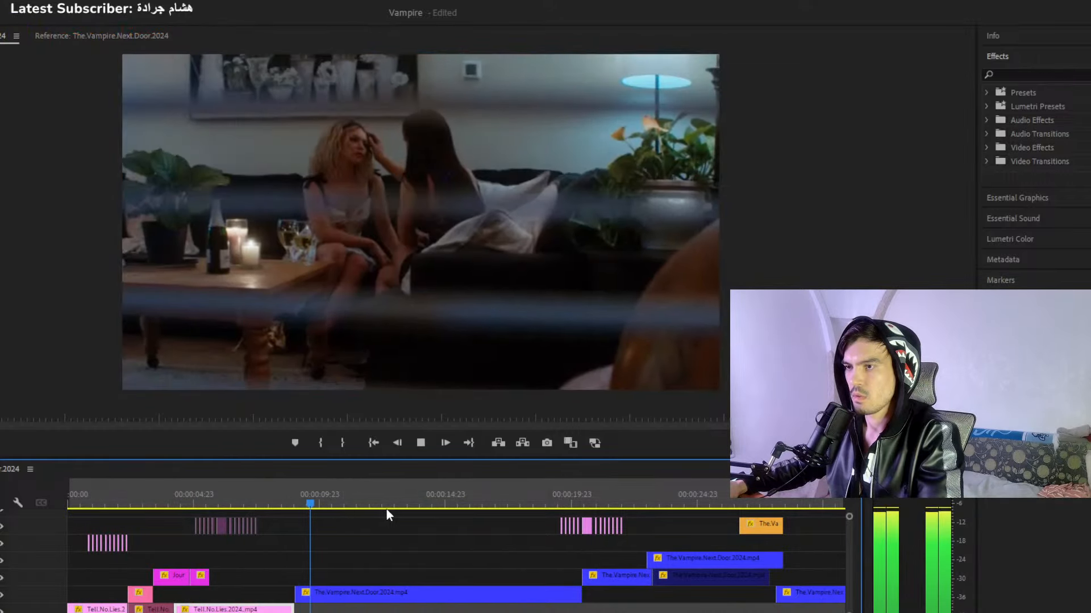
# Examine the window shots between about 00:00:19 and the orange-labelled clip near 00:00:26.
pyautogui.click(560, 502)
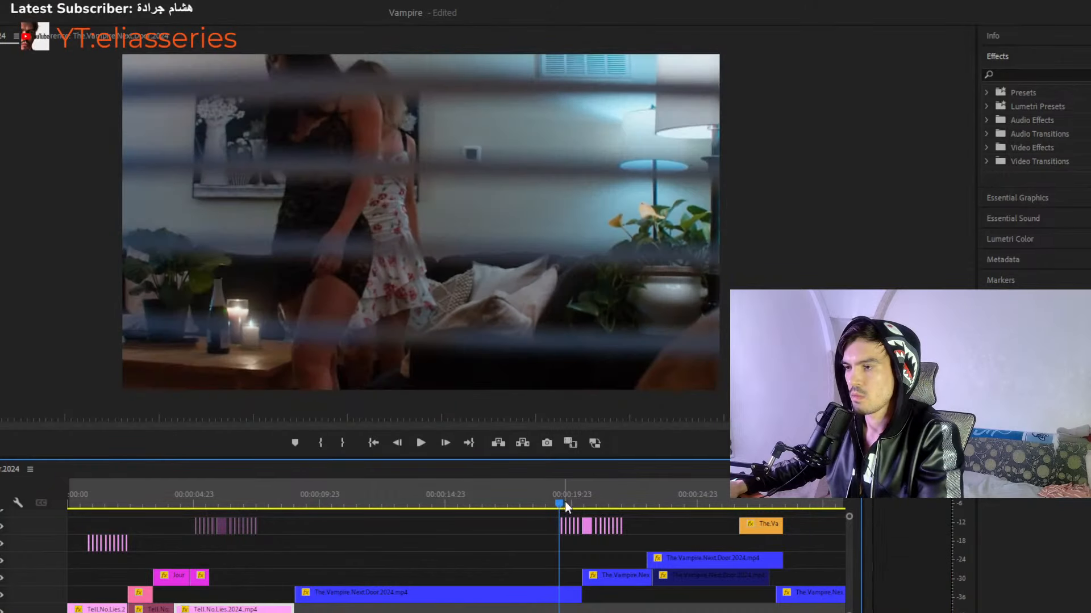
pyautogui.click(623, 496)
pyautogui.moveTo(659, 498); pyautogui.dragTo(736, 501)
pyautogui.press('=')
pyautogui.press('=')
pyautogui.press('=')
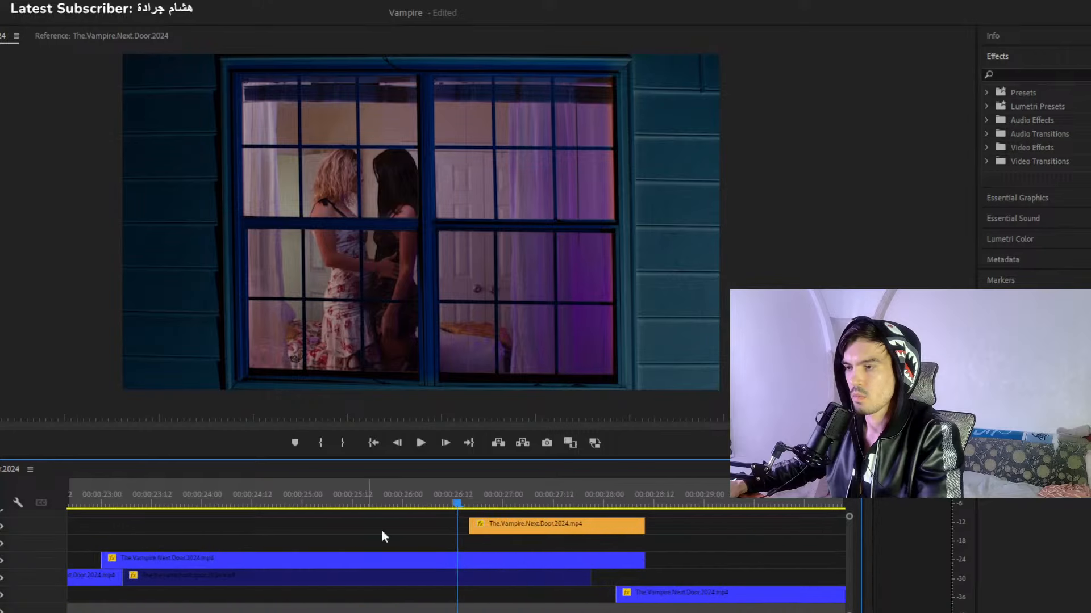
pyautogui.click(481, 503)
pyautogui.click(448, 503)
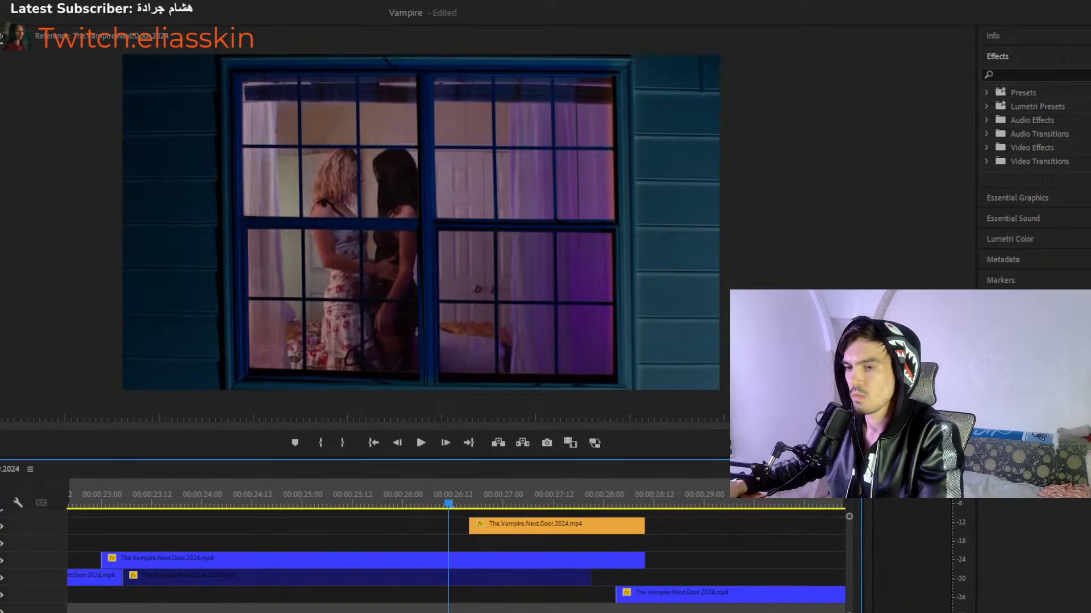
# Play the cut between the two window shots, from about 00:00:22 to 00:00:24.
pyautogui.press('-')
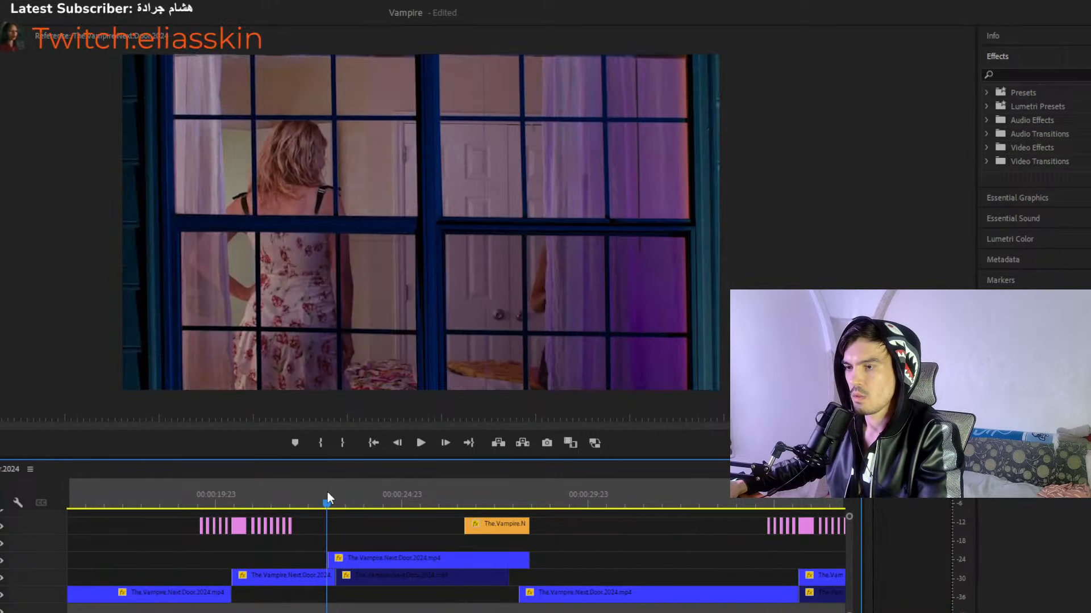
pyautogui.moveTo(328, 495)
pyautogui.mouseDown()
pyautogui.moveTo(347, 491)
pyautogui.moveTo(315, 493)
pyautogui.mouseUp()
pyautogui.press('space')
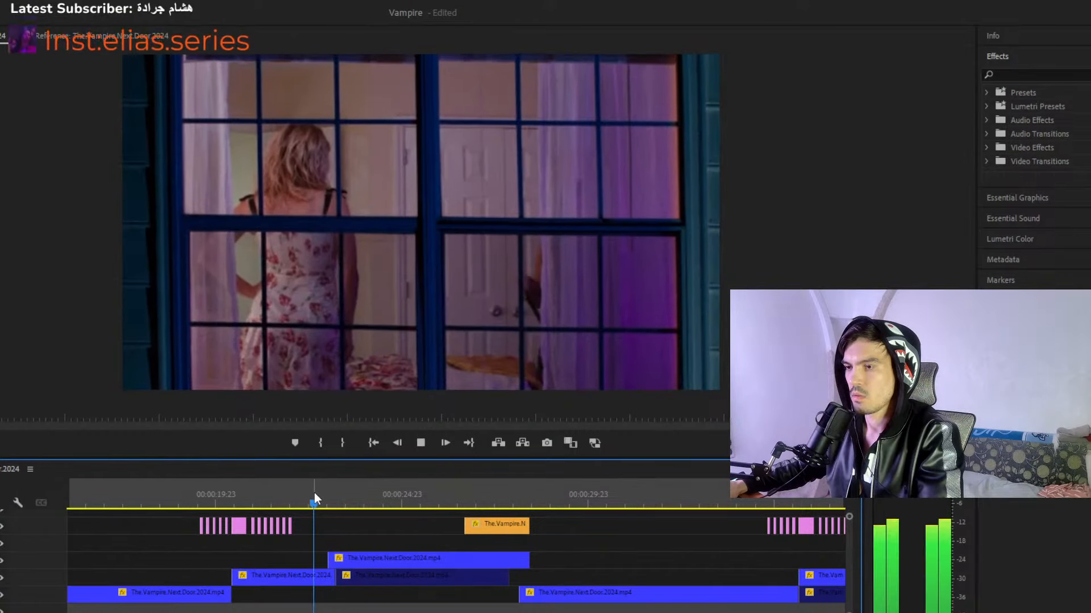
pyautogui.click(311, 495)
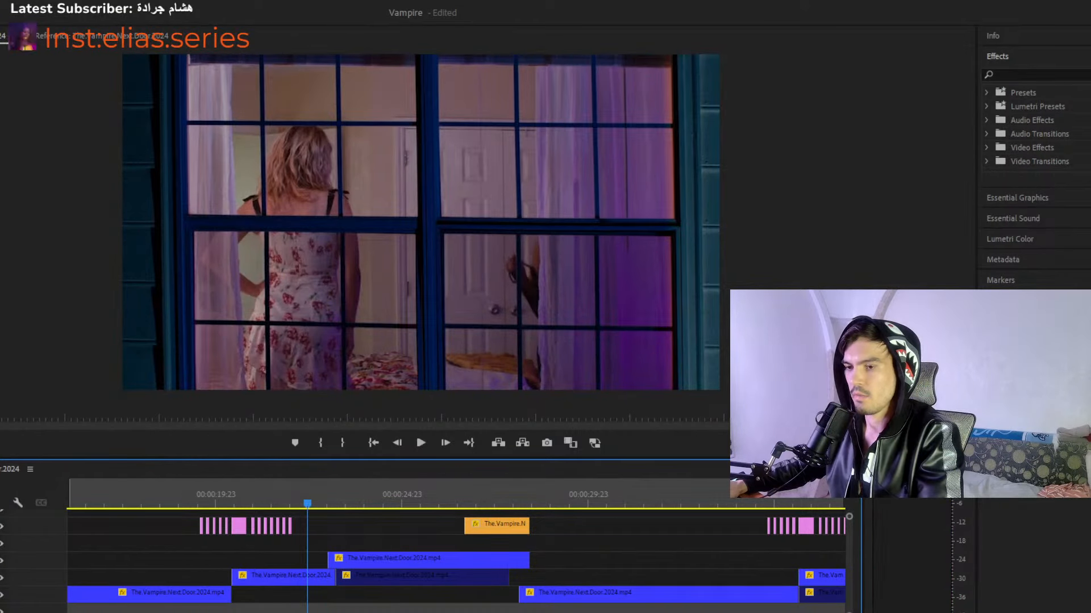
pyautogui.press('=')
pyautogui.press('=')
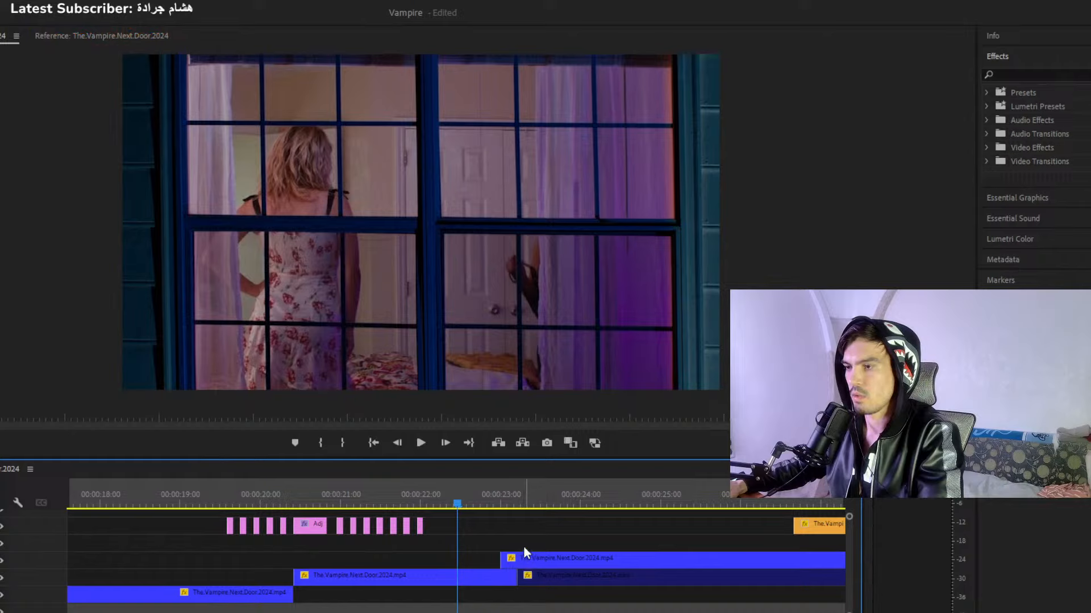
pyautogui.moveTo(479, 503); pyautogui.dragTo(454, 506)
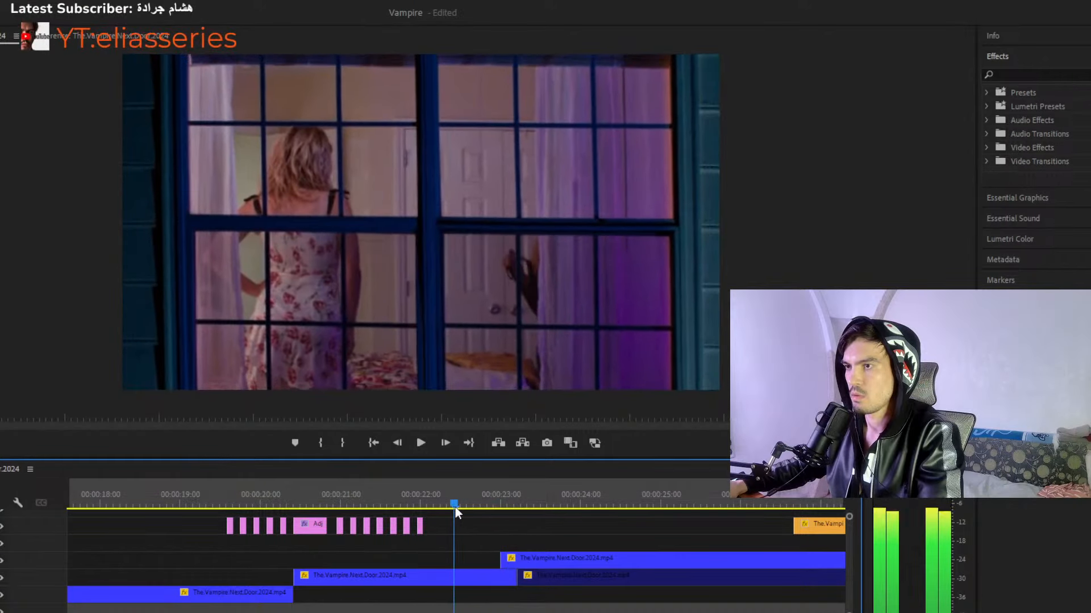
pyautogui.press('space')
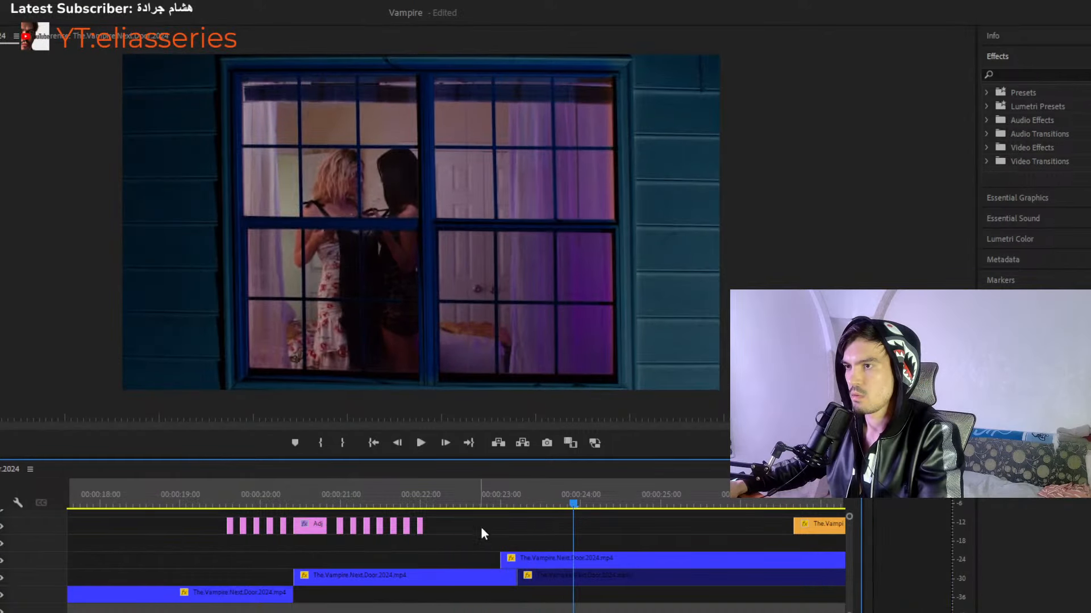
# Move the disabled The.Vampire.Next.Door clip near 00:00:23 to the track directly above the enabled window clip.
pyautogui.click(544, 560)
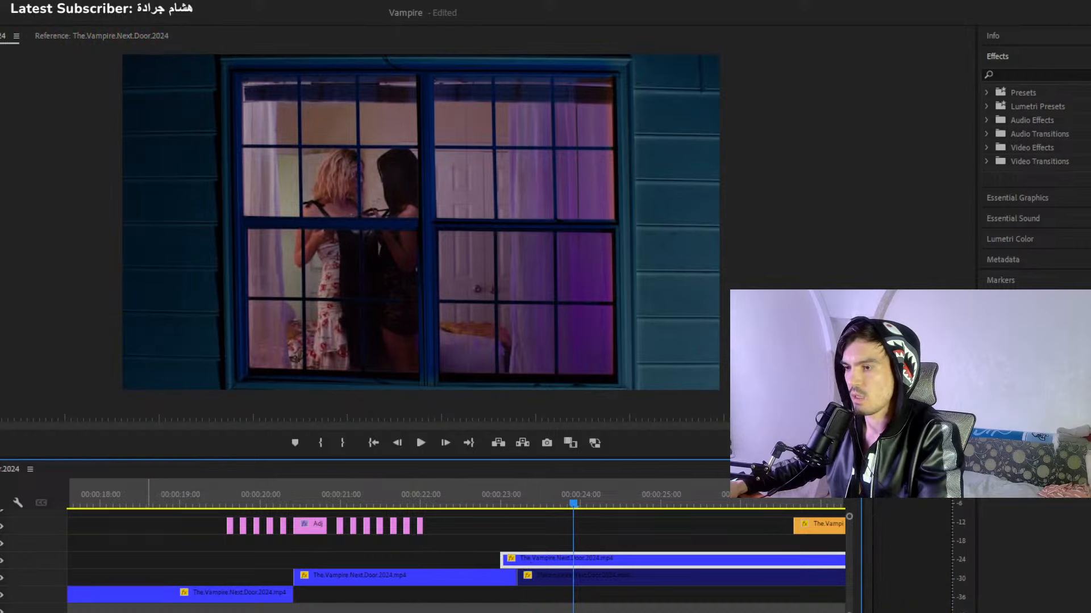
pyautogui.scroll(-2, 268, 544)
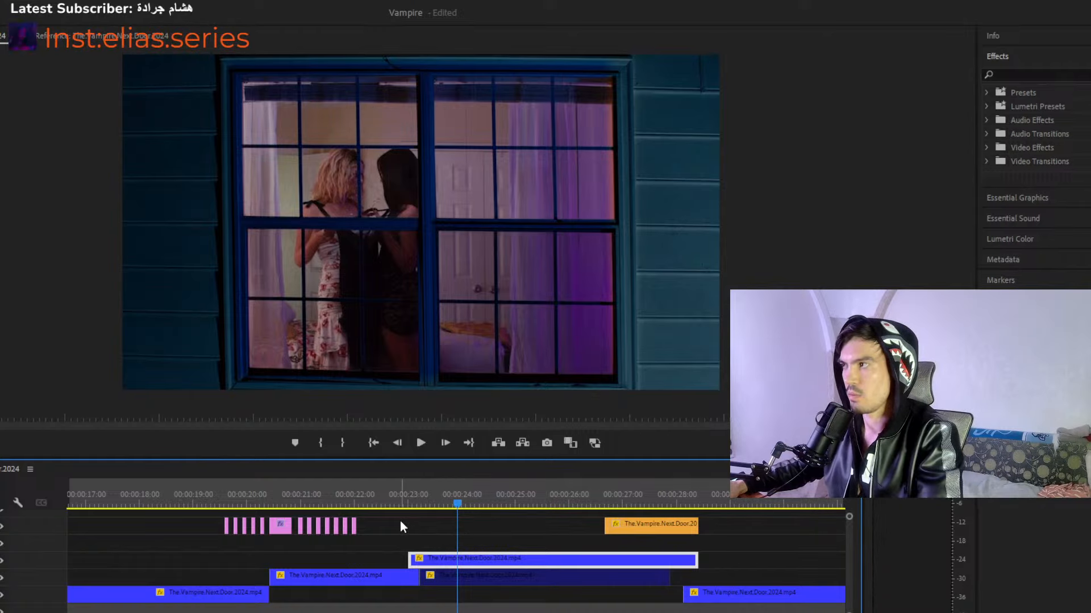
pyautogui.click(386, 503)
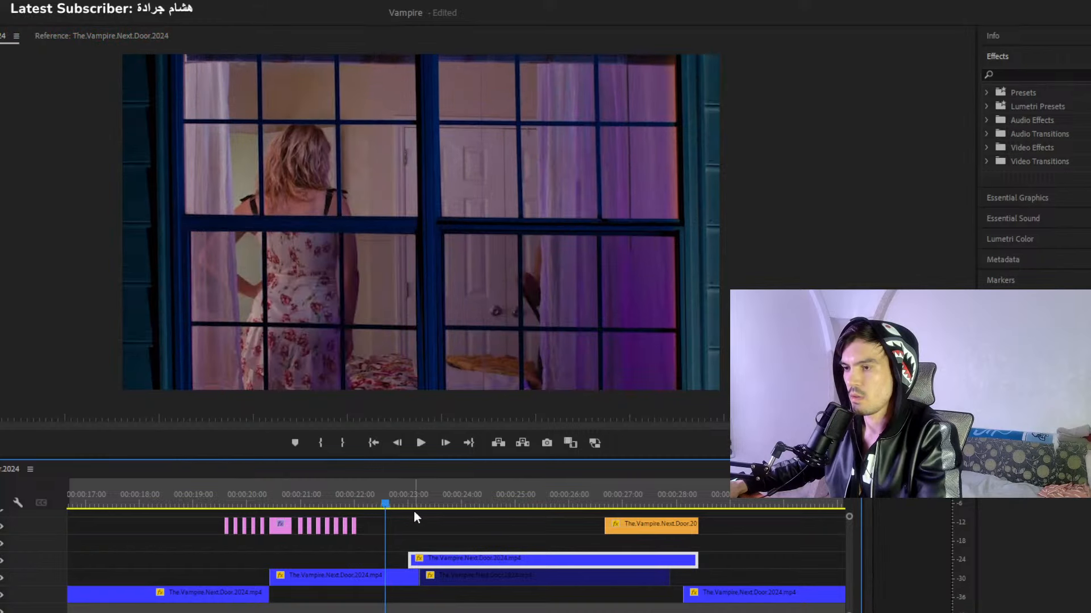
pyautogui.click(439, 520)
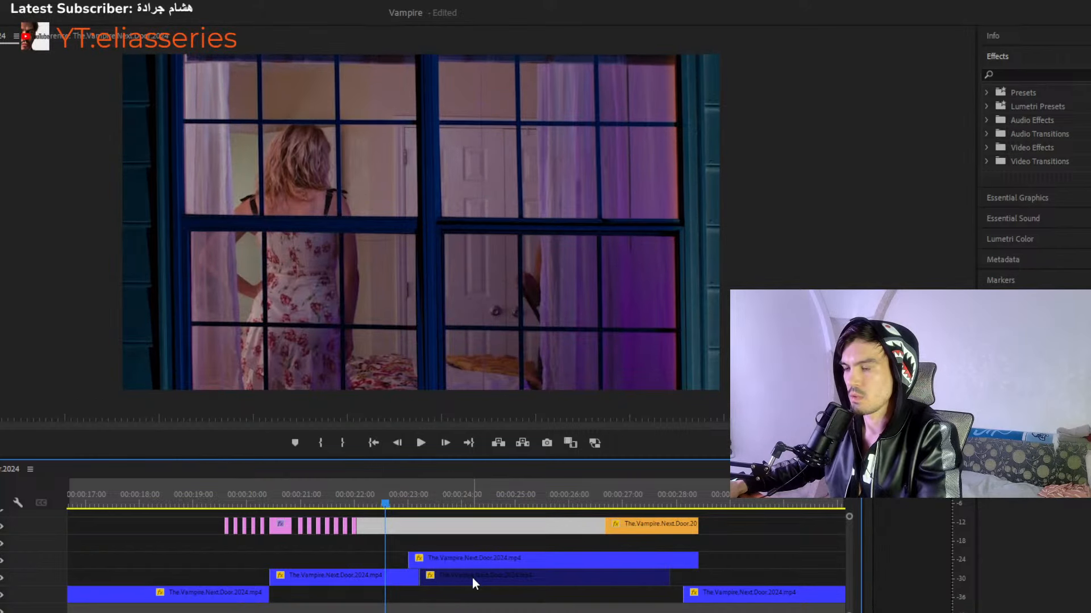
pyautogui.moveTo(472, 578); pyautogui.dragTo(474, 546)
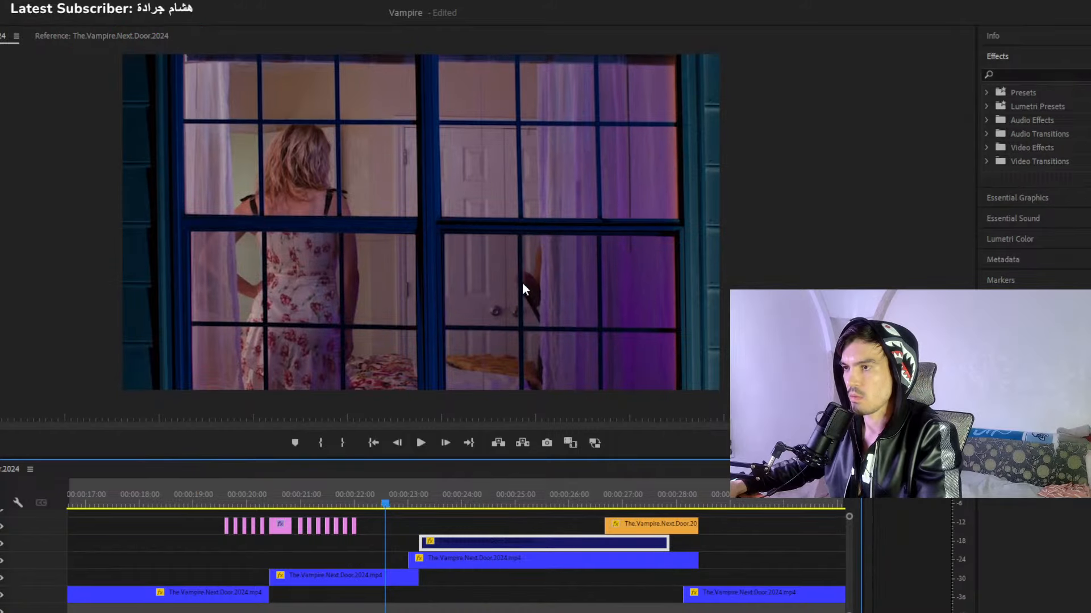
# Enable the moved clip, align its start with the window clip below at about 00:00:23, and check the cut.
pyautogui.hotkey('shift', 'e')
pyautogui.moveTo(485, 539); pyautogui.dragTo(474, 541)
pyautogui.press('space')
pyautogui.moveTo(413, 495); pyautogui.dragTo(380, 496)
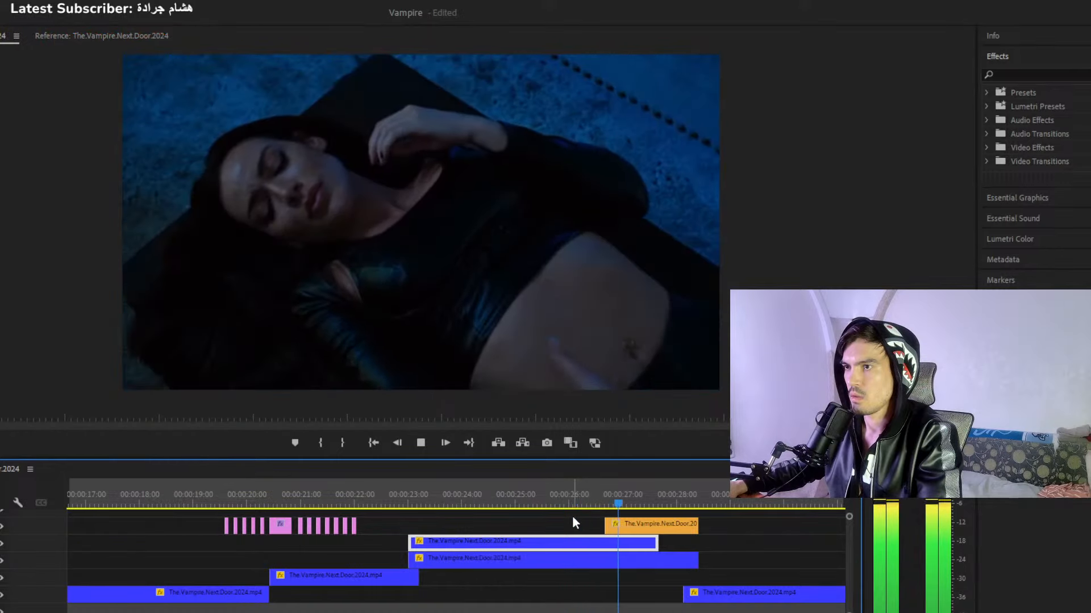
pyautogui.click(388, 499)
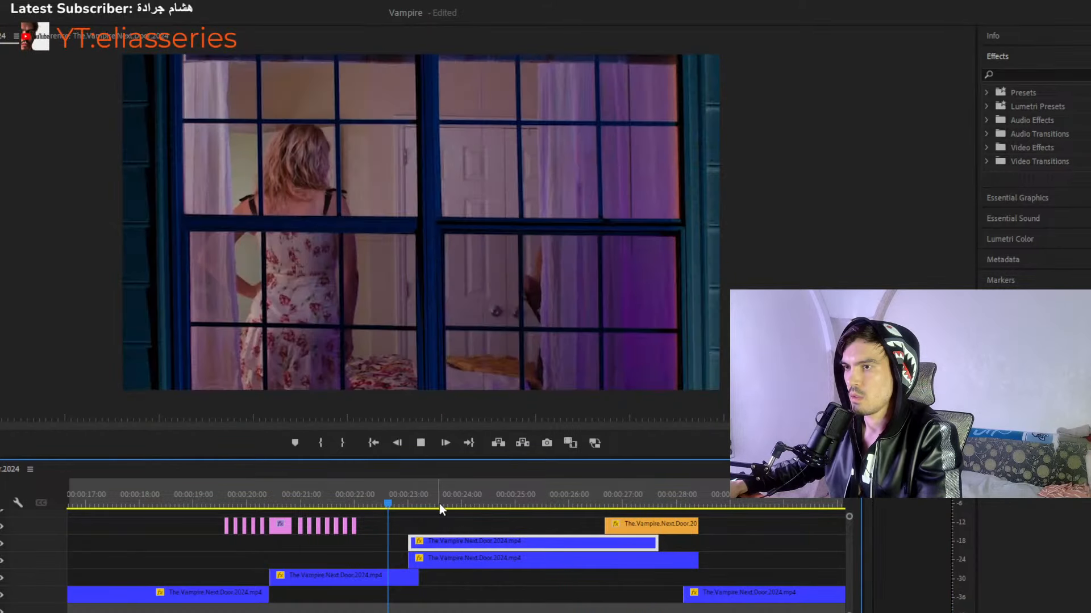
pyautogui.press('space')
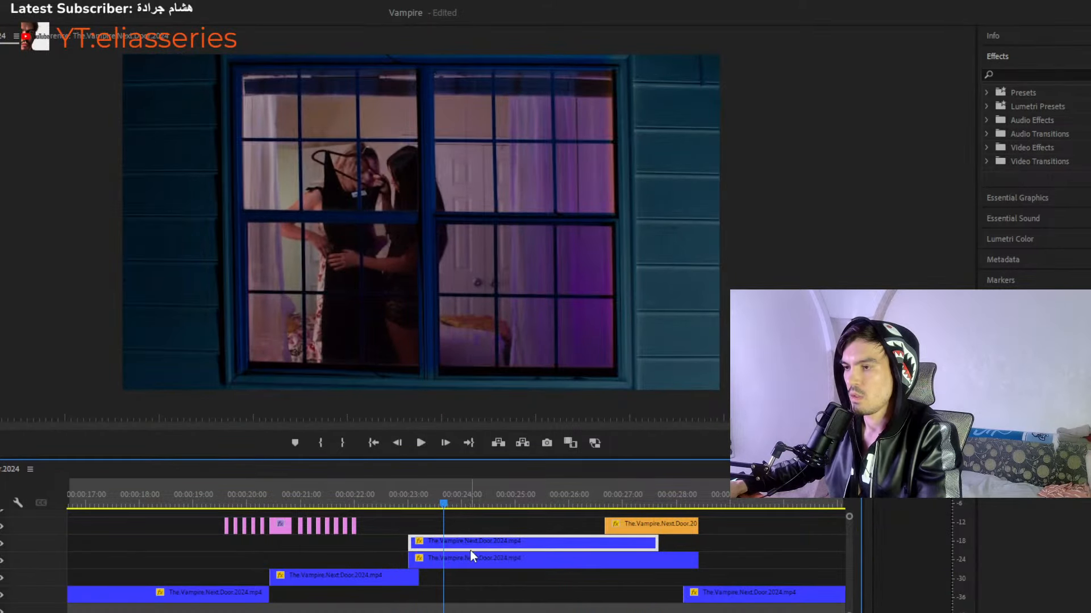
# Move the newly enabled clip below the other window clip, keeping its start at about 00:00:23, and compare the shot.
pyautogui.hotkey('alt', 'Down')
pyautogui.hotkey('alt', 'Down')
pyautogui.hotkey('alt', 'Down')
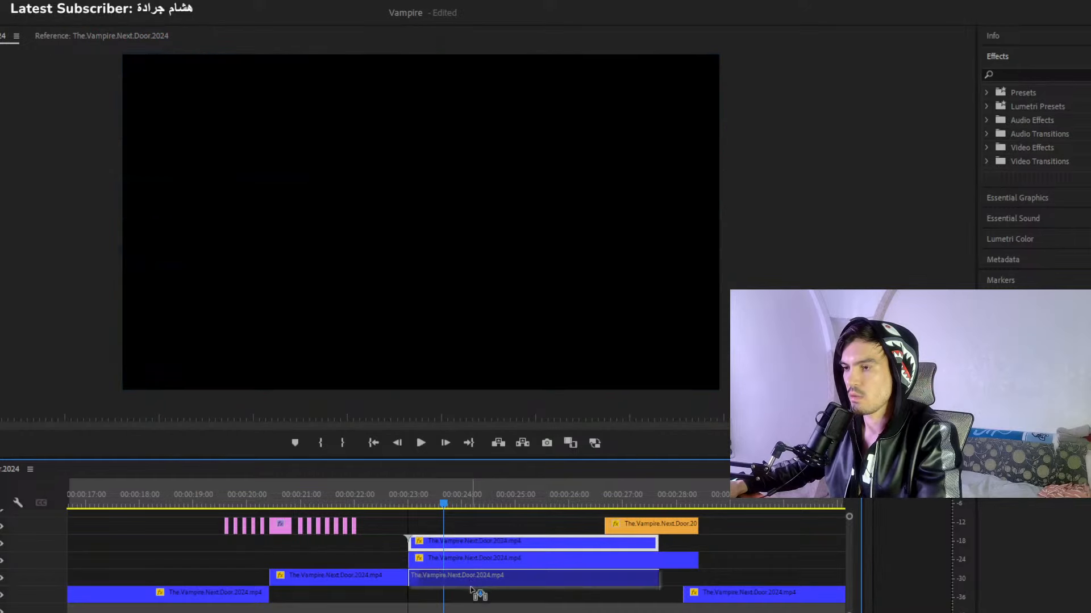
pyautogui.click(462, 559)
pyautogui.moveTo(401, 500); pyautogui.dragTo(425, 502)
pyautogui.click(467, 591)
# Return the alternative window clip to the track above the other shot and play its opening frames.
pyautogui.hotkey('alt', 'Up')
pyautogui.hotkey('alt', 'Up')
pyautogui.hotkey('alt', 'Up')
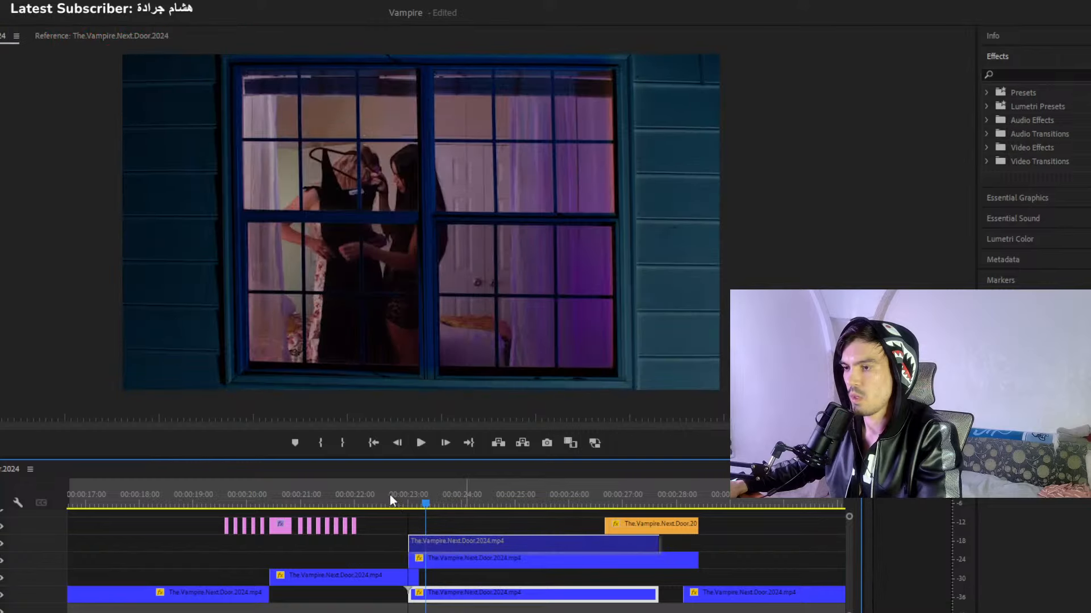
pyautogui.press('space')
pyautogui.press('space')
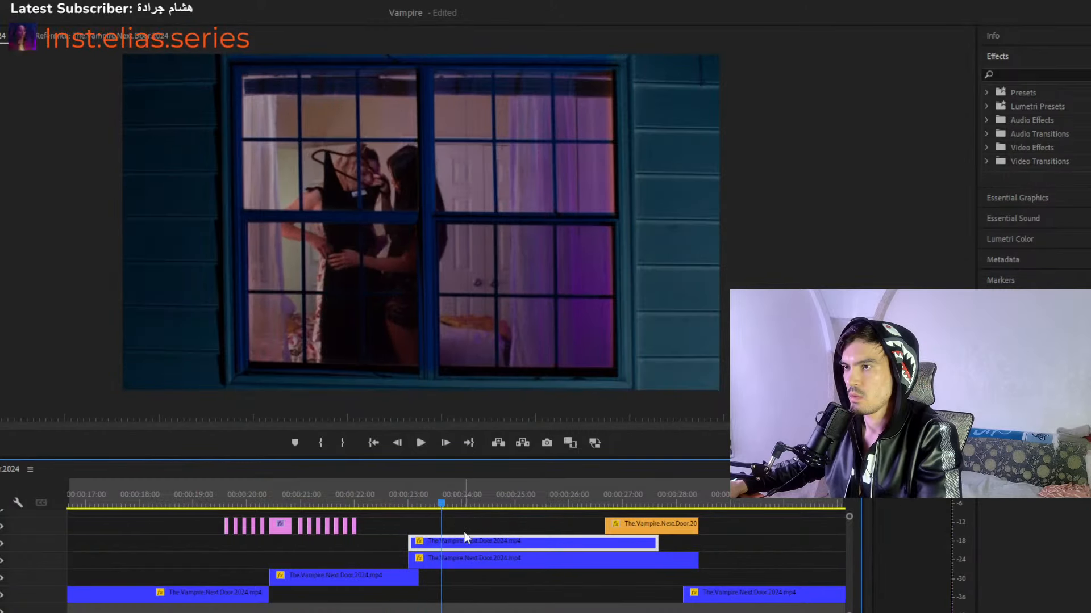
# Lower the alternative clip beneath the original window shot again and play the original shot from about 00:00:22.
pyautogui.moveTo(468, 543); pyautogui.dragTo(468, 585)
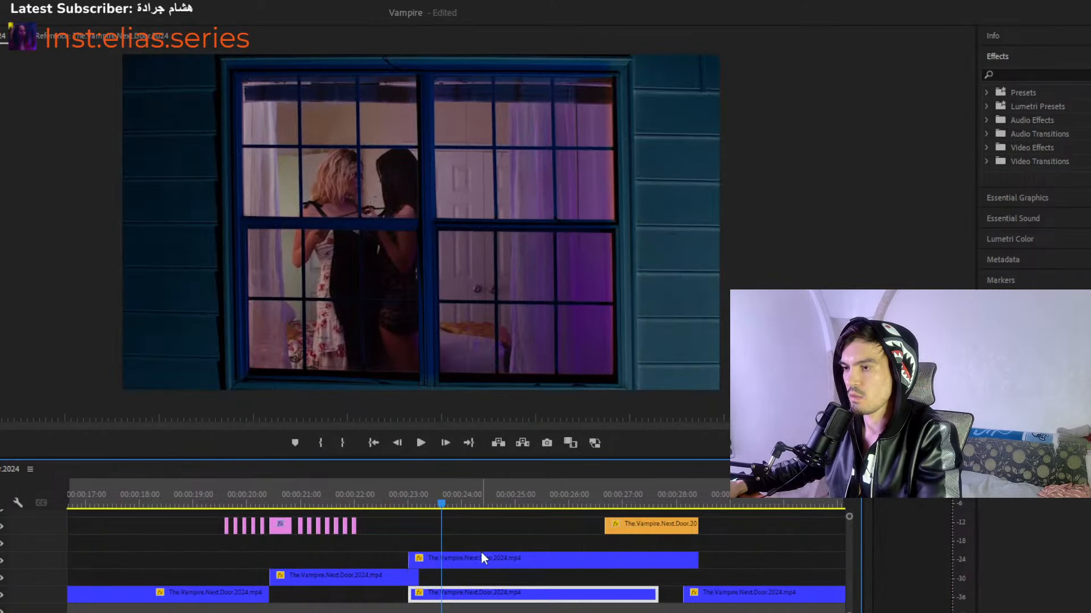
pyautogui.press('space')
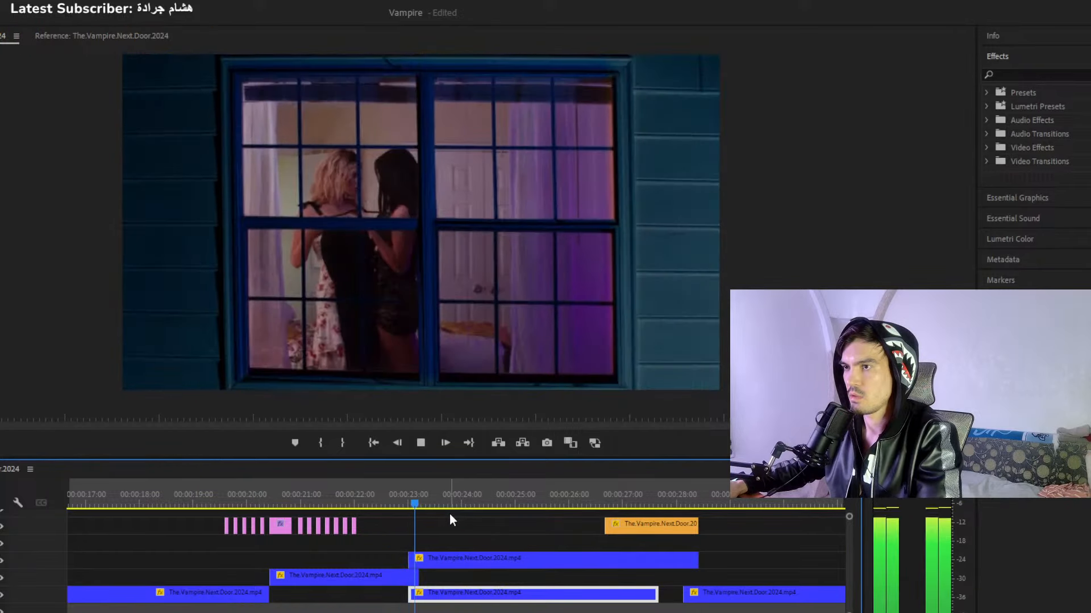
pyautogui.click(383, 501)
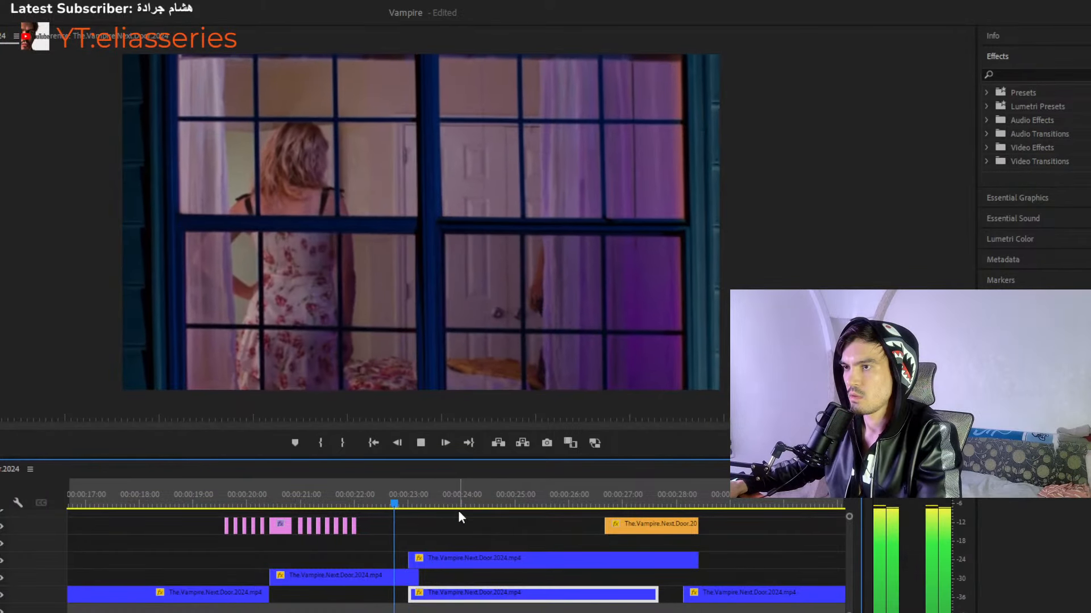
pyautogui.press('space')
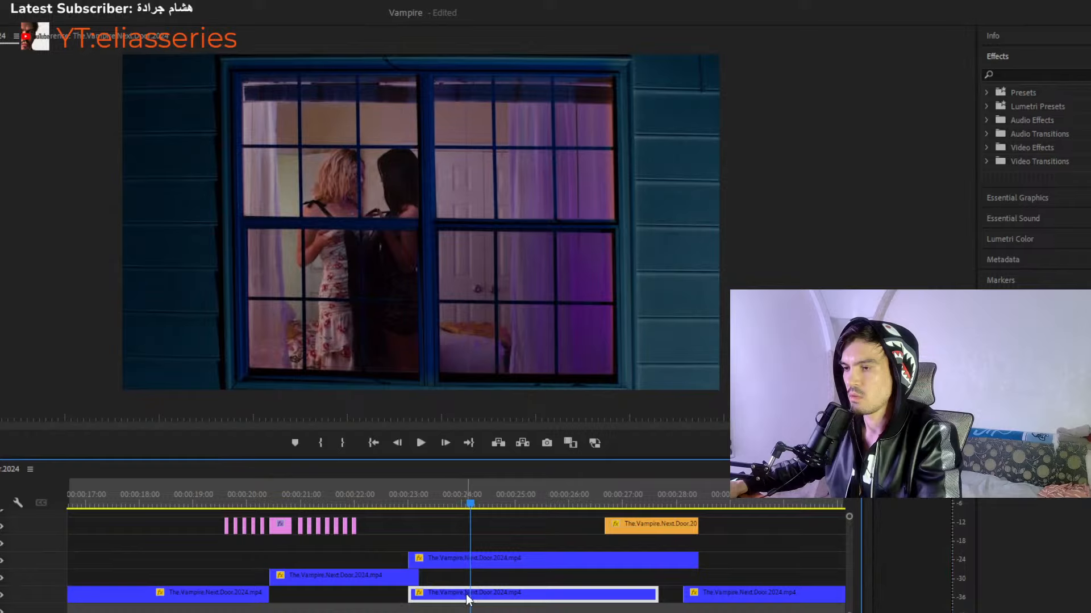
# Raise the alternative clip above the original window shot and play the transition through about 00:00:24.
pyautogui.moveTo(467, 599); pyautogui.dragTo(453, 539)
pyautogui.click(367, 502)
pyautogui.press('space')
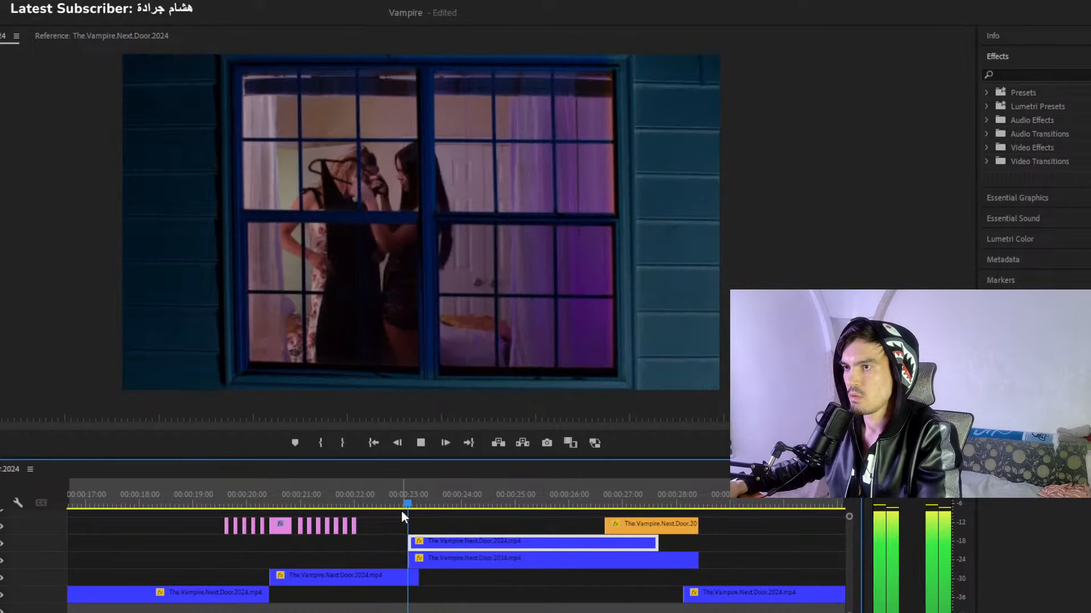
pyautogui.click(373, 500)
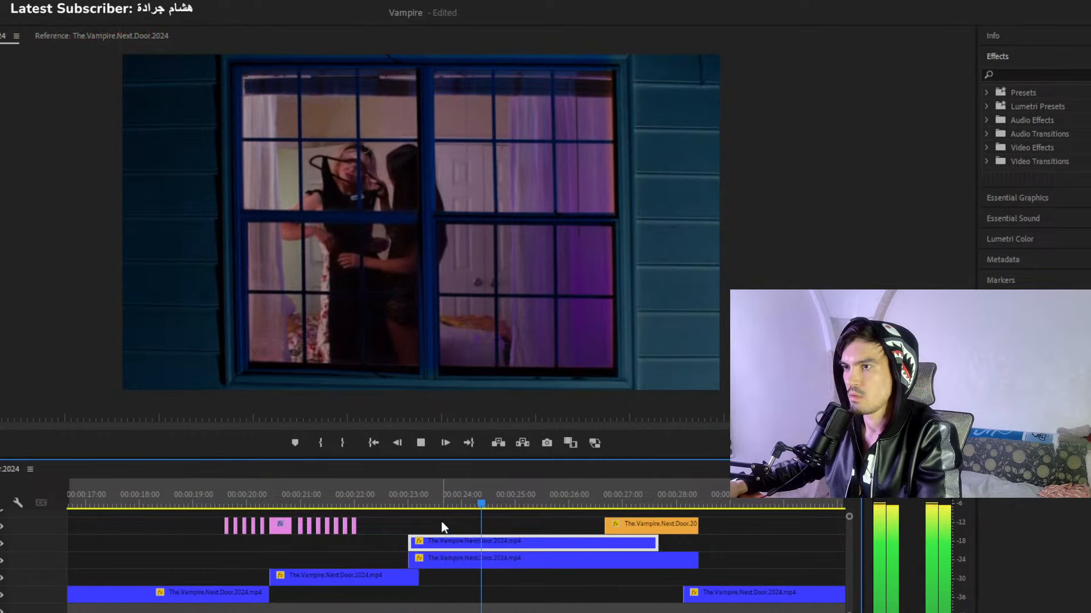
pyautogui.press('space')
# Place the alternative clip two tracks below the original window shot, starting at about 00:00:23, and play through 00:00:28.
pyautogui.moveTo(455, 547); pyautogui.dragTo(455, 596)
pyautogui.press('space')
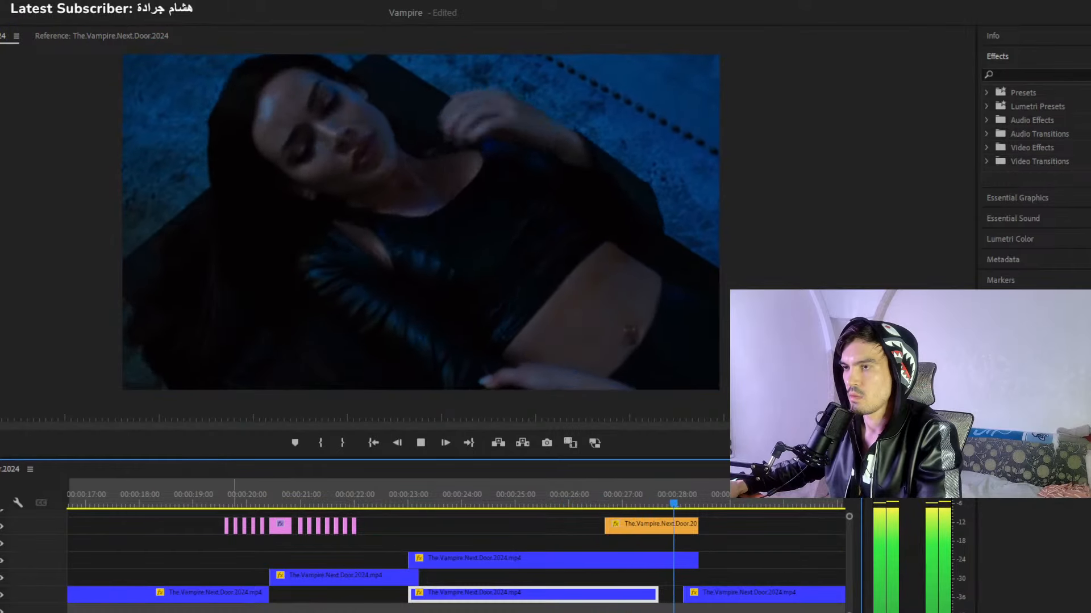
pyautogui.press('space')
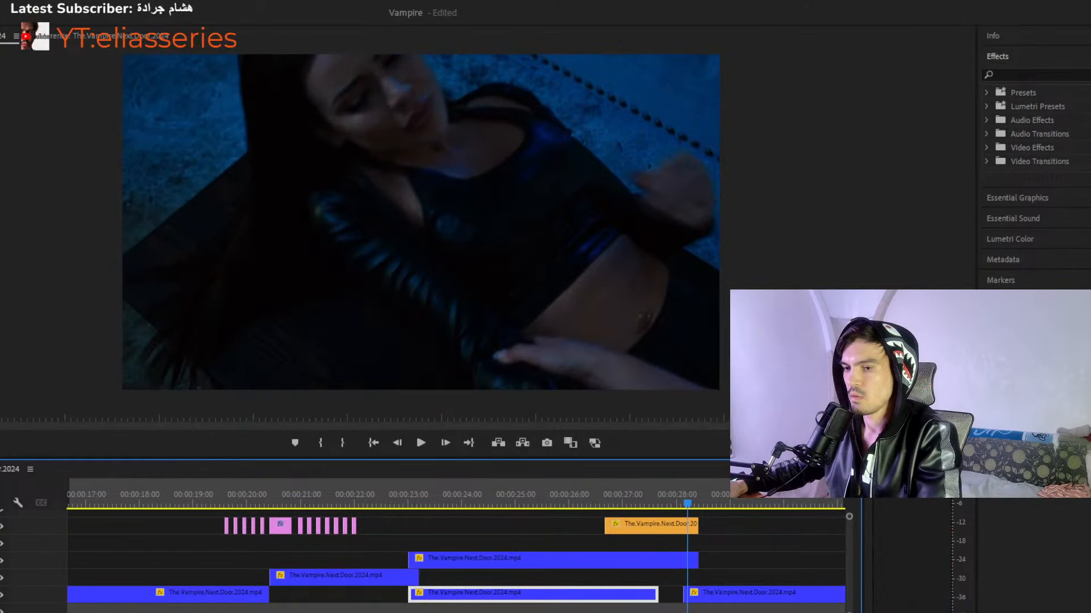
# Move the original window clip earlier on its track so it starts at about 00:00:21.
pyautogui.press('-')
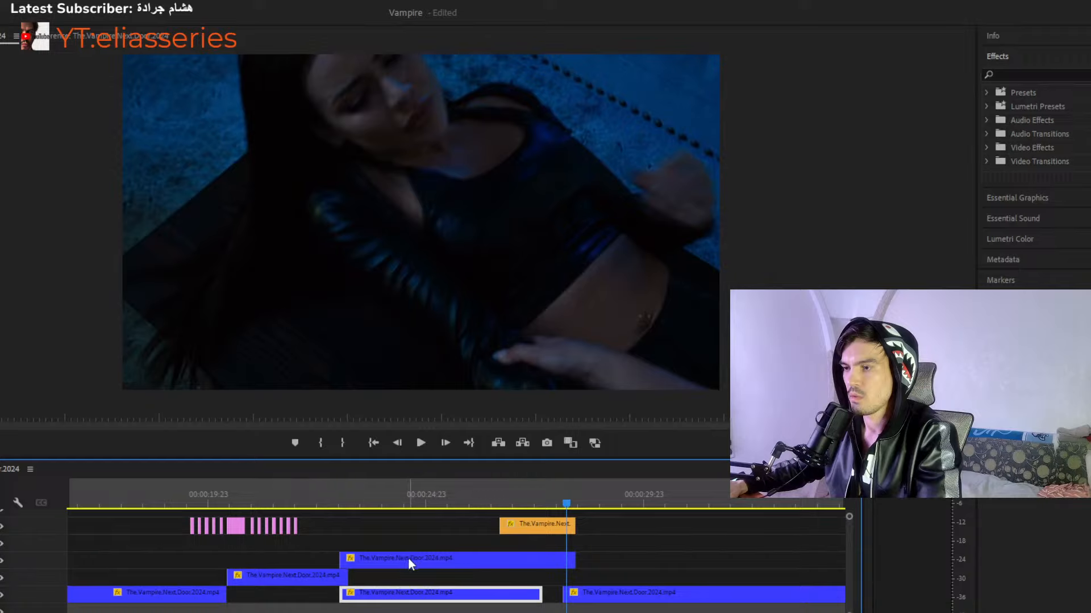
pyautogui.moveTo(409, 558); pyautogui.dragTo(364, 560)
pyautogui.click(274, 491)
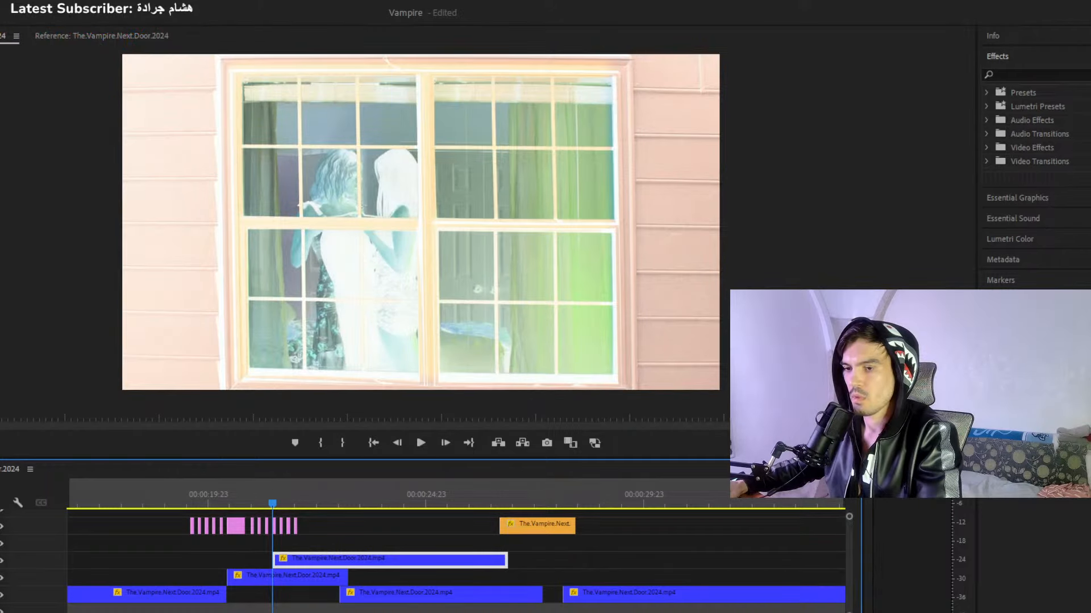
# Move the upper window clip one frame later so it starts at about 00:00:21:12.
pyautogui.press('=')
pyautogui.press('=')
pyautogui.press('=')
pyautogui.press('=')
pyautogui.press('=')
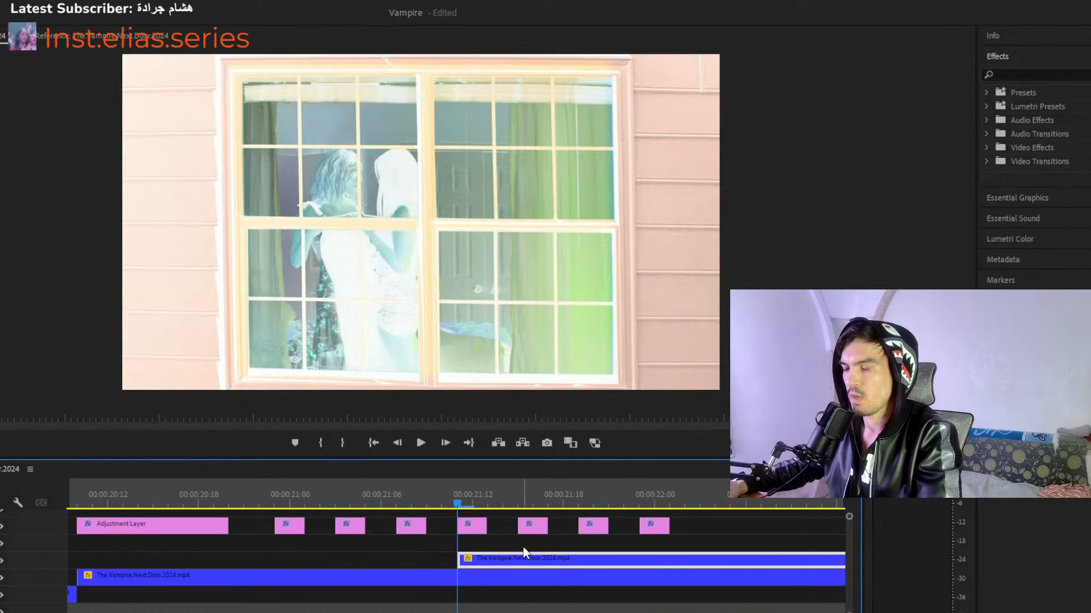
pyautogui.press('y')
pyautogui.moveTo(480, 560); pyautogui.dragTo(508, 560)
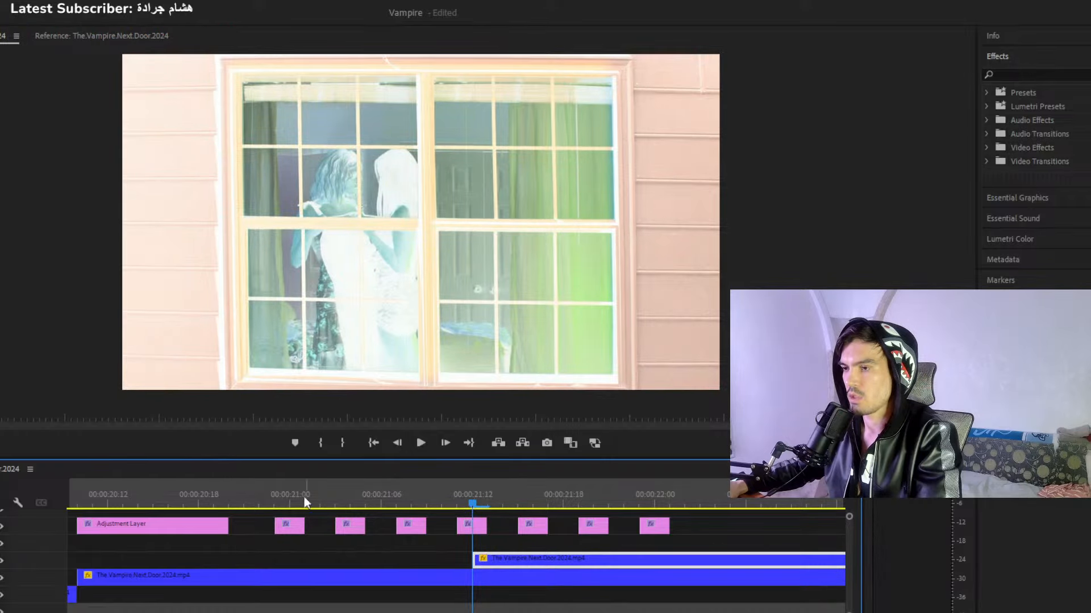
# Play the adjustment-layer flashes and the cut to the upper window clip repeatedly, from about 00:00:19 through 00:00:22.
pyautogui.press('space')
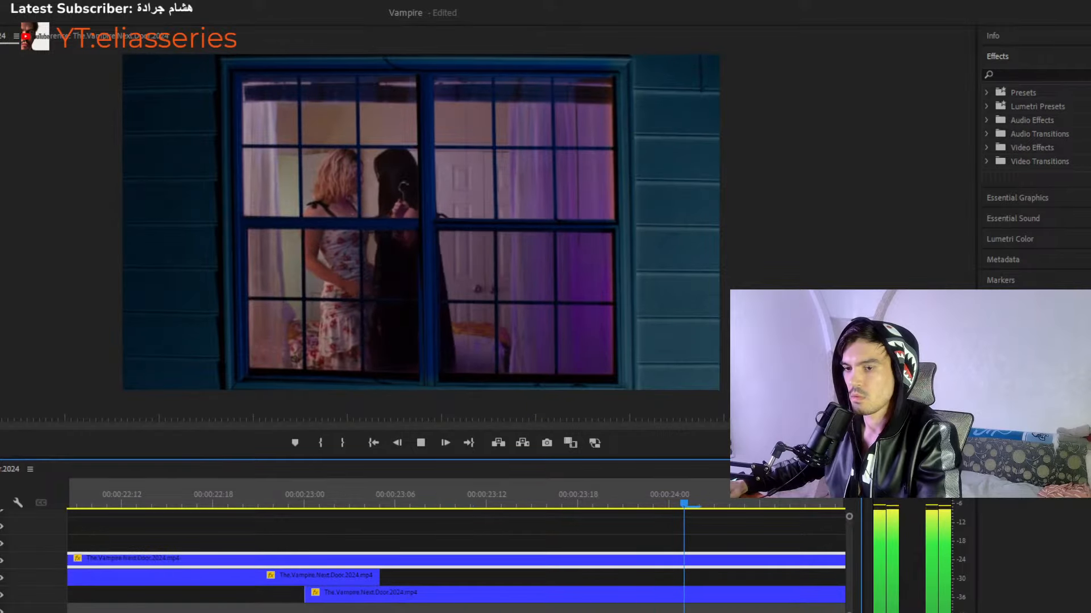
pyautogui.press('-')
pyautogui.click(242, 496)
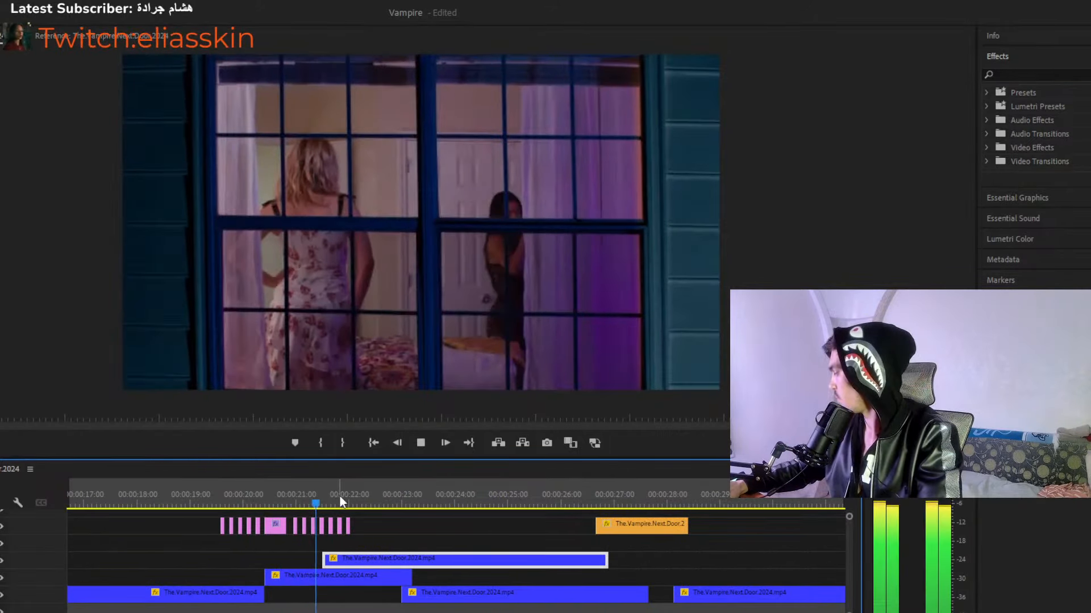
pyautogui.moveTo(340, 499); pyautogui.dragTo(298, 494)
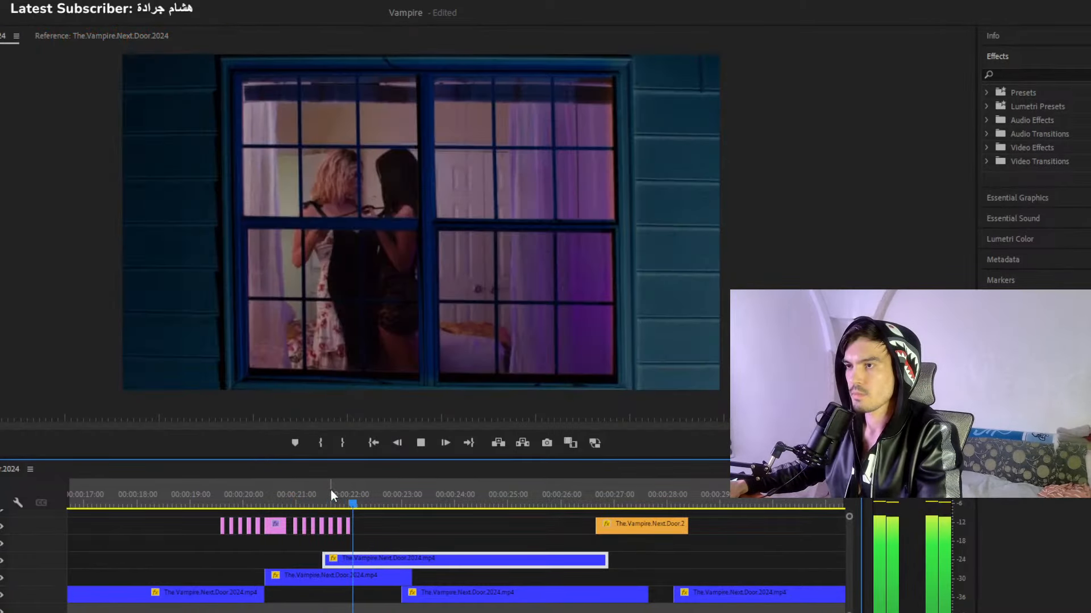
pyautogui.press('space')
pyautogui.click(303, 492)
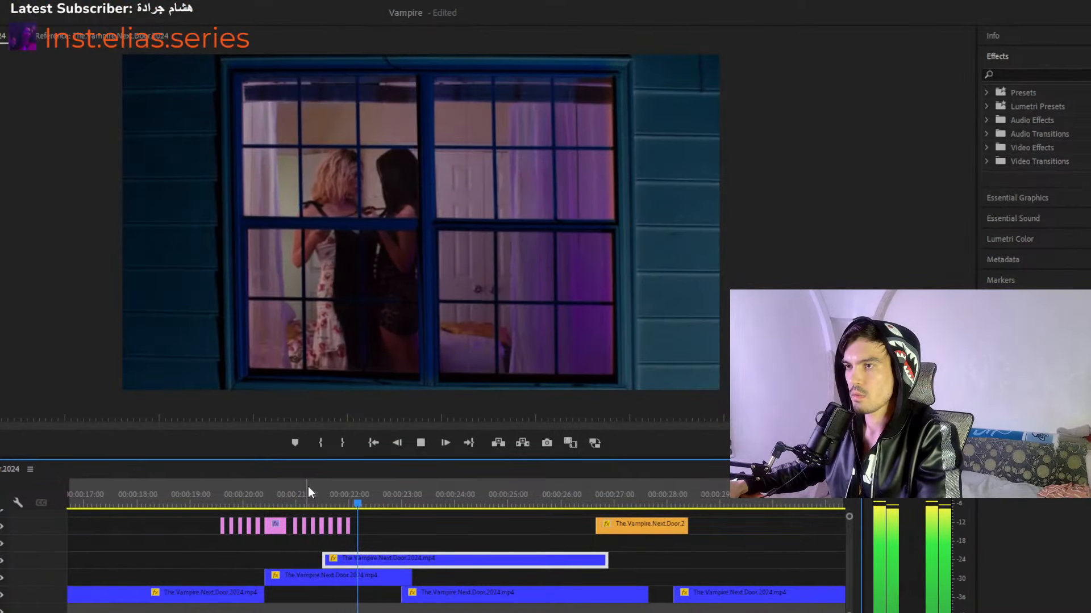
pyautogui.click(239, 489)
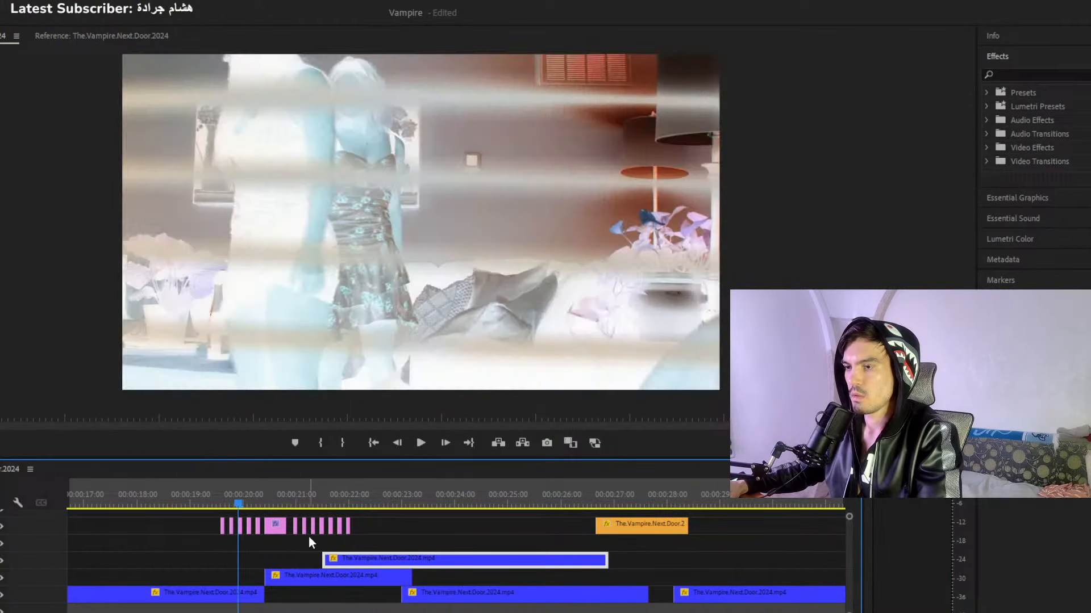
pyautogui.press('space')
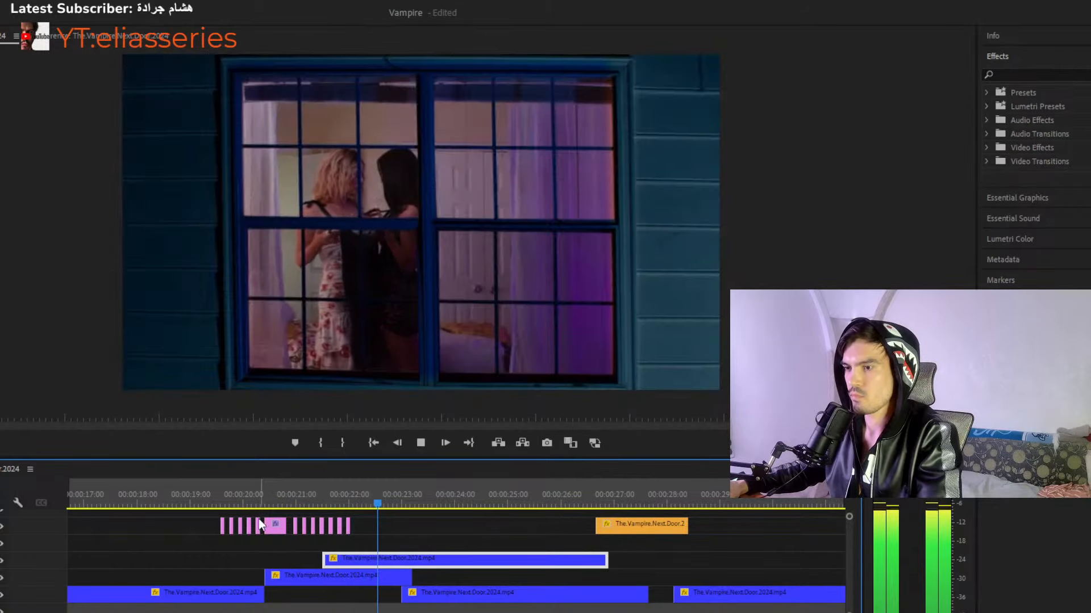
pyautogui.click(199, 496)
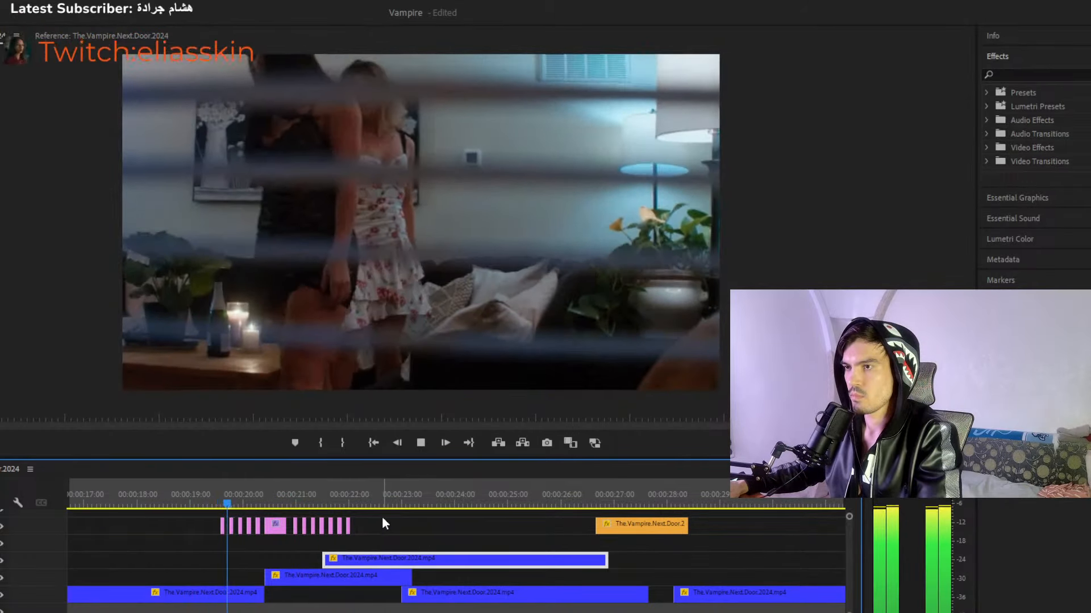
pyautogui.press('space')
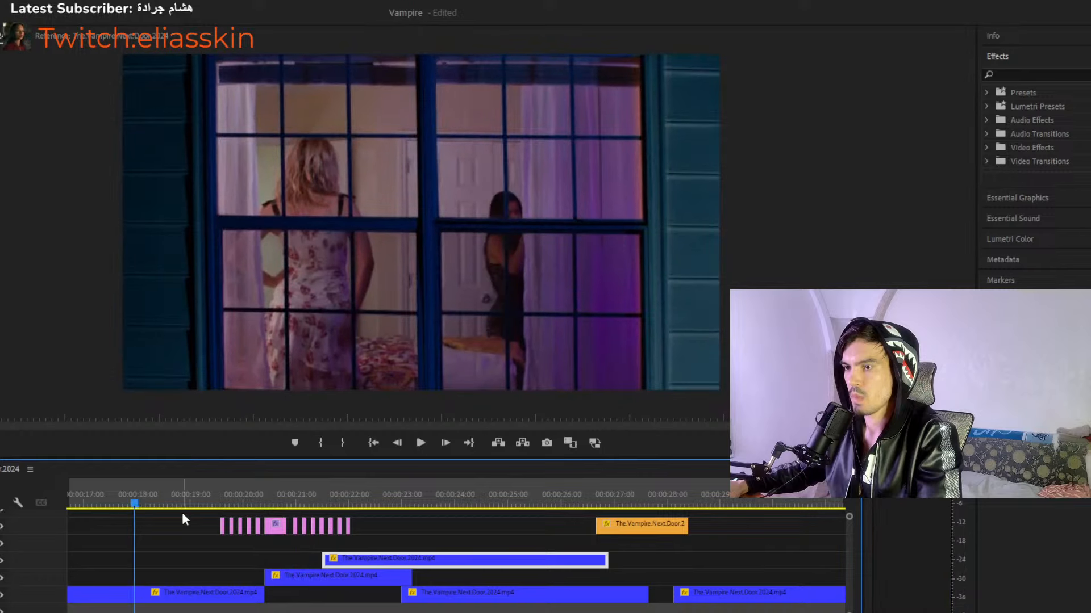
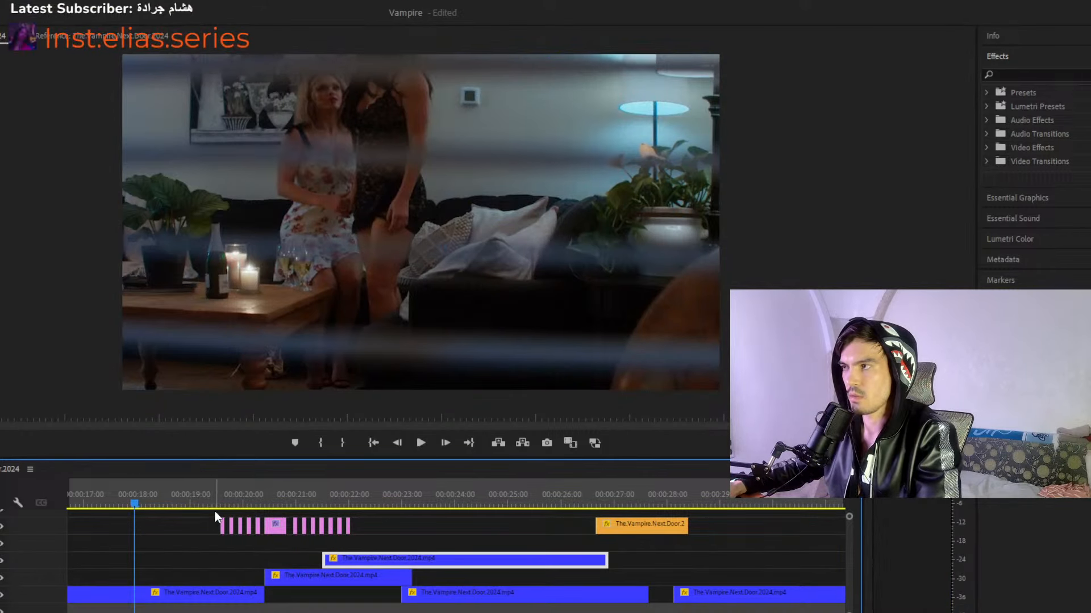
# Scrub the flashes around 00:00:20, and play the window shots from about 00:00:21 through 00:00:27.
pyautogui.moveTo(209, 506); pyautogui.dragTo(276, 508)
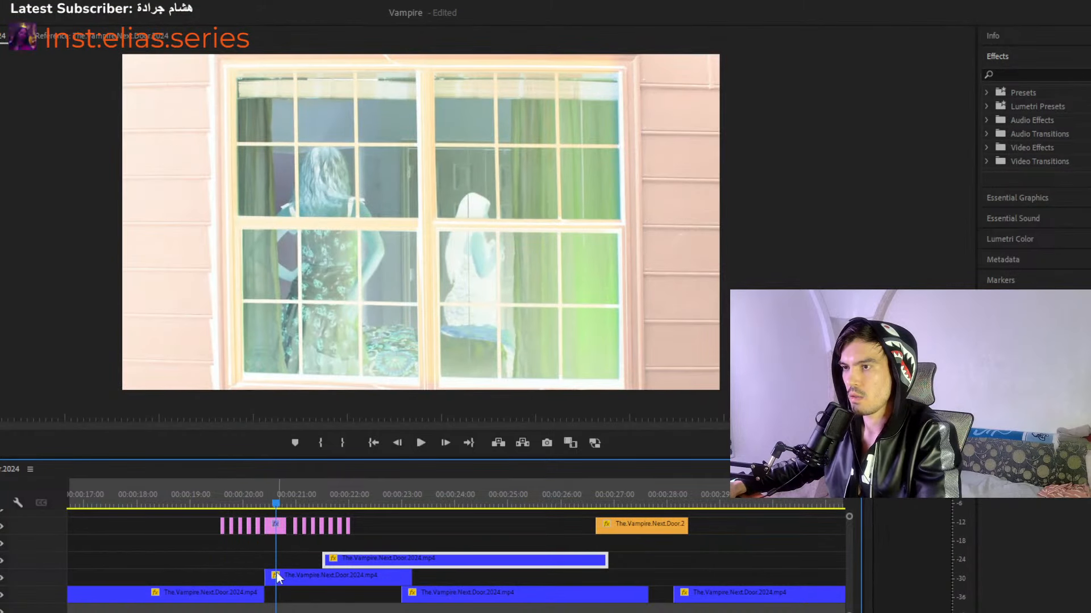
pyautogui.press('=')
pyautogui.press('=')
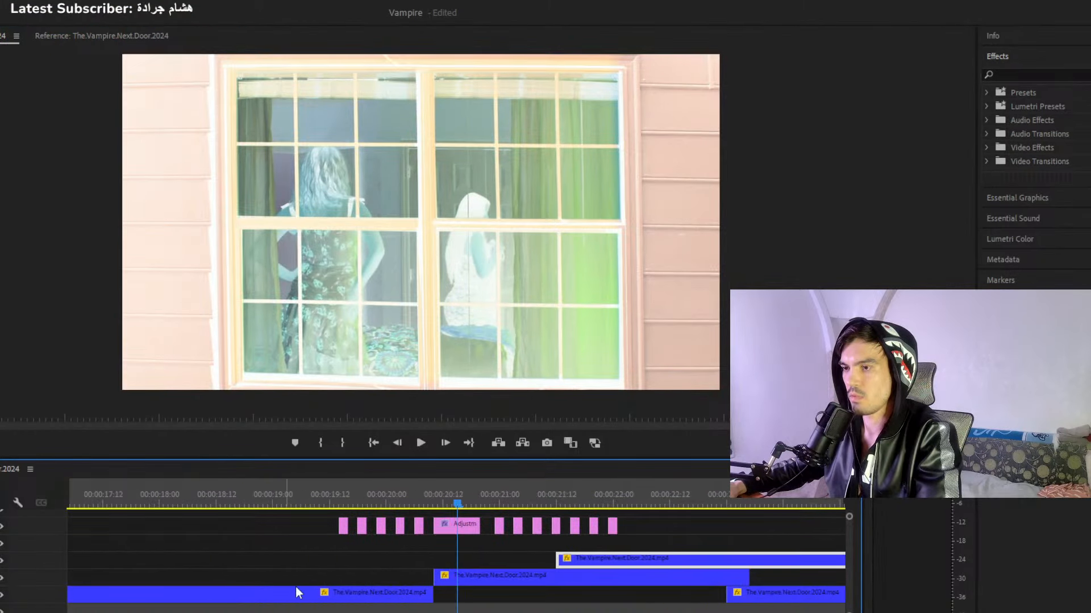
pyautogui.click(594, 547)
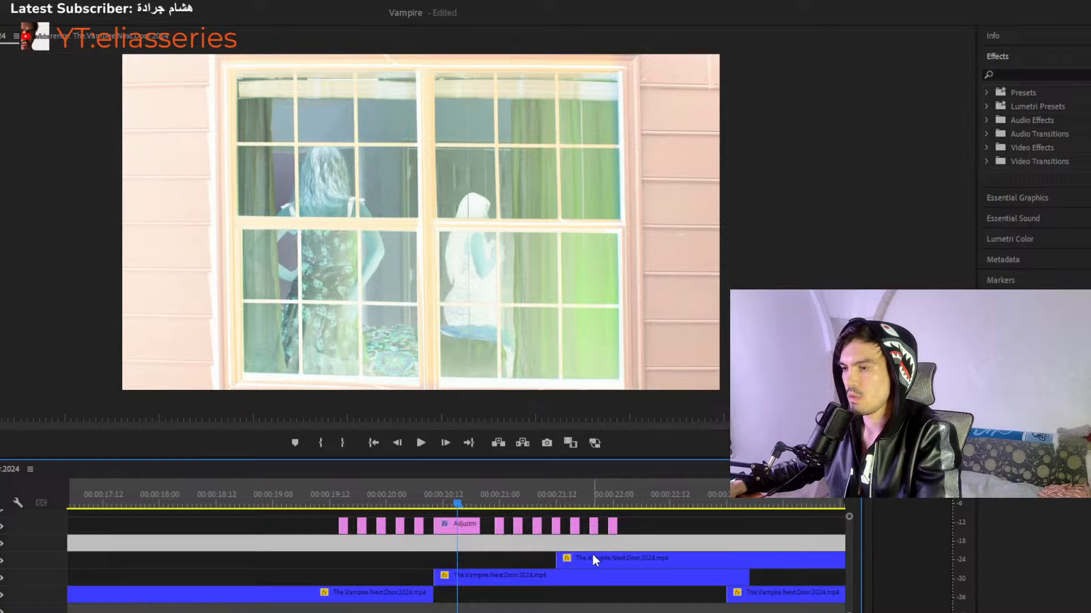
pyautogui.moveTo(495, 498); pyautogui.dragTo(524, 500)
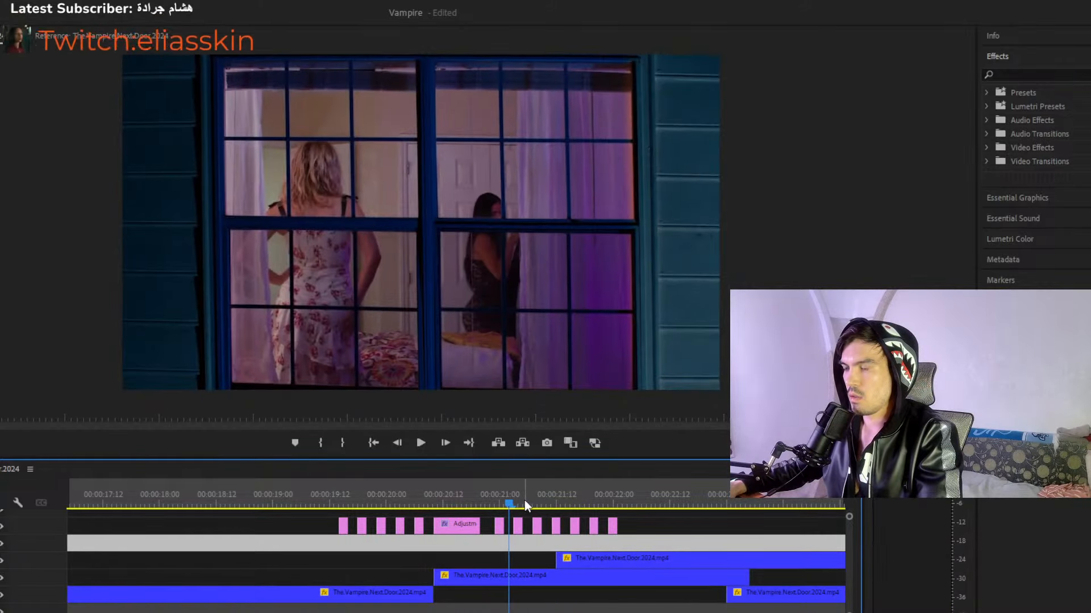
pyautogui.press('space')
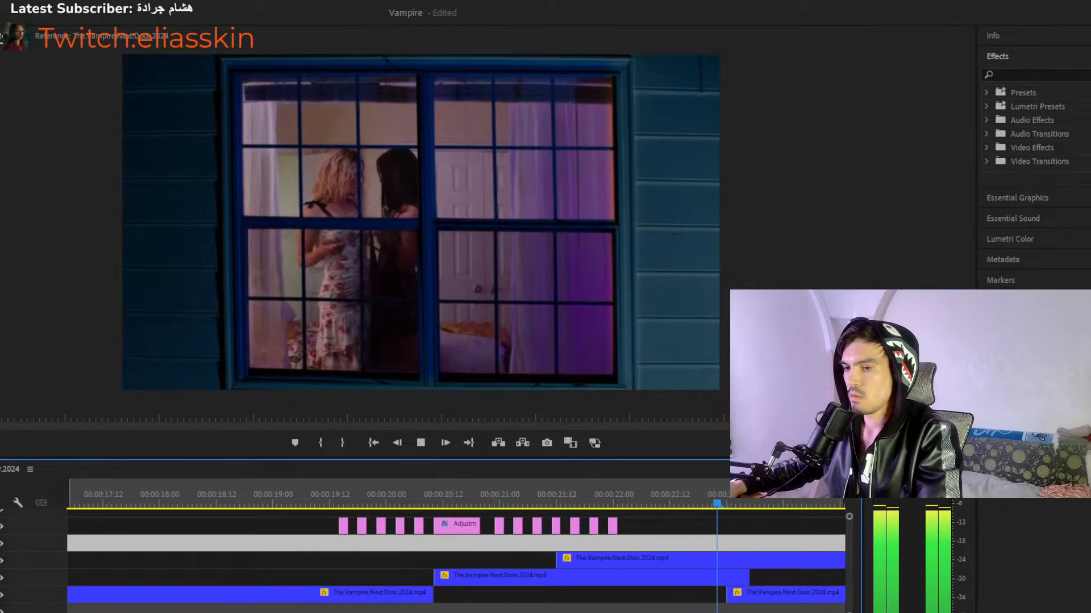
pyautogui.press('-')
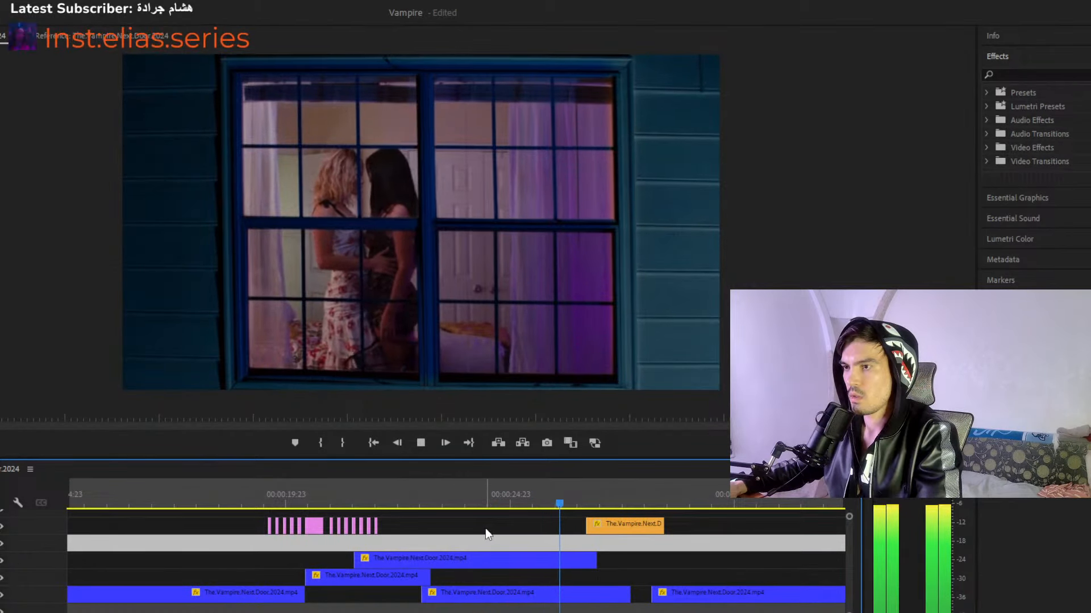
pyautogui.press('space')
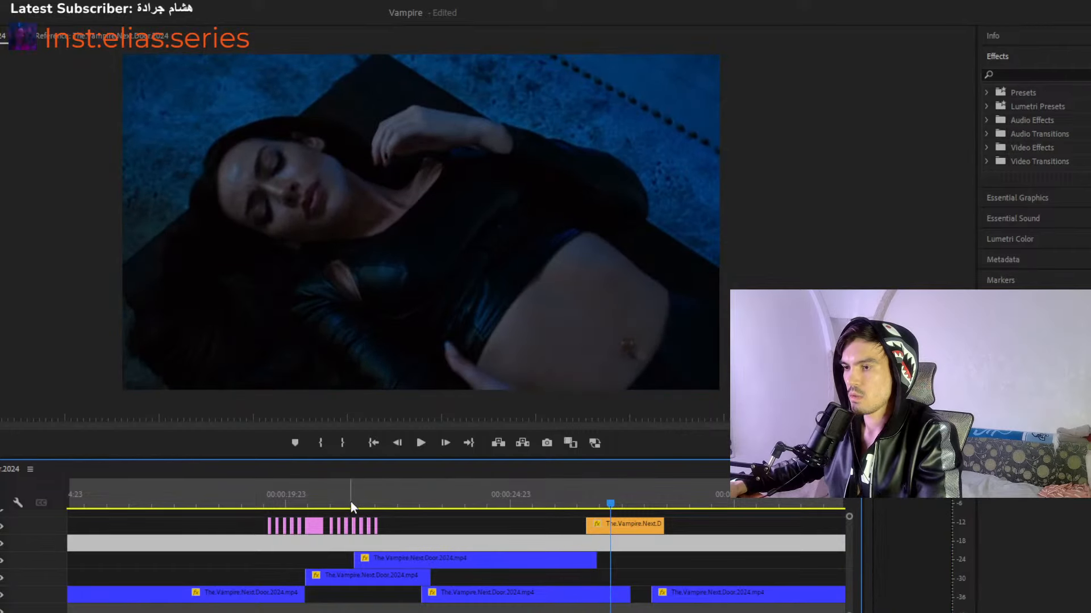
# Move the upper window clip to start at about 00:00:21:13, where the adjustment-layer flash ends, and play across the cut.
pyautogui.click(350, 502)
pyautogui.click(227, 565)
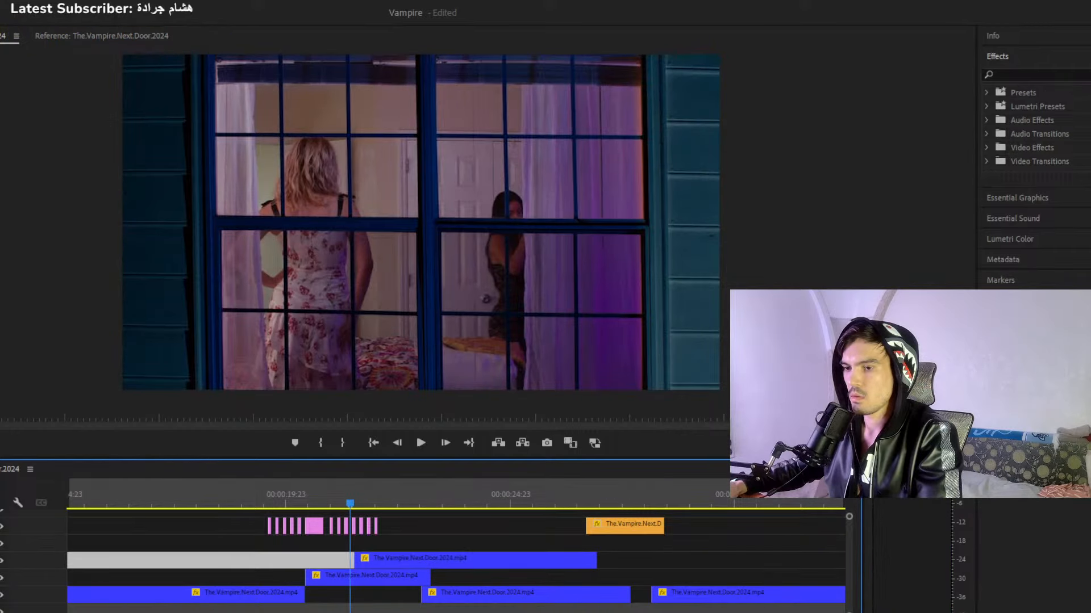
pyautogui.press('=')
pyautogui.press('=')
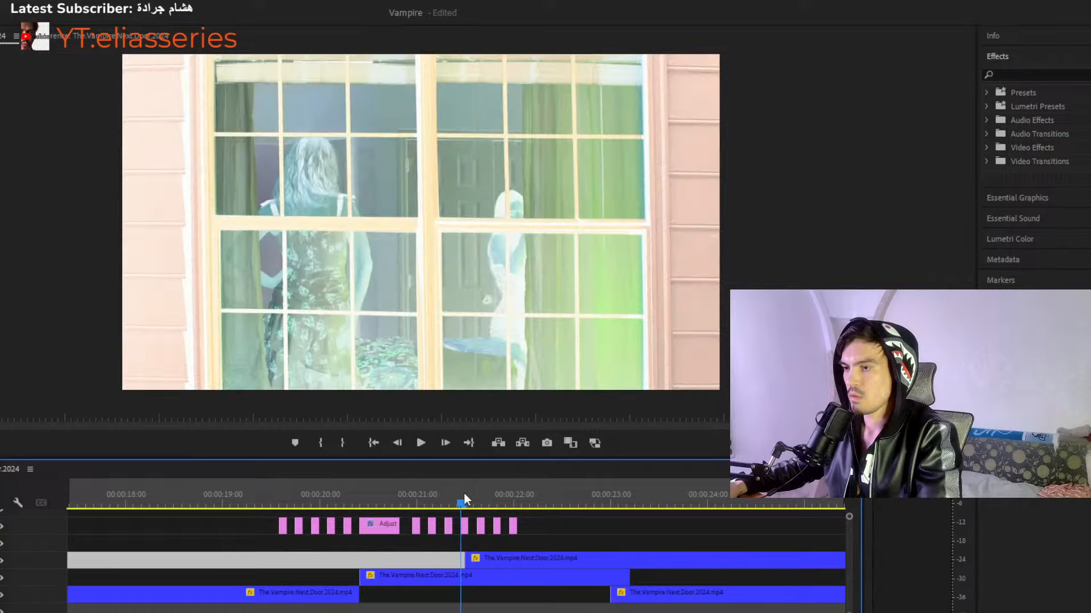
pyautogui.click(398, 503)
pyautogui.moveTo(400, 502); pyautogui.dragTo(470, 510)
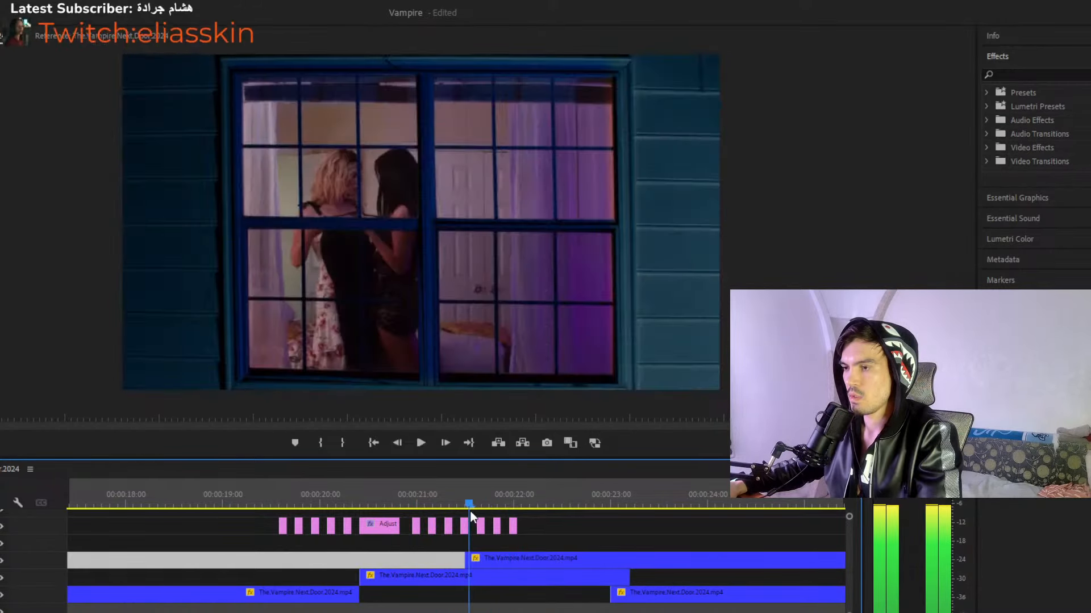
pyautogui.press('=')
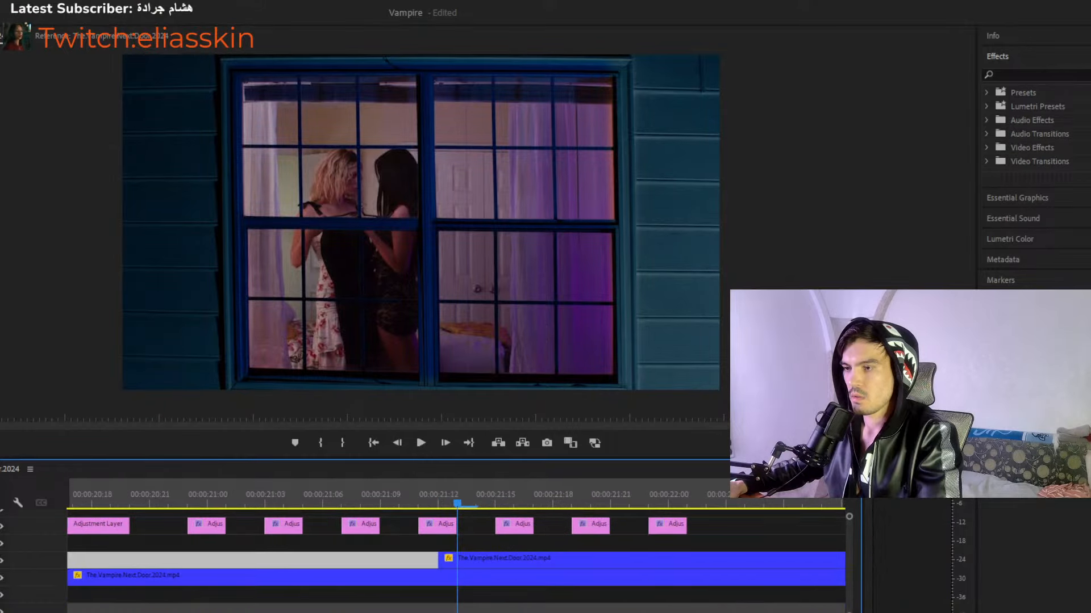
pyautogui.moveTo(469, 557); pyautogui.dragTo(488, 557)
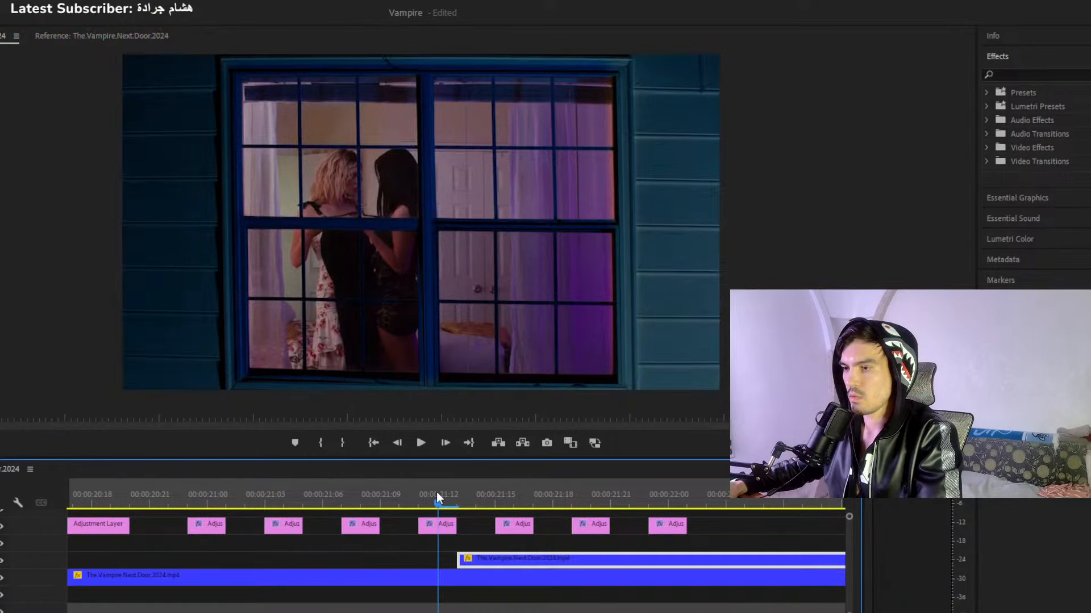
pyautogui.click(169, 493)
pyautogui.press('space')
pyautogui.press('space')
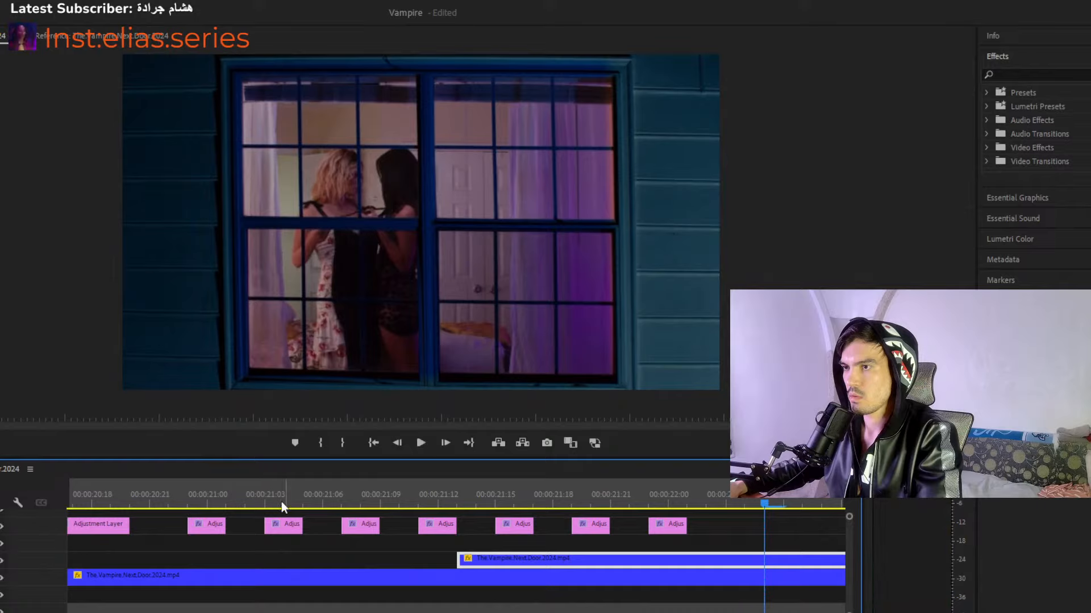
# Move the upper window clip two frames earlier to start at about 00:00:21:11 and play from about 00:00:20:22.
pyautogui.moveTo(493, 557); pyautogui.dragTo(454, 558)
pyautogui.click(168, 482)
pyautogui.press('space')
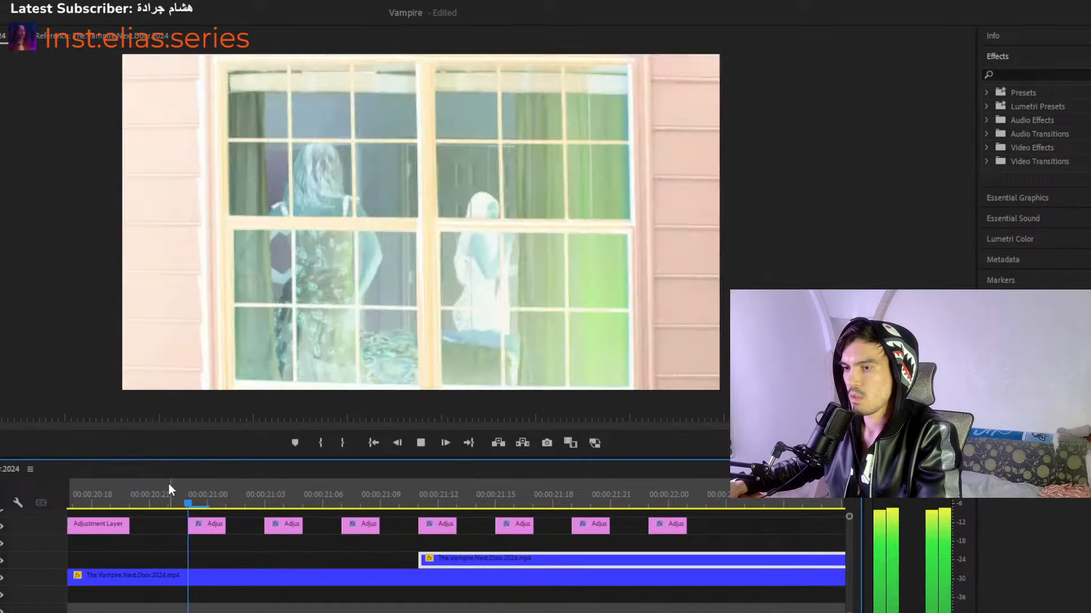
pyautogui.press('space')
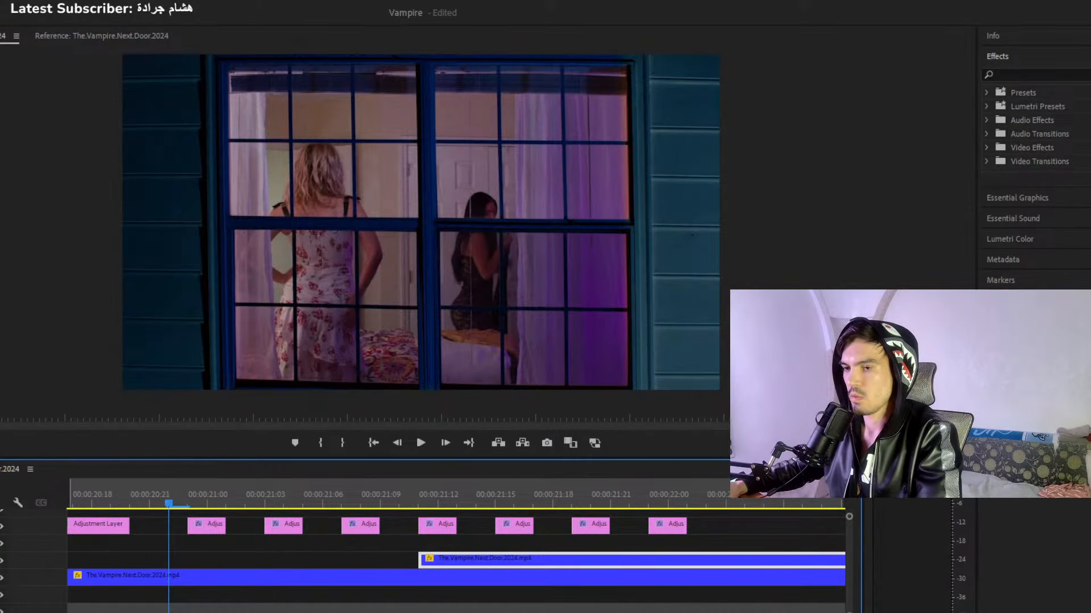
# Shift the start of the upper window clip frame by frame to the flash's end at about 00:00:21:13.
pyautogui.press('-')
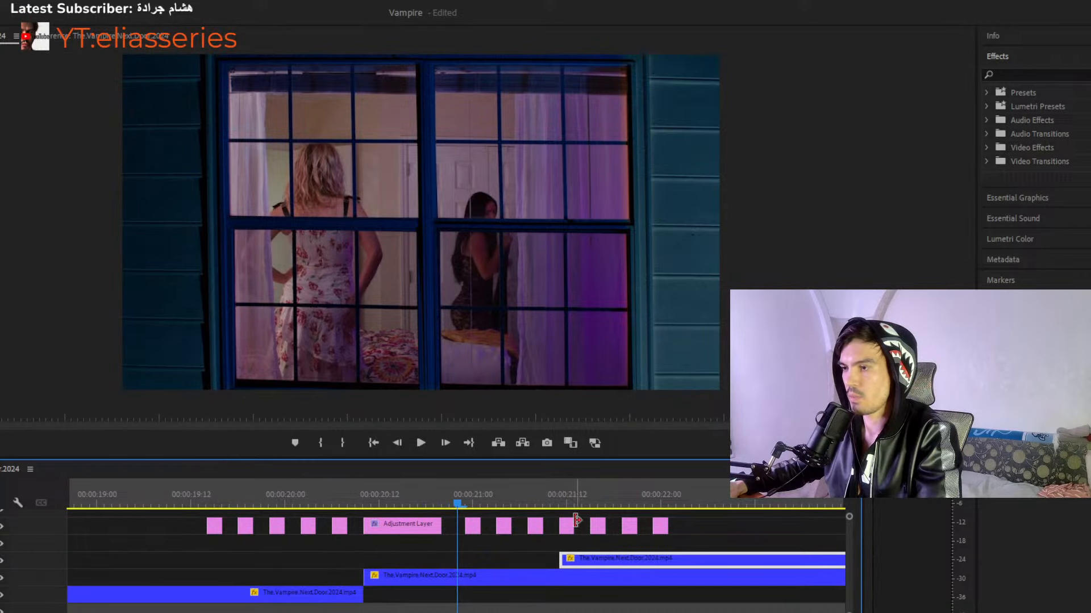
pyautogui.click(561, 503)
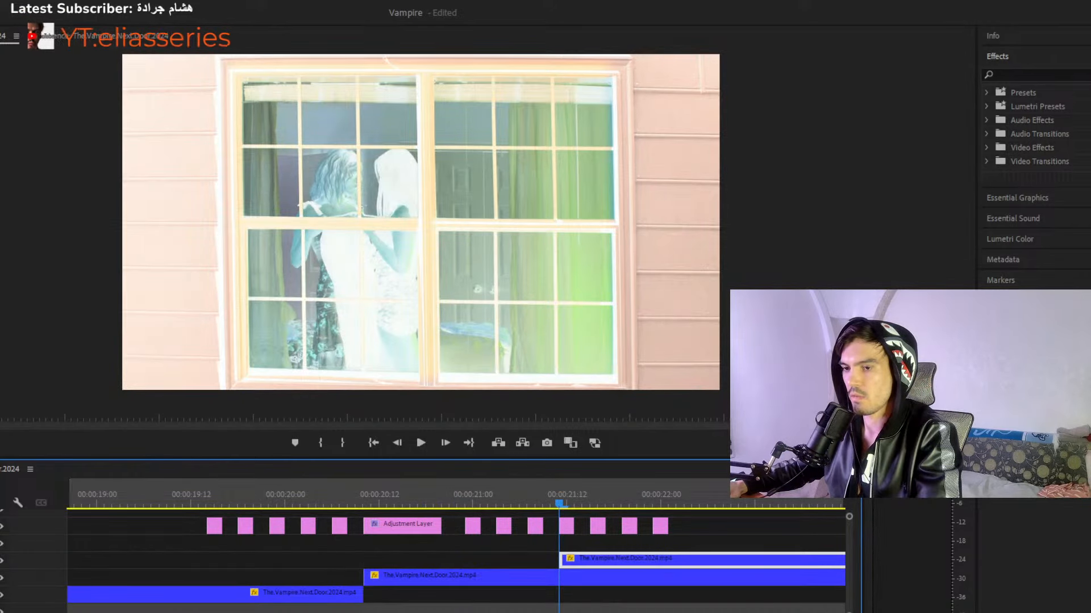
pyautogui.press('=')
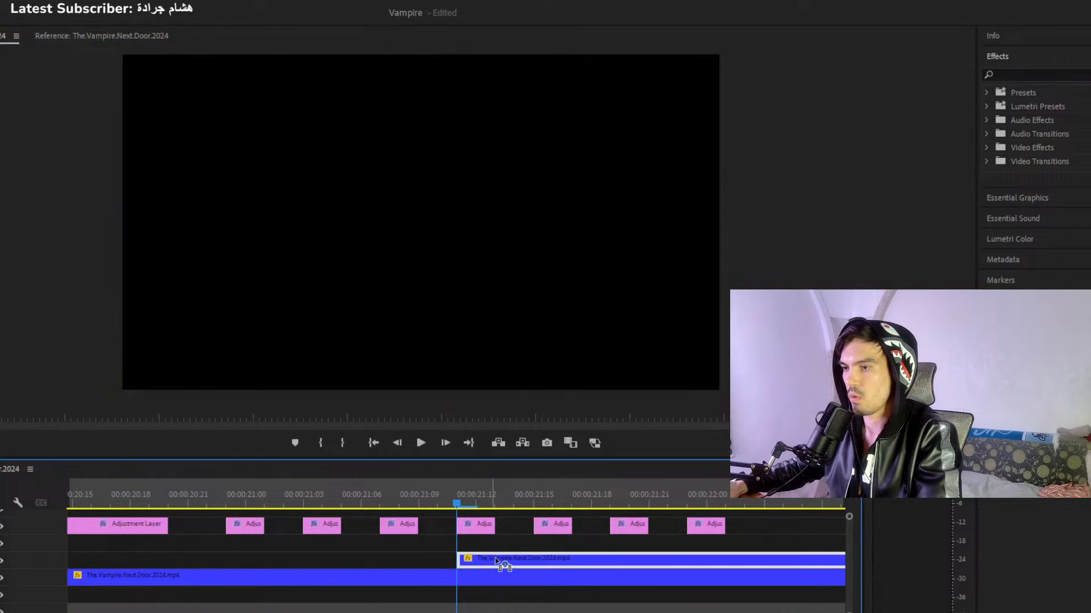
pyautogui.moveTo(484, 560); pyautogui.dragTo(502, 556)
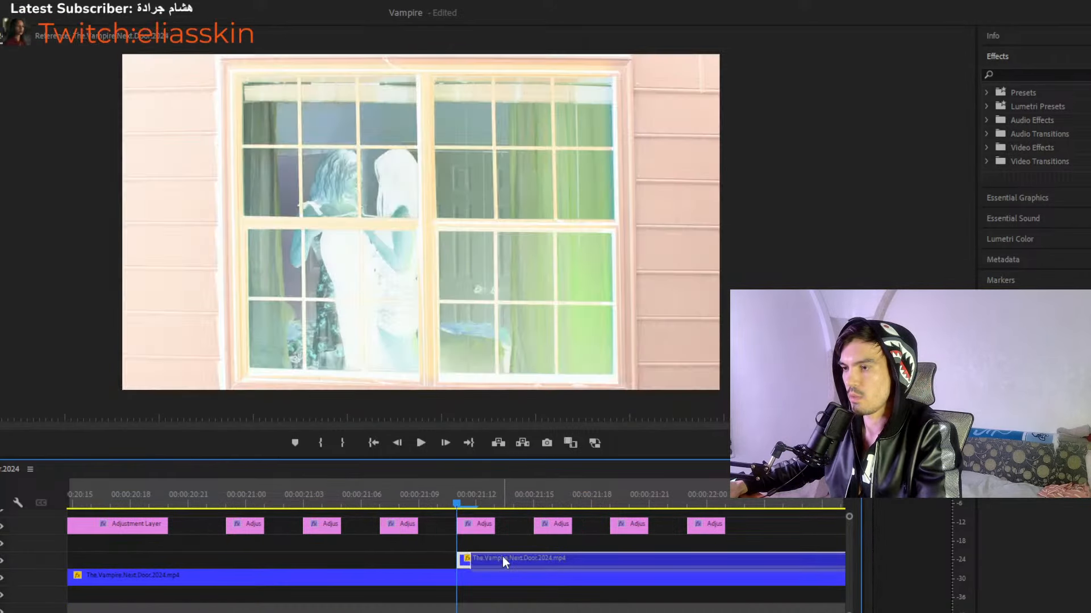
pyautogui.click(475, 496)
pyautogui.click(491, 500)
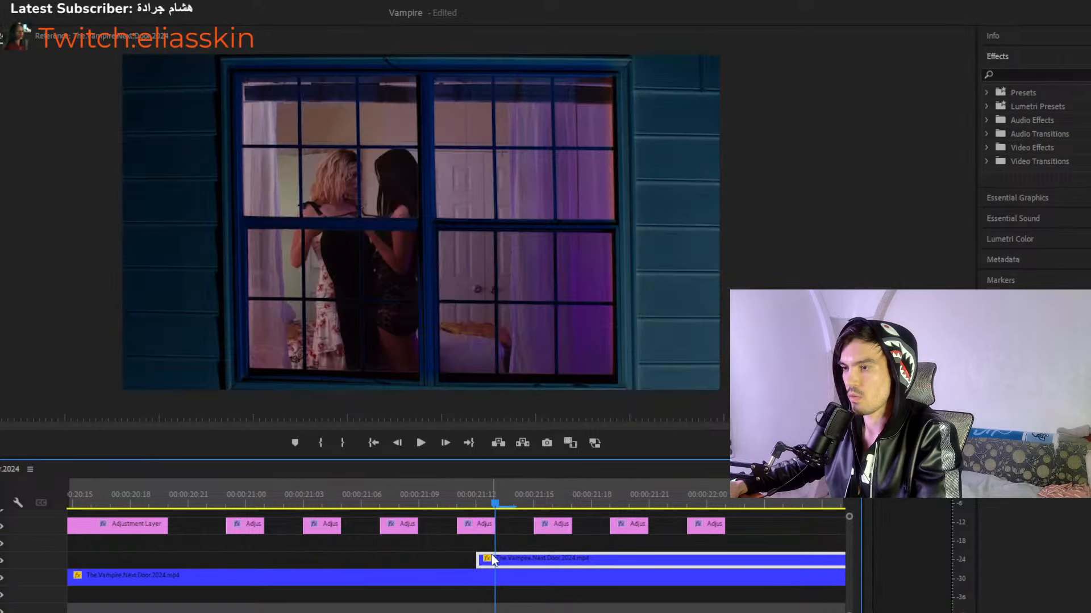
pyautogui.hotkey('ctrl', 'k')
pyautogui.press('Delete')
pyautogui.click(511, 559)
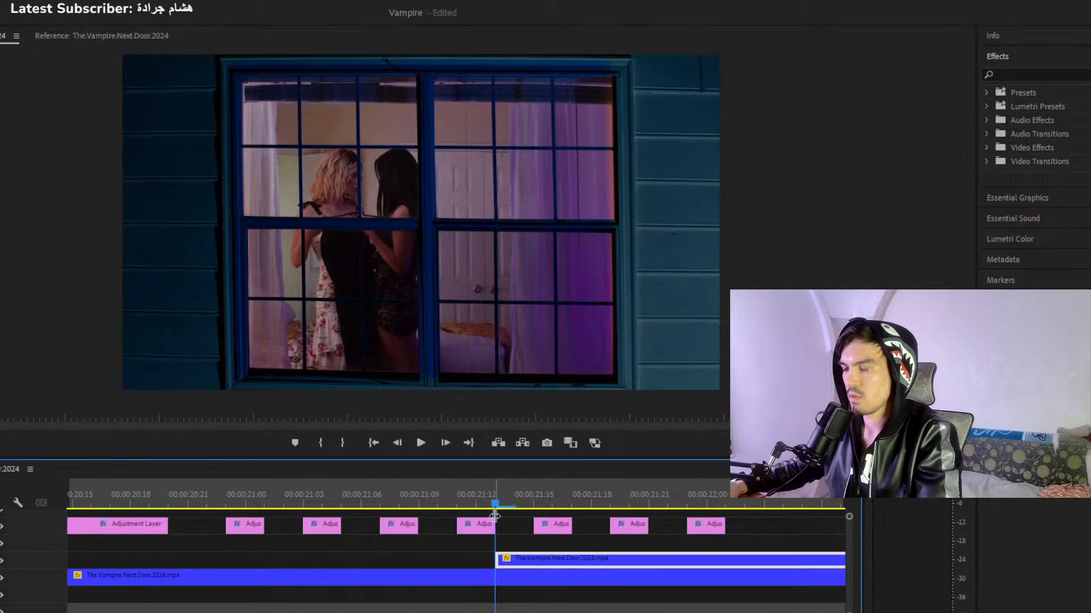
# Align the upper window clip's start with the flash's beginning at about 00:00:21:11, and go to about 00:00:20:11.
pyautogui.click(459, 499)
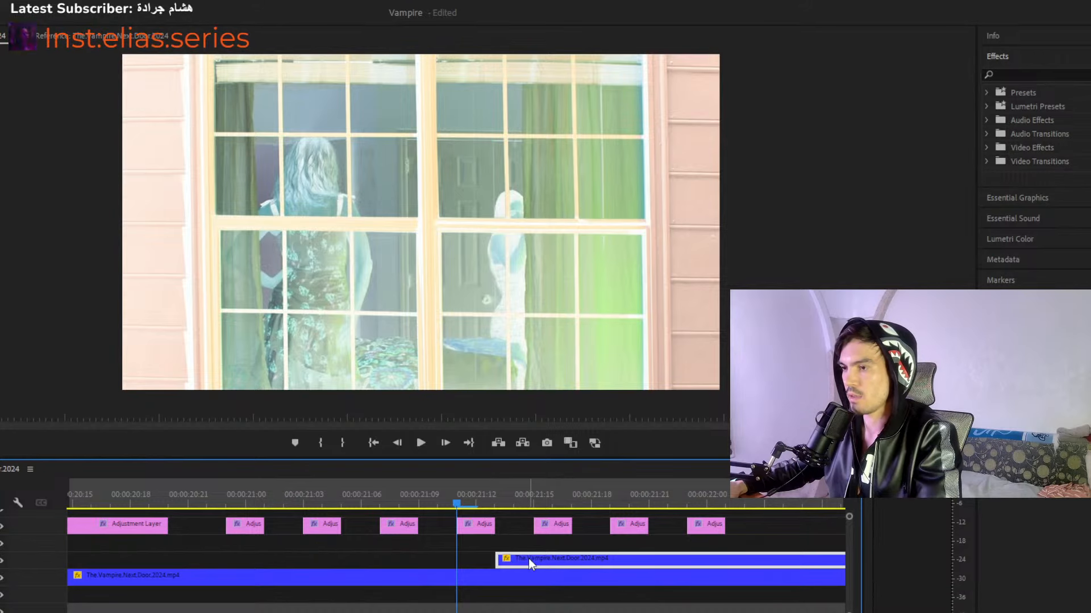
pyautogui.moveTo(528, 558); pyautogui.dragTo(489, 558)
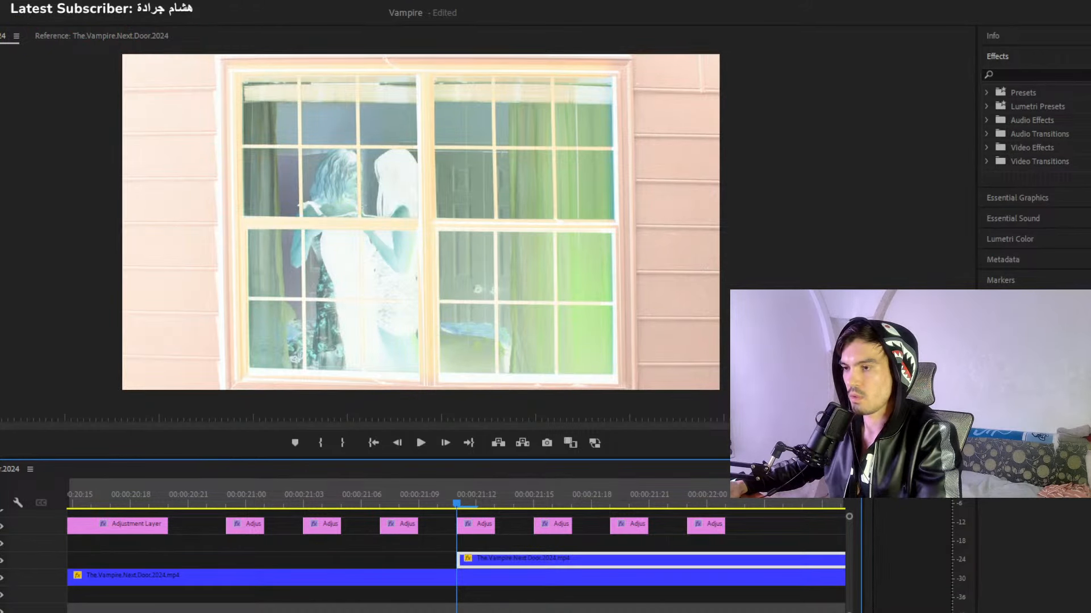
pyautogui.scroll(-5, 297, 540)
pyautogui.click(296, 500)
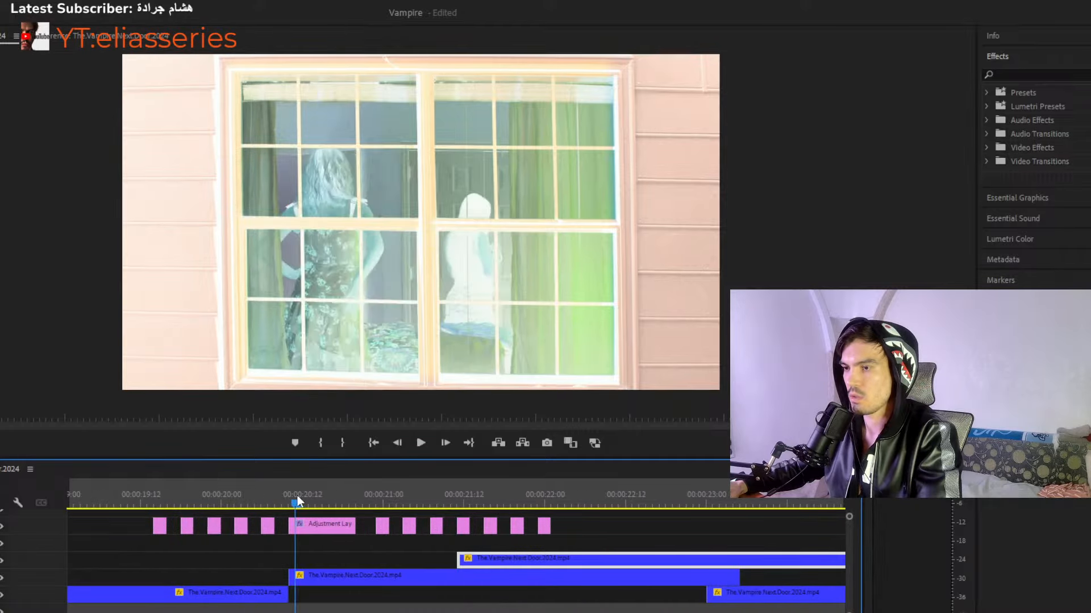
# Move the upper window clip one frame later to start at about 00:00:21:12, and play across the cut.
pyautogui.press('space')
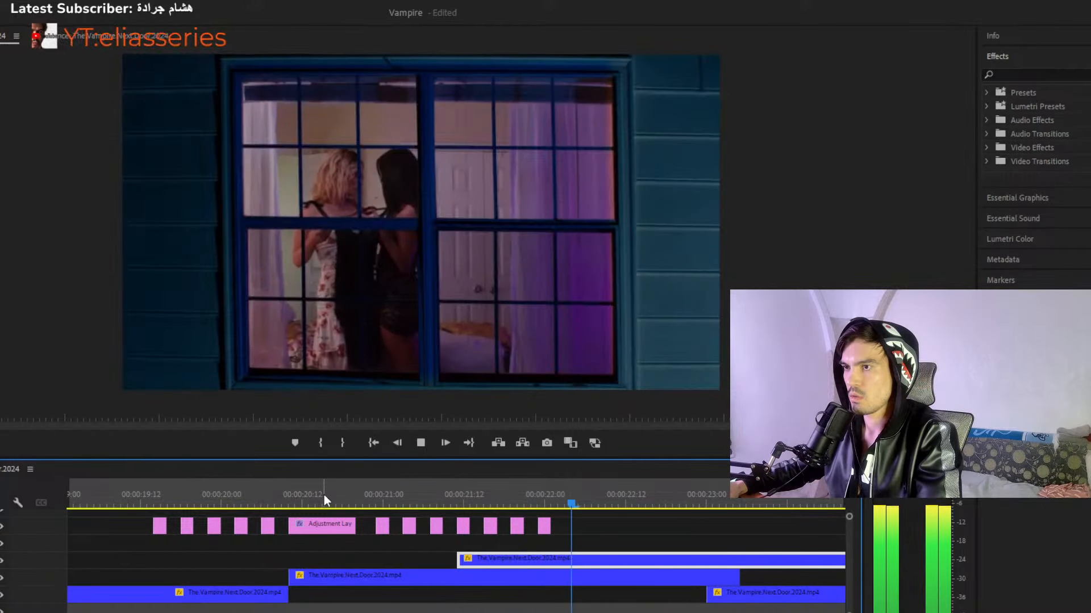
pyautogui.click(349, 498)
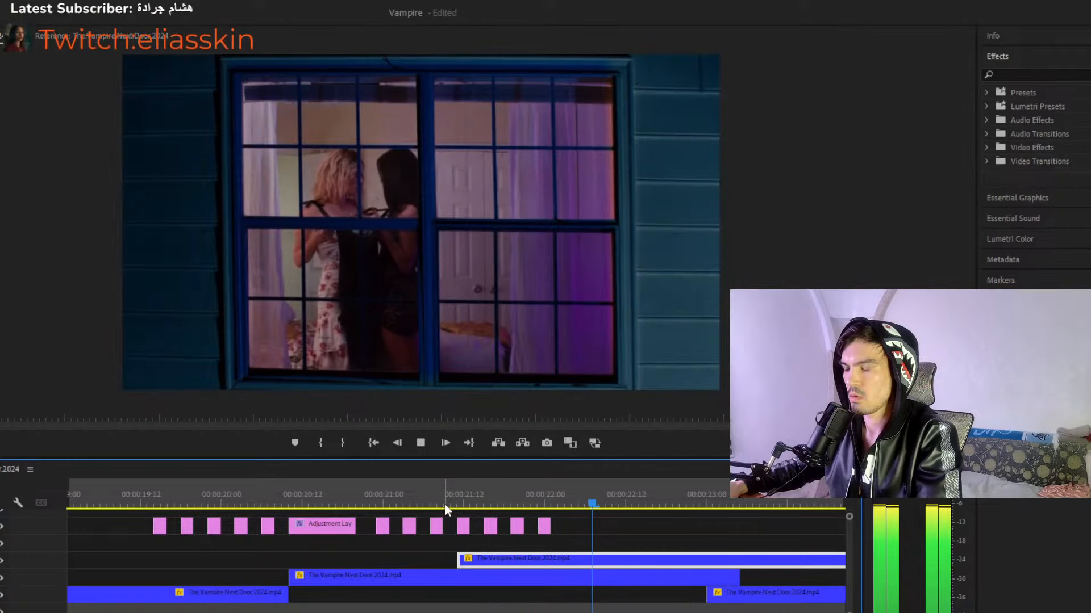
pyautogui.click(458, 502)
pyautogui.press('=')
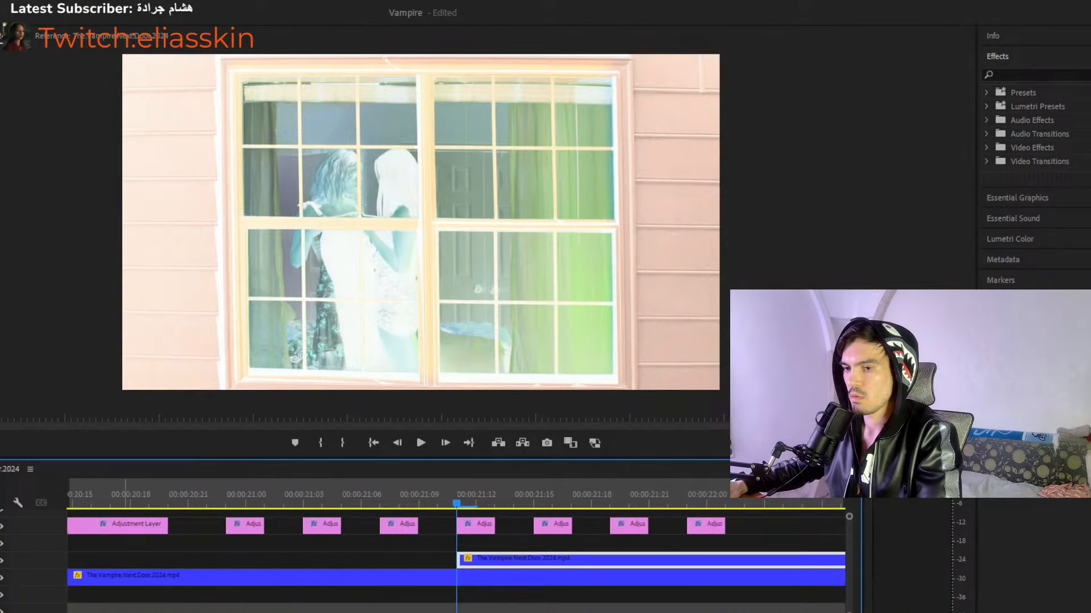
pyautogui.moveTo(505, 557); pyautogui.dragTo(540, 562)
pyautogui.click(108, 498)
pyautogui.press('space')
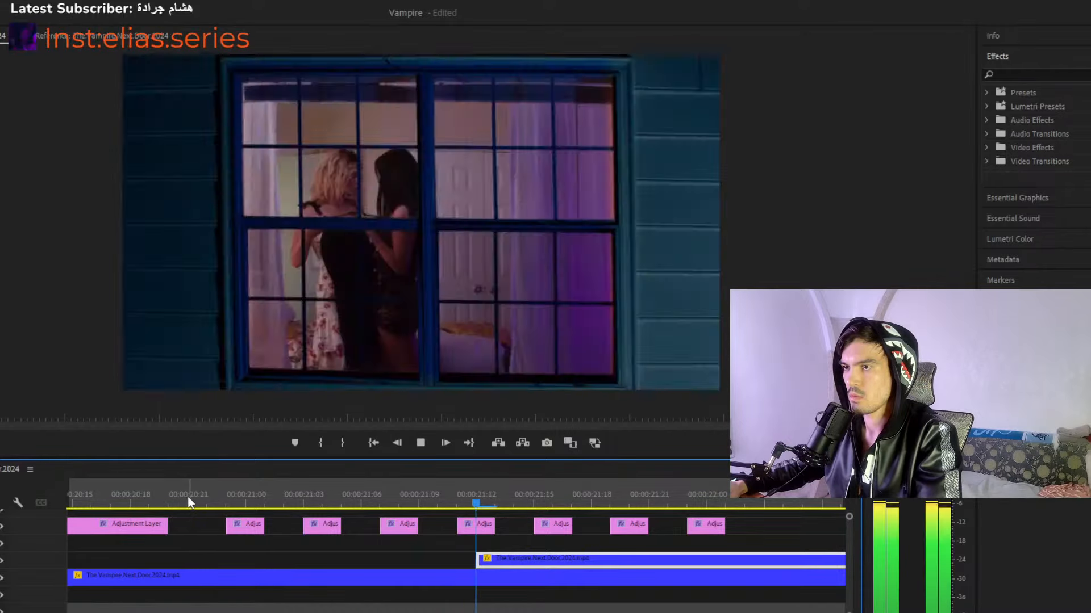
pyautogui.press('space')
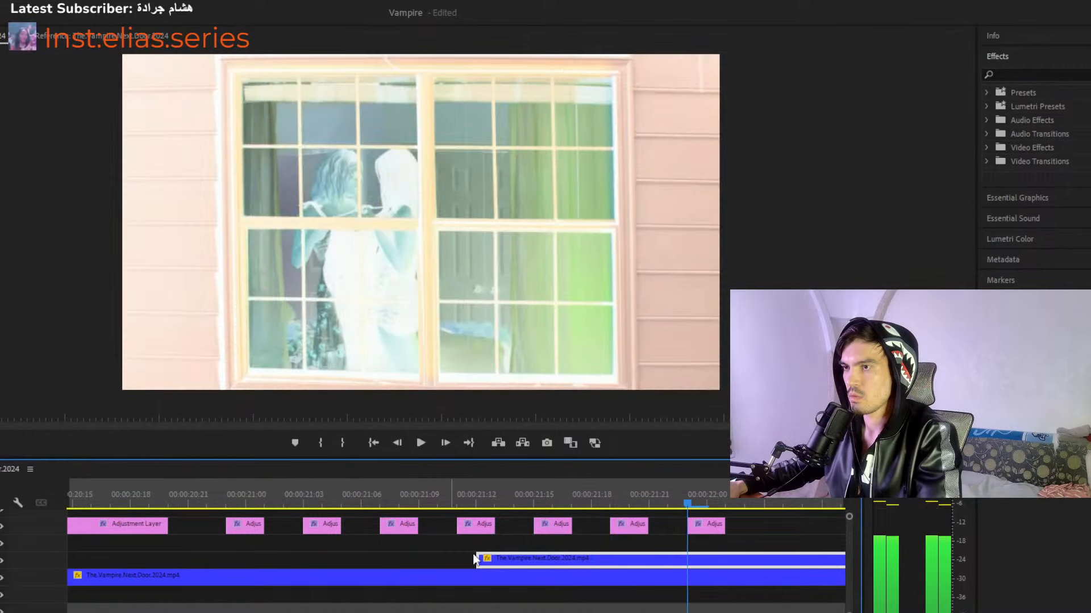
# Move the upper window clip back to the flash's beginning at about 00:00:21:11, and play from about 00:00:21:00.
pyautogui.moveTo(508, 560); pyautogui.dragTo(486, 558)
pyautogui.click(236, 486)
pyautogui.press('space')
# Move the lower-track clip starting at about 00:00:23:00 to about 00:00:49:04, ending level with the upper clip above it.
pyautogui.press('-')
pyautogui.press('-')
pyautogui.press('-')
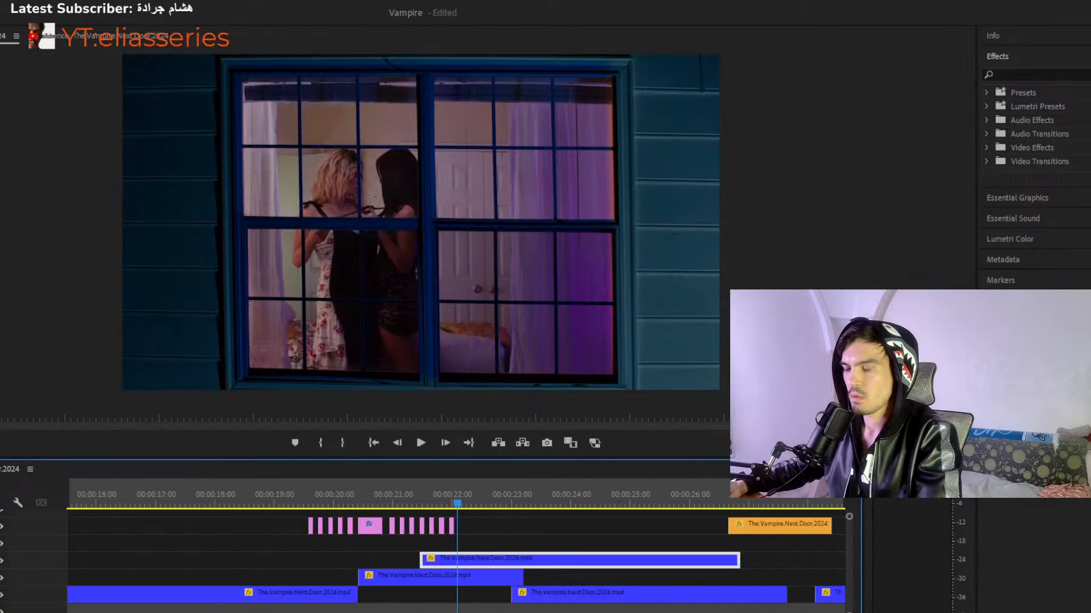
pyautogui.click(608, 492)
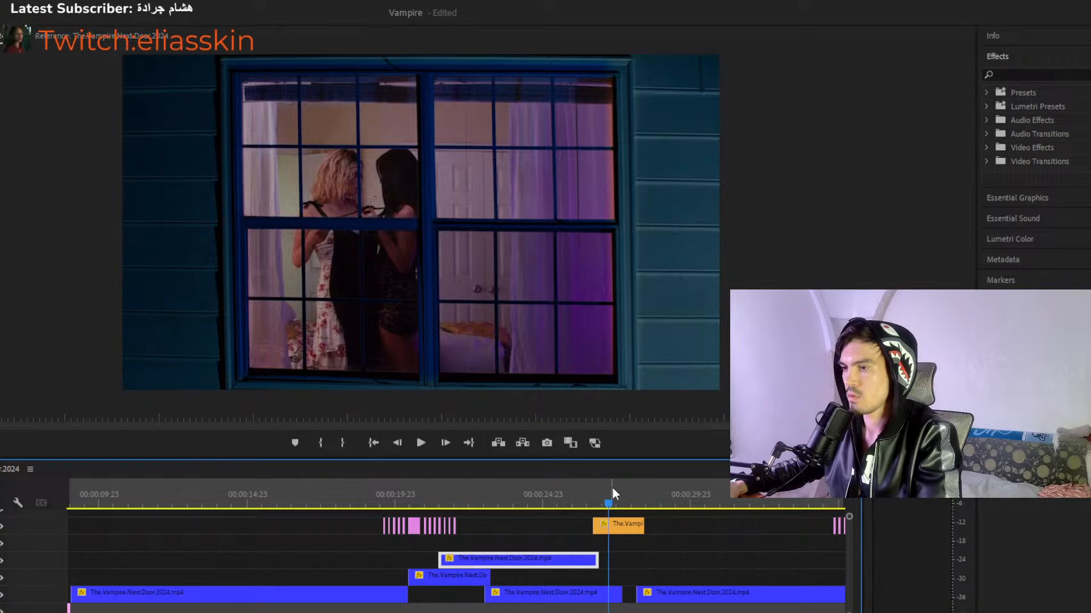
pyautogui.press('-')
pyautogui.press('-')
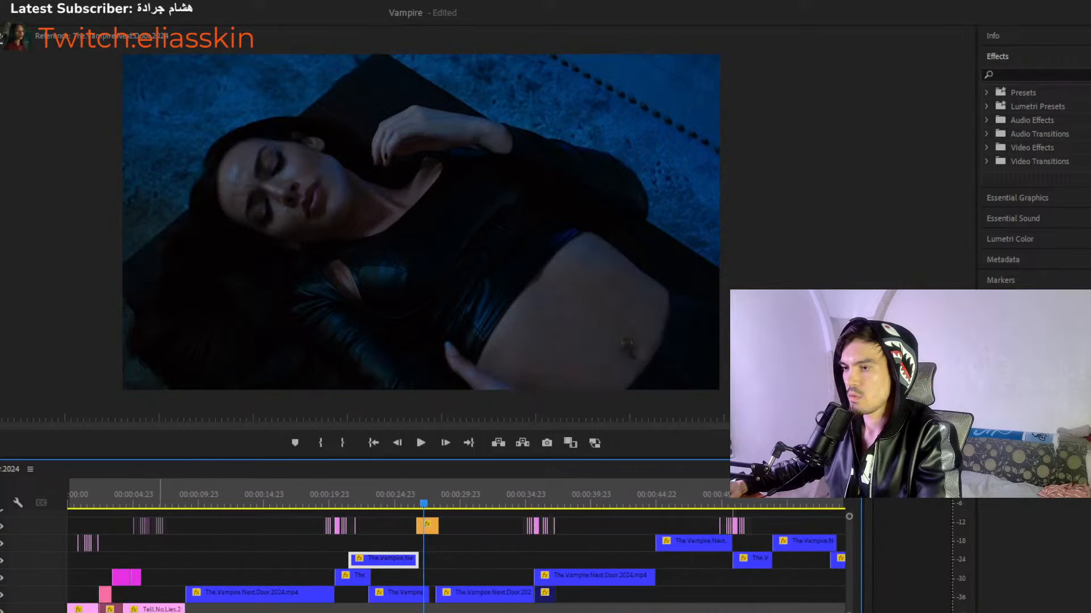
pyautogui.click(397, 594)
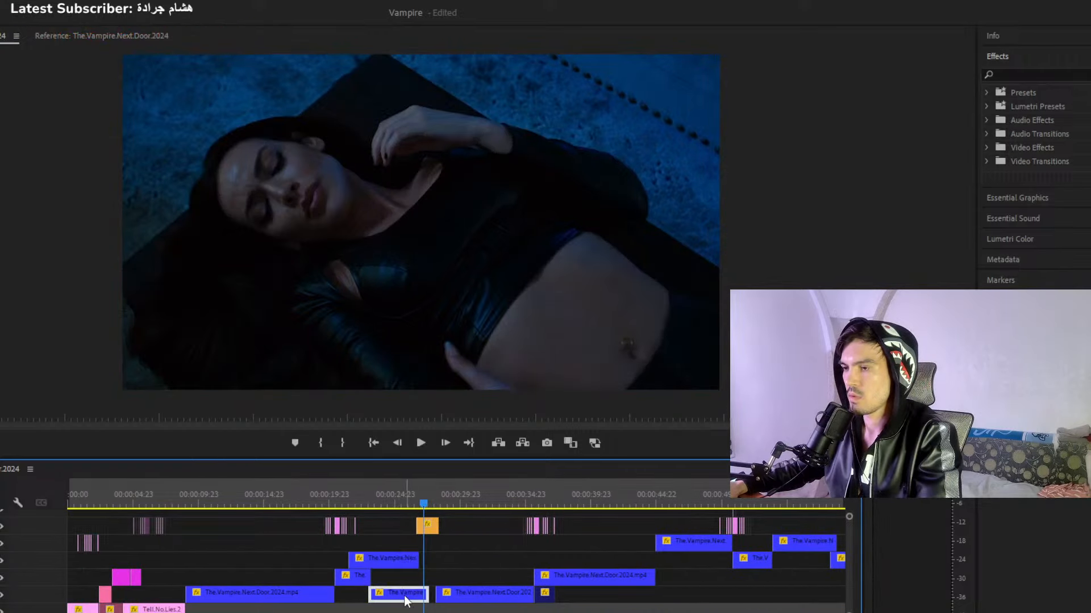
pyautogui.moveTo(405, 601); pyautogui.dragTo(747, 601)
# Go to the flashes over the lamp-lit shot and play them from about 00:00:35:00.
pyautogui.click(558, 499)
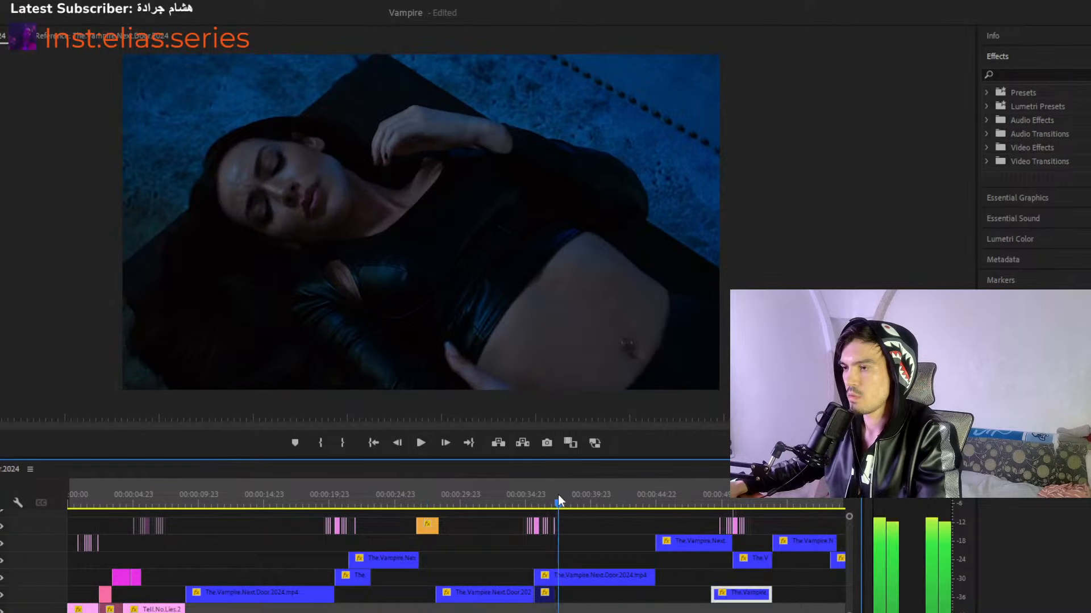
pyautogui.moveTo(558, 500); pyautogui.dragTo(527, 499)
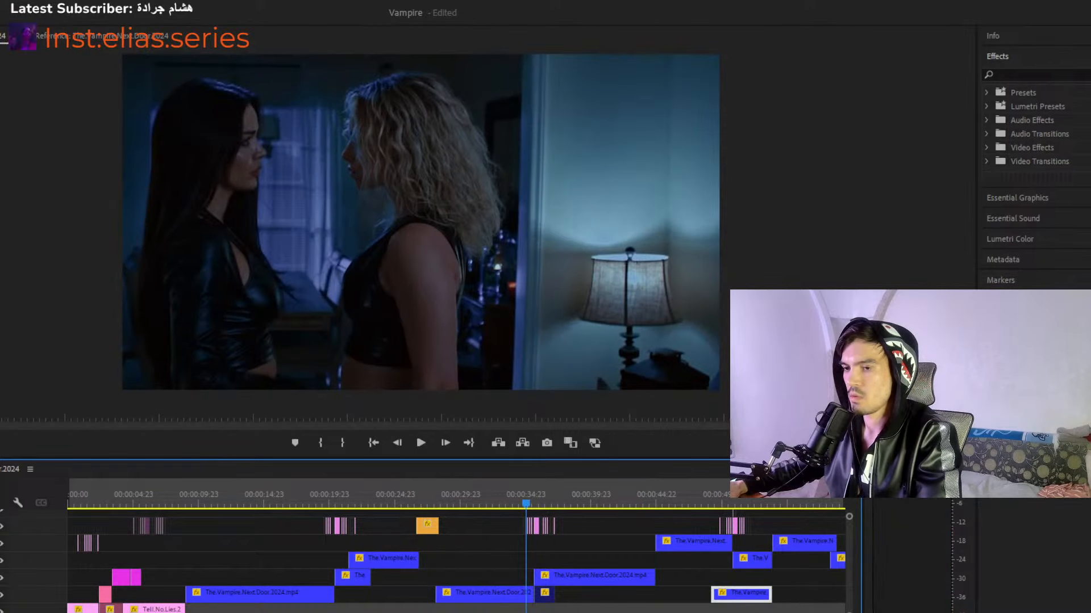
pyautogui.press('=')
pyautogui.press('=')
pyautogui.press('=')
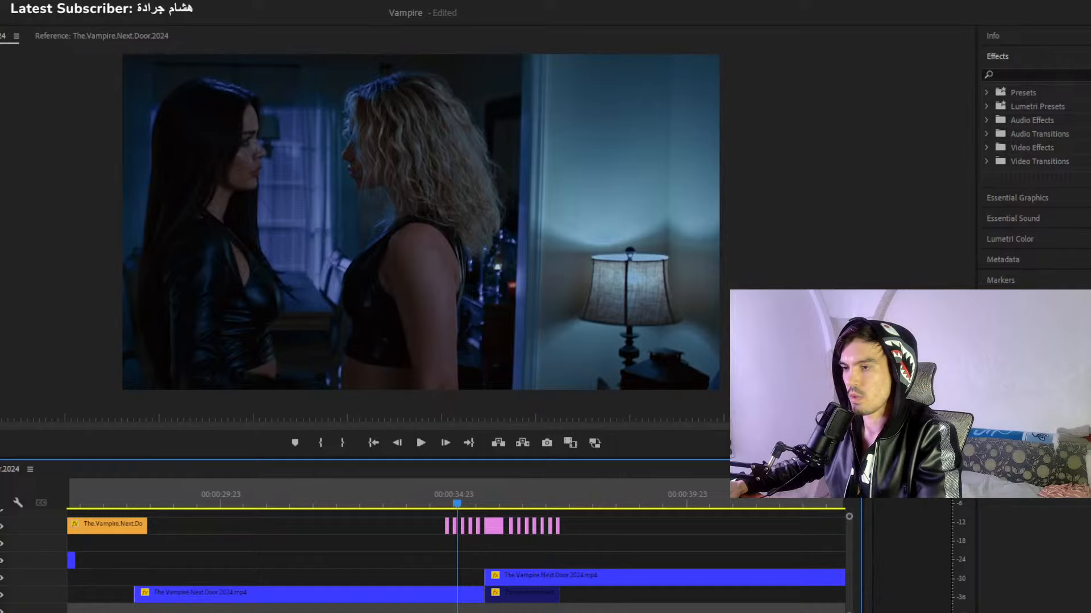
pyautogui.press('=')
pyautogui.press('=')
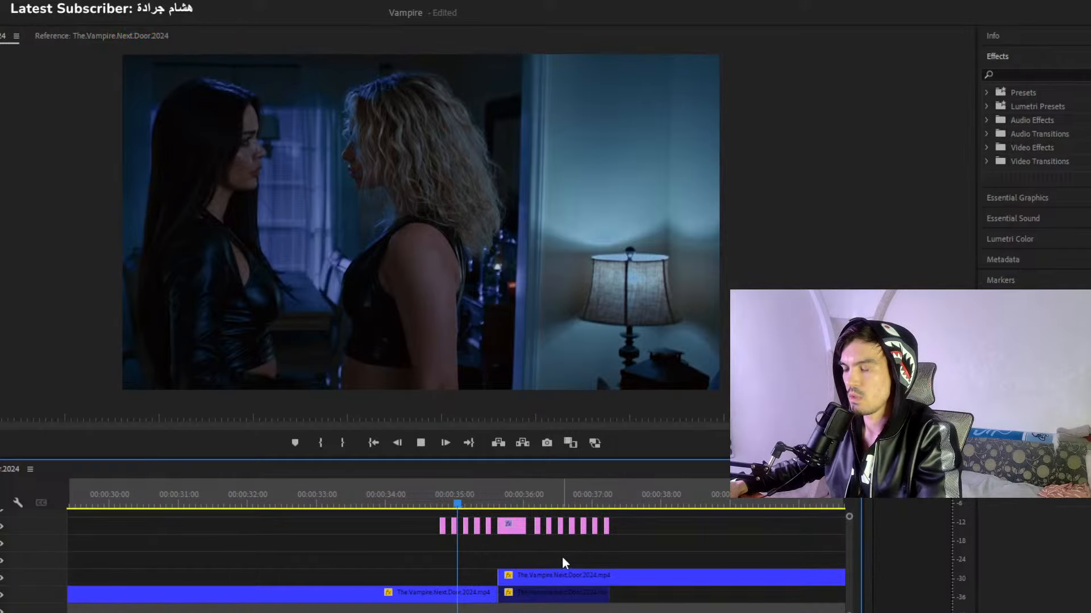
pyautogui.press('space')
pyautogui.press('space')
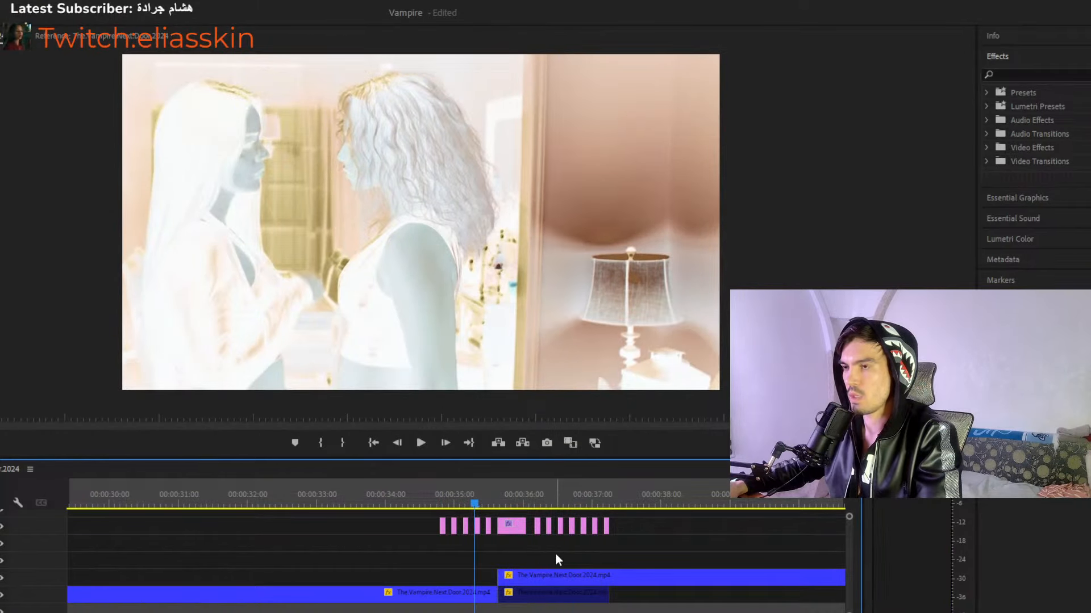
# Check the clip and the long adjustment layer at the 00:00:35:15 cut, and play across it from about 00:00:34:14.
pyautogui.click(565, 556)
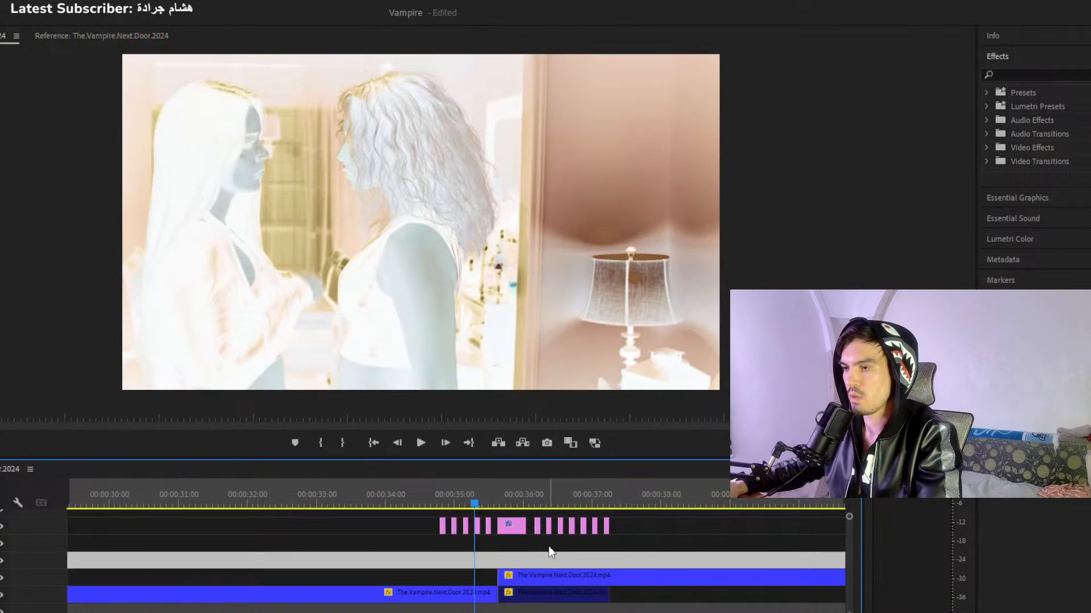
pyautogui.click(498, 502)
pyautogui.click(521, 578)
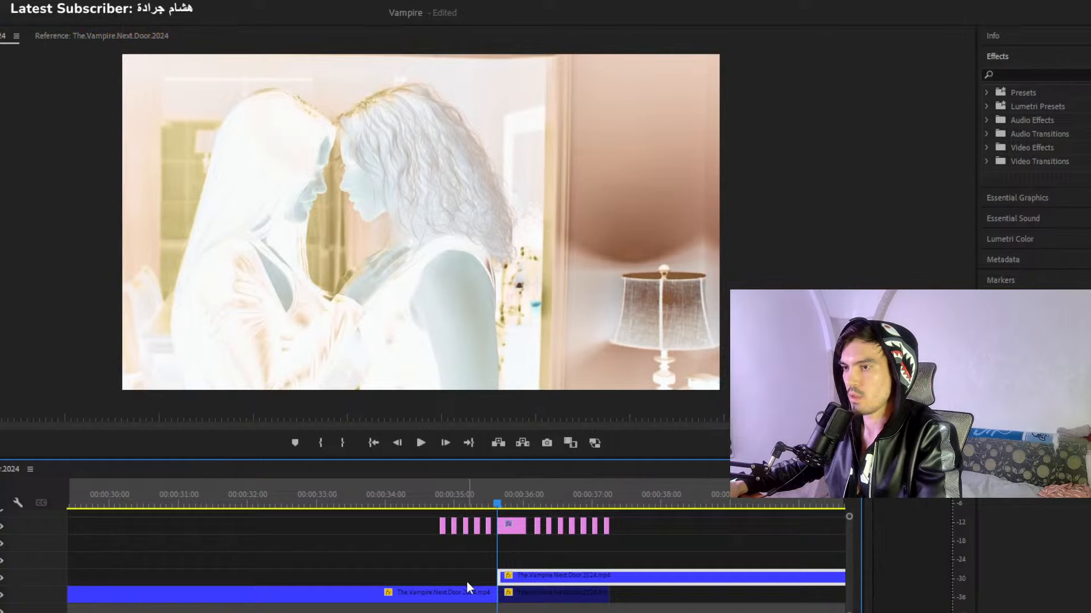
pyautogui.click(502, 527)
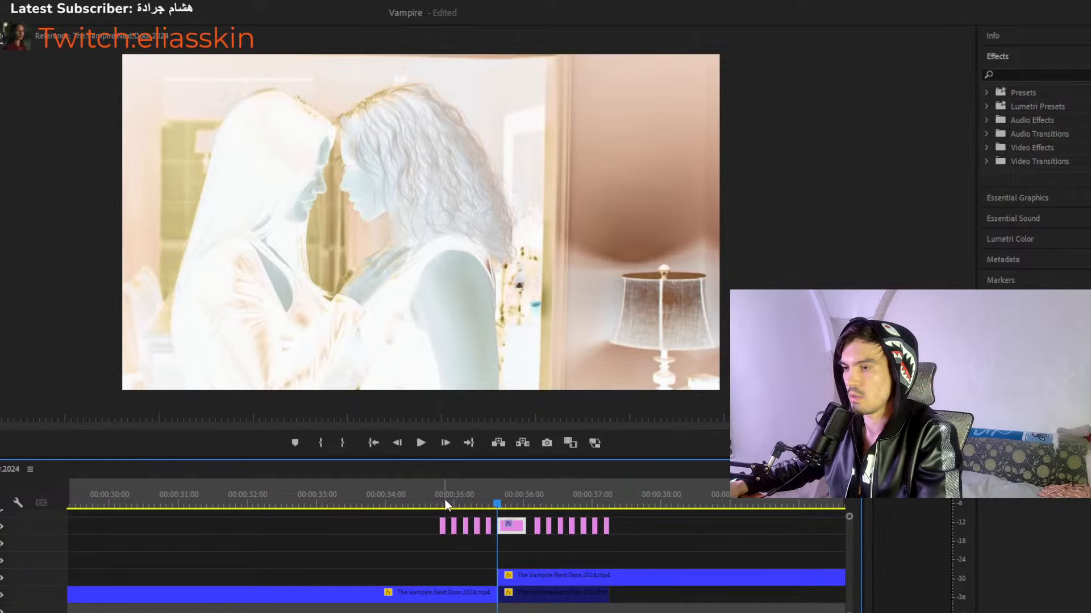
pyautogui.click(426, 499)
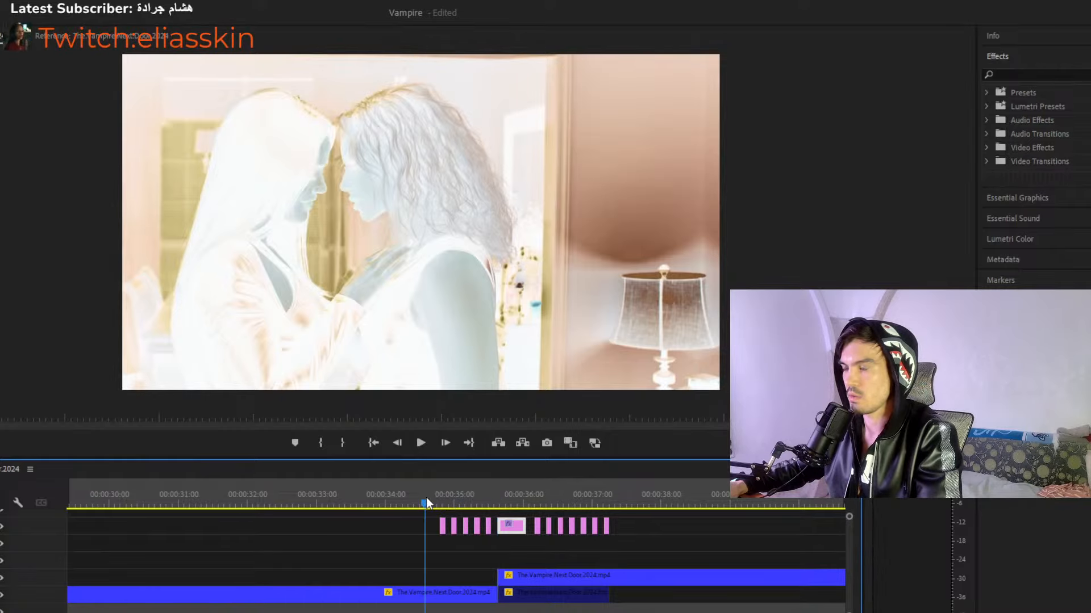
pyautogui.press('space')
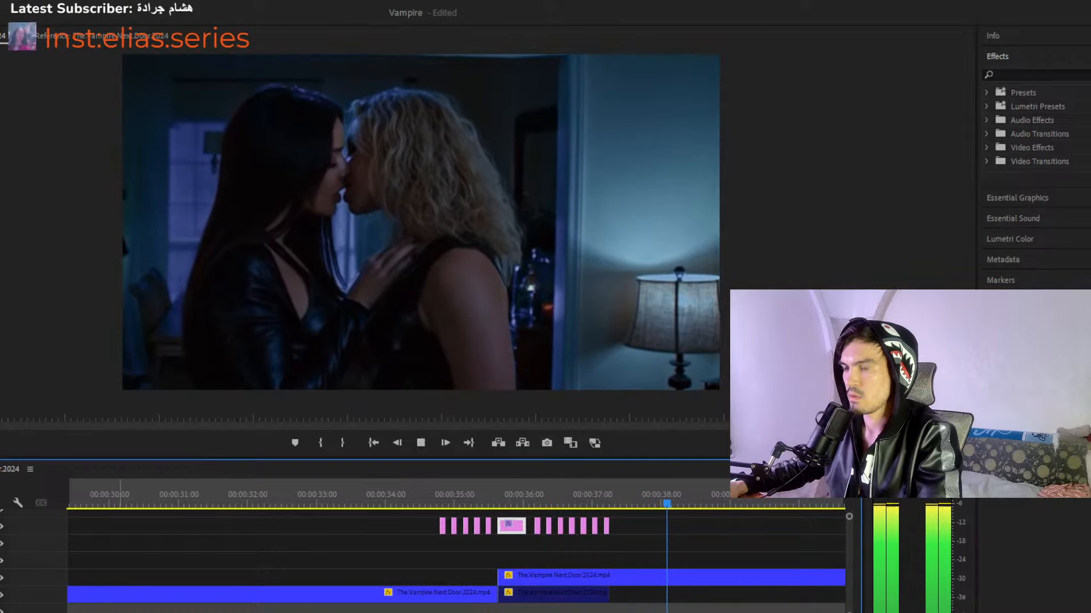
pyautogui.scroll(-5, 161, 539)
pyautogui.press('space')
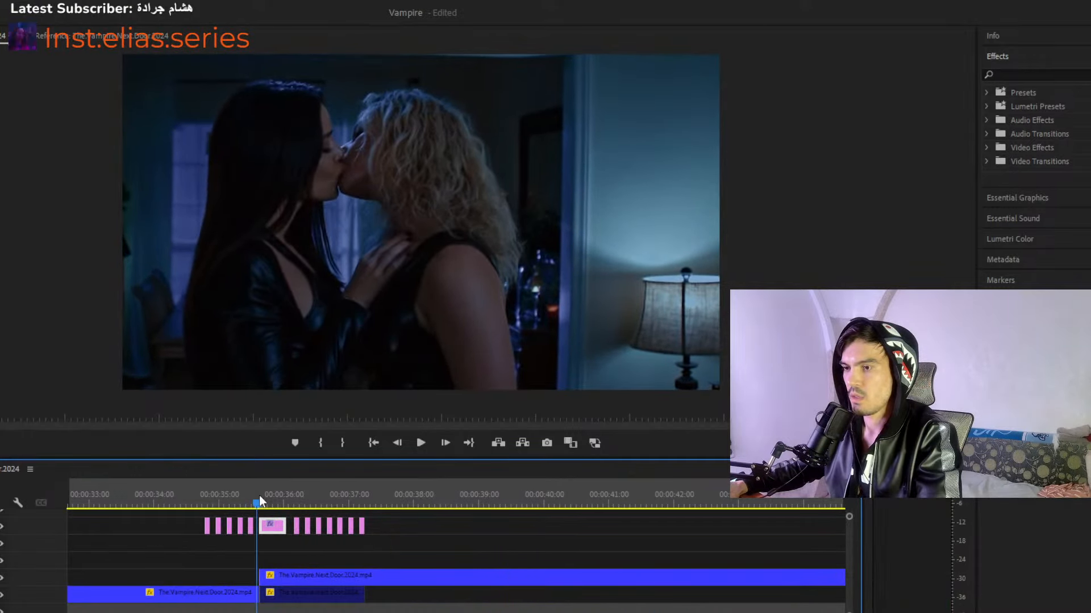
# Step frame by frame onto the cut at about 00:00:35:15, and replay the flashes from about 00:00:34:21.
pyautogui.click(258, 502)
pyautogui.press('=')
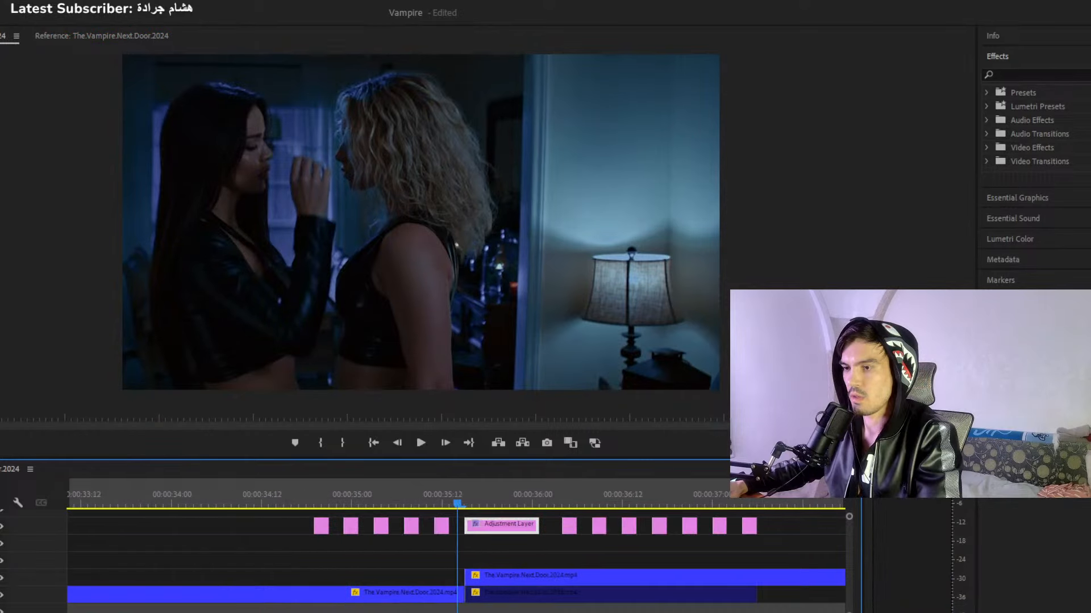
pyautogui.press('Right')
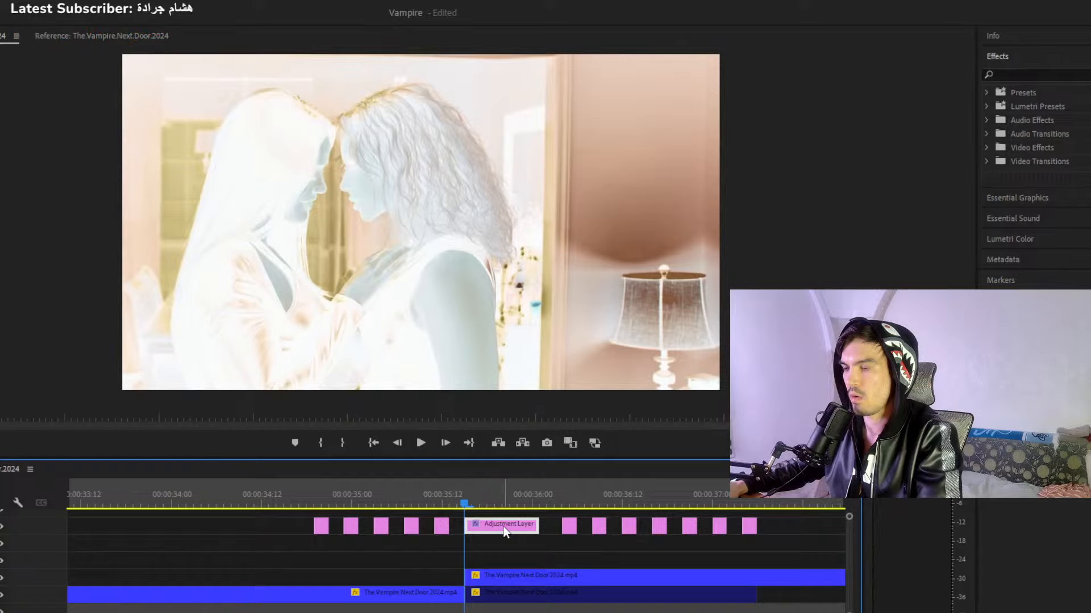
pyautogui.press('space')
pyautogui.click(333, 497)
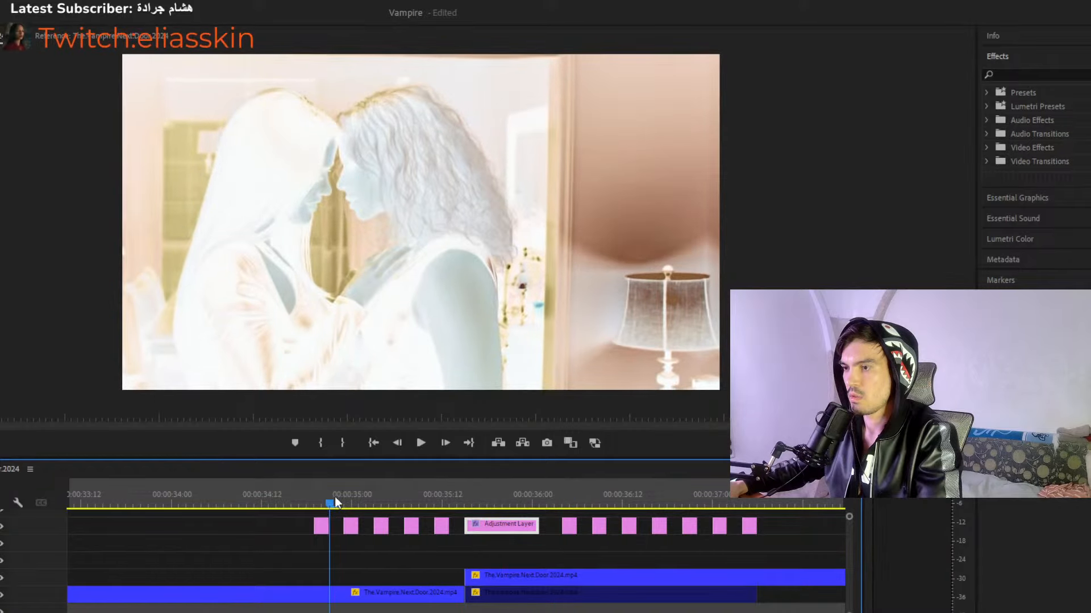
pyautogui.press('space')
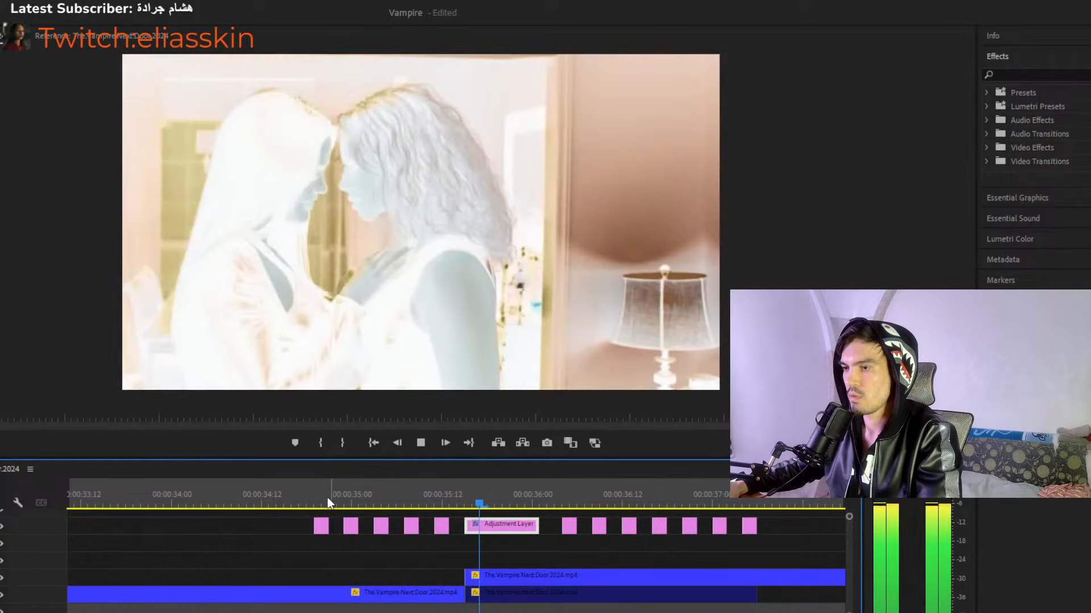
pyautogui.press('space')
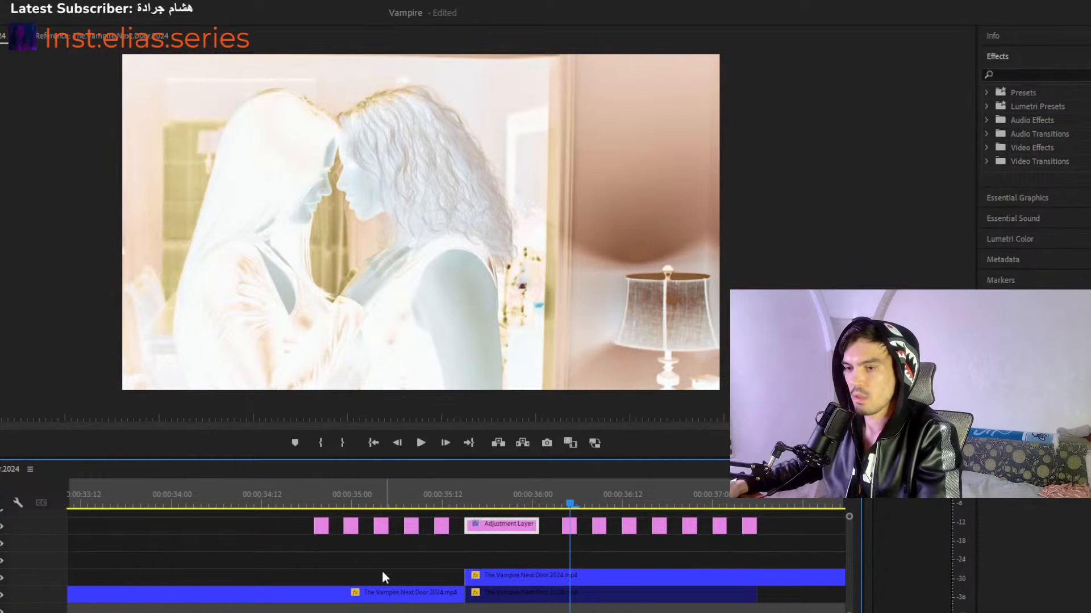
# Play the end of the long flash from about 00:00:35:18, within the wider sequence.
pyautogui.press('-')
pyautogui.press('-')
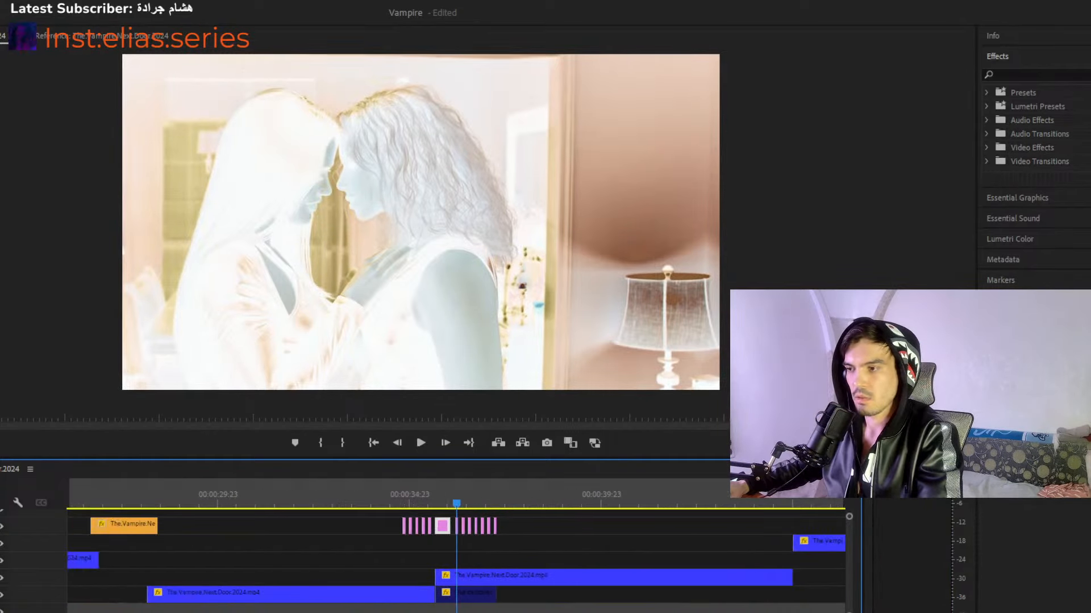
pyautogui.press('=')
pyautogui.press('-')
pyautogui.press('-')
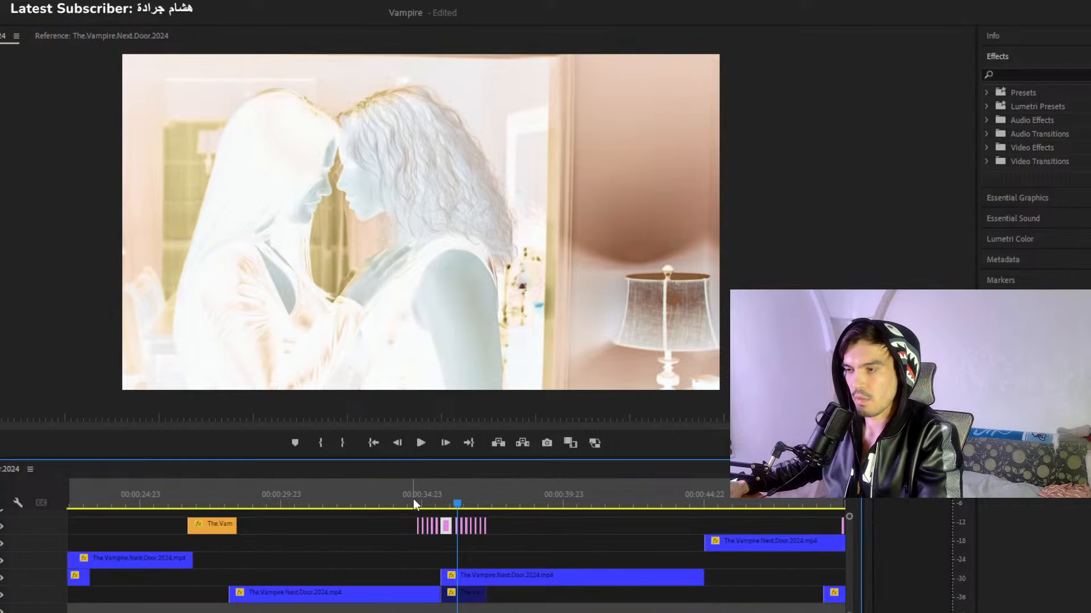
pyautogui.click(443, 497)
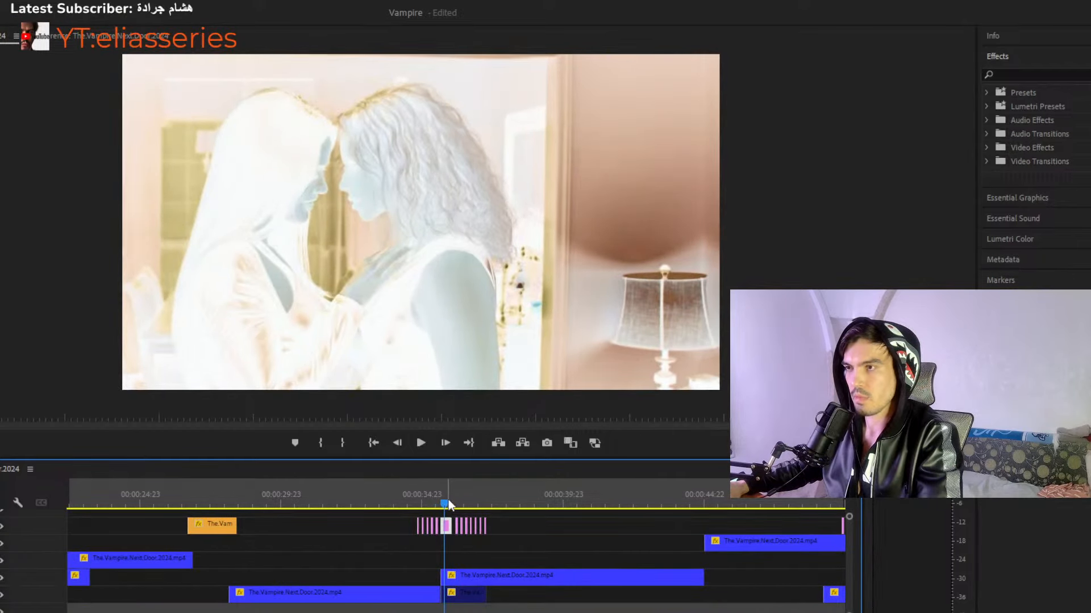
pyautogui.press('space')
pyautogui.press('space')
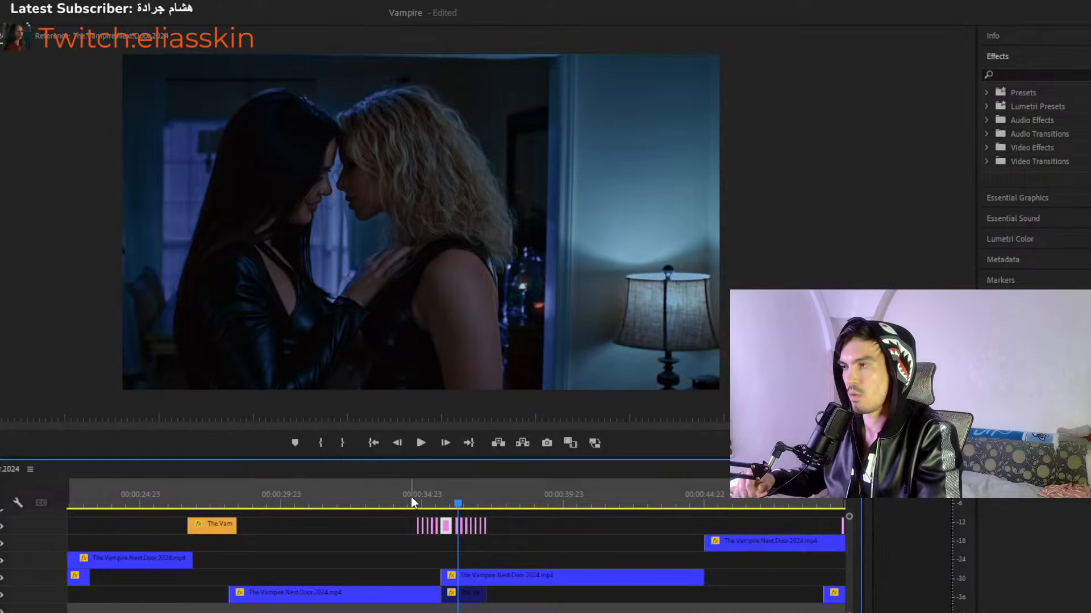
# Return to the window-shot cuts around 00:00:20:12 and play them through the flashes to about 00:00:22:00.
pyautogui.moveTo(209, 499); pyautogui.dragTo(350, 494)
pyautogui.press('=')
pyautogui.press('space')
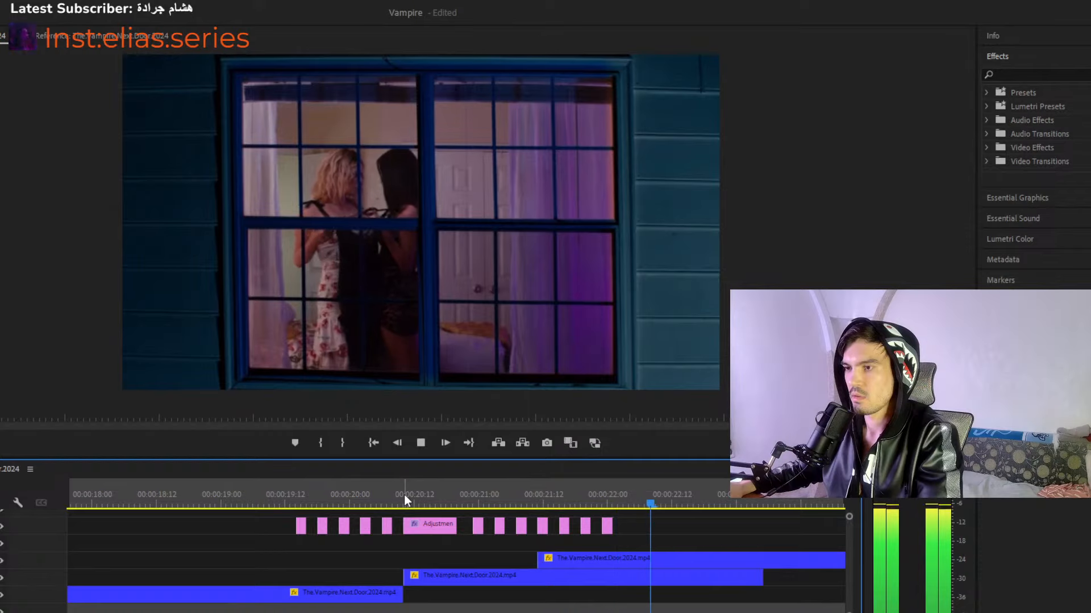
pyautogui.press('space')
# Go to the flash group around 00:00:49:22, play it, and replay the cut from about 00:00:50:12.
pyautogui.press('-')
pyautogui.press('-')
pyautogui.press('-')
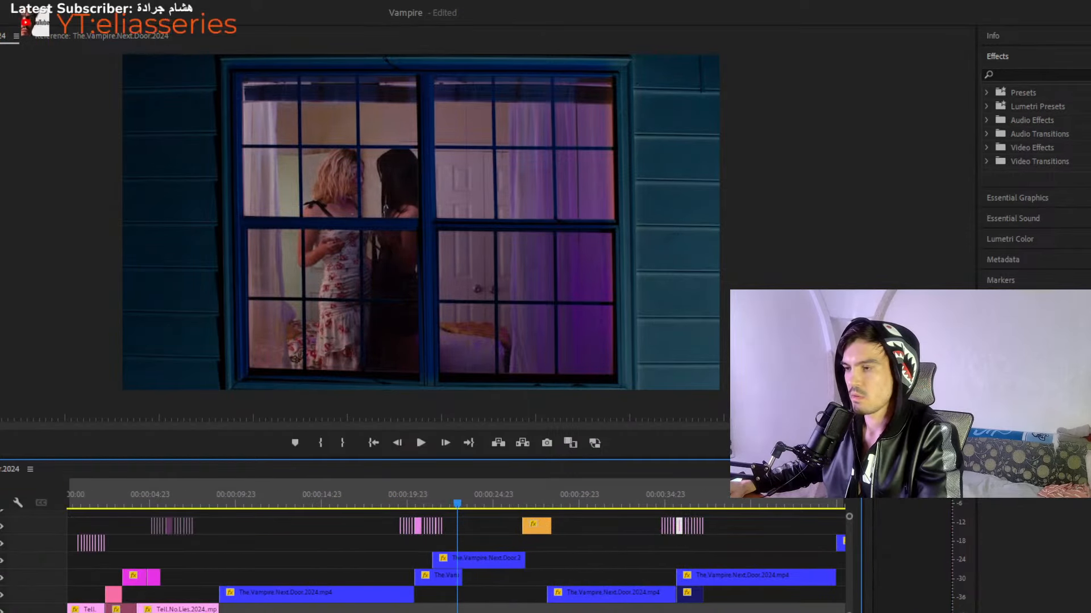
pyautogui.moveTo(759, 504); pyautogui.dragTo(595, 503)
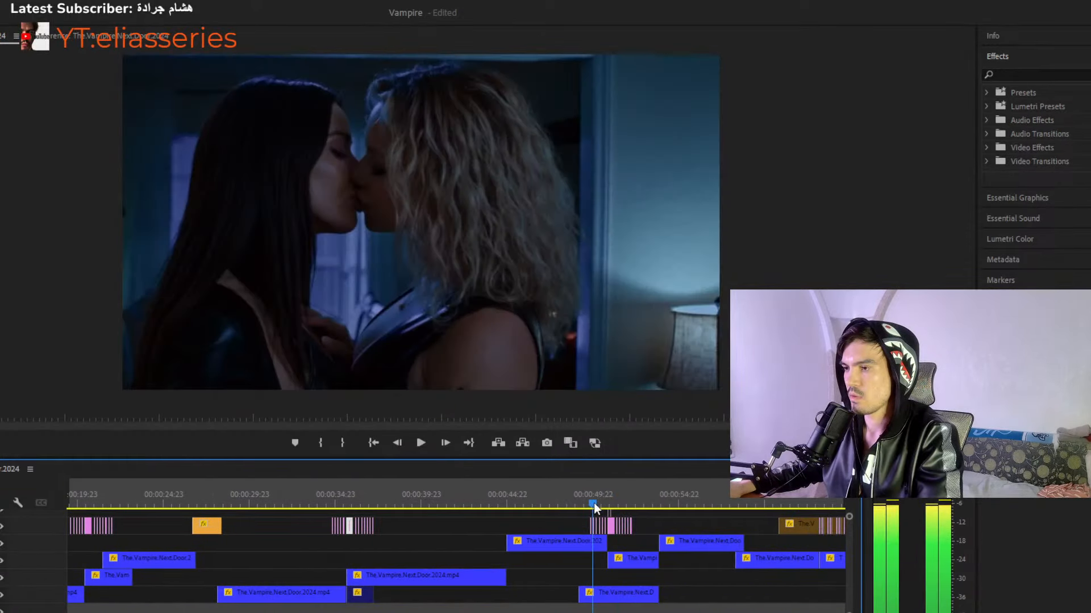
pyautogui.press('=')
pyautogui.press('=')
pyautogui.press('=')
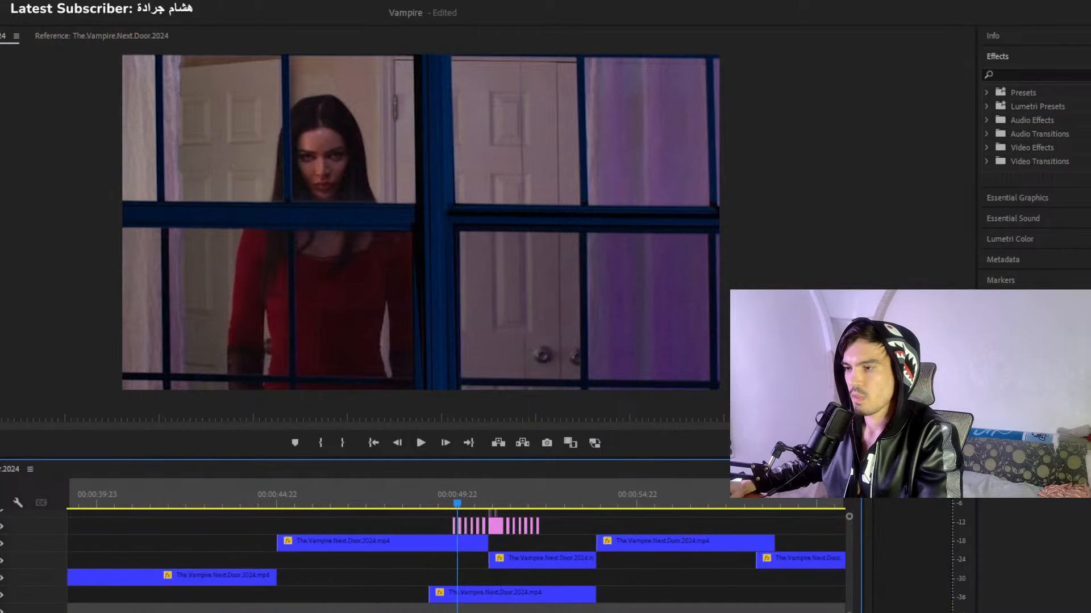
pyautogui.press('space')
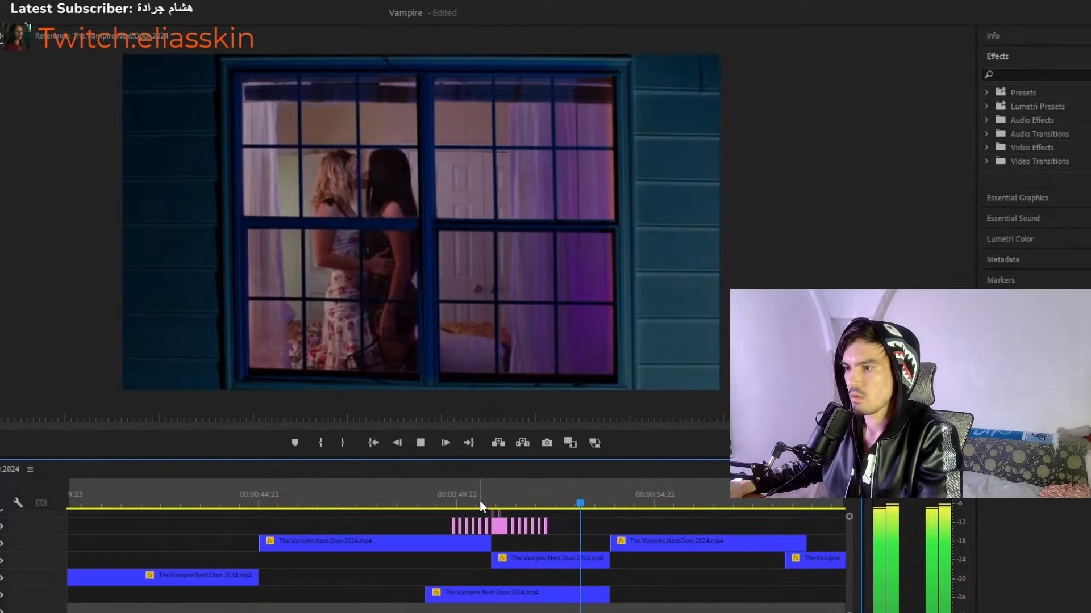
pyautogui.click(479, 500)
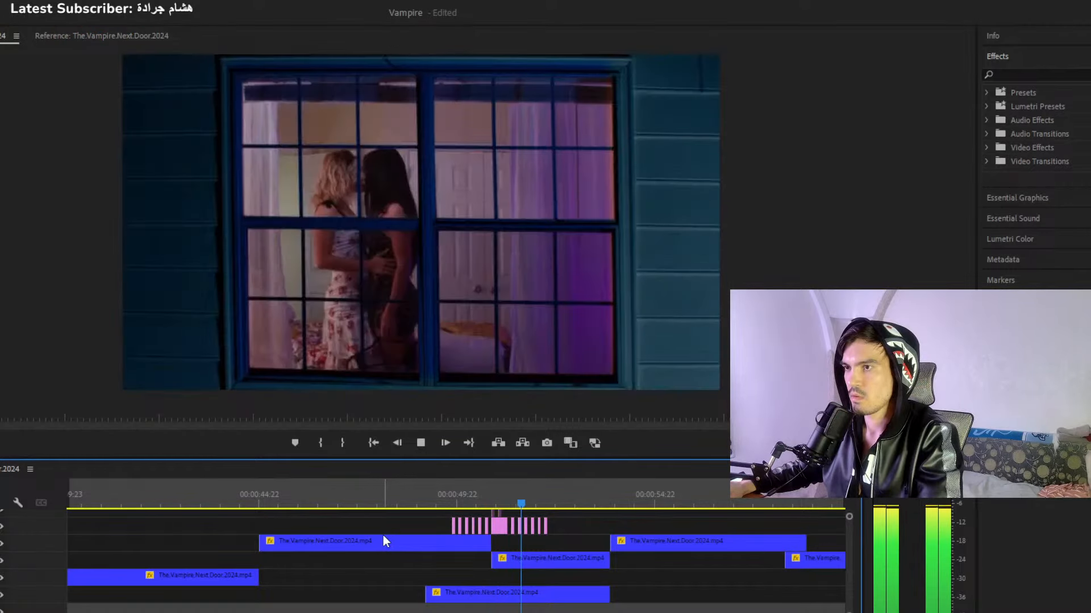
# Go to the flash group around 00:01:03:00, play it, and replay the cut from about 00:01:02:20.
pyautogui.press('space')
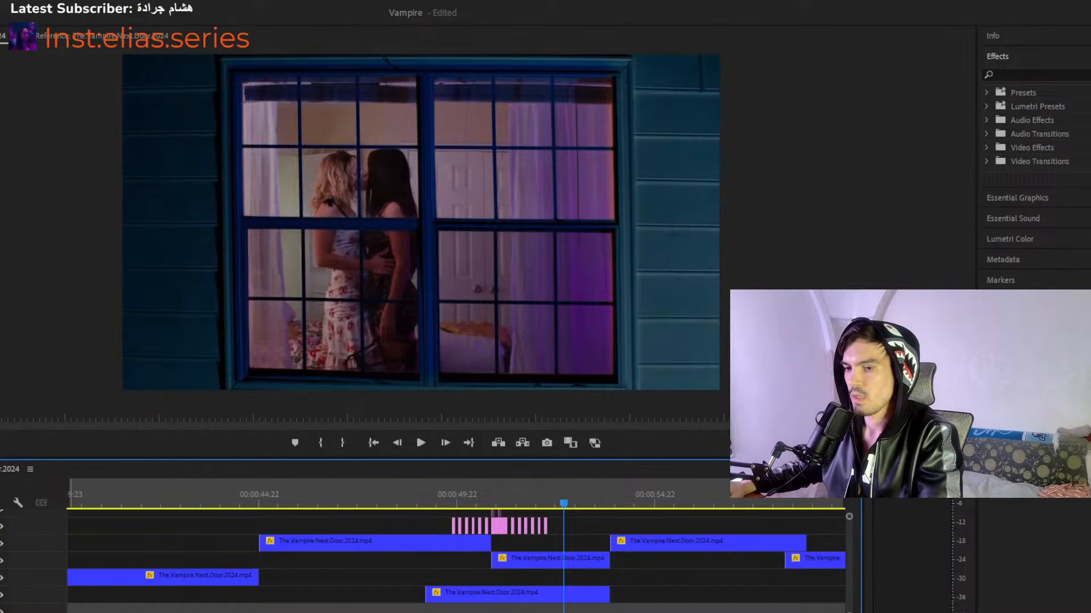
pyautogui.press('=')
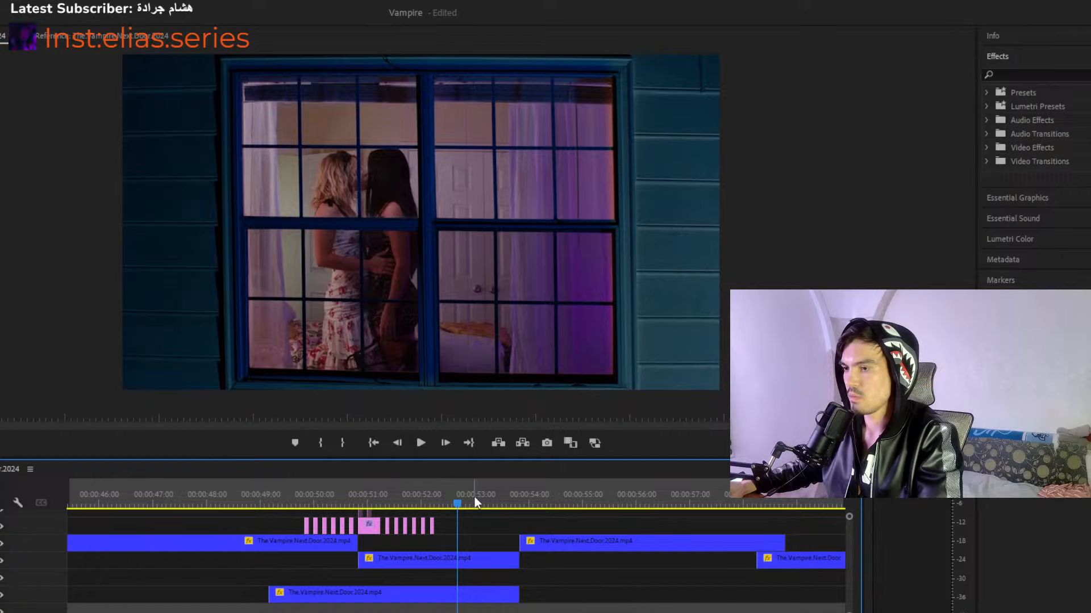
pyautogui.moveTo(475, 496); pyautogui.dragTo(636, 503)
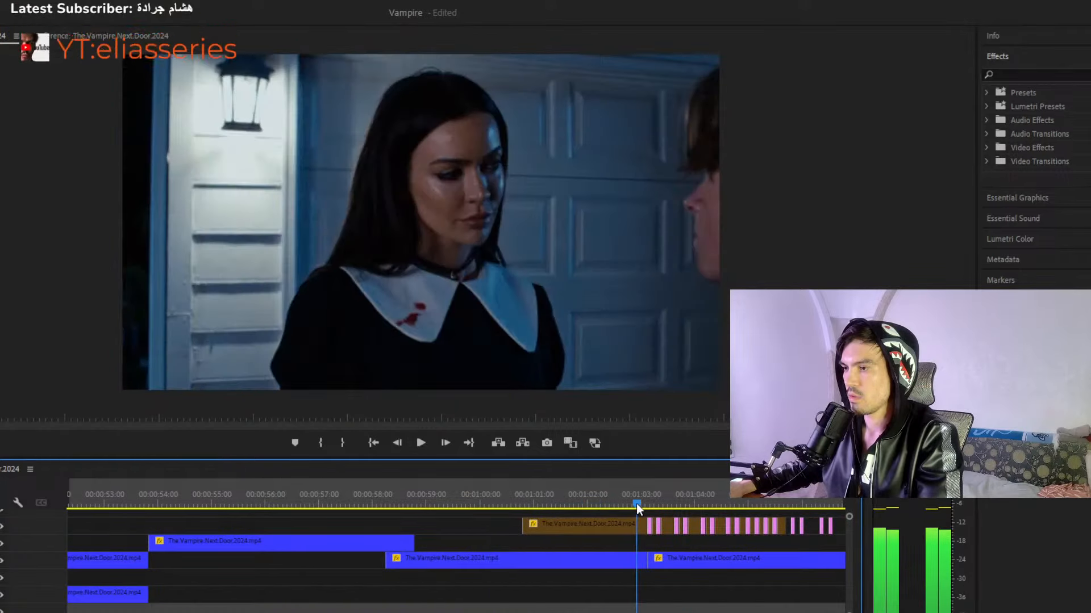
pyautogui.press('=')
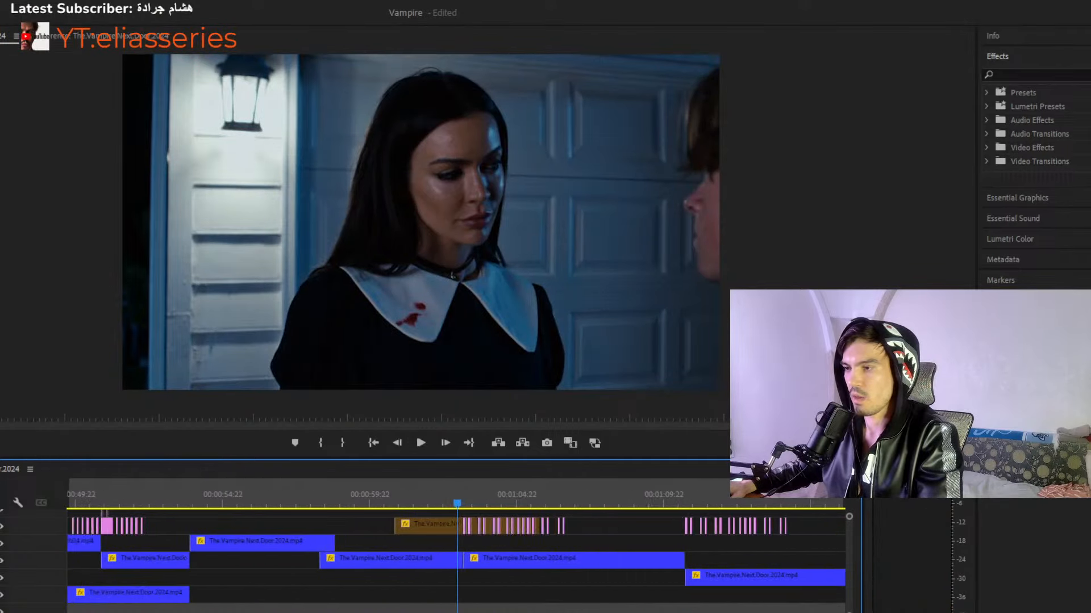
pyautogui.press('space')
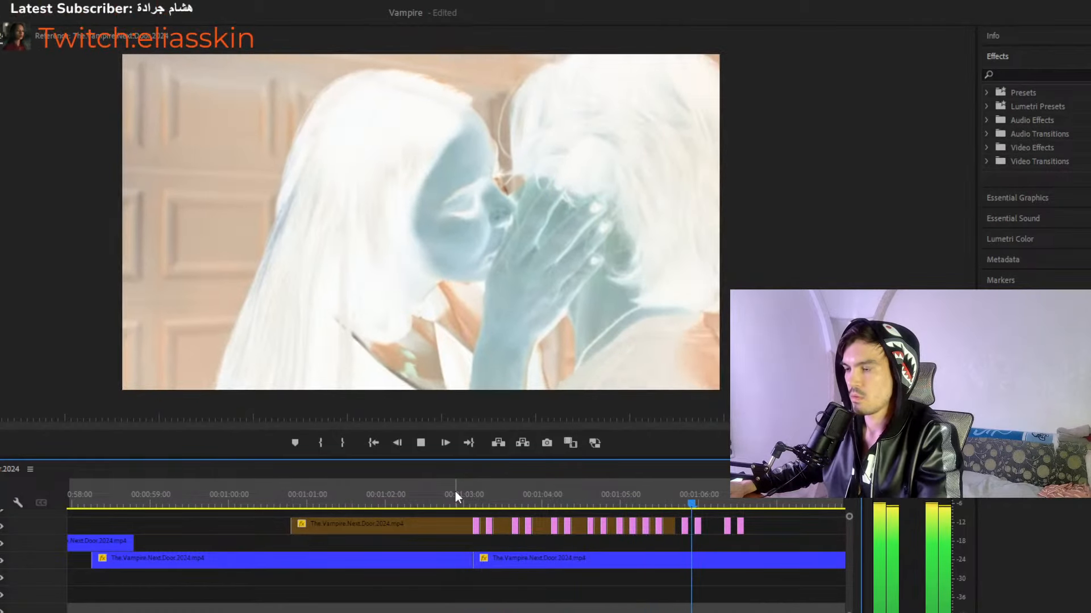
pyautogui.click(455, 495)
pyautogui.press('space')
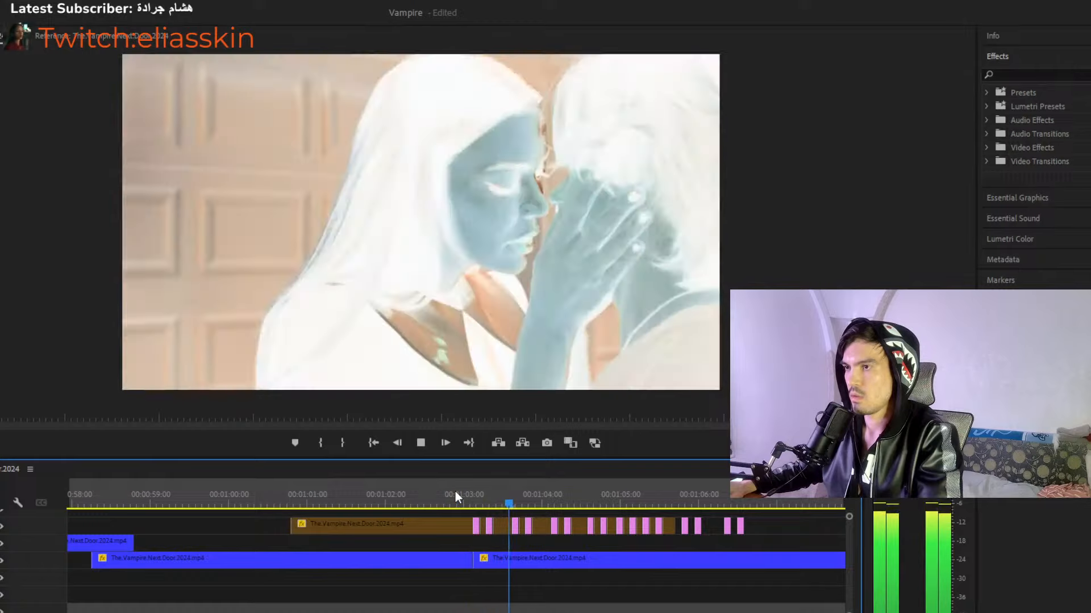
# Step frame by frame onto the cut at about 00:01:03:03, where the first flash of the group begins.
pyautogui.click(471, 492)
pyautogui.press('=')
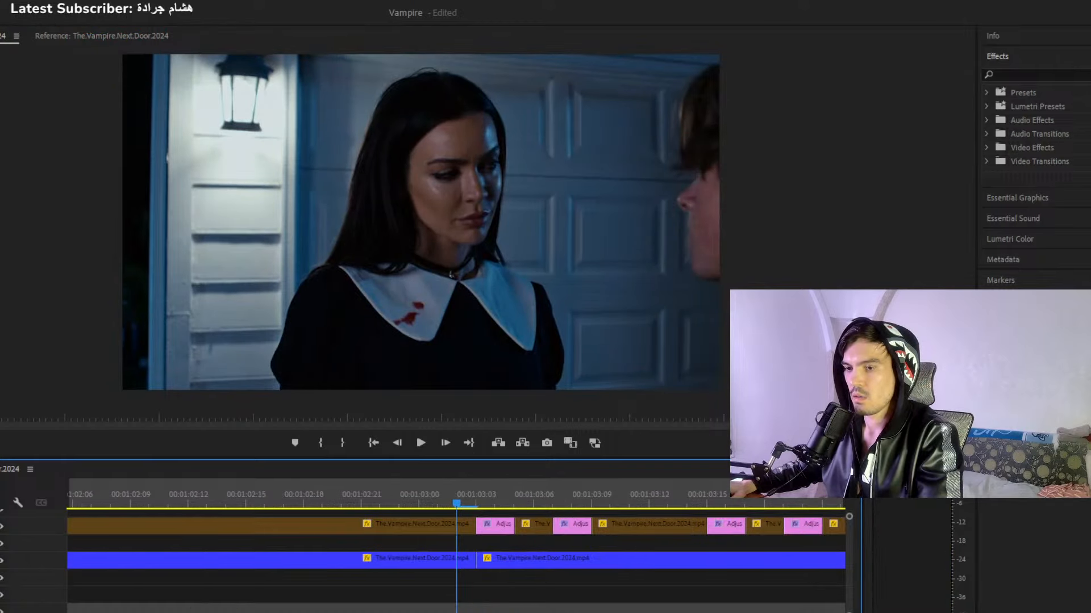
pyautogui.press('Right')
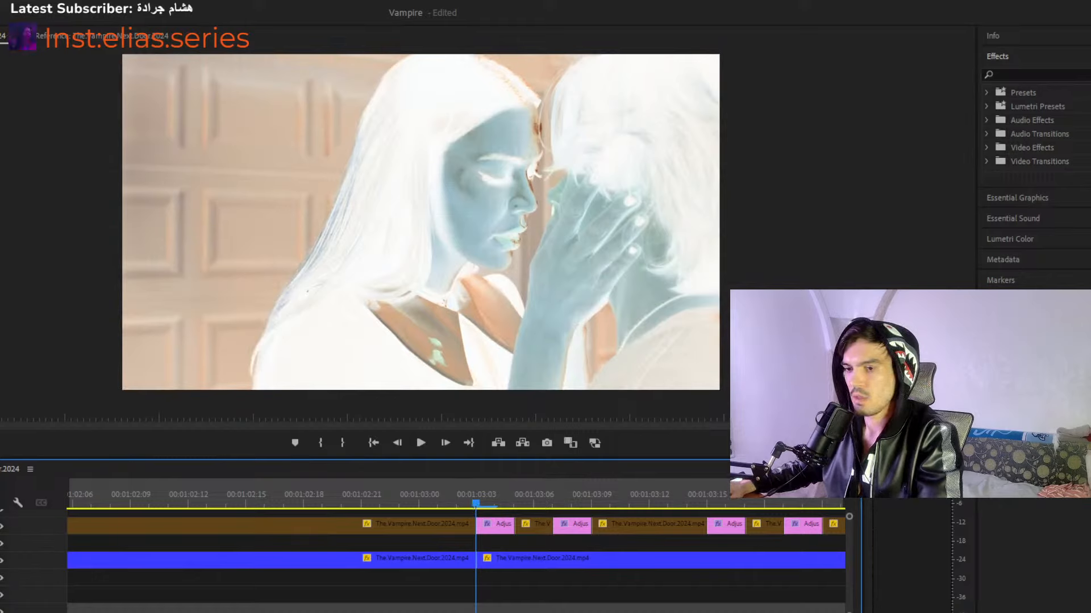
pyautogui.press('-')
pyautogui.press('-')
pyautogui.press('-')
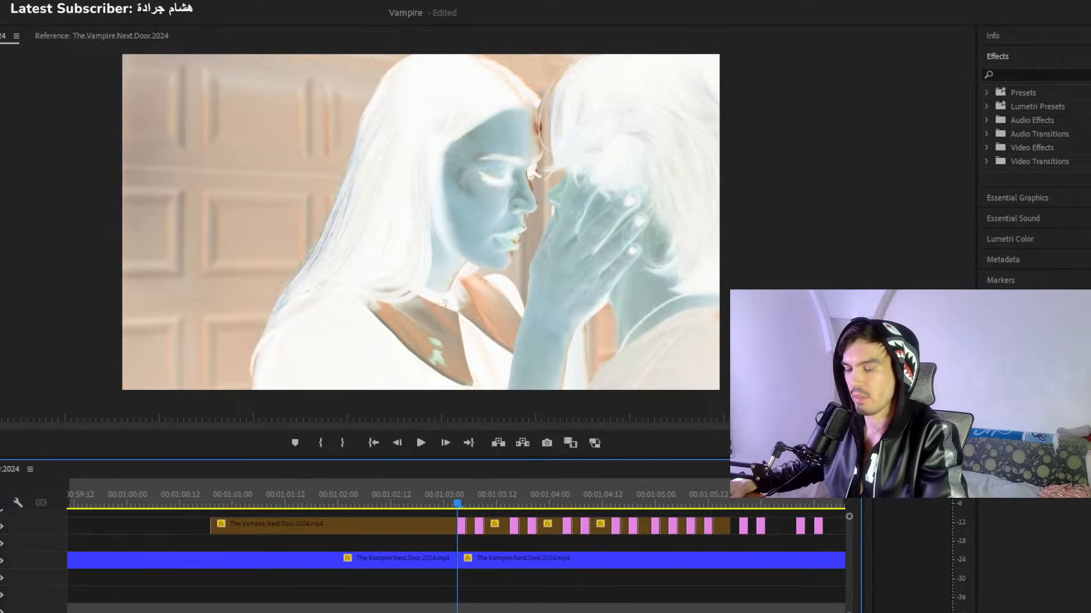
# Play the flashes from about 00:01:03:03, and return to compare the frames on both sides of the cut.
pyautogui.press('space')
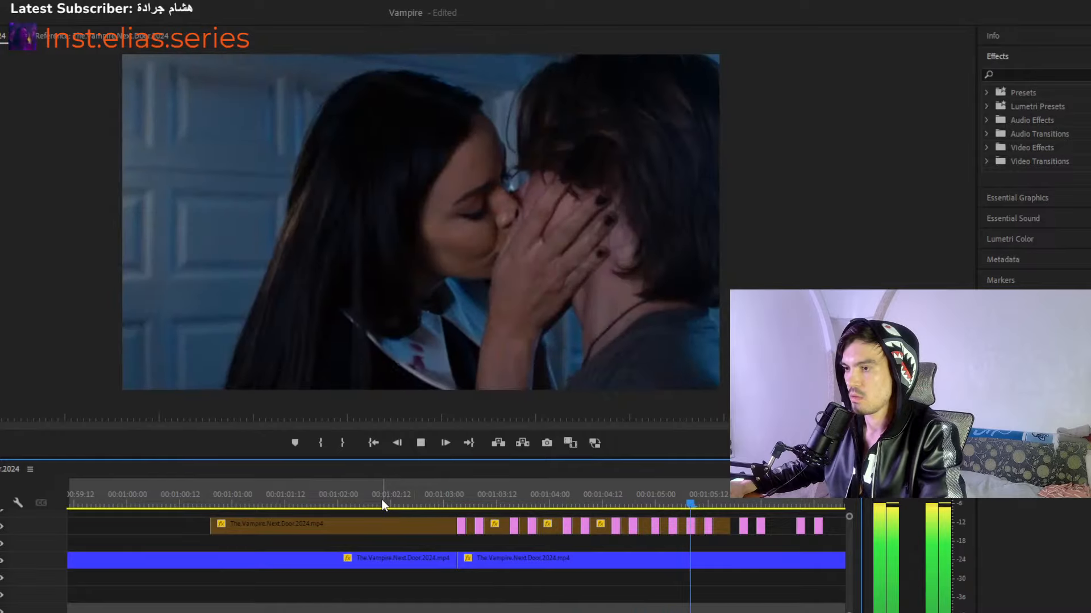
pyautogui.click(381, 500)
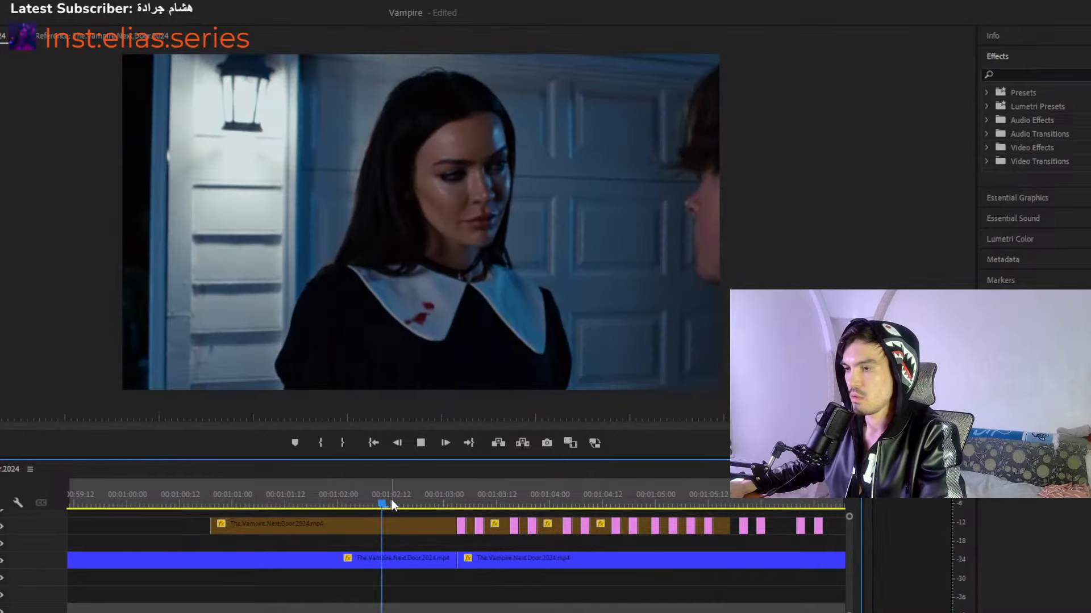
pyautogui.moveTo(406, 500); pyautogui.dragTo(453, 504)
pyautogui.press('=')
pyautogui.press('=')
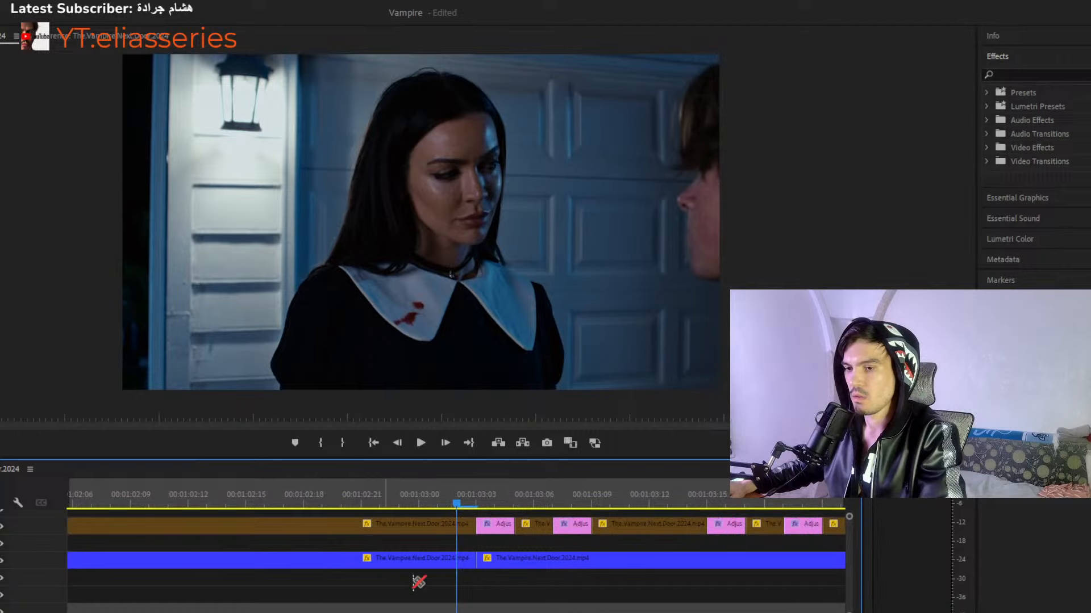
pyautogui.click(476, 500)
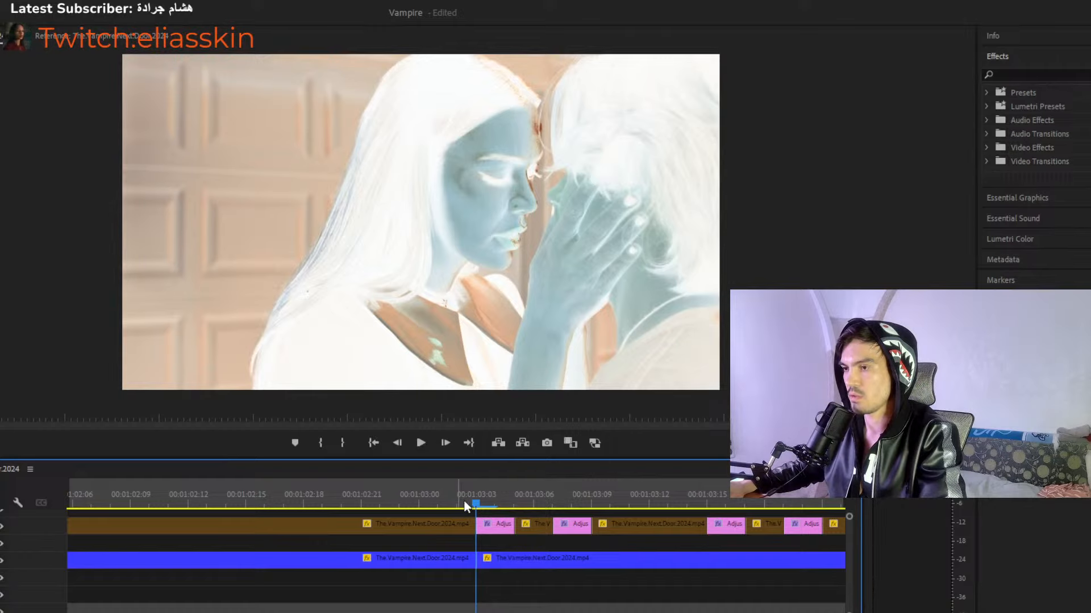
# Scrub back through the shot before the cut, and play into the flashes from about 00:01:02:02.
pyautogui.click(458, 505)
pyautogui.moveTo(312, 501); pyautogui.dragTo(169, 501)
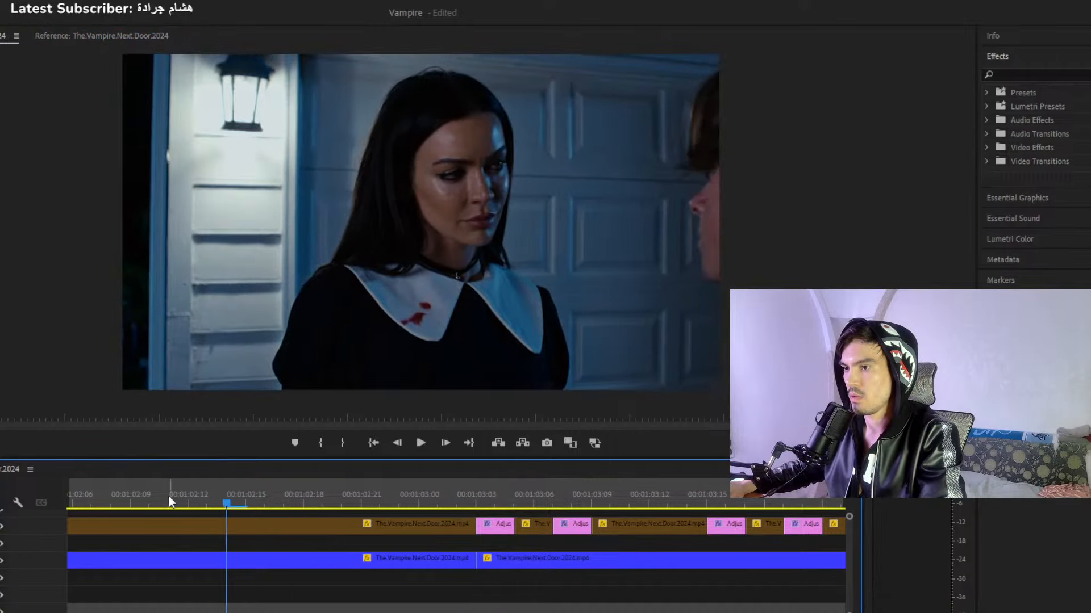
pyautogui.press('-')
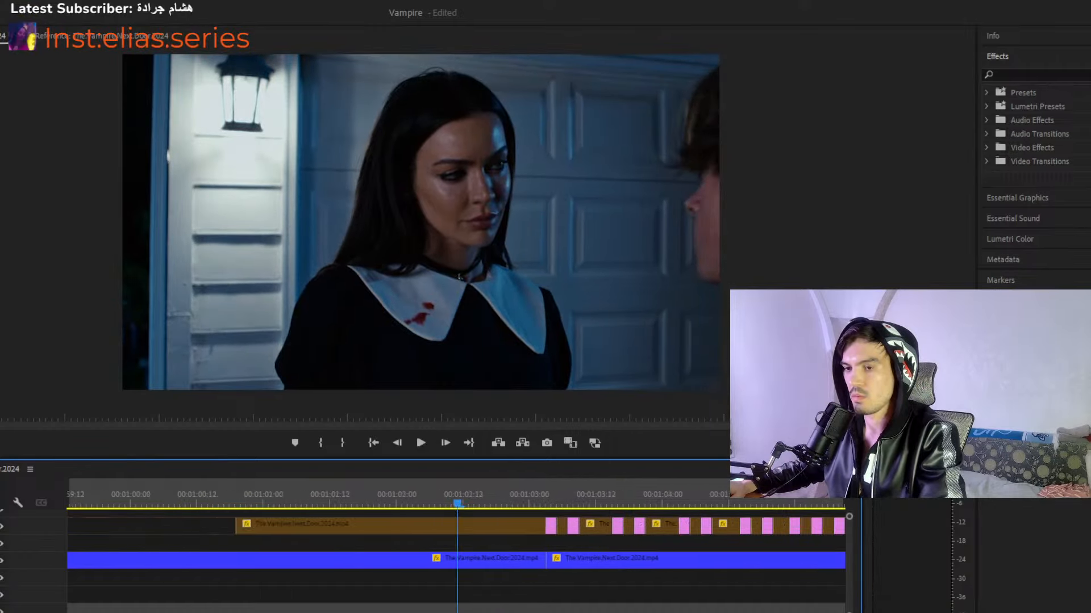
pyautogui.click(329, 486)
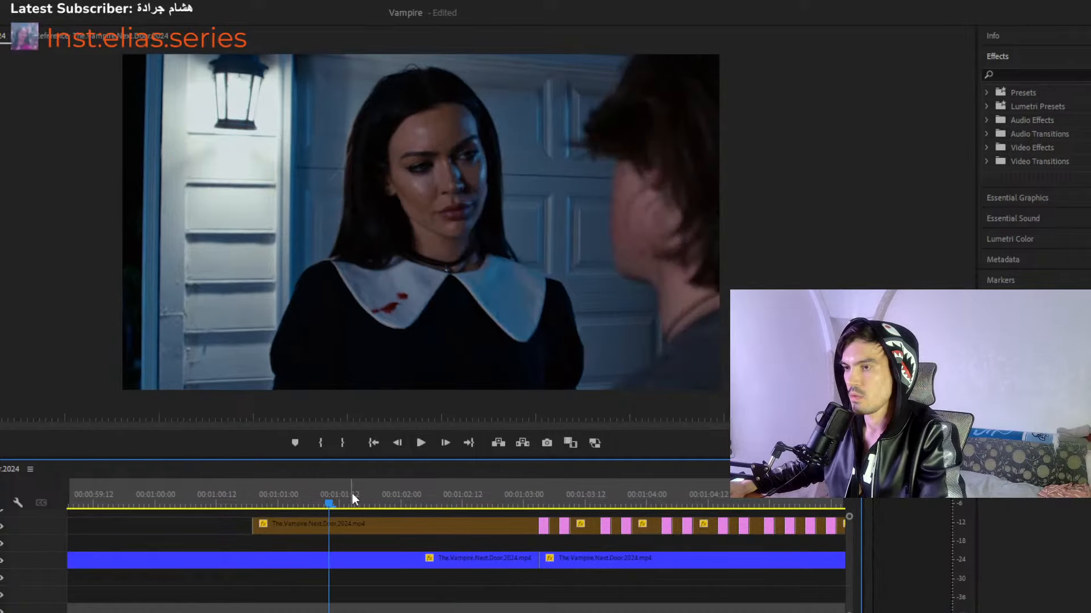
pyautogui.click(410, 500)
pyautogui.press('space')
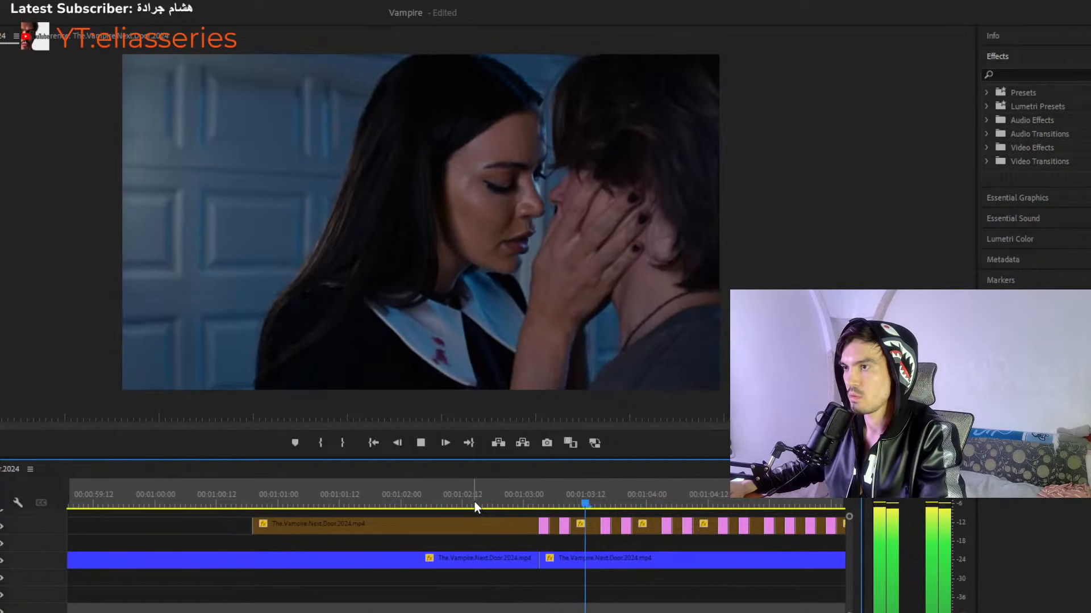
# Replay from about 00:01:01:21 and let playback run on through the flash group starting at 00:01:10:16.
pyautogui.moveTo(475, 502); pyautogui.dragTo(386, 502)
pyautogui.press('space')
pyautogui.press('c')
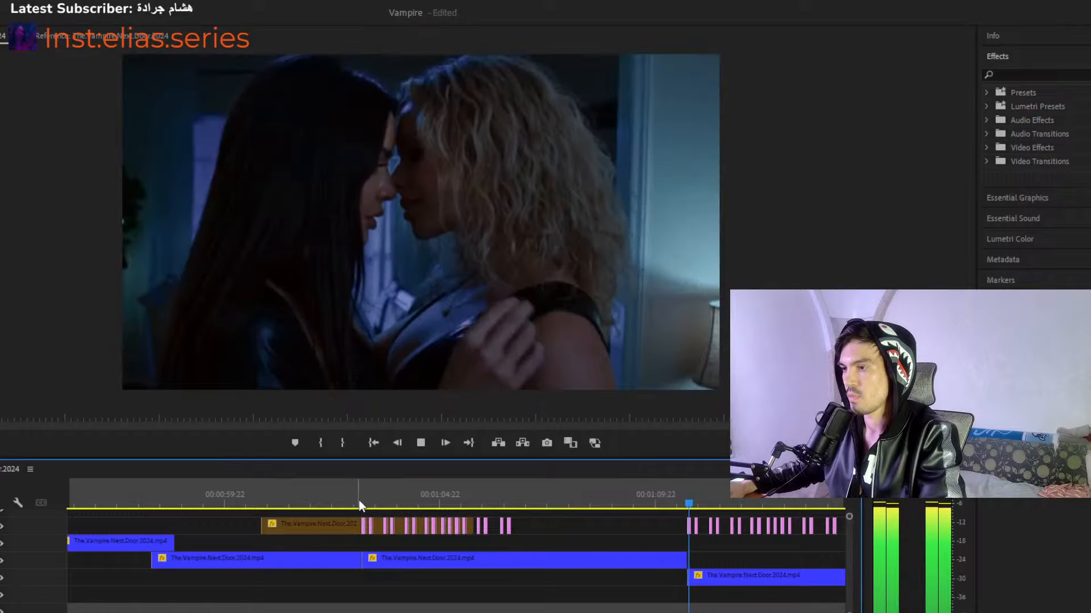
pyautogui.press('-')
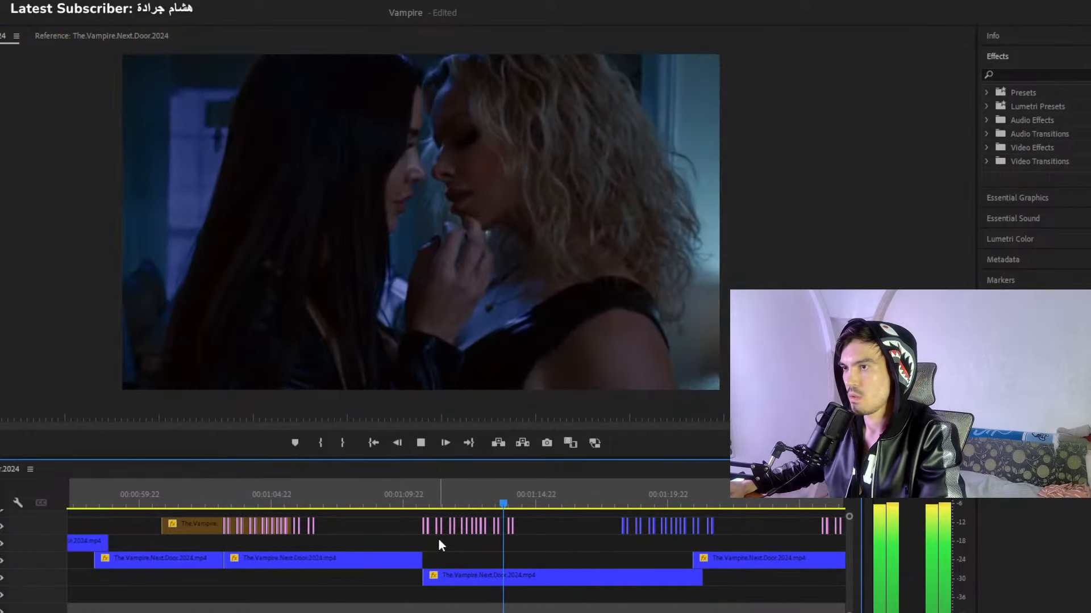
# Return to just before the cut at 00:01:10:16, play across its flashes, and replay them from about 00:01:10:10.
pyautogui.click(421, 496)
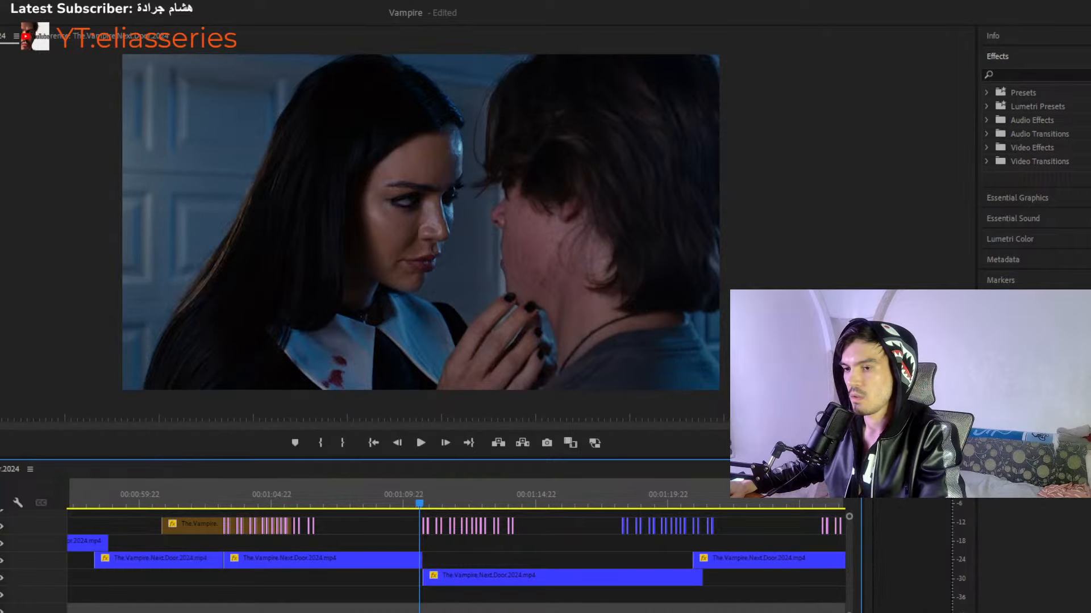
pyautogui.press('=')
pyautogui.press('space')
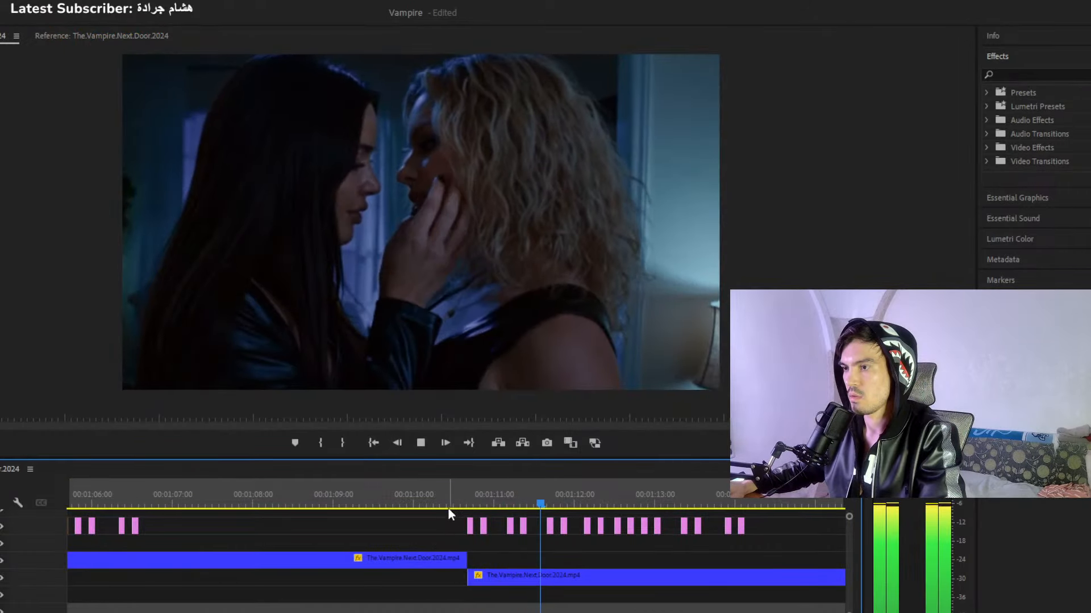
pyautogui.click(448, 509)
pyautogui.press('space')
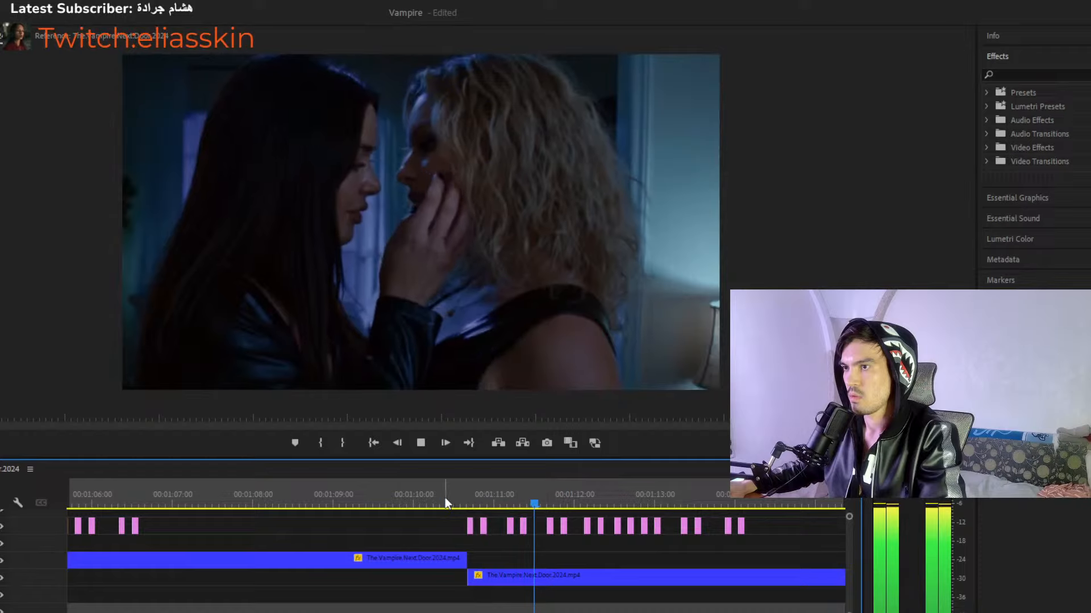
# Try extending the first adjustment layer of the flash group back across the cut to 00:01:10:11, and play the result.
pyautogui.click(445, 500)
pyautogui.press('=')
pyautogui.press('=')
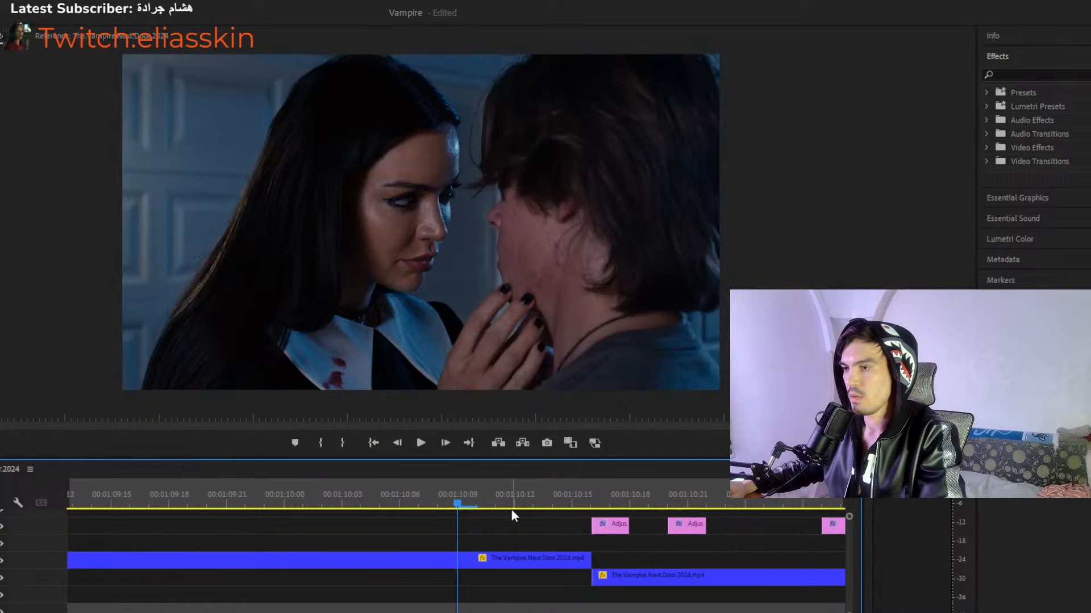
pyautogui.moveTo(591, 523); pyautogui.dragTo(495, 524)
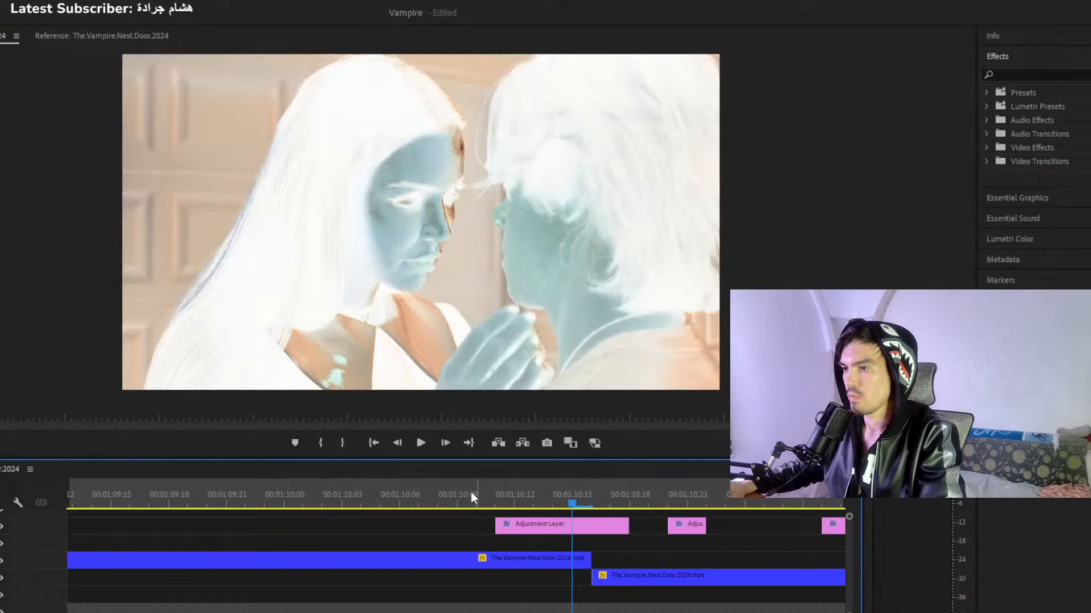
pyautogui.click(227, 500)
pyautogui.press('space')
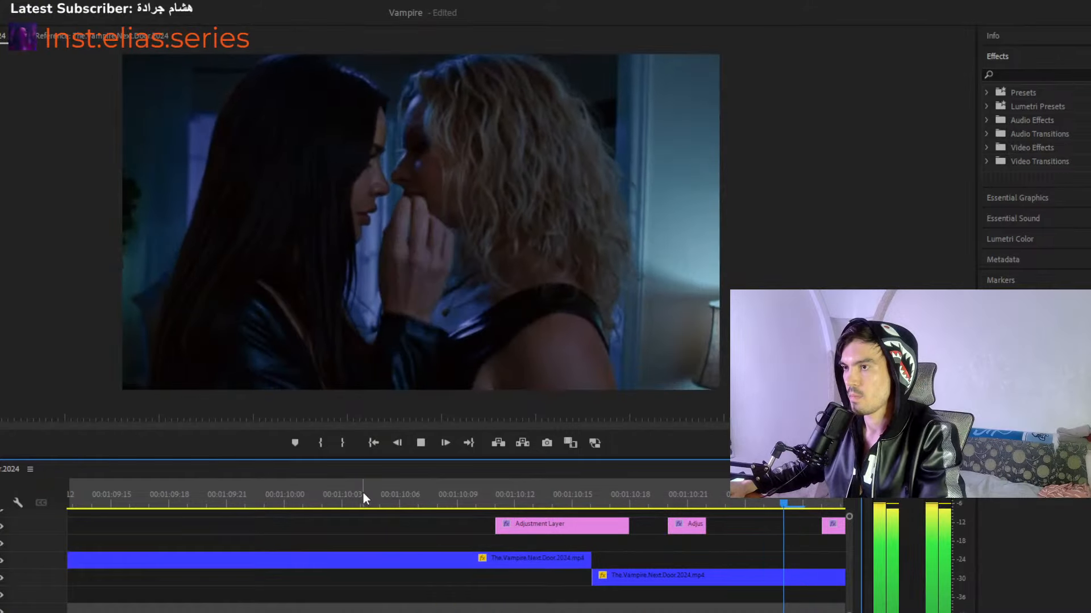
pyautogui.press('space')
# Examine the frames on both sides of the 00:01:10:16 cut under the adjustment layer, along with the two adjoining clips.
pyautogui.moveTo(528, 498); pyautogui.dragTo(574, 498)
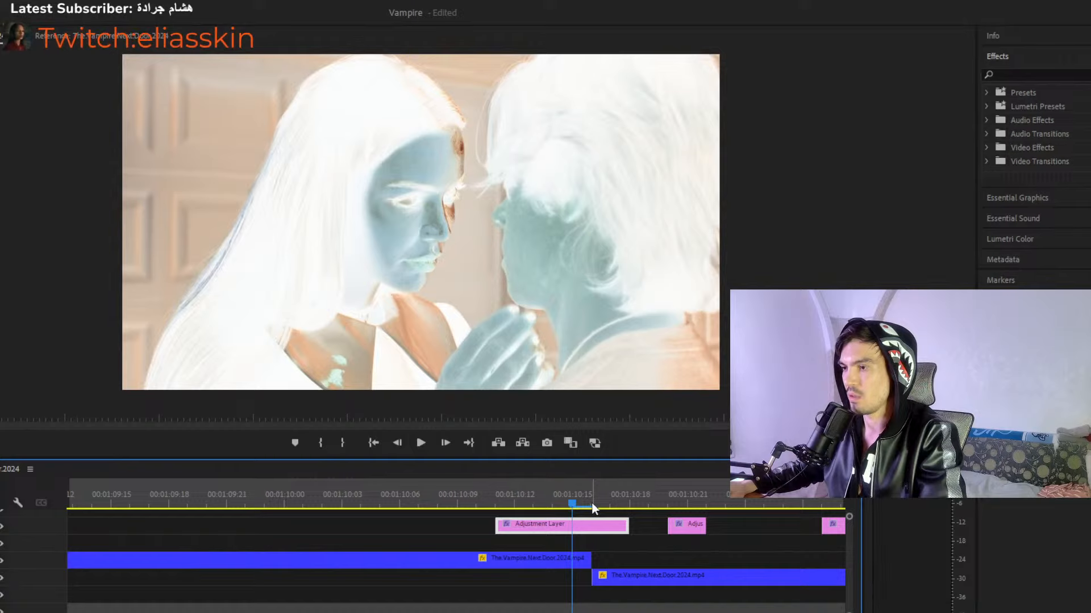
pyautogui.click(592, 505)
pyautogui.click(618, 579)
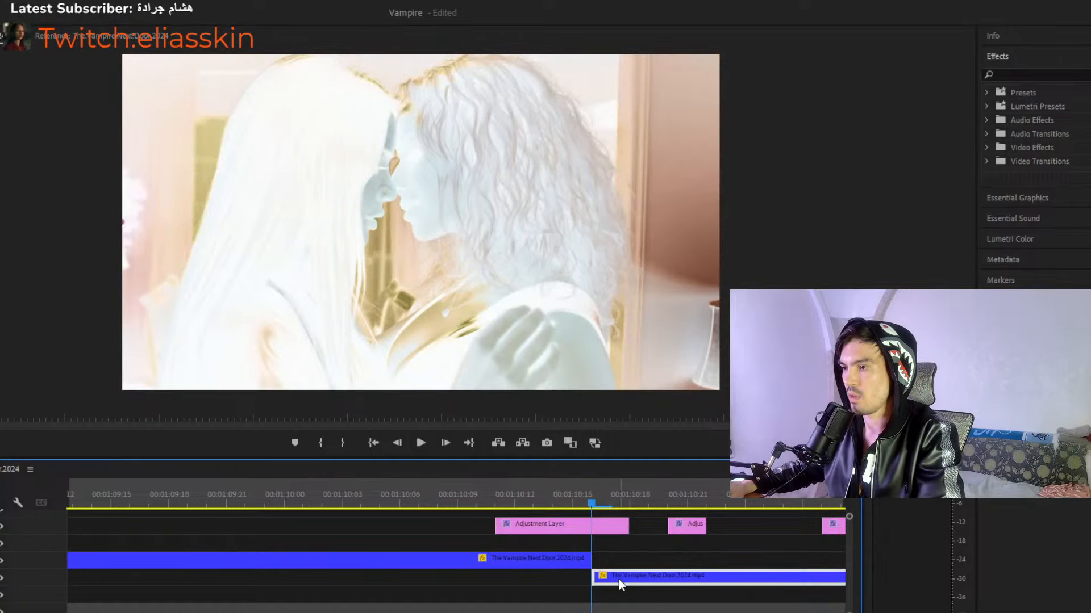
pyautogui.click(579, 559)
pyautogui.click(621, 578)
pyautogui.click(581, 560)
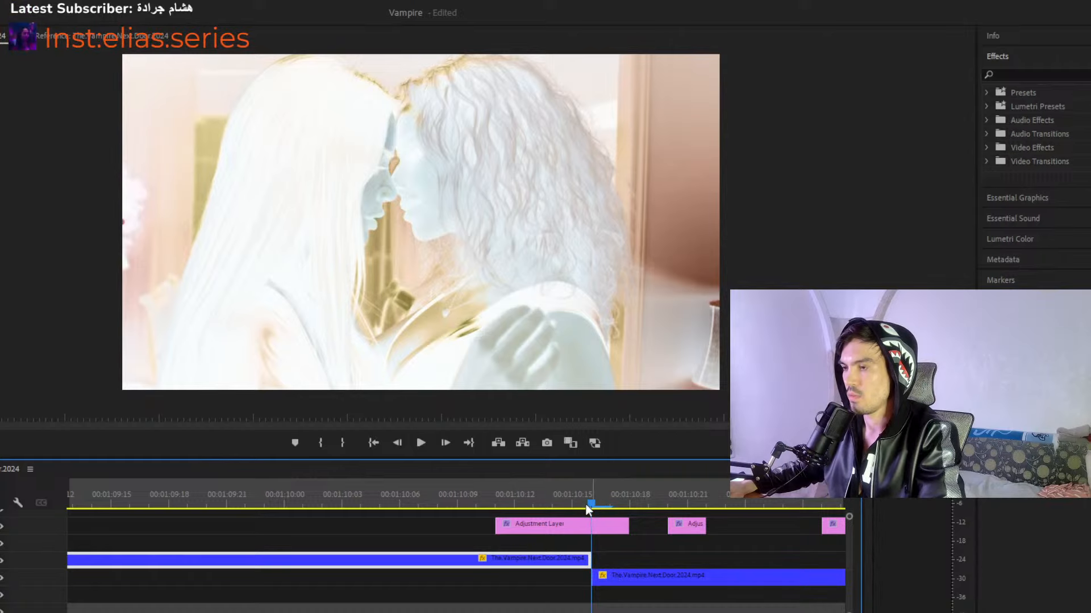
pyautogui.click(608, 556)
# Play the extended flash across the cut repeatedly, from about 00:01:10:04, 00:01:10:02 and 00:01:10:07.
pyautogui.click(358, 499)
pyautogui.press('space')
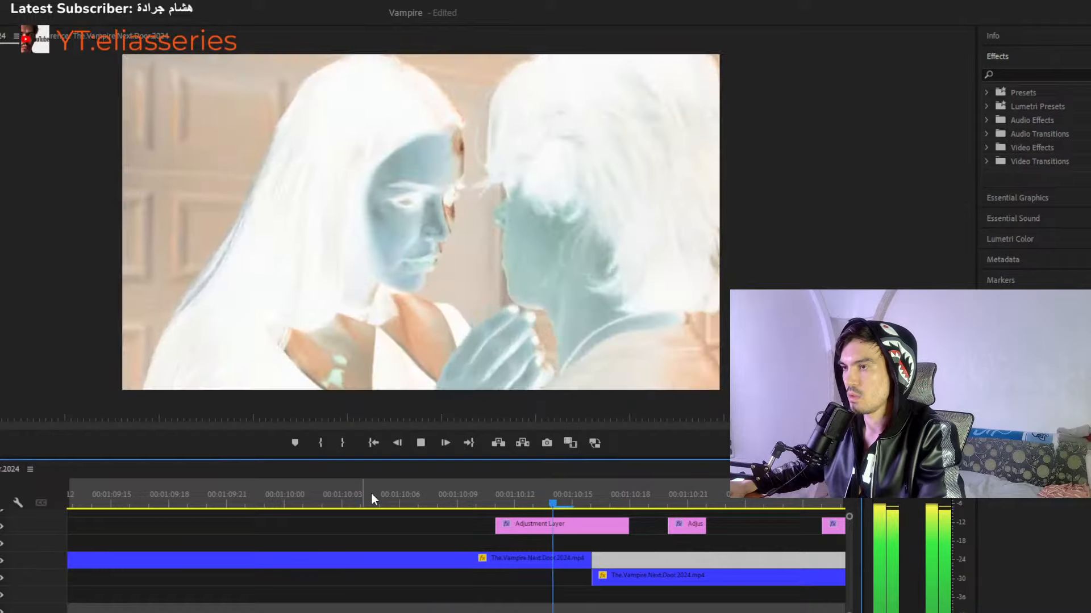
pyautogui.moveTo(339, 489); pyautogui.dragTo(323, 498)
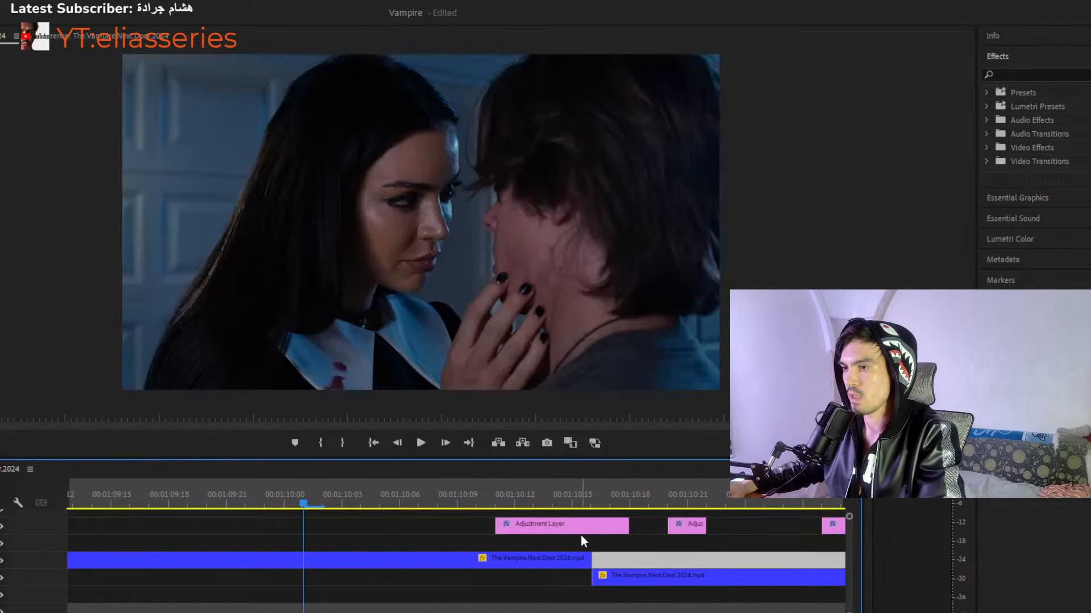
pyautogui.press('space')
pyautogui.click(413, 495)
pyautogui.press('space')
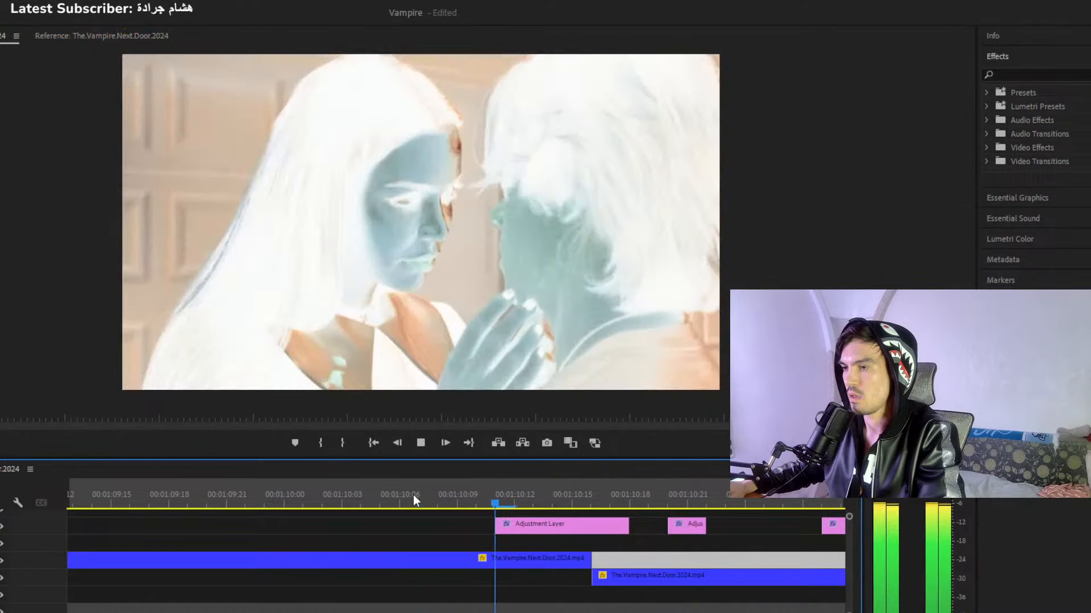
# Replay the extended flash, restore the adjustment layer's start to the cut at 00:01:10:16, and play the cut again.
pyautogui.click(372, 493)
pyautogui.press('space')
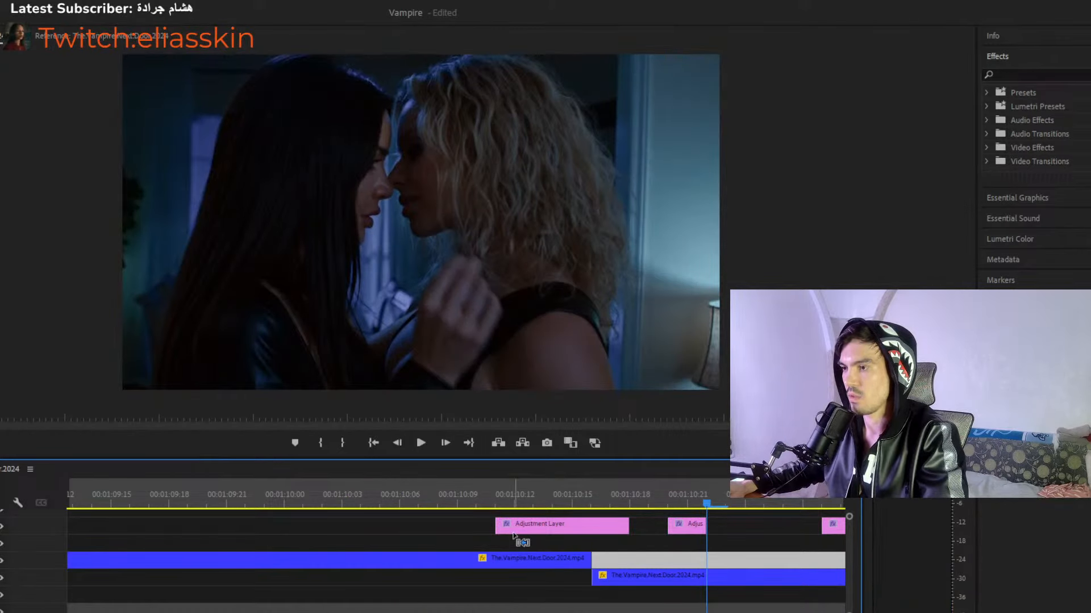
pyautogui.click(486, 506)
pyautogui.press('space')
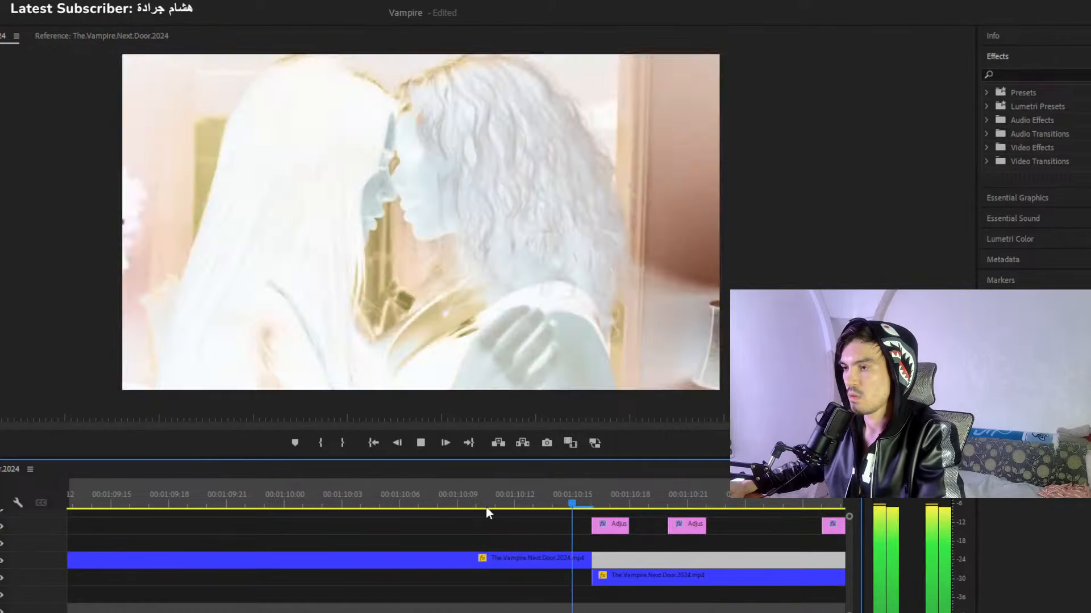
# Continue playing through the rest of the flash group to about 00:01:16:00, within the wider sequence.
pyautogui.press('-')
pyautogui.press('-')
pyautogui.press('-')
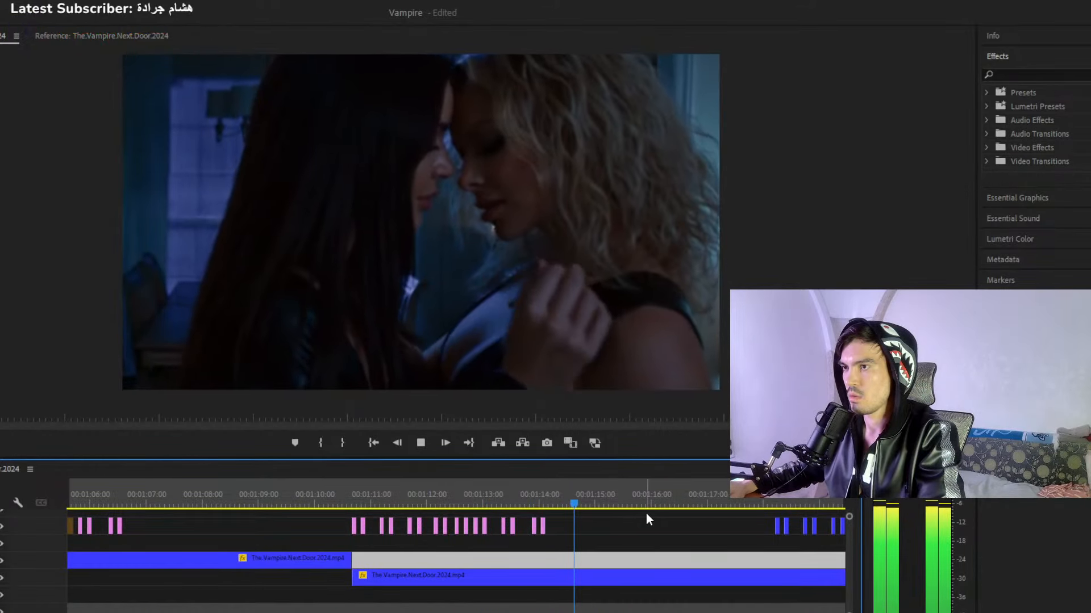
pyautogui.press('-')
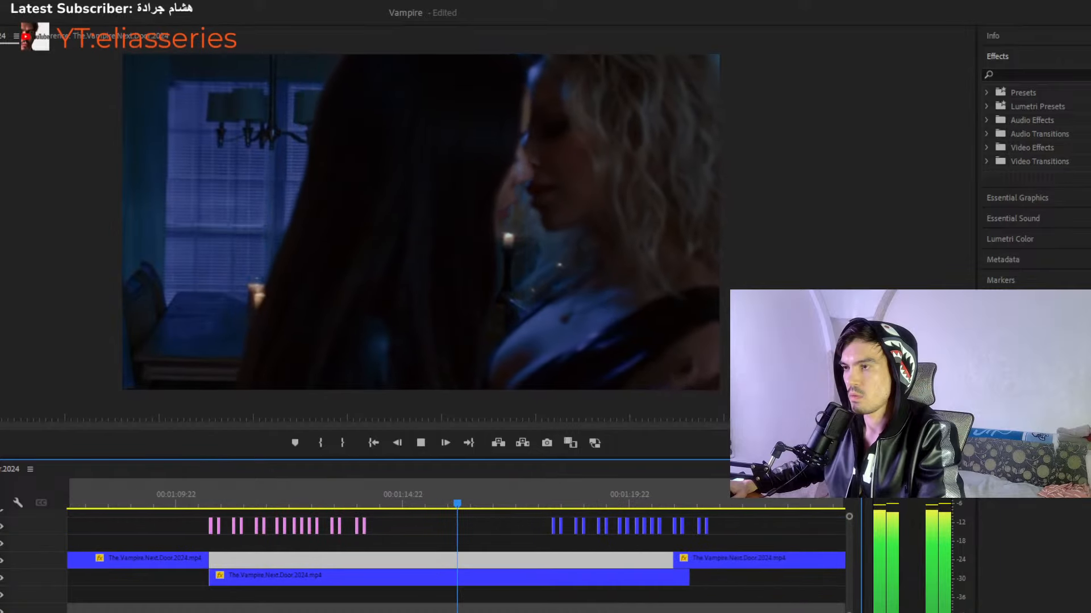
# Play the flash group from about 00:01:18:00, across the clip change, to past its last flash.
pyautogui.click(547, 499)
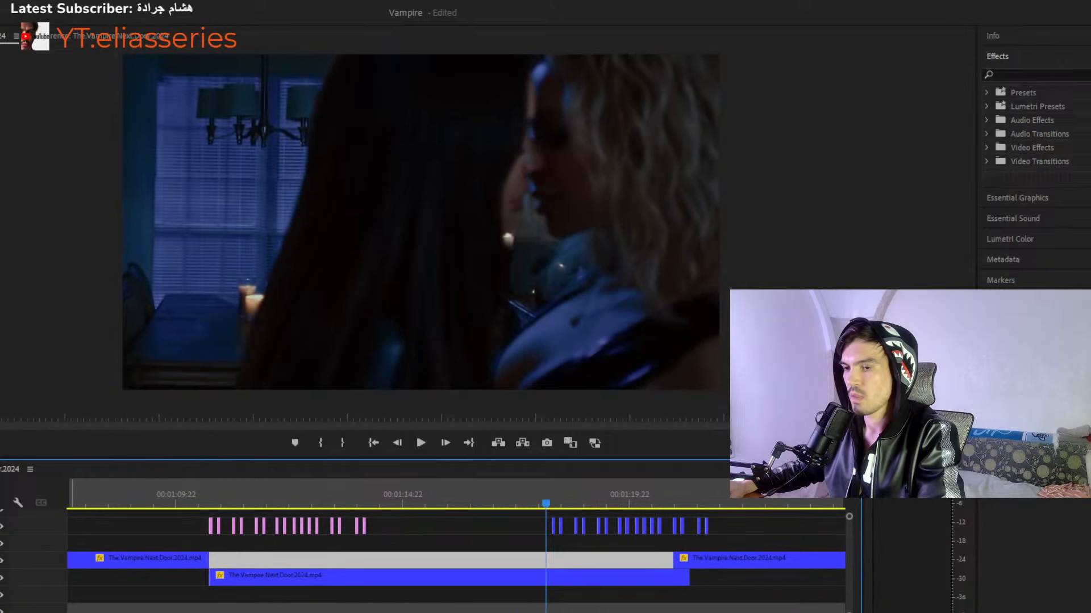
pyautogui.press('-')
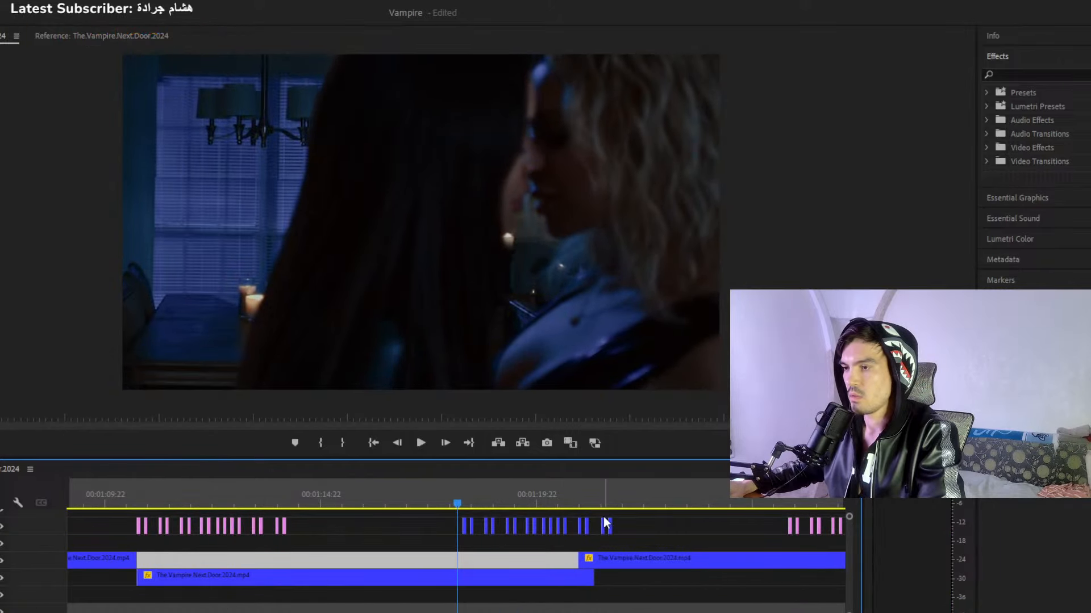
pyautogui.press('space')
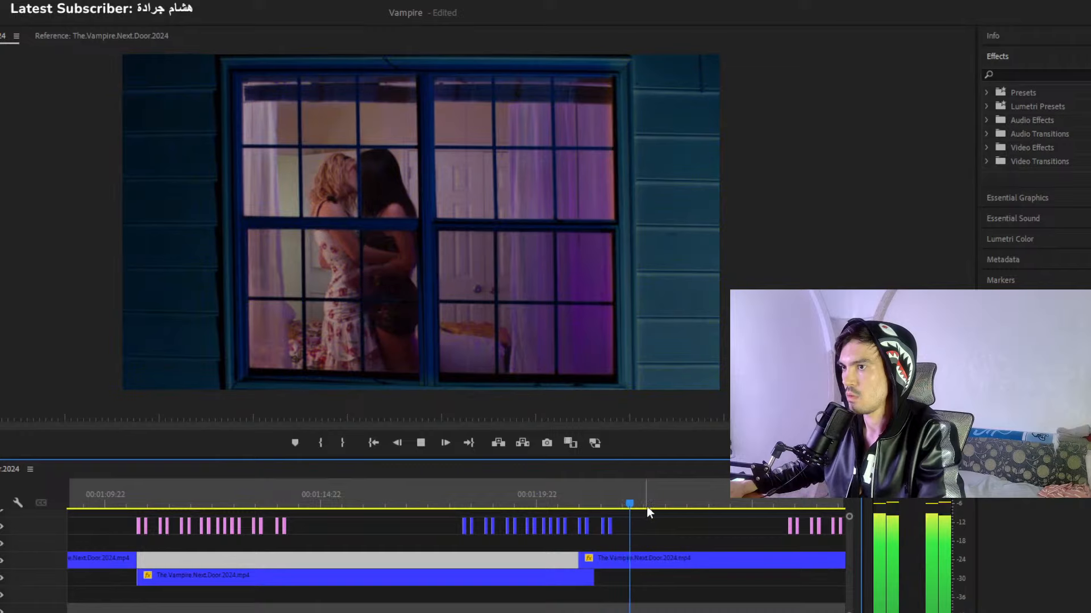
# Play the flash group that begins at about 00:01:25:16, through its last flash.
pyautogui.click(783, 503)
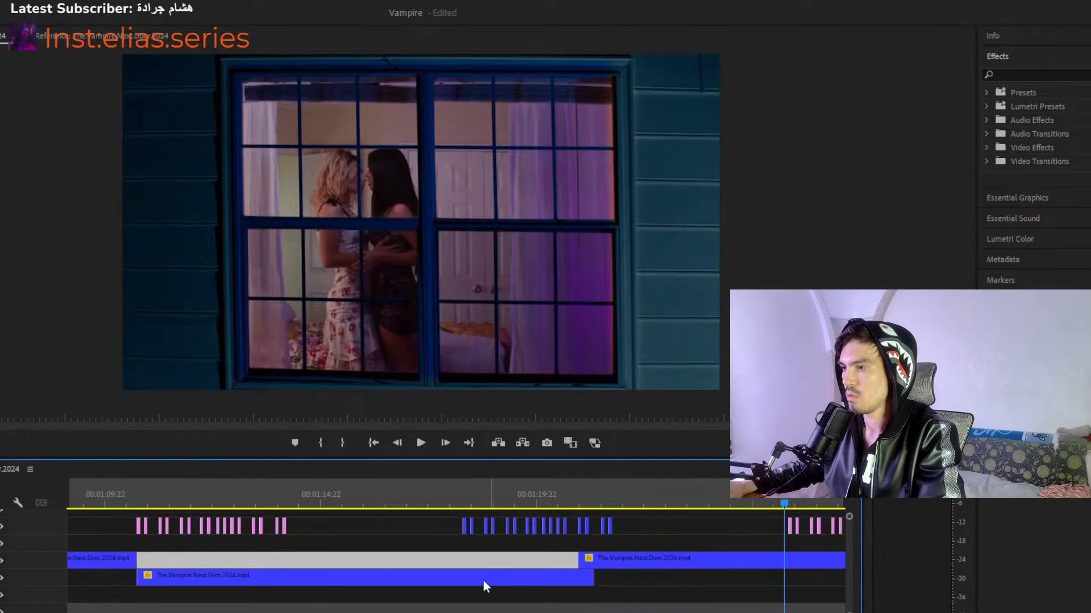
pyautogui.scroll(-5, 344, 575)
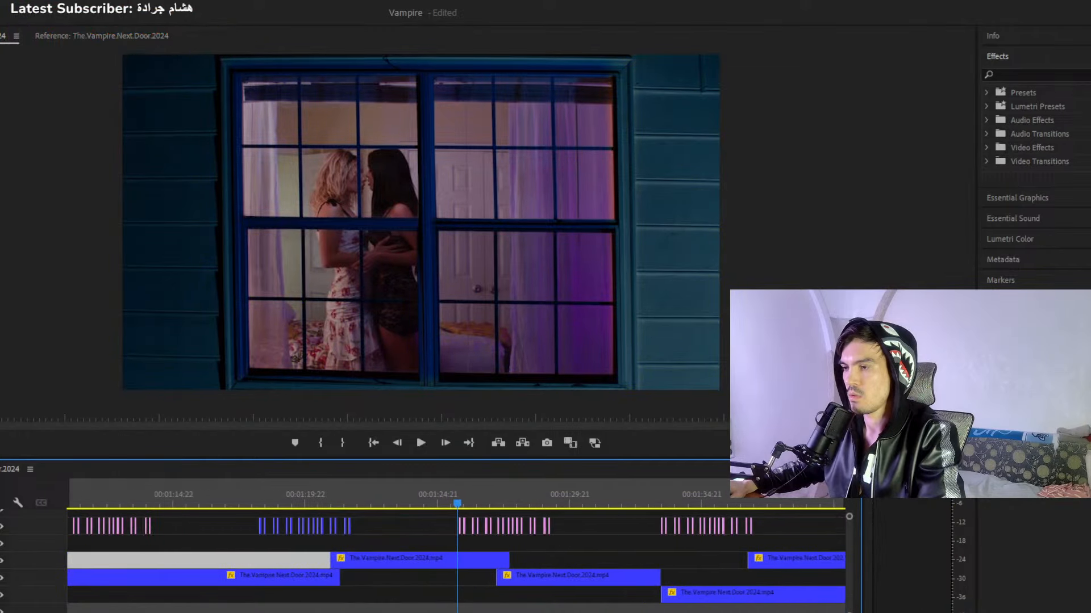
pyautogui.press('space')
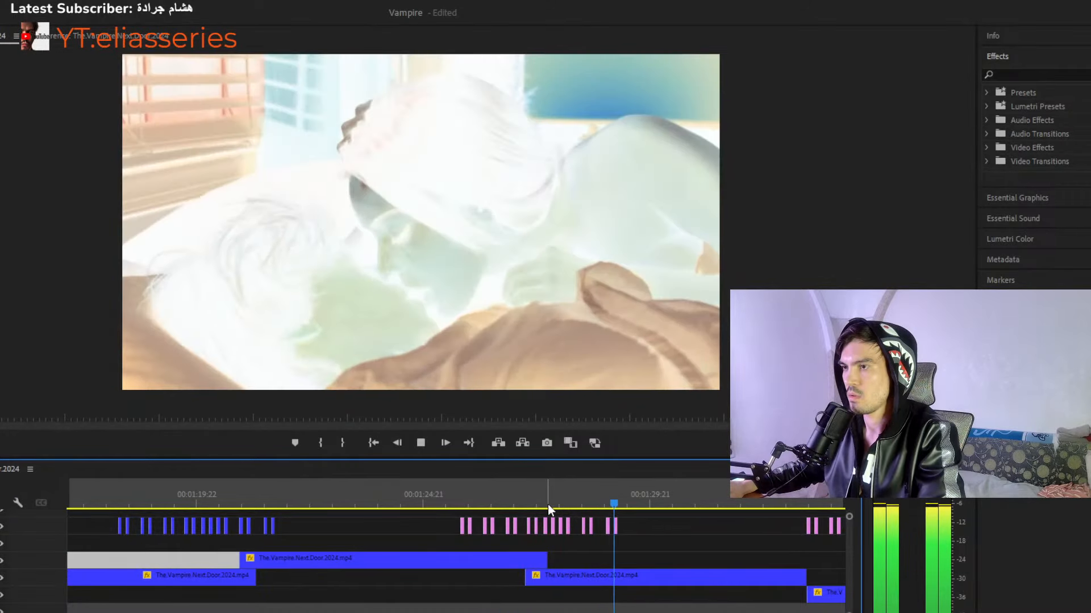
pyautogui.press('space')
pyautogui.scroll(-3, 553, 504)
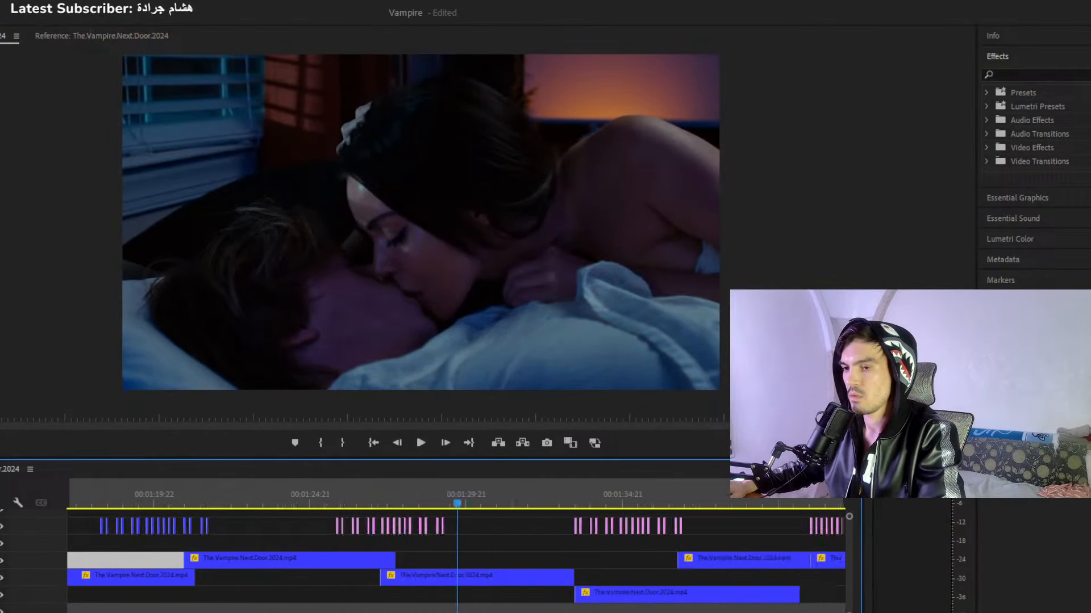
# Play the flash group from about 00:01:33:00, and replay its ending and the following clip from about 00:01:36:08.
pyautogui.click(588, 496)
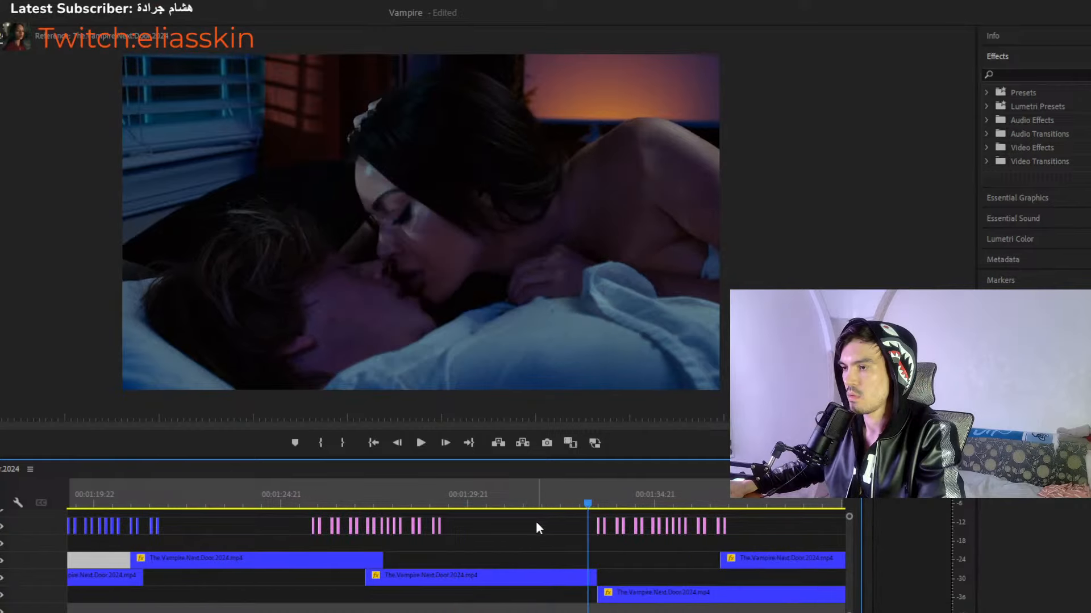
pyautogui.scroll(3, 385, 530)
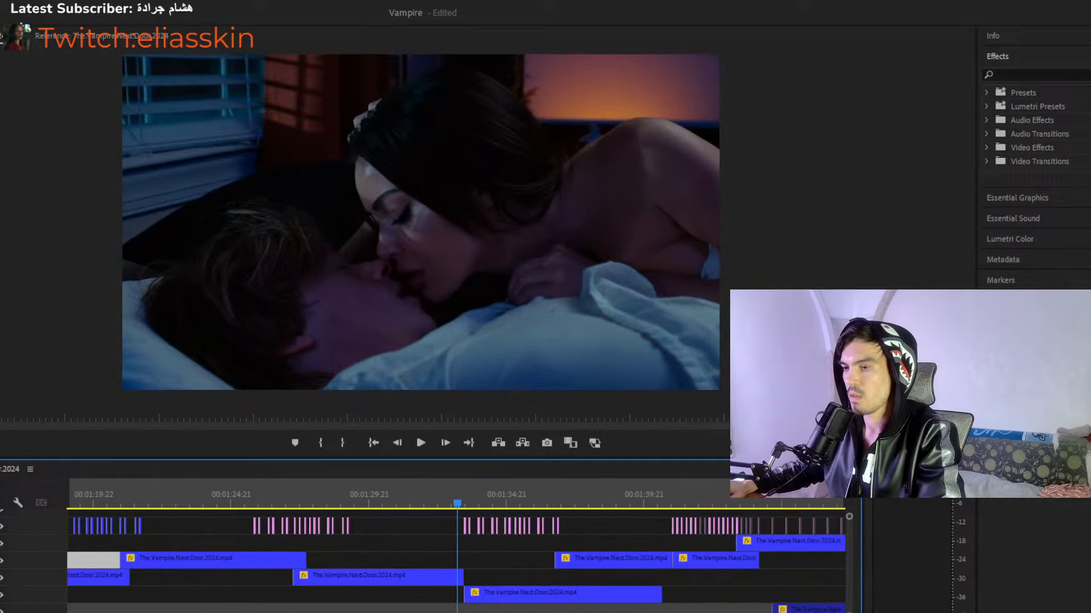
pyautogui.press('space')
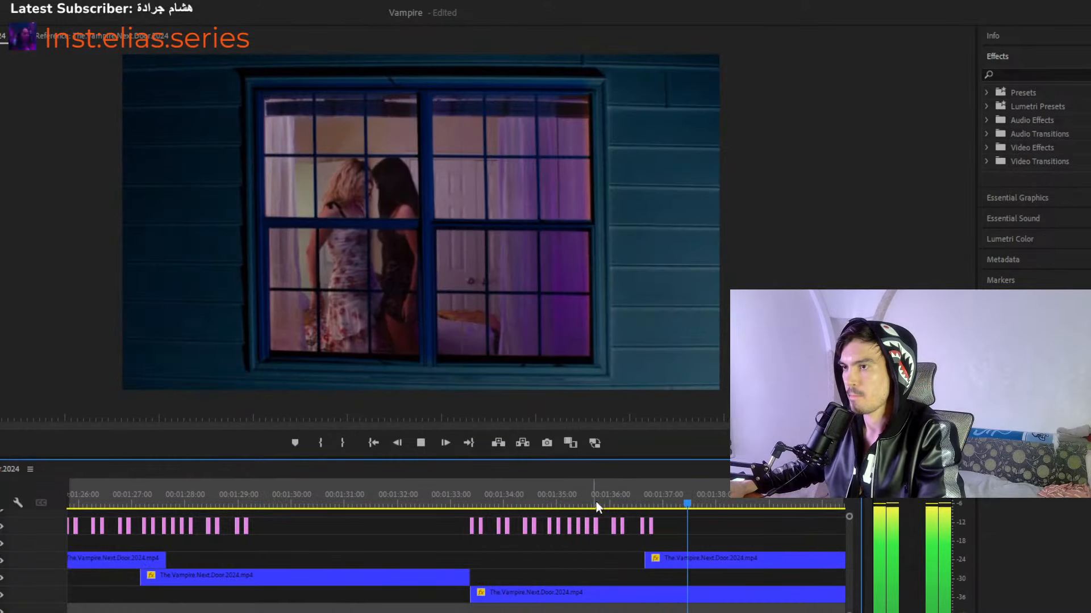
pyautogui.click(631, 501)
pyautogui.press('space')
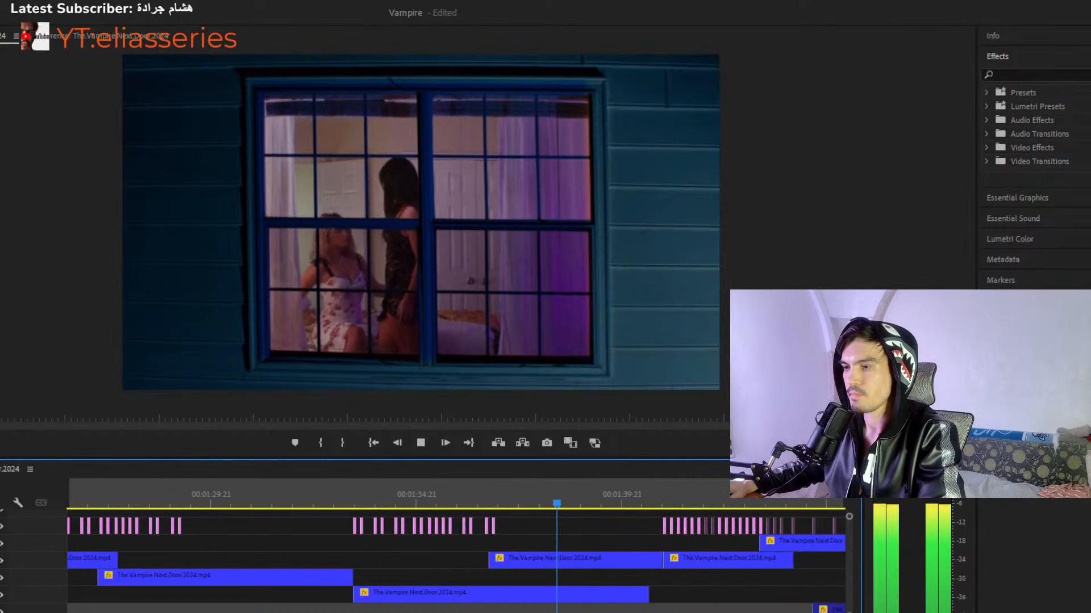
# Play the dense flash group from about 00:01:40:18, and replay it from its first flash at the clip cut.
pyautogui.click(595, 500)
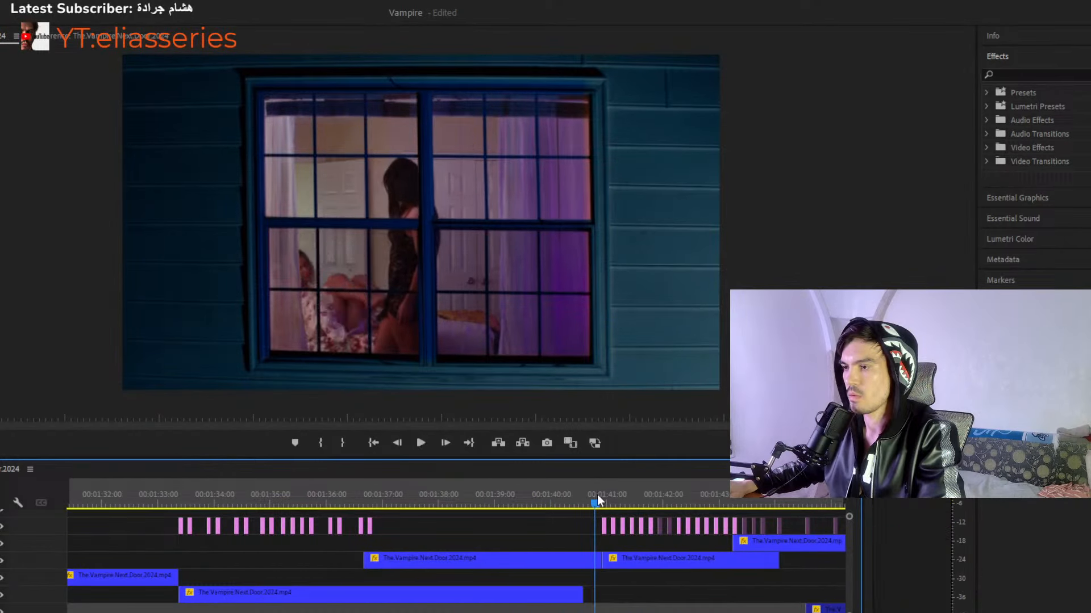
pyautogui.press('space')
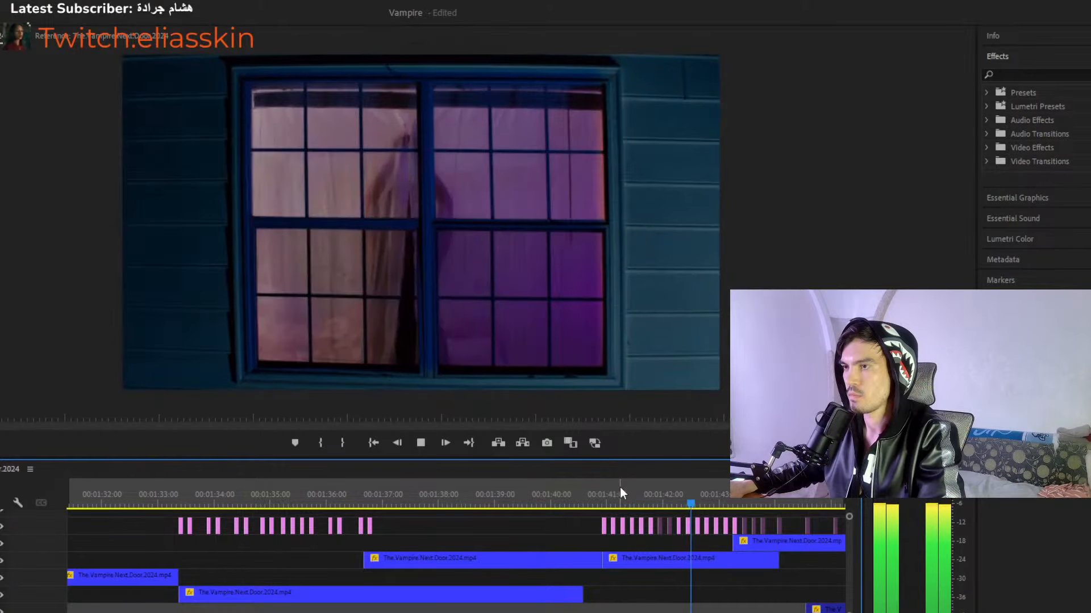
pyautogui.click(619, 488)
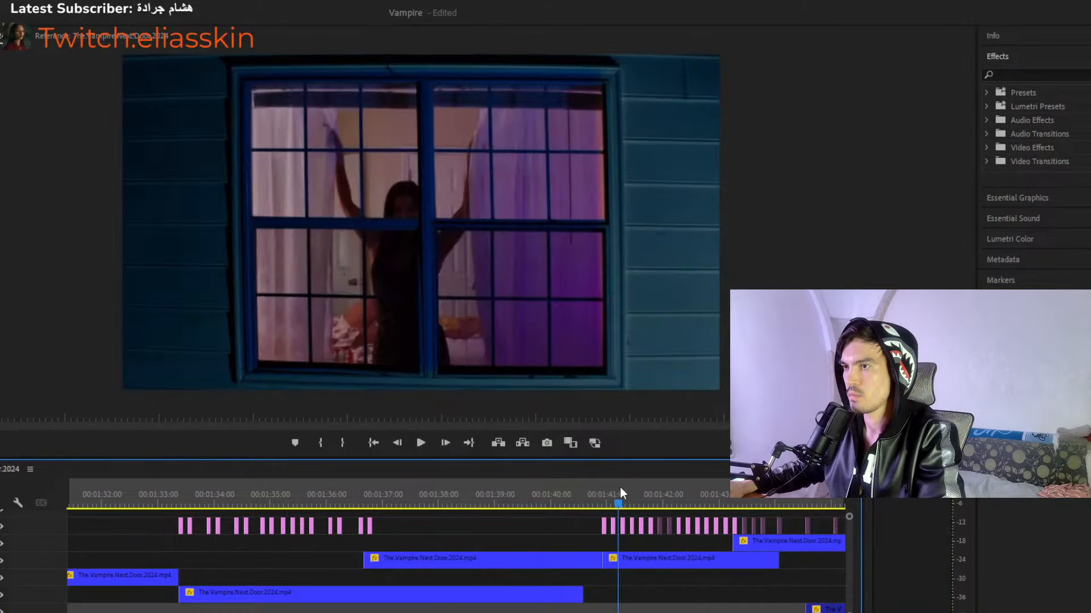
pyautogui.press('=')
pyautogui.press('=')
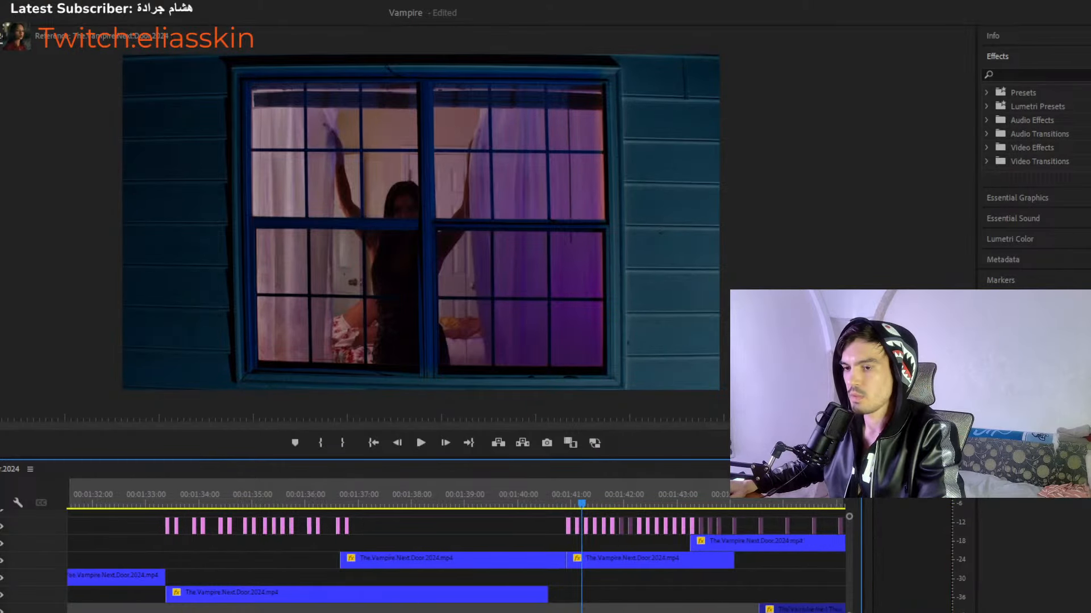
pyautogui.moveTo(425, 488); pyautogui.dragTo(434, 488)
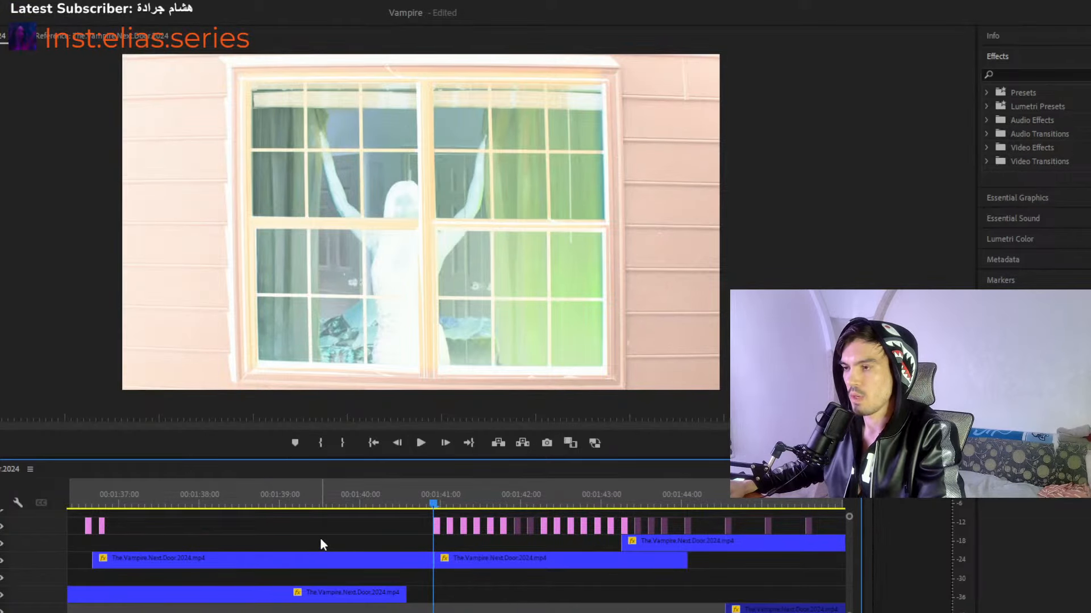
pyautogui.press('space')
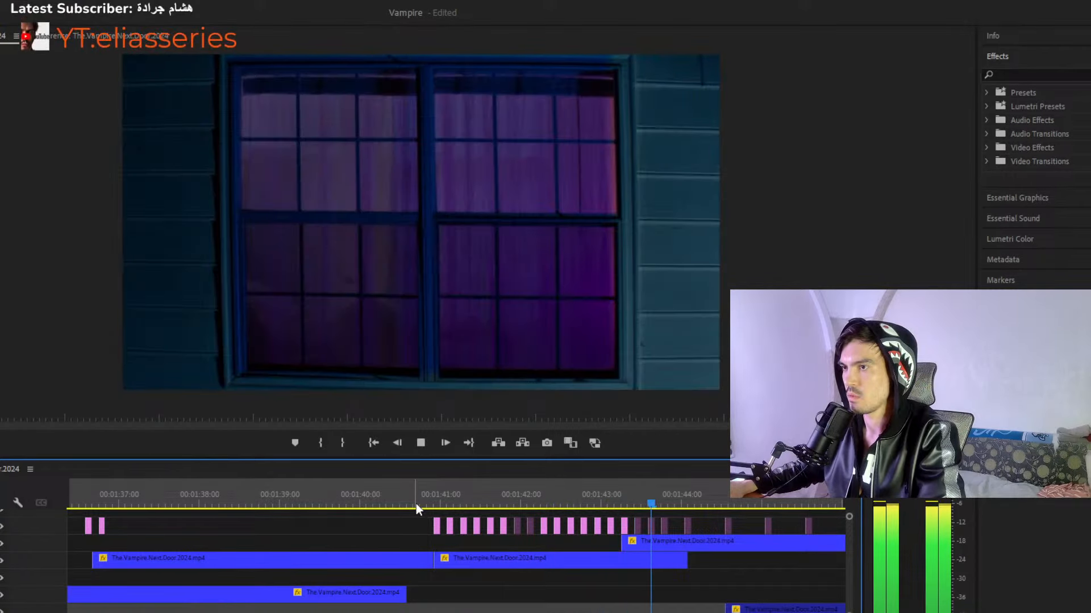
pyautogui.press('space')
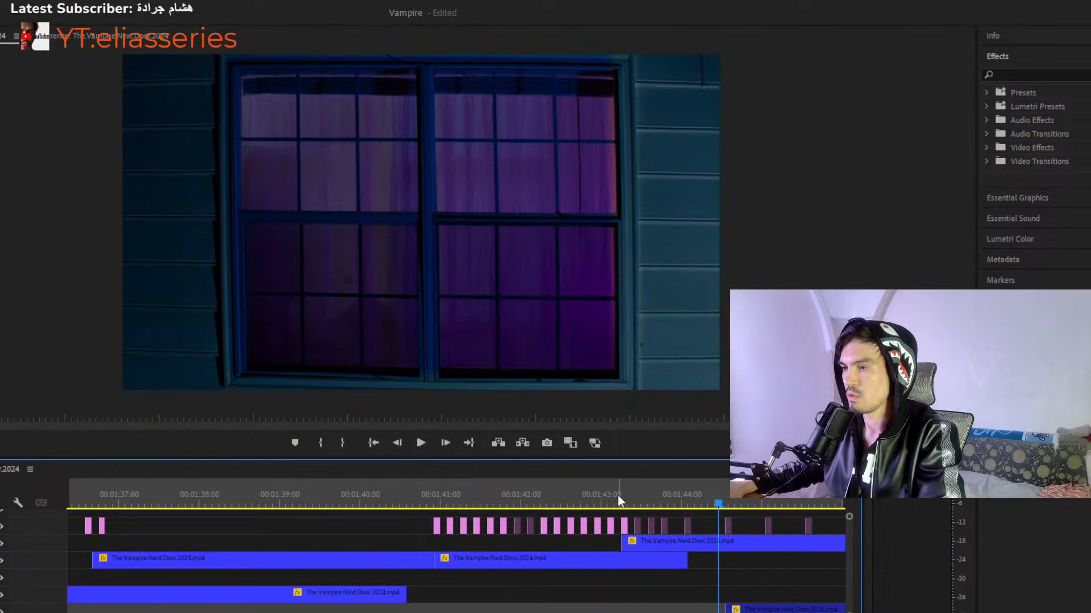
# Replay the second half of this flash group from about 00:01:42:00, across the change to the upper clip.
pyautogui.moveTo(623, 495); pyautogui.dragTo(525, 496)
pyautogui.press('space')
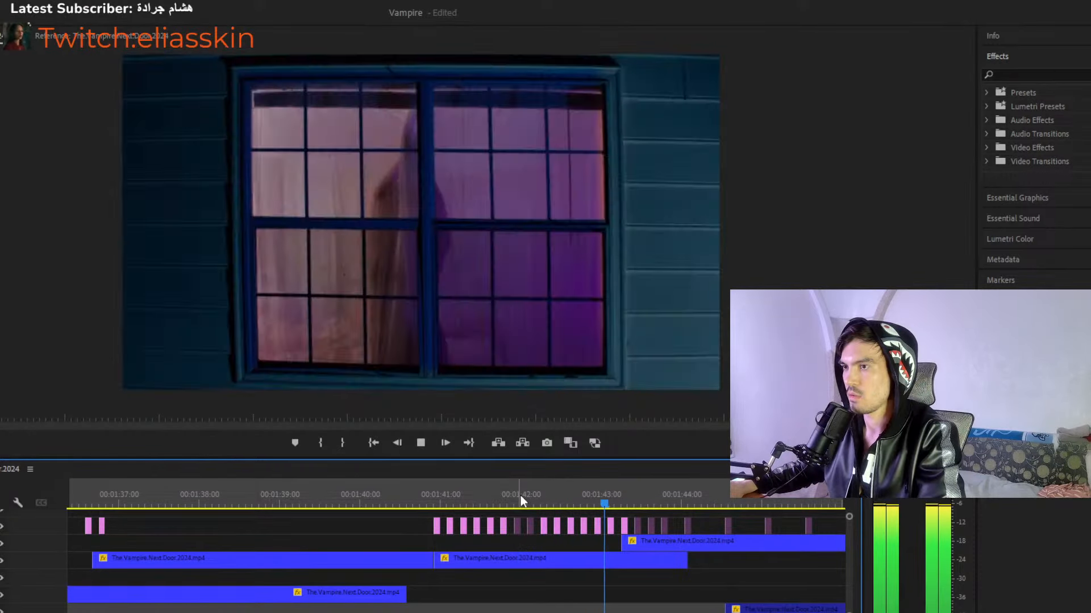
pyautogui.press('space')
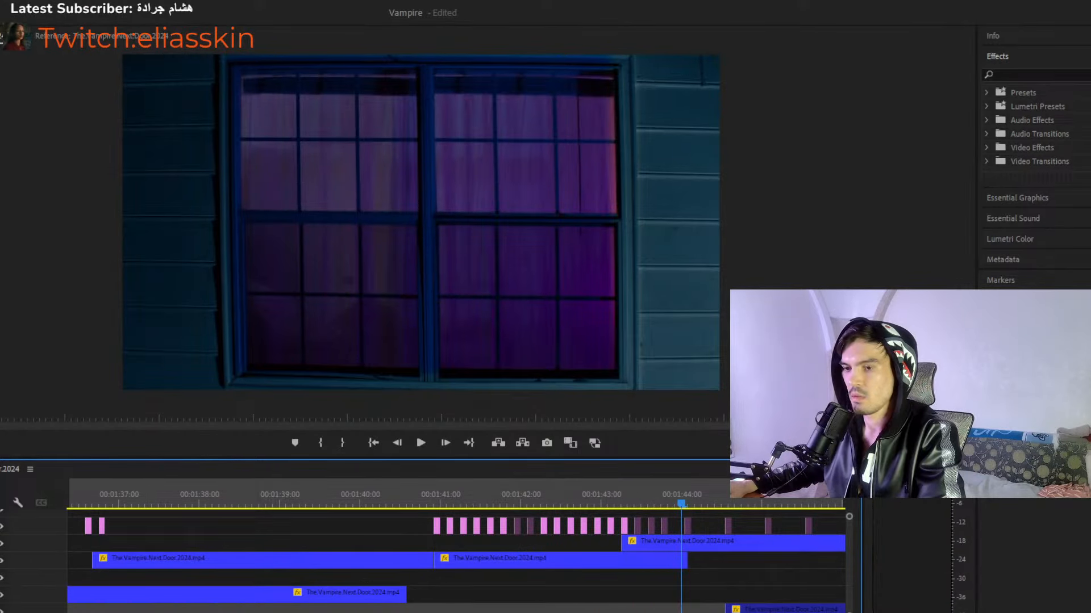
pyautogui.press('-')
pyautogui.press('-')
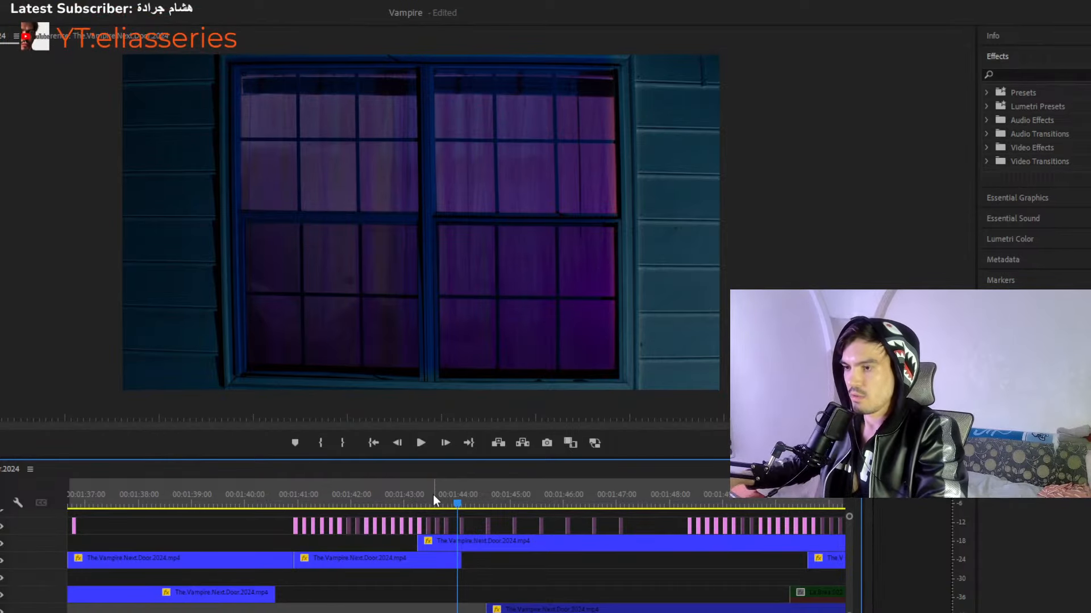
# Play the edit onward from about 00:01:43:04 through the following flash groups, moving ahead to about 00:02:06:16.
pyautogui.click(413, 498)
pyautogui.press('space')
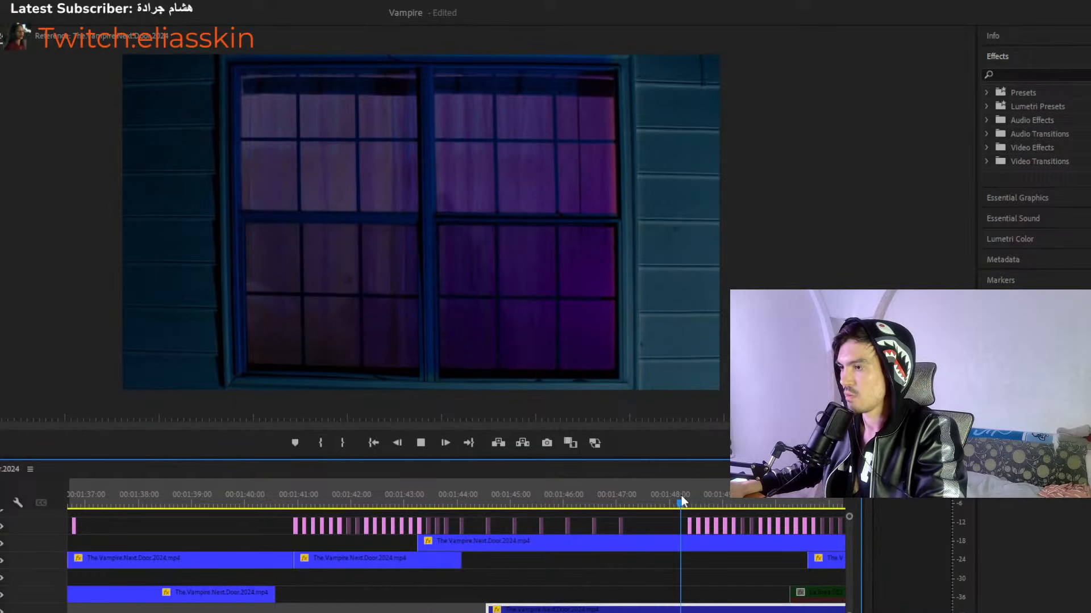
pyautogui.press('-')
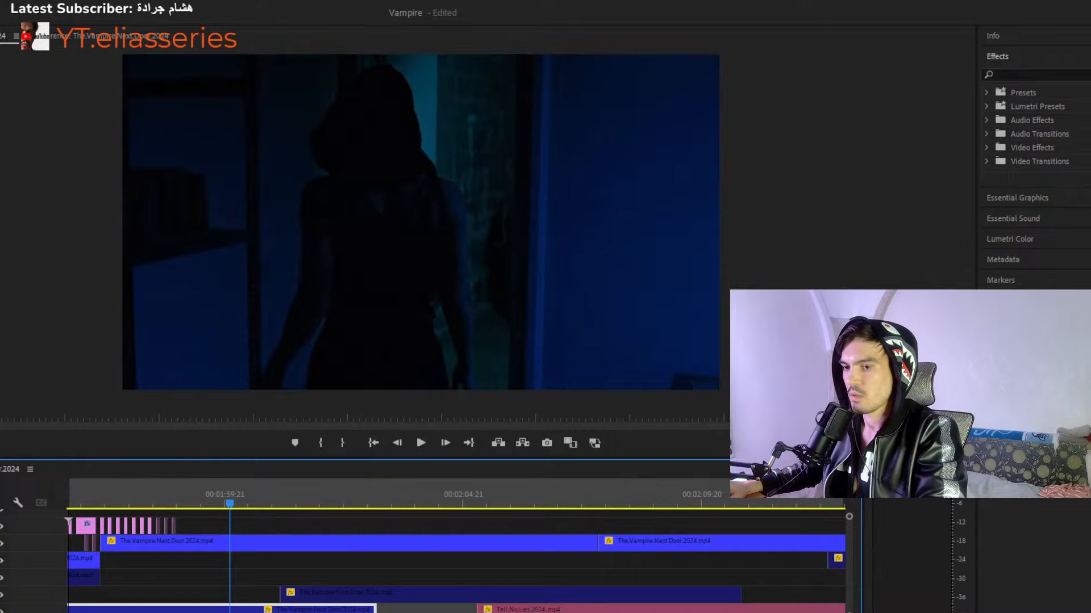
pyautogui.press('-')
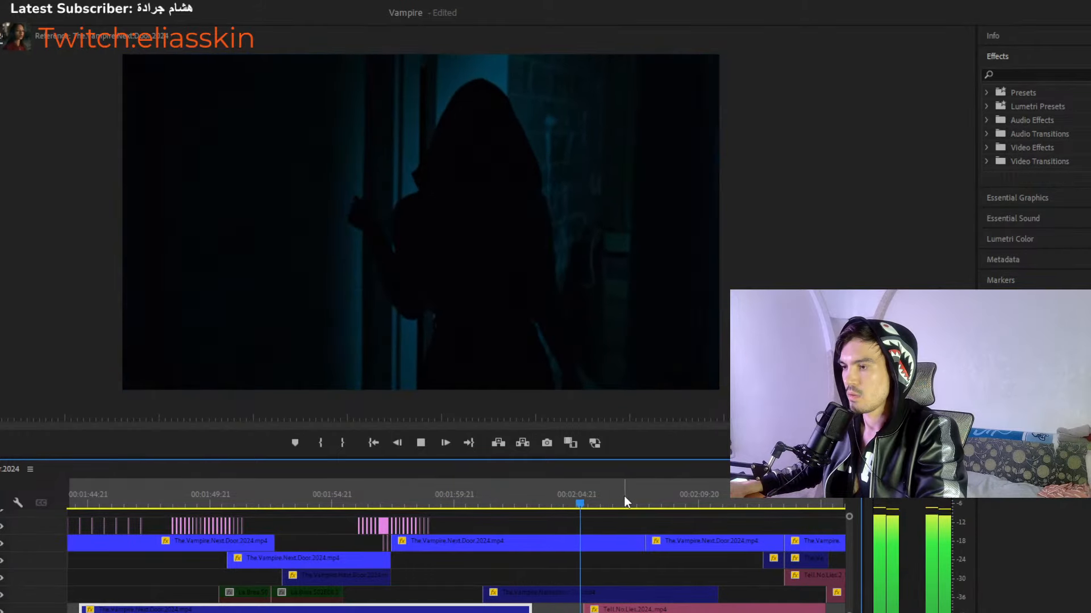
pyautogui.click(623, 496)
pyautogui.press('-')
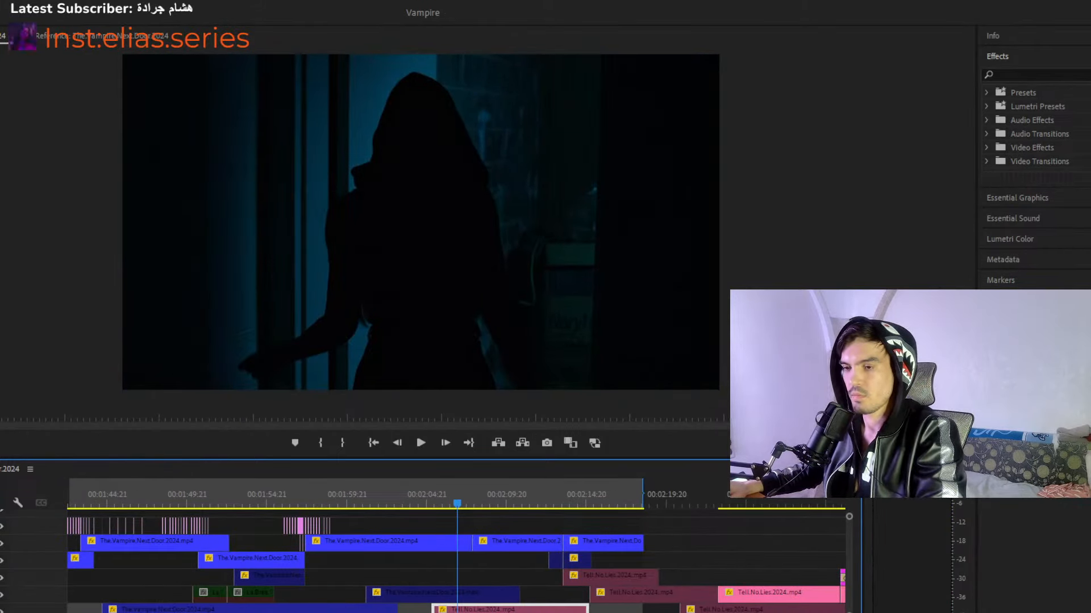
# Look over the whole sequence, then go to about 00:00:03:18, inside the first Journey.To.Bethlehem clip near the start.
pyautogui.press('-')
pyautogui.press('-')
pyautogui.press('-')
pyautogui.press('-')
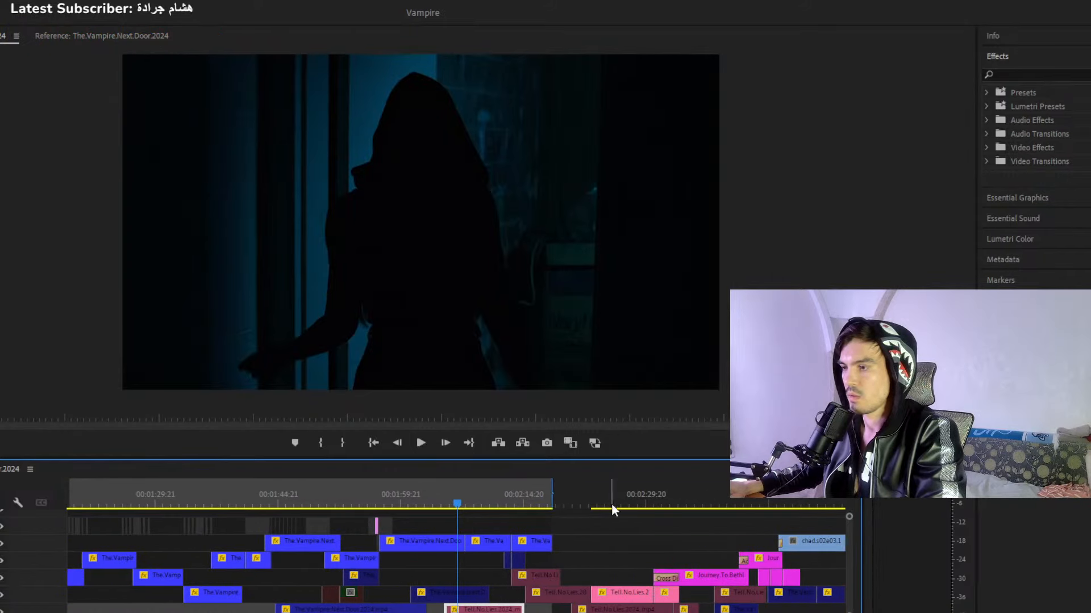
pyautogui.press('-')
pyautogui.press('-')
pyautogui.press('-')
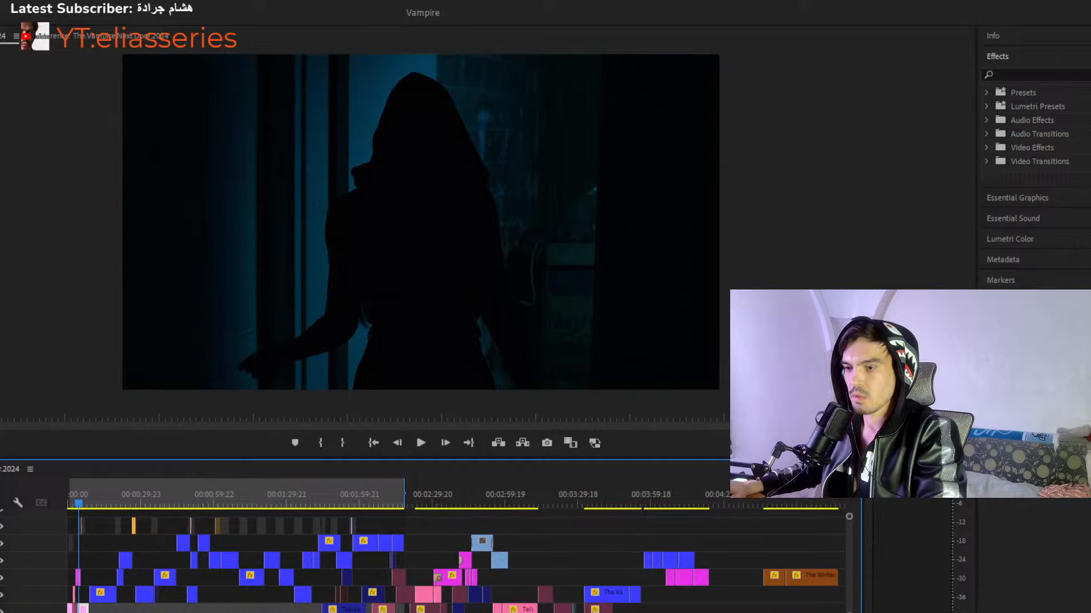
pyautogui.press('=')
pyautogui.press('=')
pyautogui.press('=')
pyautogui.press('=')
pyautogui.click(357, 502)
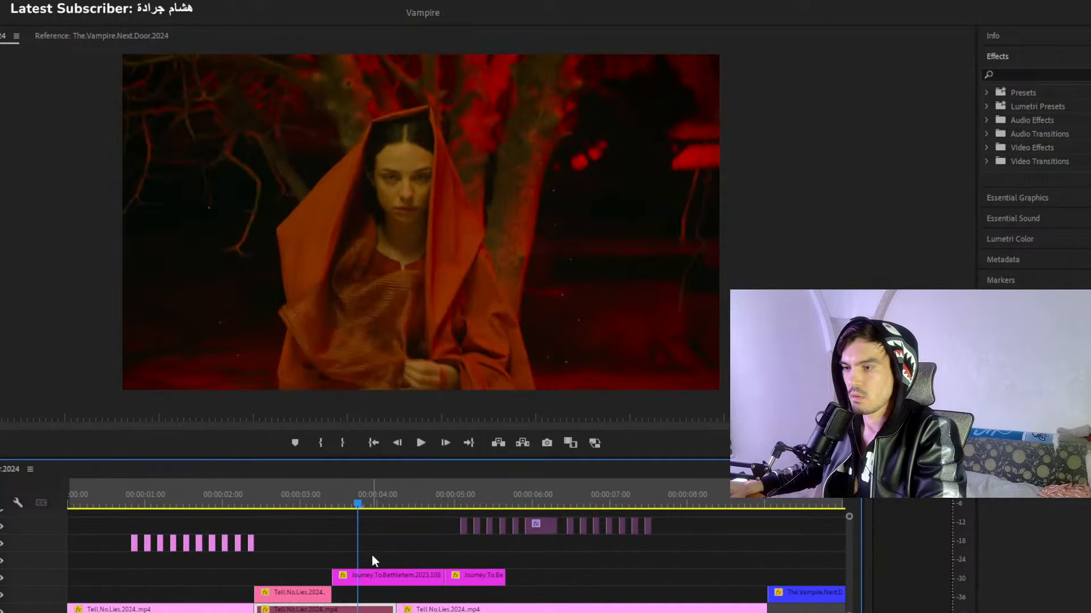
# Select both adjoining Journey.To.Bethlehem.2023 clips around 00:00:03:18 near the start of the sequence.
pyautogui.click(380, 575)
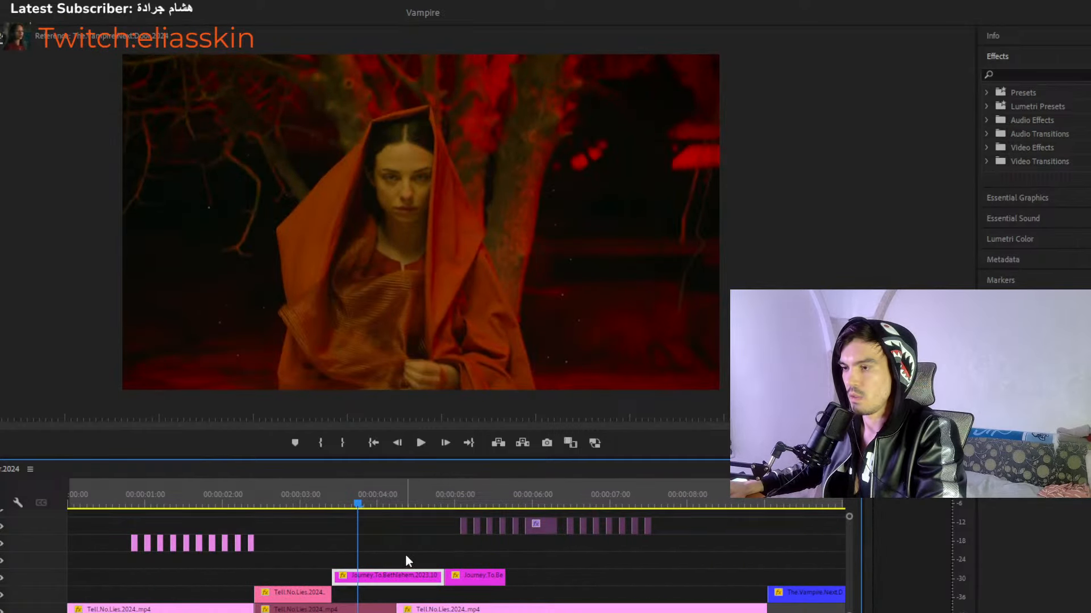
pyautogui.click(437, 573)
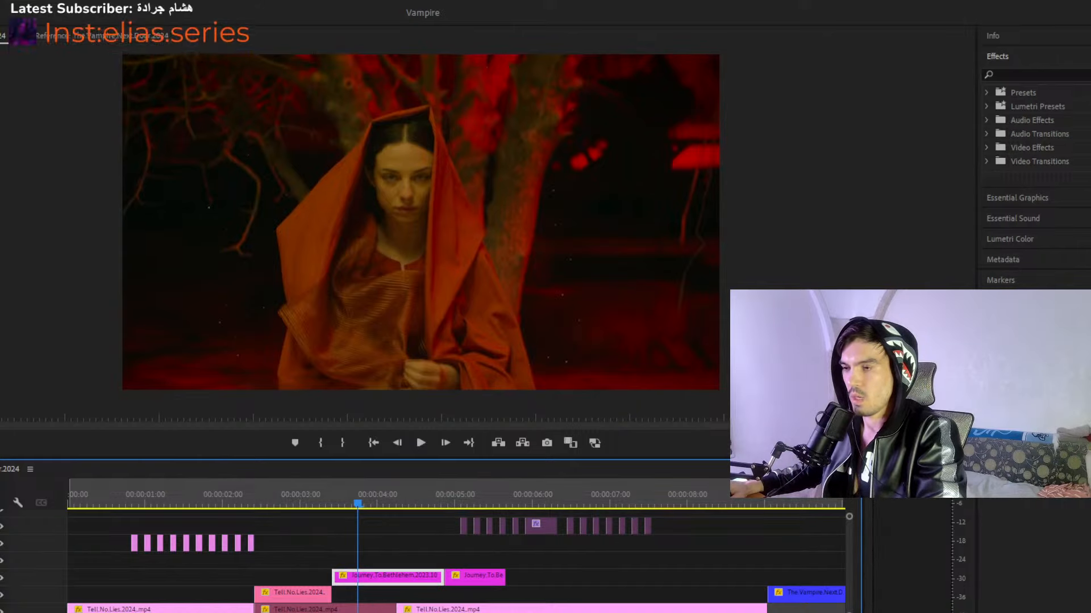
pyautogui.scroll(2, 421, 592)
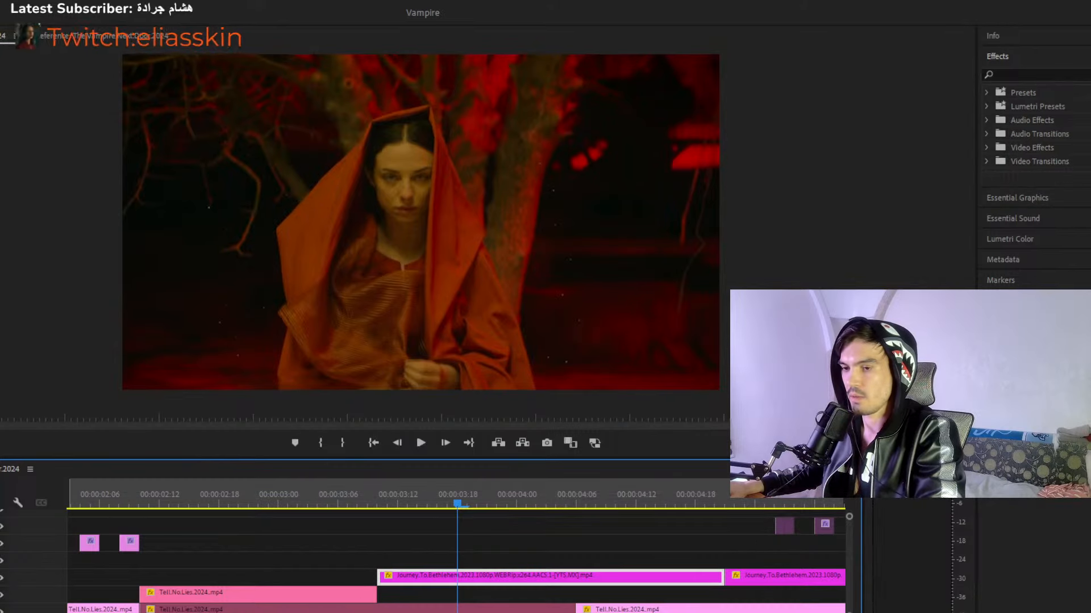
pyautogui.scroll(-2, 248, 611)
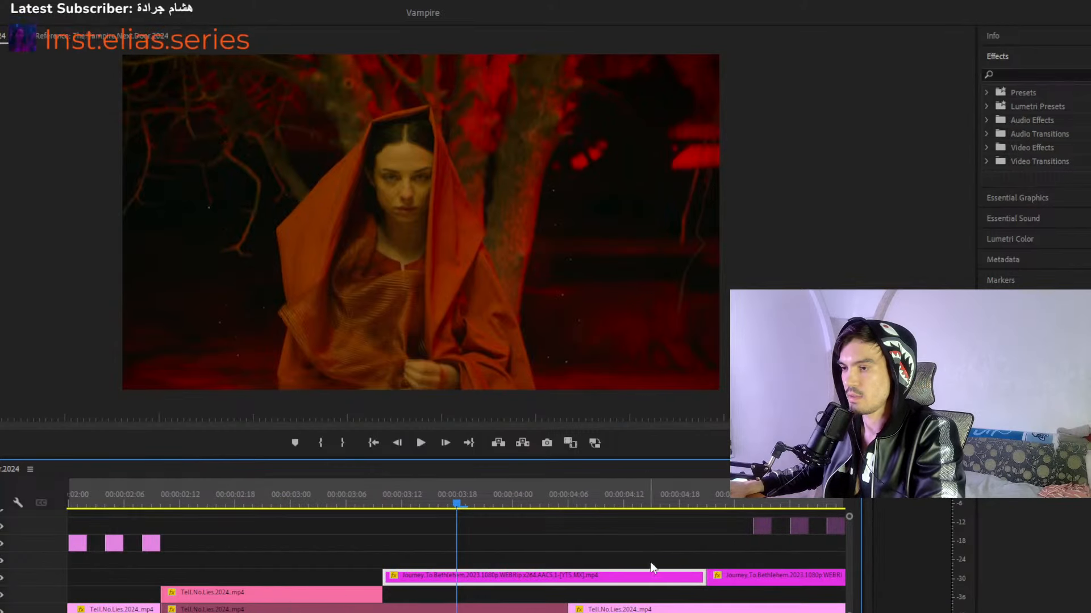
pyautogui.moveTo(735, 555); pyautogui.dragTo(673, 568)
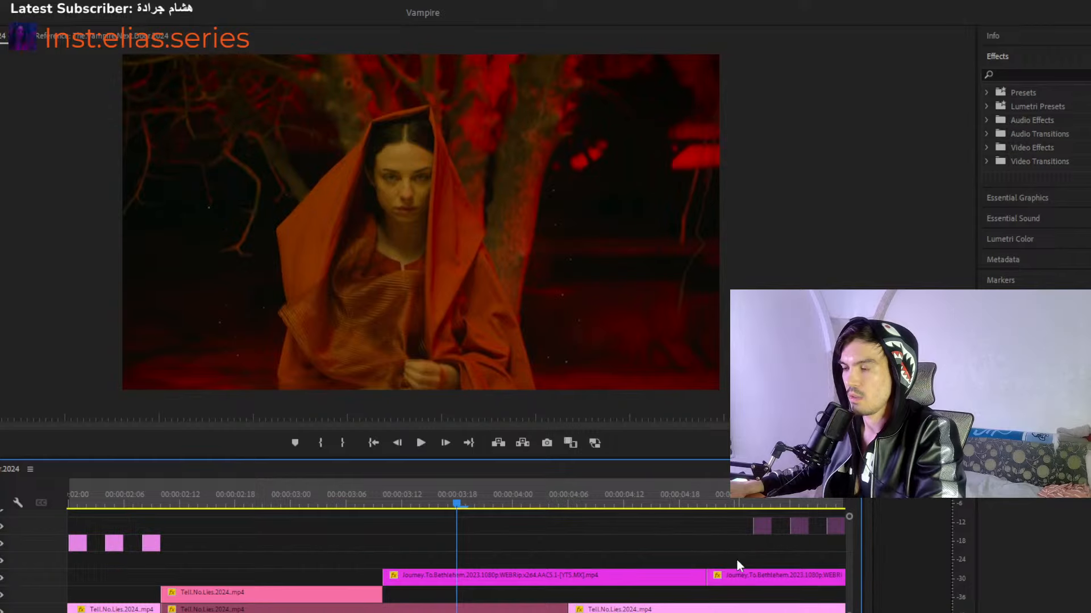
pyautogui.click(684, 577)
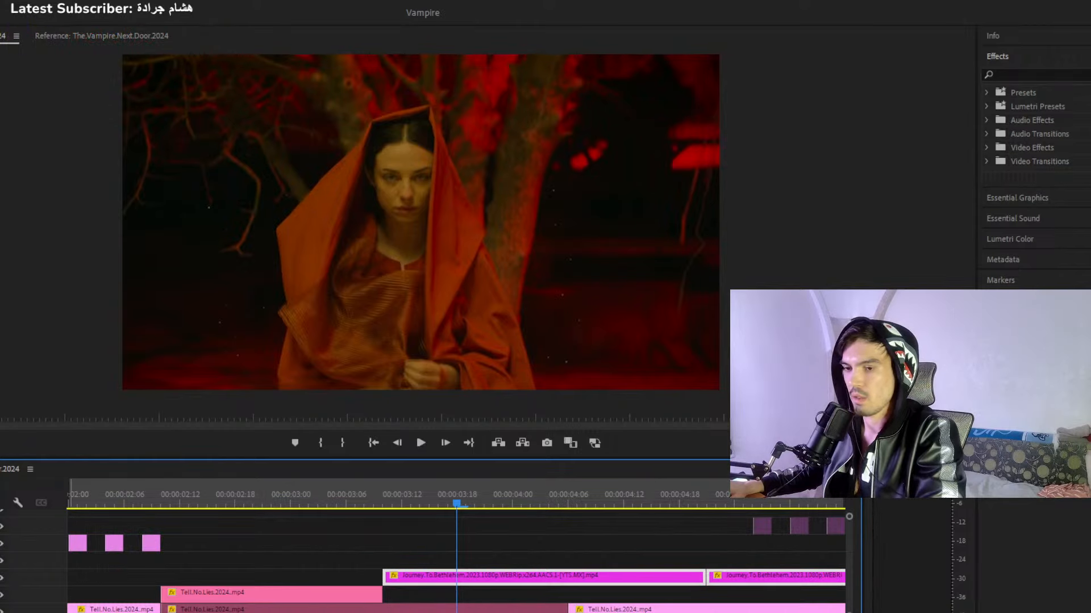
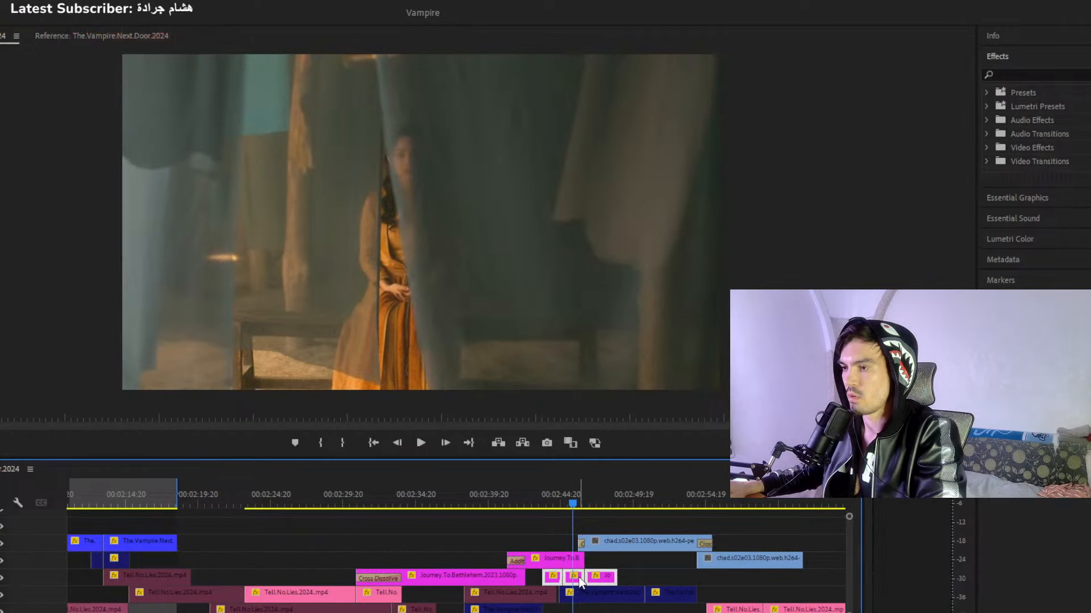
# Move the three short Journey.To.Bethlehem clips onto the uppermost track, starting at about 00:02:17:00, over the end of the last The.Vampire.Next.Door clip.
pyautogui.moveTo(579, 582); pyautogui.dragTo(124, 506)
pyautogui.press('space')
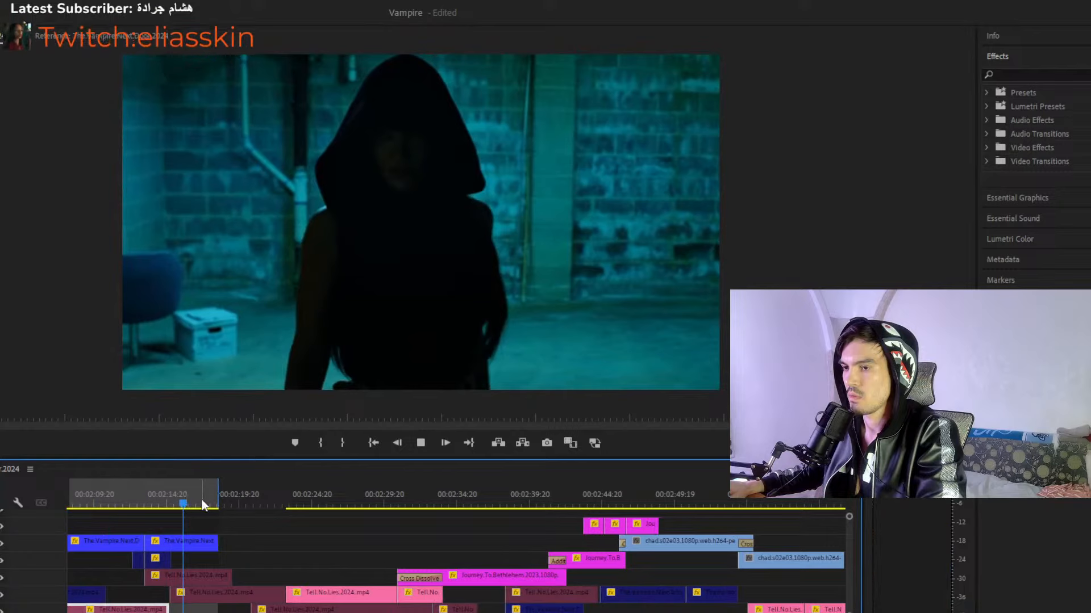
pyautogui.press('space')
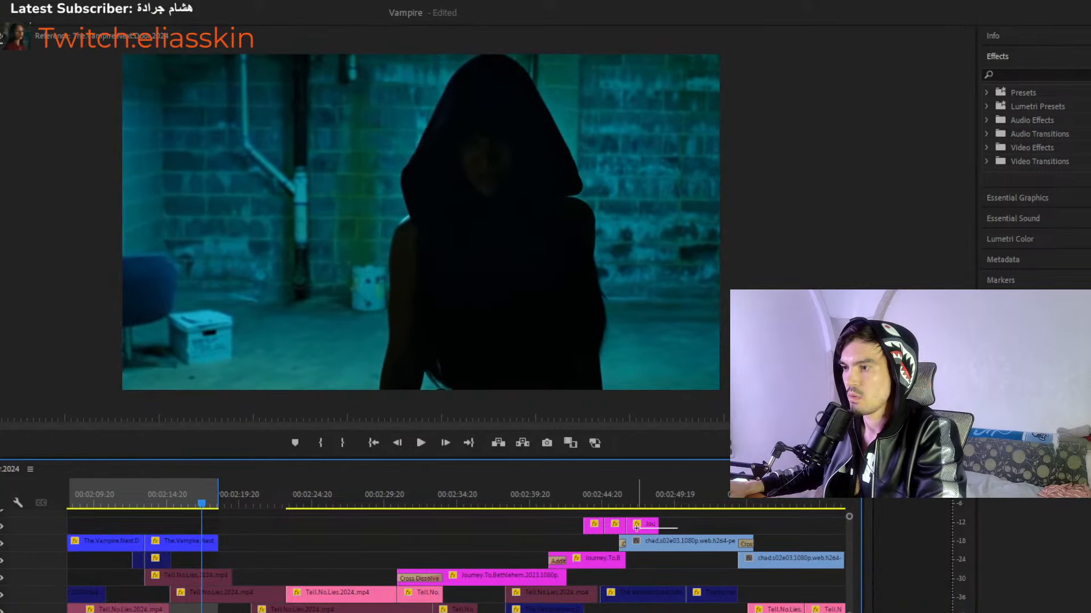
pyautogui.moveTo(636, 527); pyautogui.dragTo(236, 523)
pyautogui.press('space')
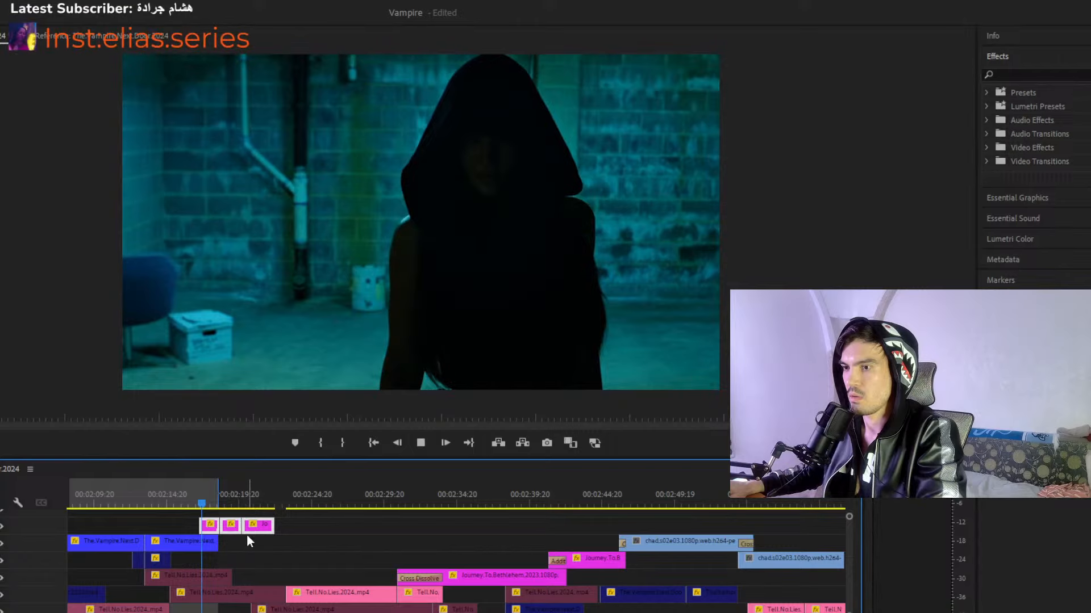
# Place the three short Journey.To.Bethlehem clips one track below The.Vampire.Next.Door clip, starting exactly where it ends, around 00:02:18:10.
pyautogui.press('=')
pyautogui.press('=')
pyautogui.press('space')
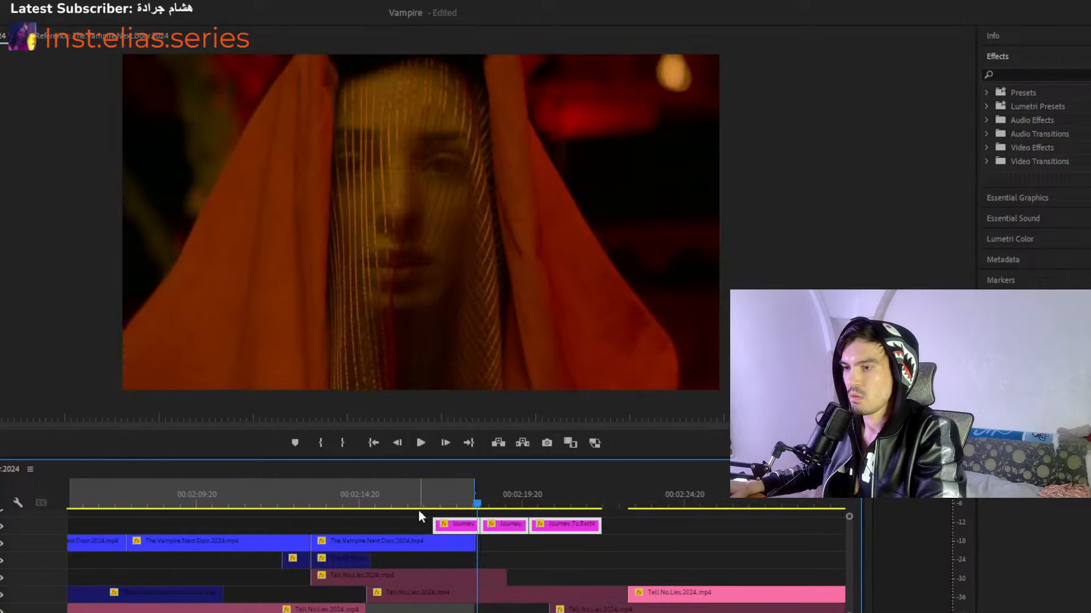
pyautogui.moveTo(499, 527); pyautogui.dragTo(499, 552)
pyautogui.moveTo(483, 506); pyautogui.dragTo(446, 510)
pyautogui.press('space')
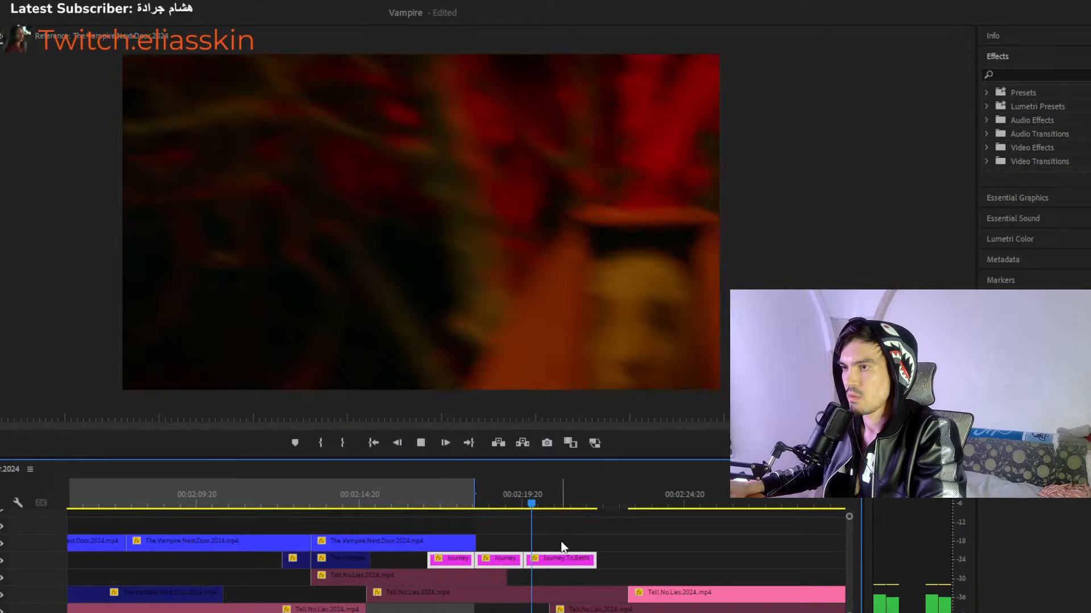
pyautogui.moveTo(537, 543)
pyautogui.mouseDown()
pyautogui.moveTo(505, 557)
pyautogui.moveTo(541, 561)
pyautogui.mouseUp()
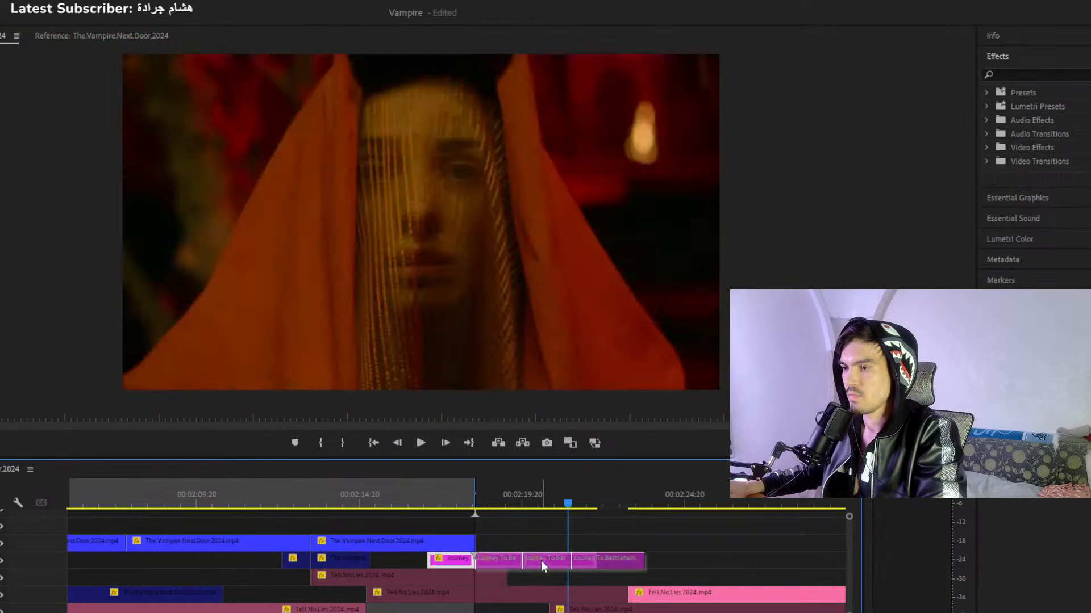
pyautogui.click(459, 504)
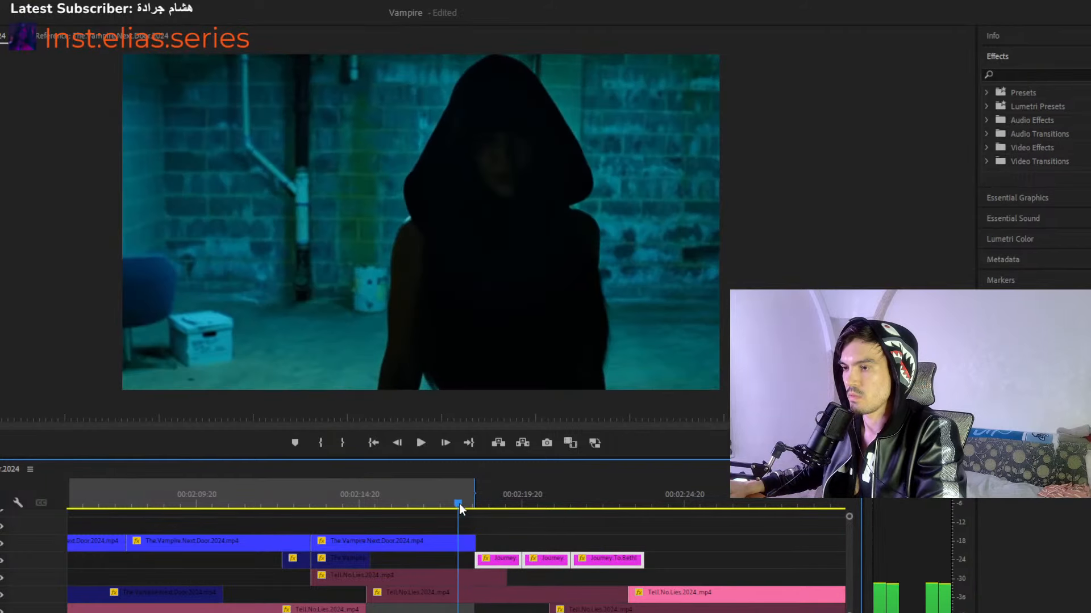
# Play the transition from the hooded Vampire shot through the three short Journey.To.Bethlehem clips.
pyautogui.click(513, 520)
pyautogui.press('space')
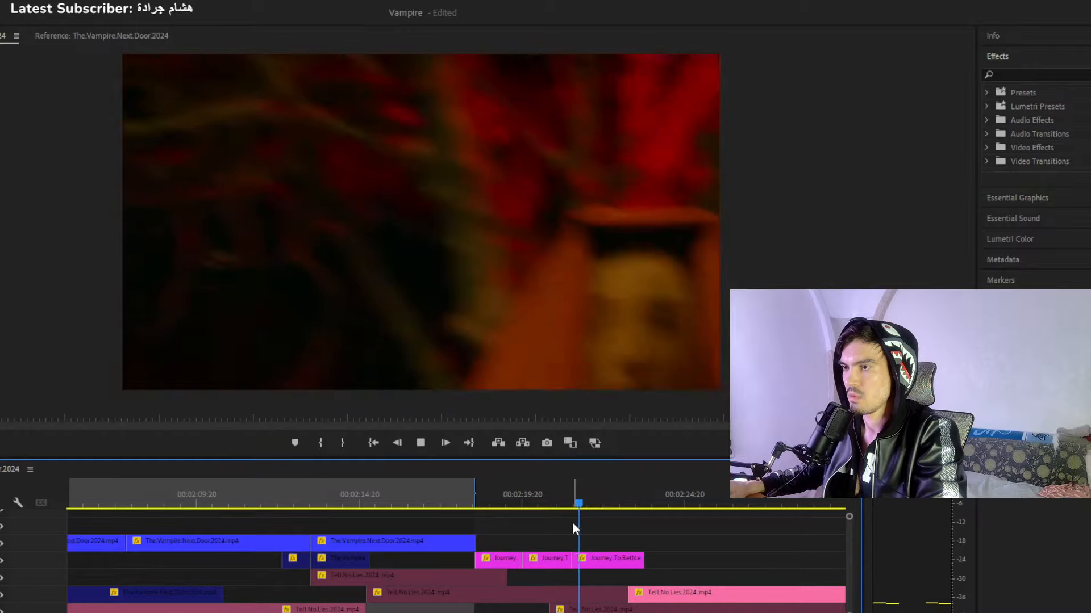
pyautogui.press('space')
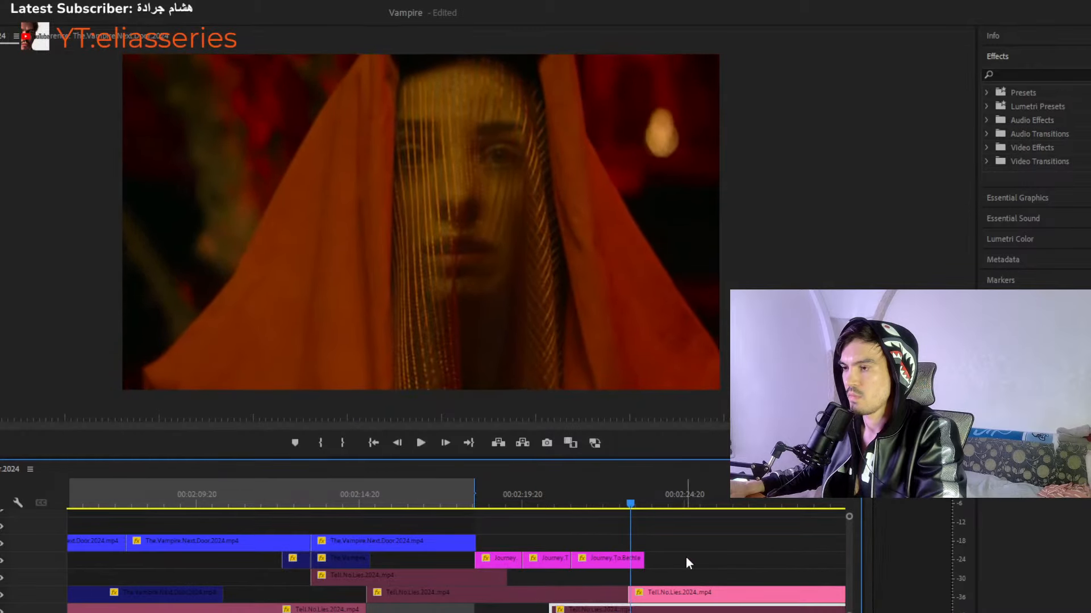
# Disable the three short Journey.To.Bethlehem clips and play across them from about 00:02:17:12.
pyautogui.moveTo(659, 552); pyautogui.dragTo(506, 562)
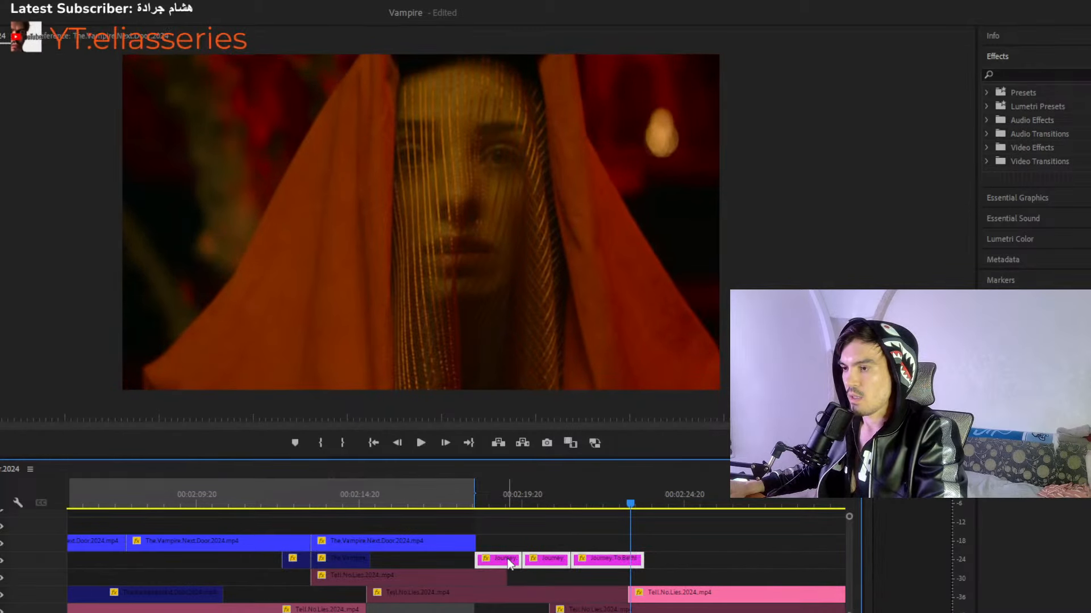
pyautogui.hotkey('shift', 'e')
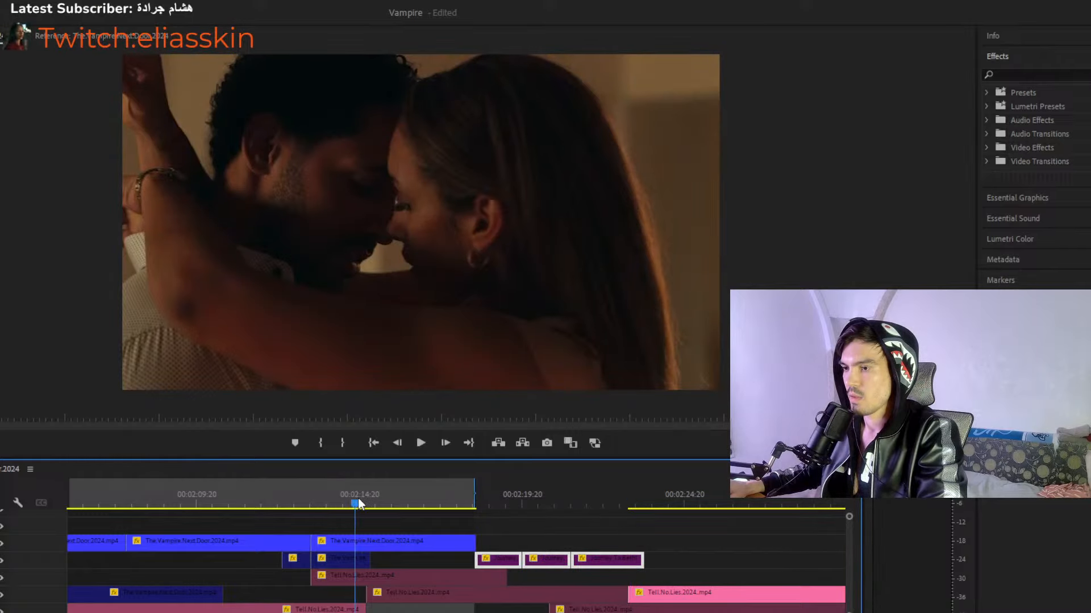
pyautogui.moveTo(359, 503); pyautogui.dragTo(452, 520)
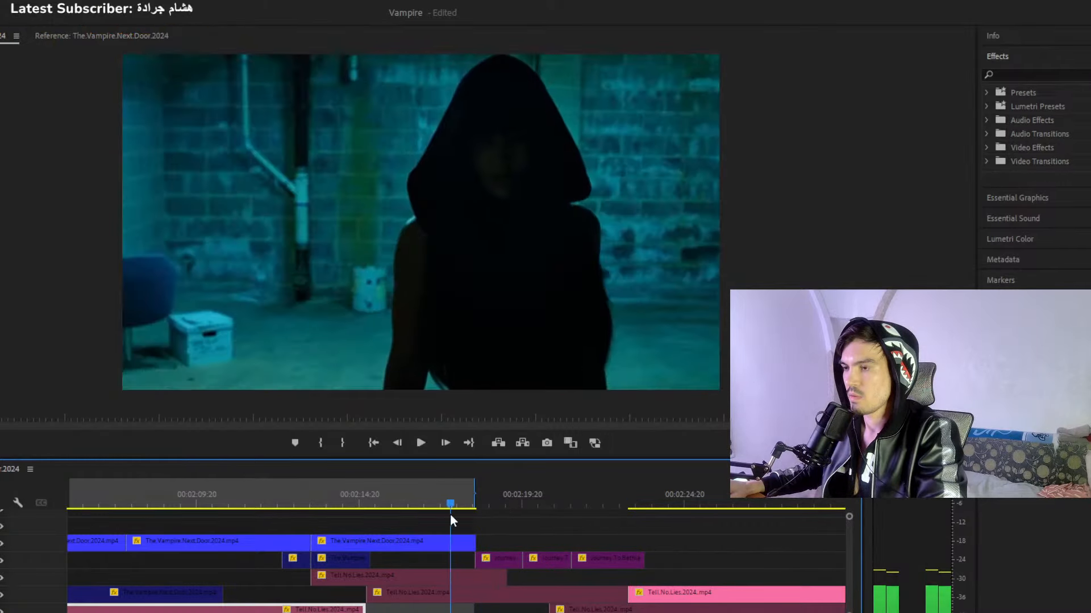
pyautogui.press('space')
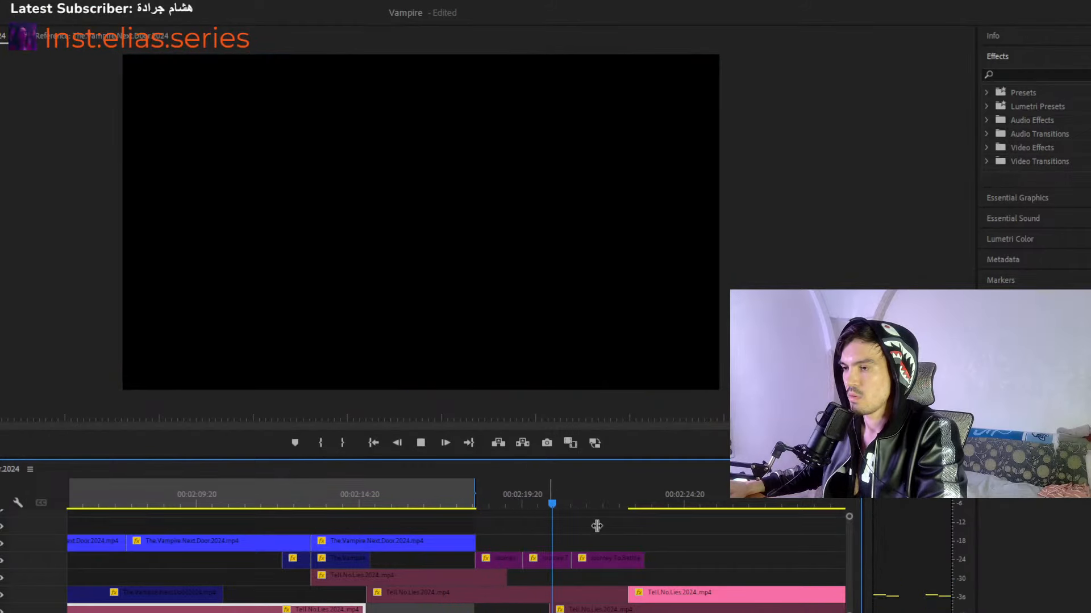
pyautogui.press('space')
# Play the stretch with the disabled clips and set the Out point at the start of the following Tell.No.Lies clip.
pyautogui.press('-')
pyautogui.press('-')
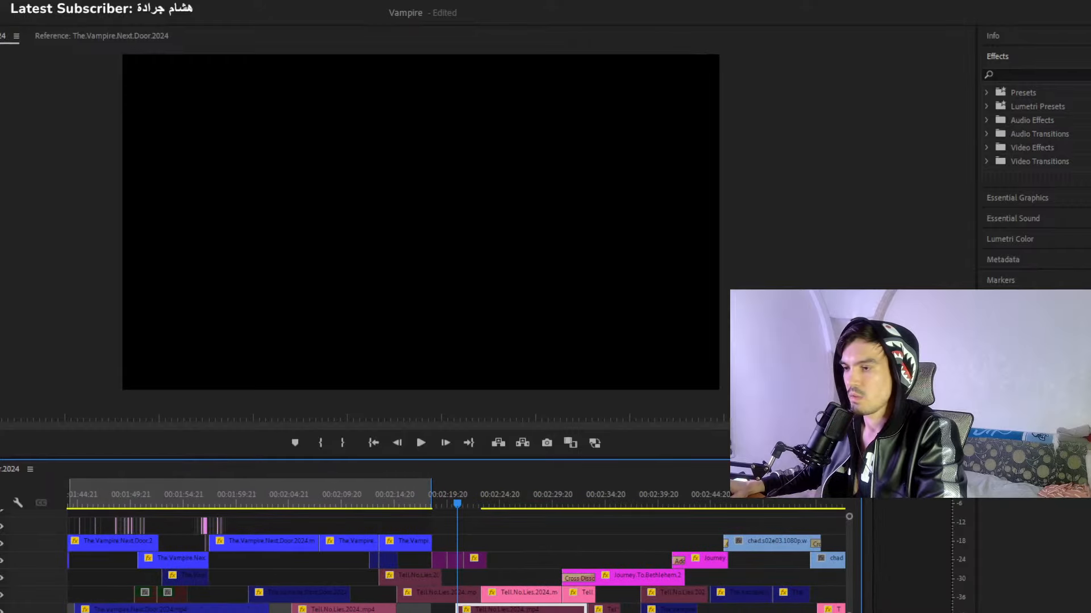
pyautogui.click(508, 499)
pyautogui.moveTo(513, 502); pyautogui.dragTo(441, 517)
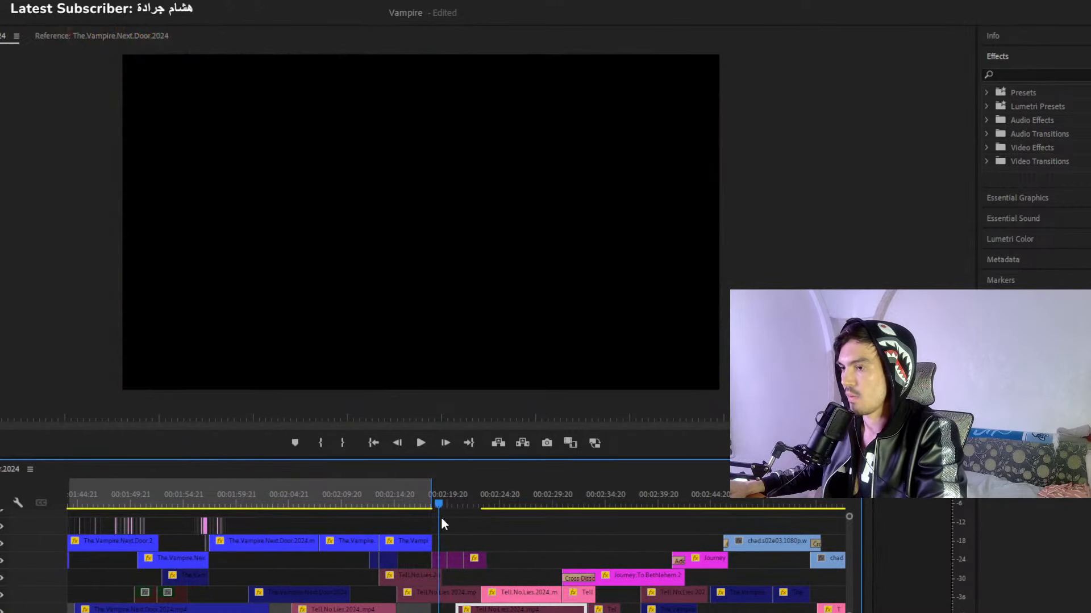
pyautogui.press('space')
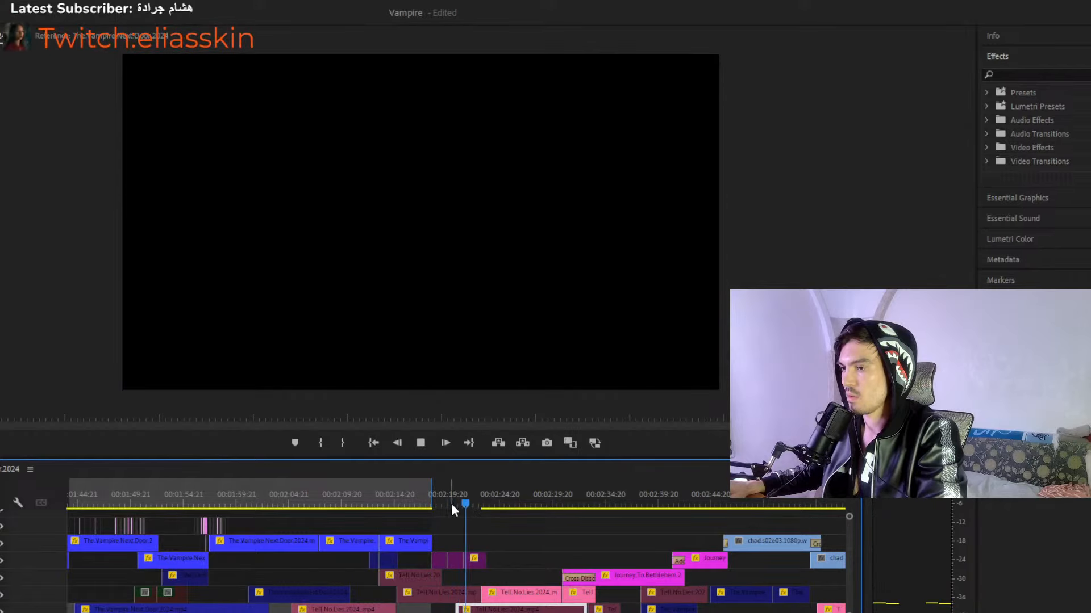
pyautogui.press('space')
pyautogui.moveTo(482, 503); pyautogui.dragTo(469, 519)
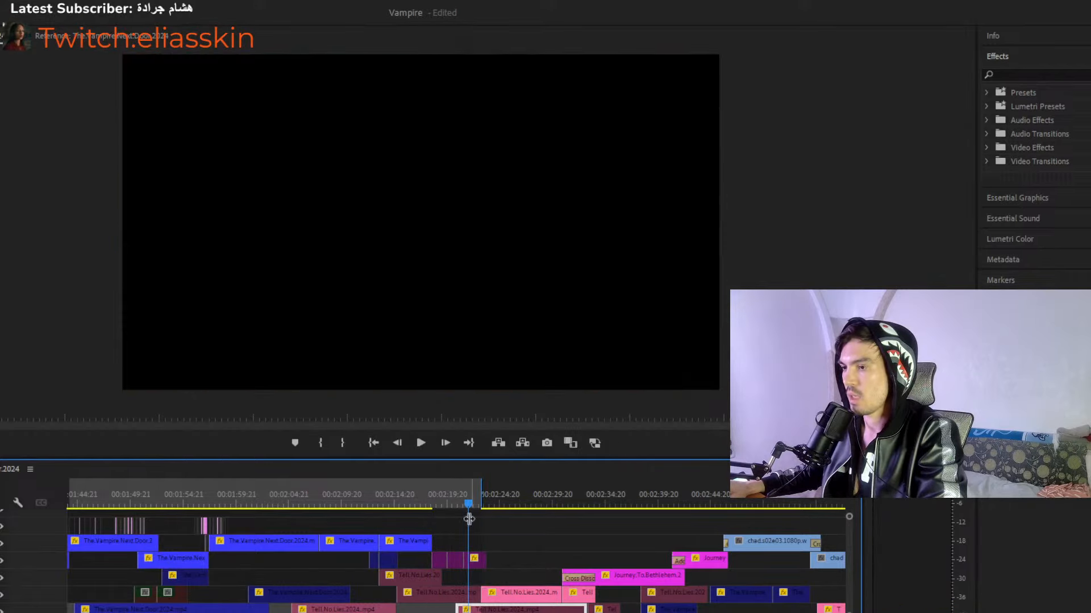
# Set the Out point at about 00:02:23:12 and trim the start of the following Tell.No.Lies clip to about 00:02:24:00.
pyautogui.press('=')
pyautogui.press('=')
pyautogui.press('=')
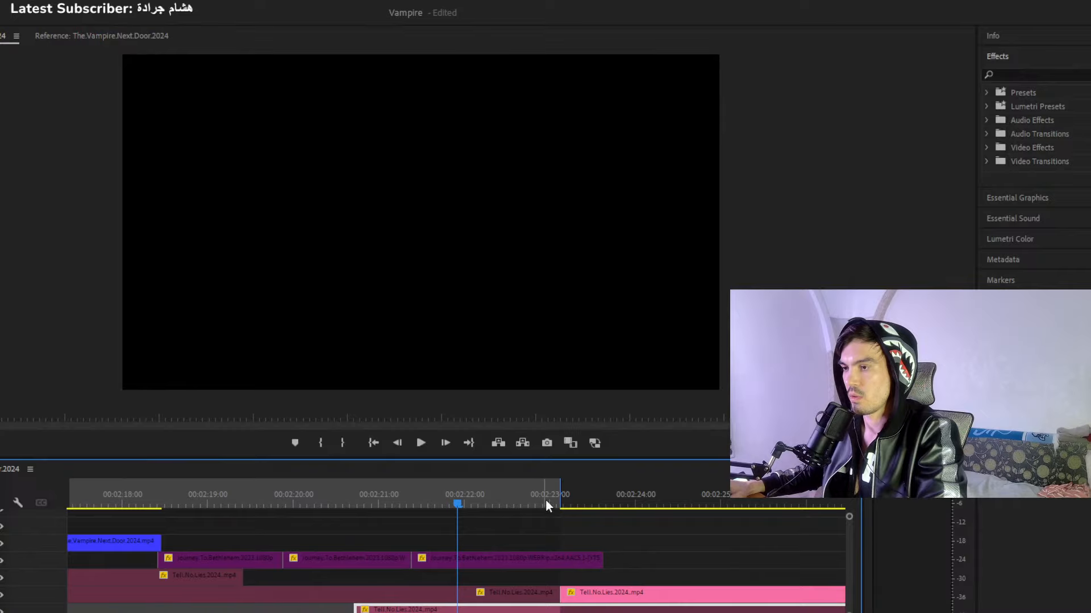
pyautogui.click(586, 503)
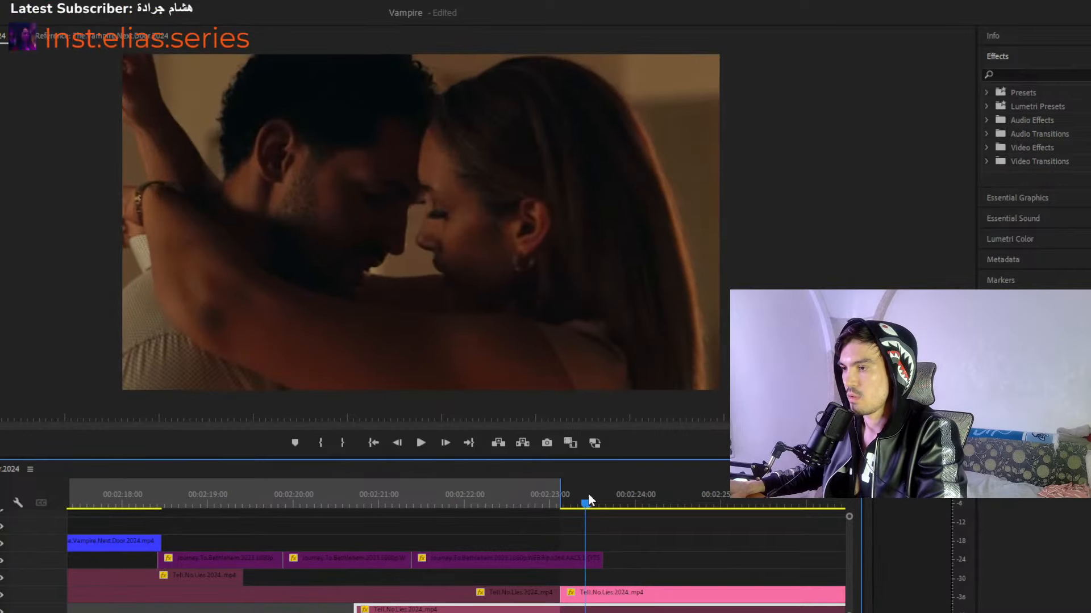
pyautogui.click(592, 501)
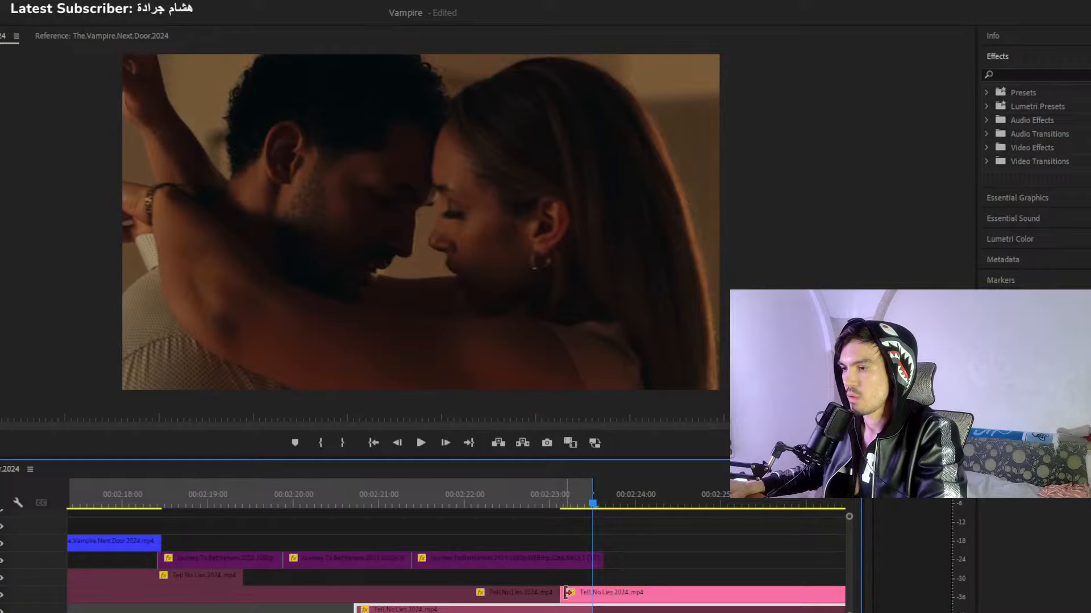
pyautogui.moveTo(566, 593); pyautogui.dragTo(625, 605)
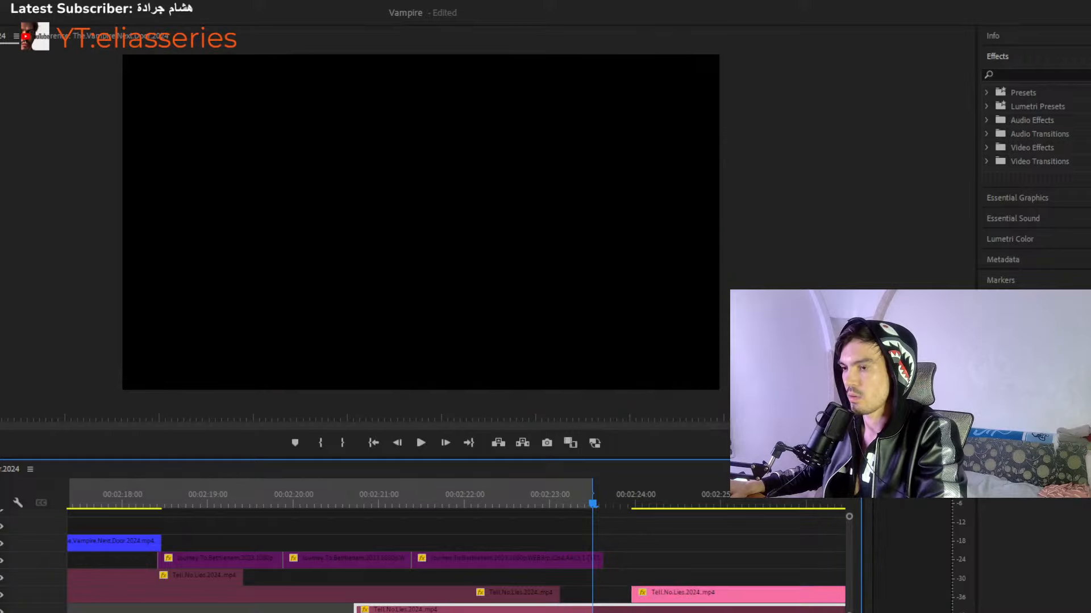
# Disable the two adjoining Tell.No.Lies clips between about 00:02:24:00 and 00:02:34:00.
pyautogui.press('-')
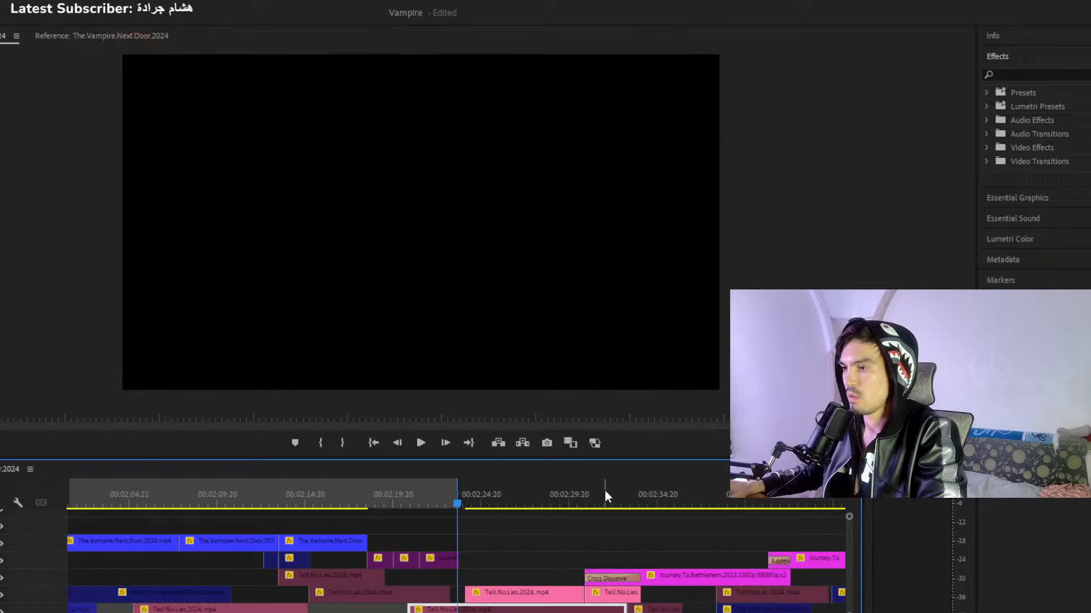
pyautogui.moveTo(606, 500); pyautogui.dragTo(676, 528)
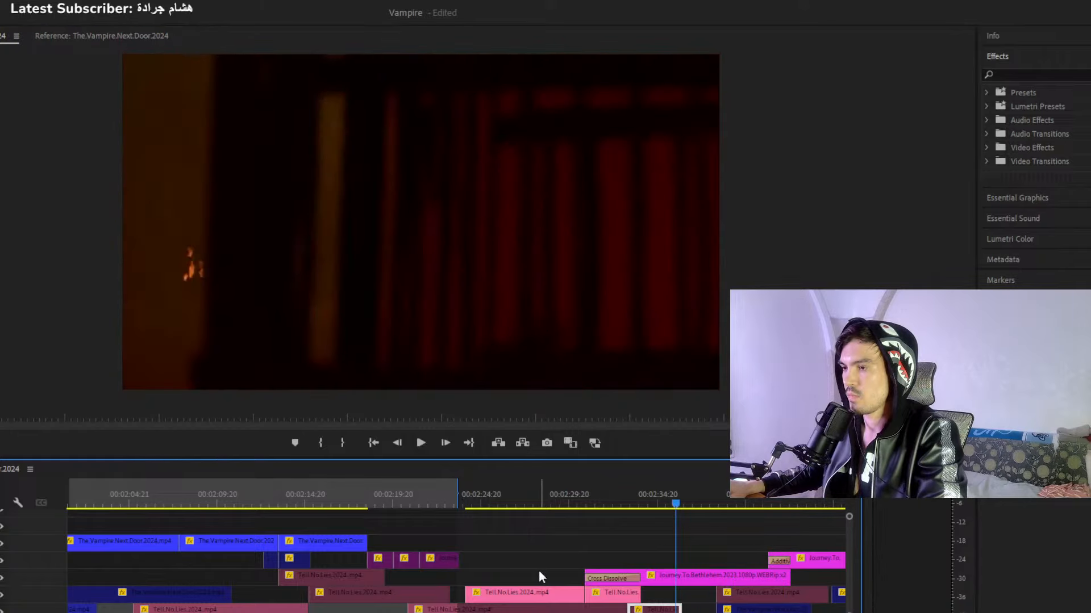
pyautogui.click(532, 496)
pyautogui.moveTo(659, 598); pyautogui.dragTo(571, 600)
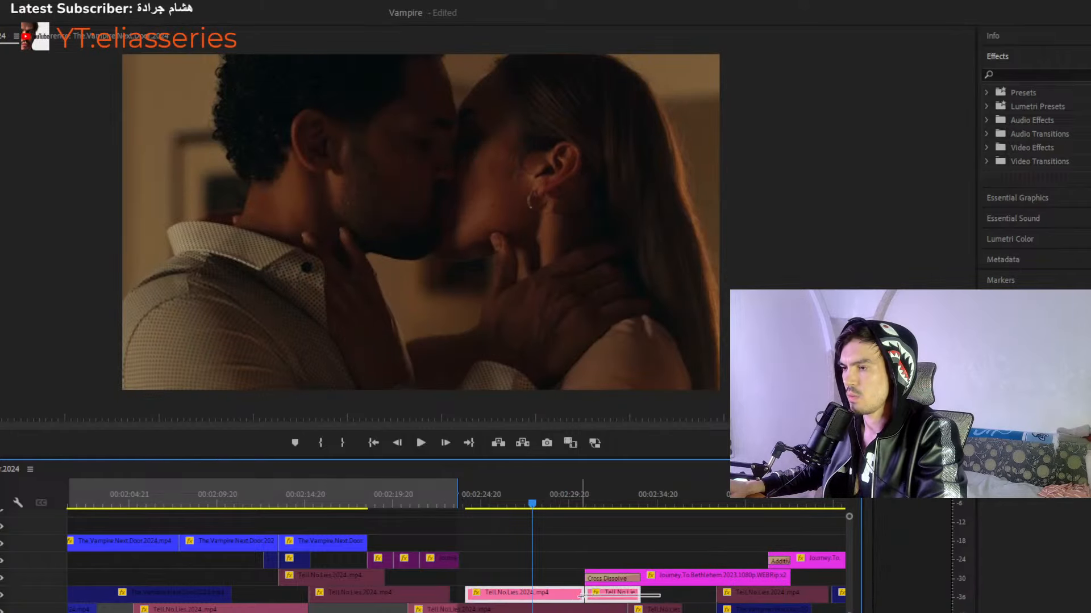
pyautogui.hotkey('shift', 'e')
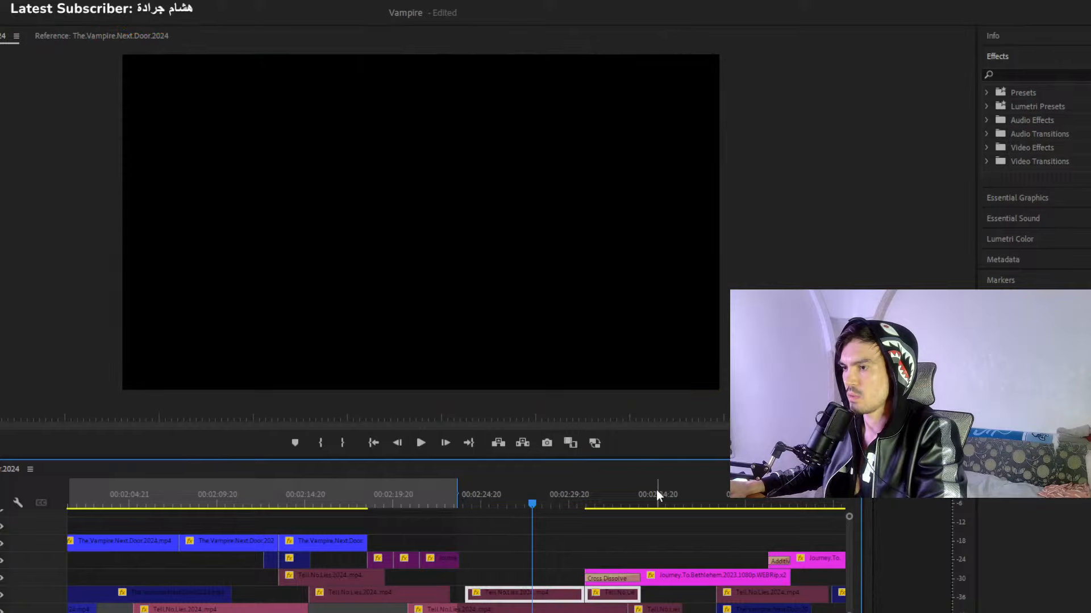
# Move the four disabled Tell.No.Lies clips after the Out point two tracks up, starting at about 00:02:58.
pyautogui.moveTo(584, 487); pyautogui.dragTo(744, 493)
pyautogui.press('-')
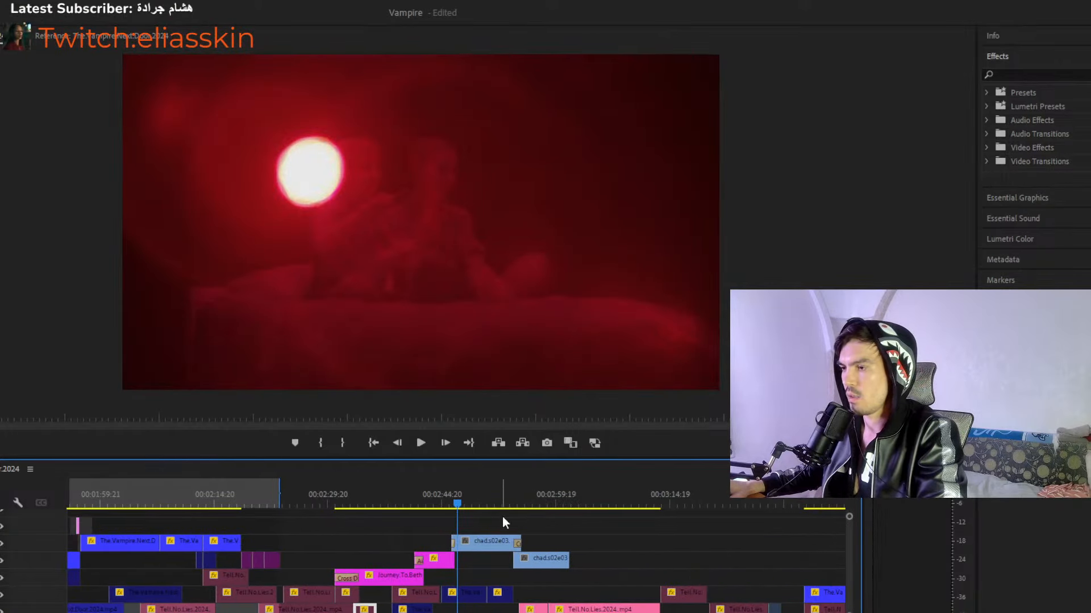
pyautogui.click(580, 501)
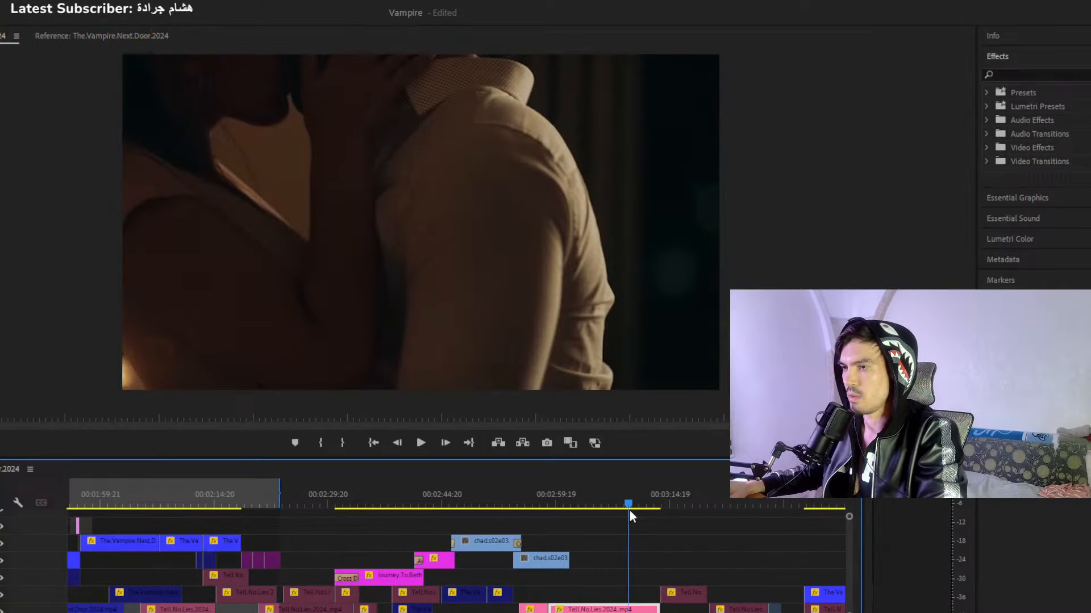
pyautogui.moveTo(630, 510); pyautogui.dragTo(573, 514)
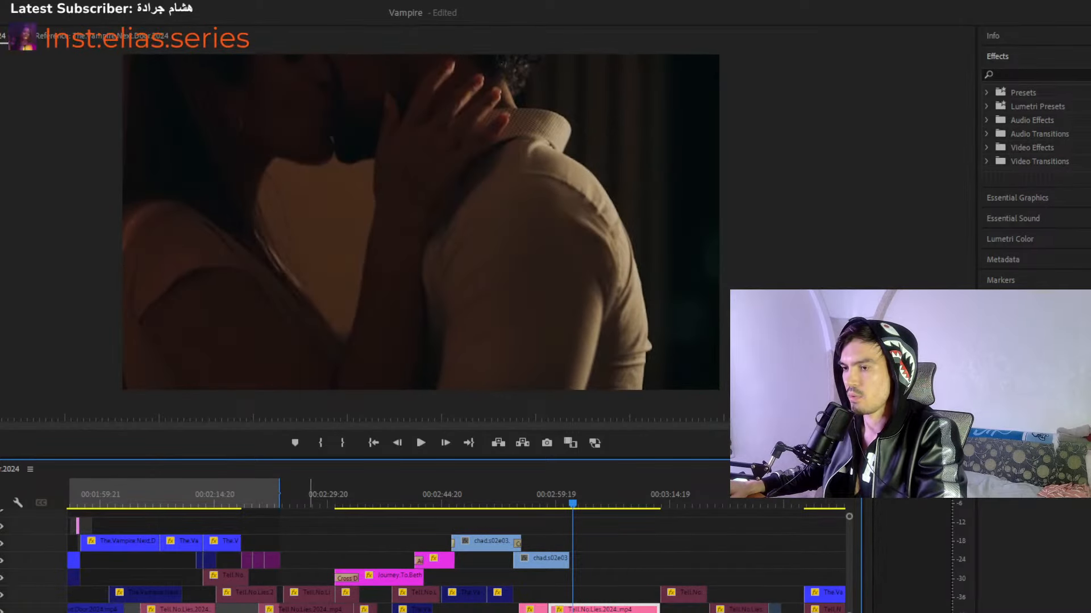
pyautogui.moveTo(369, 608); pyautogui.dragTo(590, 559)
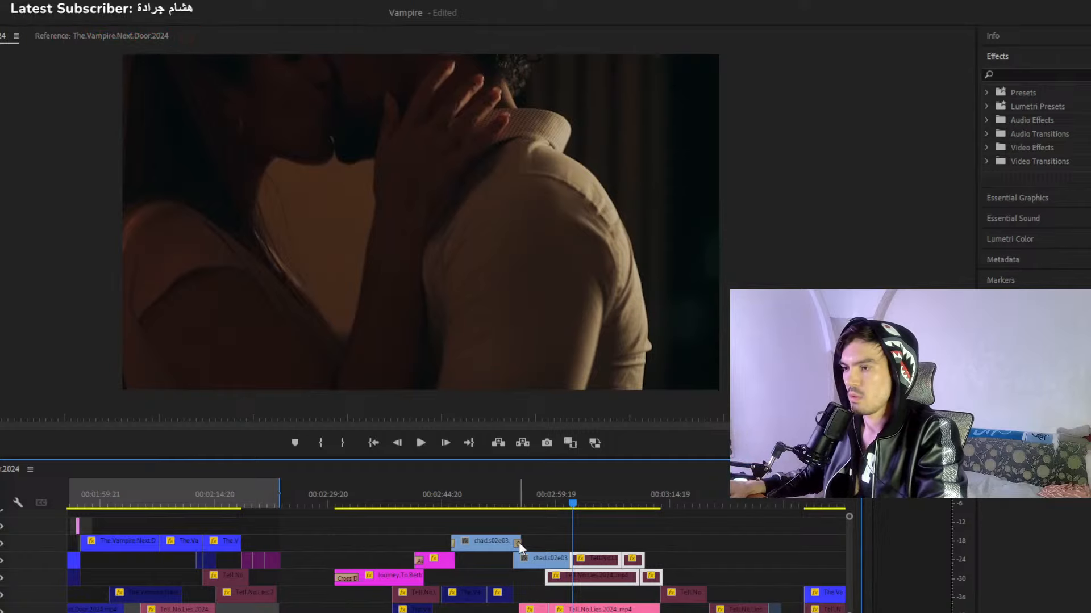
# Move the Journey.To.Bethlehem clip with the Cross Dissolve to the uppermost track at about 00:02:16:10, and preview its dissolve over the Vampire shot.
pyautogui.click(262, 503)
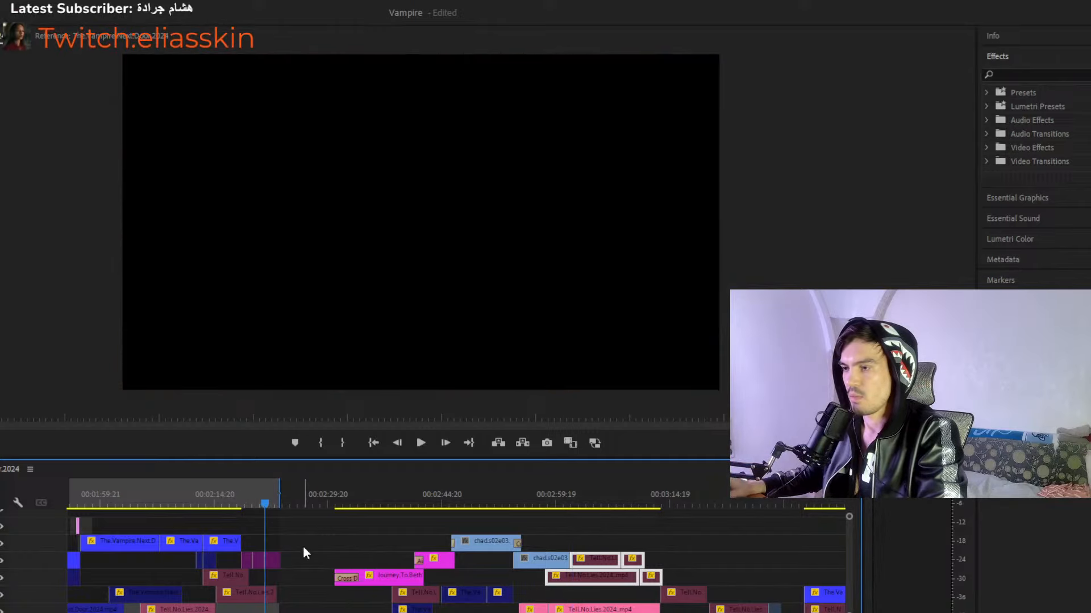
pyautogui.press('=')
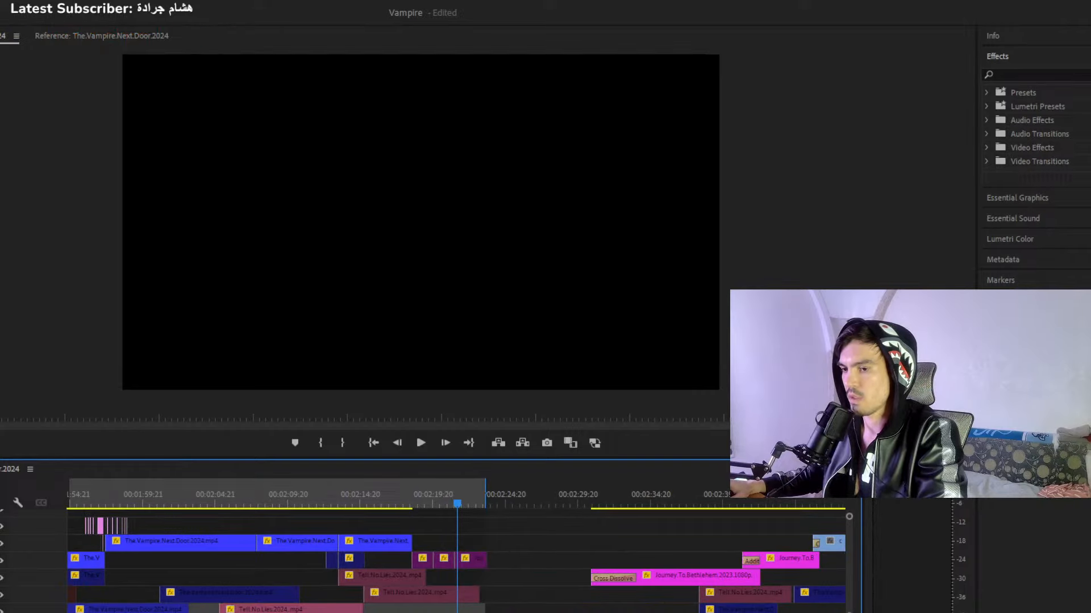
pyautogui.press('=')
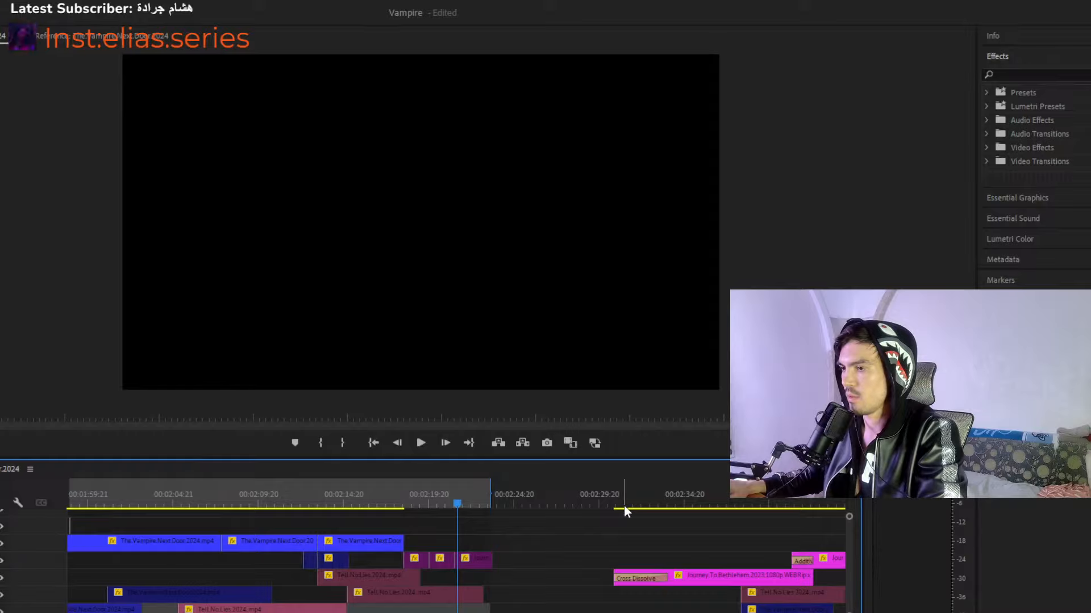
pyautogui.moveTo(624, 506); pyautogui.dragTo(453, 525)
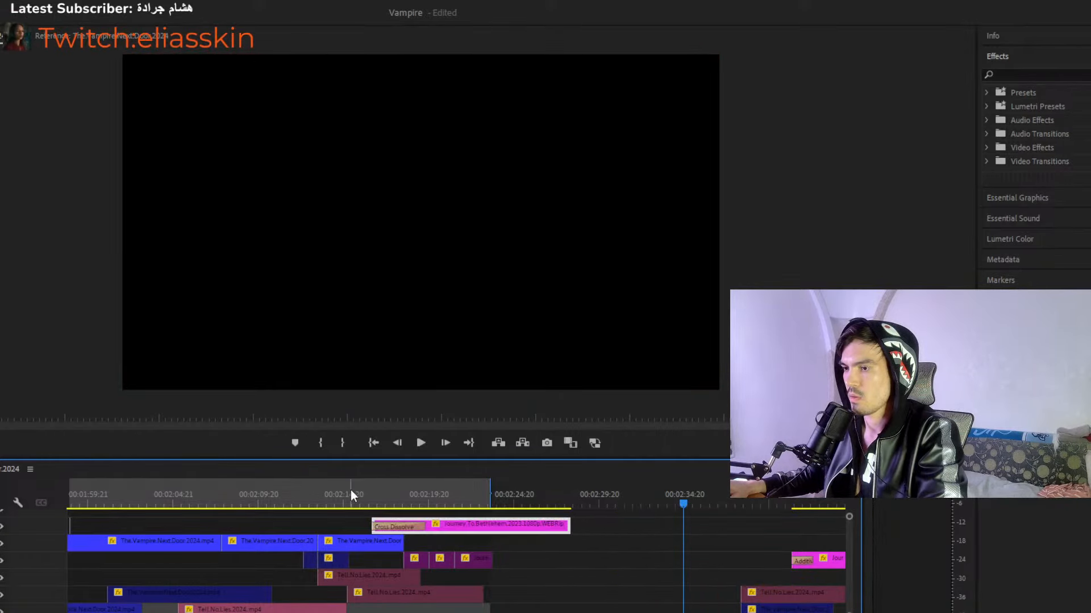
pyautogui.moveTo(354, 499); pyautogui.dragTo(390, 499)
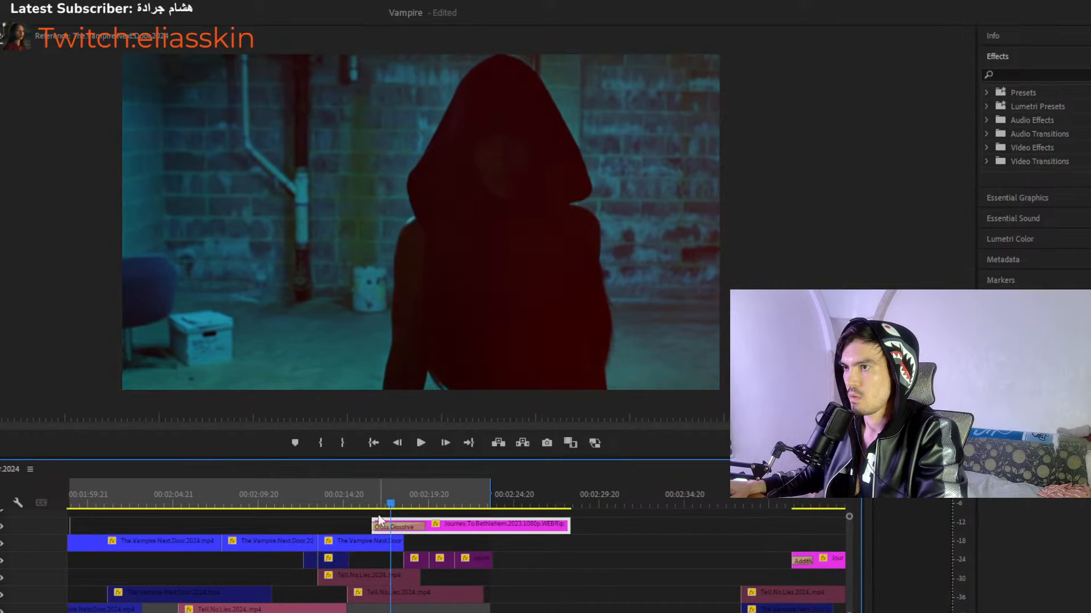
pyautogui.scroll(3, 515, 488)
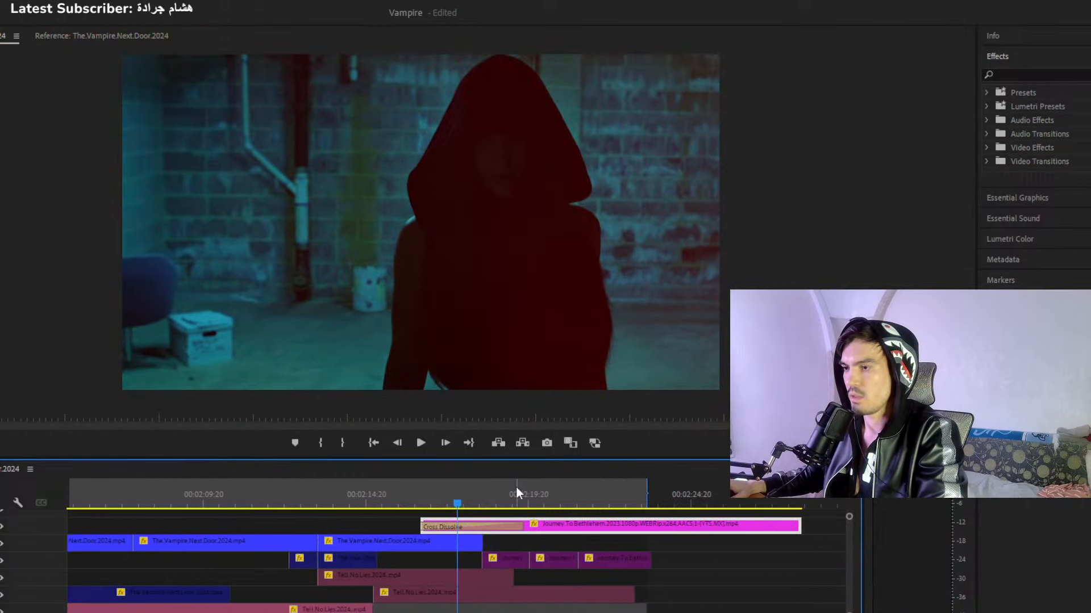
# Shift the topmost Journey.To.Bethlehem clip with the Cross Dissolve earlier to start at about 00:02:15, and preview it through its end.
pyautogui.moveTo(581, 530); pyautogui.dragTo(548, 530)
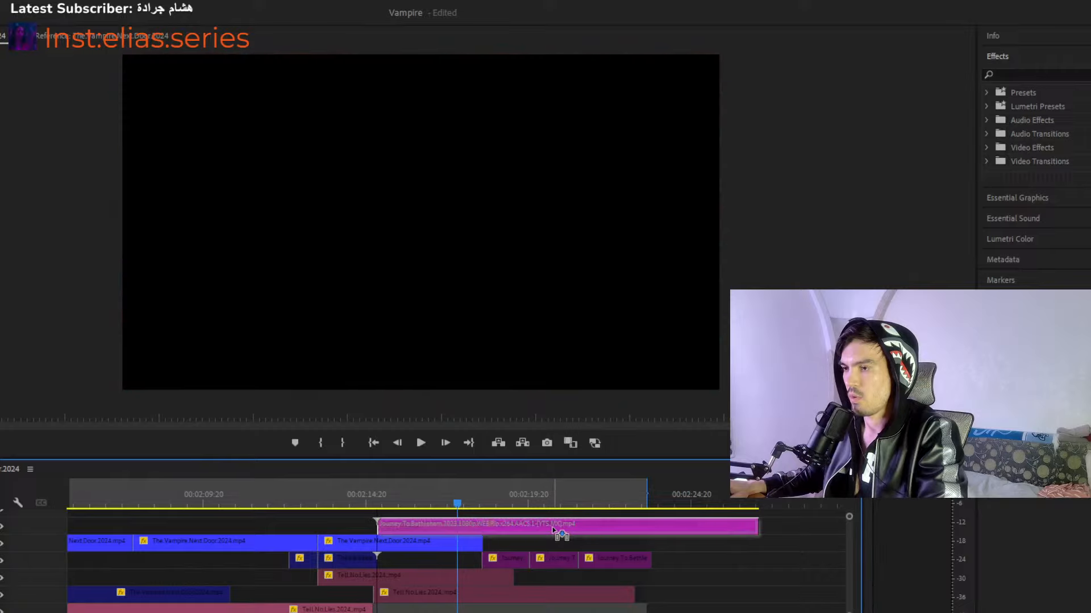
pyautogui.hotkey('ctrl', 'd')
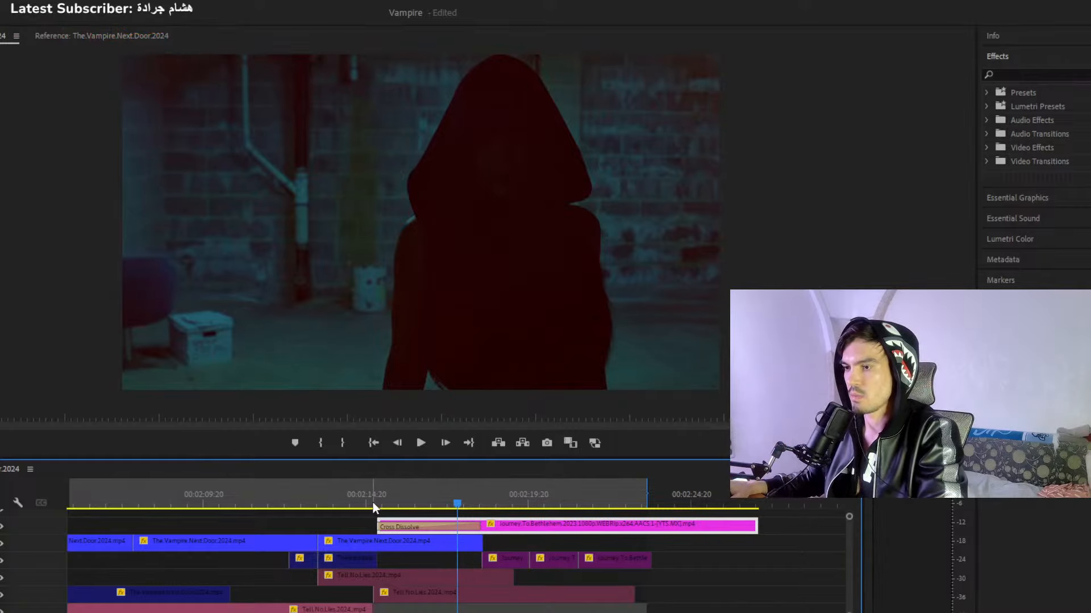
pyautogui.moveTo(372, 501); pyautogui.dragTo(440, 504)
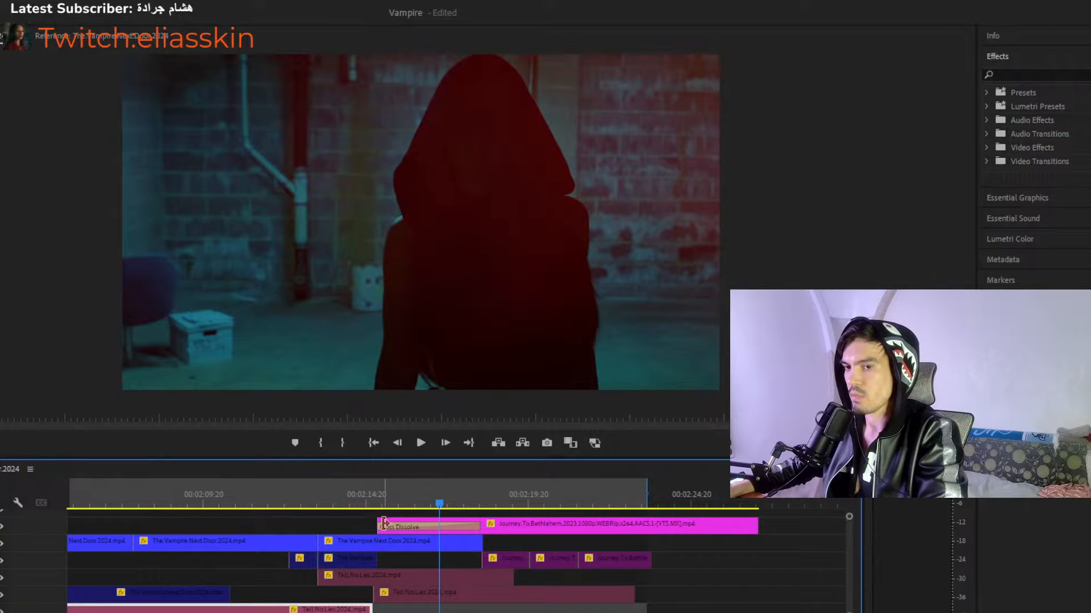
pyautogui.moveTo(439, 504); pyautogui.dragTo(364, 506)
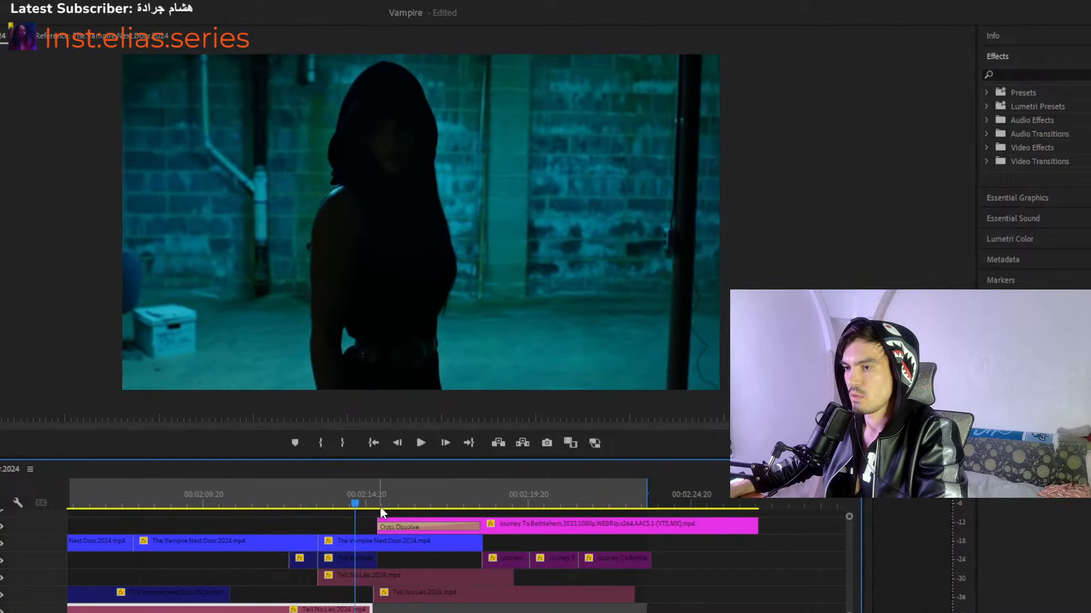
pyautogui.press('space')
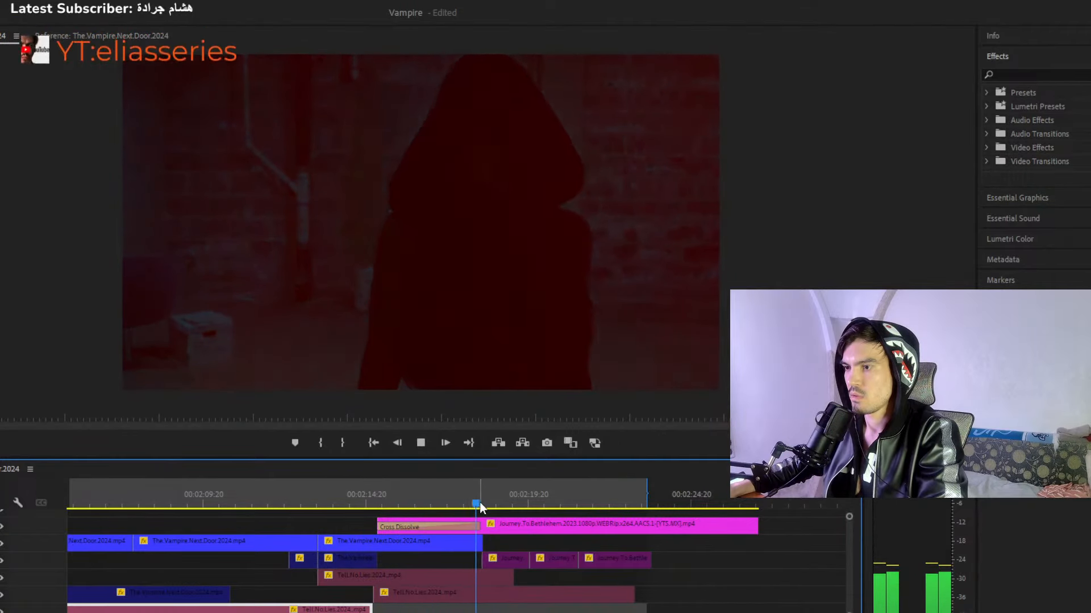
pyautogui.press('space')
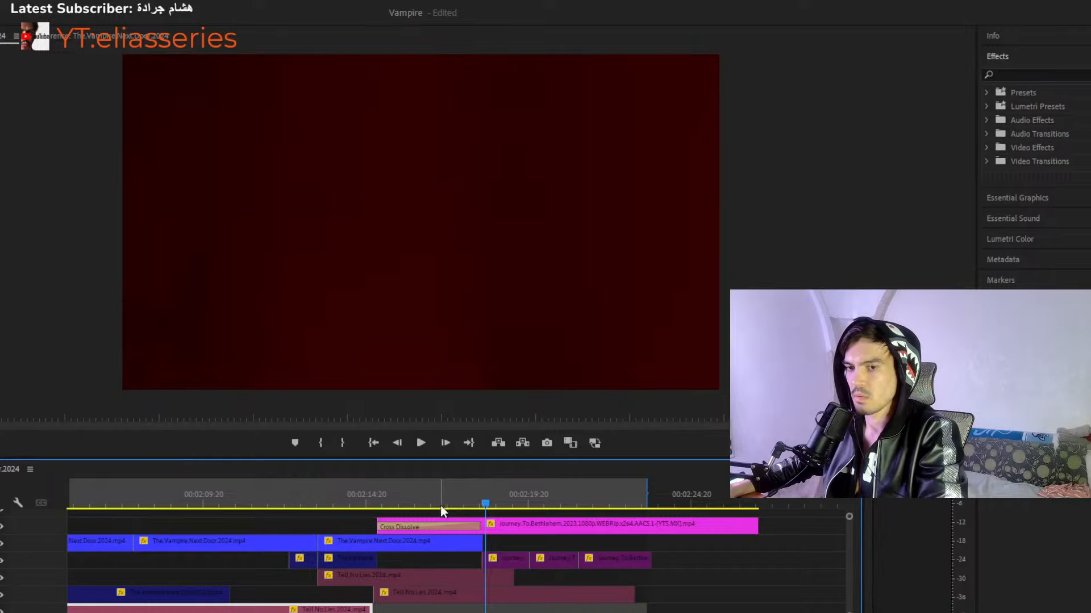
pyautogui.click(353, 505)
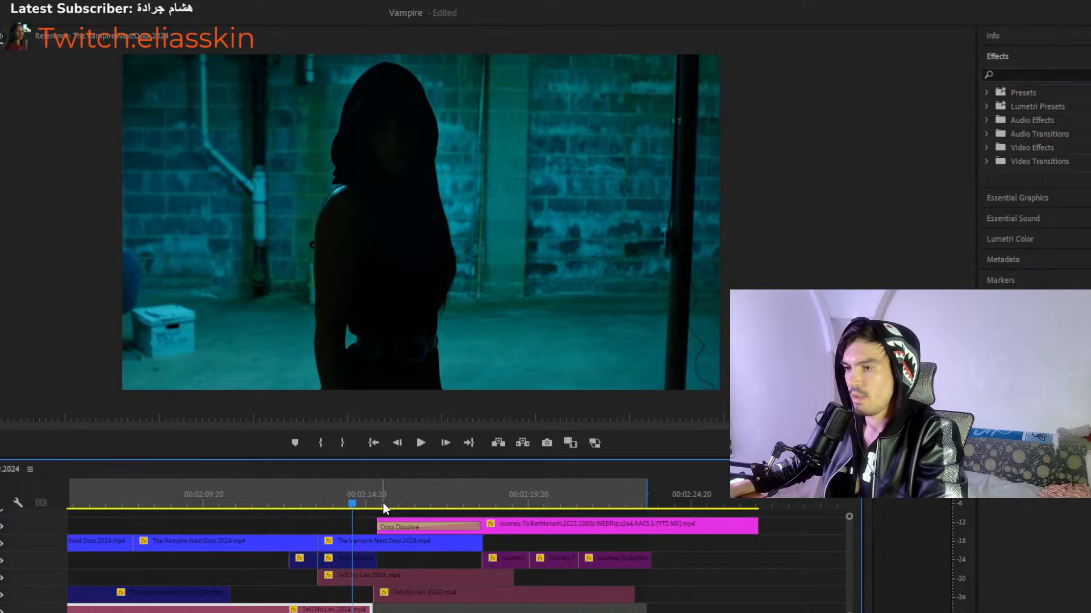
pyautogui.moveTo(383, 502); pyautogui.dragTo(367, 510)
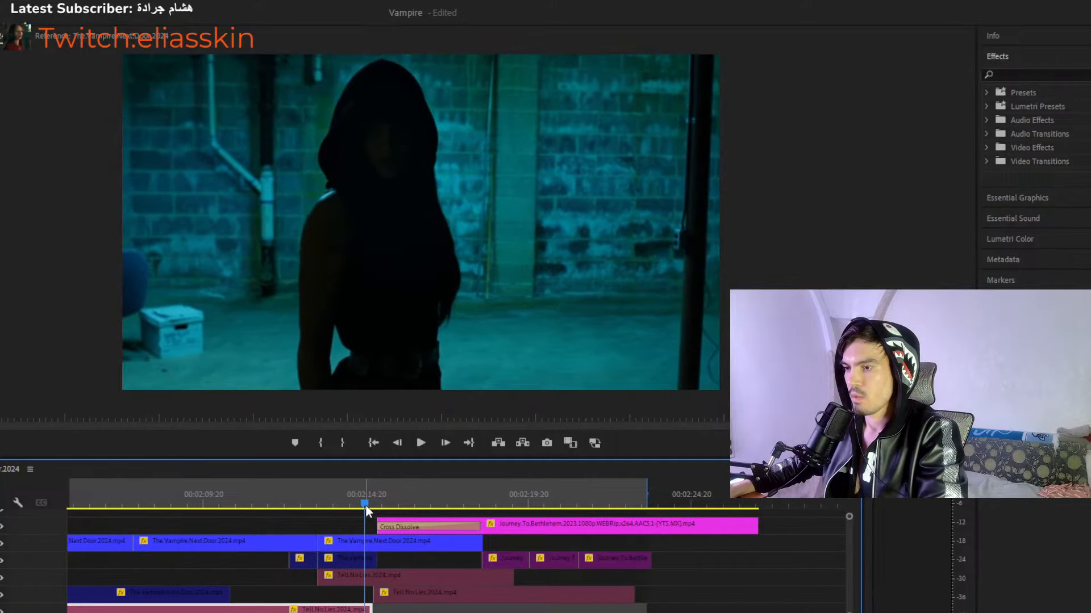
pyautogui.press('space')
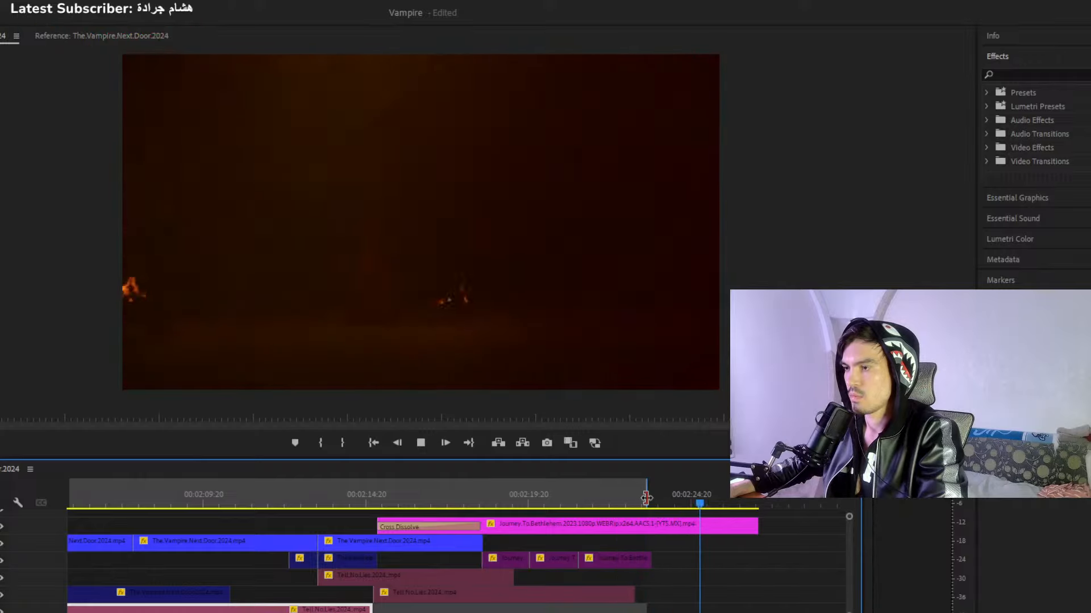
pyautogui.press('space')
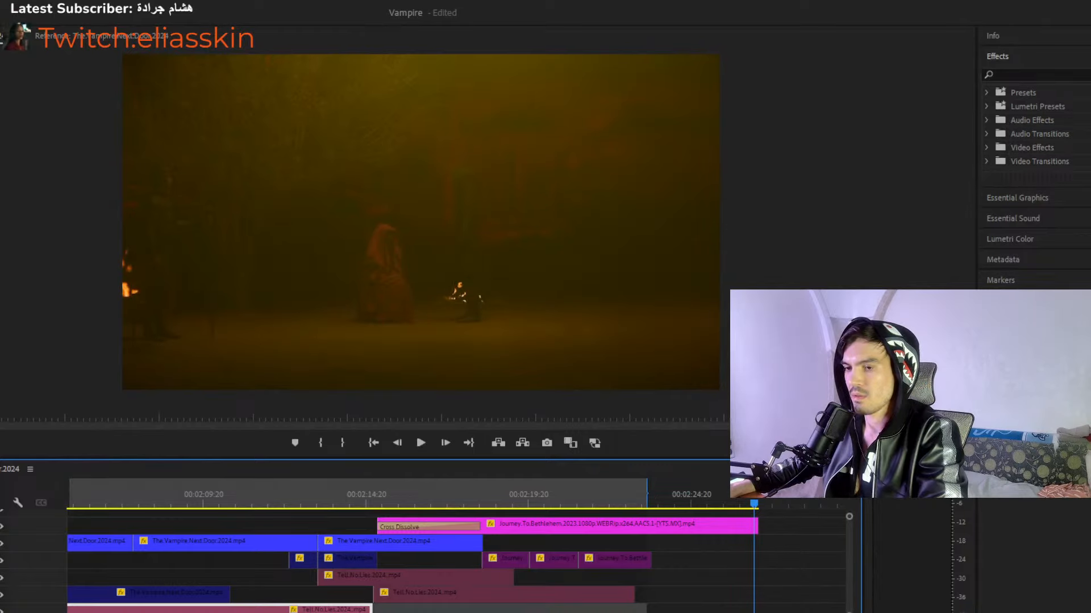
# Extend the sequence's Out point to about 00:02:26:21, close to the end of the topmost Journey.To.Bethlehem clip.
pyautogui.press('=')
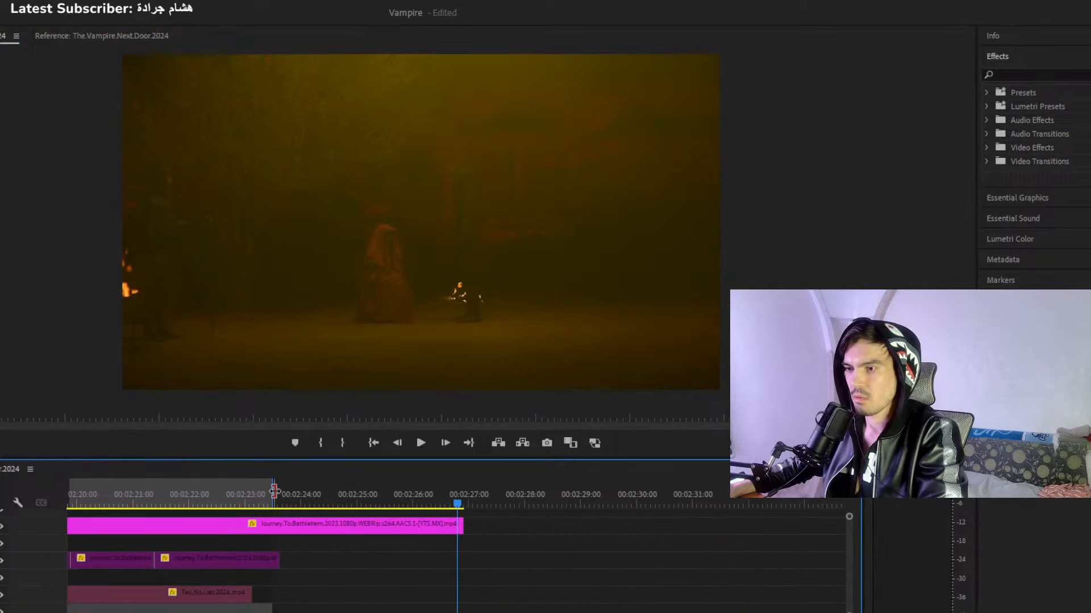
pyautogui.moveTo(280, 492); pyautogui.dragTo(459, 504)
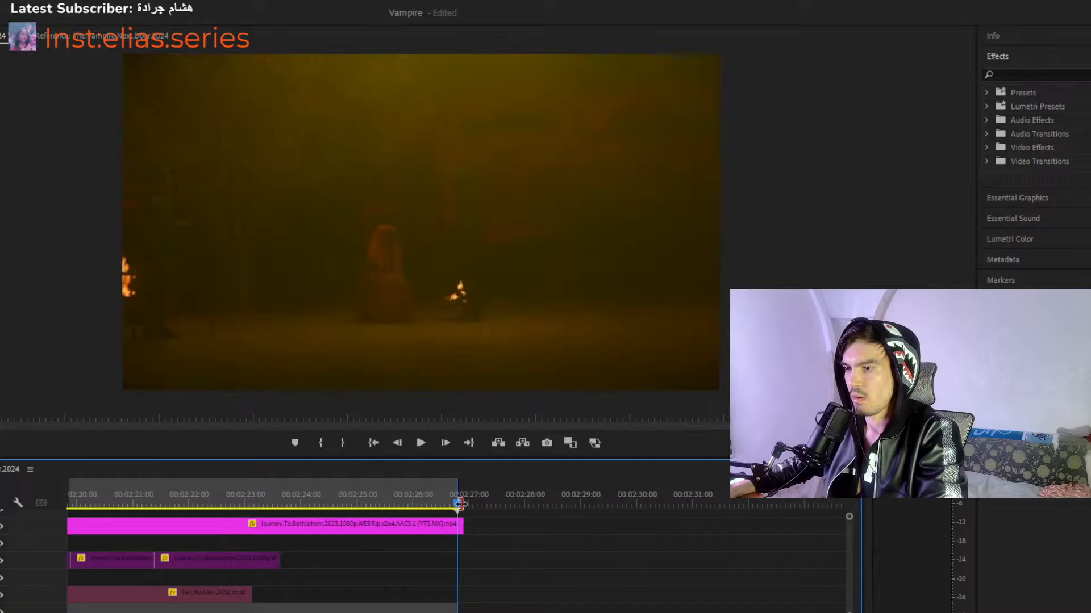
pyautogui.press('=')
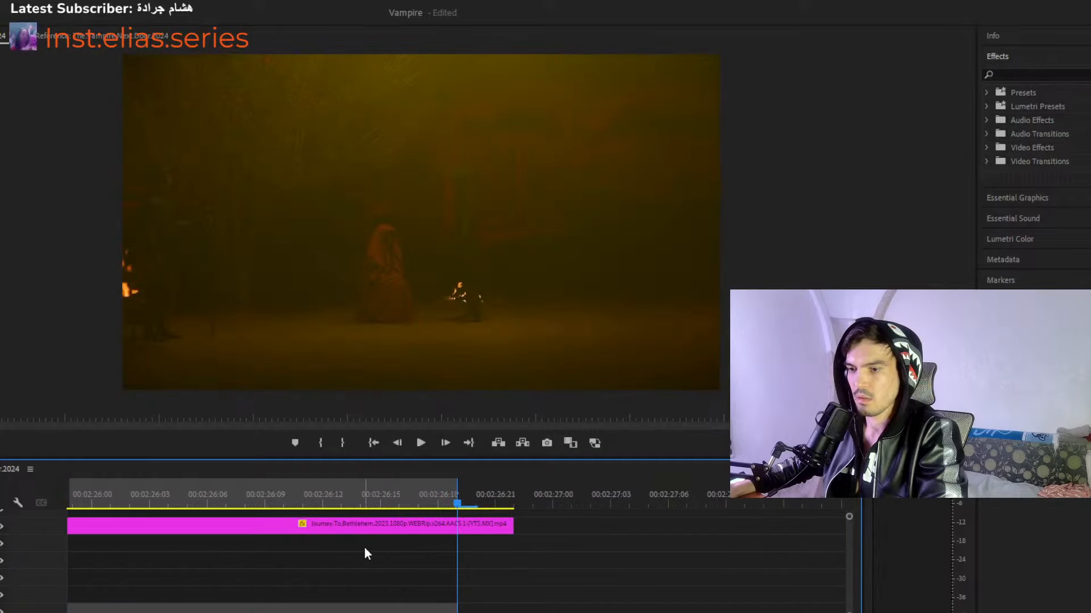
pyautogui.moveTo(462, 486); pyautogui.dragTo(476, 499)
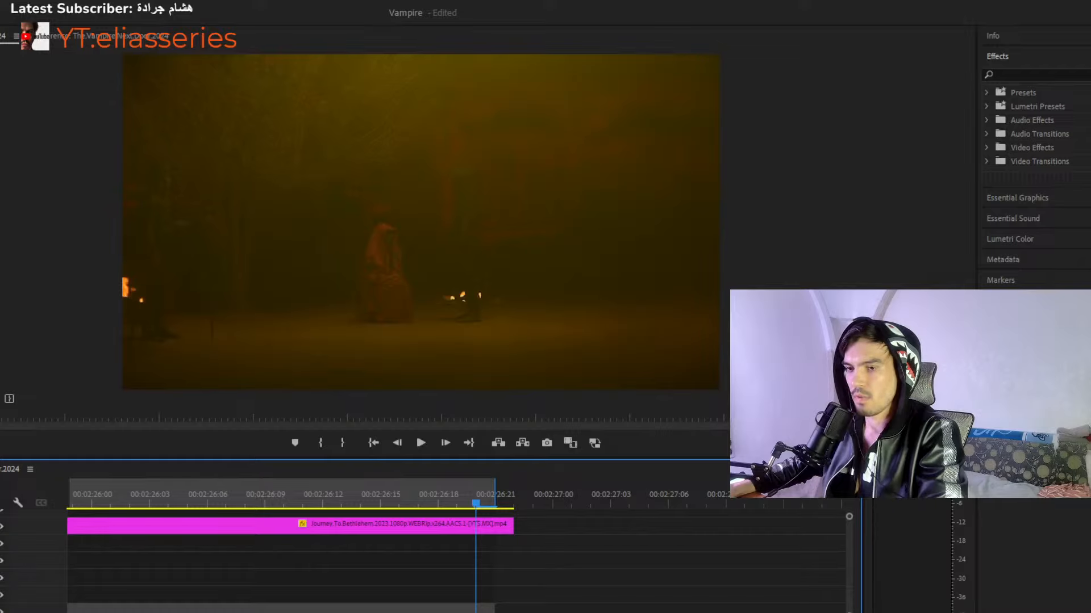
# Return to the start of the sequence and play the opening Tell.No.Lies shots with the short flashing clips above them.
pyautogui.press('-')
pyautogui.press('-')
pyautogui.press('-')
pyautogui.press('-')
pyautogui.press('-')
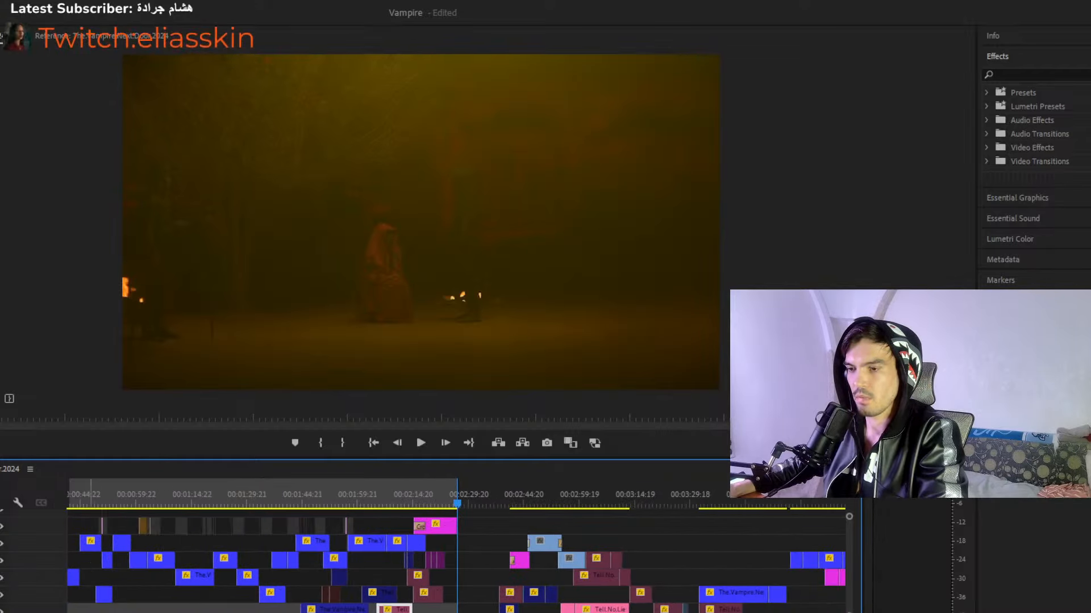
pyautogui.press('-')
pyautogui.press('-')
pyautogui.press('-')
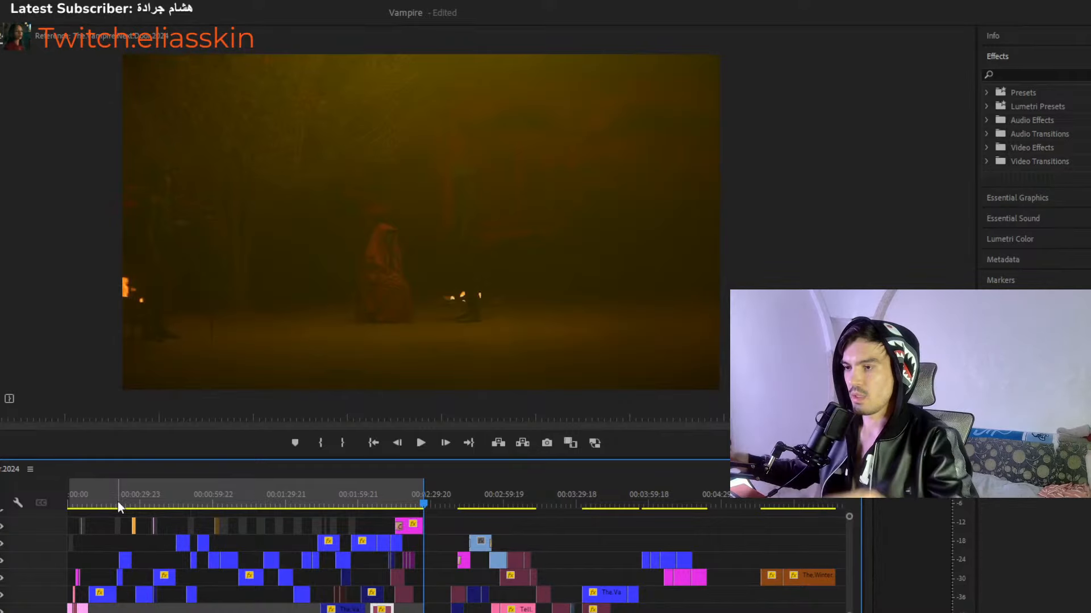
pyautogui.click(71, 503)
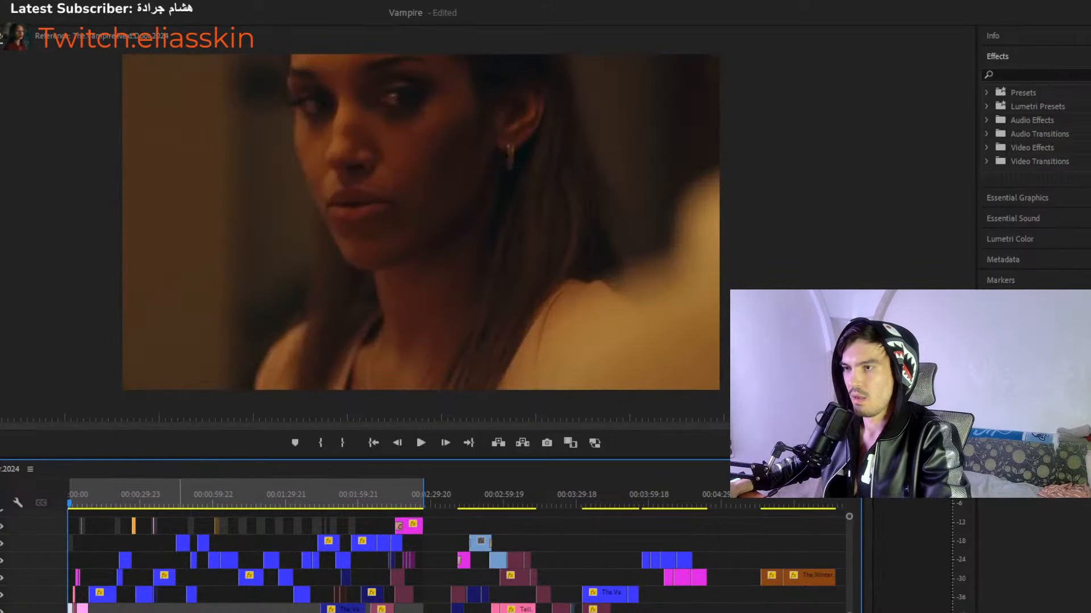
pyautogui.press('=')
pyautogui.press('=')
pyautogui.press('=')
pyautogui.press('=')
pyautogui.press('=')
pyautogui.press('=')
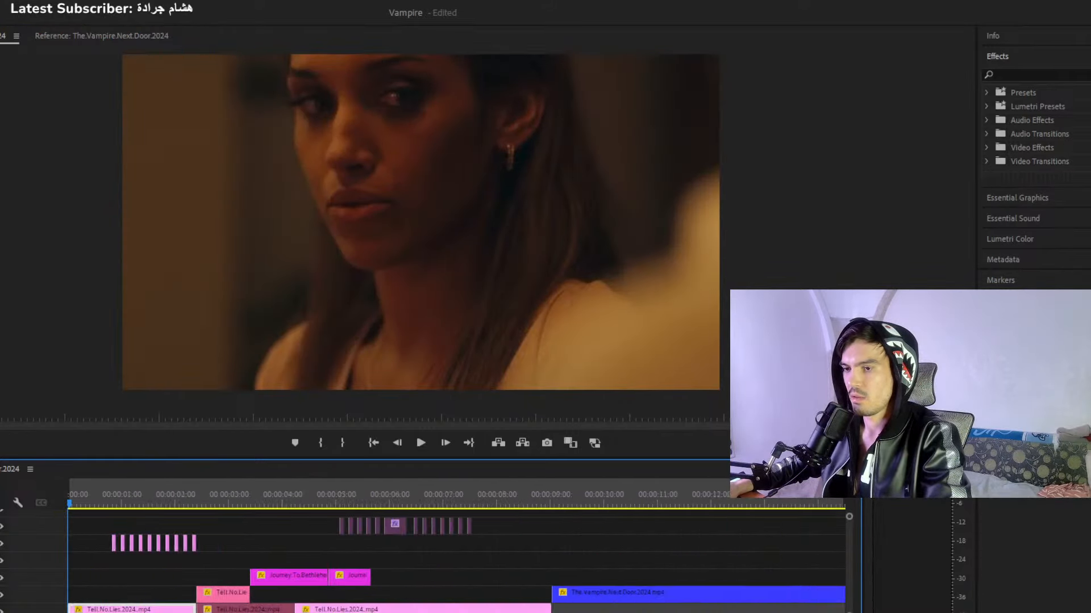
pyautogui.press('-')
pyautogui.press('-')
pyautogui.press('-')
pyautogui.press('-')
pyautogui.press('-')
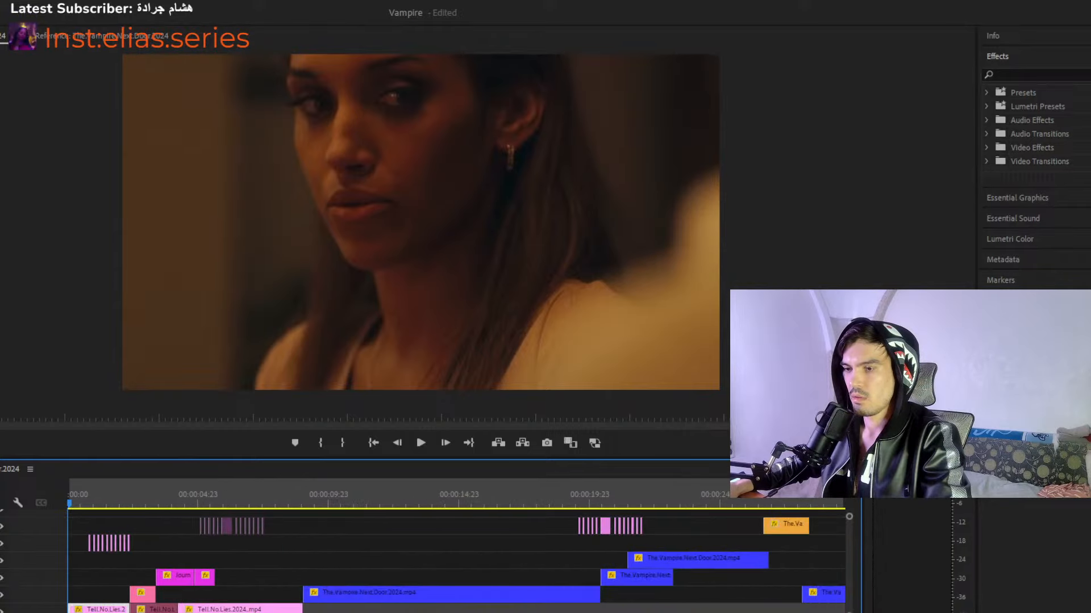
pyautogui.click(70, 502)
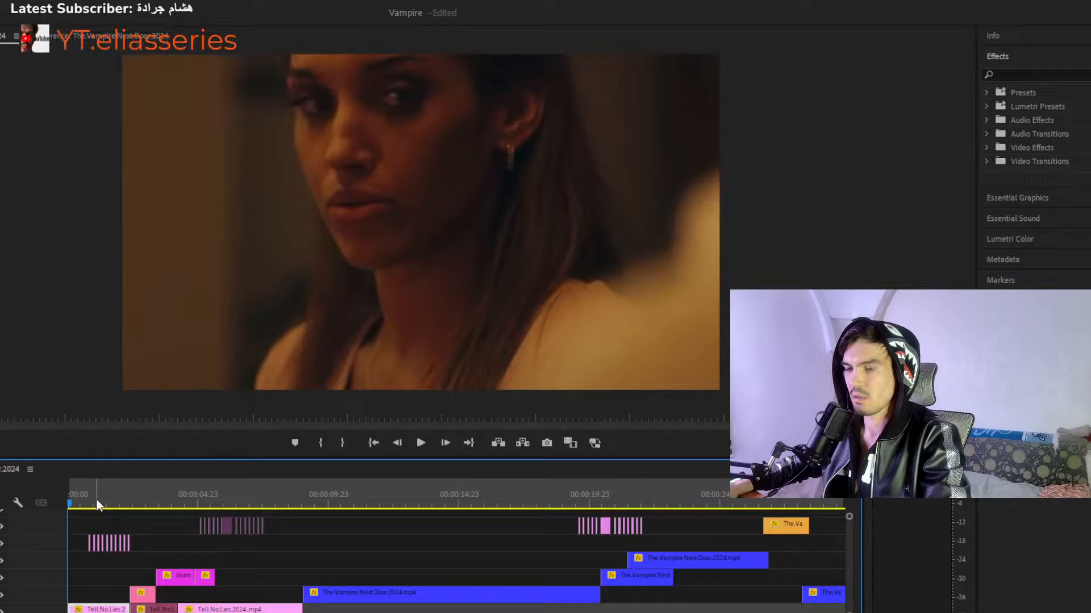
pyautogui.press('space')
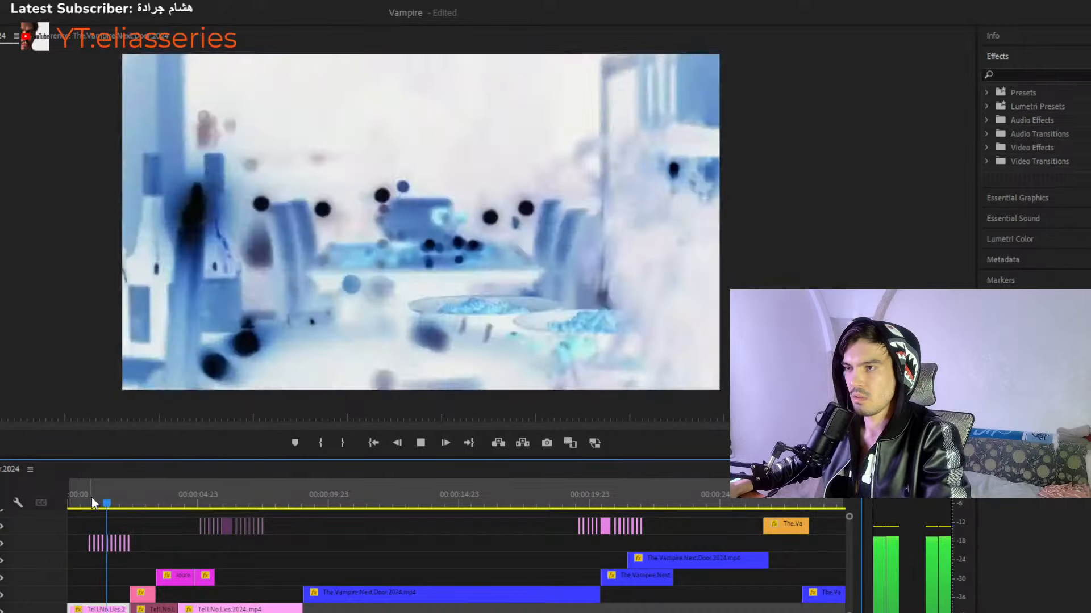
pyautogui.moveTo(90, 498); pyautogui.dragTo(64, 496)
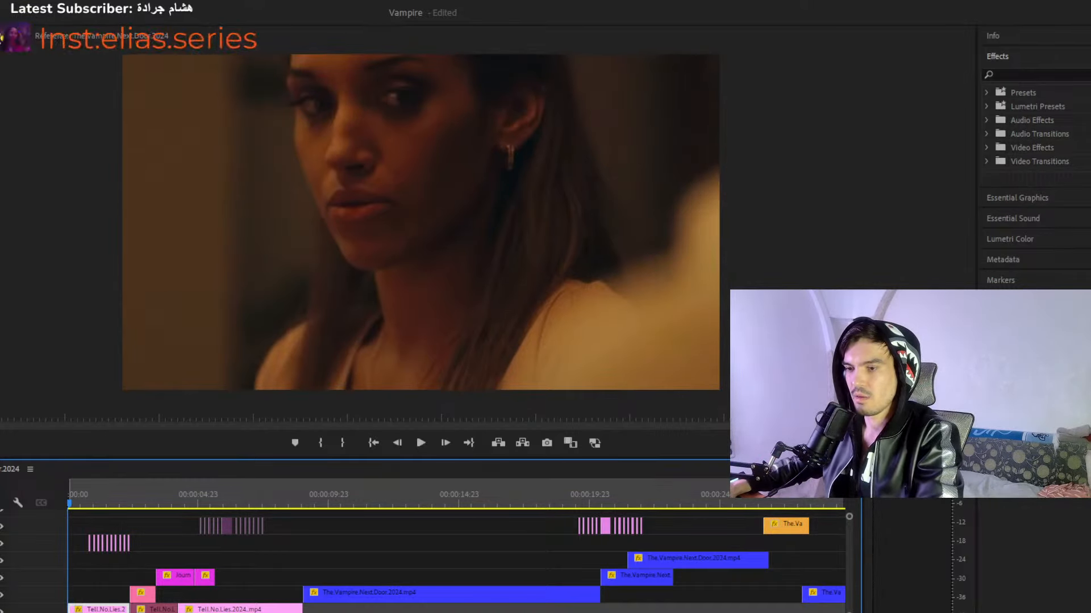
# Review the cut from the Tell.No.Lies piano shot to the first The.Vampire.Next.Door clip at about 00:00:09.
pyautogui.press('-')
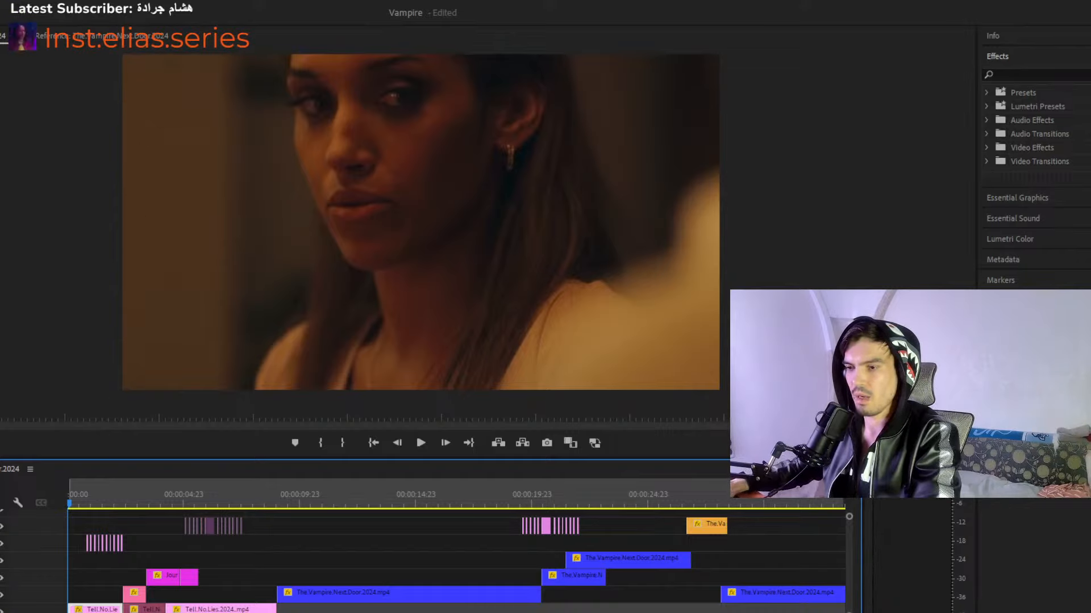
pyautogui.press('=')
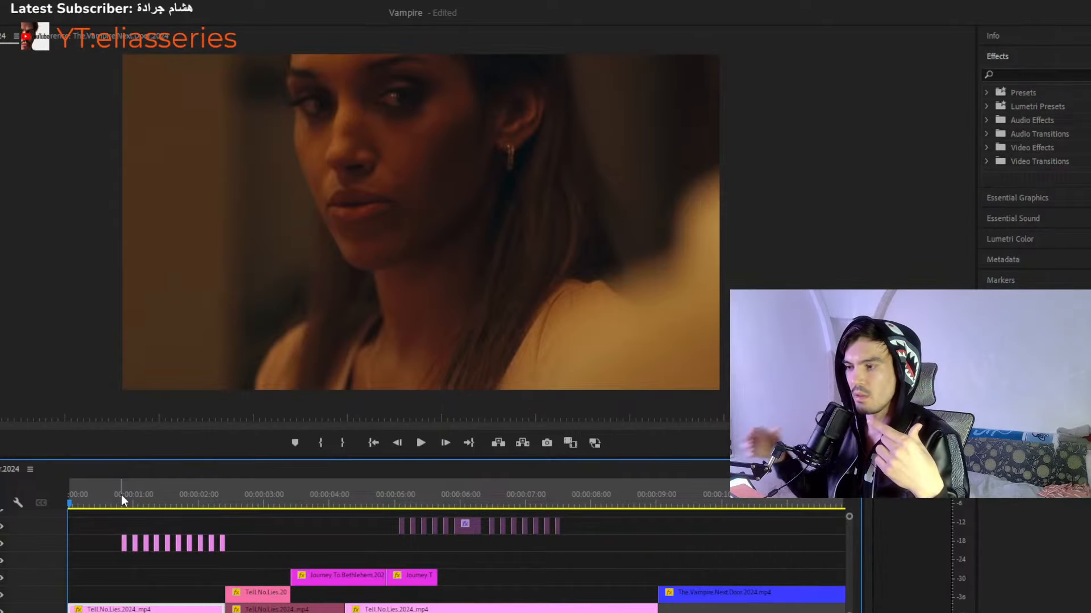
pyautogui.press('-')
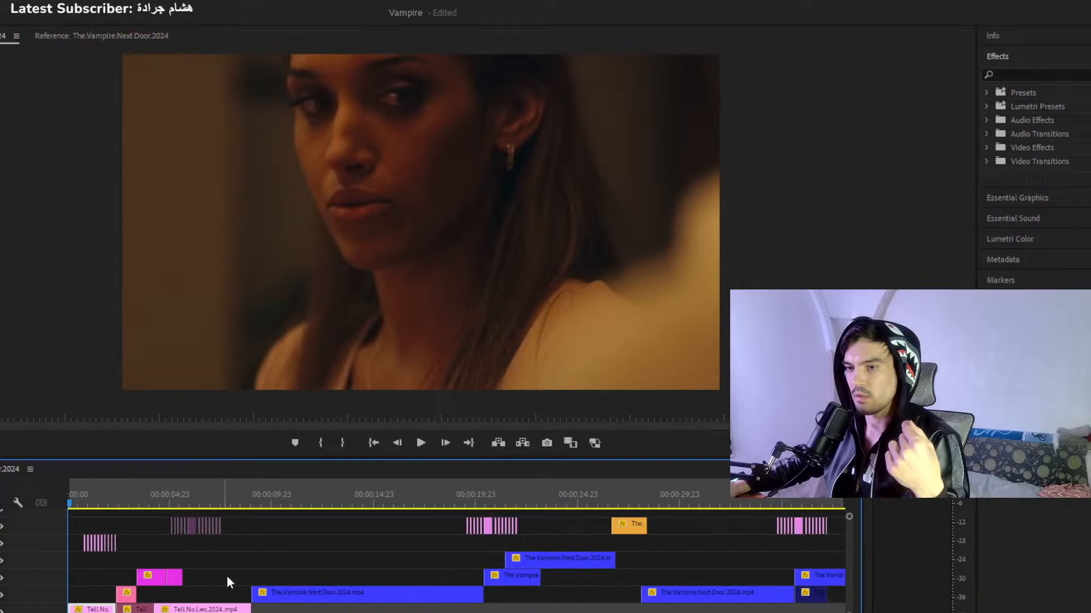
pyautogui.click(255, 503)
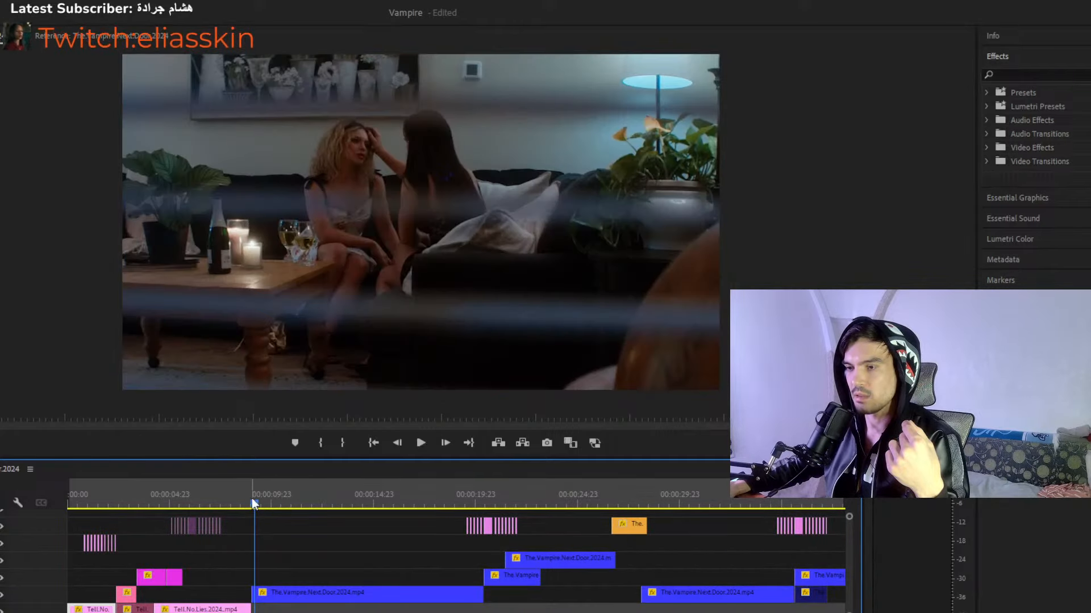
pyautogui.moveTo(252, 502); pyautogui.dragTo(237, 506)
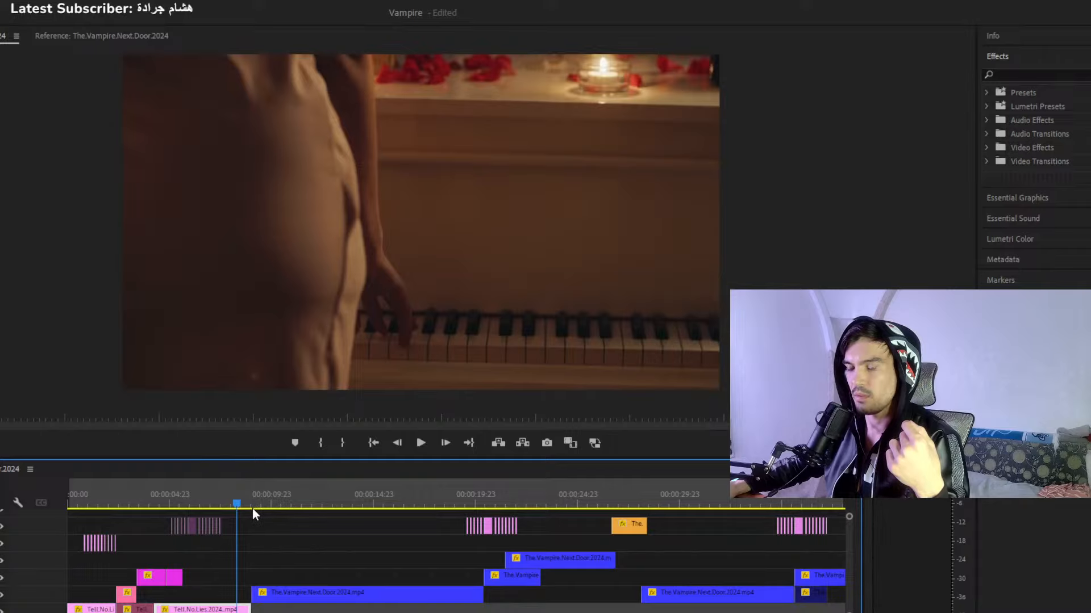
pyautogui.moveTo(246, 502); pyautogui.dragTo(250, 504)
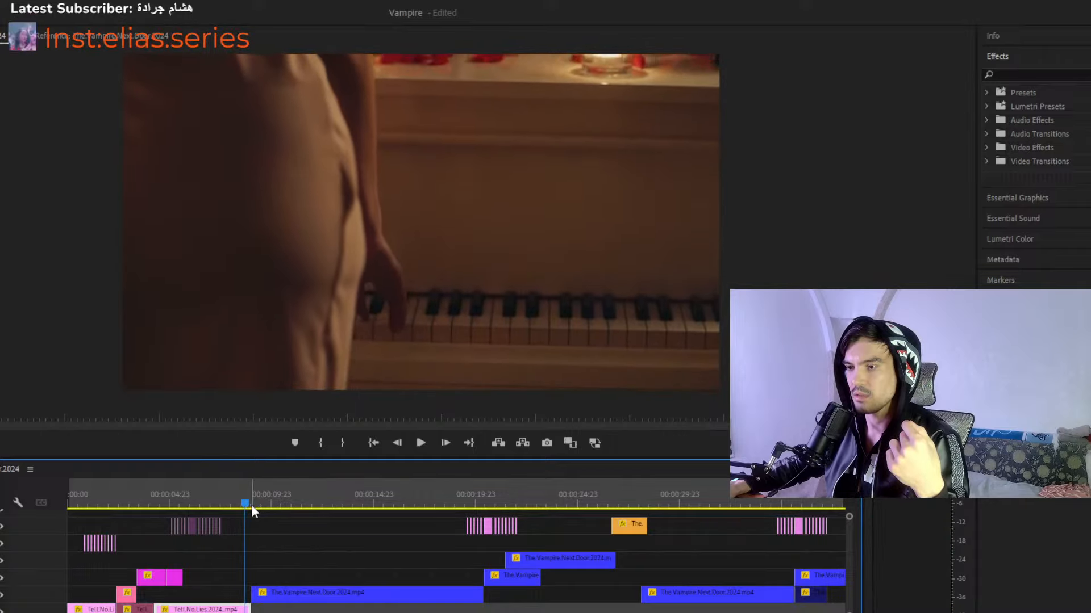
pyautogui.click(421, 444)
pyautogui.click(421, 443)
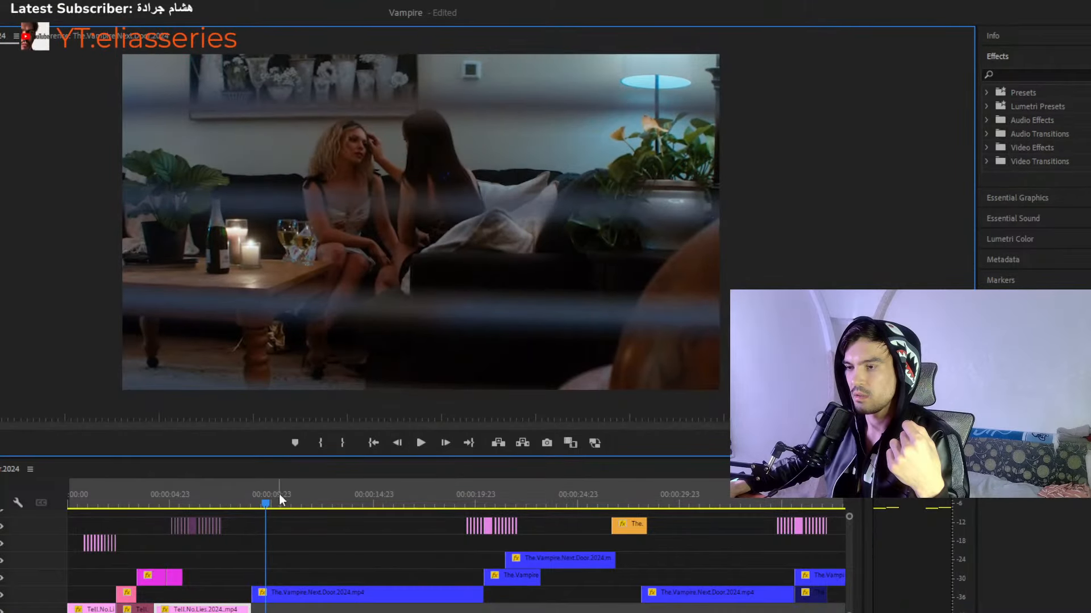
pyautogui.moveTo(279, 497); pyautogui.dragTo(217, 499)
pyautogui.click(421, 443)
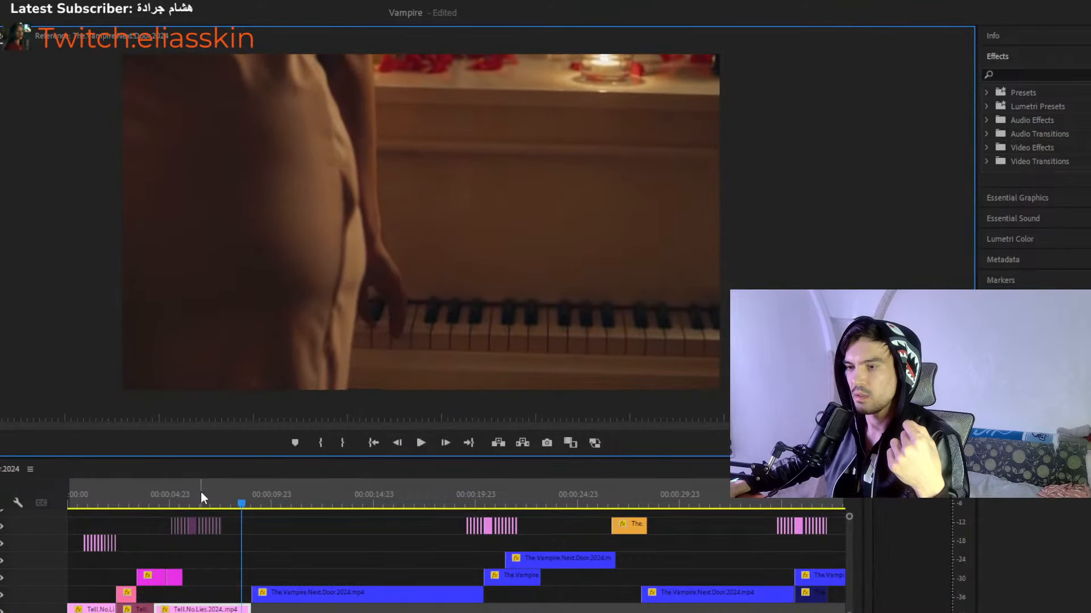
pyautogui.click(198, 493)
pyautogui.moveTo(230, 495); pyautogui.dragTo(254, 493)
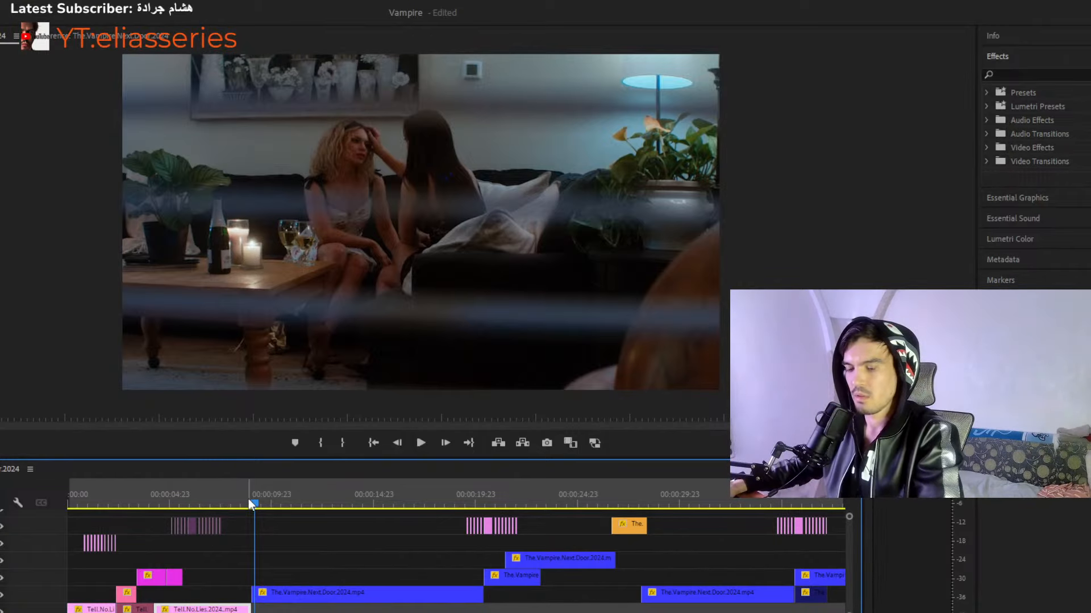
pyautogui.moveTo(275, 498); pyautogui.dragTo(285, 498)
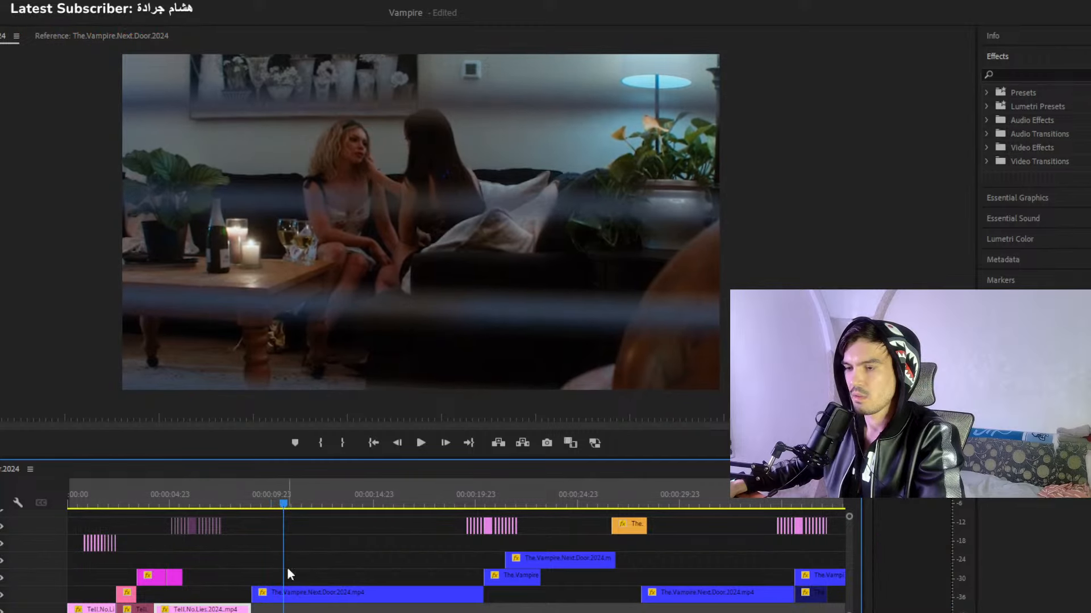
pyautogui.click(296, 596)
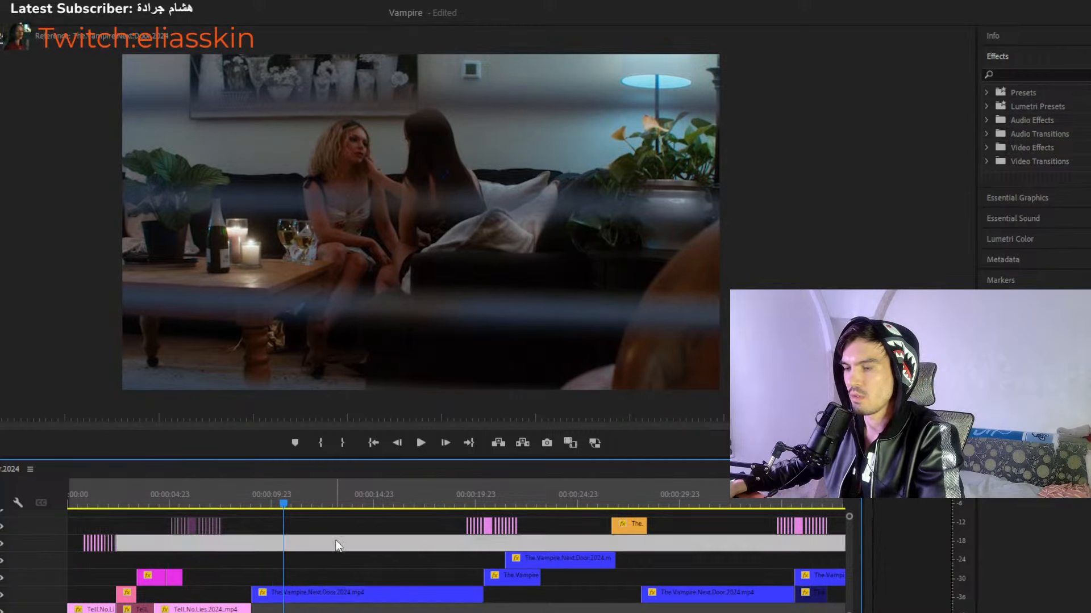
pyautogui.moveTo(278, 504); pyautogui.dragTo(257, 504)
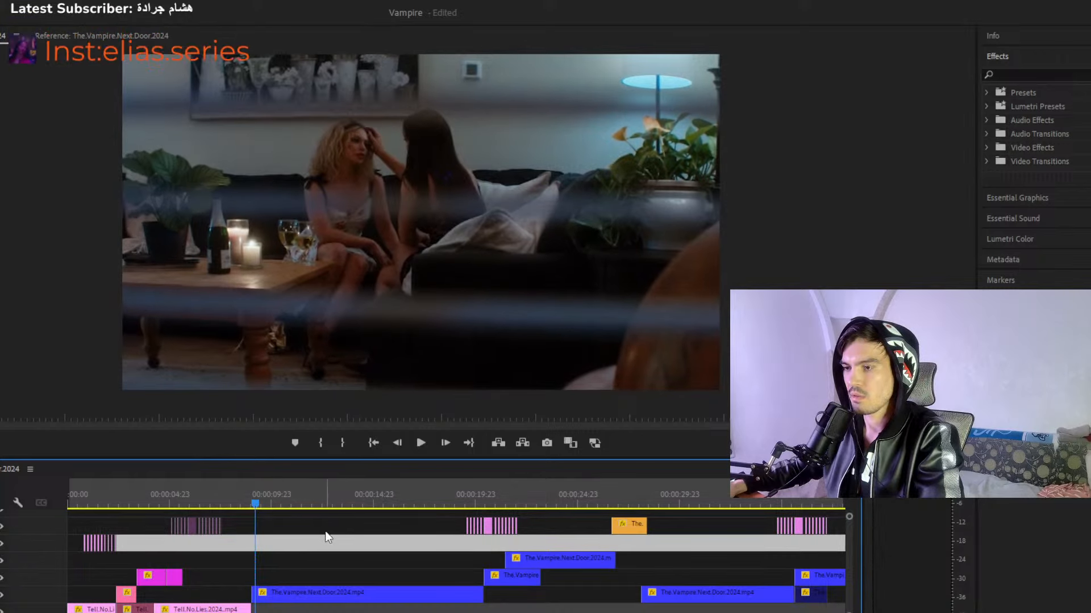
pyautogui.click(364, 594)
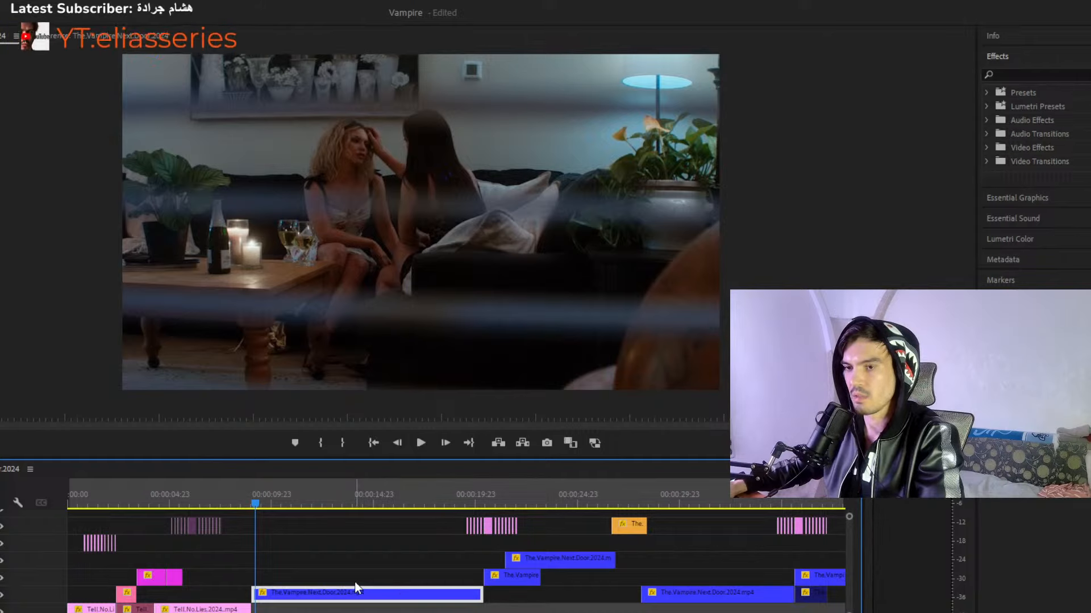
pyautogui.click(348, 565)
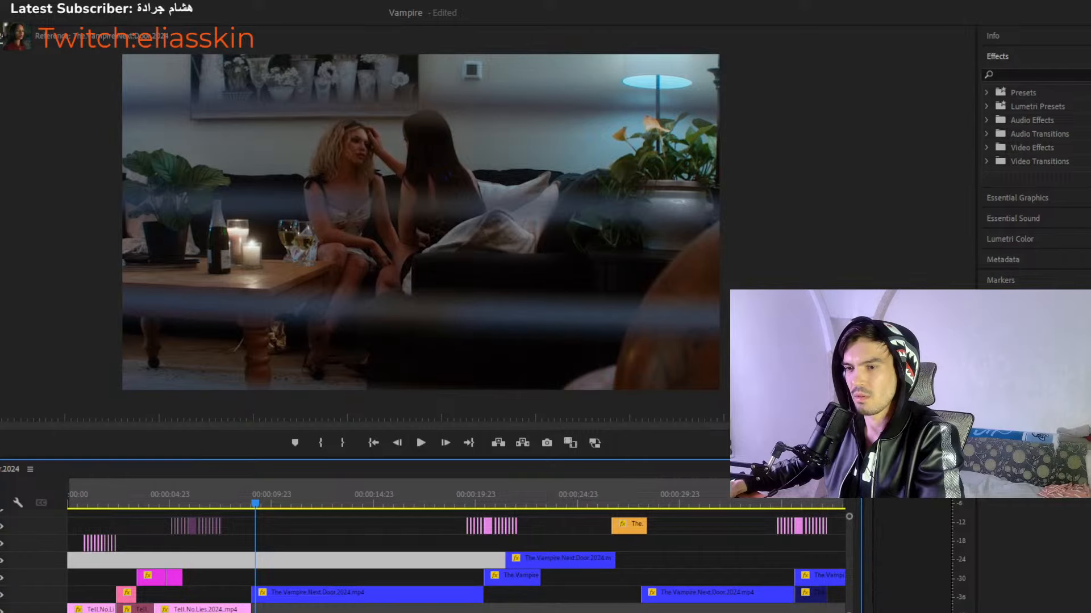
pyautogui.scroll(1, 454, 563)
pyautogui.scroll(-3, 454, 562)
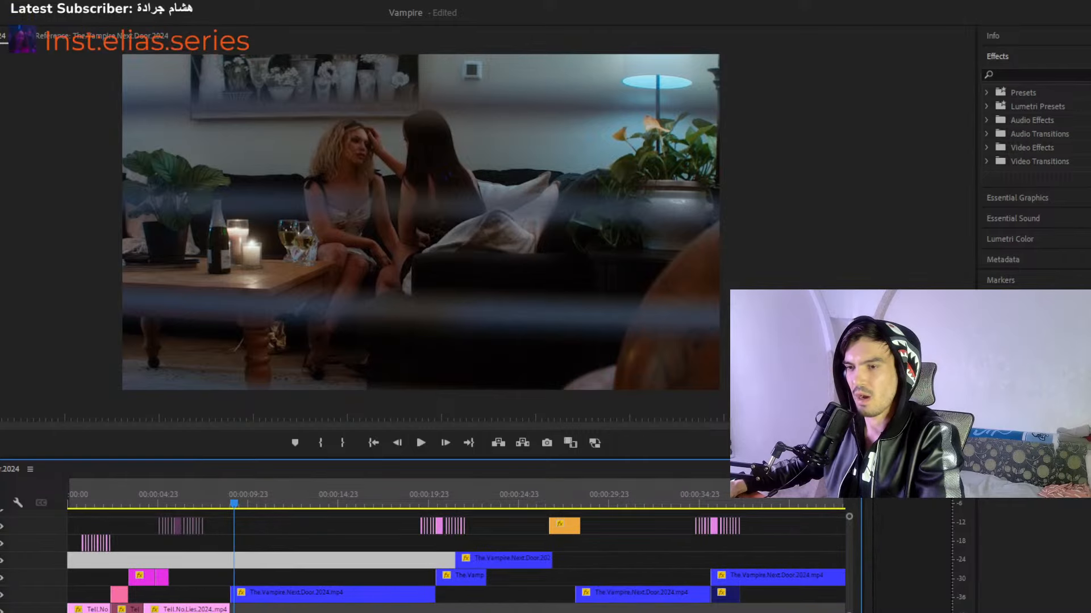
pyautogui.scroll(-5, 348, 563)
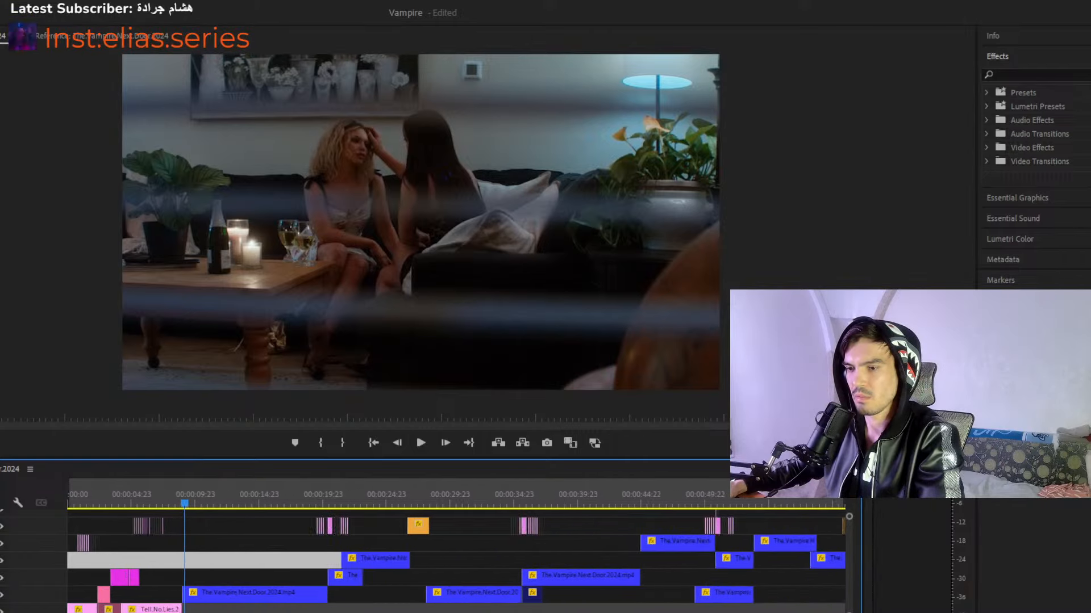